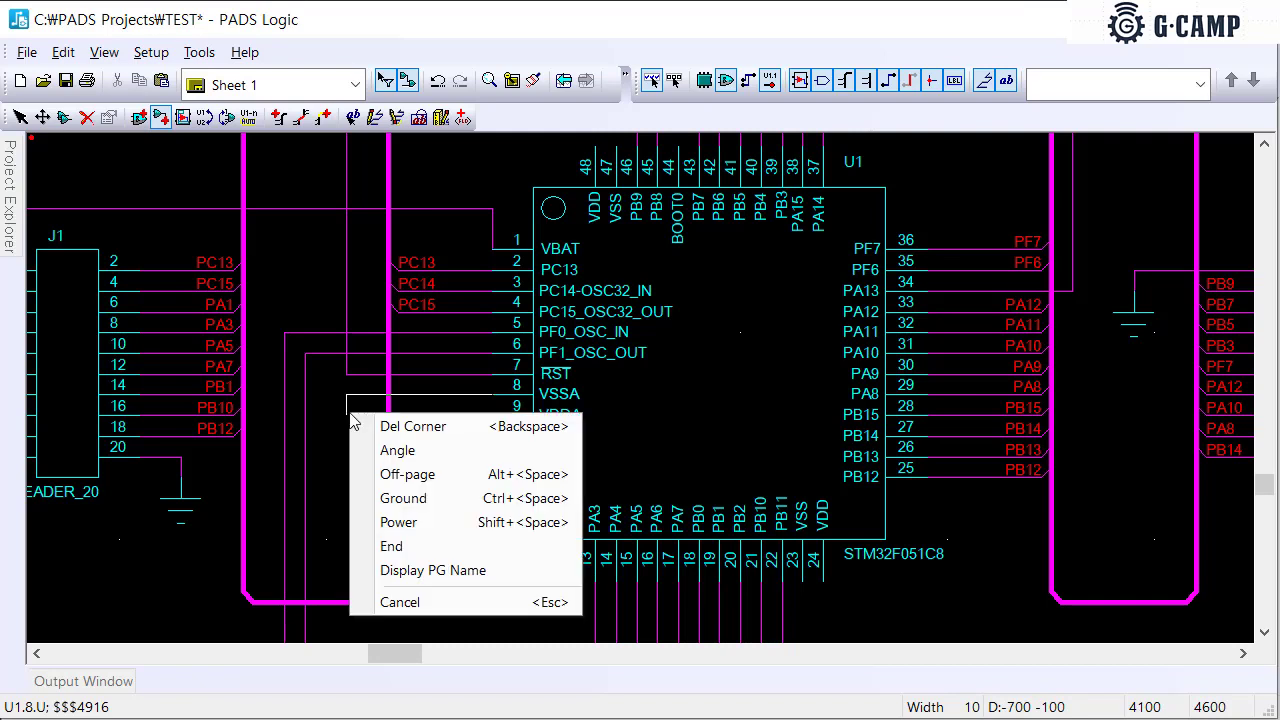
End the wire from U1's VSSA pin 8 in a ground symbol and wire VSS pin 23 down to another ground
click(396, 500)
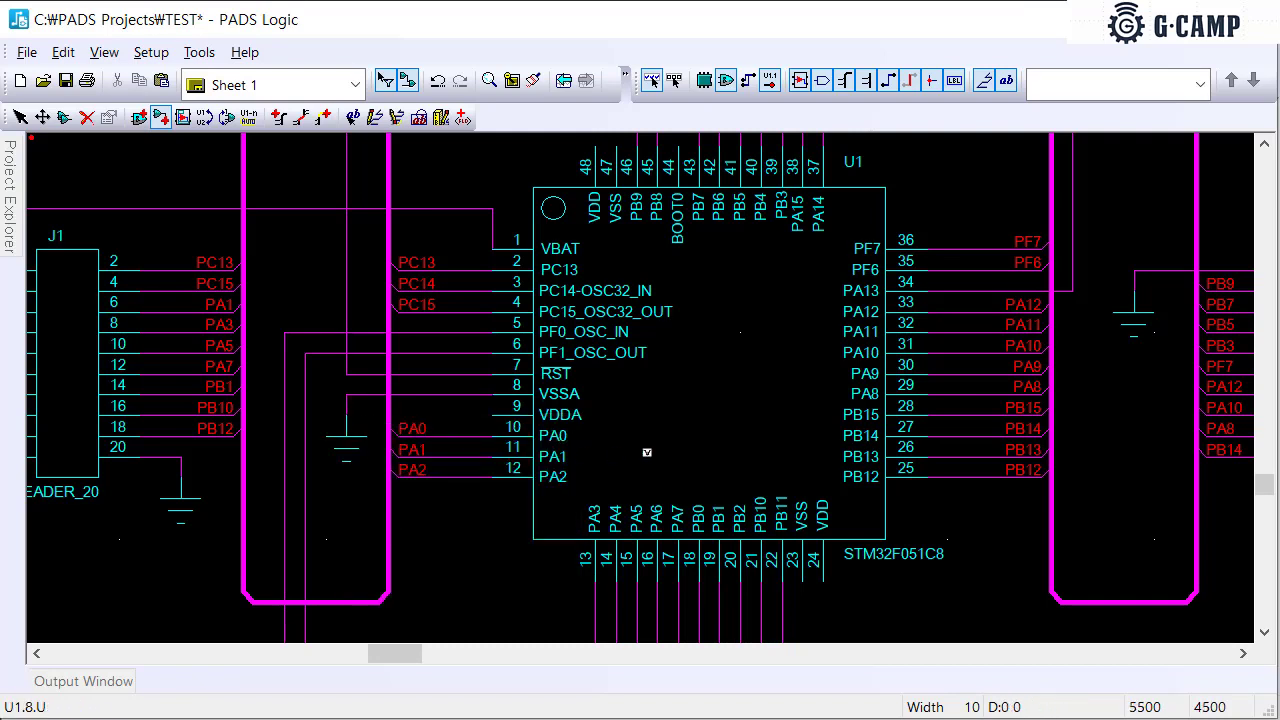
scroll(700, 470, down, 1)
click(802, 506)
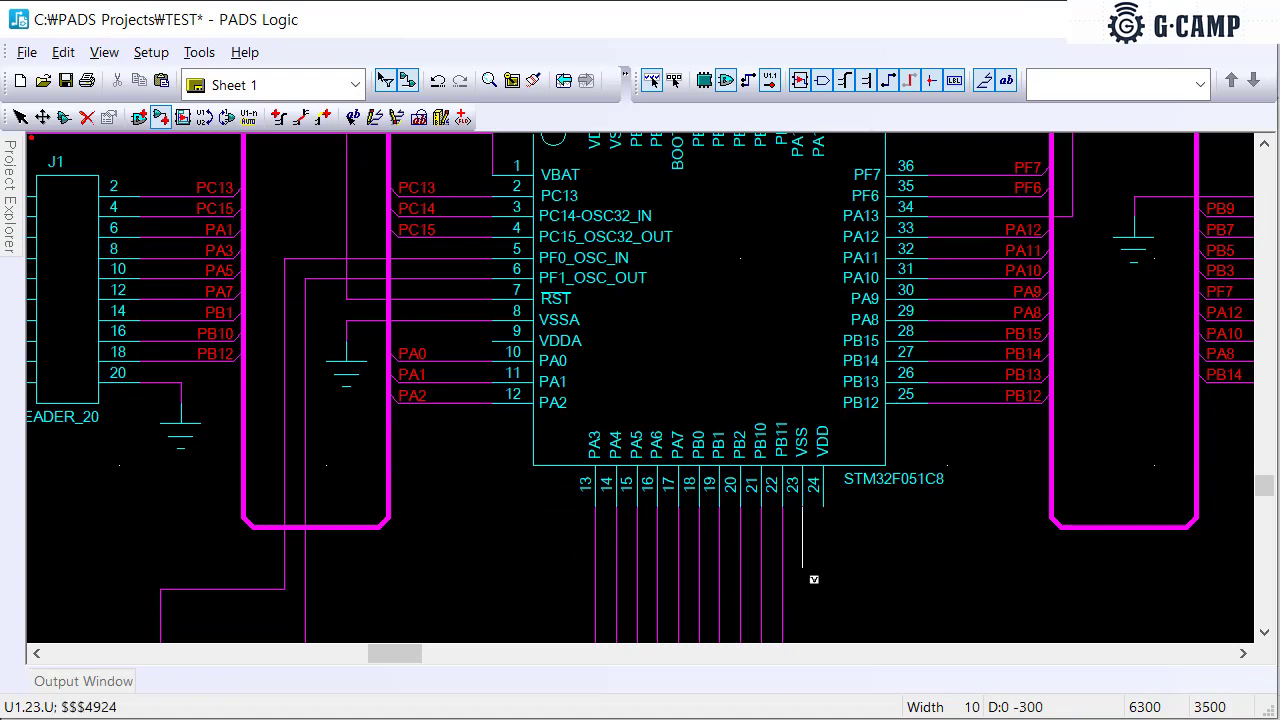
right_click(803, 568)
click(857, 654)
scroll(811, 560, down, 1)
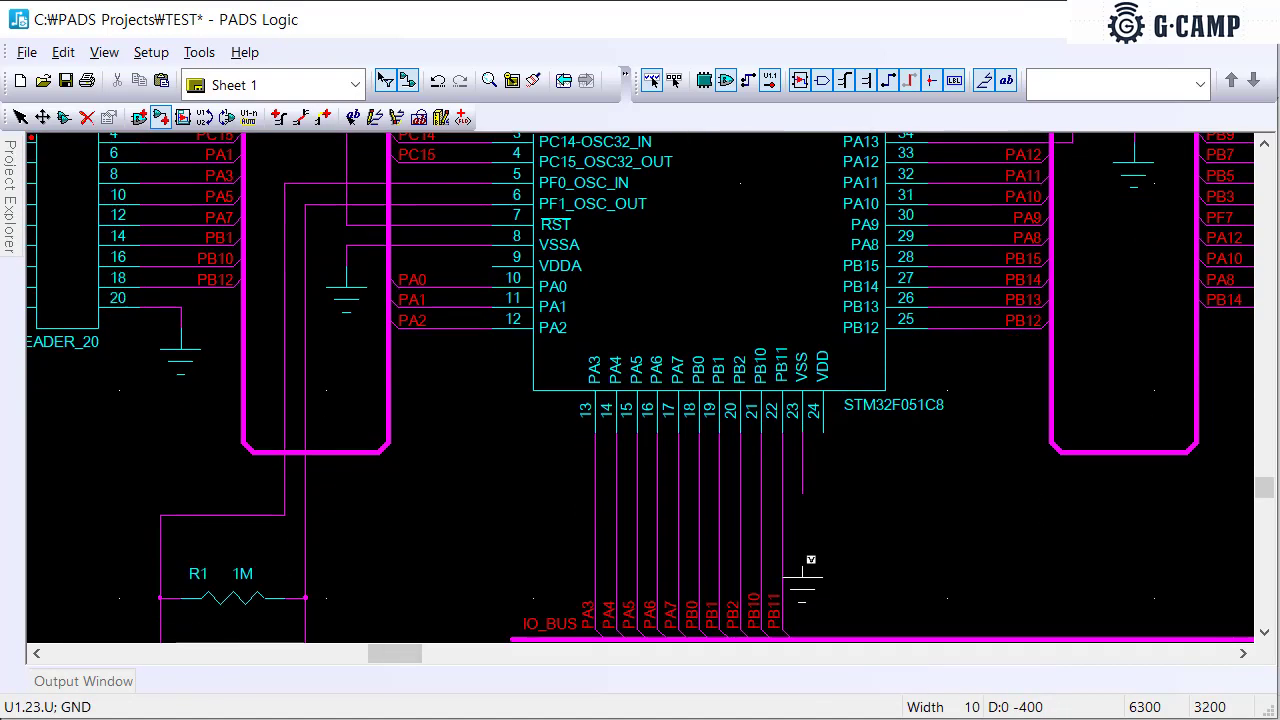
Wire U1's VSS pin 47 upward to a ground symbol flipped to point up
scroll(840, 445, up, 2)
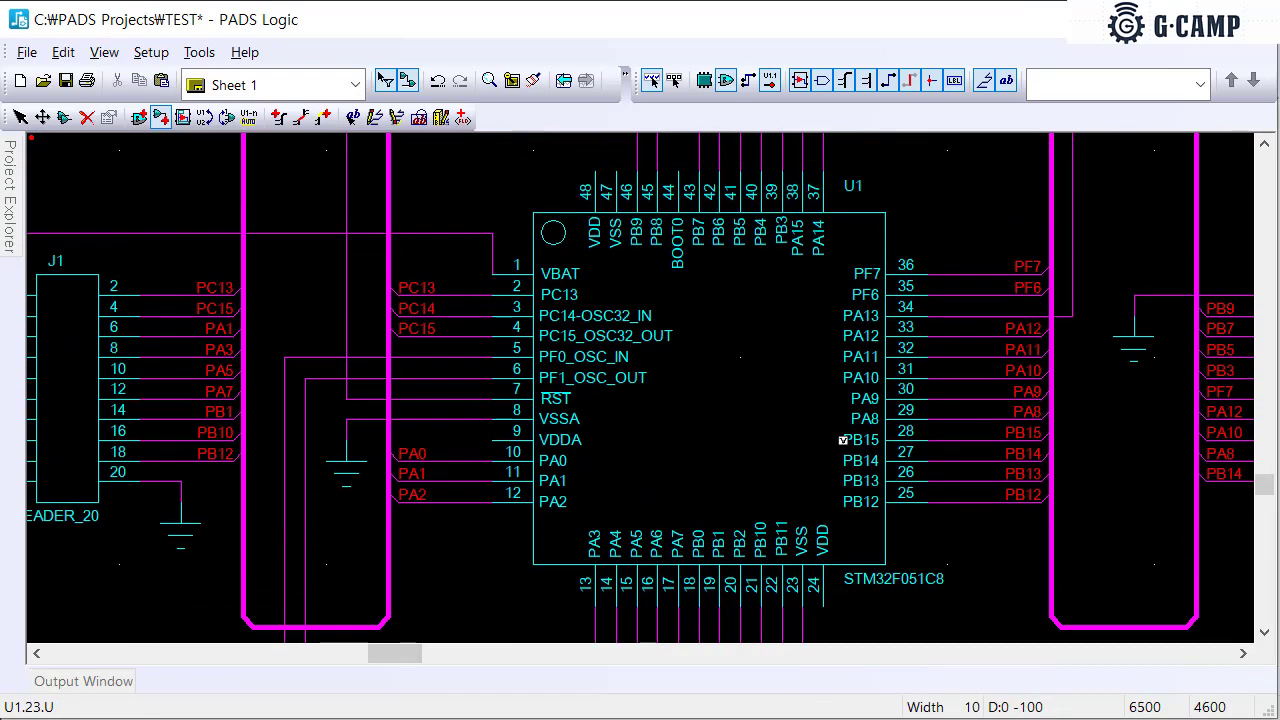
scroll(717, 334, up, 2)
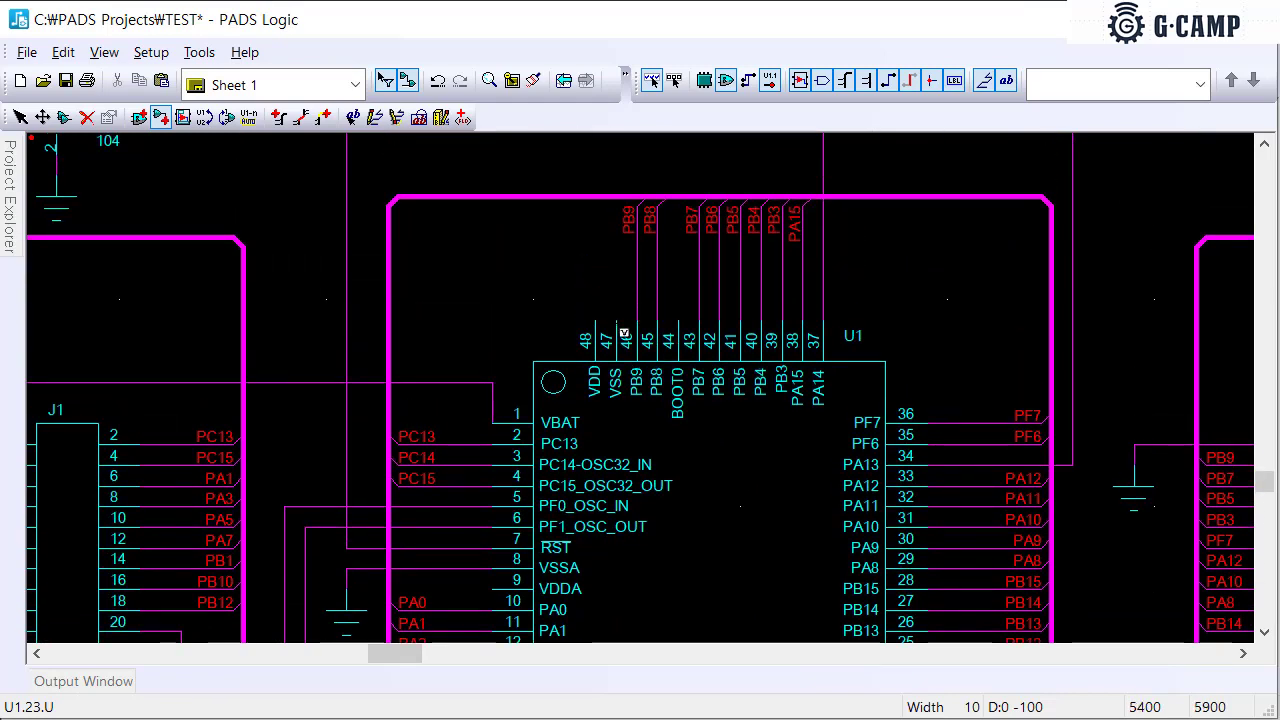
click(624, 334)
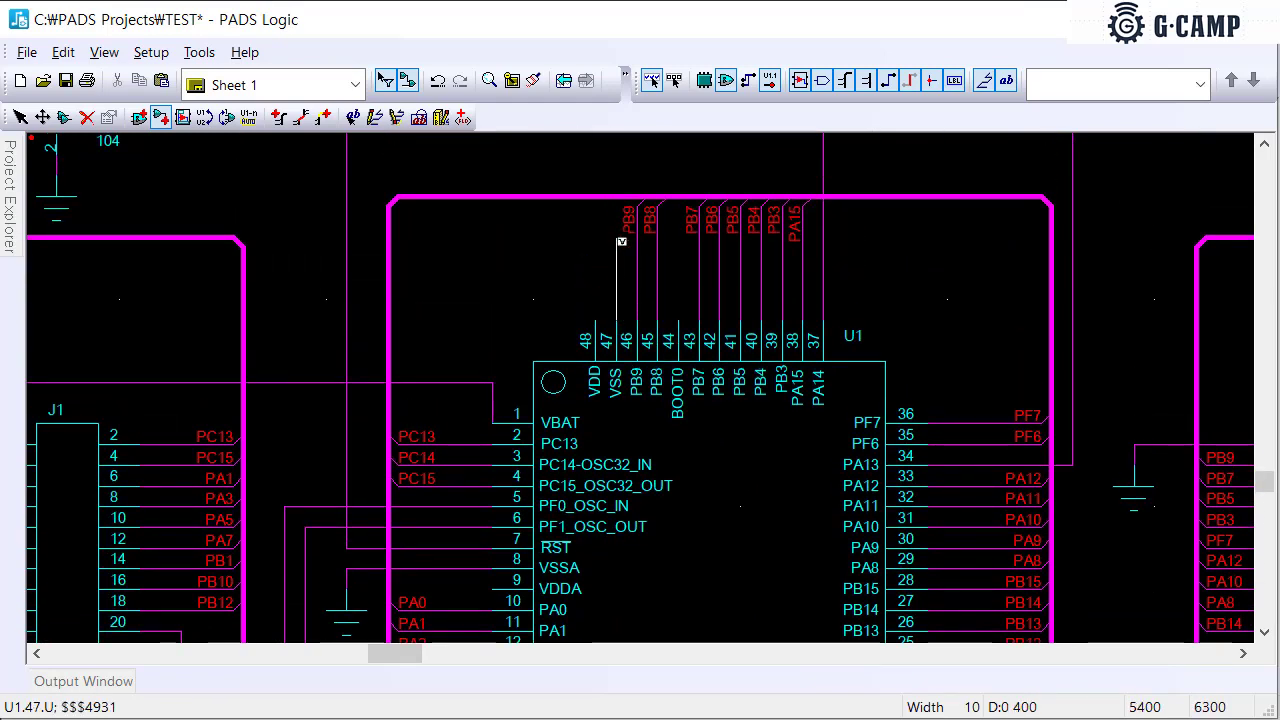
right_click(622, 241)
click(646, 314)
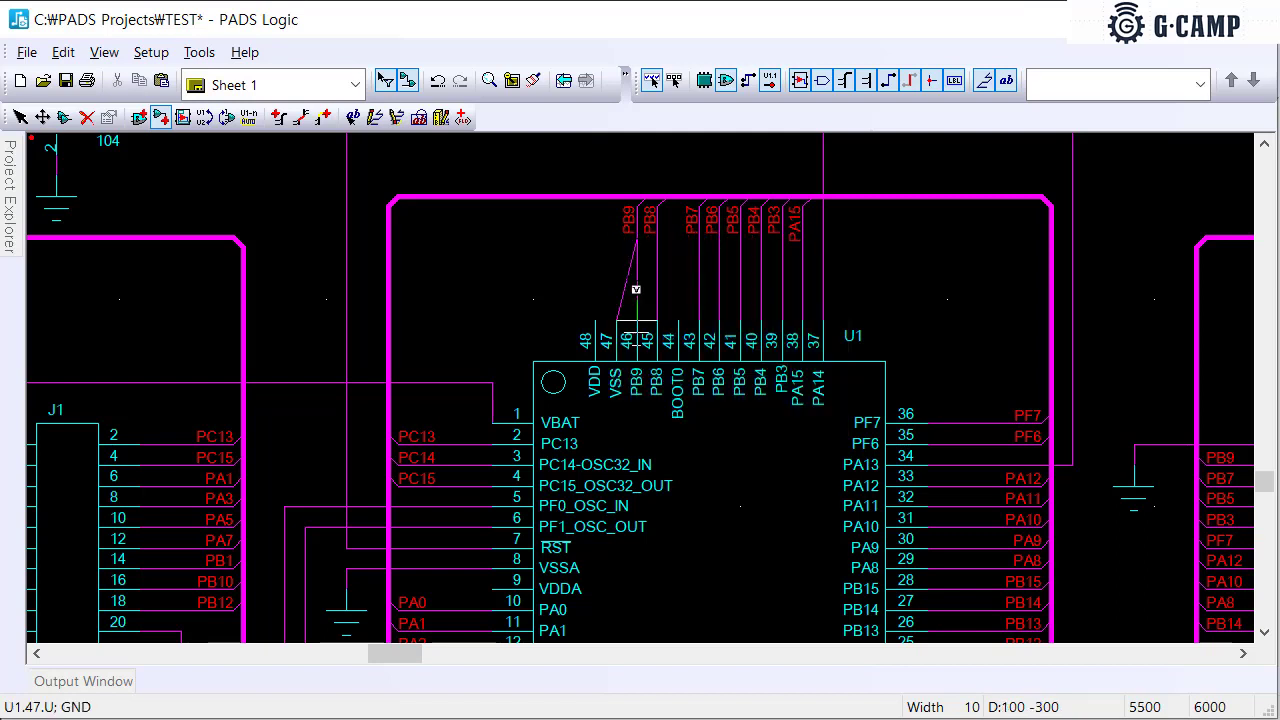
right_click(621, 265)
click(660, 317)
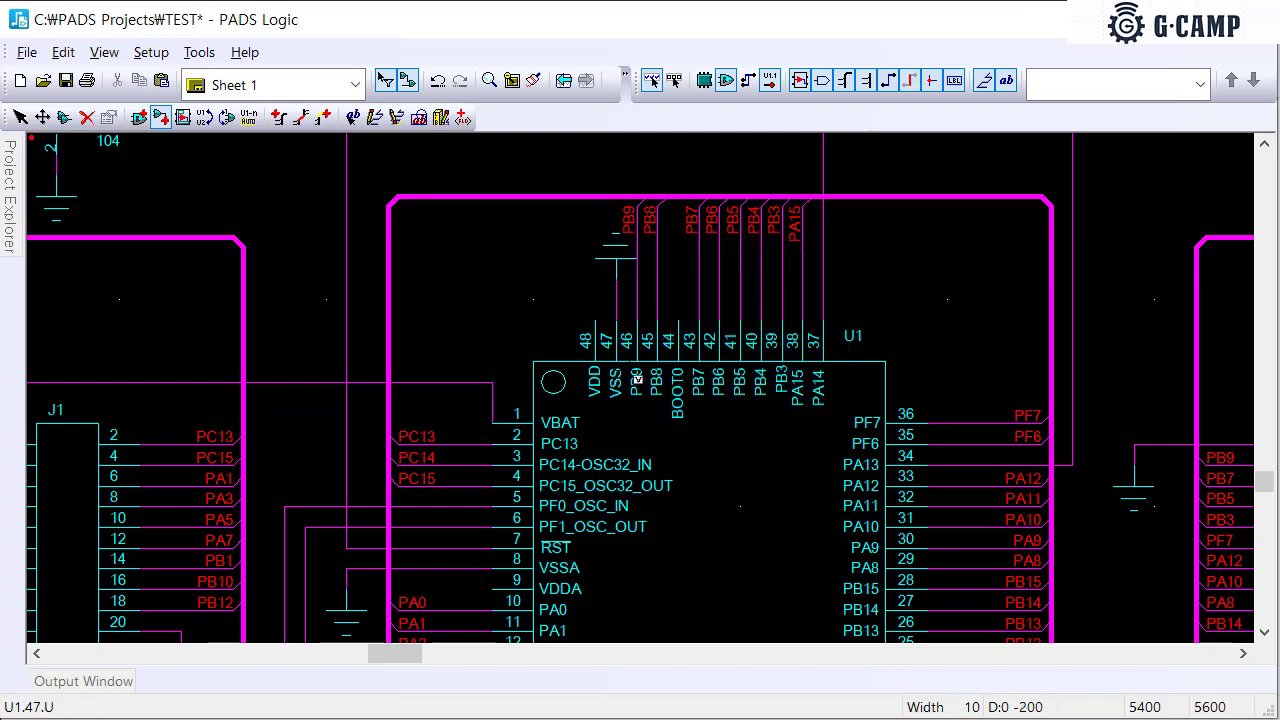
Copy capacitors C6 and C7 from the regulator output and paste them above U1, beside VDD pin 48
scroll(637, 378, down, 2)
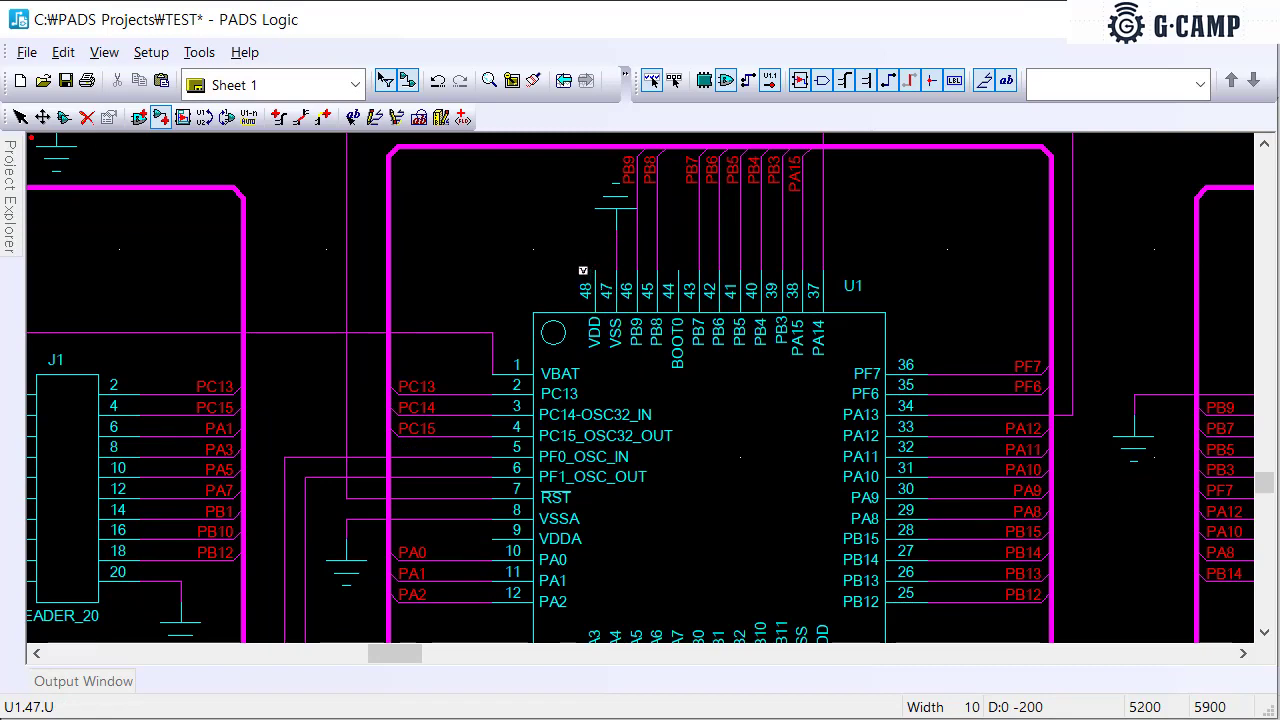
scroll(579, 268, down, 3)
scroll(530, 278, up, 3)
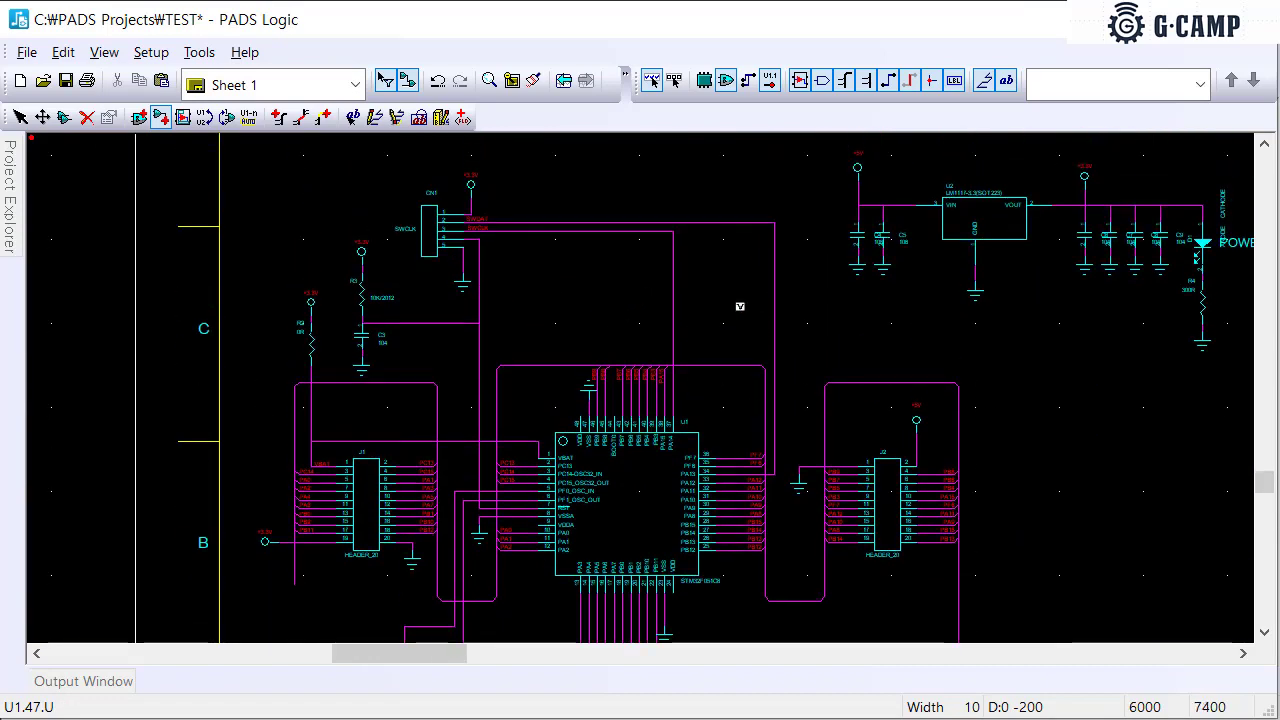
scroll(1070, 262, up, 3)
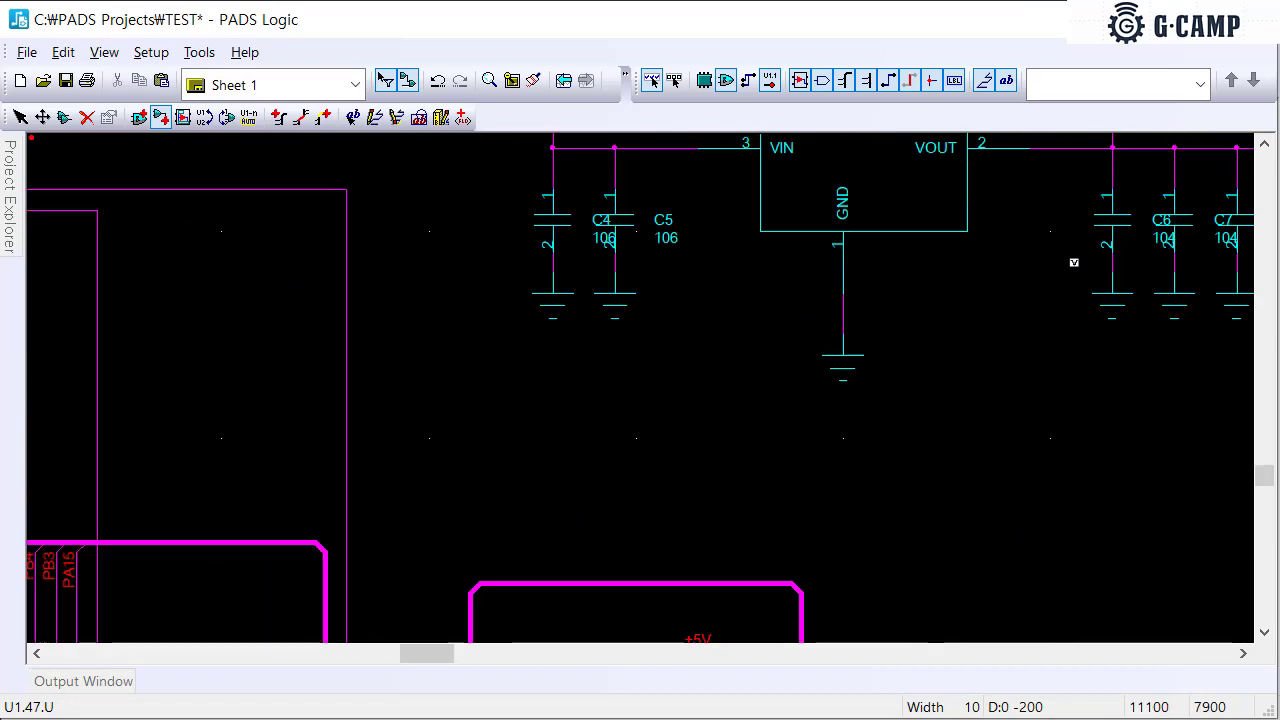
key(Escape)
drag(1174, 229, 1174, 262)
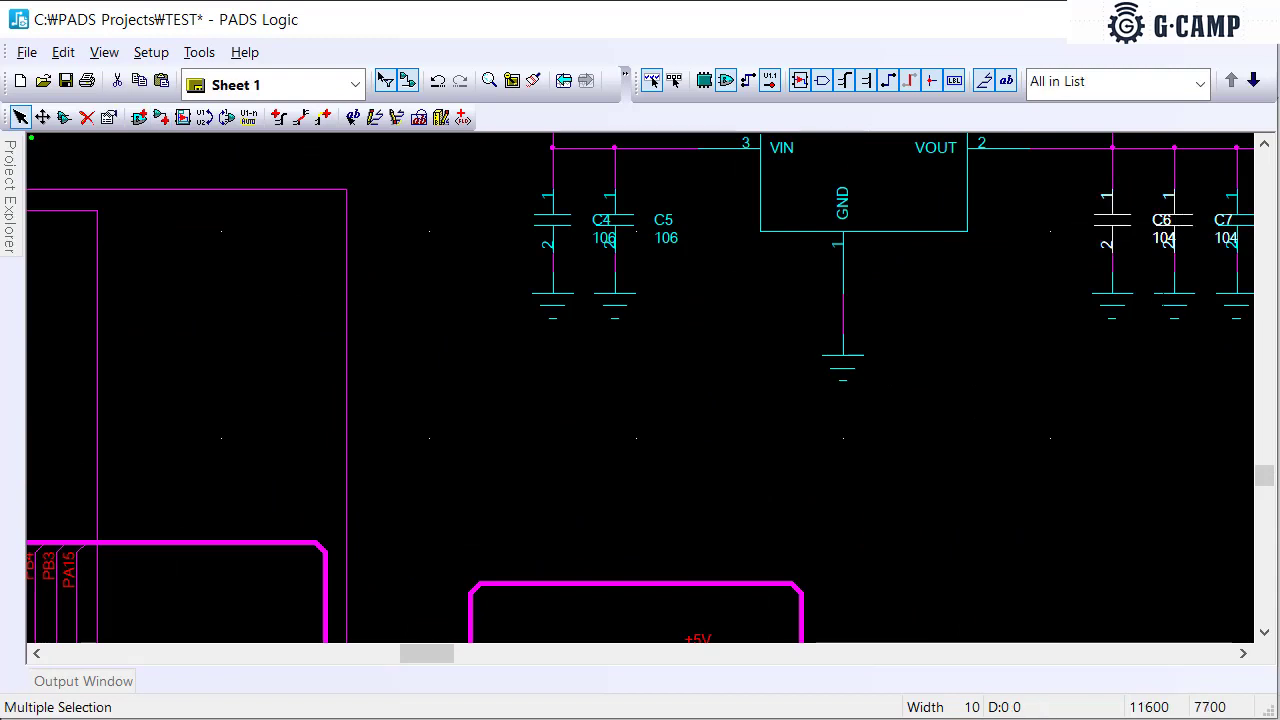
scroll(640, 390, down, 5)
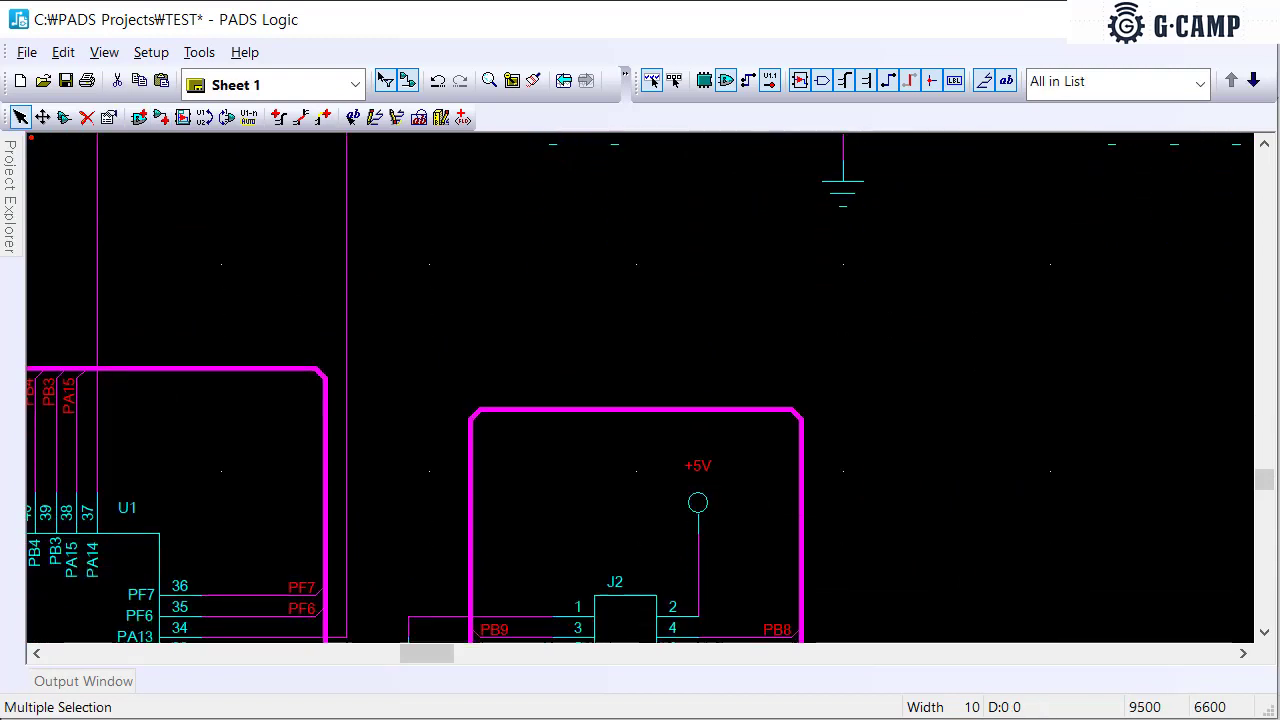
key(ctrl+v)
scroll(595, 370, down, 9)
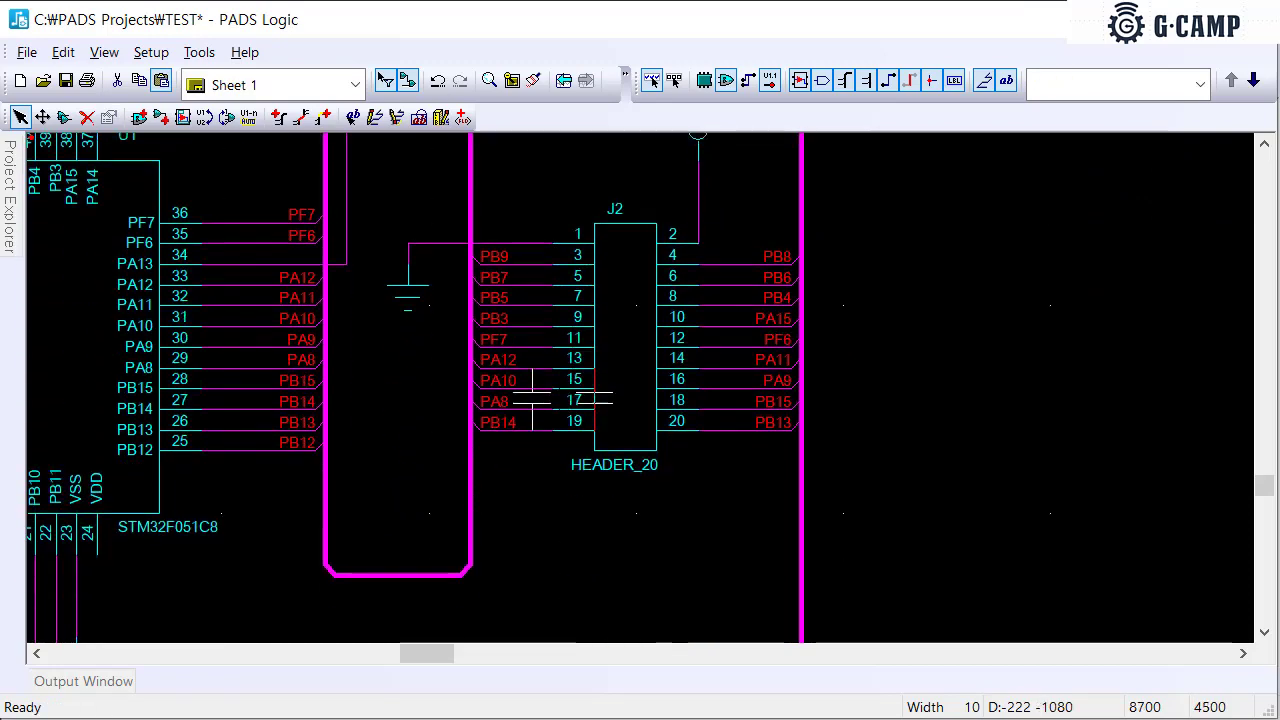
middle_click(254, 298)
middle_click(288, 361)
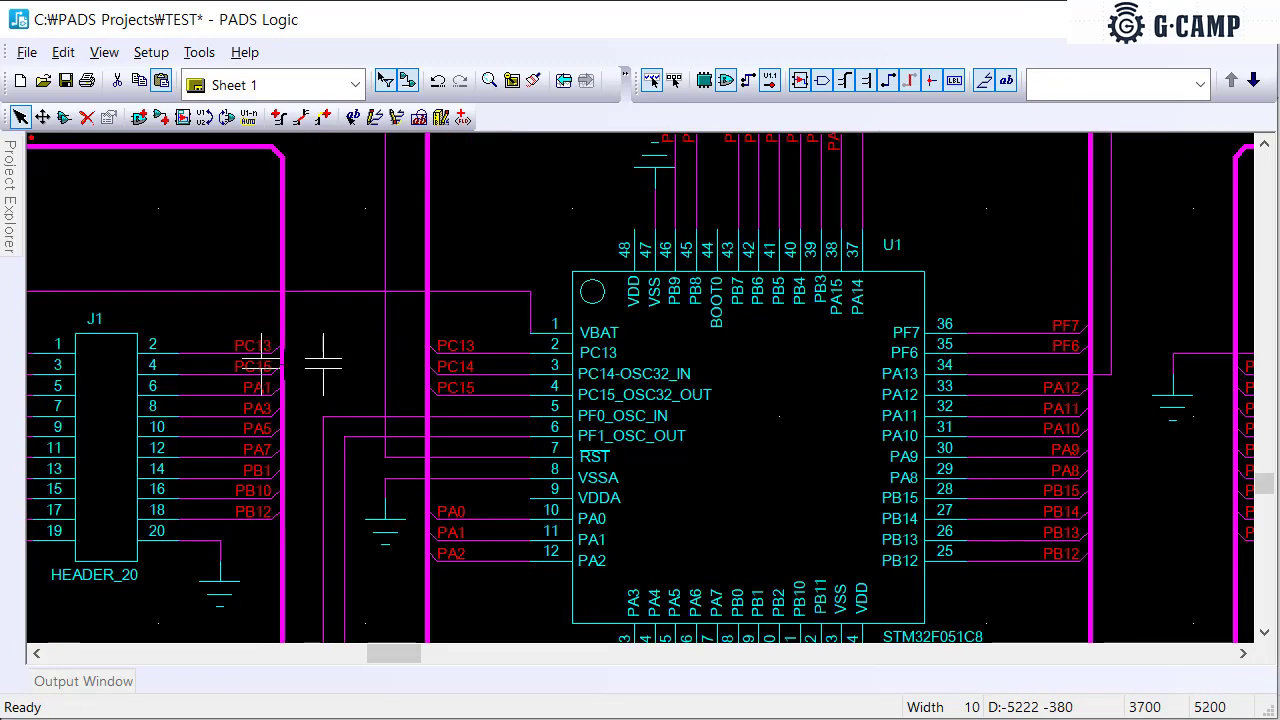
middle_click(470, 245)
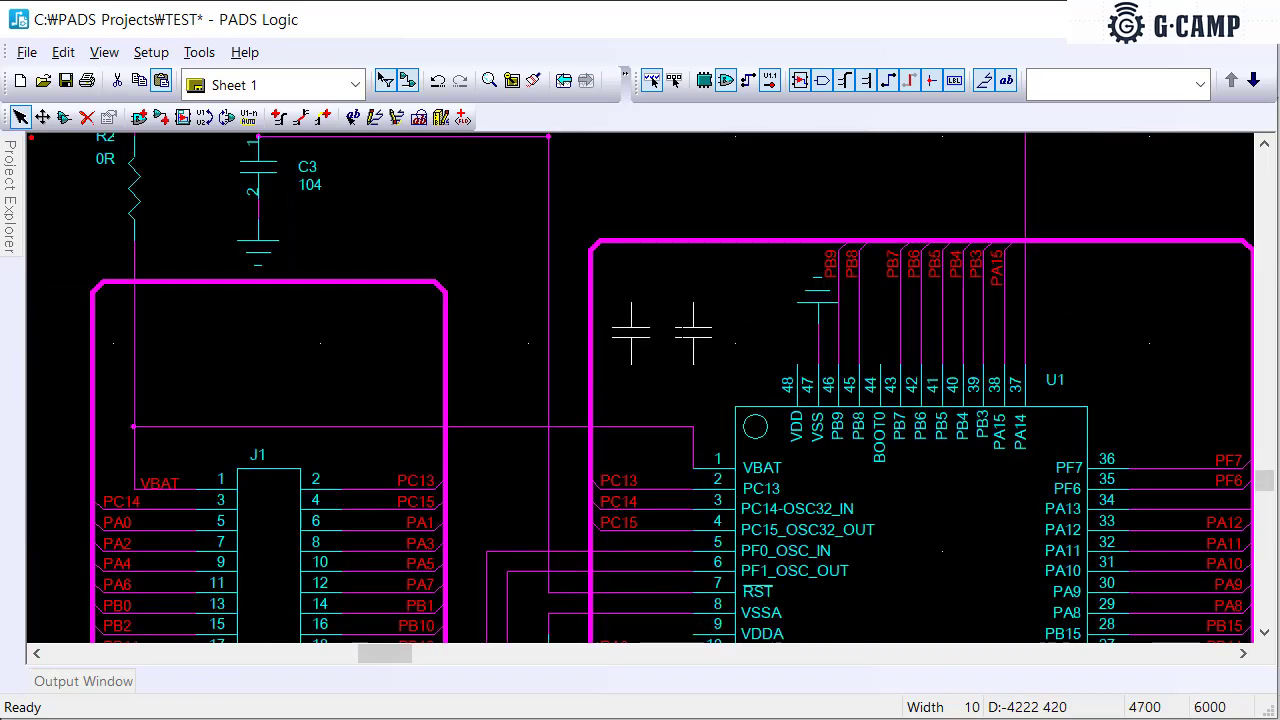
click(630, 330)
key(Escape)
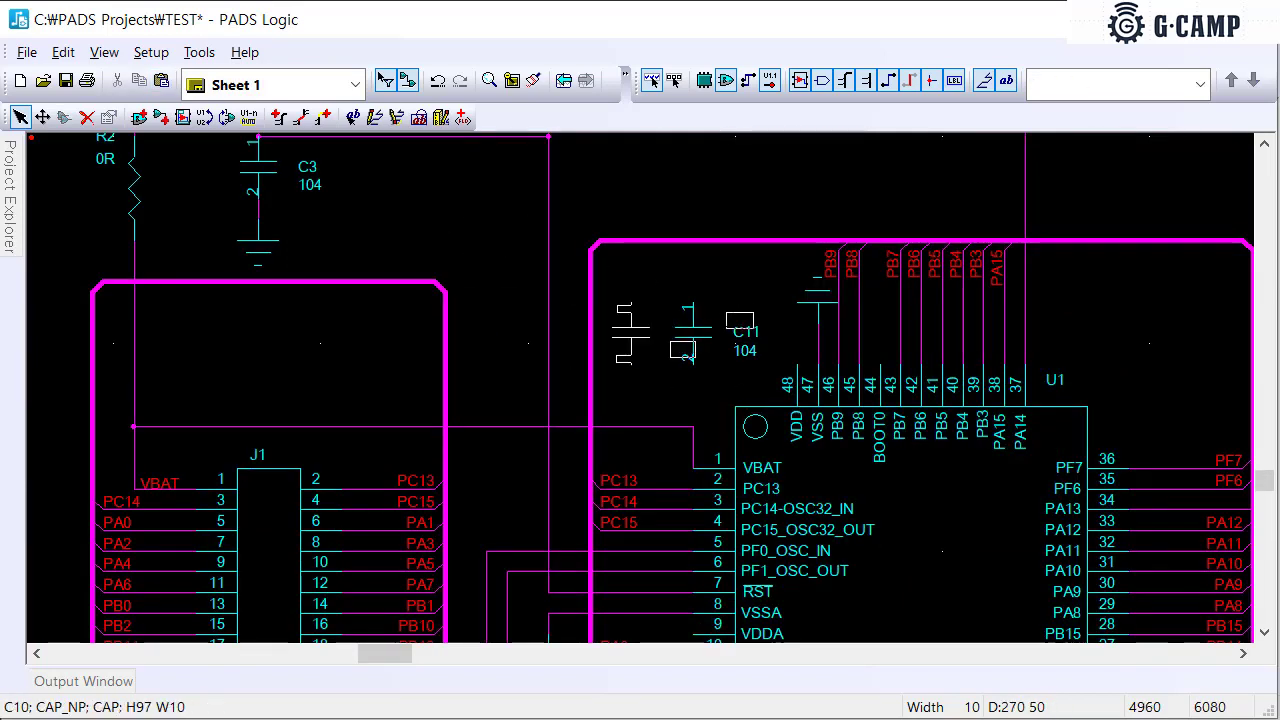
Rotate capacitor C11 by 90 degrees and place it above VDD pin 48, next to the pin 47 ground wire
drag(681, 337, 734, 302)
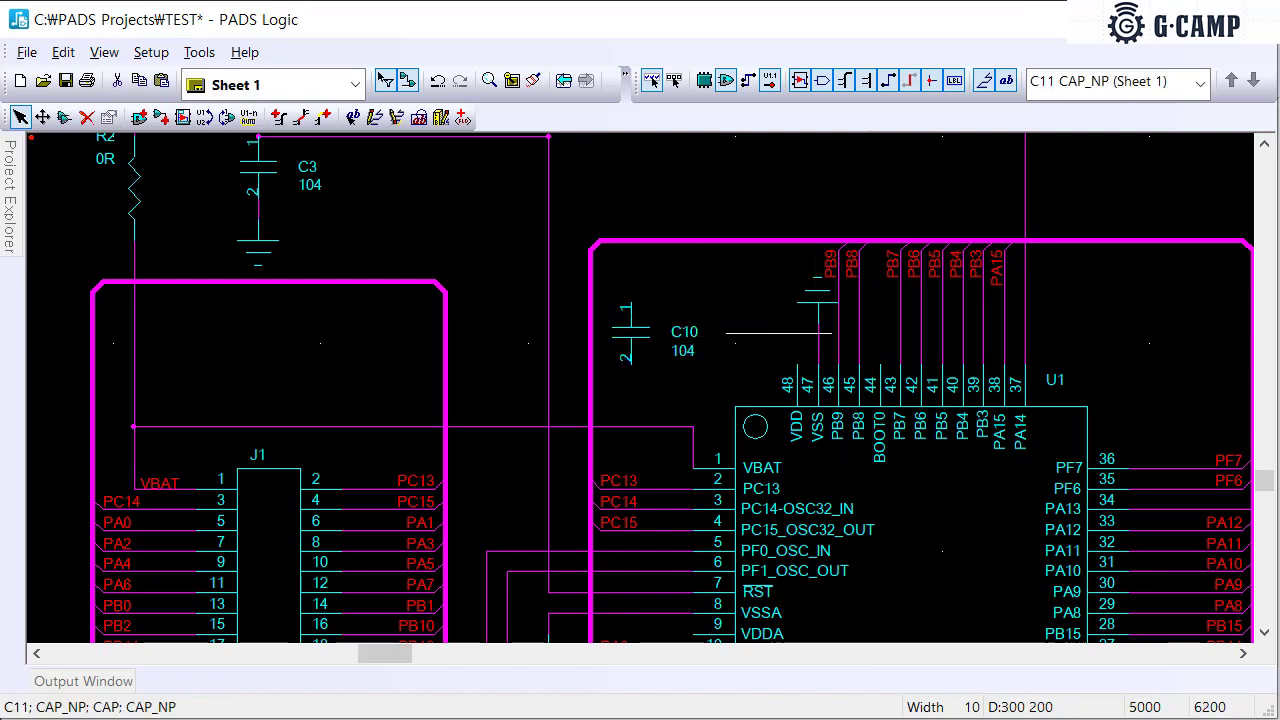
key(ctrl+r)
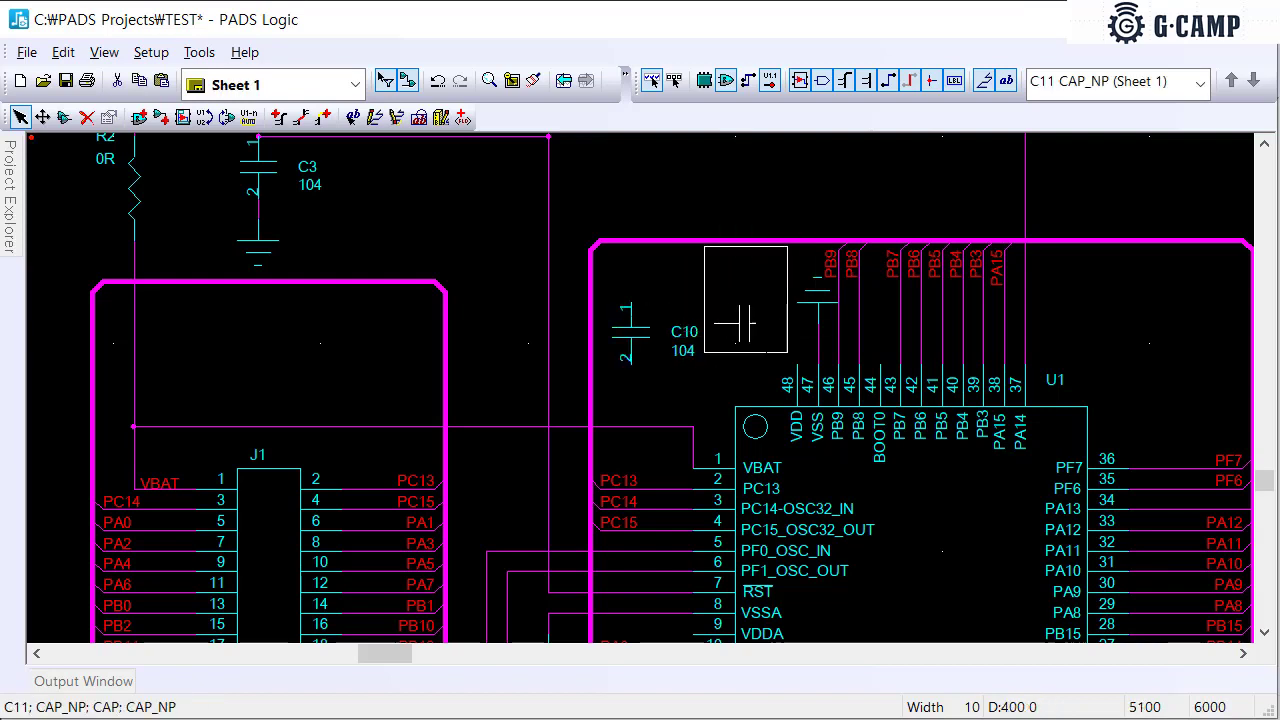
click(755, 302)
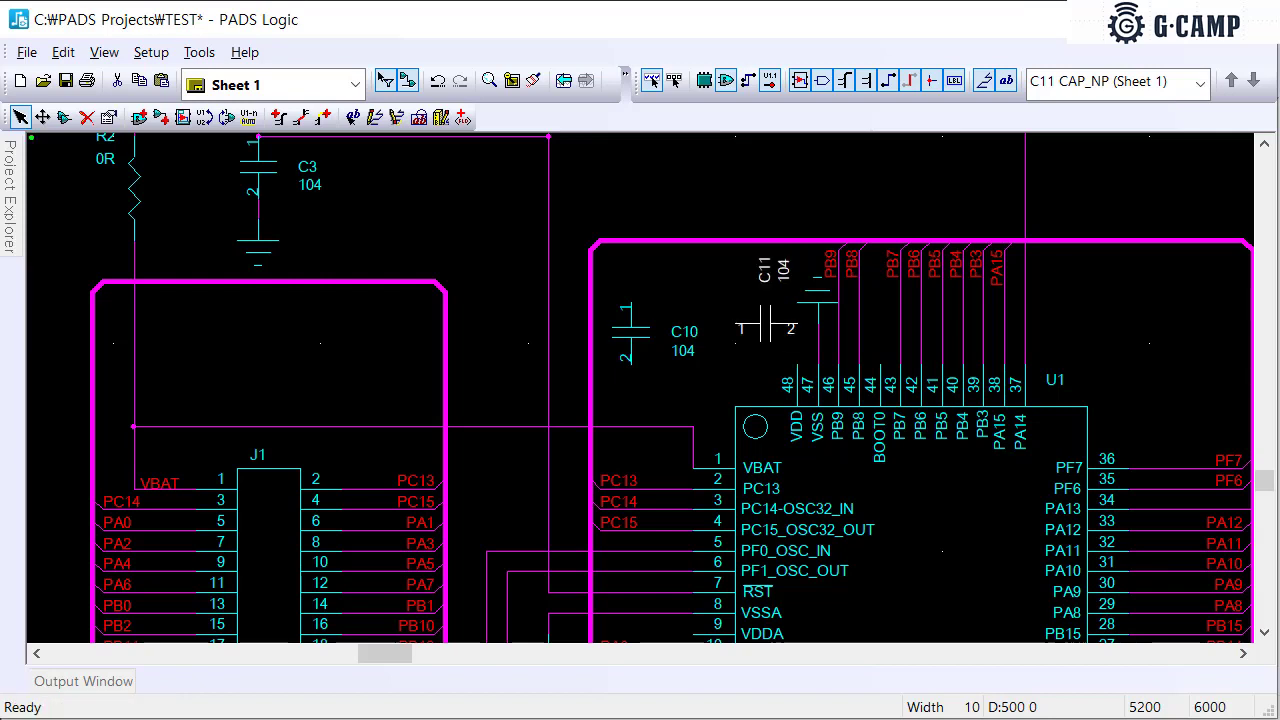
key(Escape)
Wire C11's pin 2 to the VSS pin 47 ground line and its pin 1 to VDD pin 48
key(F2)
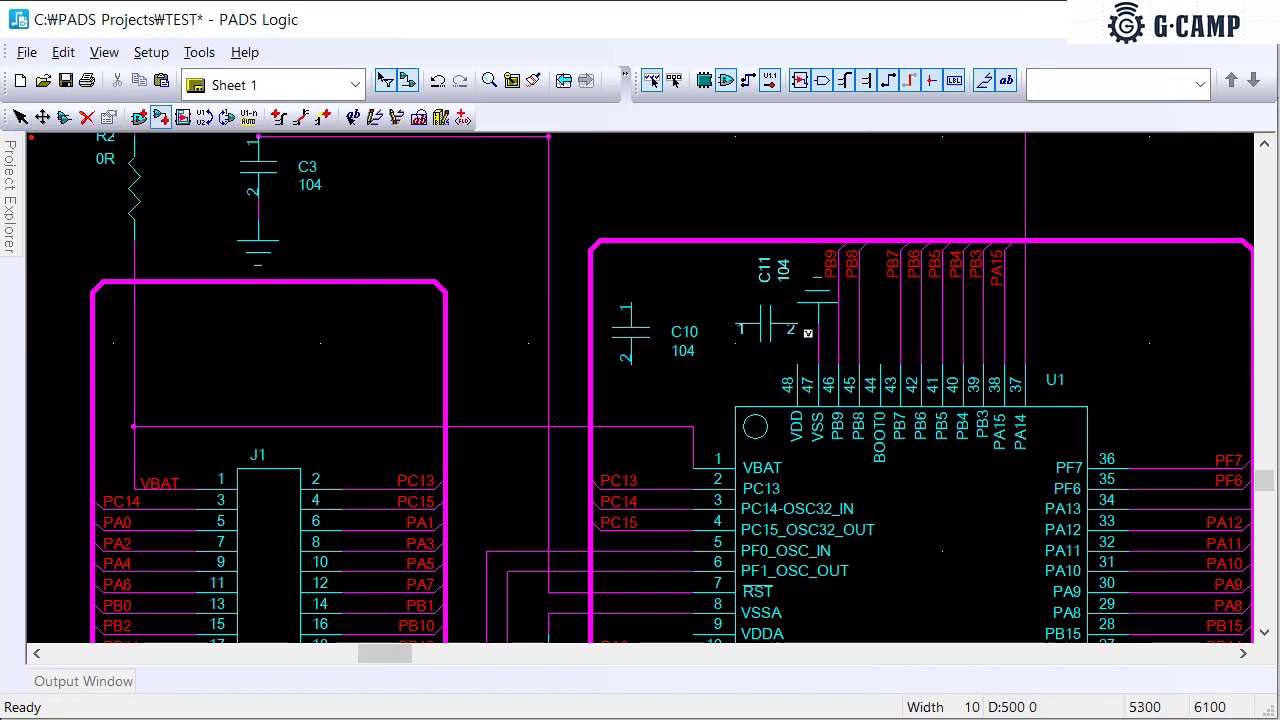
click(806, 330)
click(823, 379)
click(790, 377)
click(743, 328)
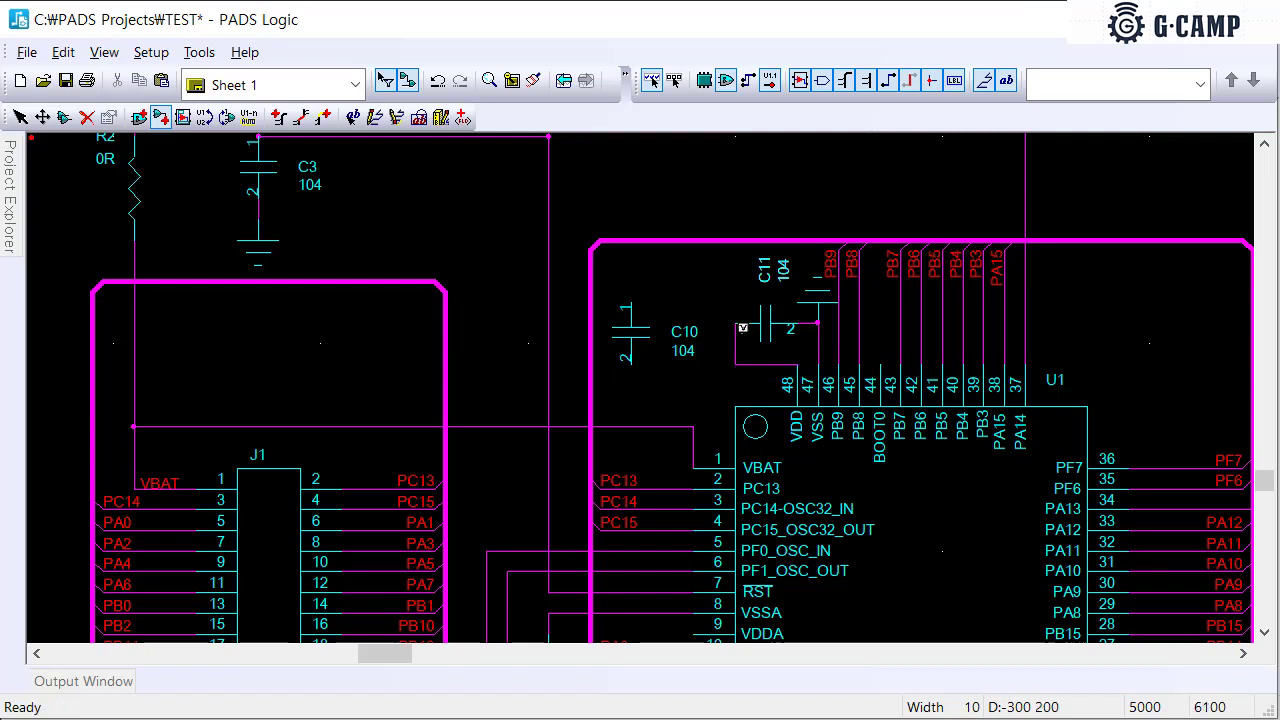
Add a power symbol at C11's pin 1, using the alternate circle style
click(745, 330)
right_click(733, 306)
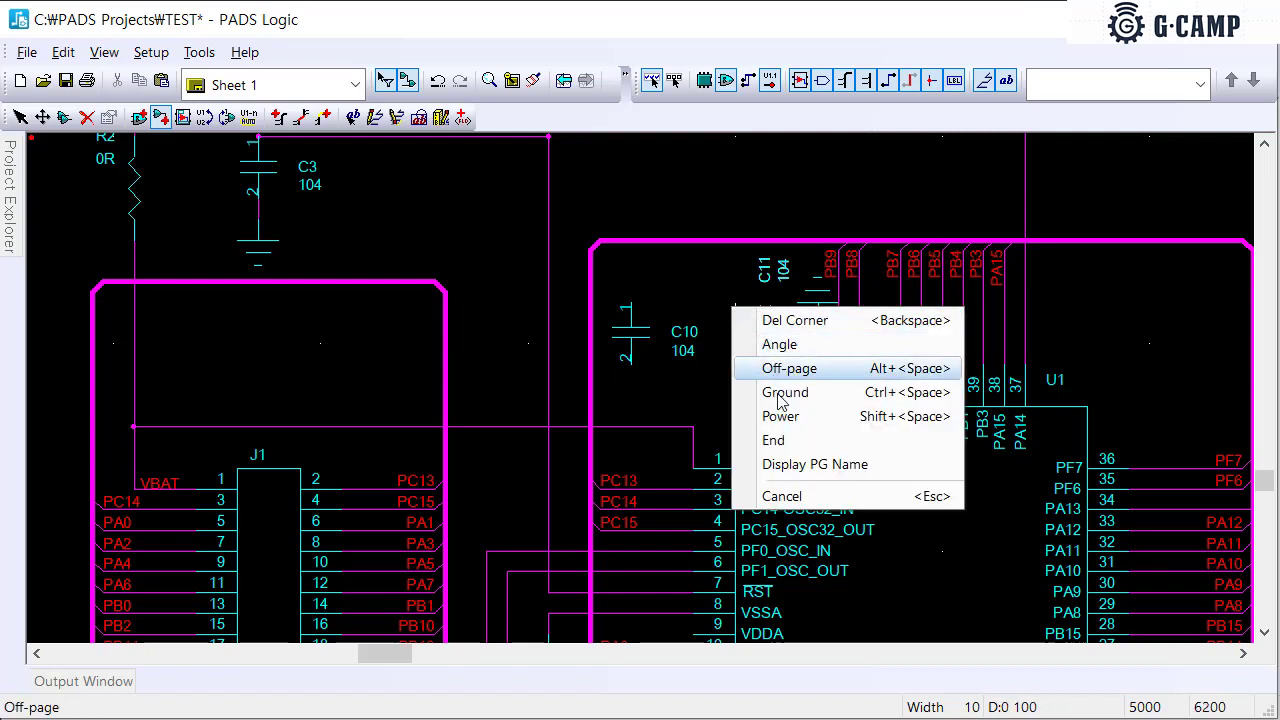
click(782, 417)
right_click(736, 314)
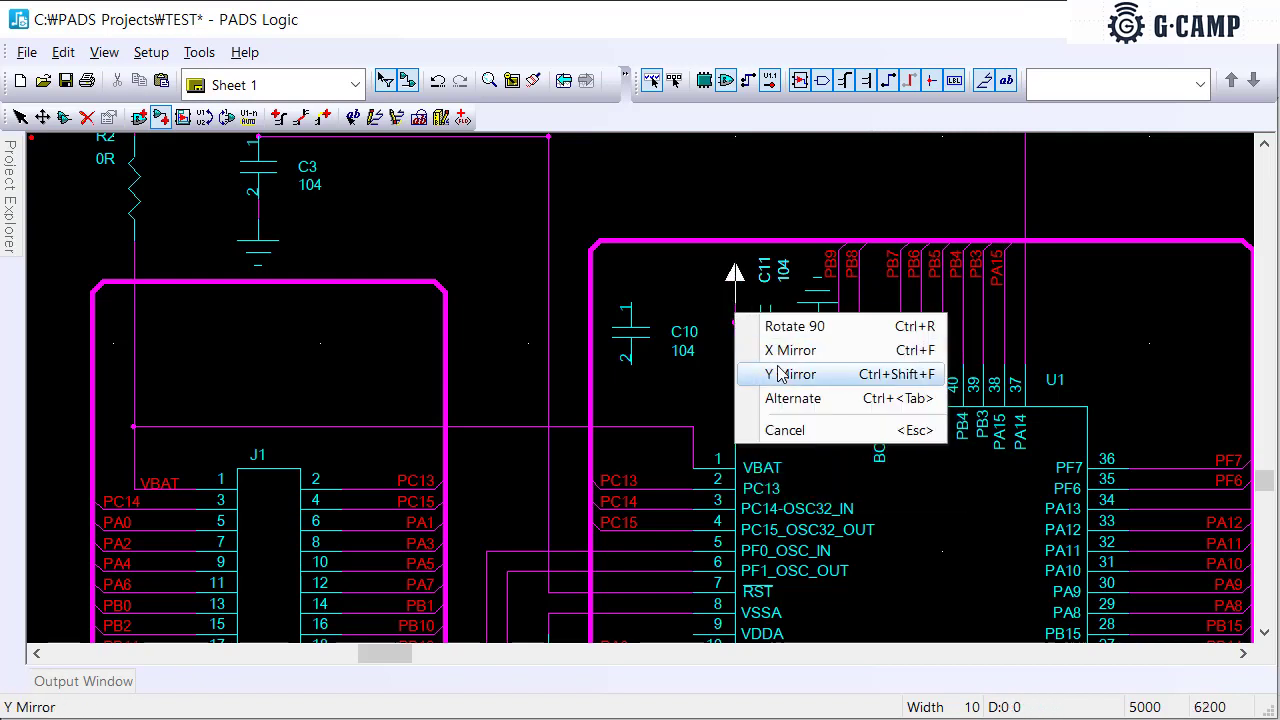
click(790, 399)
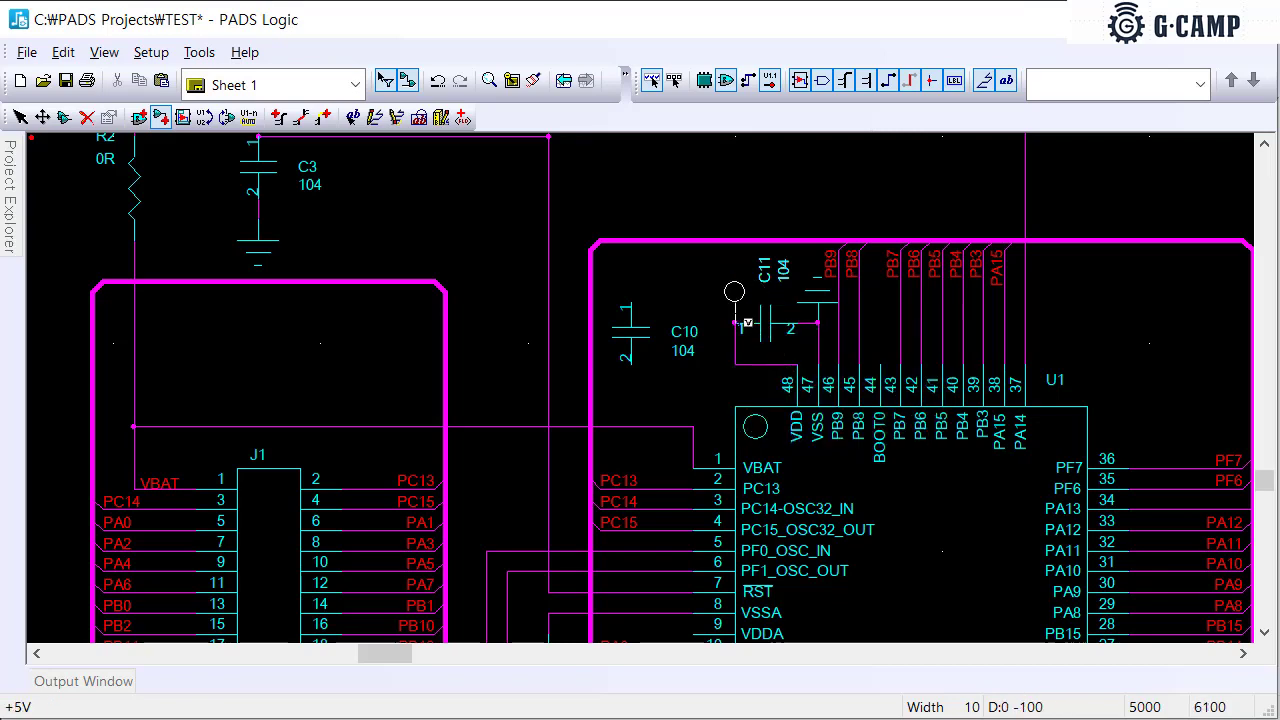
click(739, 314)
key(Escape)
Set the net name of C11's power symbol to +3.3V with the net name label shown
double_click(735, 298)
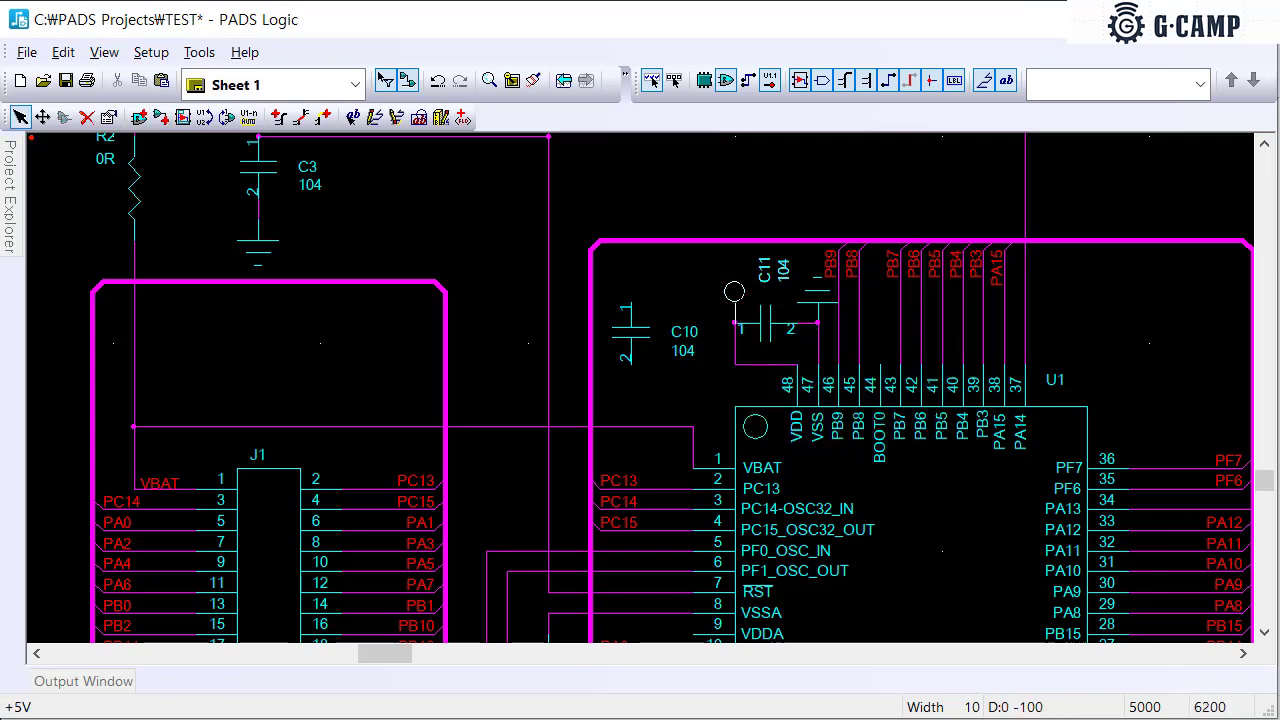
click(628, 272)
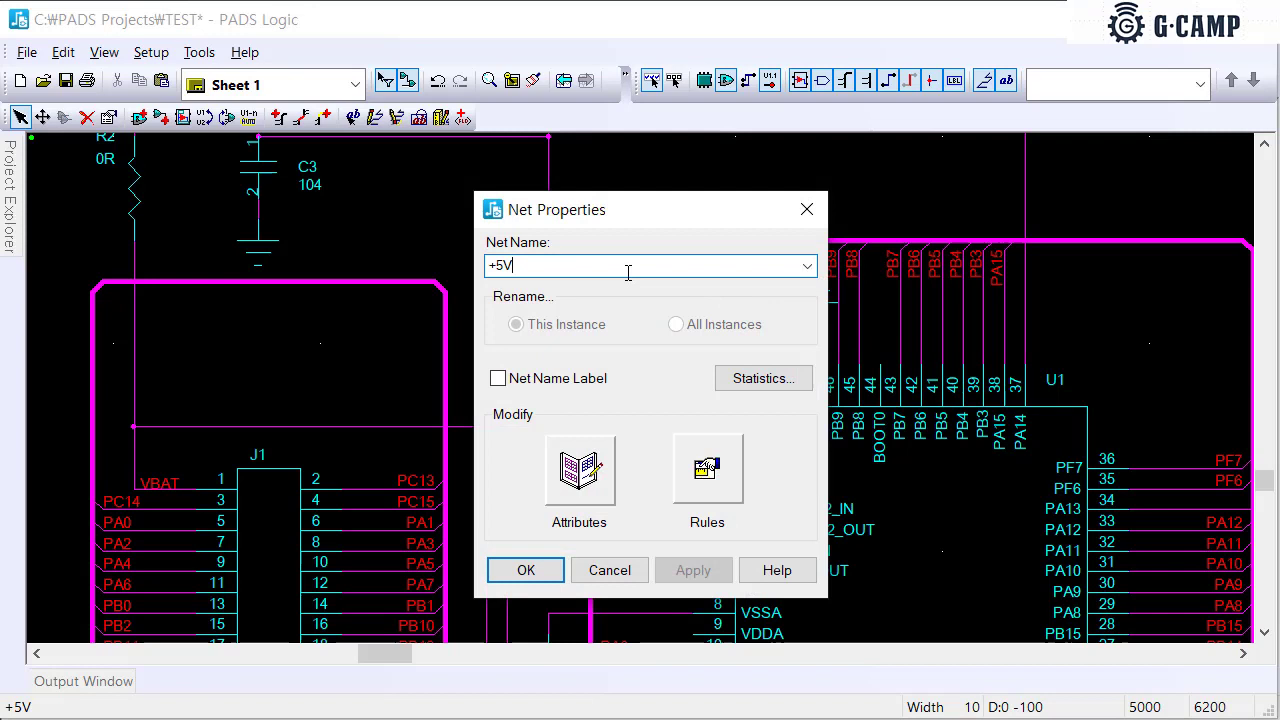
click(807, 267)
scroll(749, 306, up, 1)
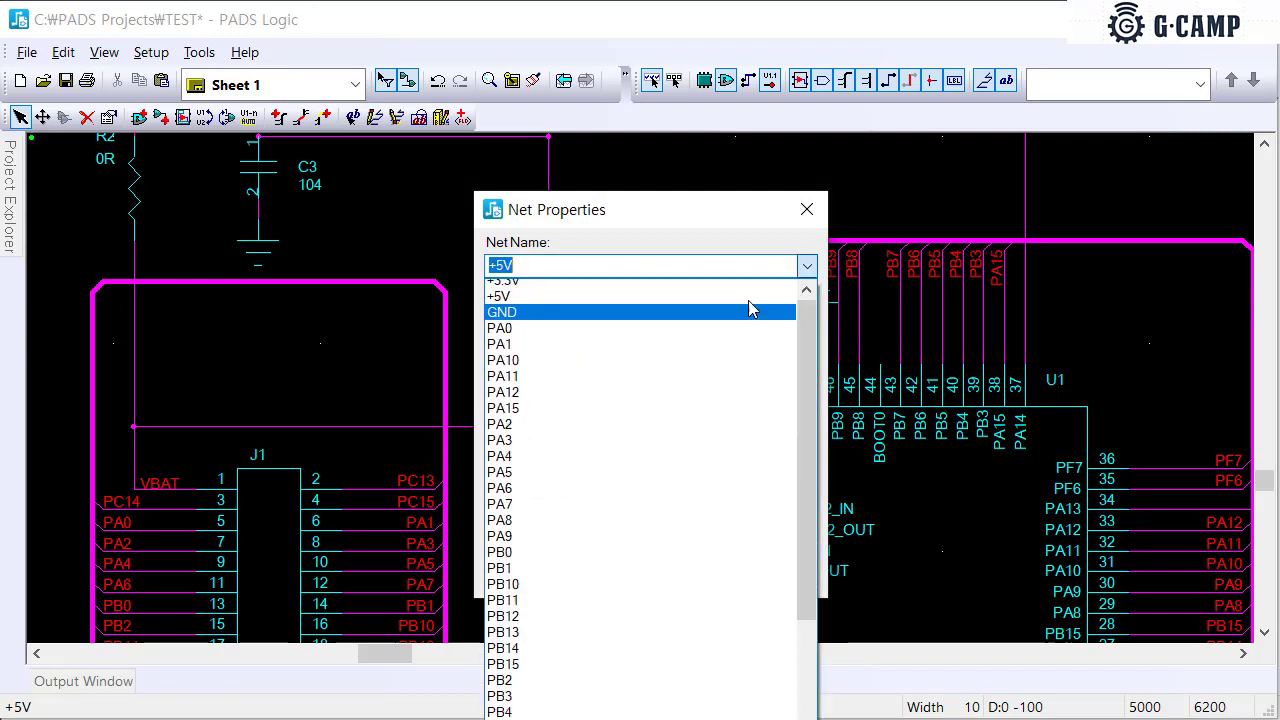
click(650, 286)
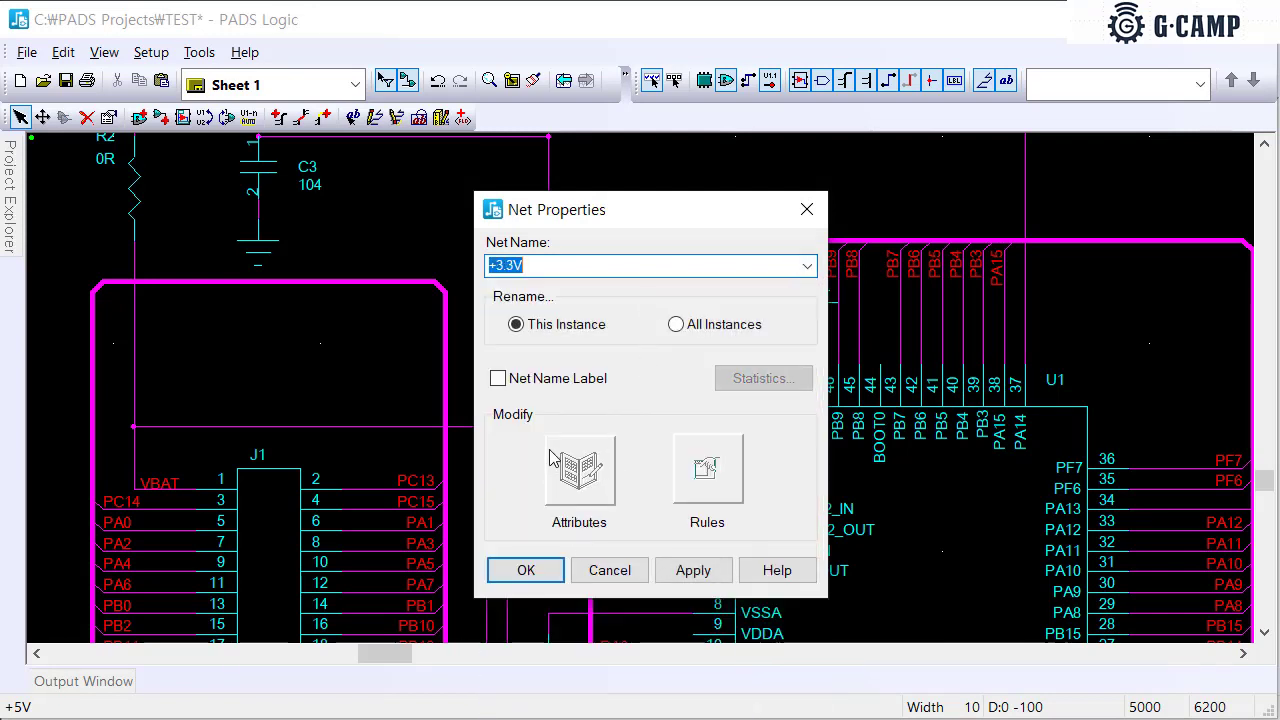
click(556, 384)
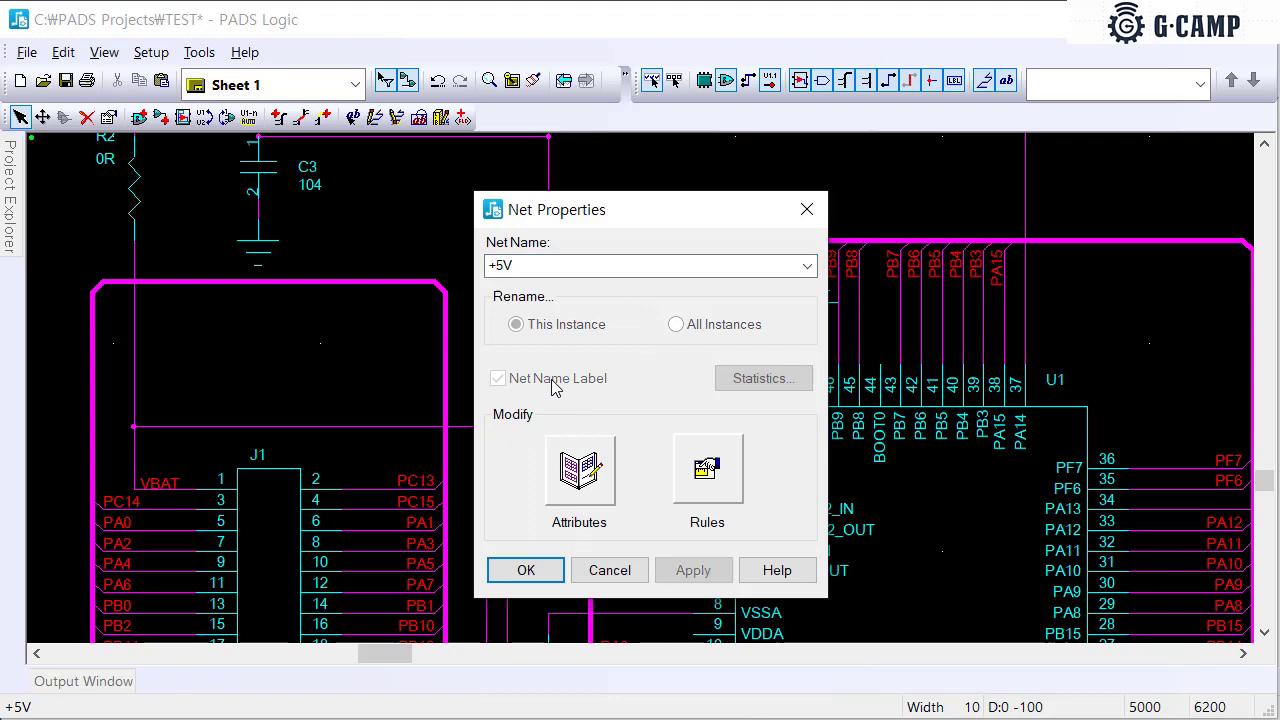
click(737, 267)
click(807, 266)
scroll(700, 316, up, 1)
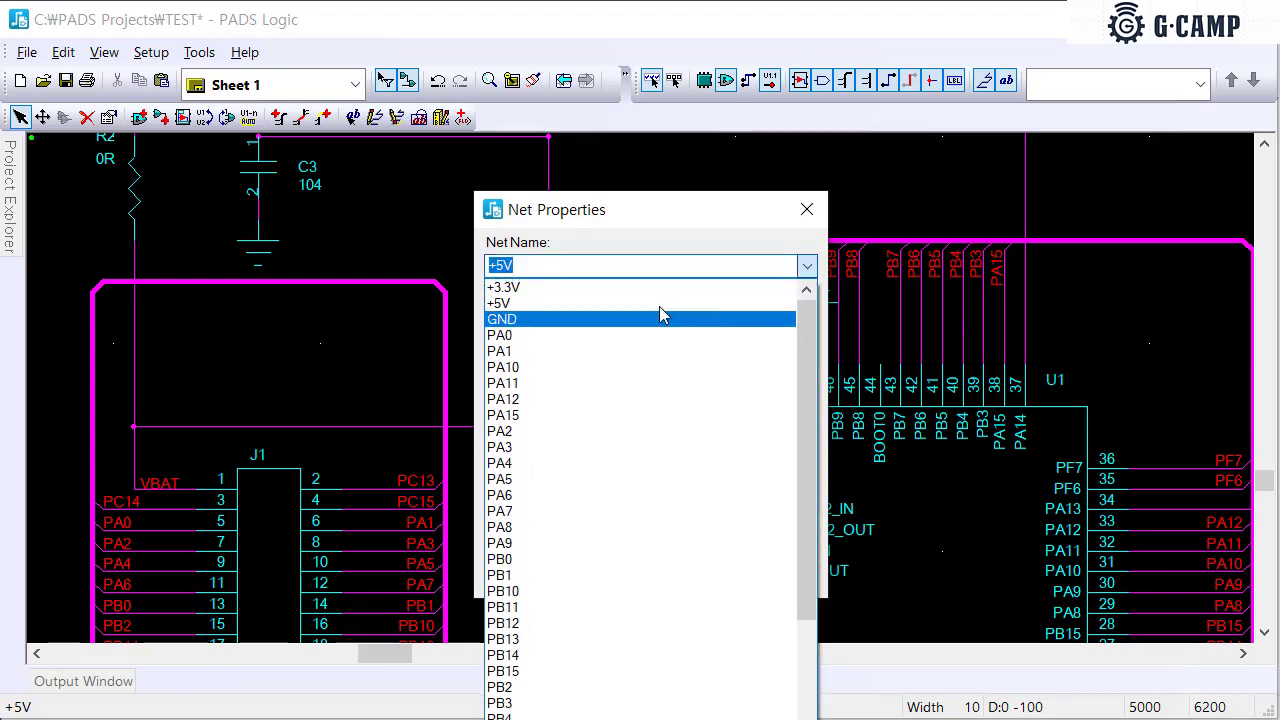
click(611, 289)
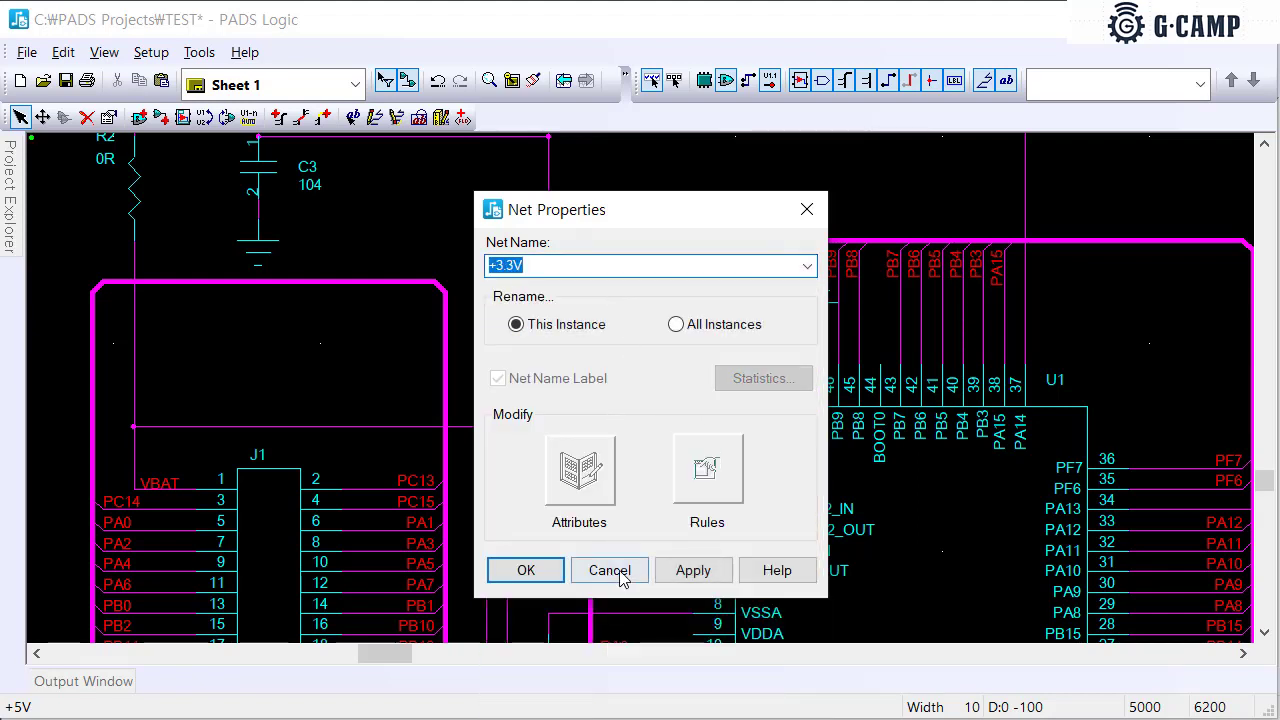
click(526, 570)
click(712, 472)
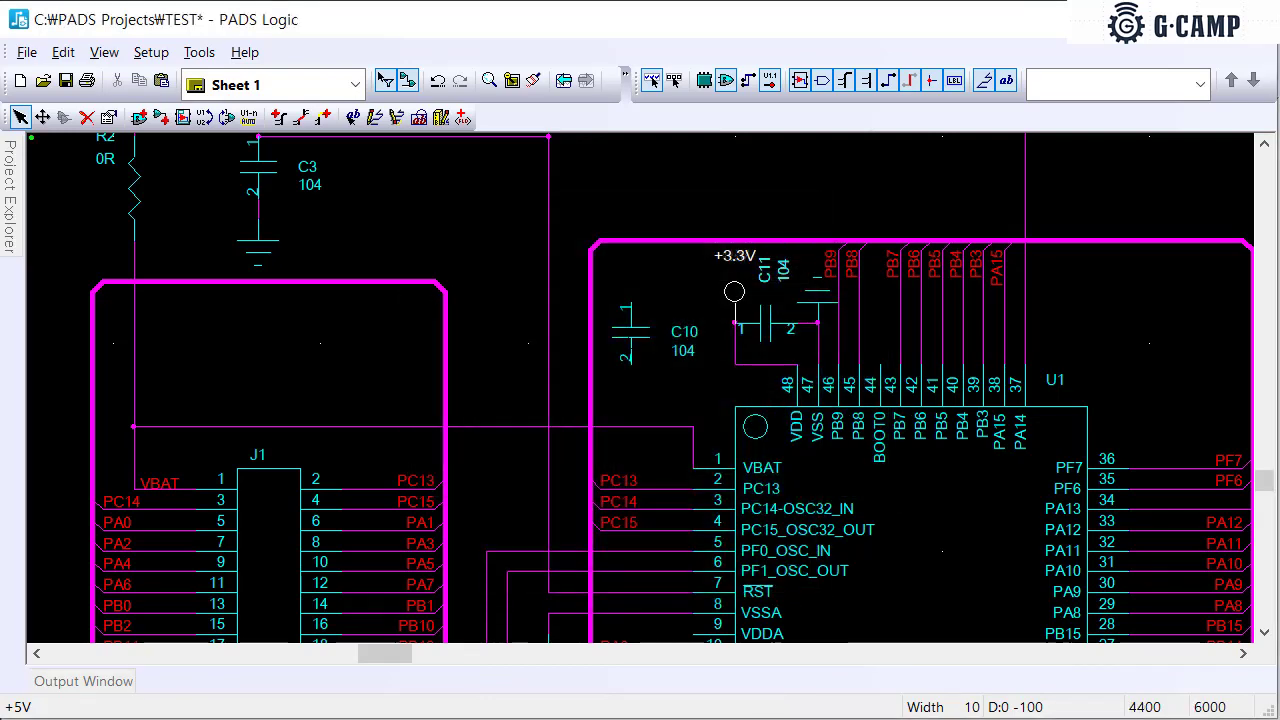
Move capacitor C10 below U1, to the right of VDD pin 24 and the pin 23 ground symbol
click(633, 334)
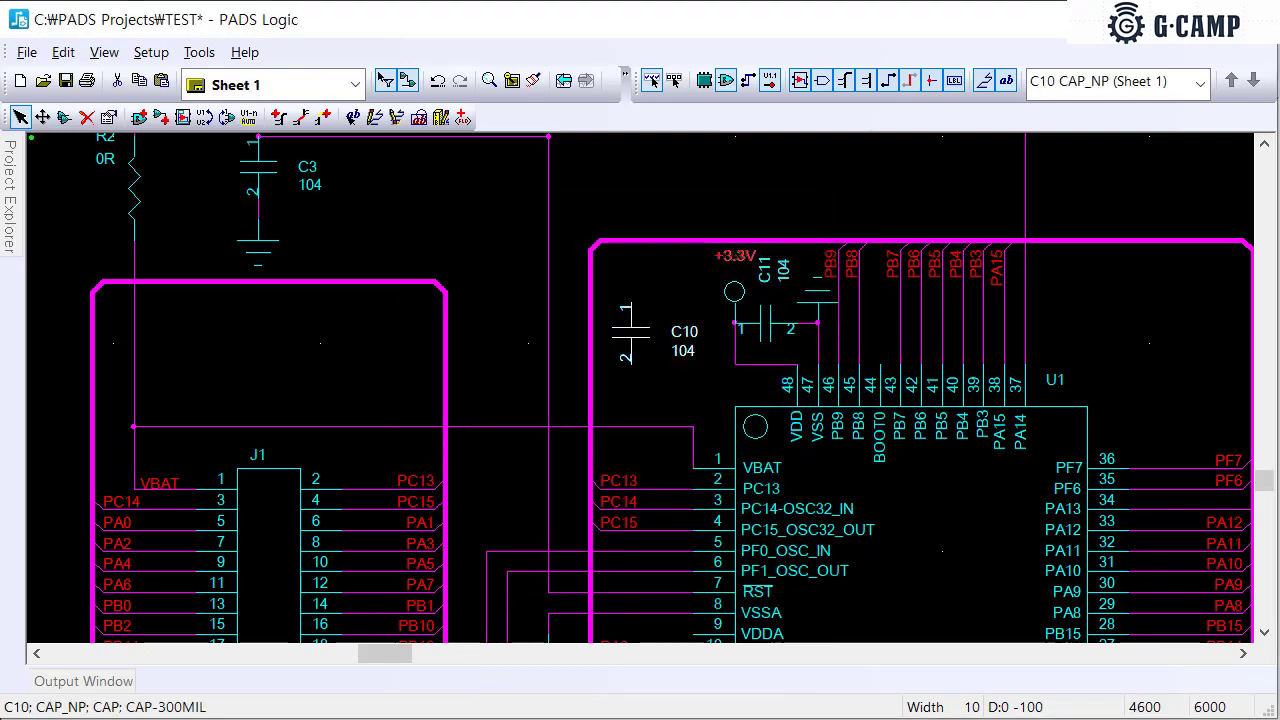
key(ctrl+e)
scroll(656, 410, down, 12)
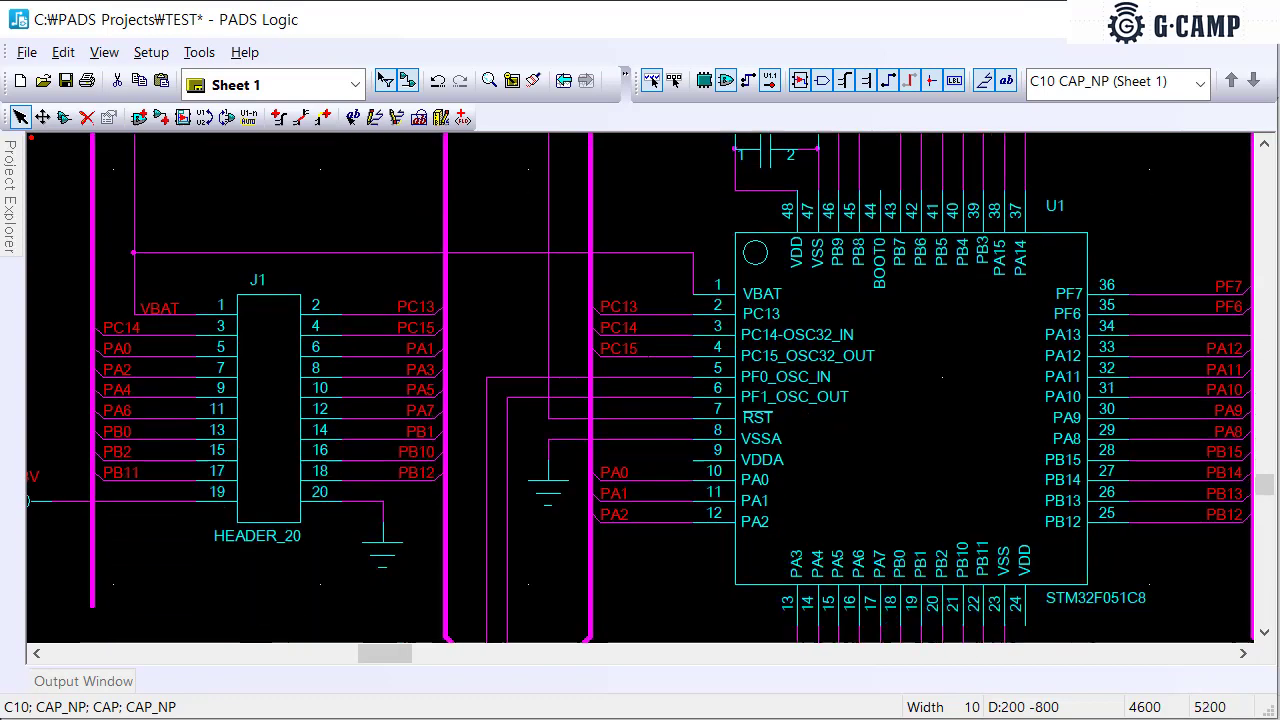
scroll(673, 386, down, 10)
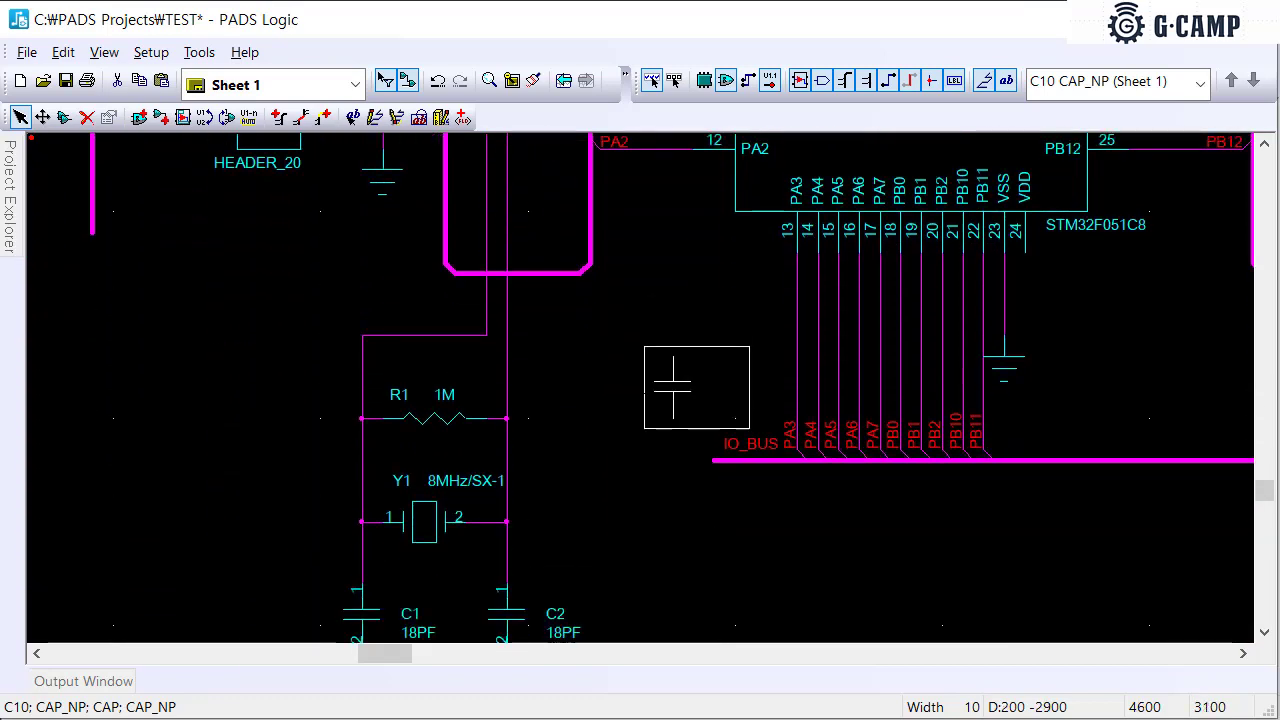
scroll(673, 383, up, 5)
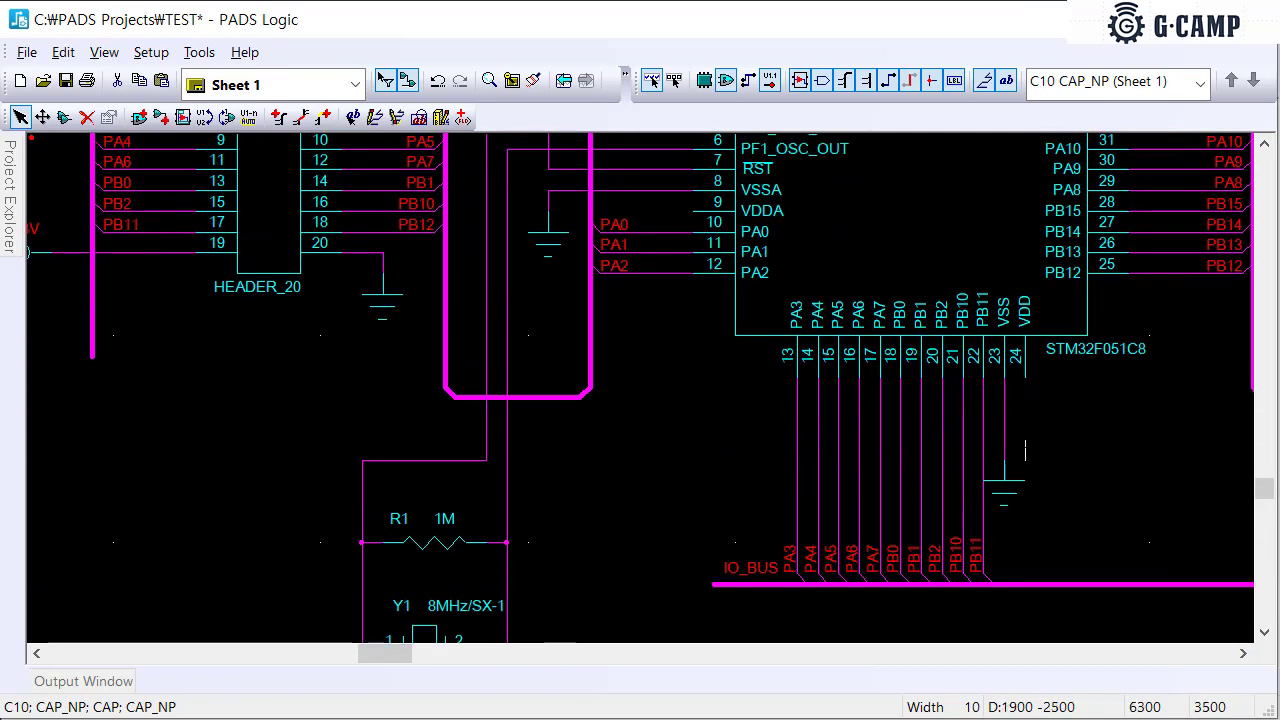
click(1086, 428)
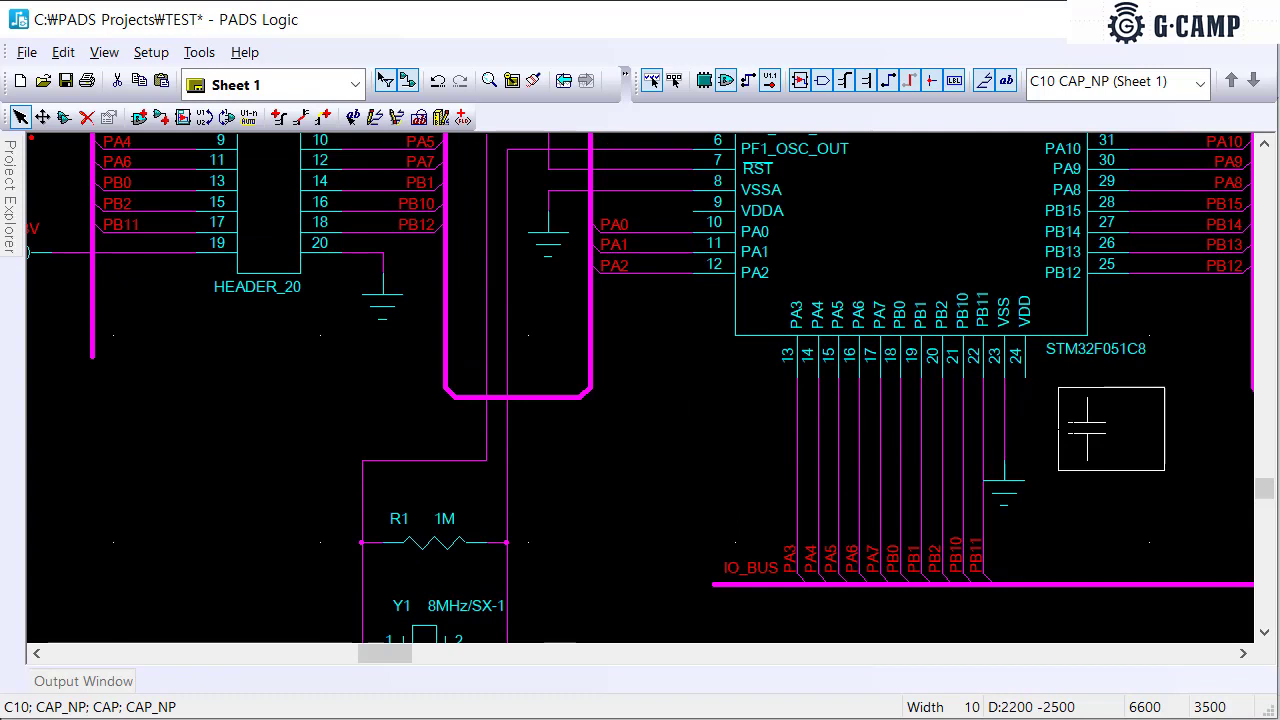
key(Escape)
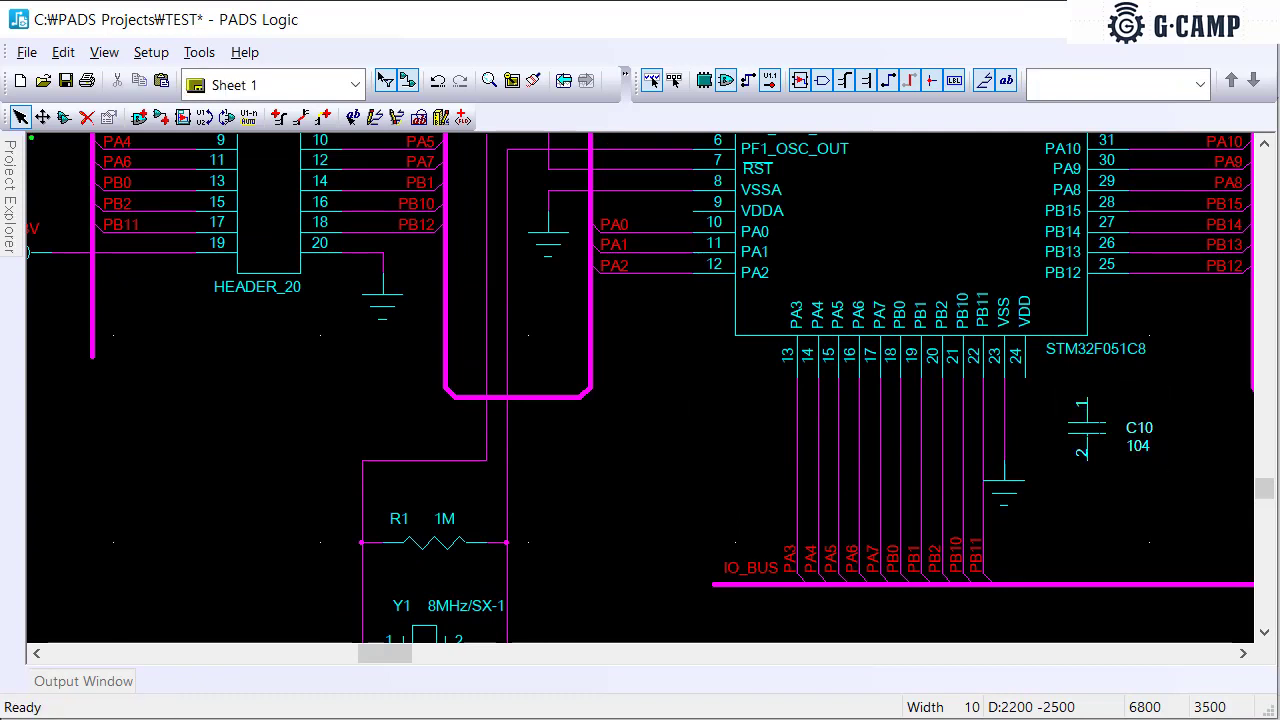
Wire C10's pin 1 to VDD pin 24 and its pin 2 to the VSS pin 23 ground line
key(F2)
click(1090, 402)
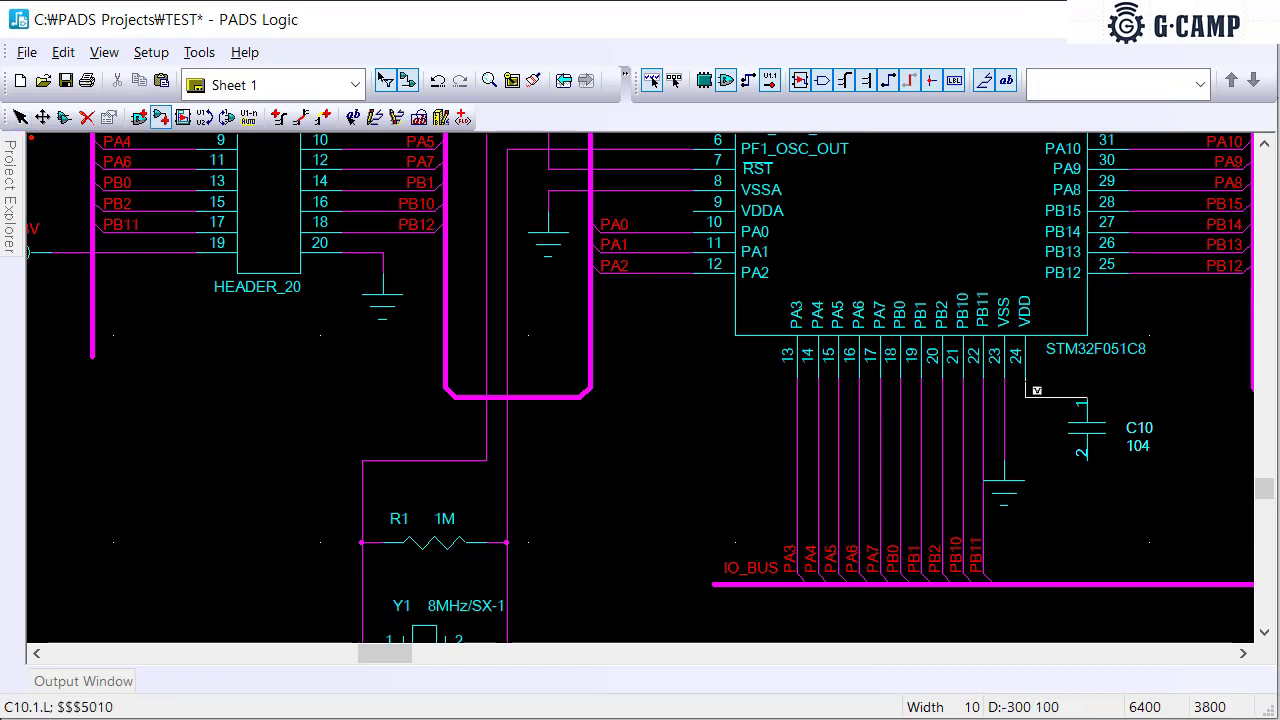
click(1025, 378)
click(1088, 463)
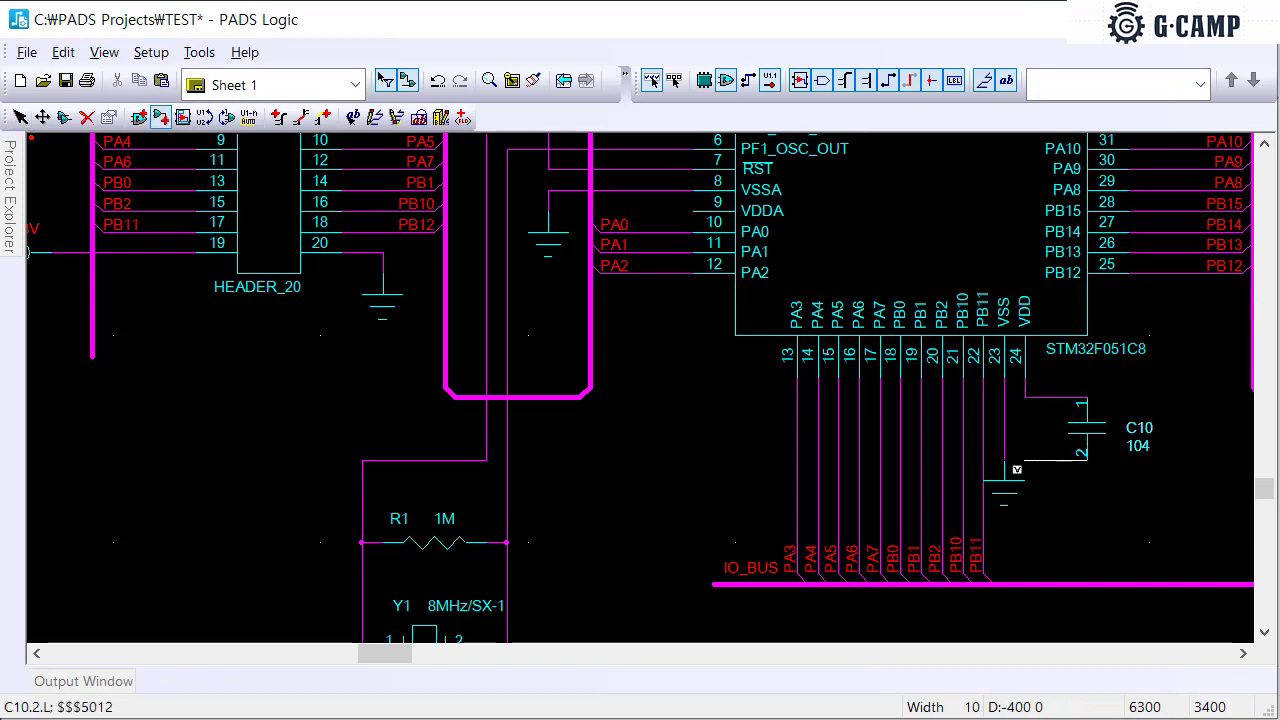
click(1004, 460)
key(Escape)
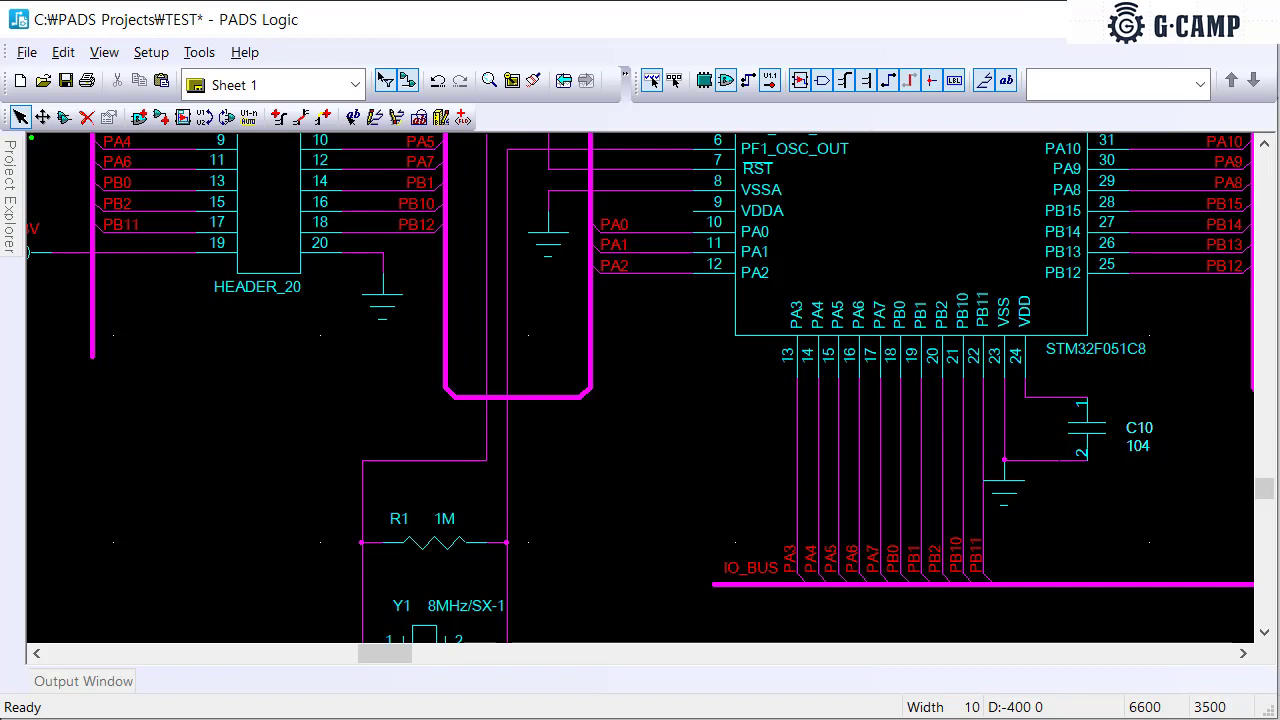
Add a power symbol on a short wire right of C10's pin 1, rotated 90 degrees and mirrored to face outward
key(F2)
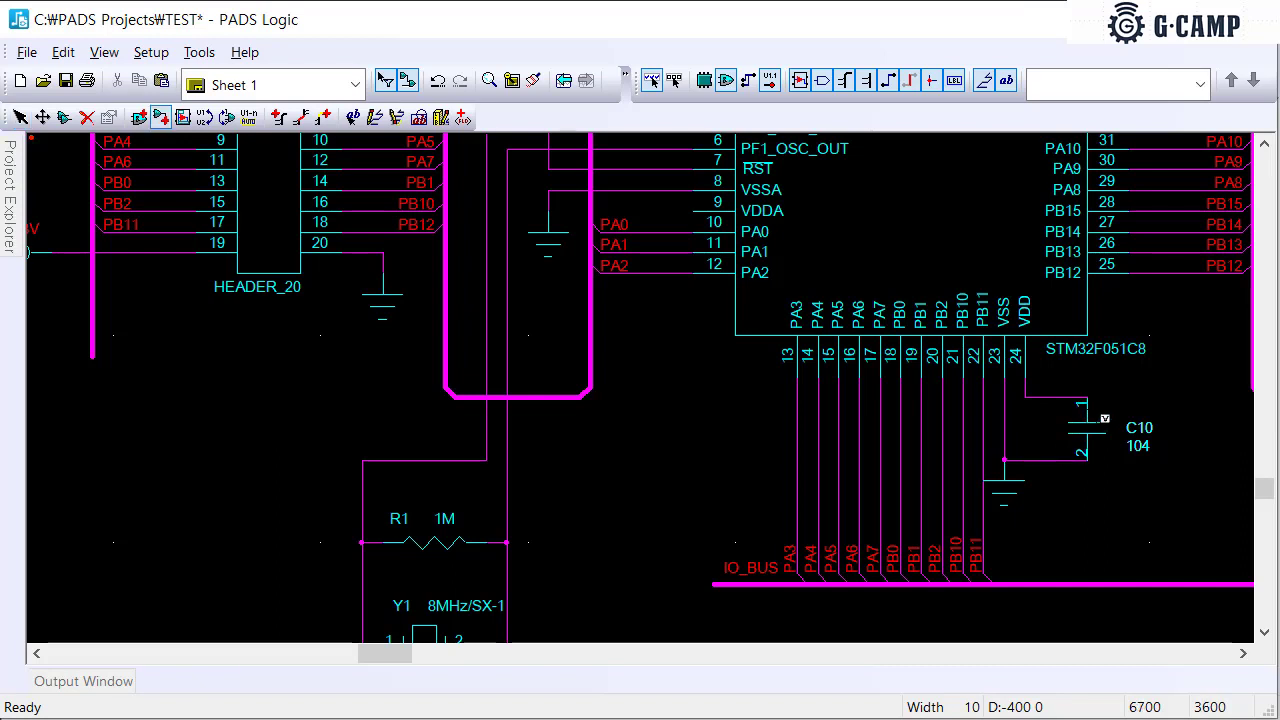
click(1086, 398)
right_click(1158, 401)
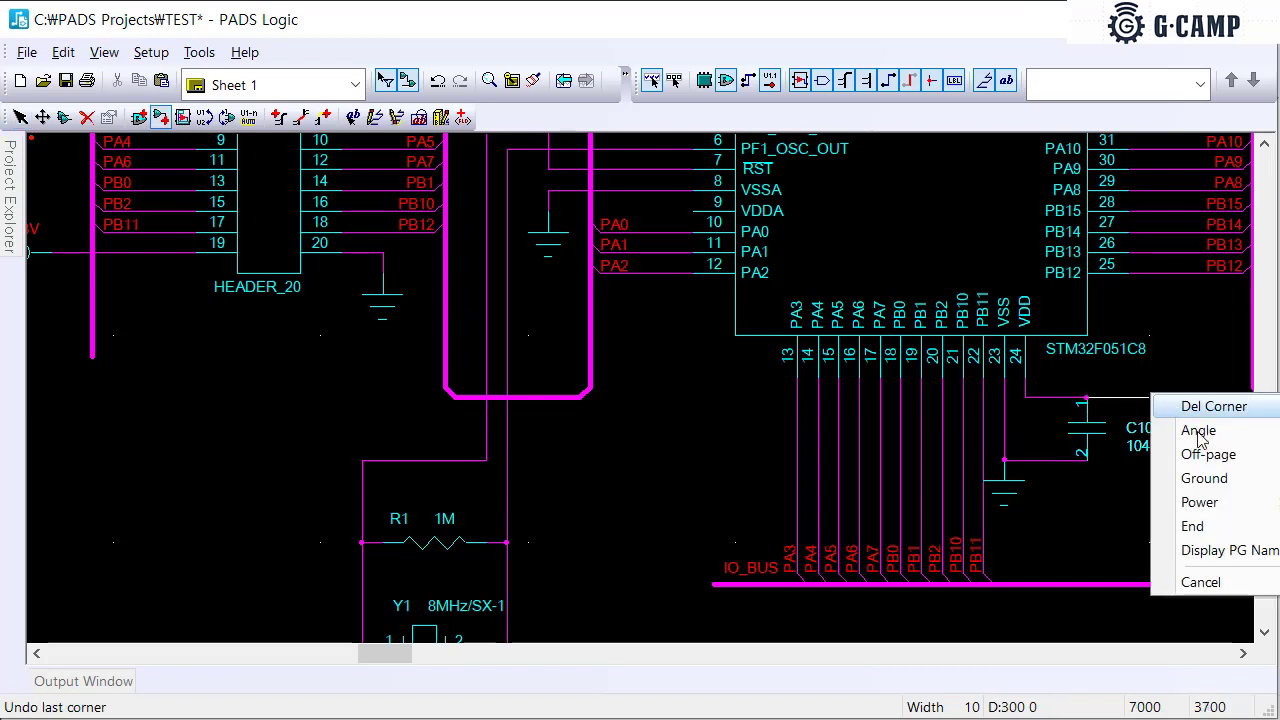
click(1186, 500)
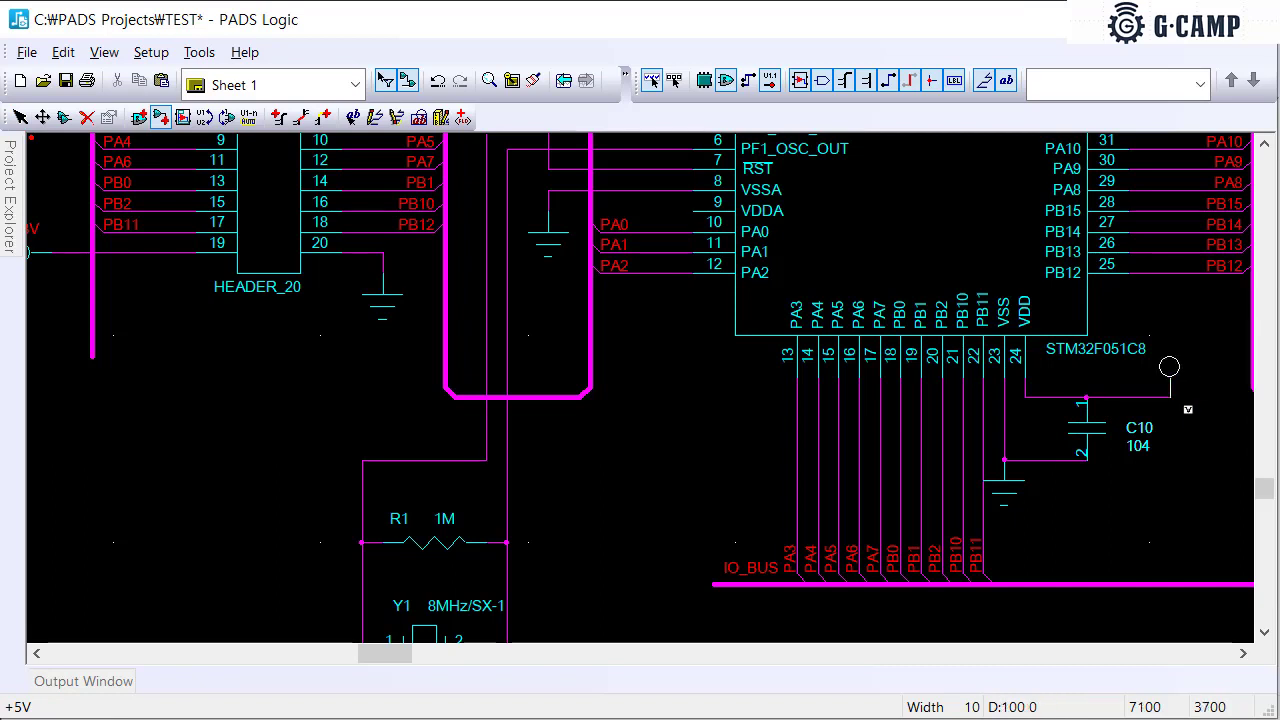
right_click(1188, 409)
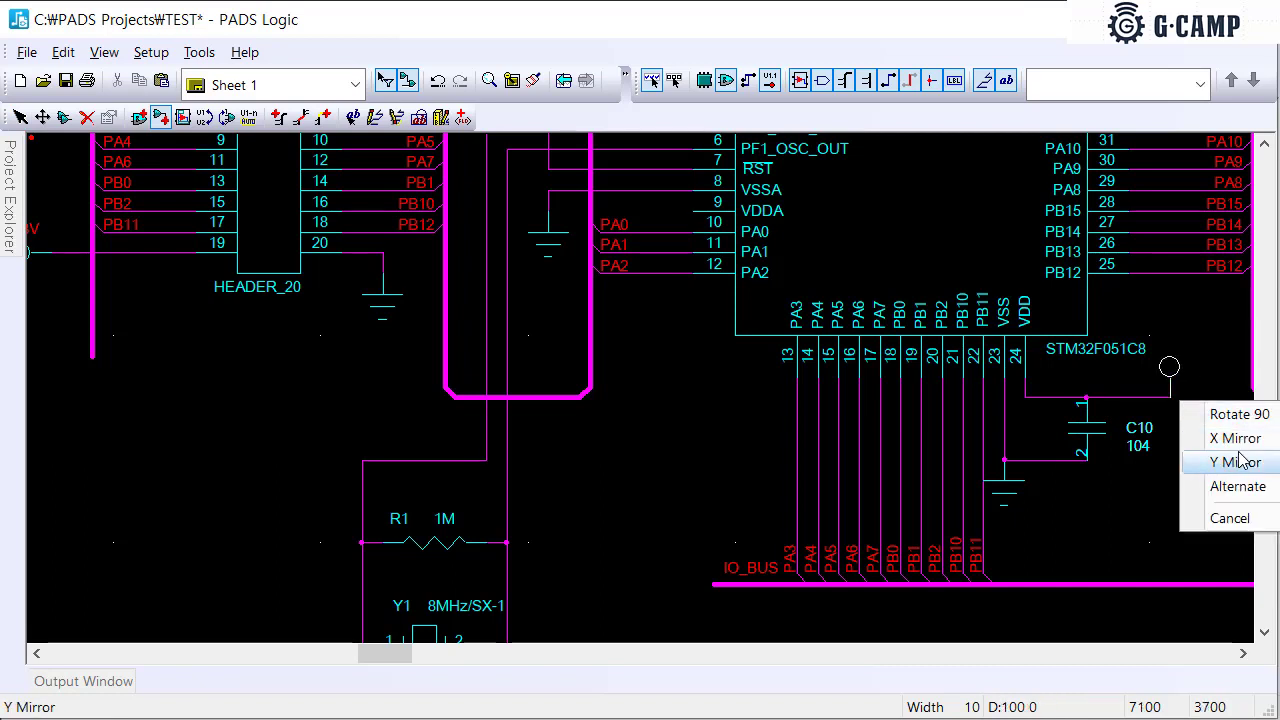
click(1238, 414)
right_click(1183, 404)
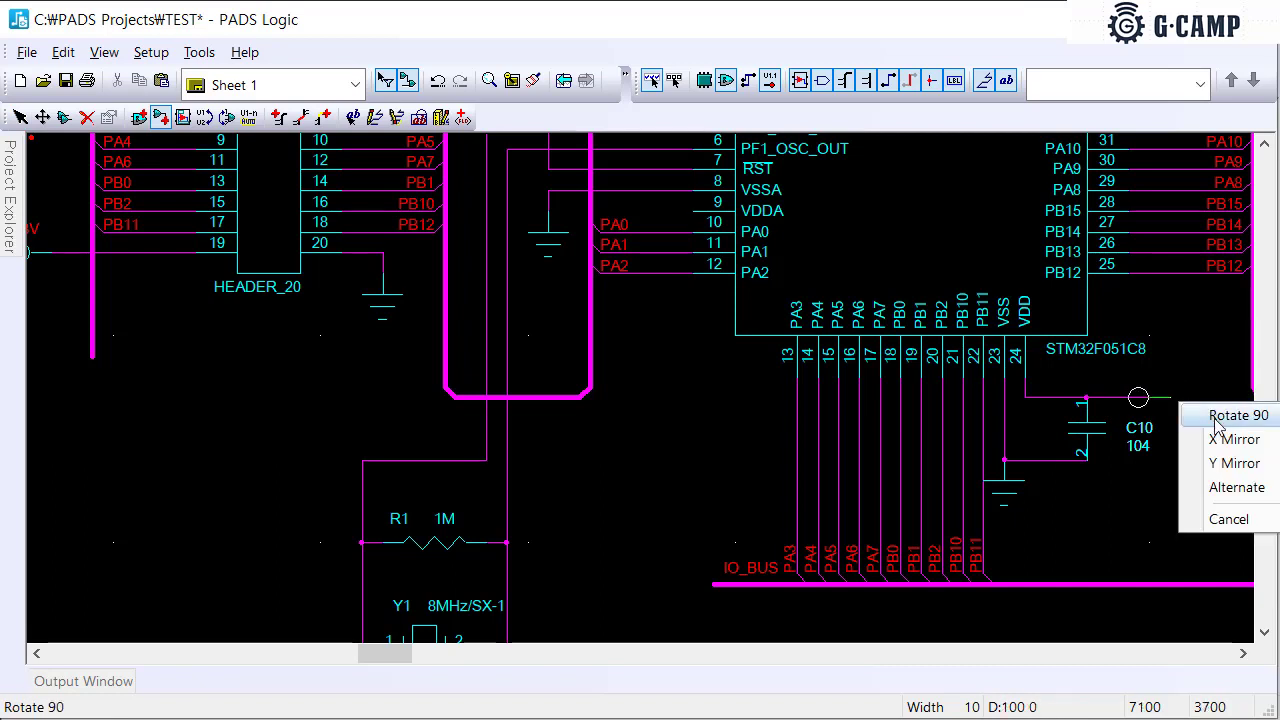
click(1234, 438)
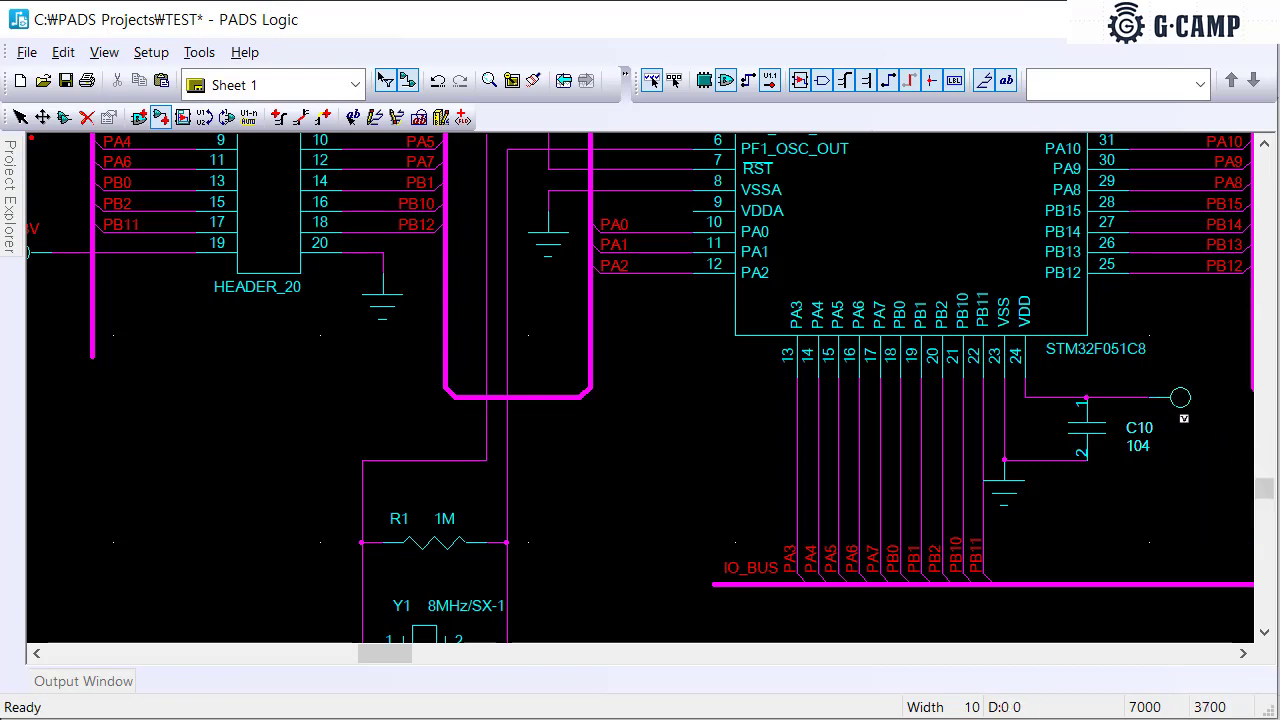
Set the net name of C10's power symbol to +3.3V with the net name label shown, combining it with the existing net
click(1180, 398)
double_click(1180, 398)
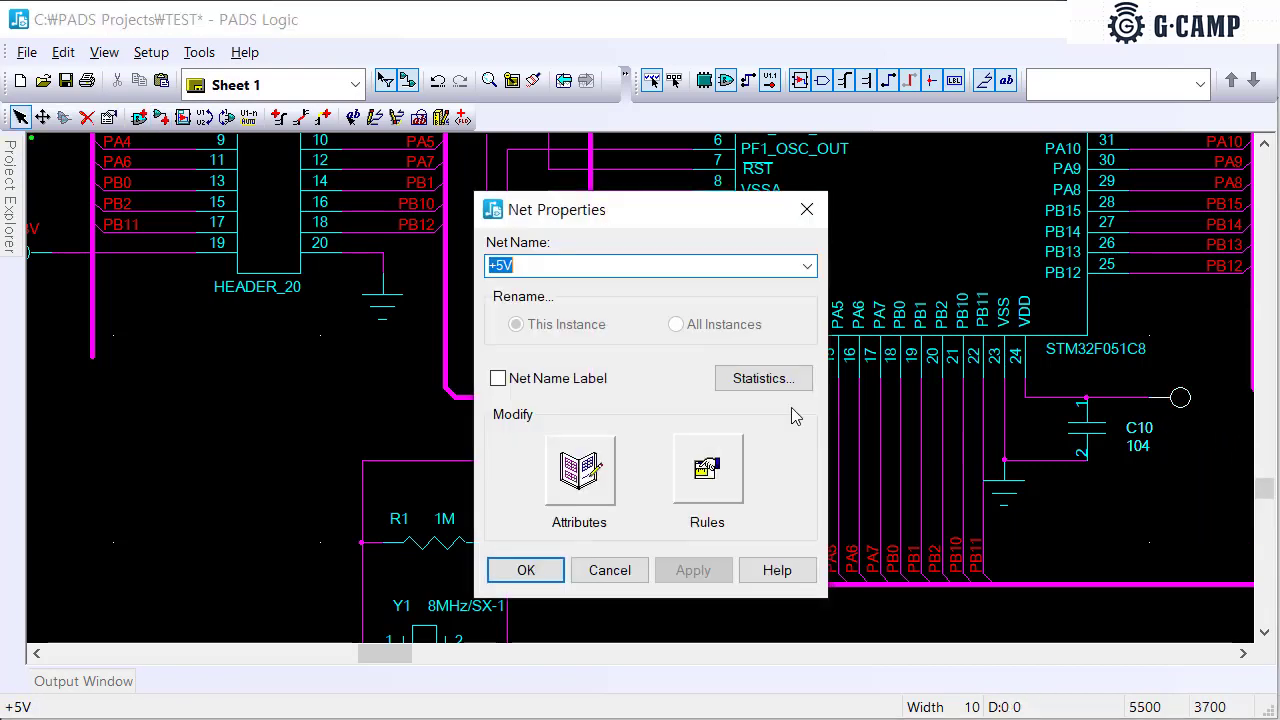
click(582, 387)
click(757, 266)
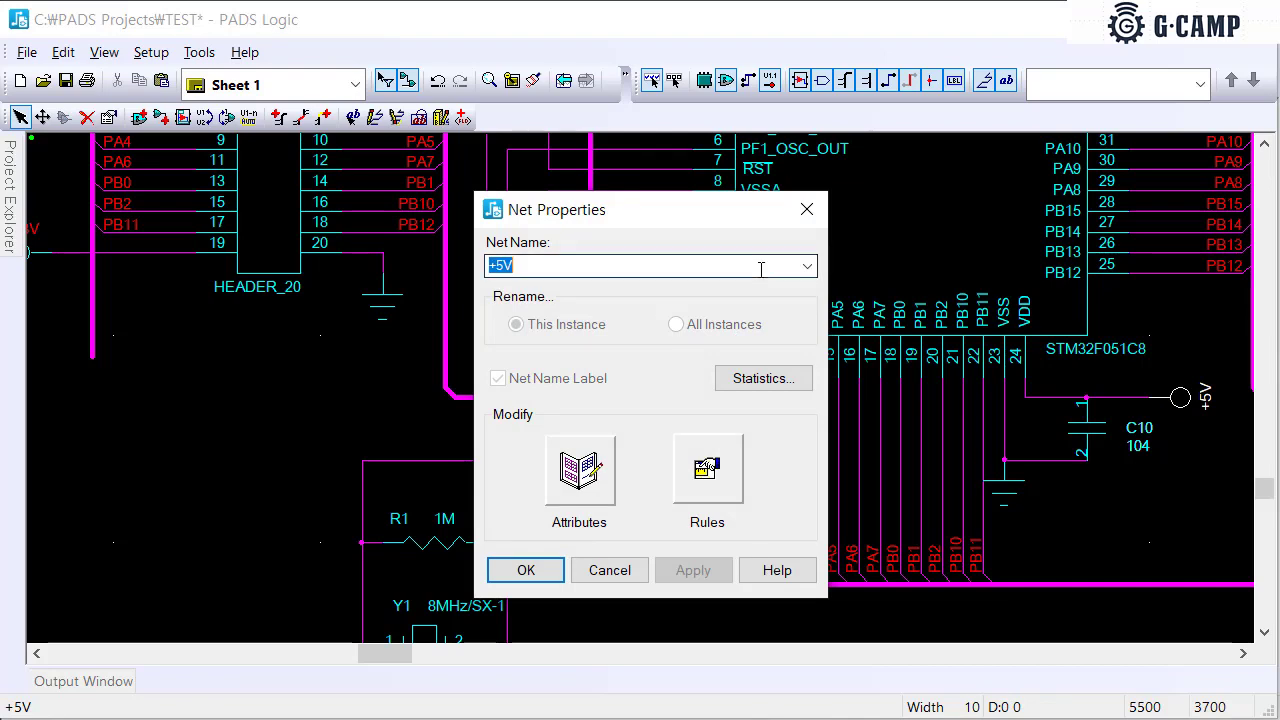
click(807, 266)
scroll(775, 283, up, 1)
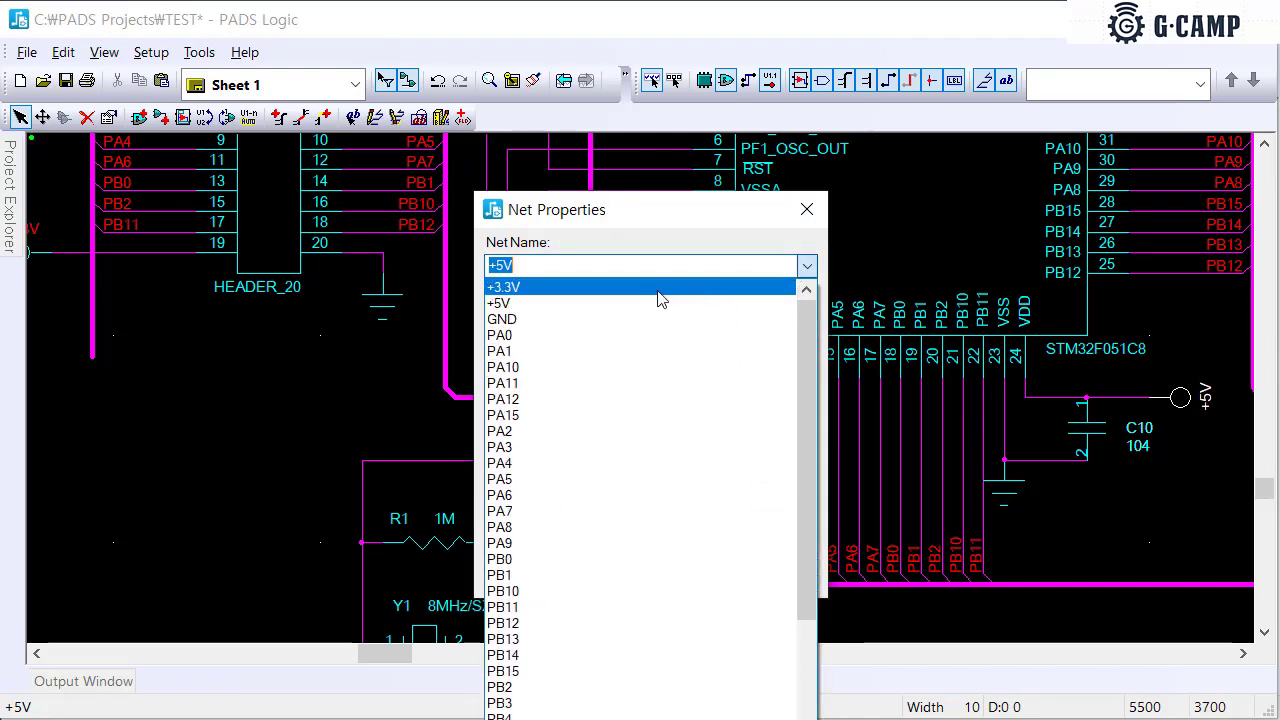
click(660, 290)
click(680, 571)
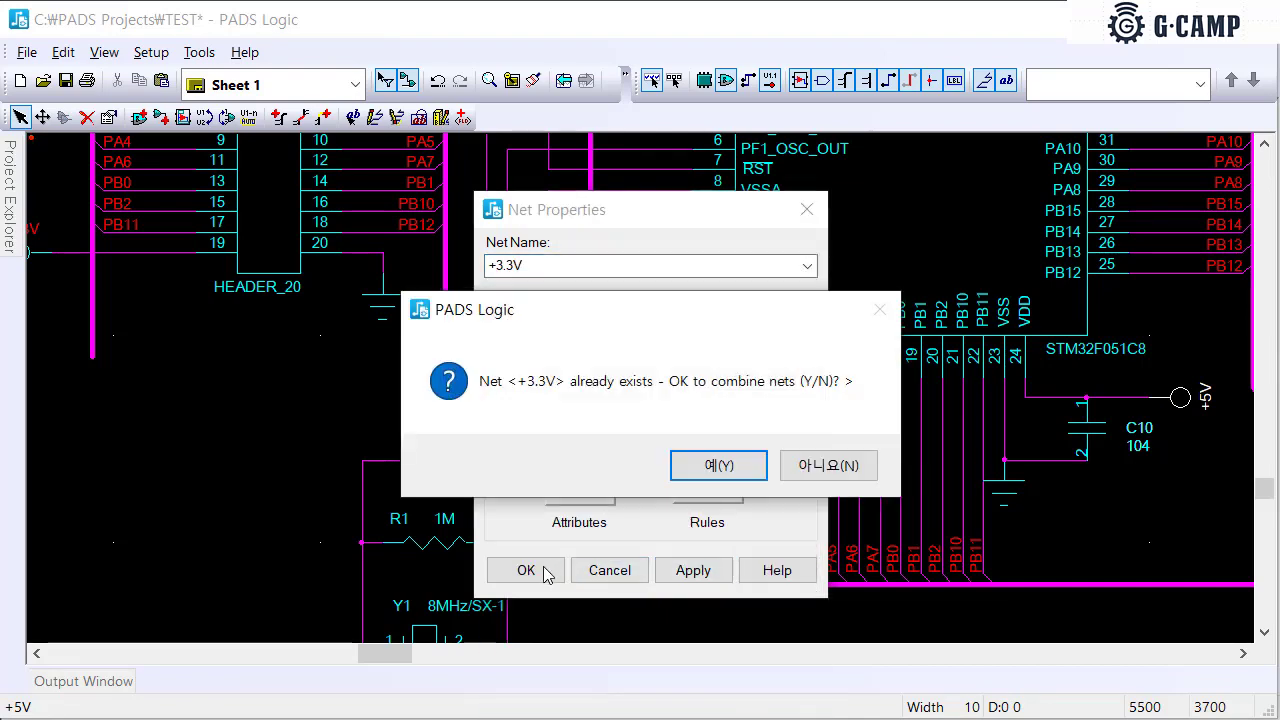
click(720, 466)
key(Return)
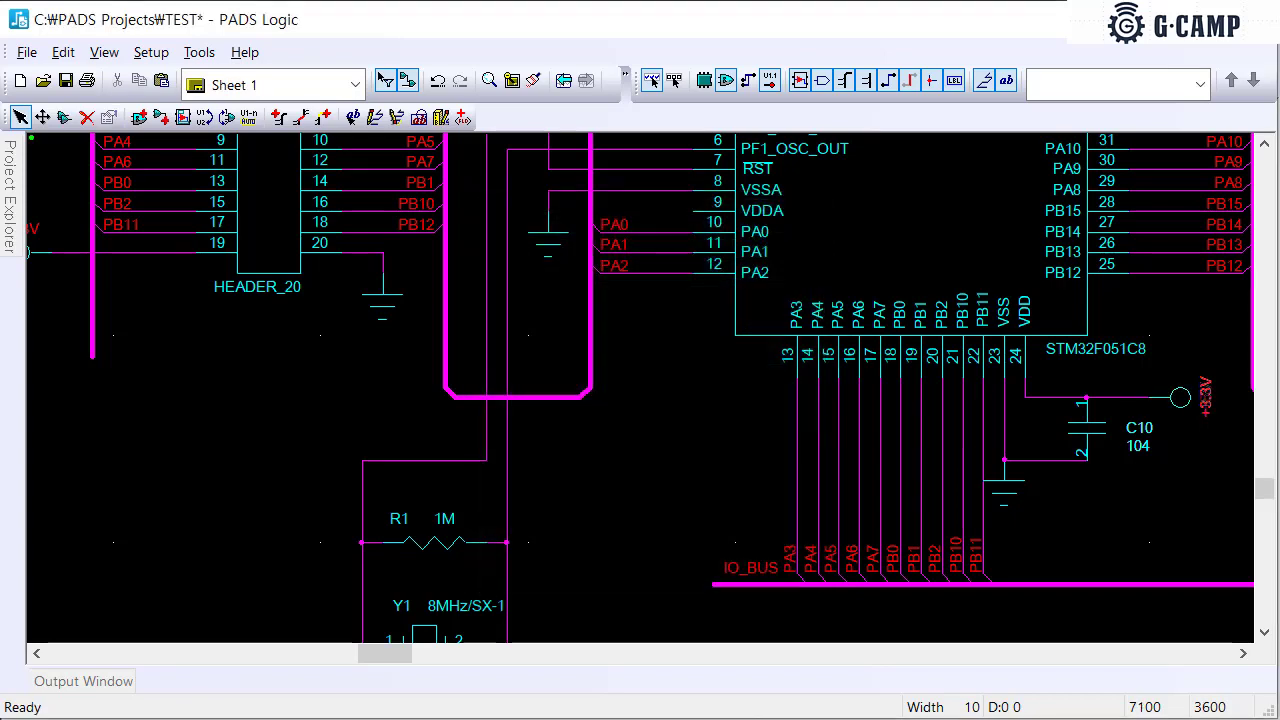
Copy capacitor C10 and place the copy beside U1, just below the PA2 pin 12 wire
ctrl+scroll(943, 374, down, 2)
scroll(957, 380, up, 5)
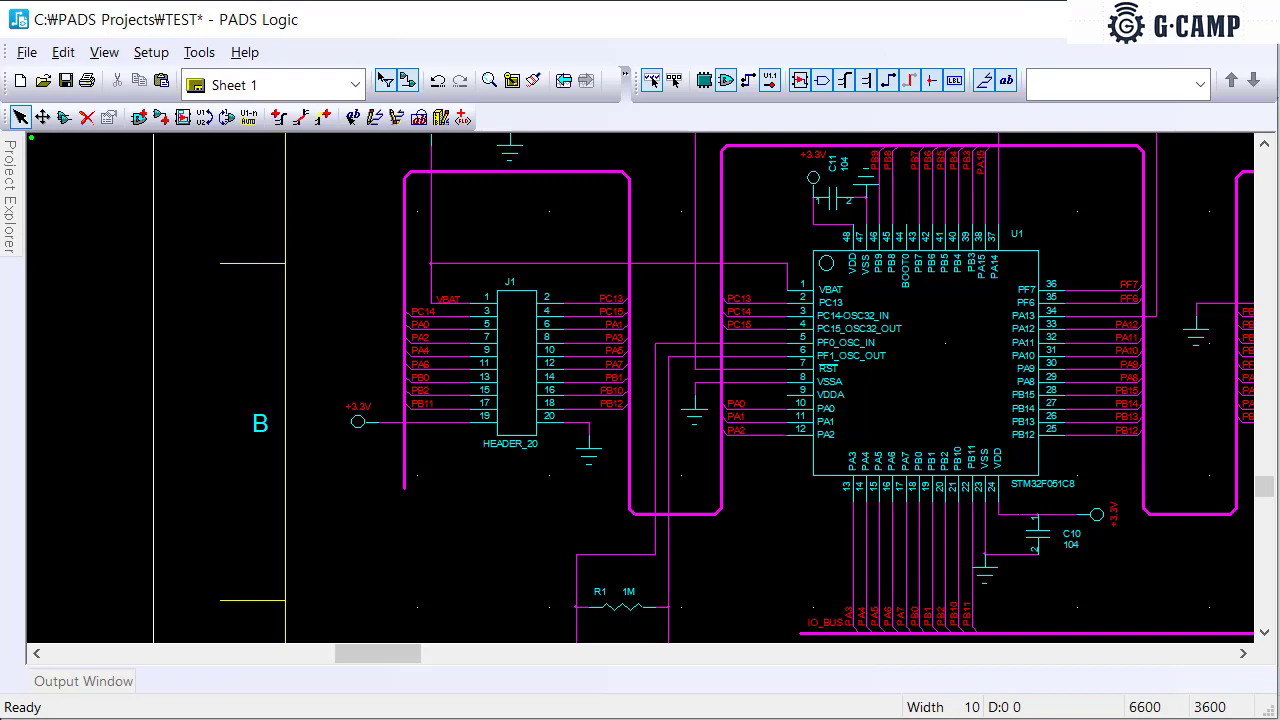
click(1036, 535)
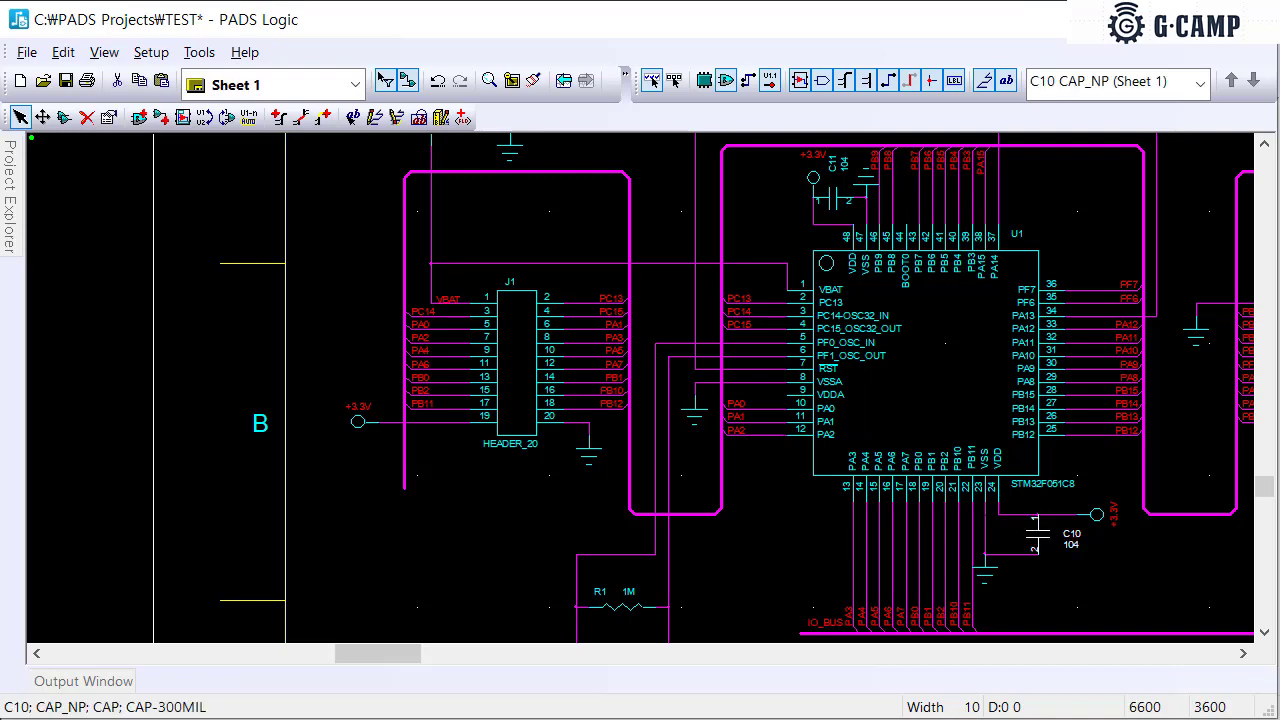
key(Escape)
scroll(690, 370, up, 4)
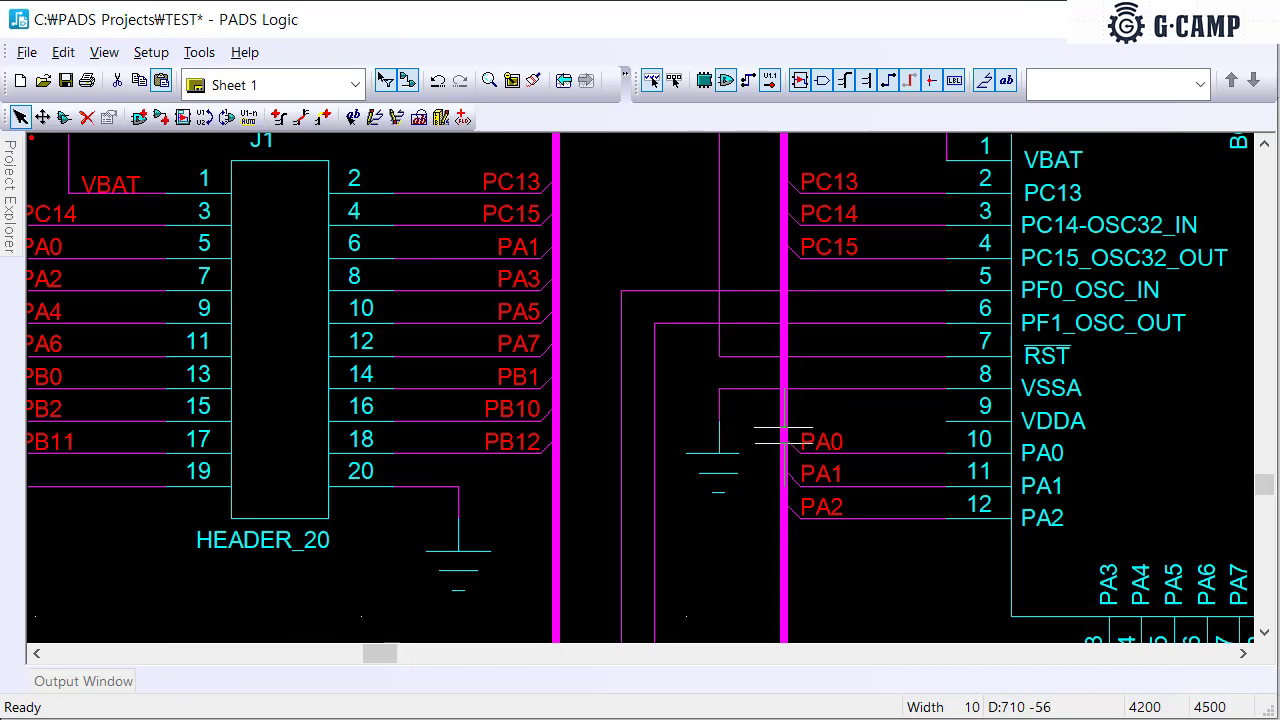
scroll(783, 440, down, 3)
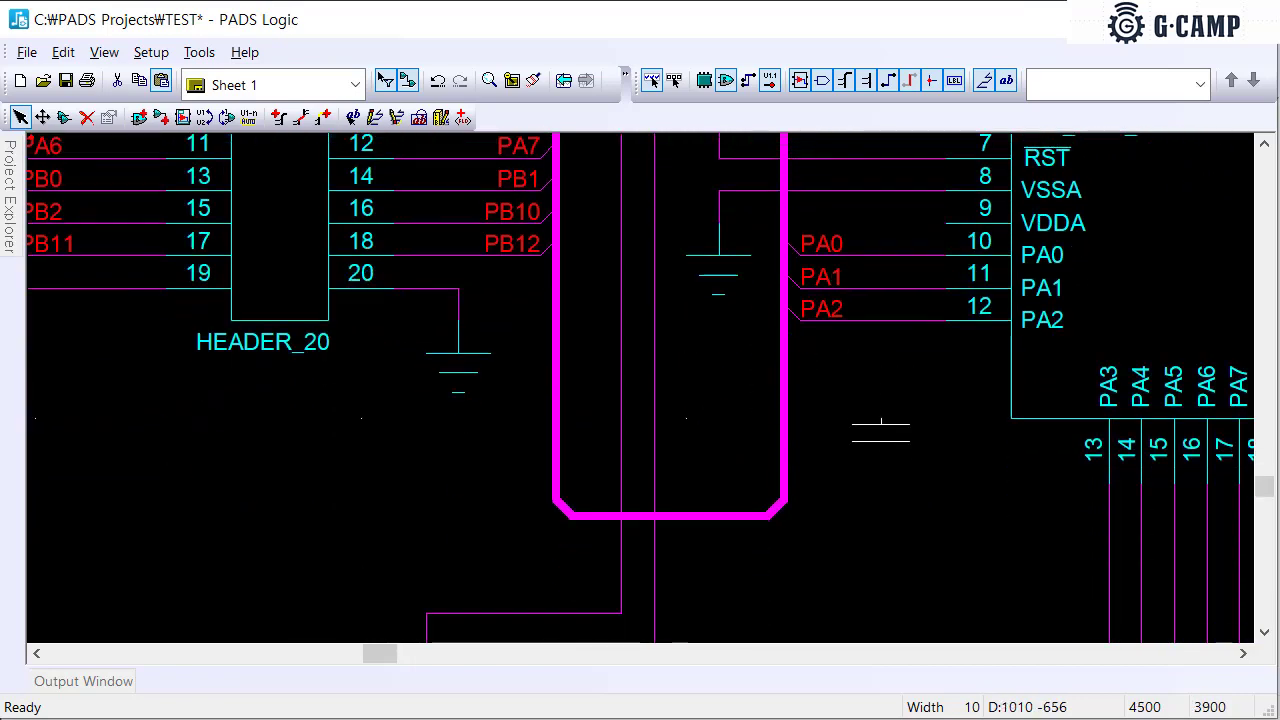
drag(880, 431, 880, 400)
click(880, 400)
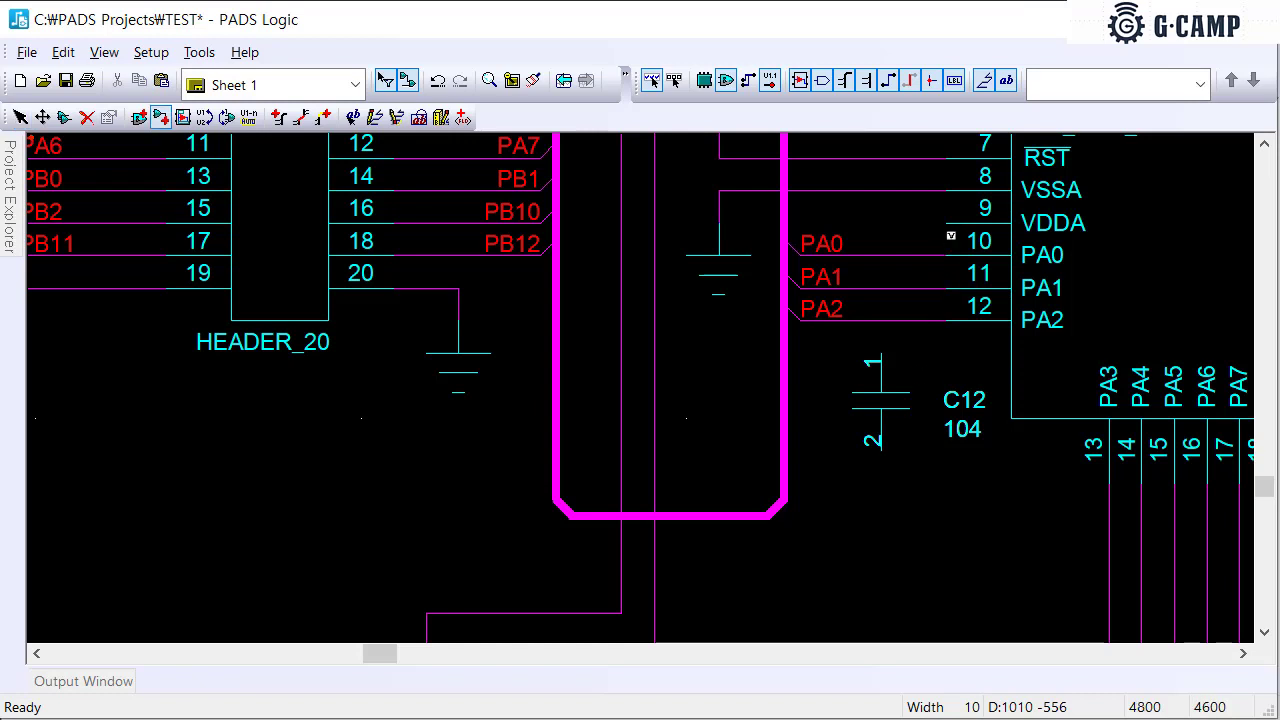
Wire VDDA pin 9 to C12's pin 1 and attach a ground symbol below C12's pin 2
click(948, 226)
click(879, 360)
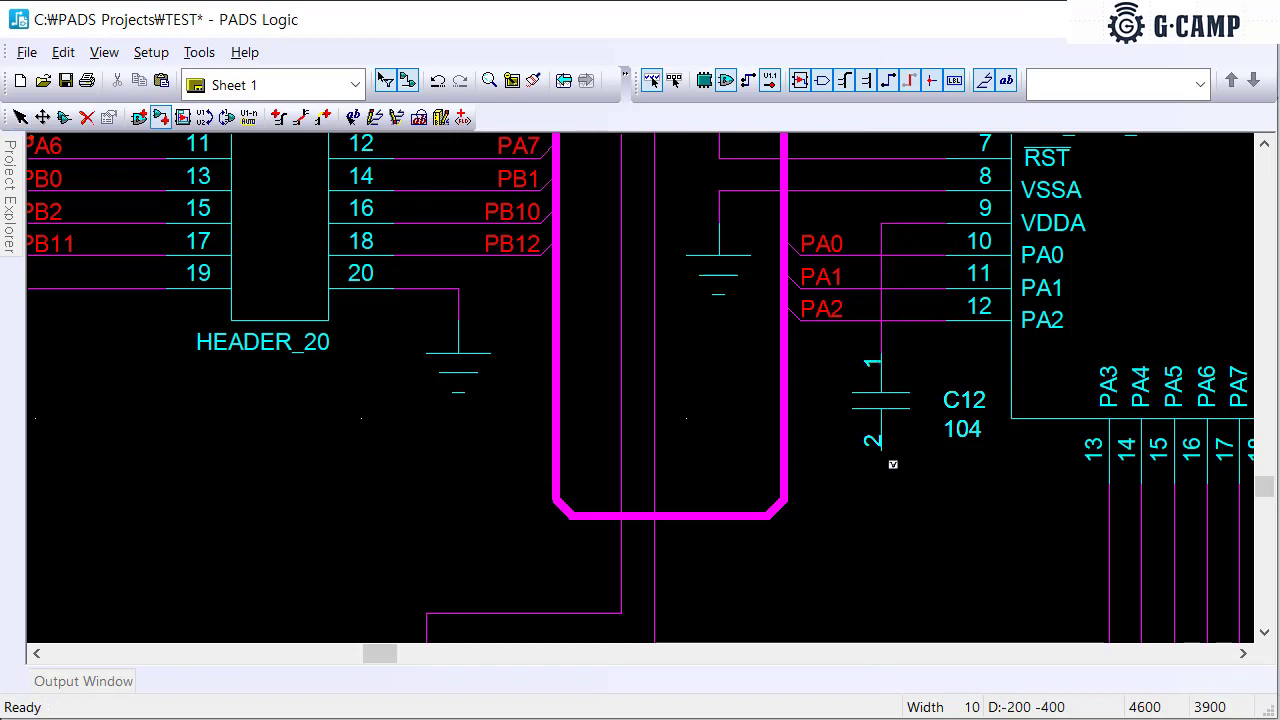
click(881, 458)
right_click(881, 489)
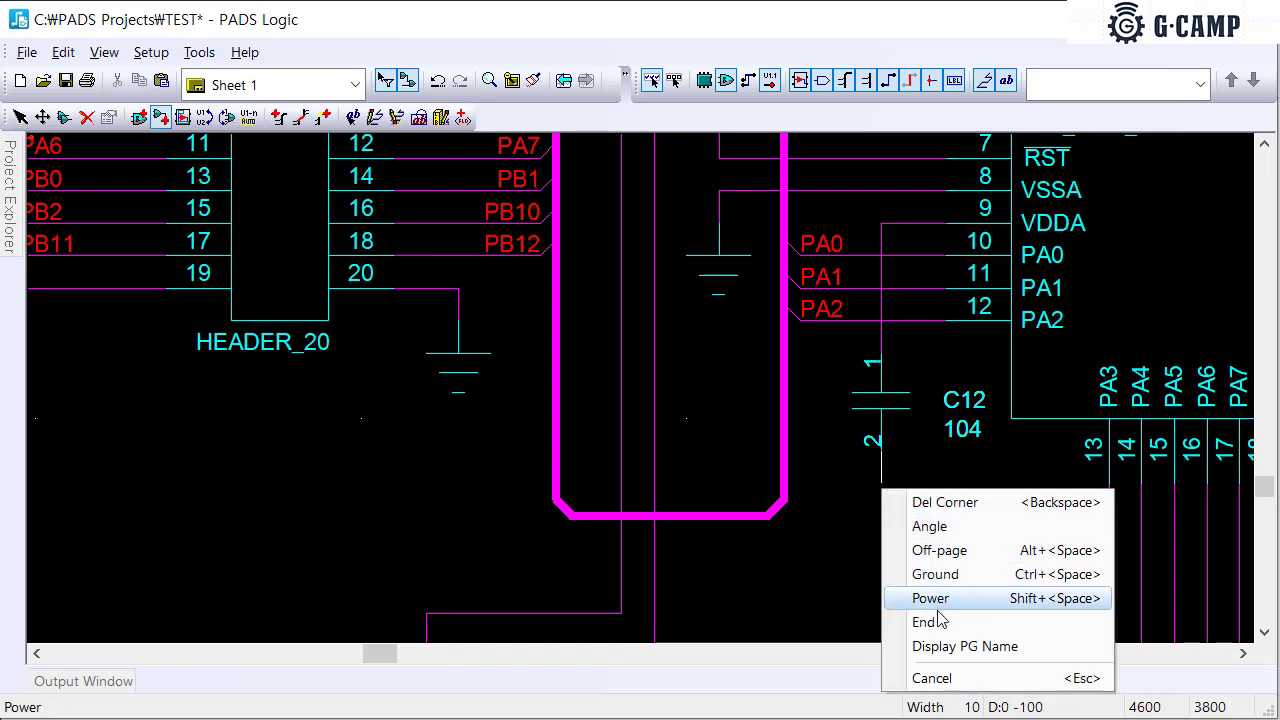
click(935, 574)
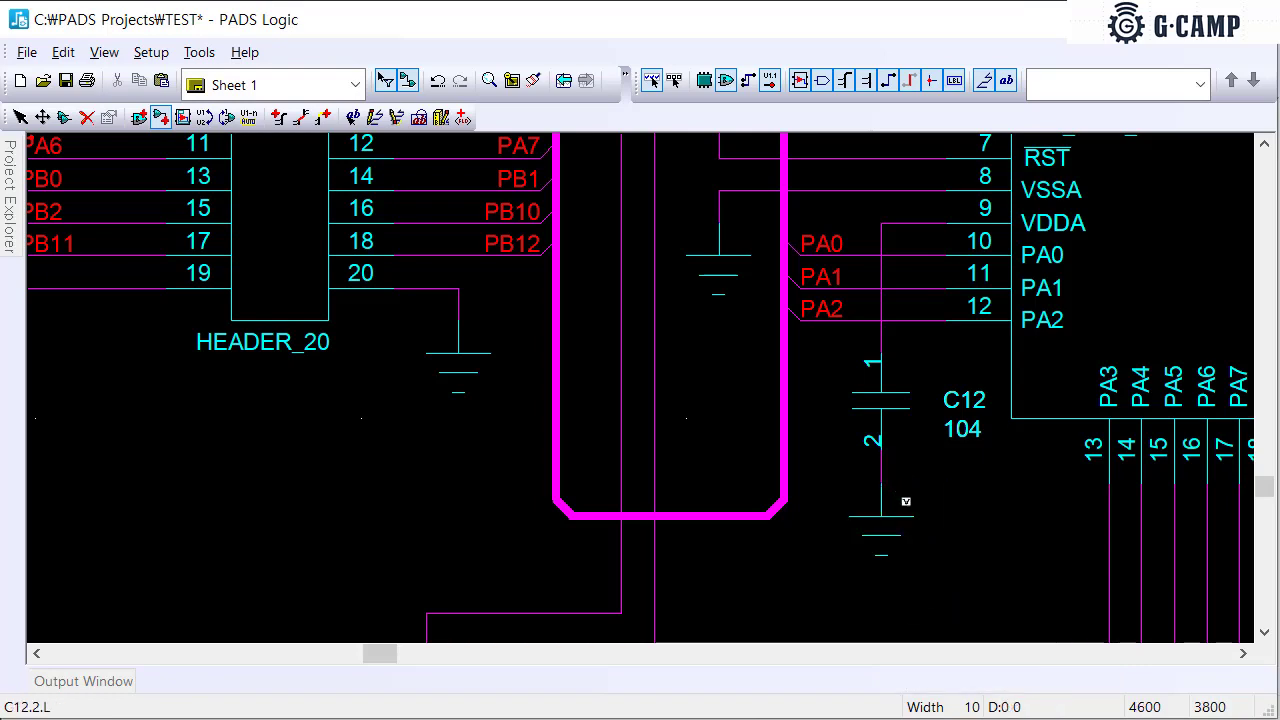
key(Escape)
Open the link to PADS Layout and move its dialog clear of the U1 circuitry
scroll(905, 501, down, 4)
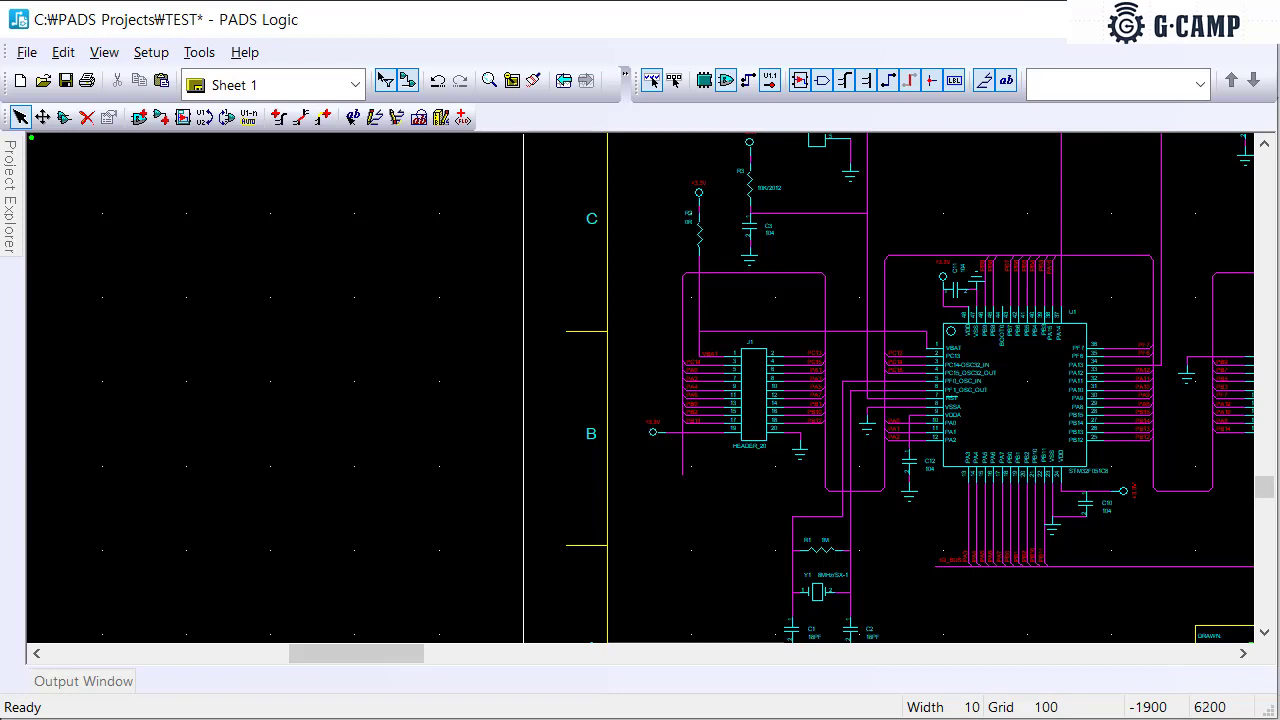
click(200, 54)
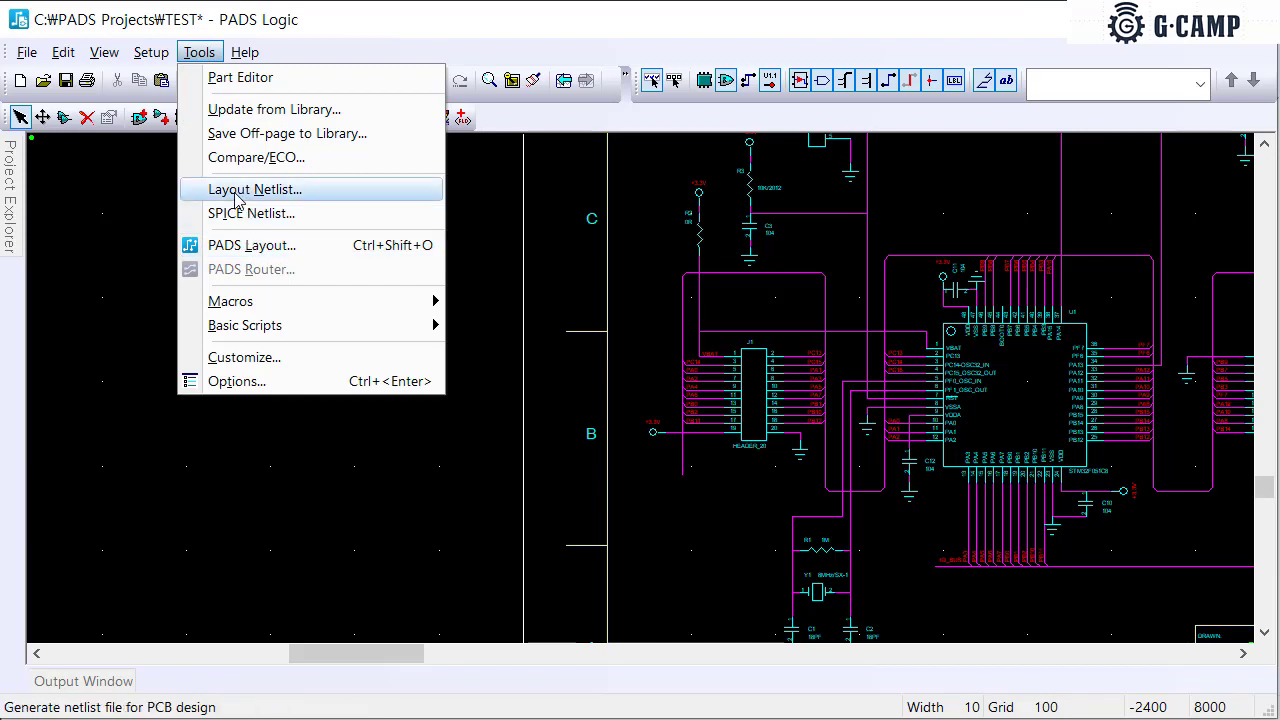
click(250, 250)
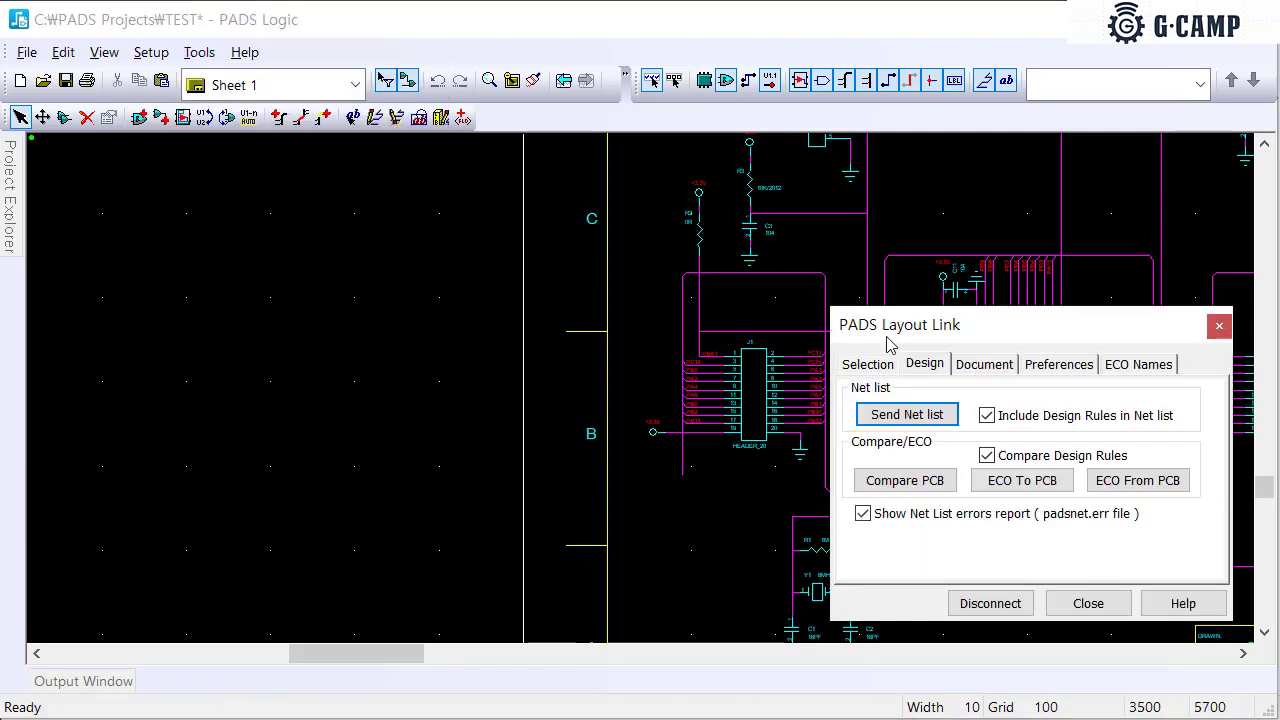
drag(905, 338, 445, 260)
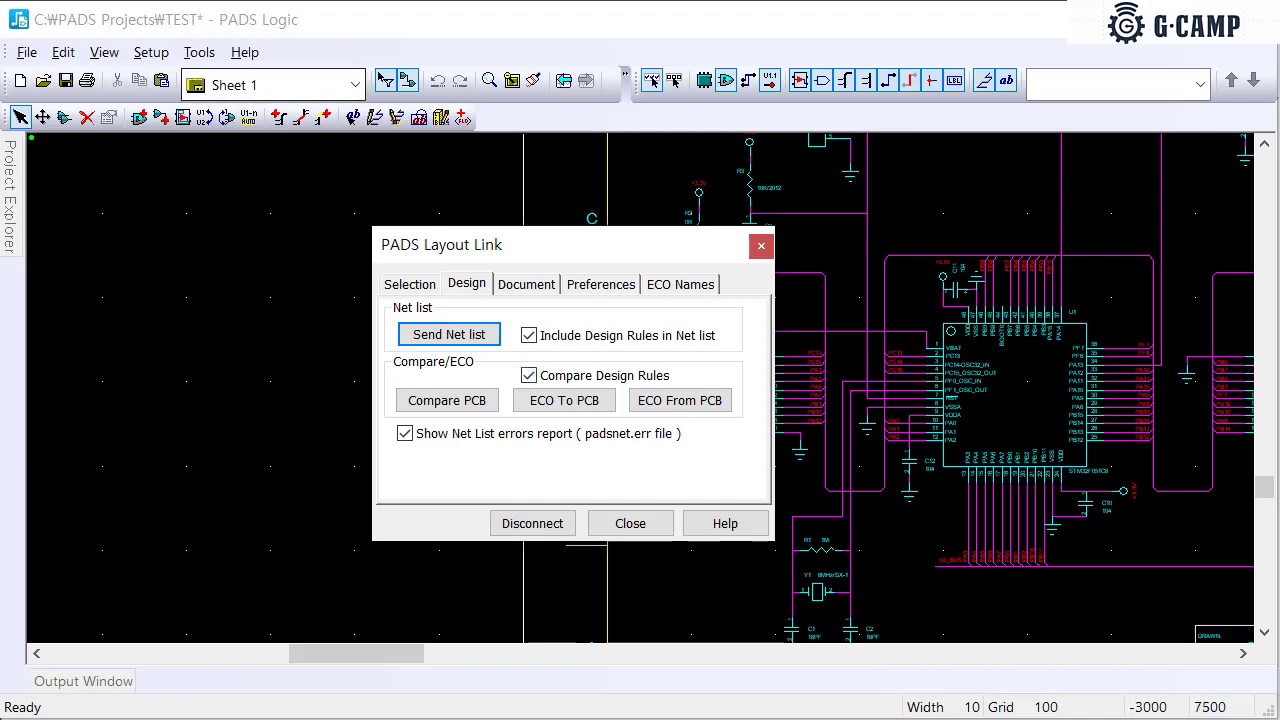
Exclude design rules from the comparison, send the schematic changes with ECO To PCB, and review the net list errors report
click(529, 379)
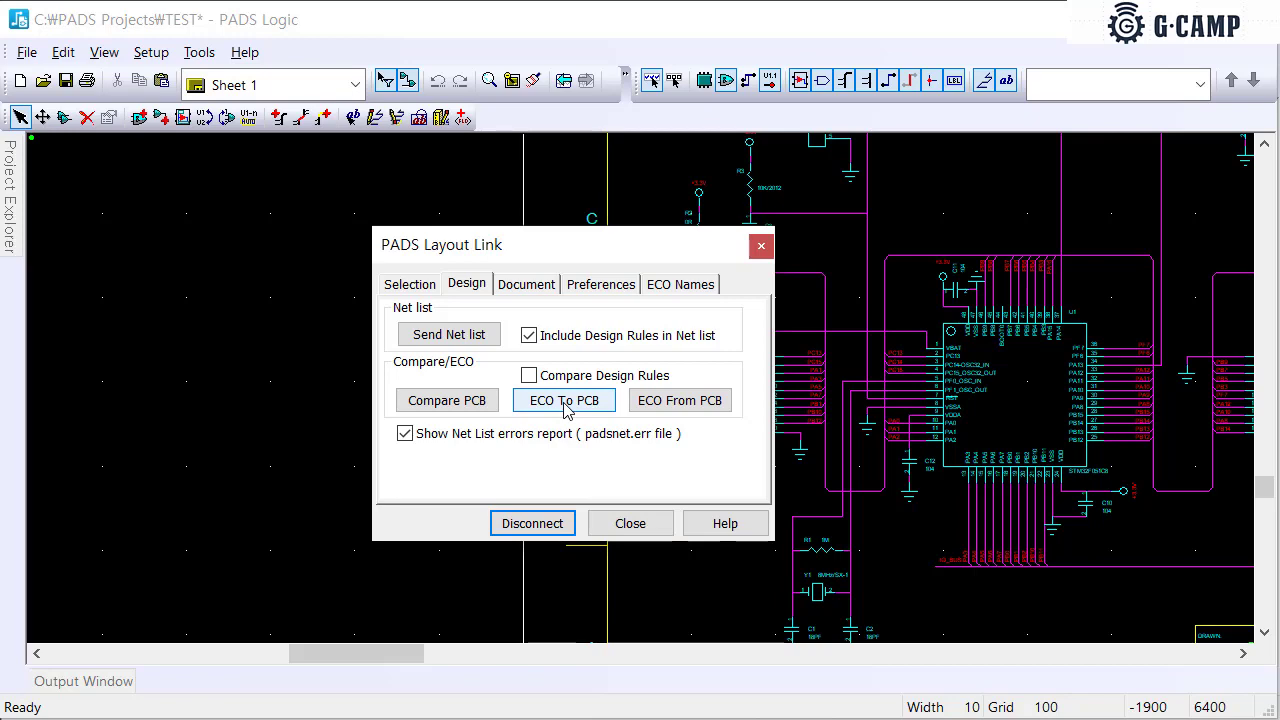
click(565, 402)
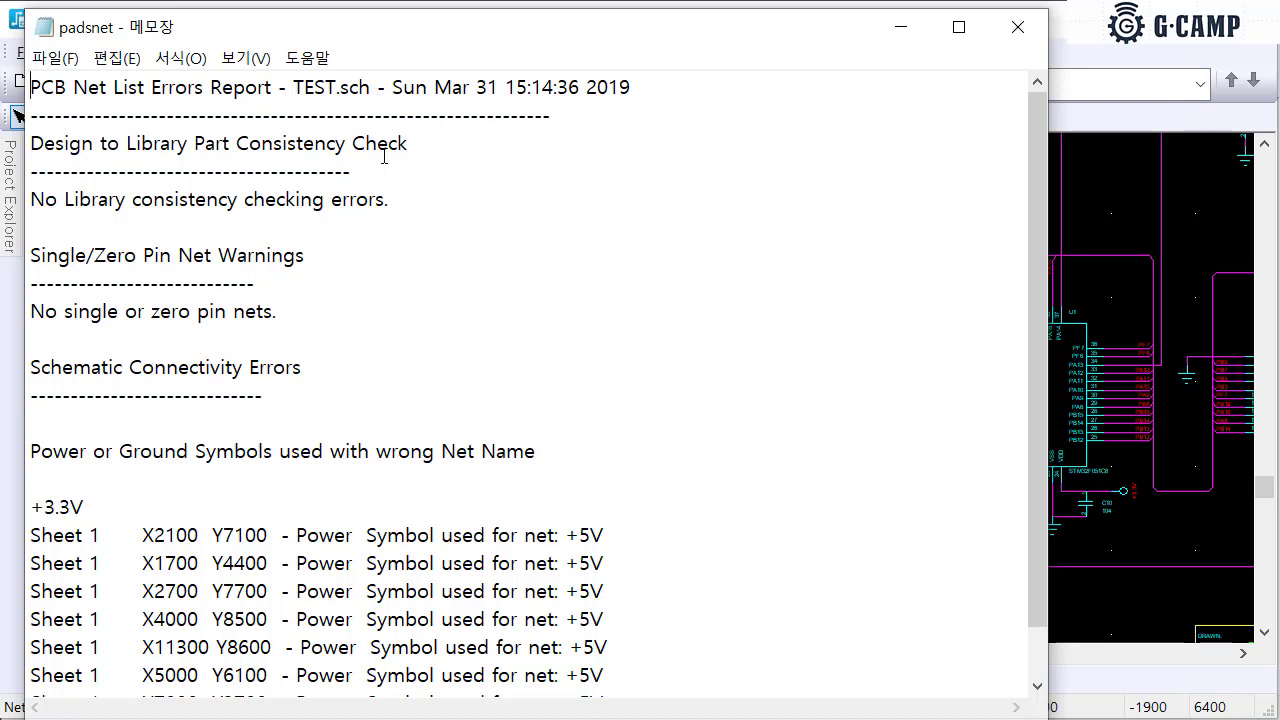
scroll(385, 195, down, 1)
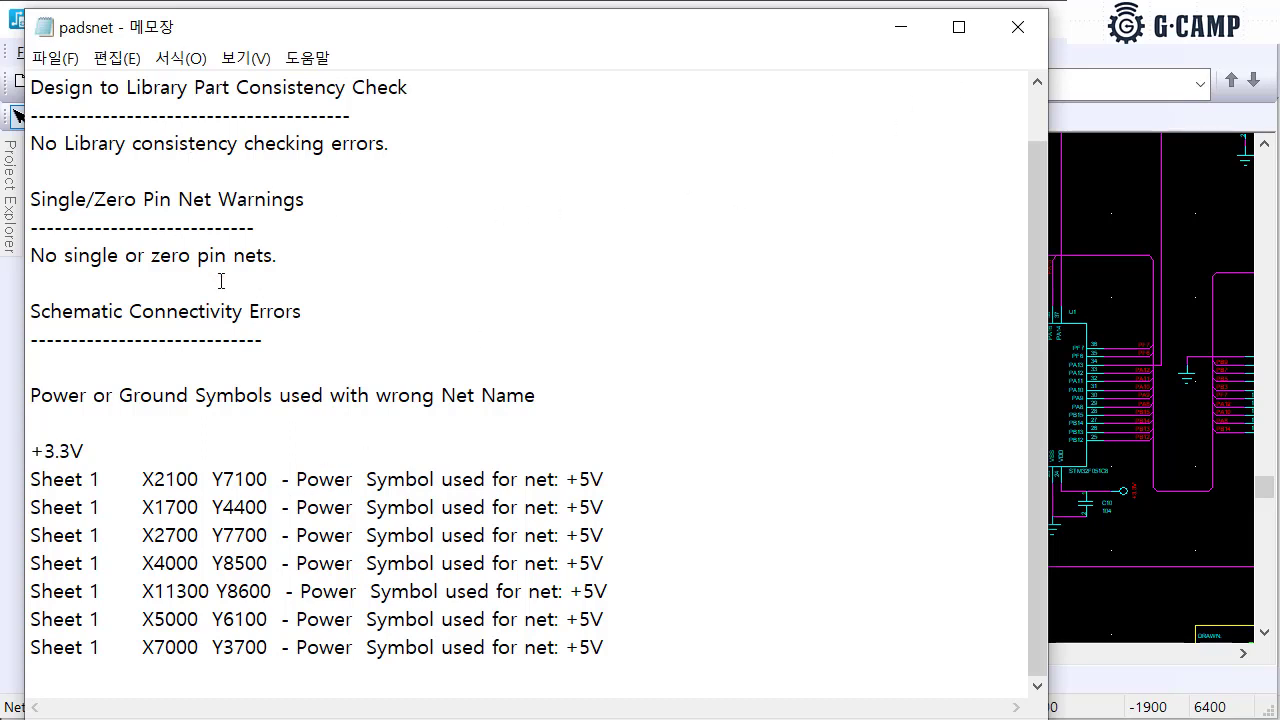
Continue the ECO transfer past the net list errors and review the added parts and nets in the generated eco2pcb.eco file
click(1025, 32)
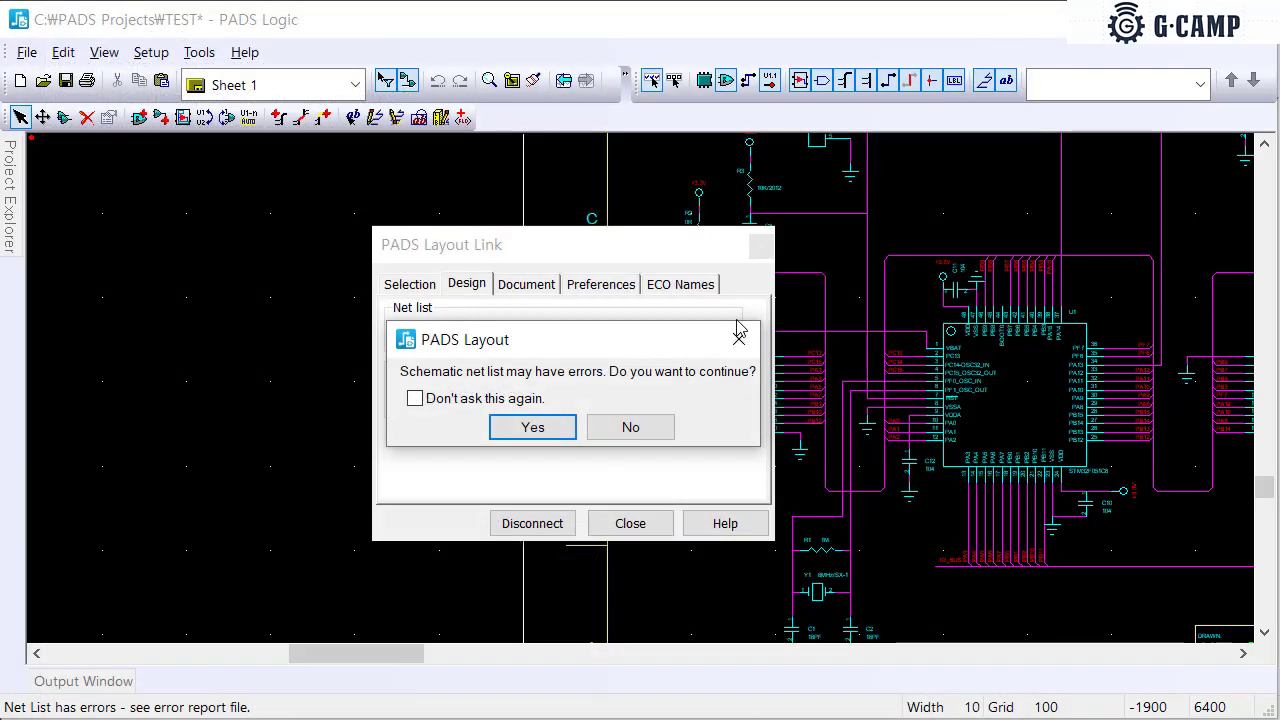
click(551, 427)
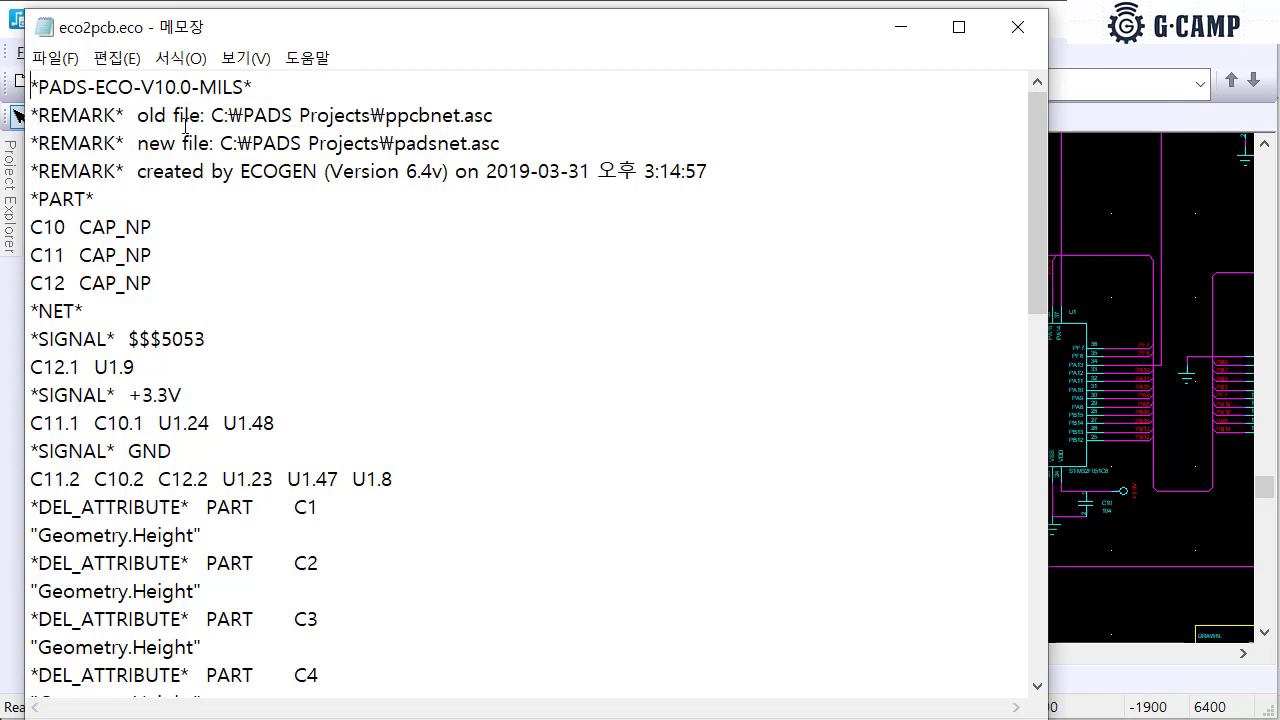
drag(161, 284, 27, 230)
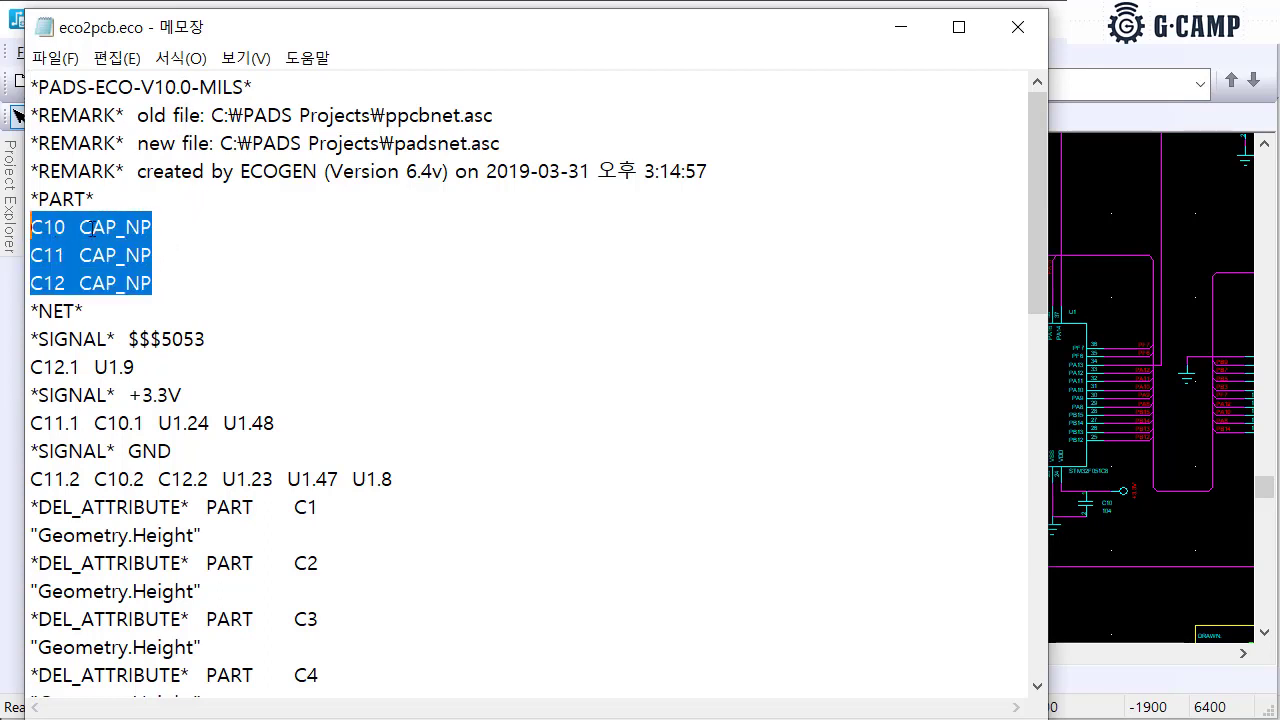
scroll(165, 225, down, 2)
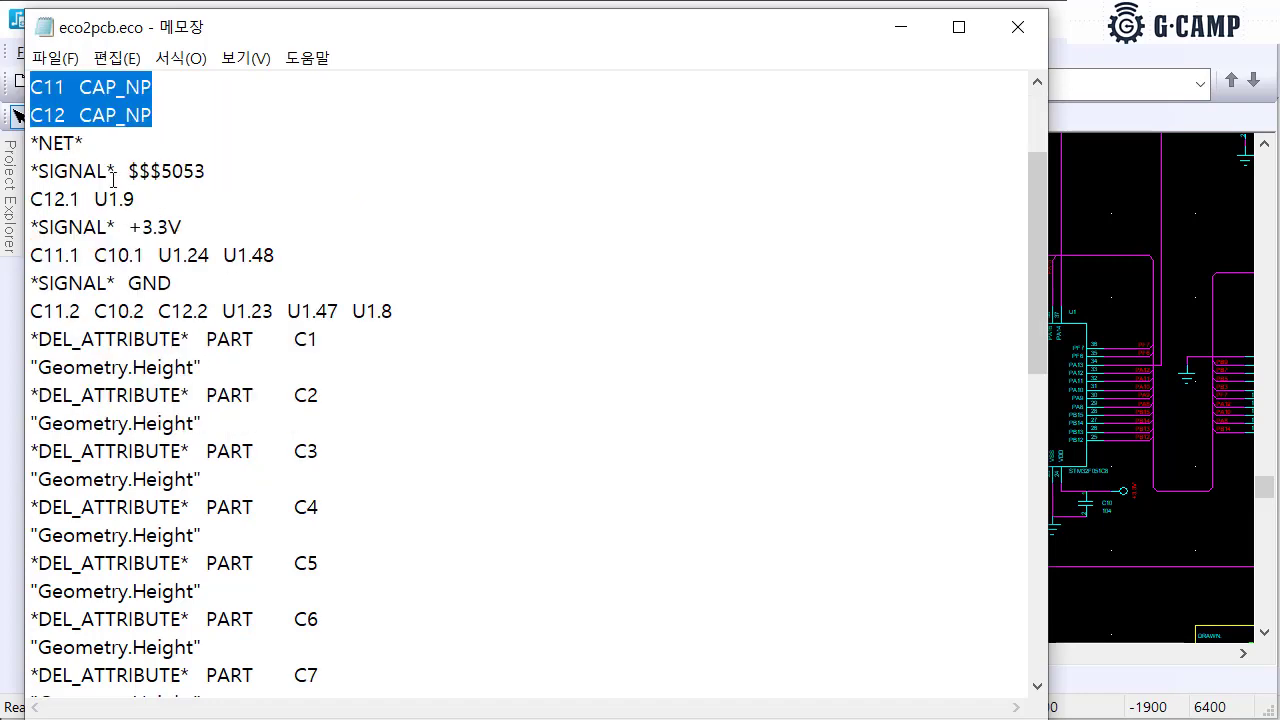
scroll(139, 192, down, 10)
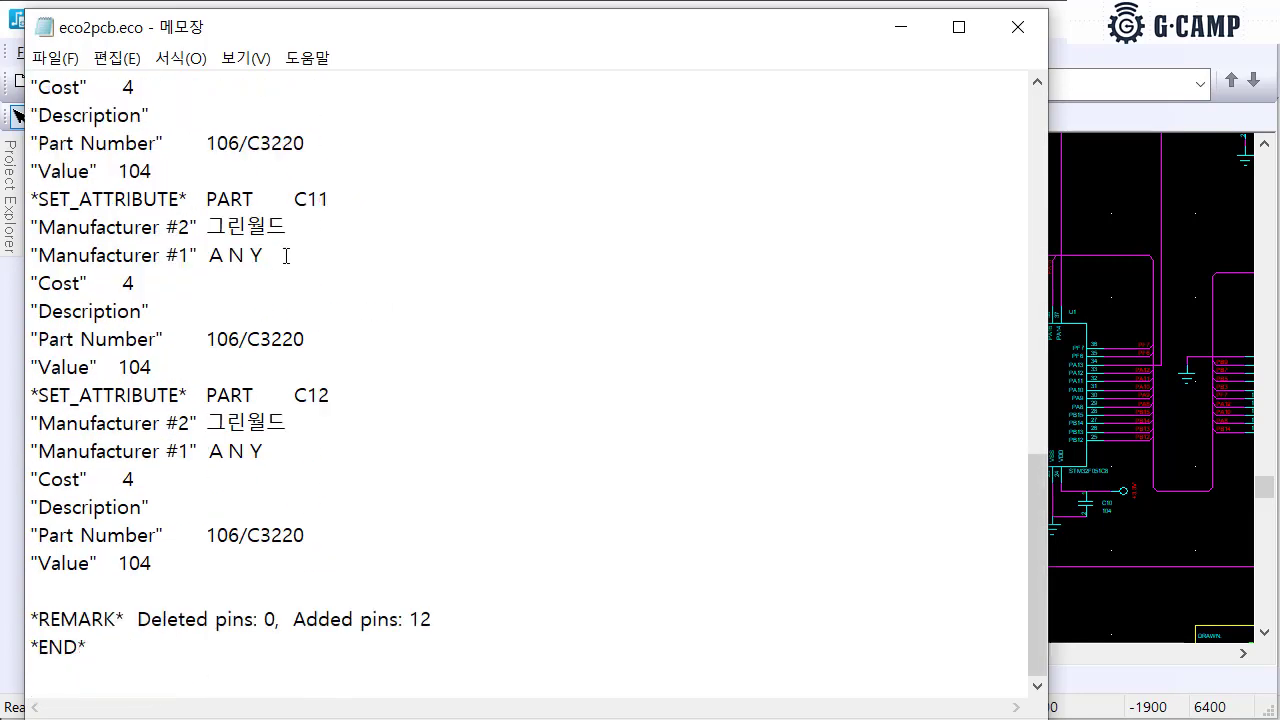
scroll(621, 222, up, 3)
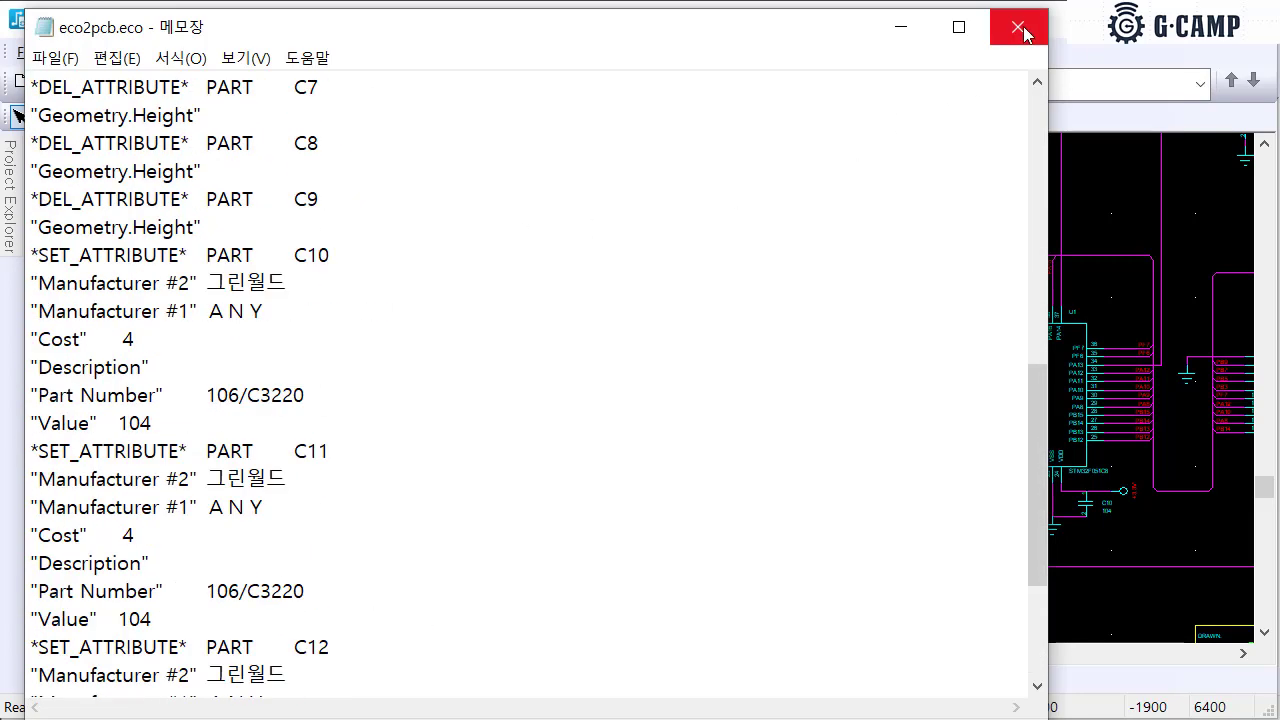
click(1018, 27)
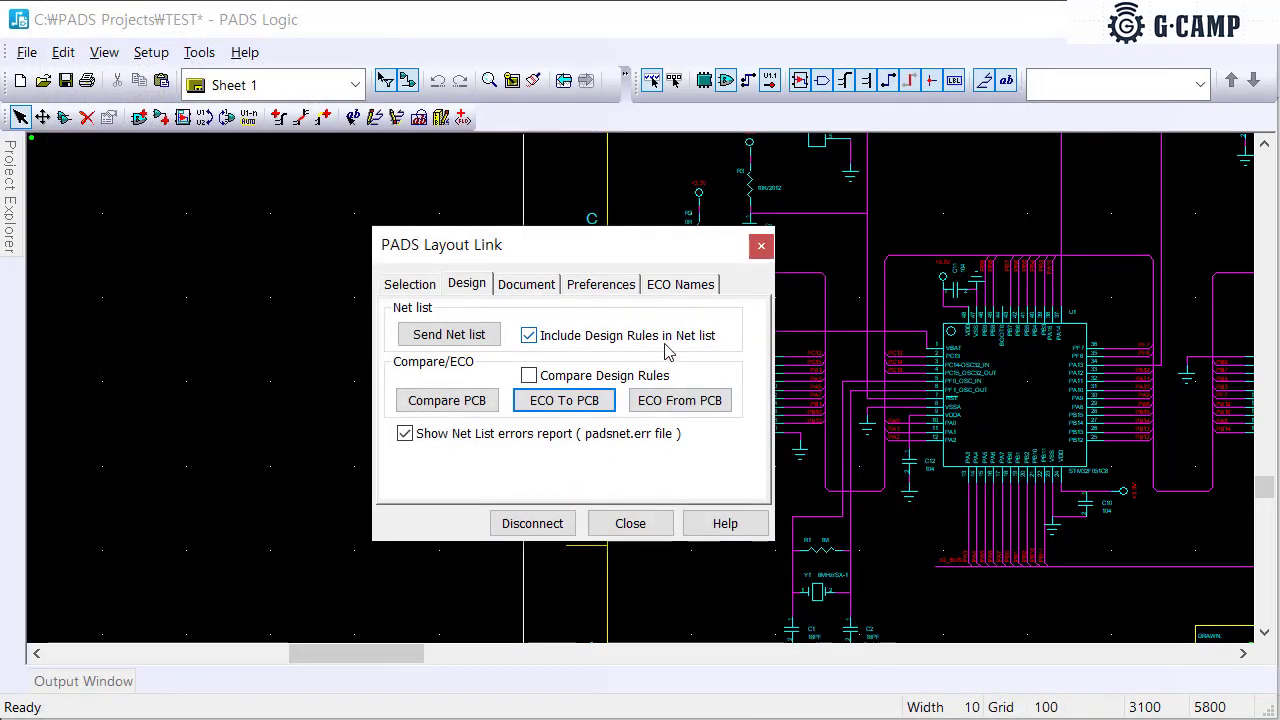
Switch to PADS Layout and examine the board around J1's pin 1 at the origin for the newly transferred capacitors
key(alt+Tab)
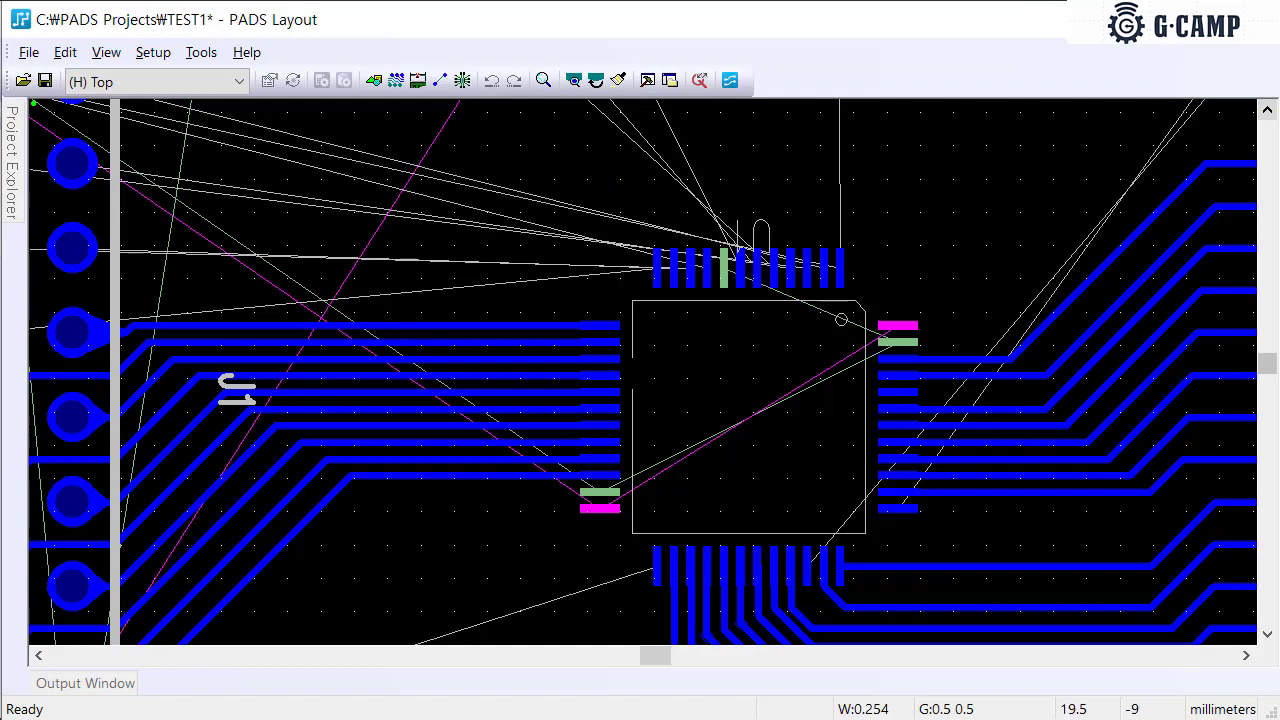
scroll(633, 370, down, 4)
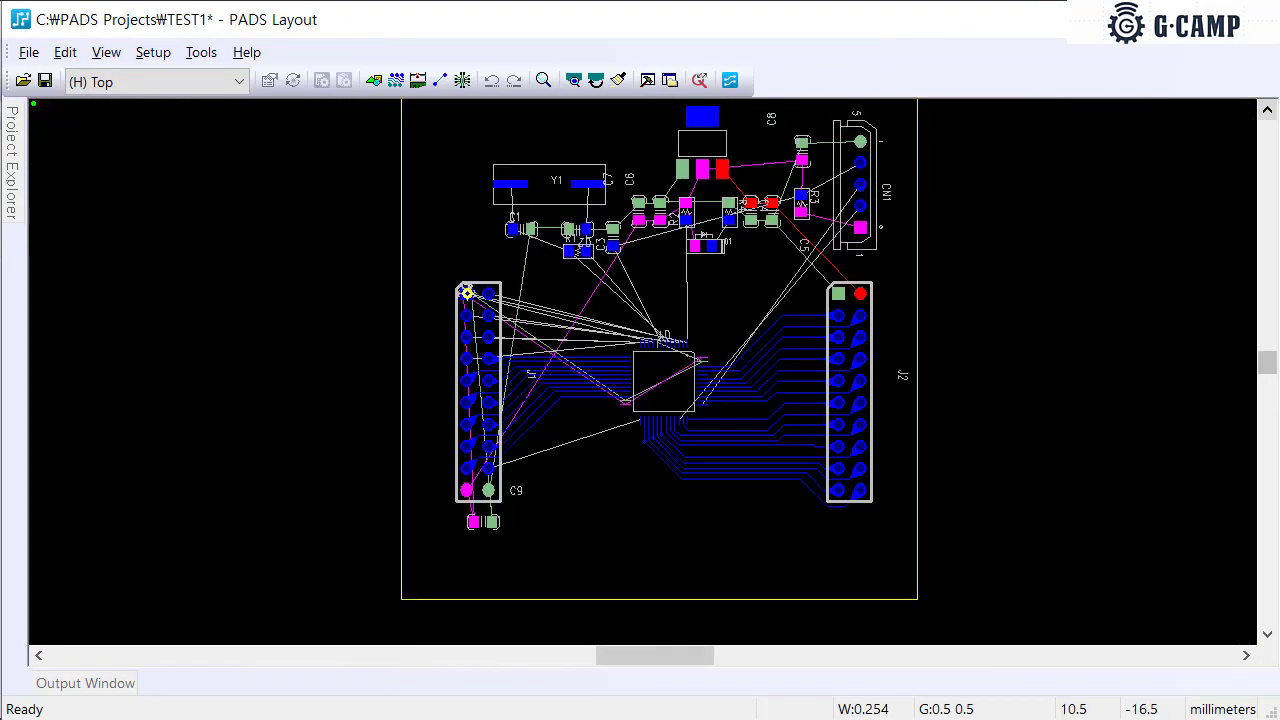
scroll(466, 293, up, 4)
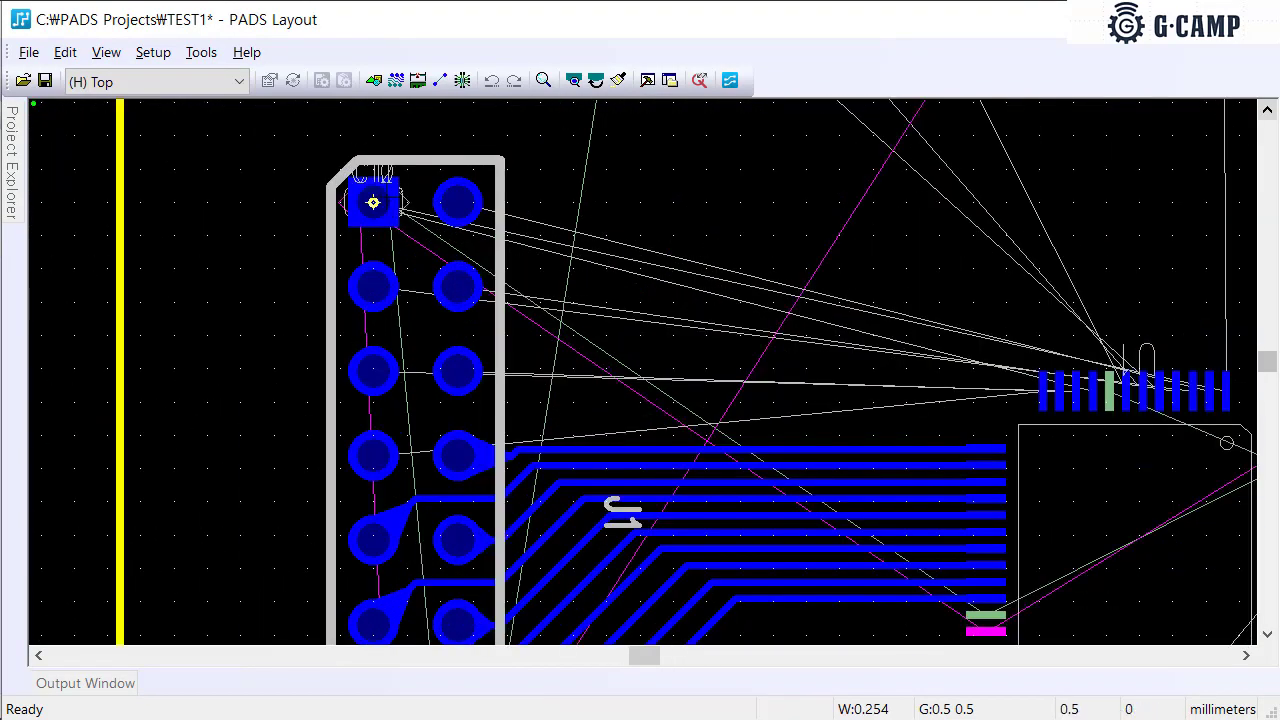
scroll(378, 188, up, 1)
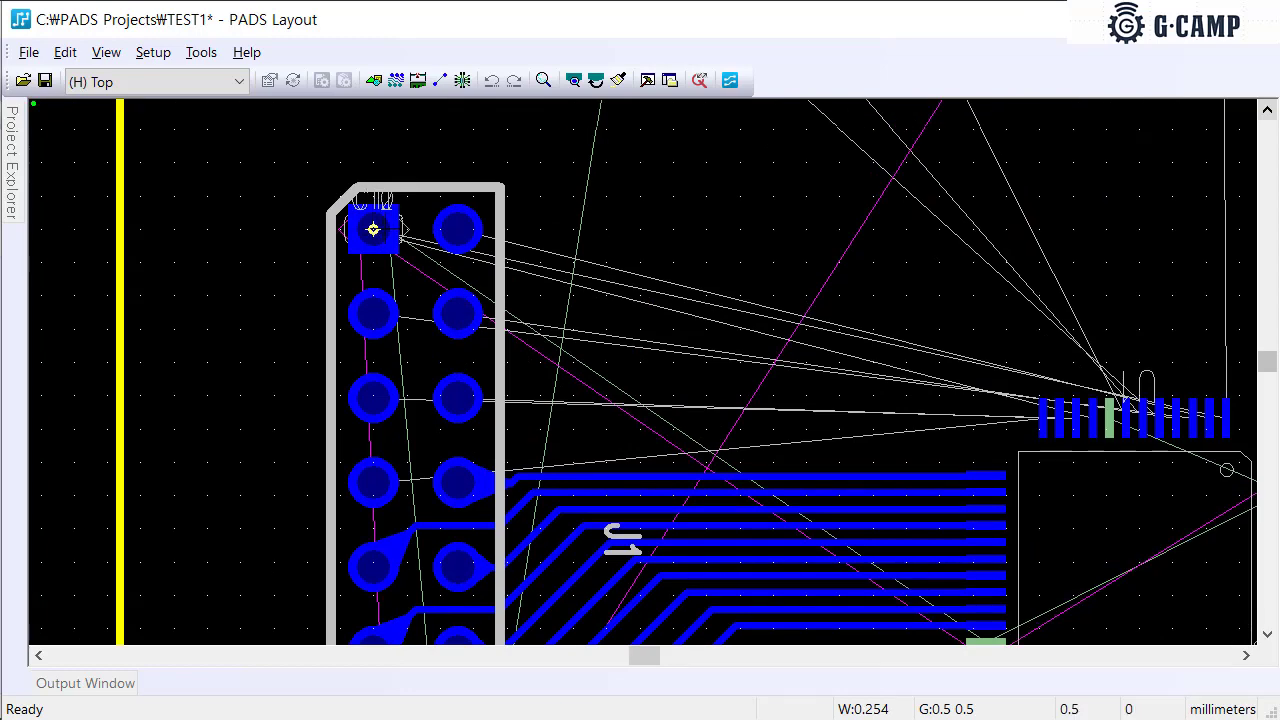
click(334, 269)
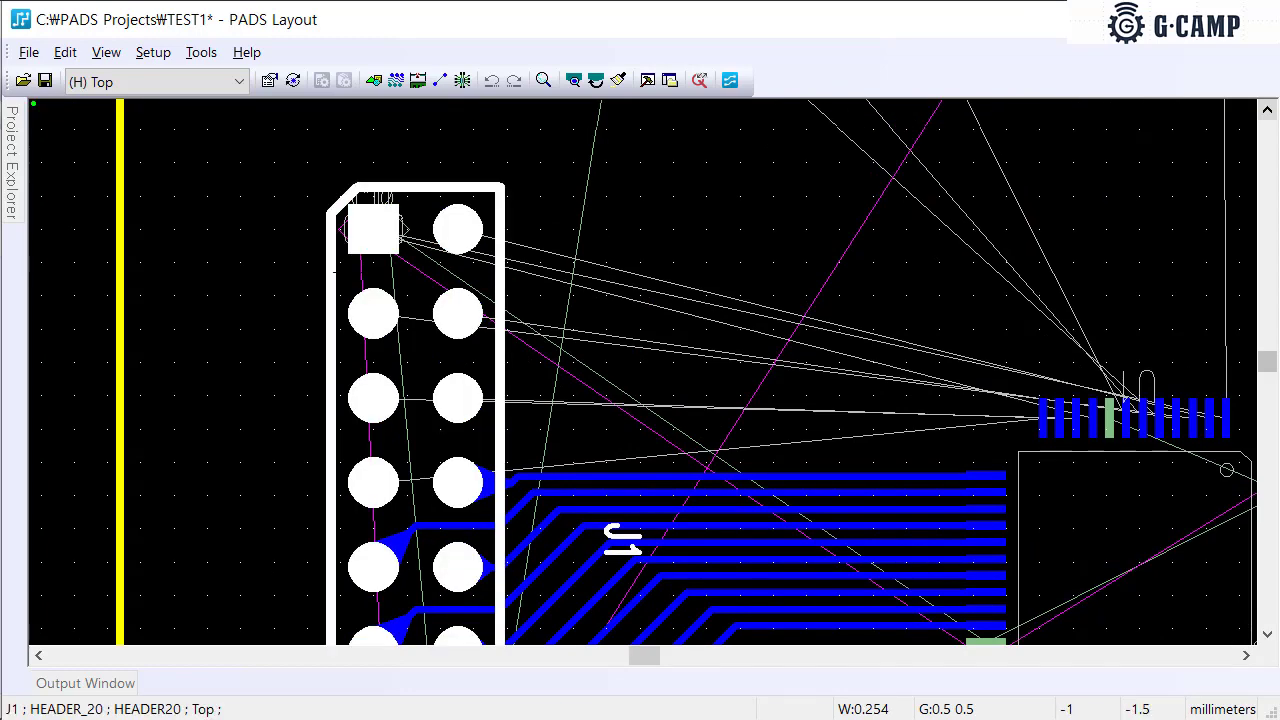
key(ctrl+e)
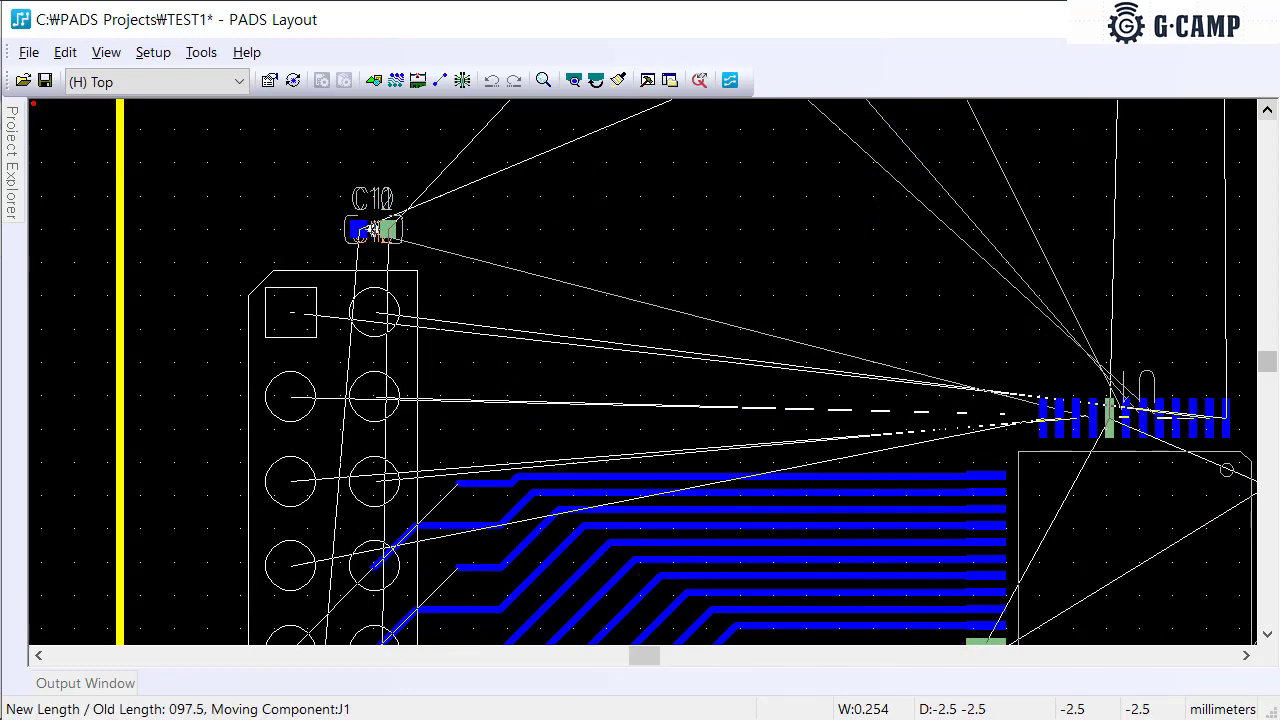
click(372, 230)
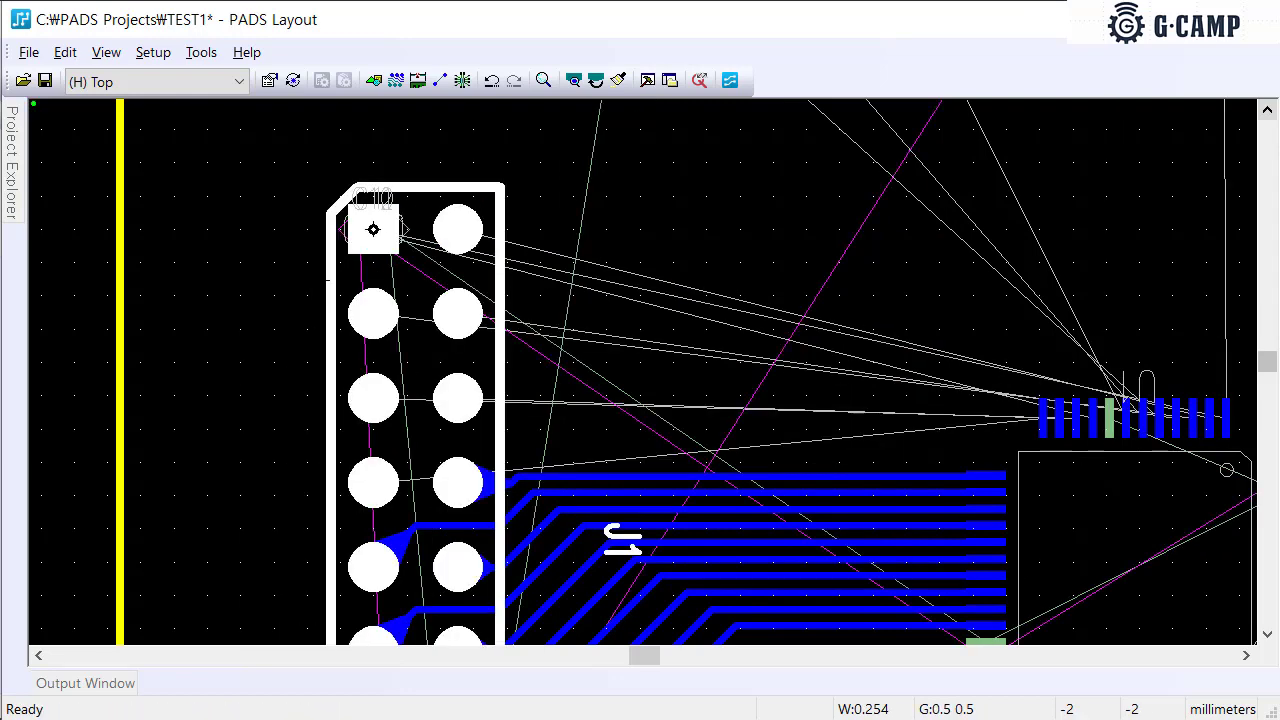
key(Escape)
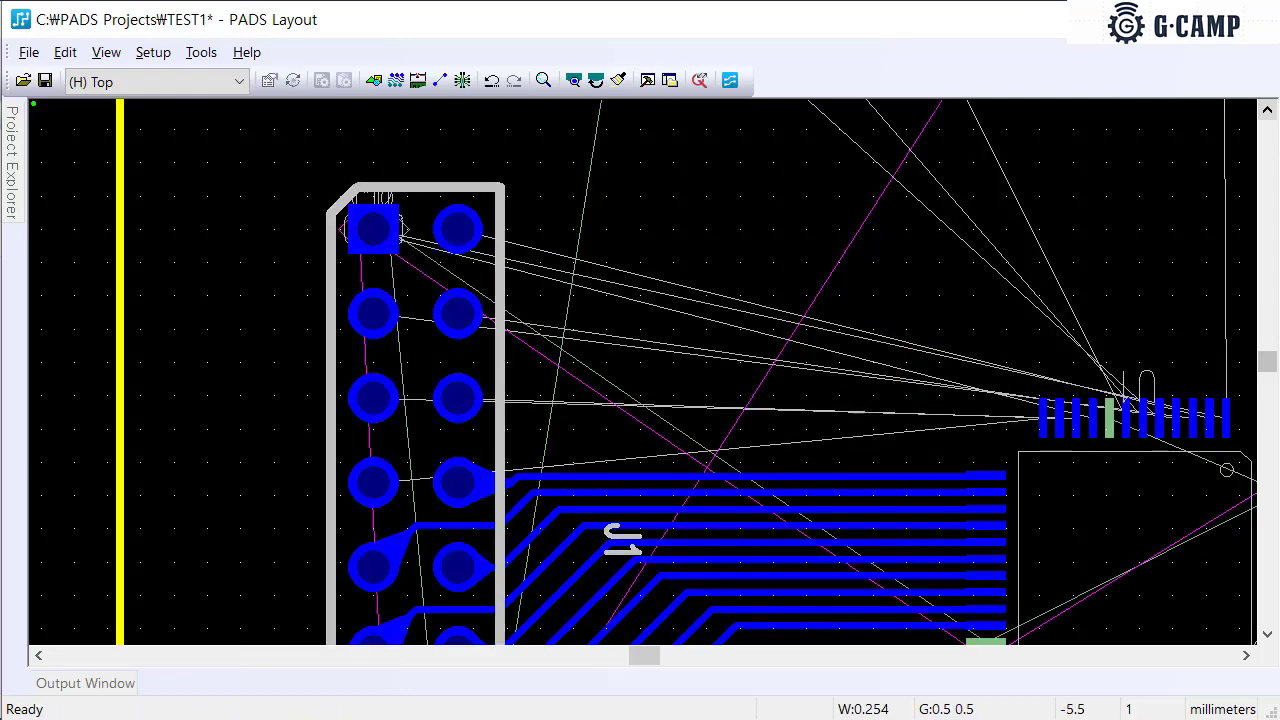
Select capacitors C10, C11 and C12 together and move them as a group off J1 to about X -2.5, Y 2 mm
mouse_move(14, 150)
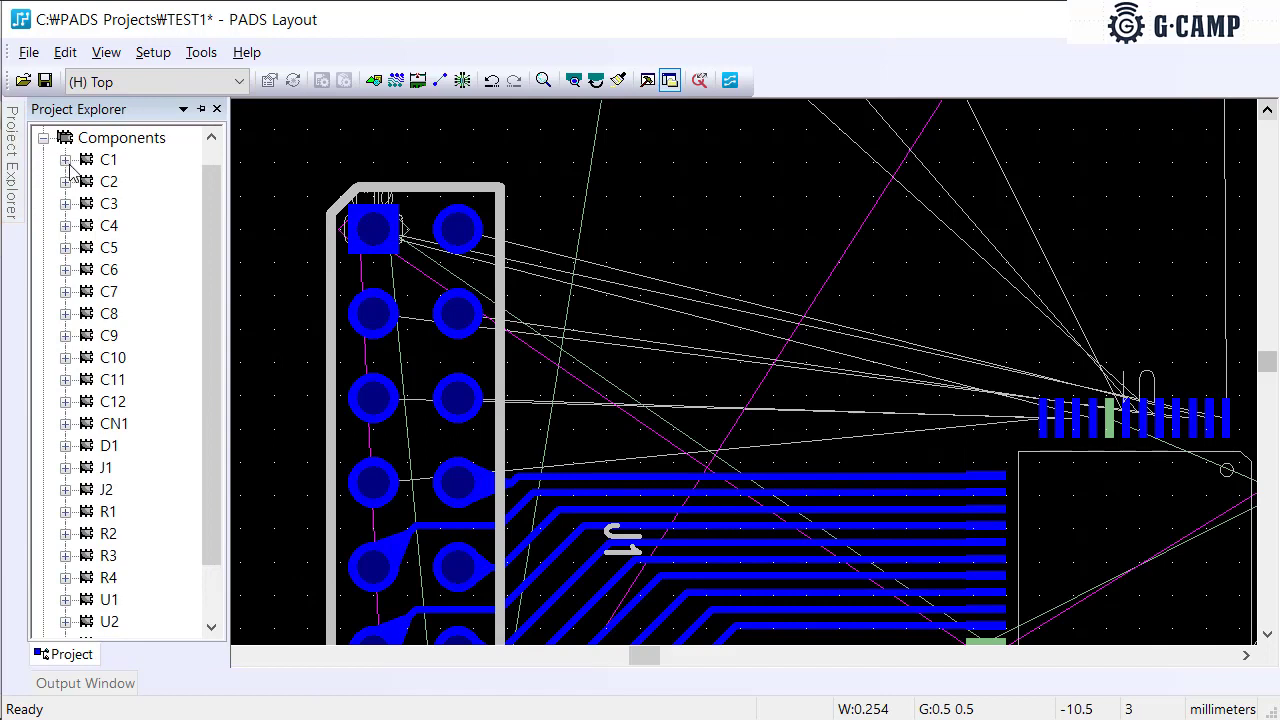
click(112, 402)
double_click(112, 402)
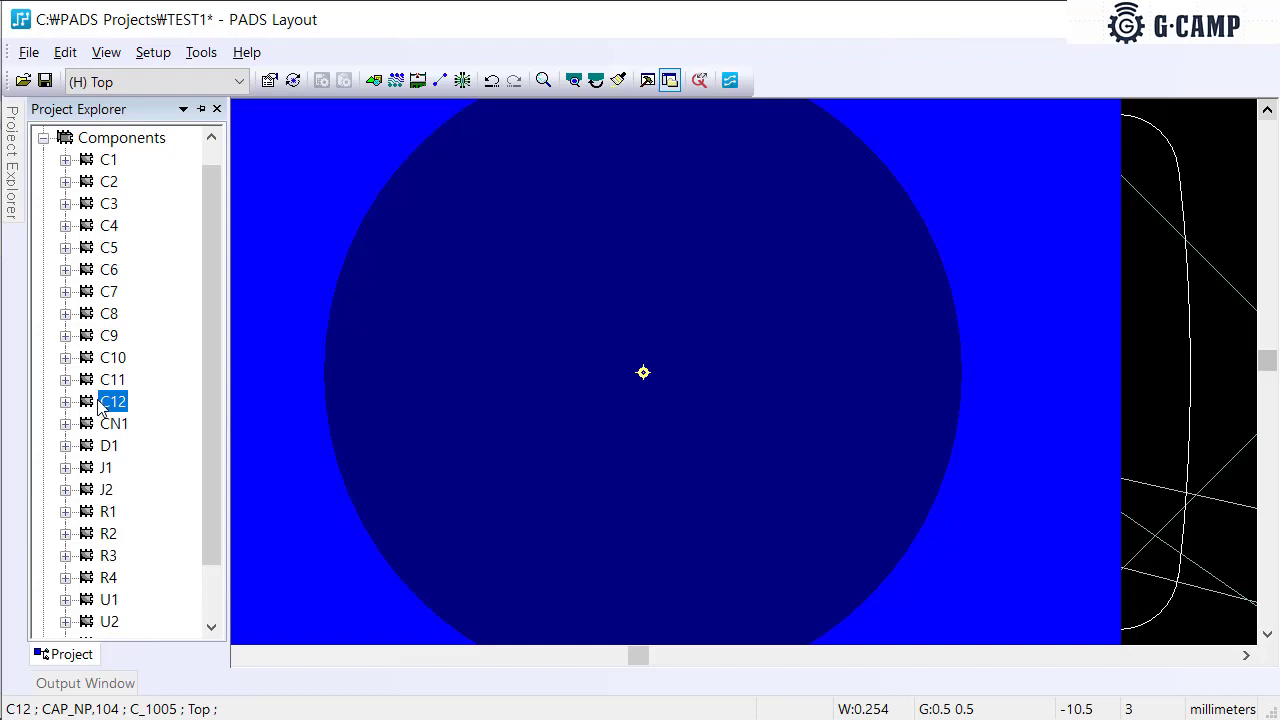
ctrl+click(90, 380)
ctrl+click(90, 358)
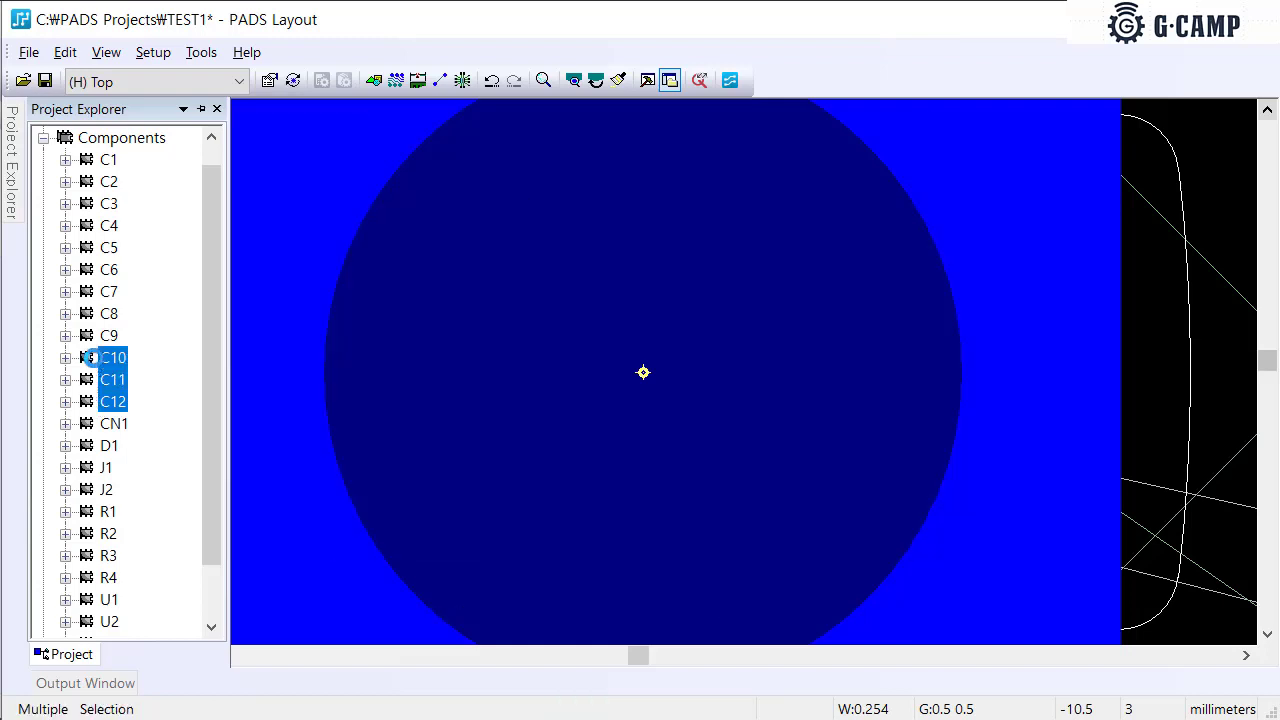
right_click(266, 360)
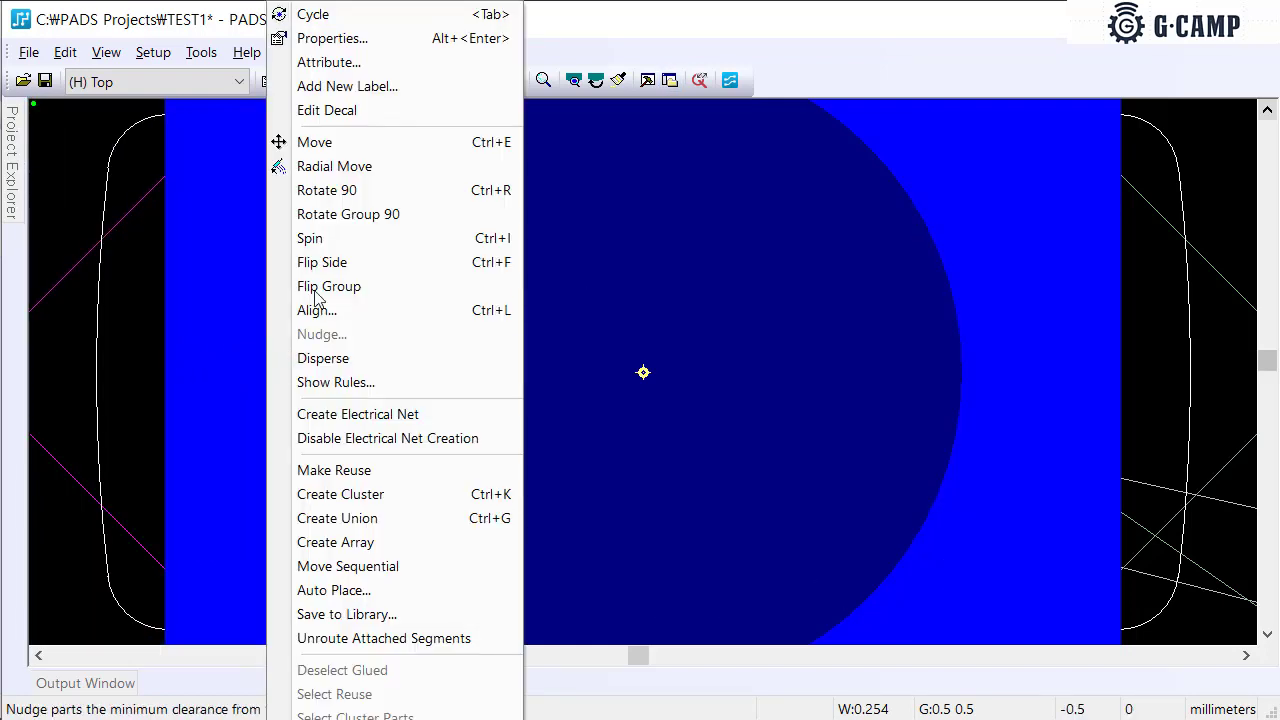
click(334, 140)
scroll(643, 372, down, 5)
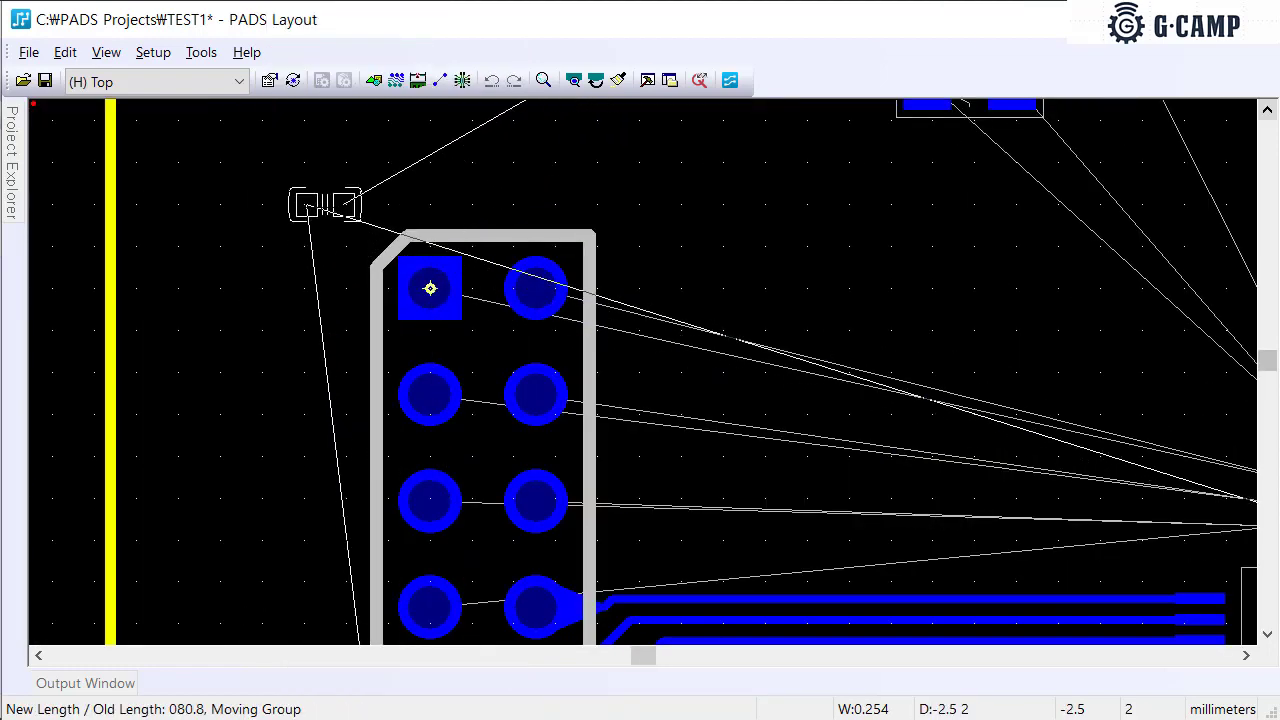
click(430, 288)
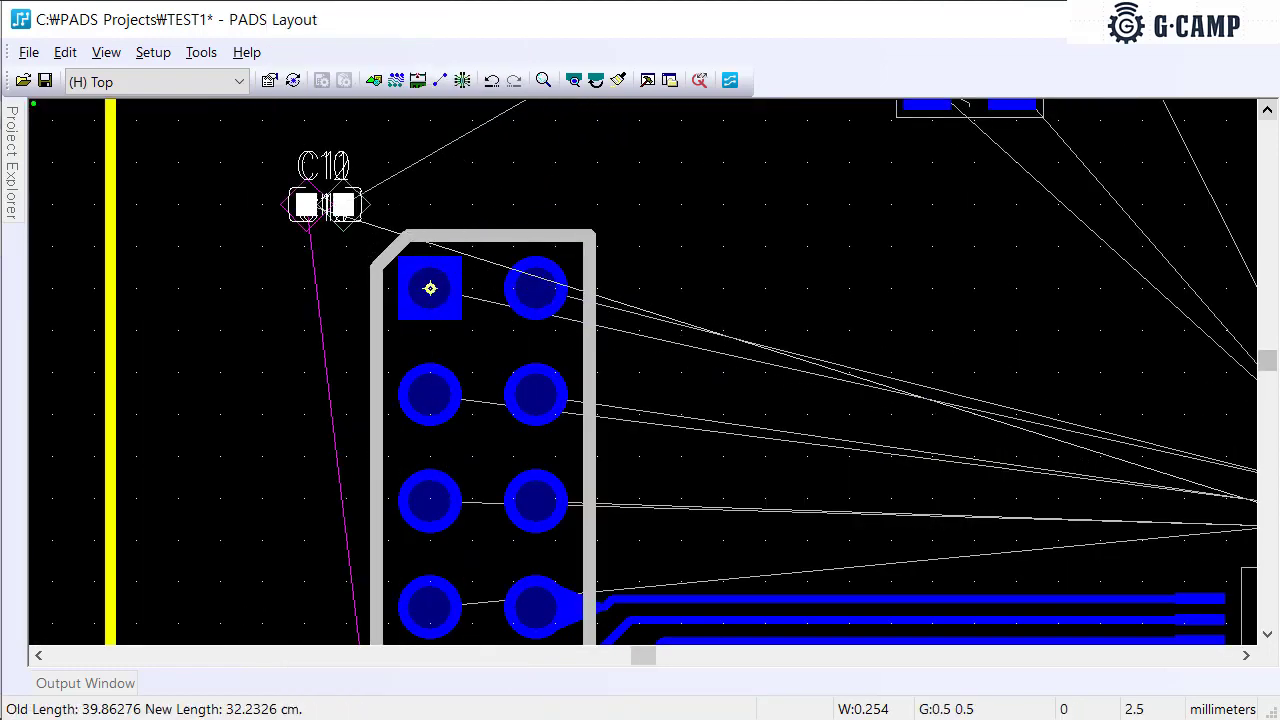
Separate the stacked capacitors, placing C12 above C10 at X -2.5, Y 4 and C11 beside it at about X 0.5, Y 4
scroll(430, 288, up, 3)
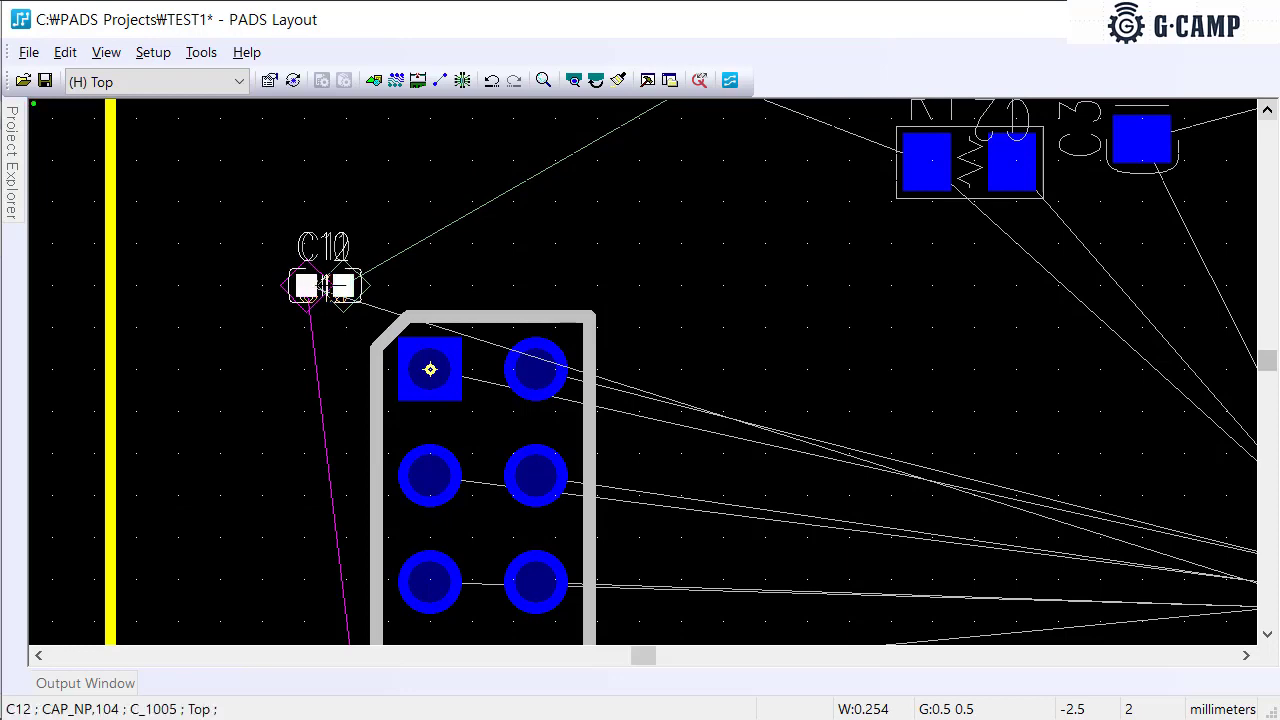
click(325, 203)
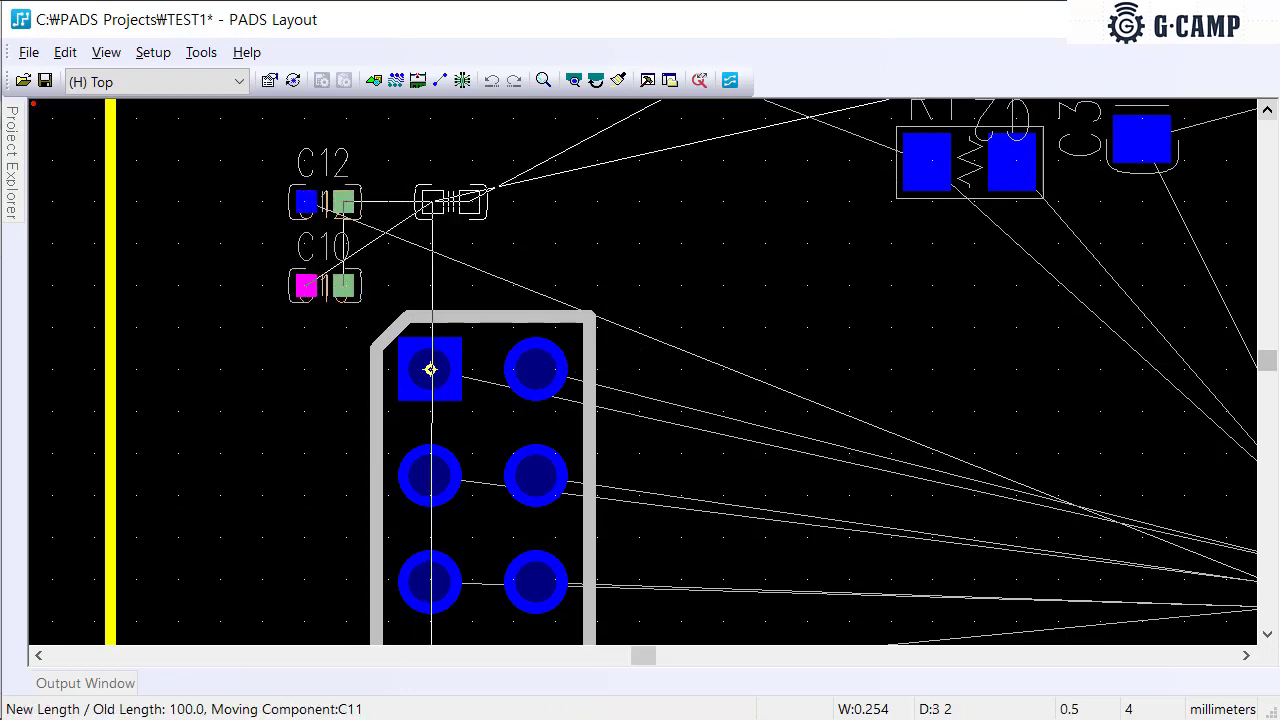
click(430, 370)
ctrl+scroll(430, 370, up, 2)
ctrl+scroll(251, 443, down, 1)
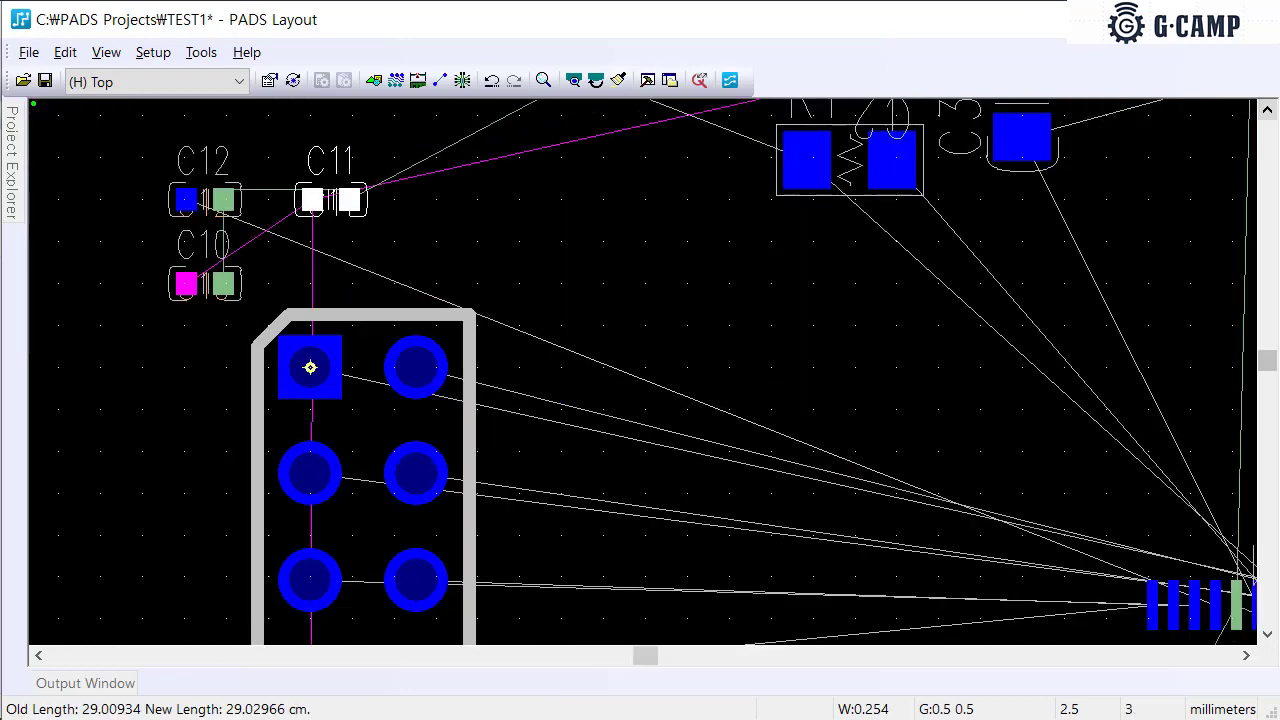
scroll(310, 367, up, 1)
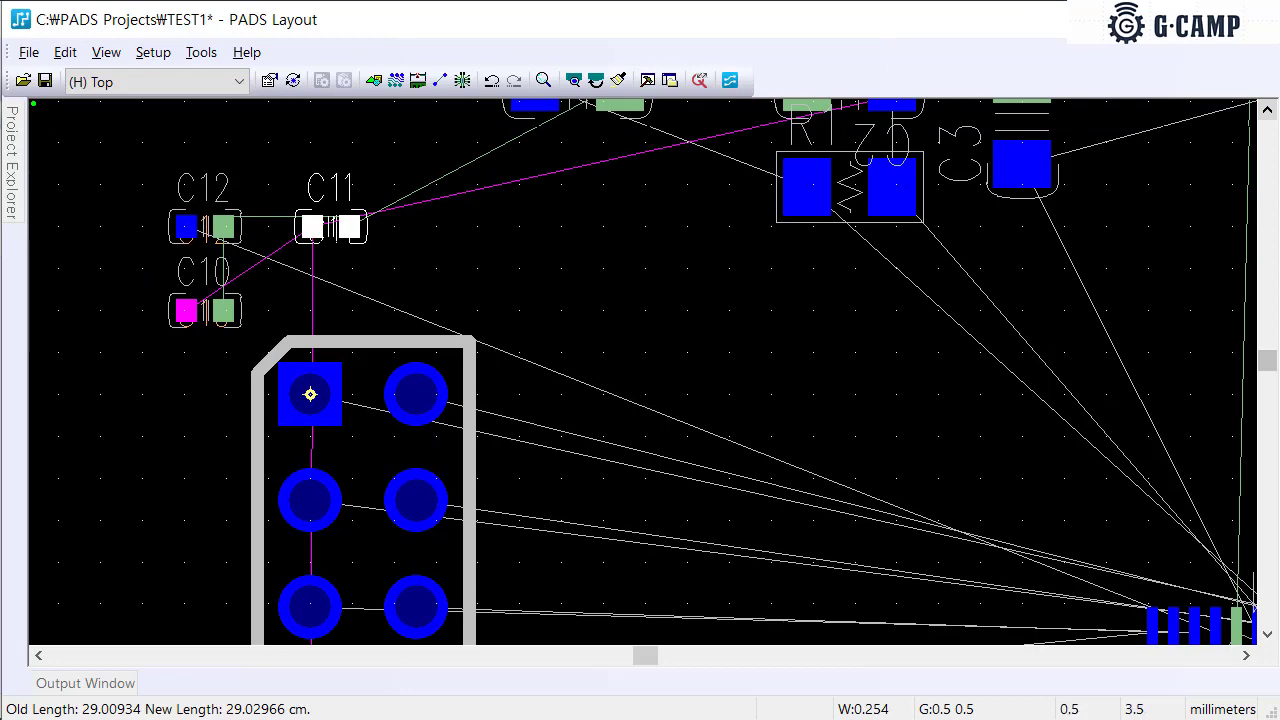
key(Escape)
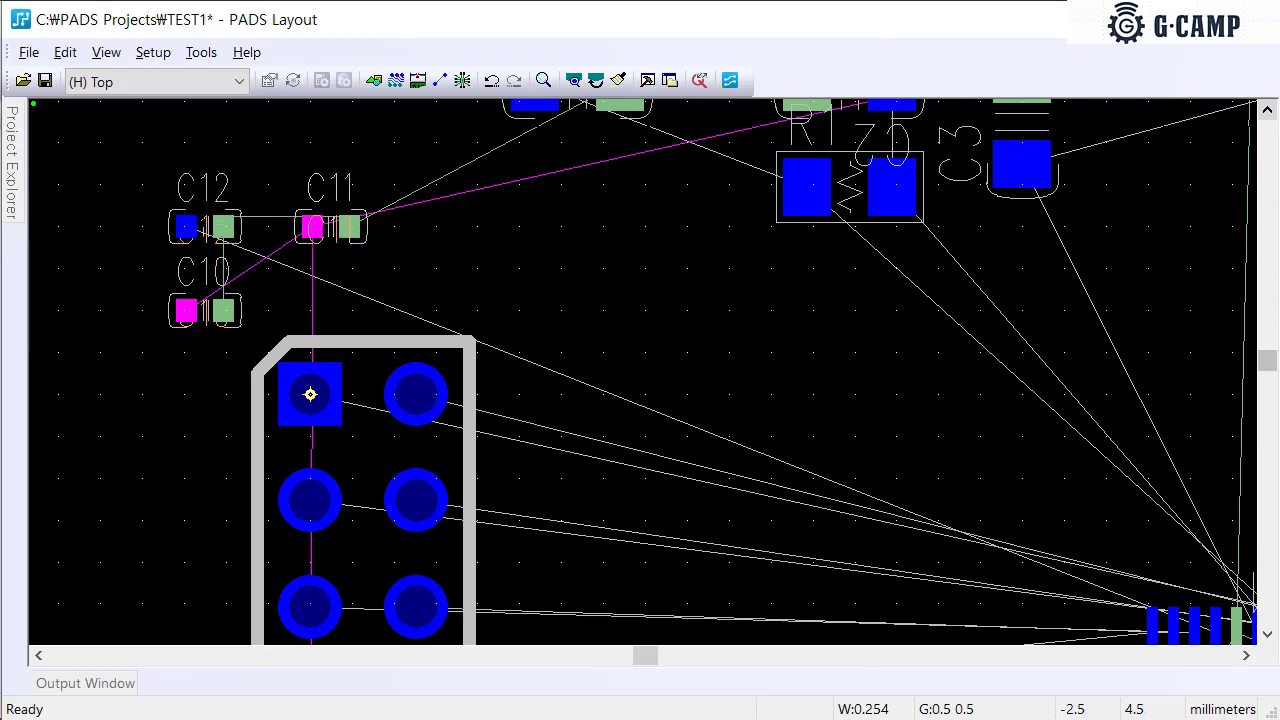
Change C12's decal to C_2012 and accept the part outline width update
click(205, 226)
right_click(205, 212)
click(242, 251)
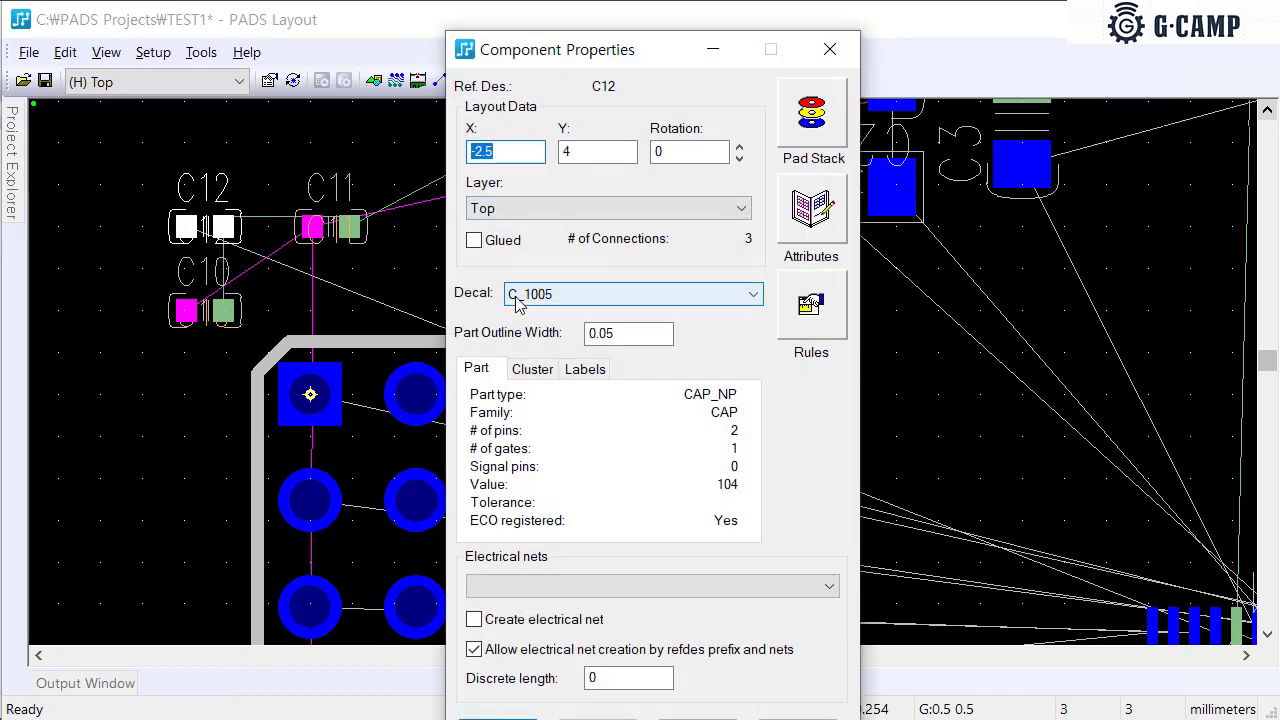
click(547, 296)
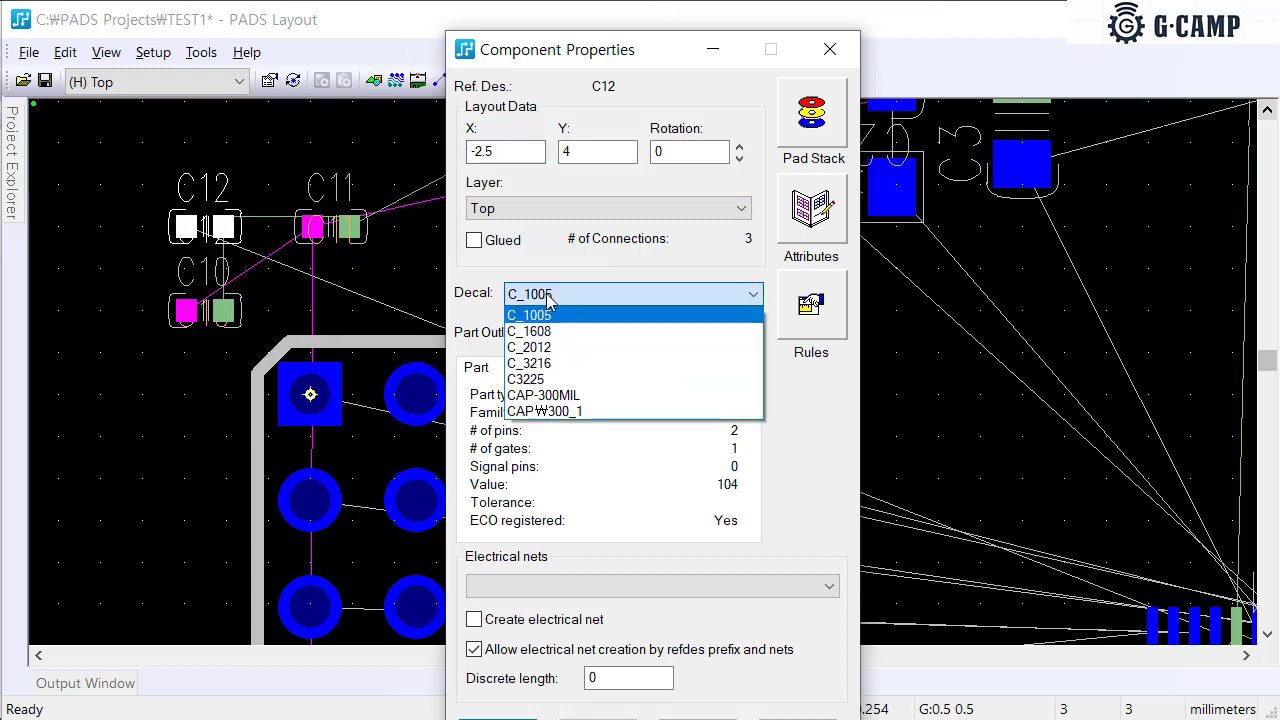
click(570, 347)
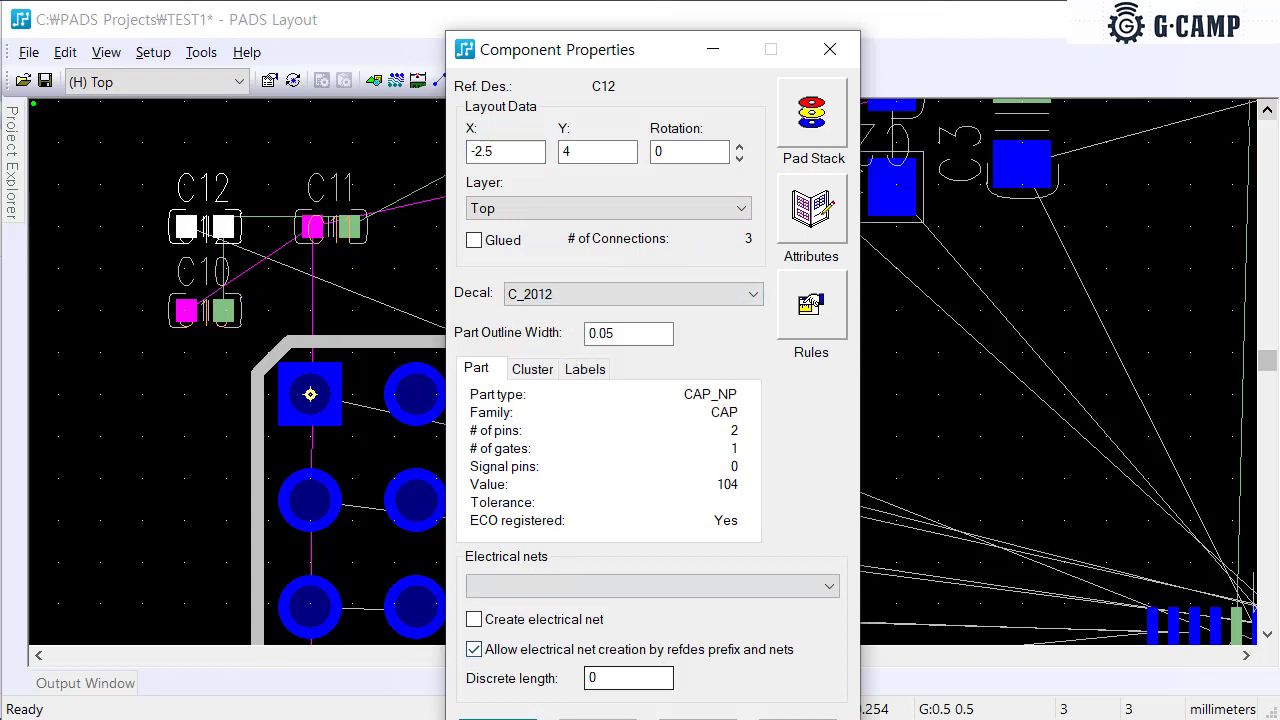
click(597, 719)
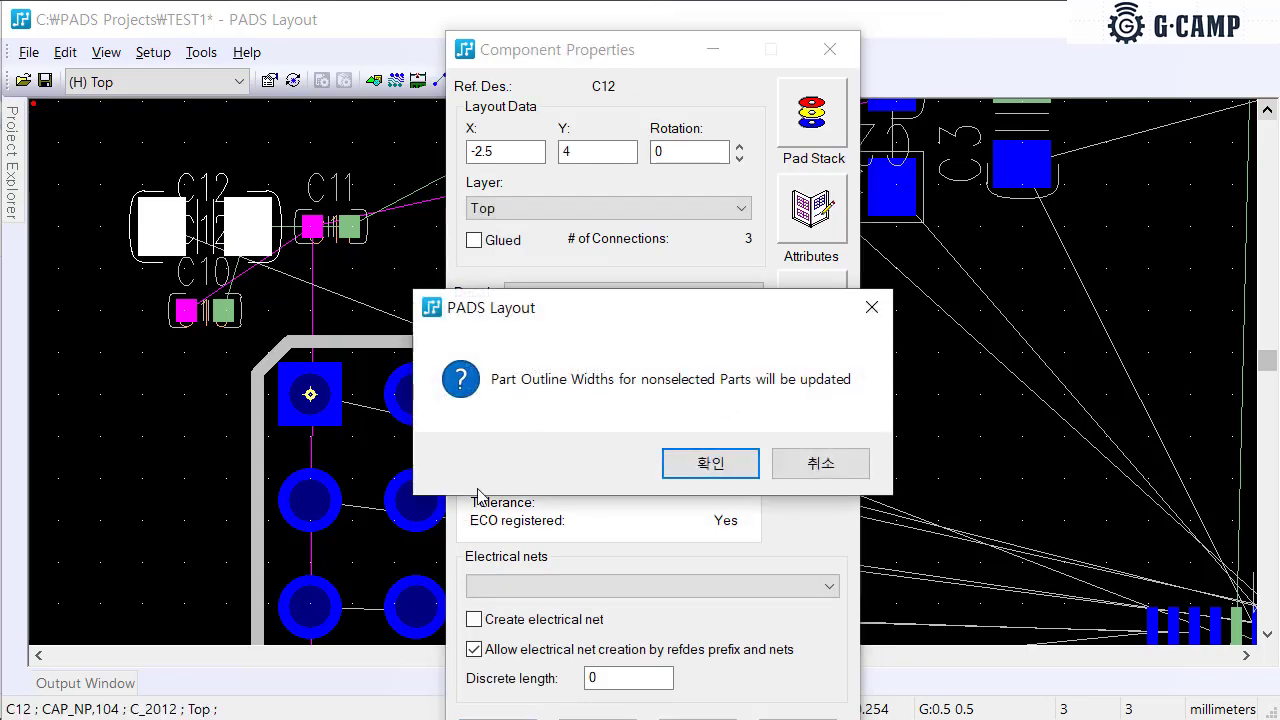
click(686, 463)
key(Return)
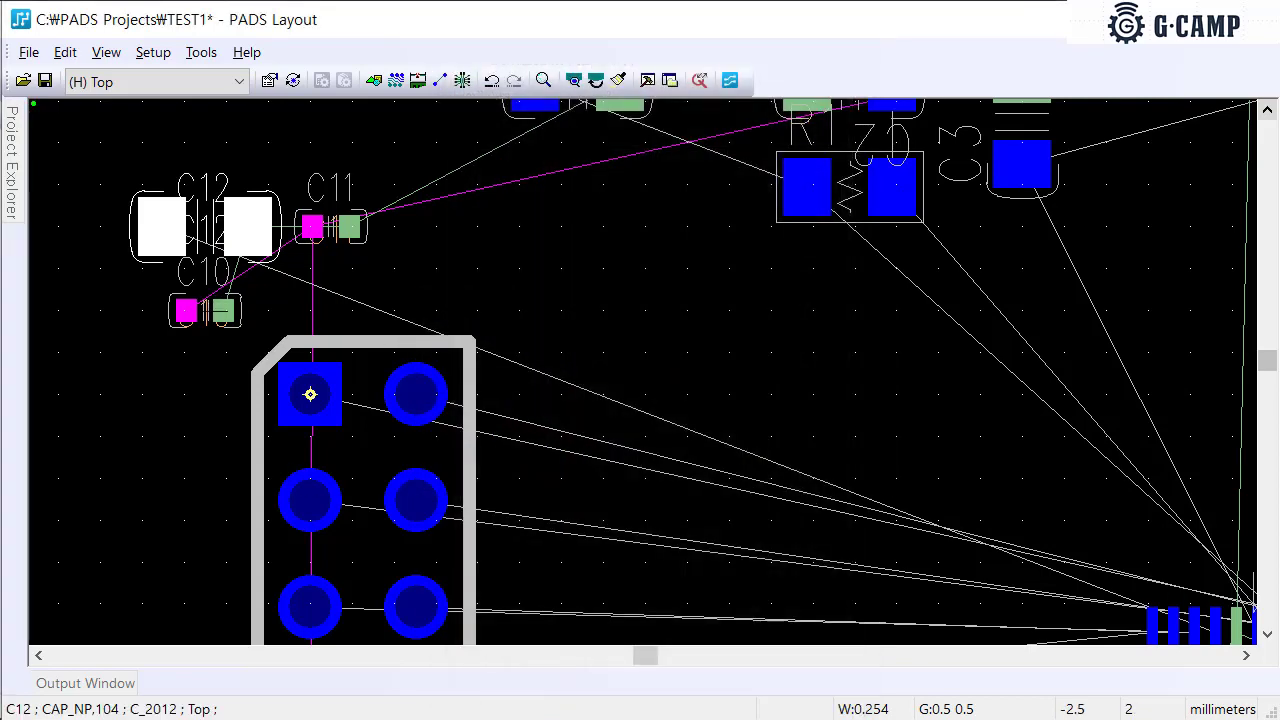
Change the decal of C10 and C11 together to C_2012
click(222, 310)
ctrl+click(336, 228)
right_click(336, 230)
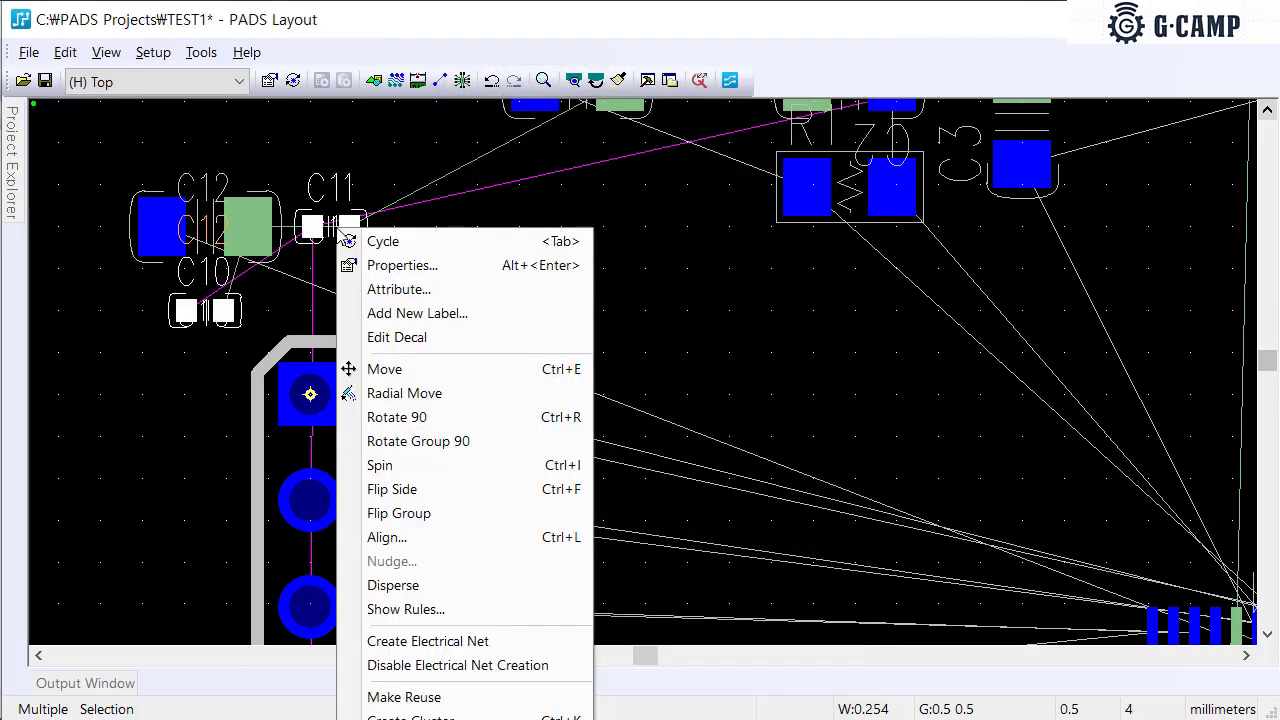
click(370, 263)
click(552, 295)
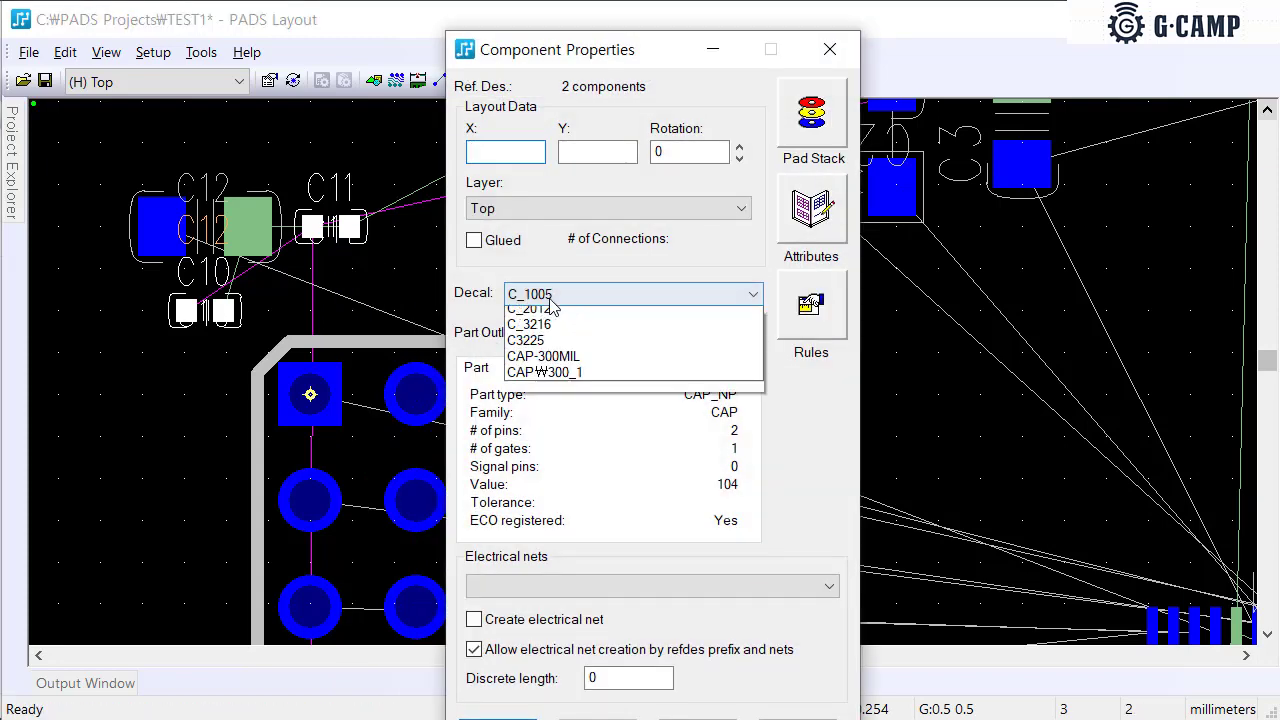
click(553, 348)
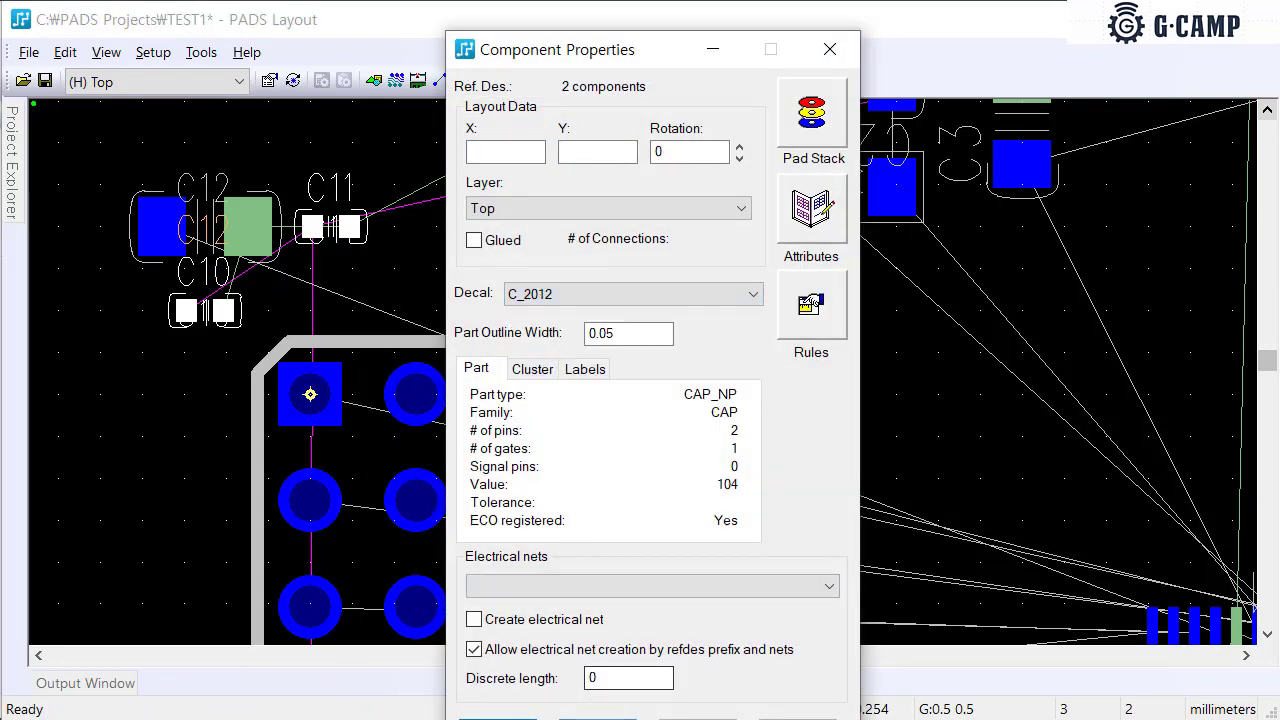
click(598, 719)
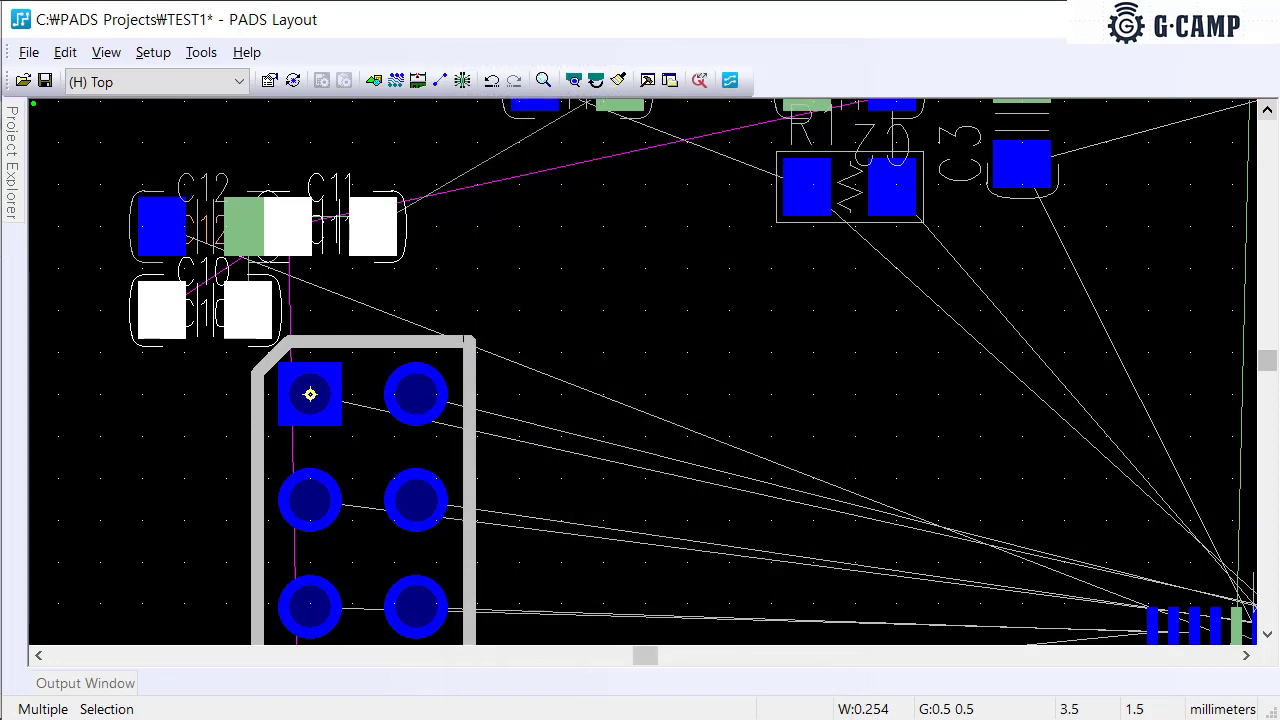
Move C10 beside the IC's upper-right supply pins and C11, rotated 180 degrees, beside its lower-left supply pins
scroll(478, 316, down, 1)
scroll(478, 316, down, 3)
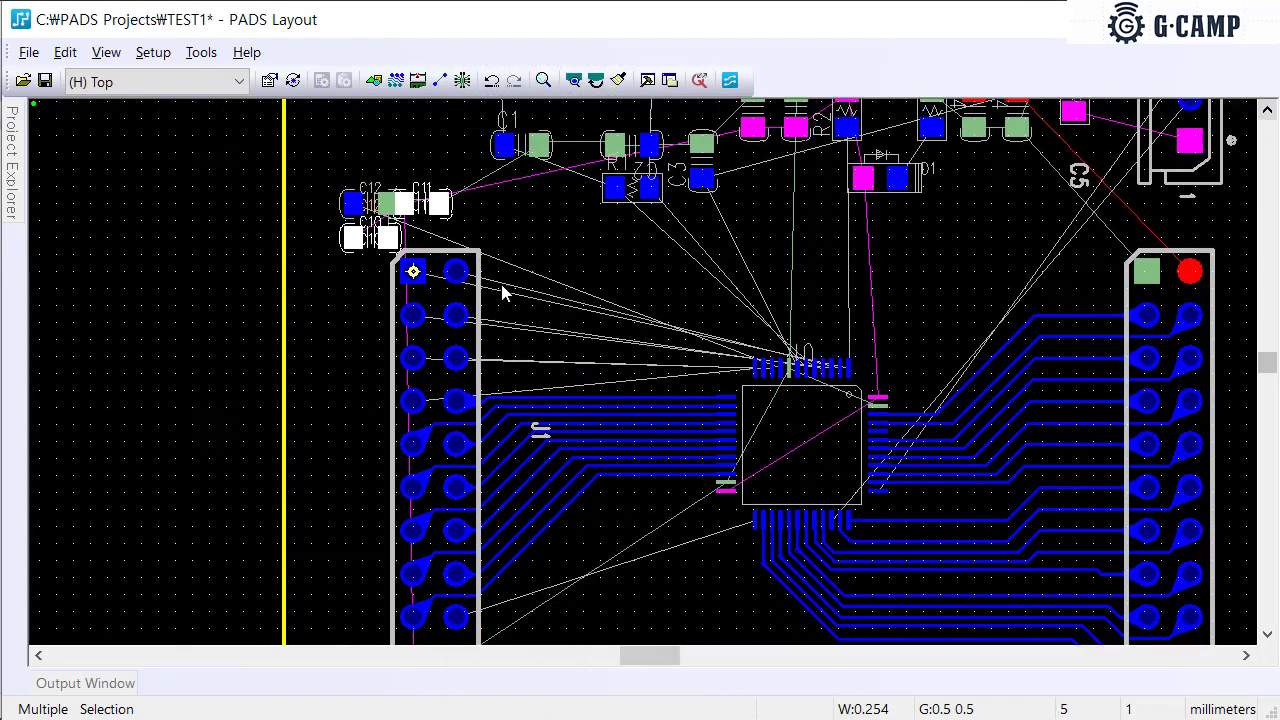
click(438, 150)
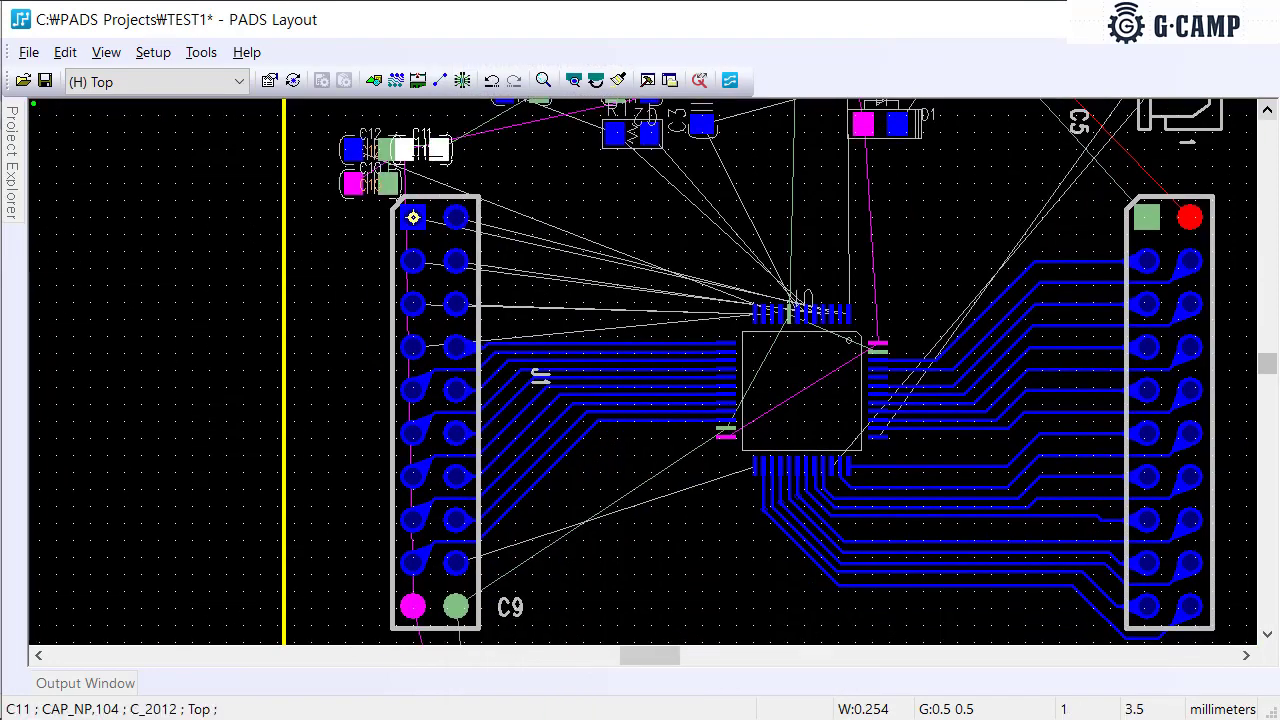
drag(438, 150, 922, 268)
key(ctrl+r)
key(ctrl+r)
Place C12 above the IC's upper pin row at about X 22, Y 0.5 mm
drag(370, 149, 788, 209)
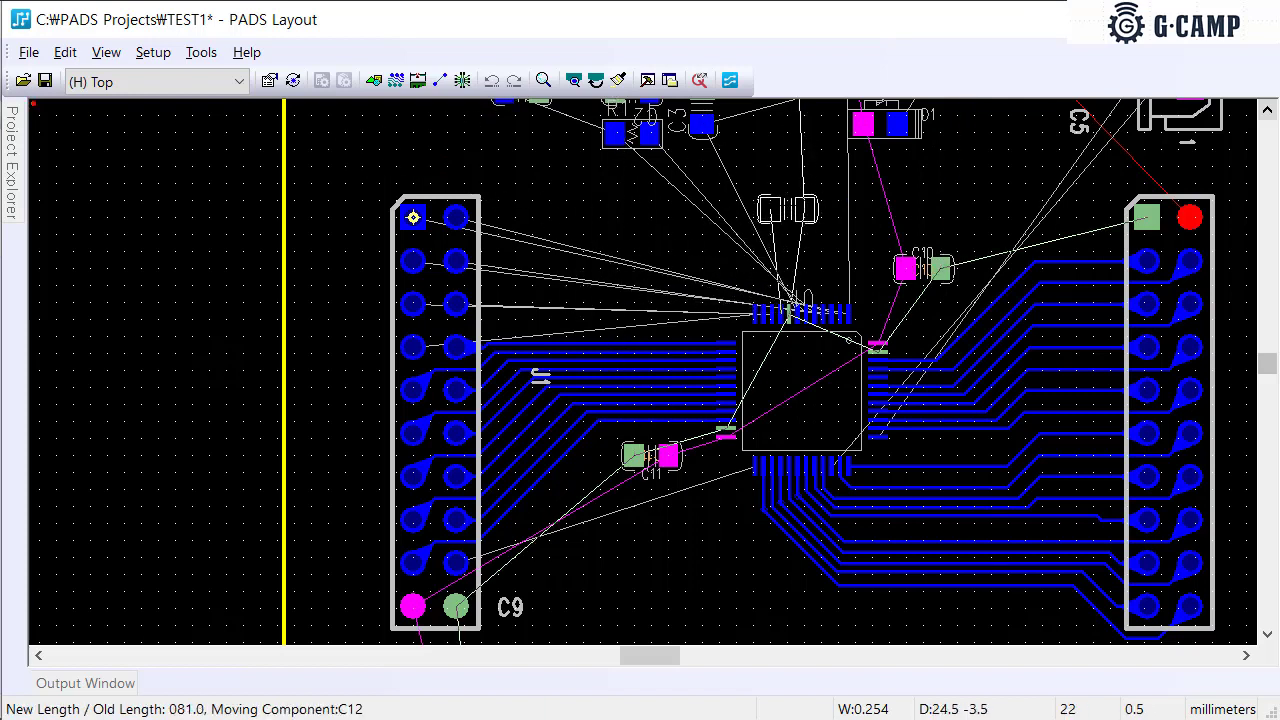
click(788, 209)
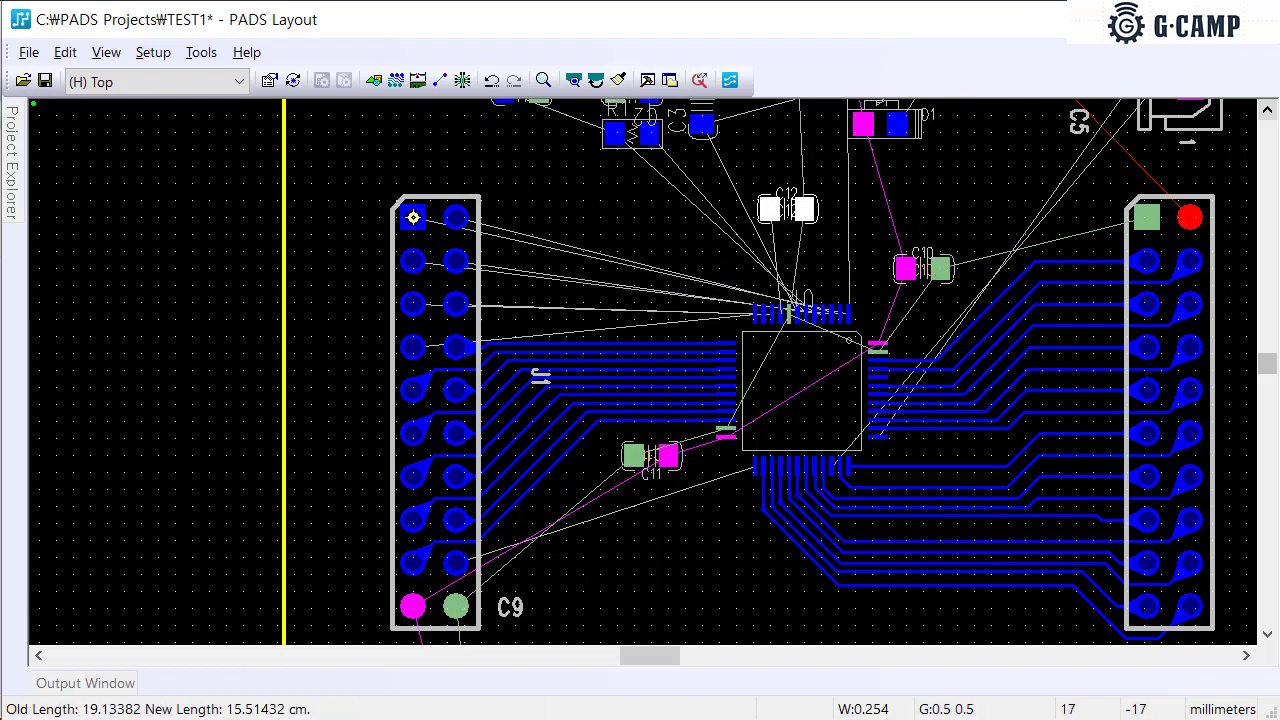
click(702, 507)
scroll(736, 305, up, 1)
scroll(736, 305, up, 2)
scroll(736, 305, down, 2)
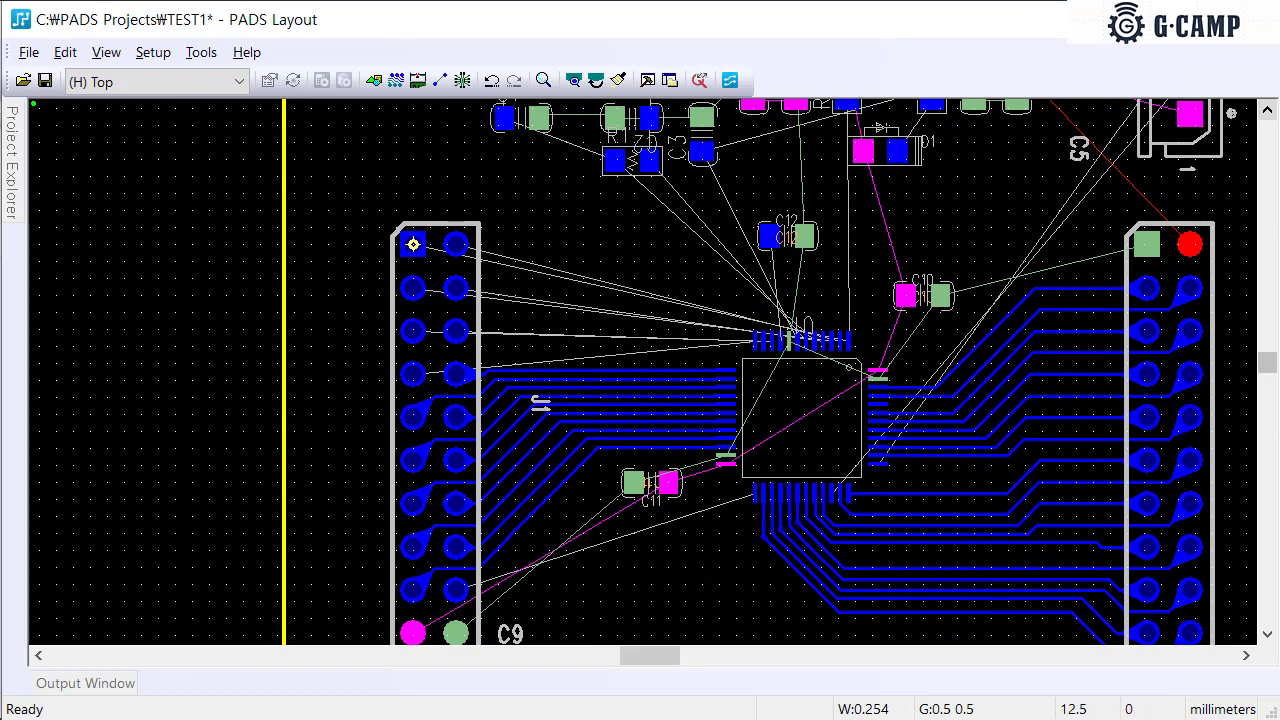
key(F2)
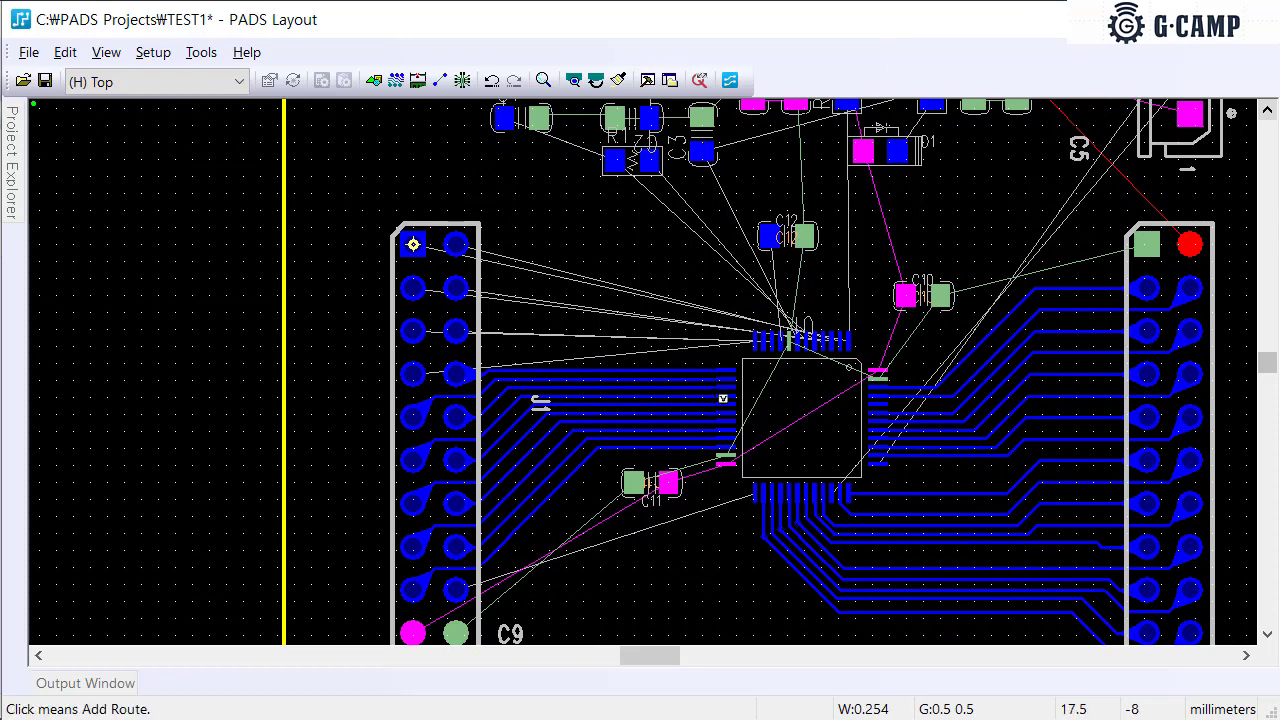
scroll(726, 385, up, 2)
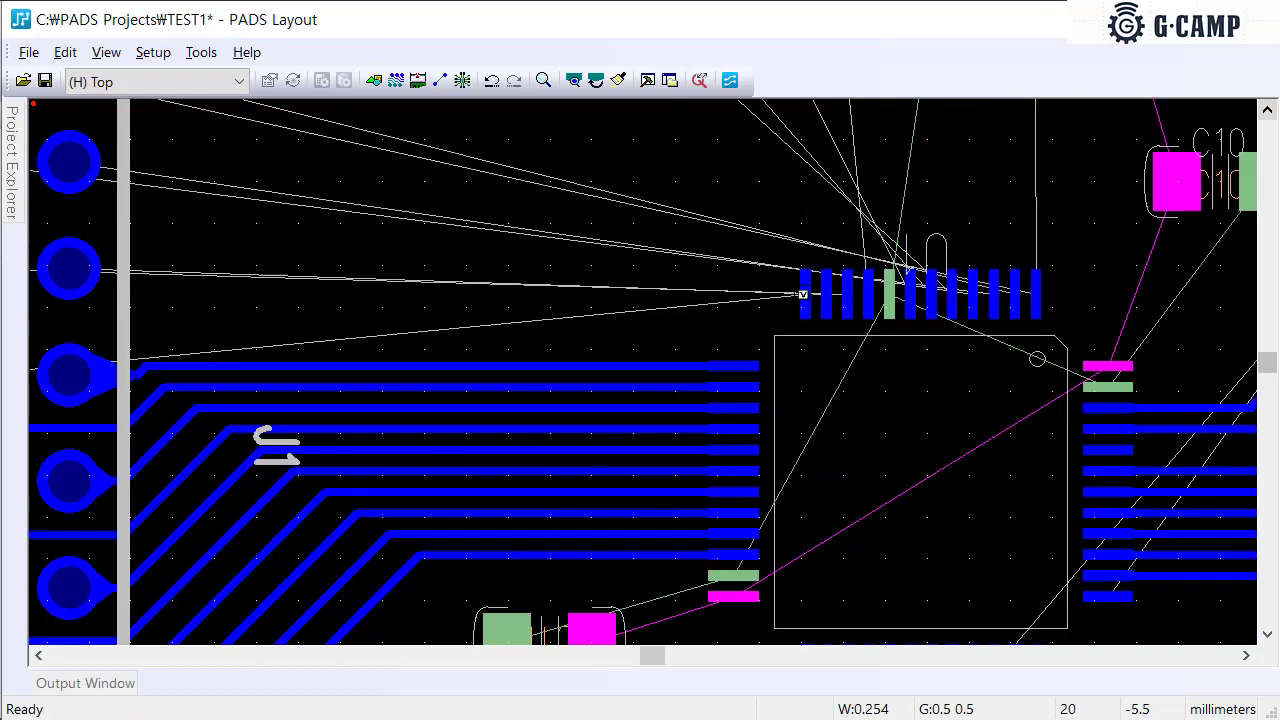
click(820, 302)
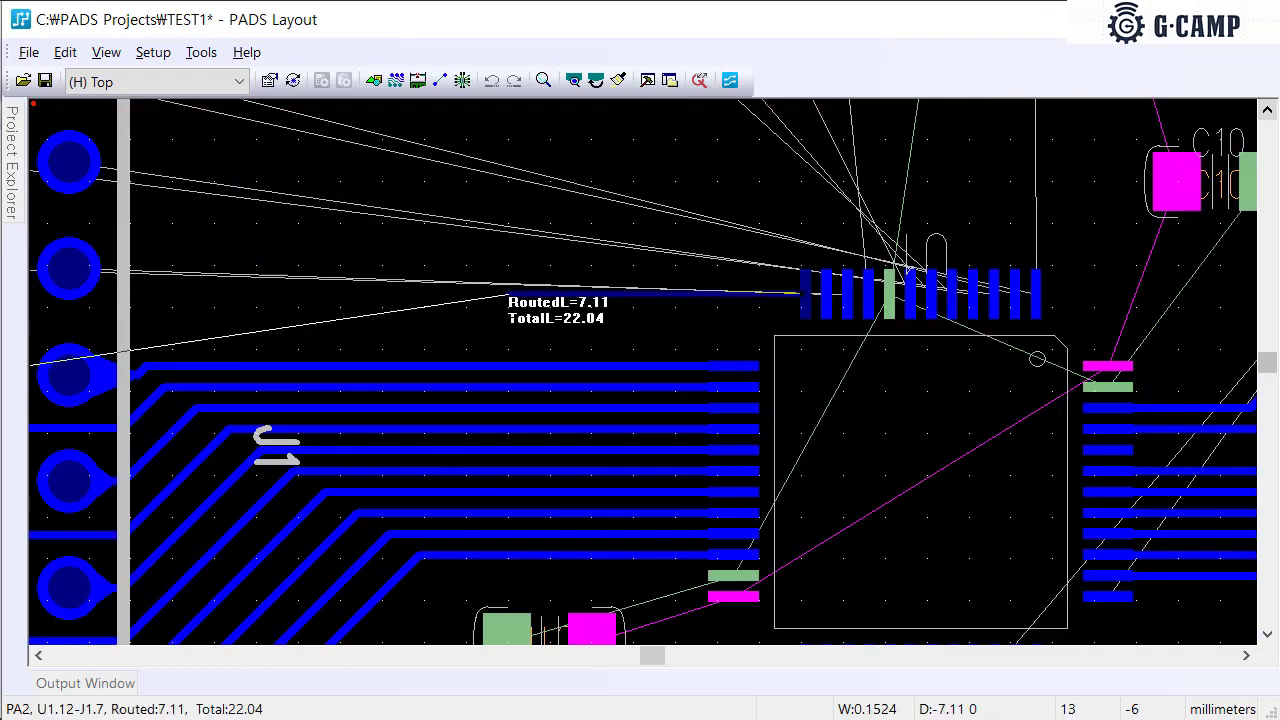
key(Escape)
scroll(517, 306, down, 2)
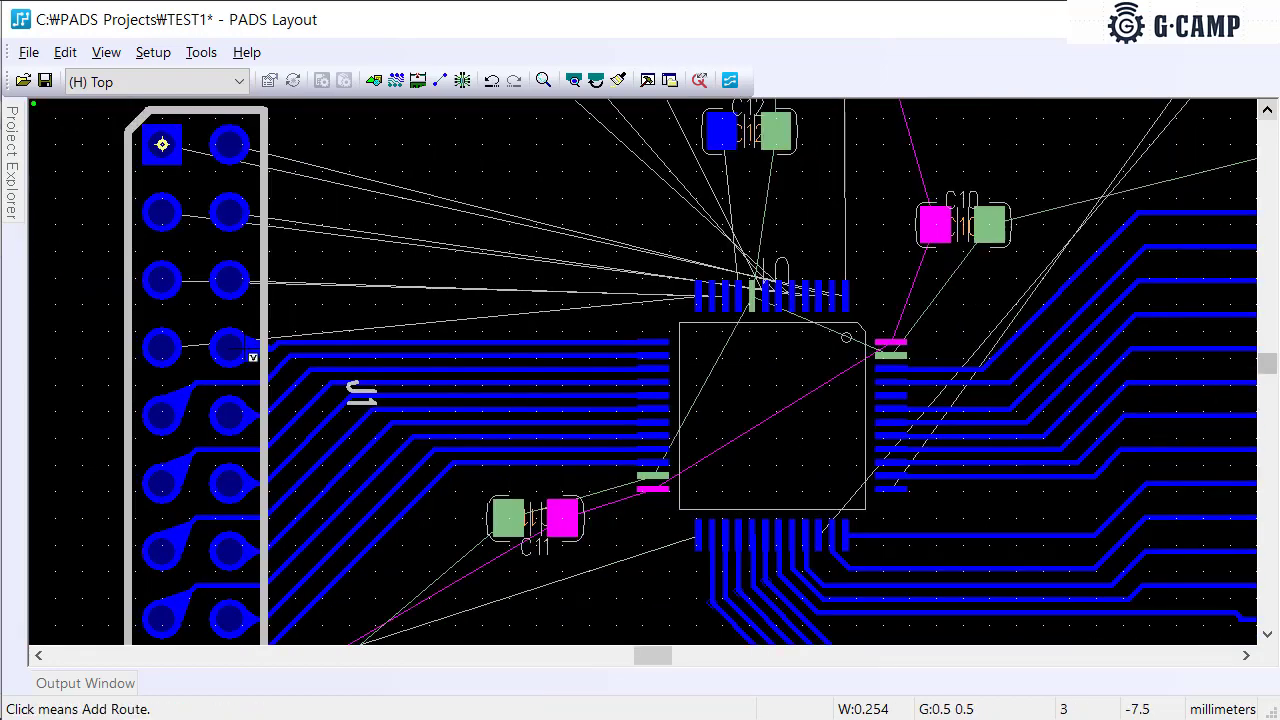
click(165, 347)
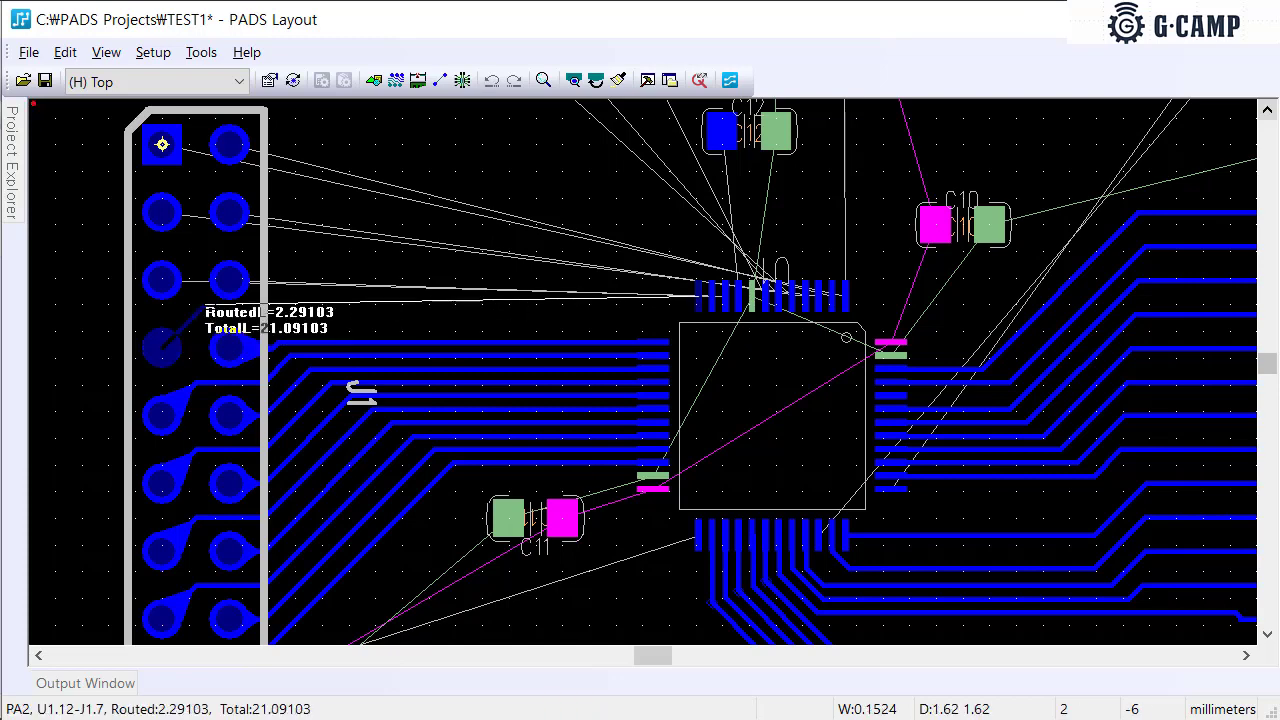
scroll(195, 322, up, 1)
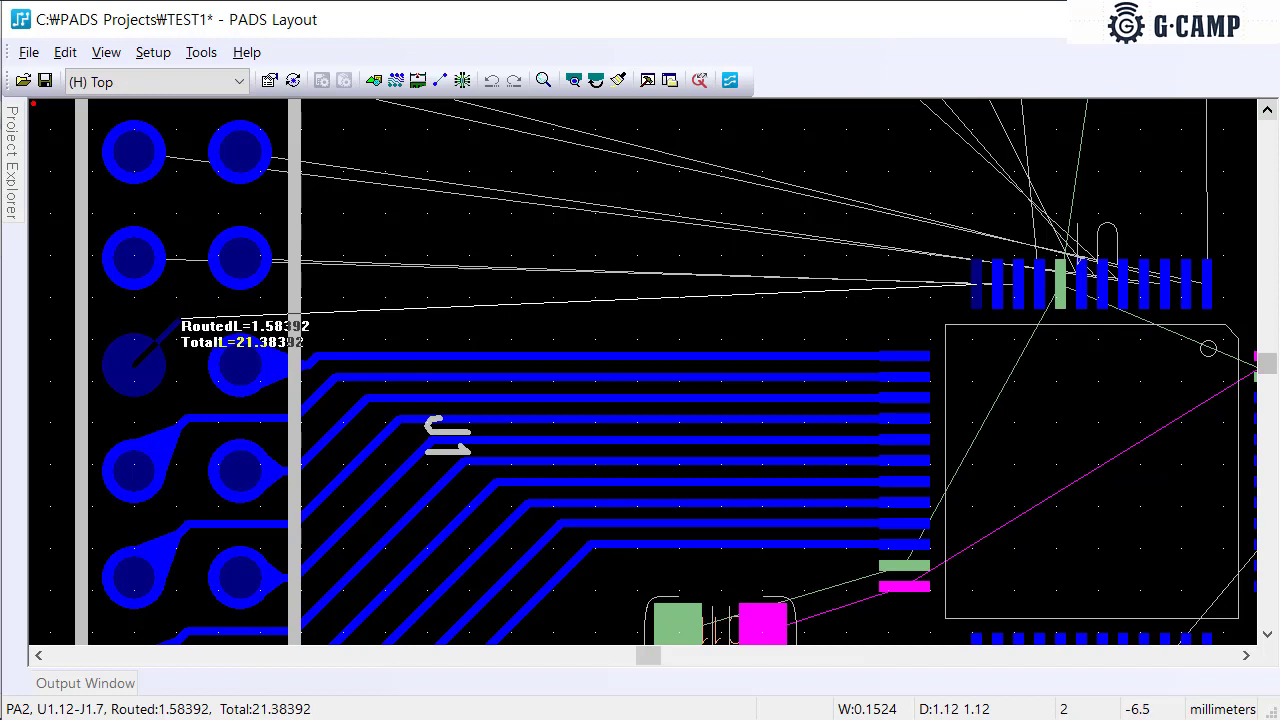
key(Escape)
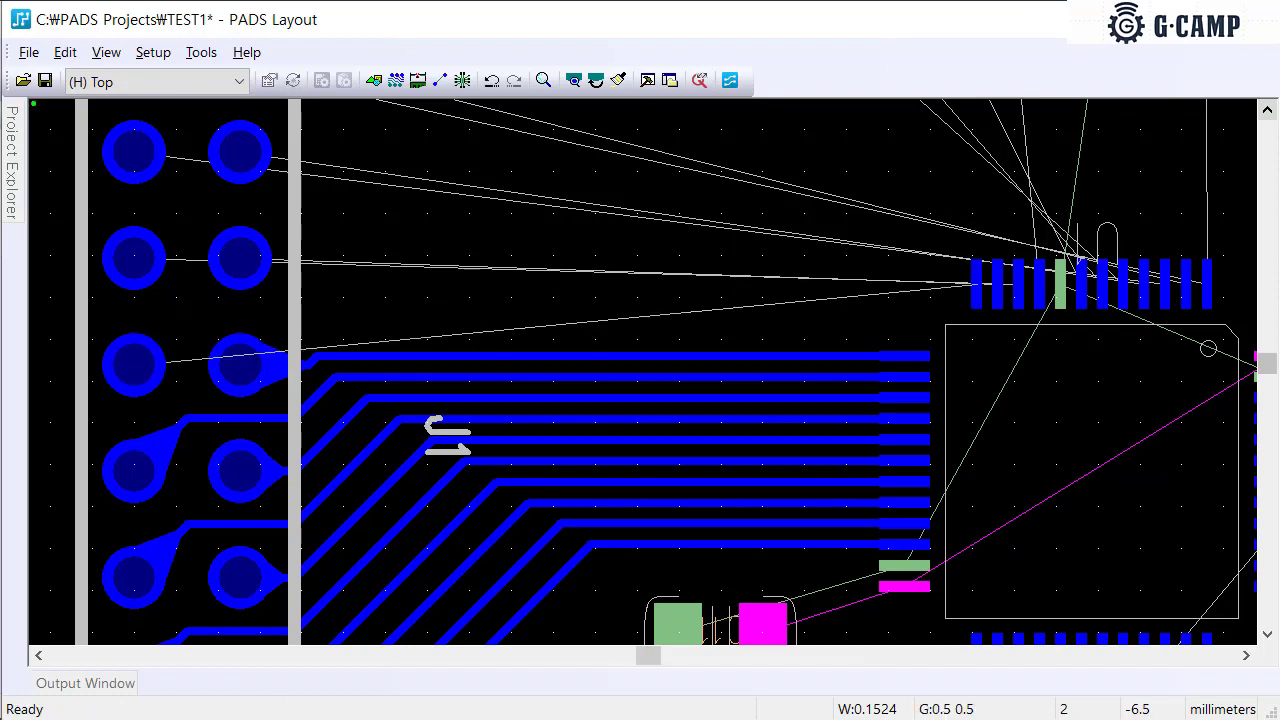
In the default clearance design rules, set the recommended trace width to 0.2 and the maximum to 0.5 mm
click(156, 58)
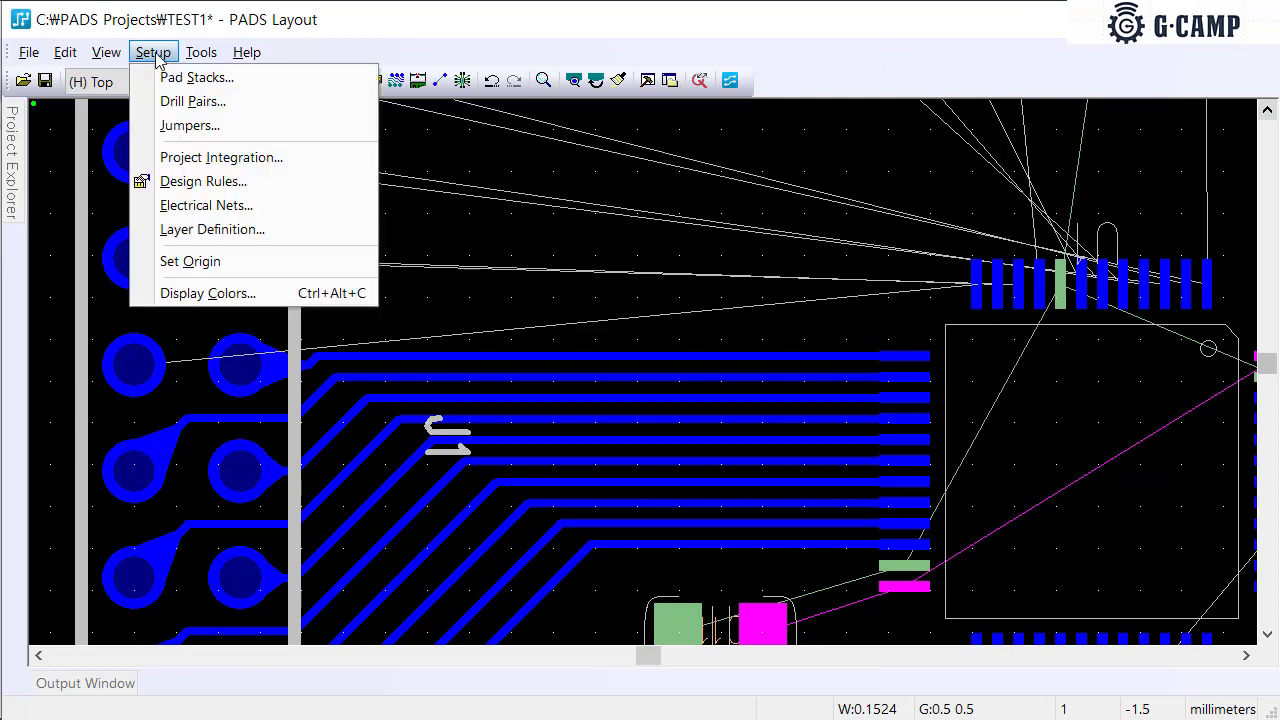
click(196, 182)
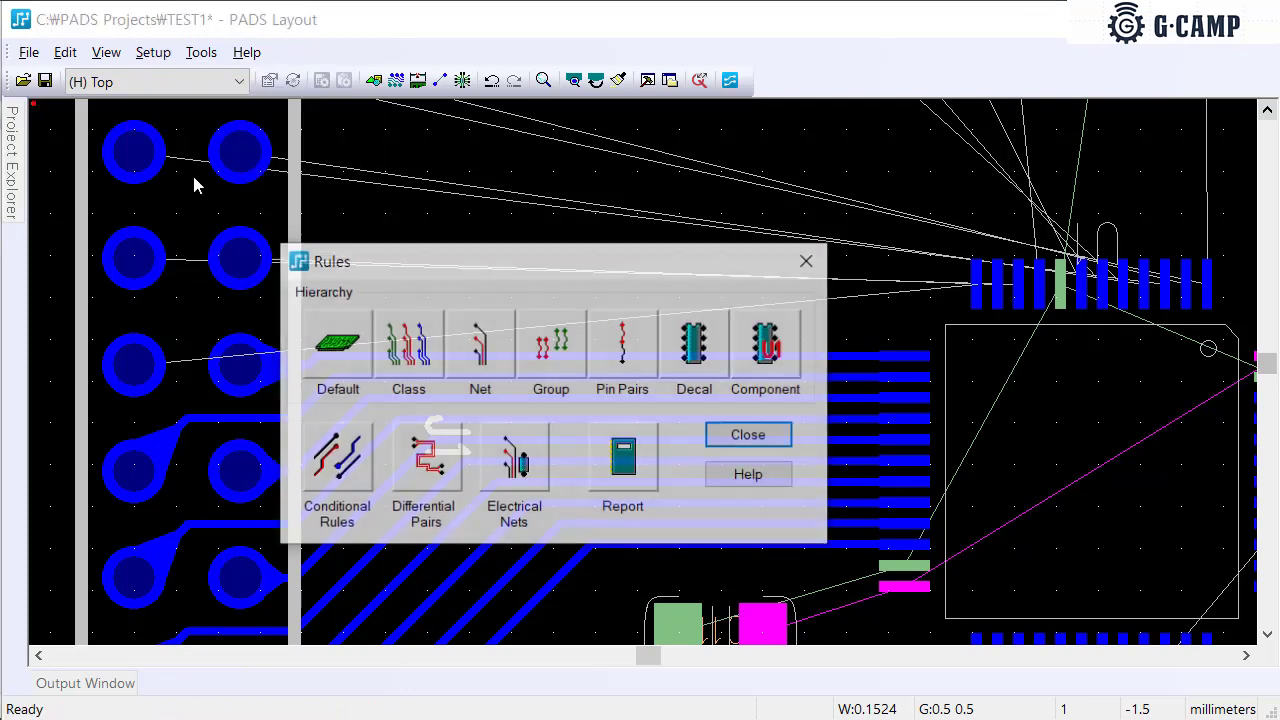
click(355, 365)
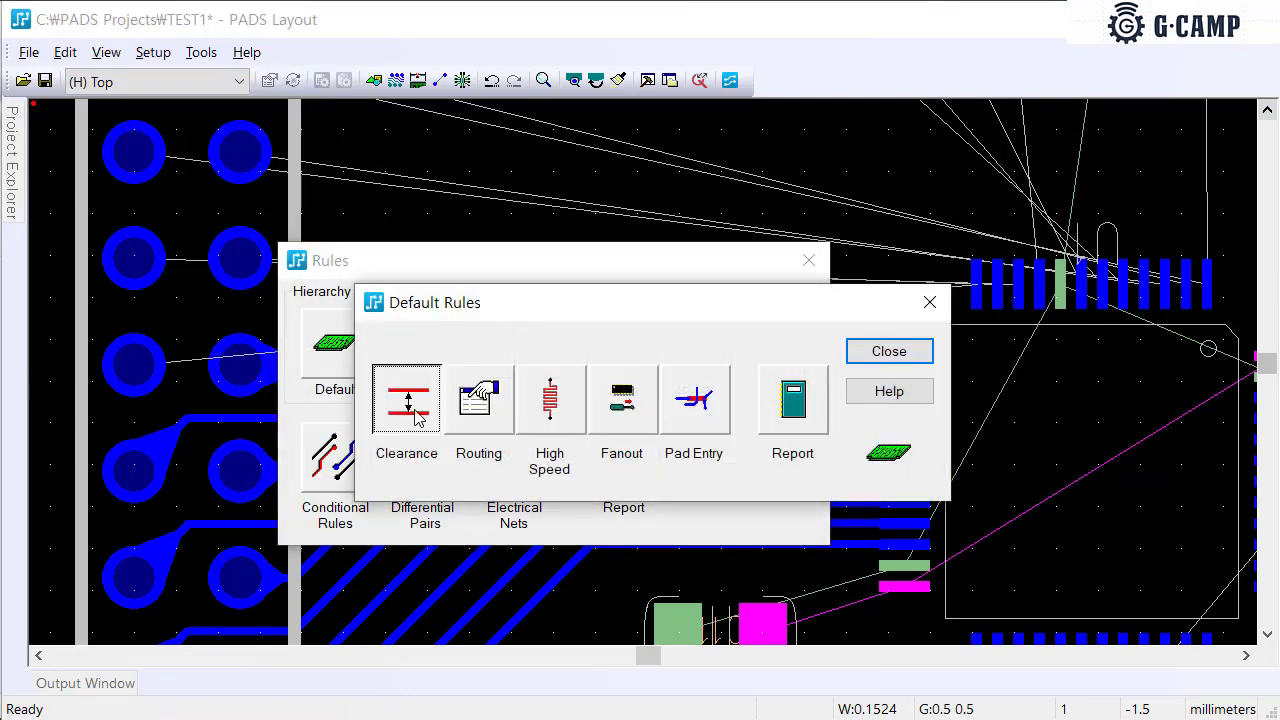
click(412, 410)
double_click(729, 285)
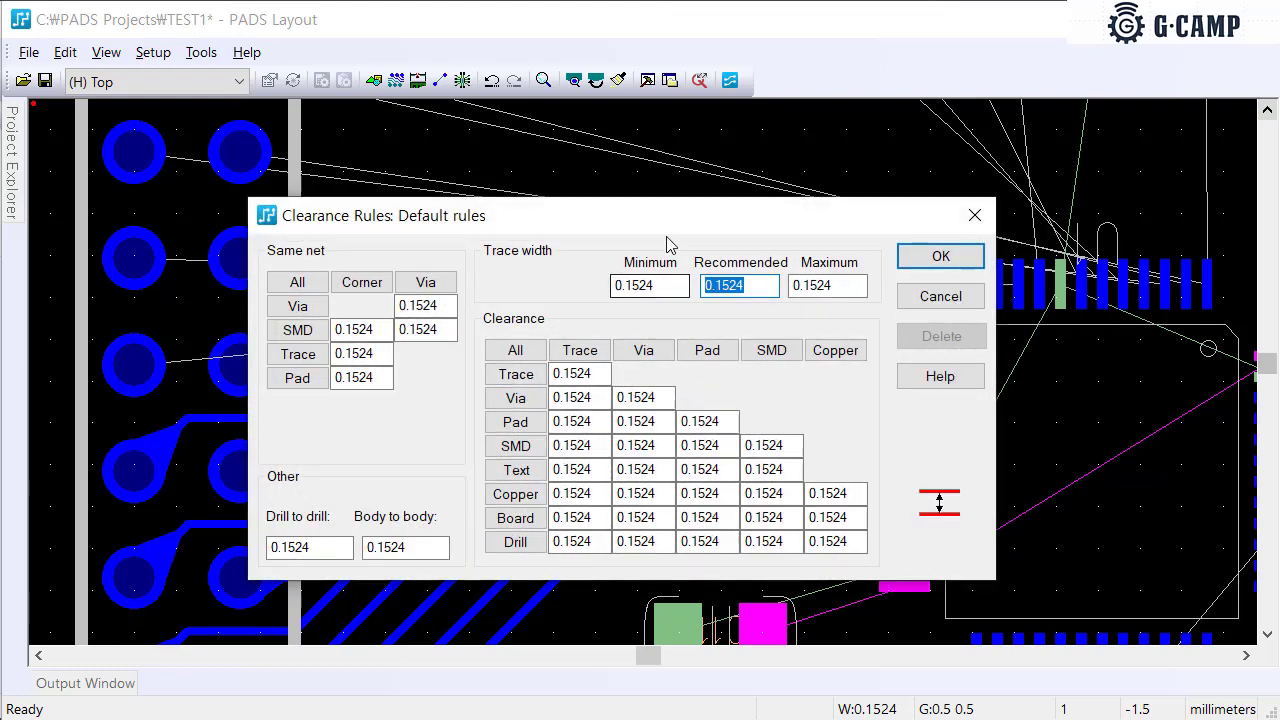
drag(643, 221, 798, 203)
text(0)
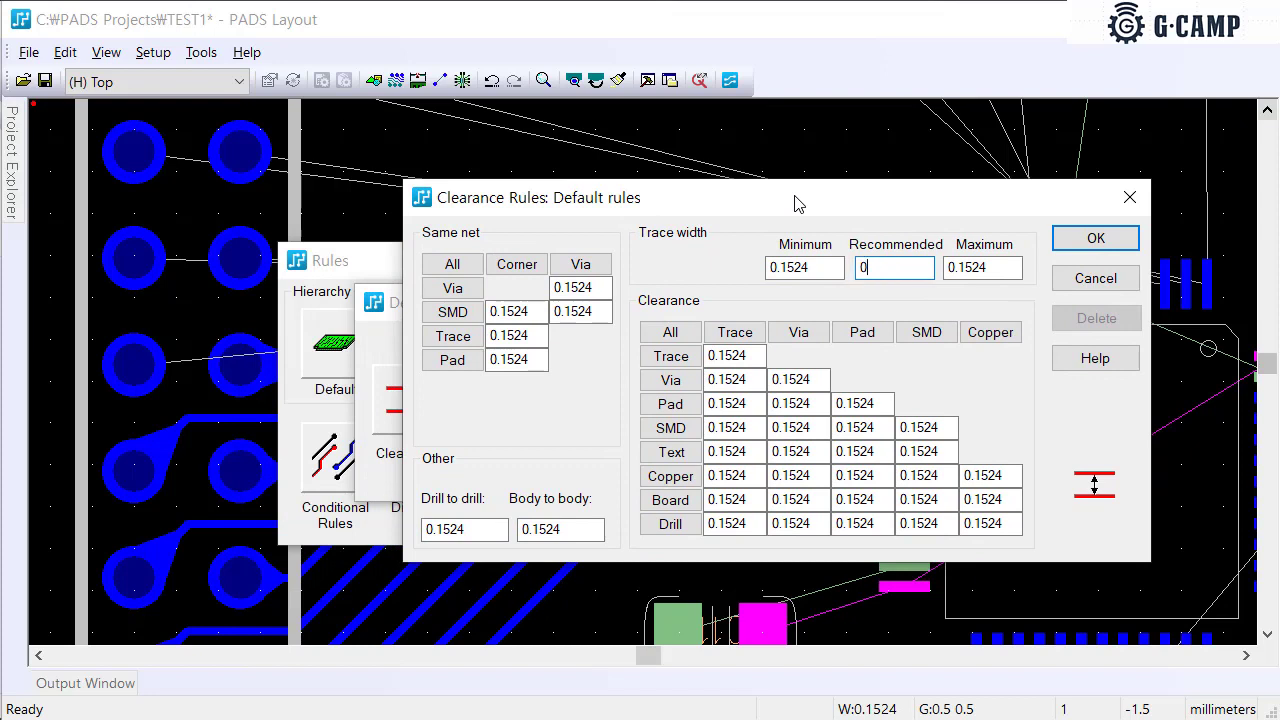
text(.2)
key(Tab)
text(0)
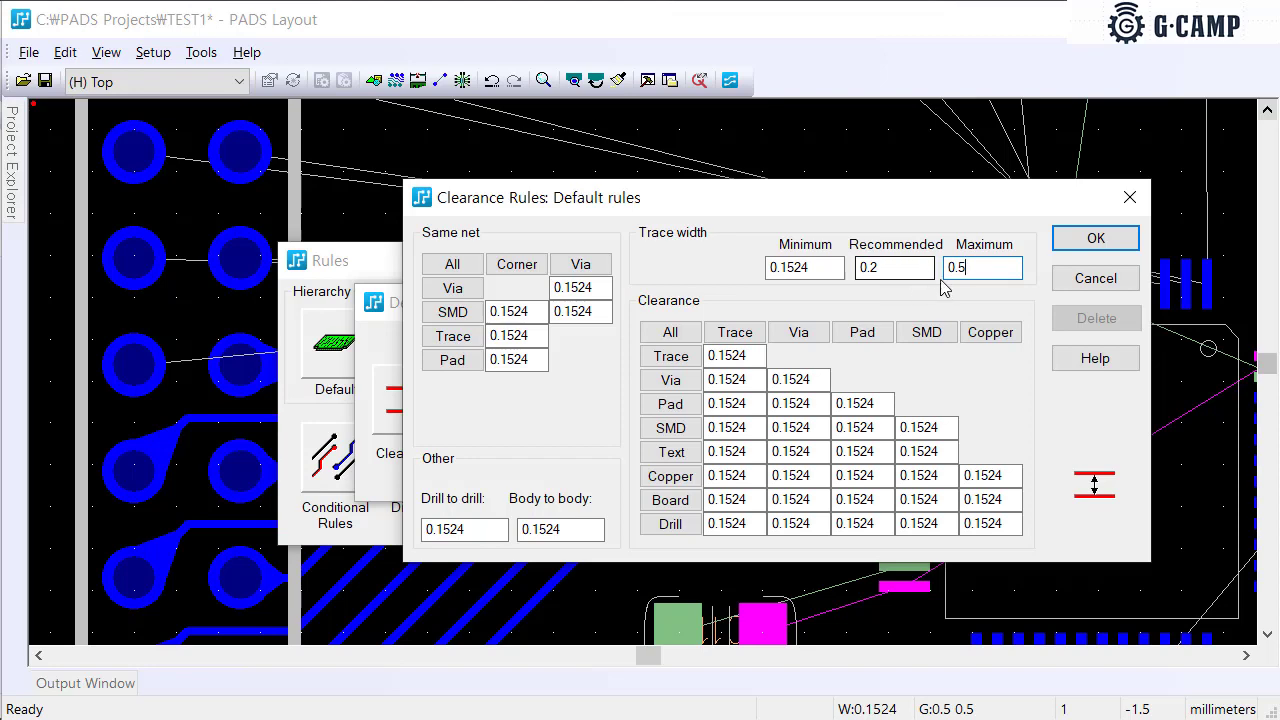
text(.5)
click(1080, 247)
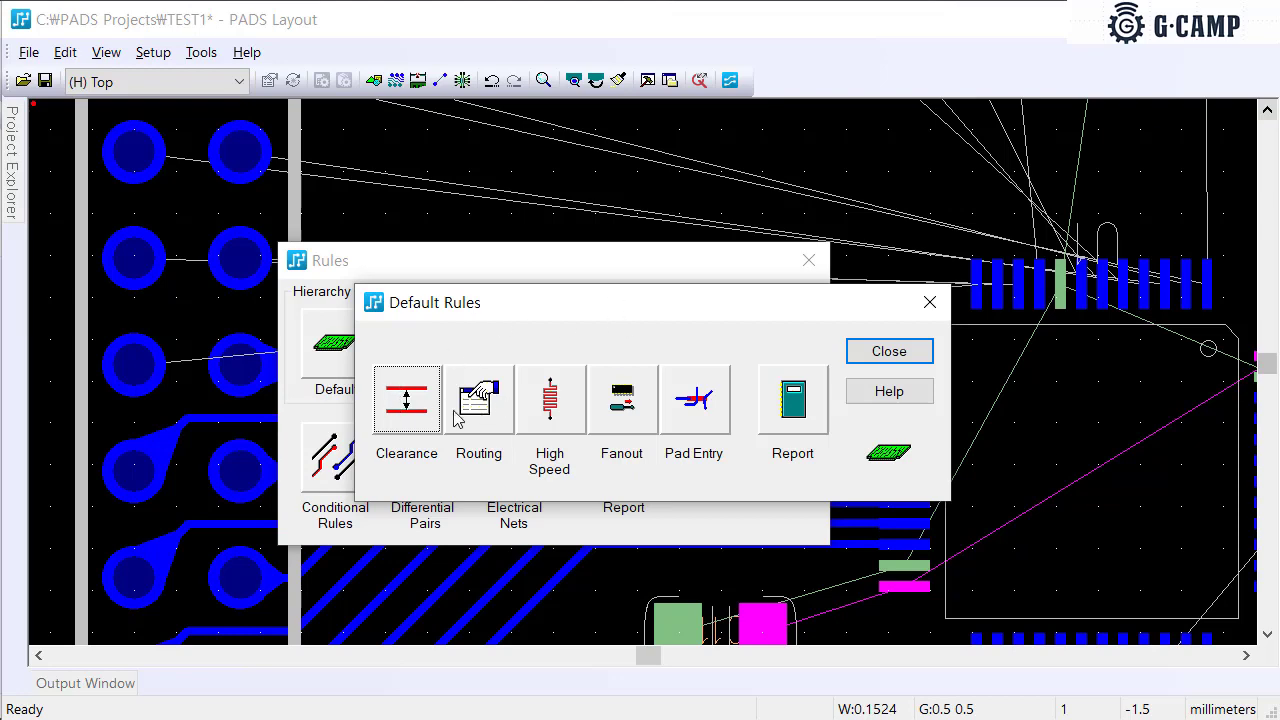
click(889, 351)
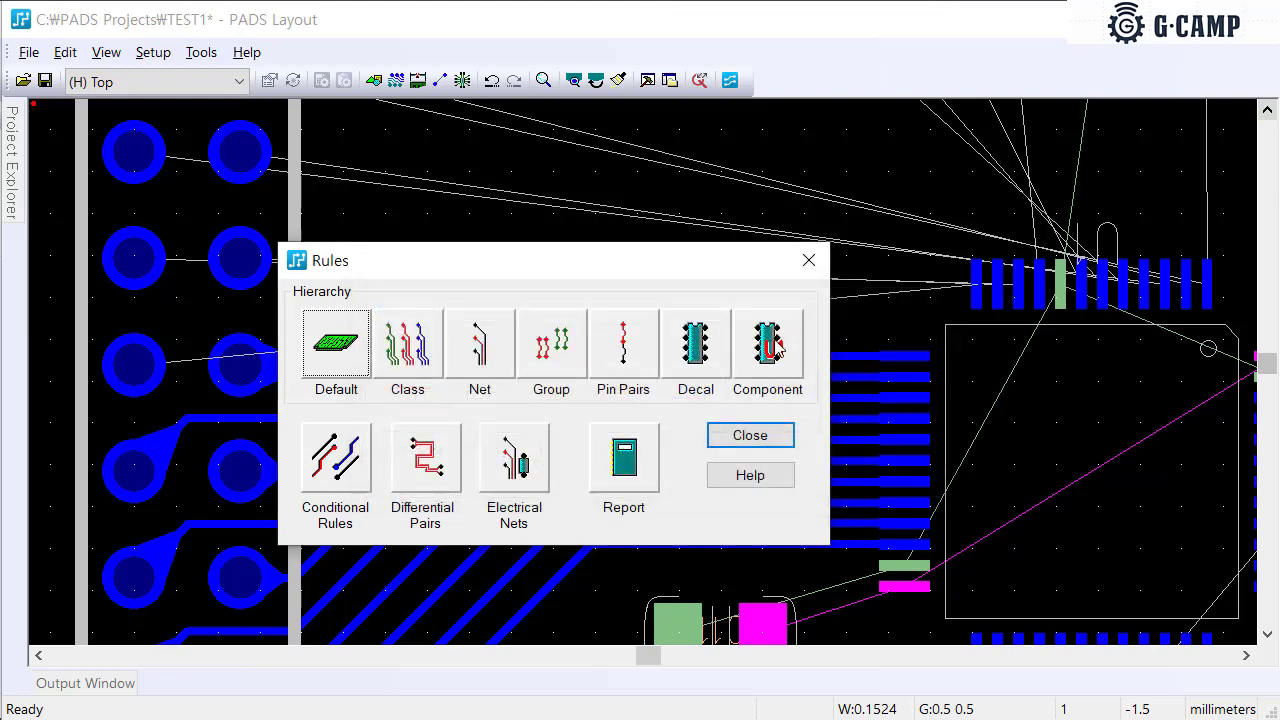
click(745, 435)
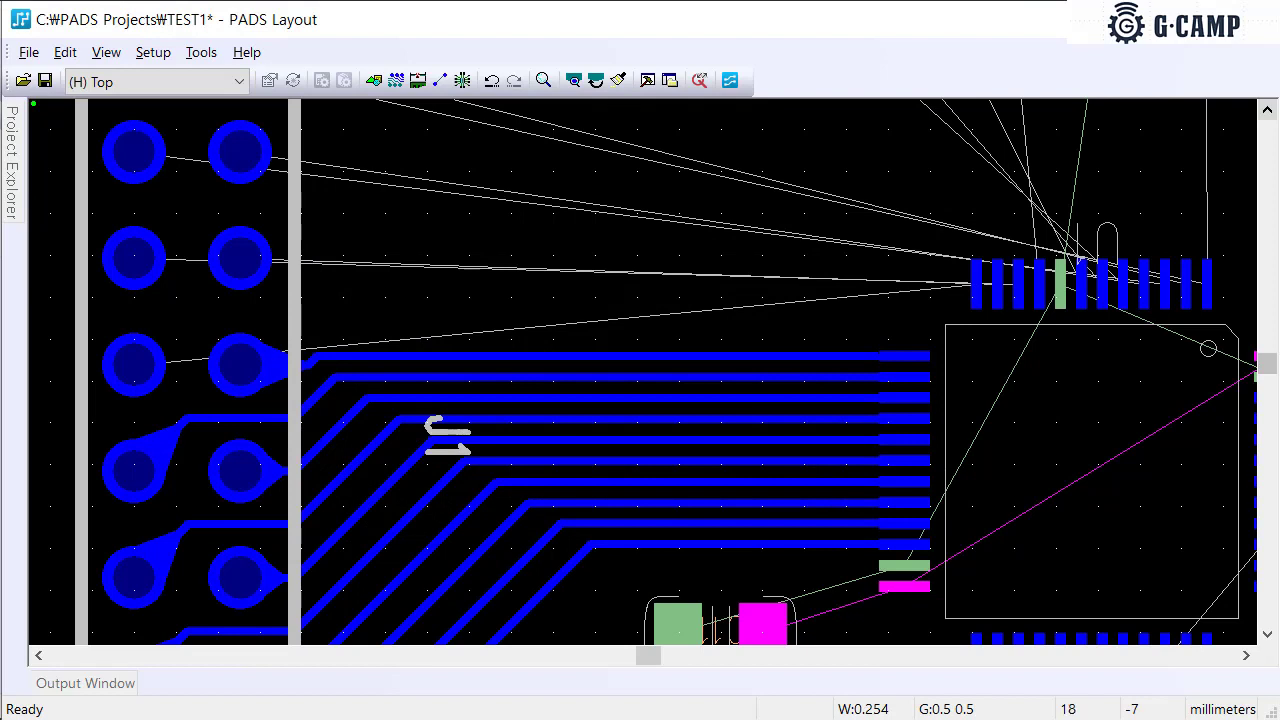
Route the PA2 connection on the top layer from pin U1.12 to pad J1.7 with a 0.2 mm trace
key(F3)
click(162, 369)
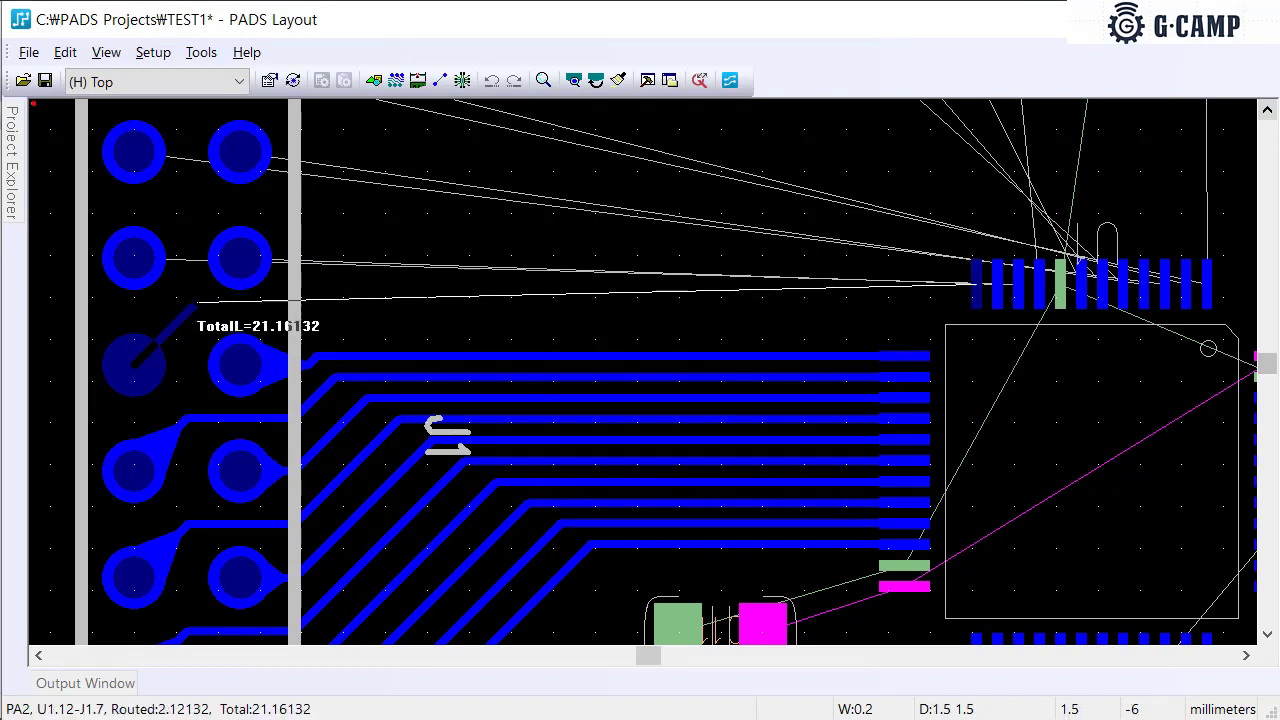
key(Escape)
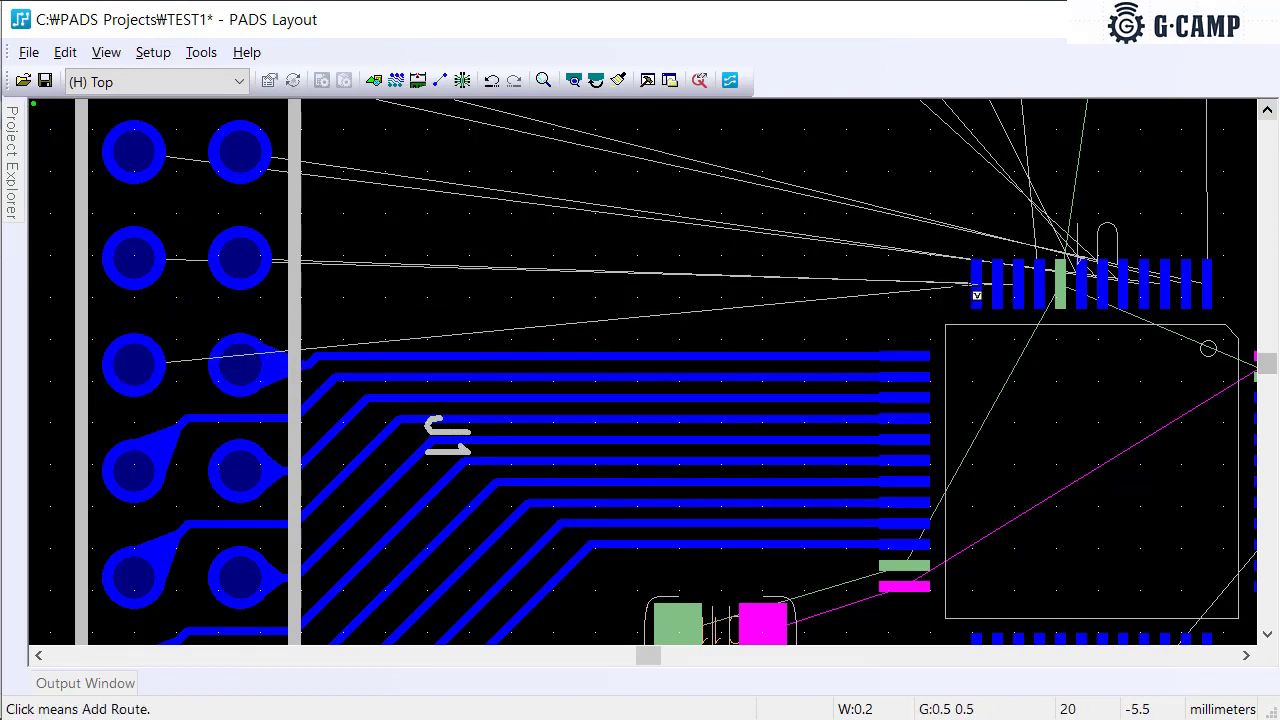
click(983, 290)
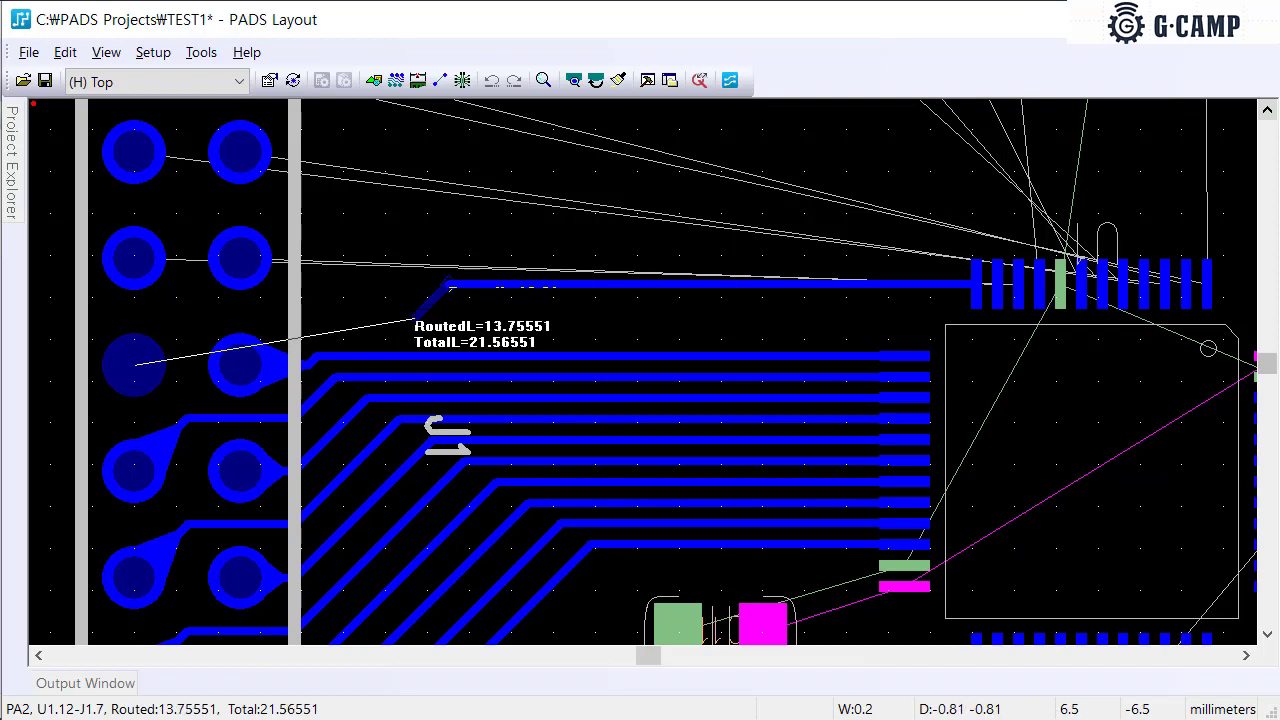
click(133, 362)
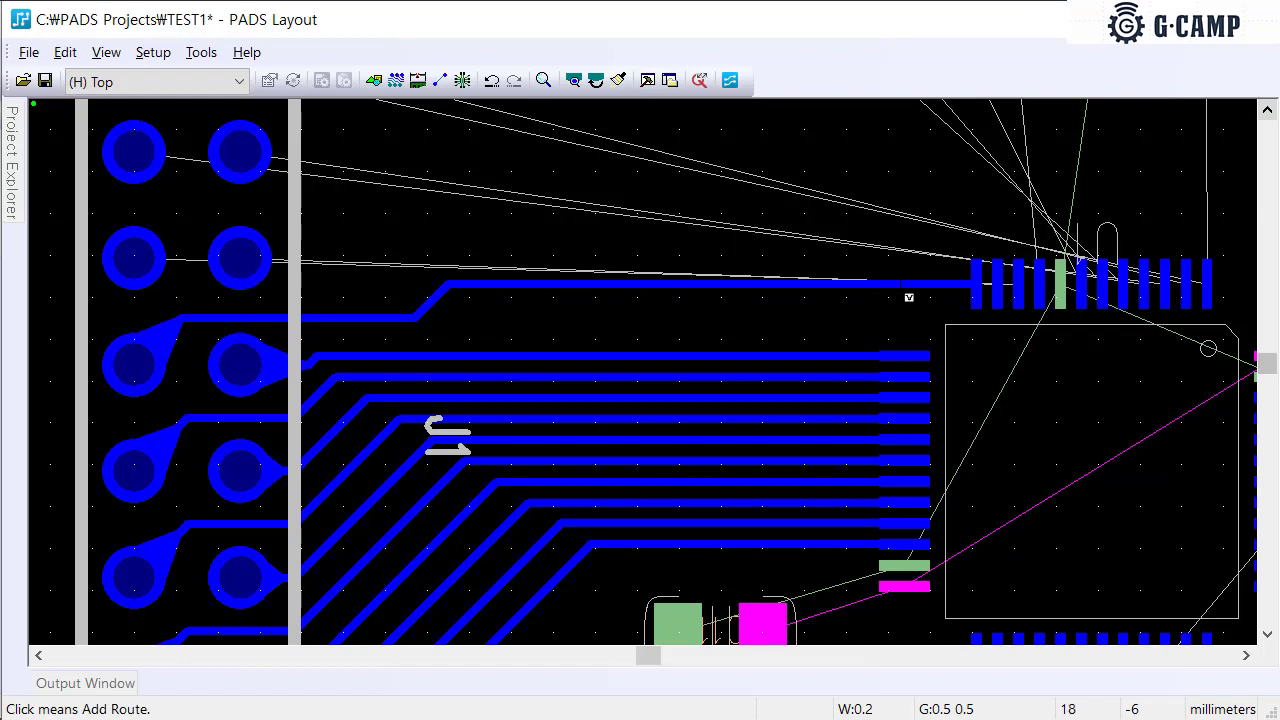
scroll(1004, 302, up, 2)
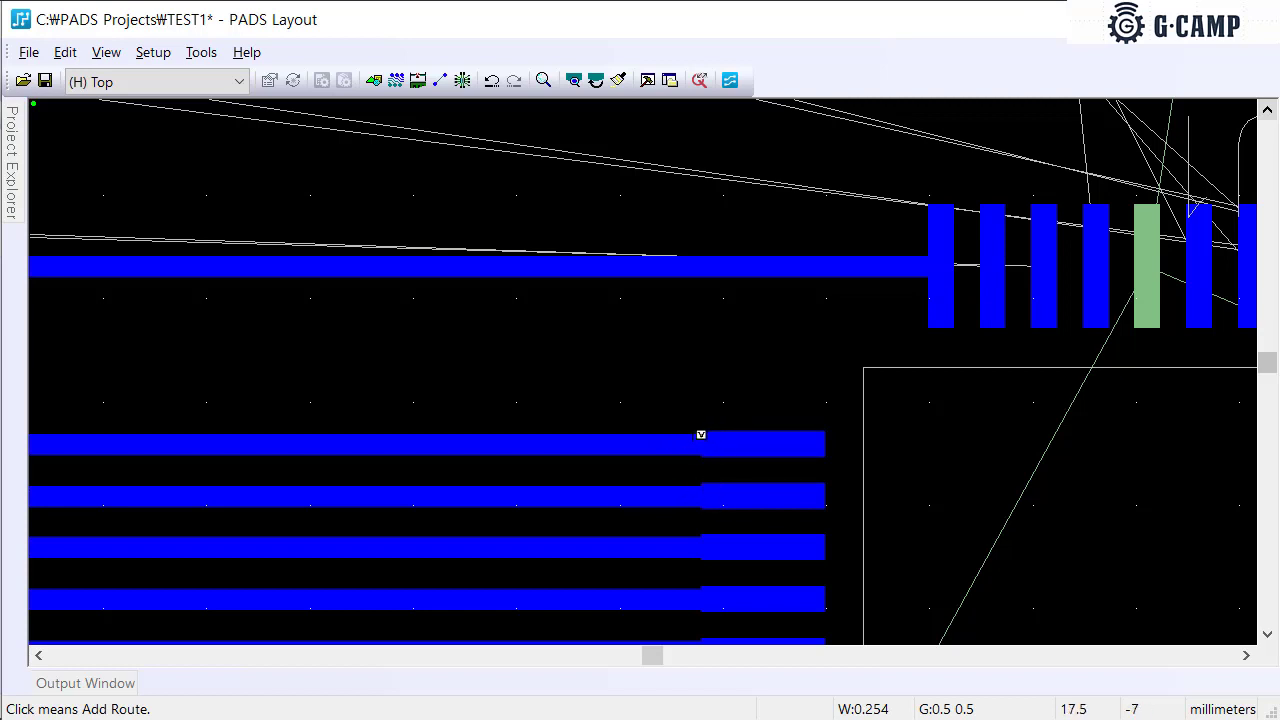
scroll(730, 428, down, 1)
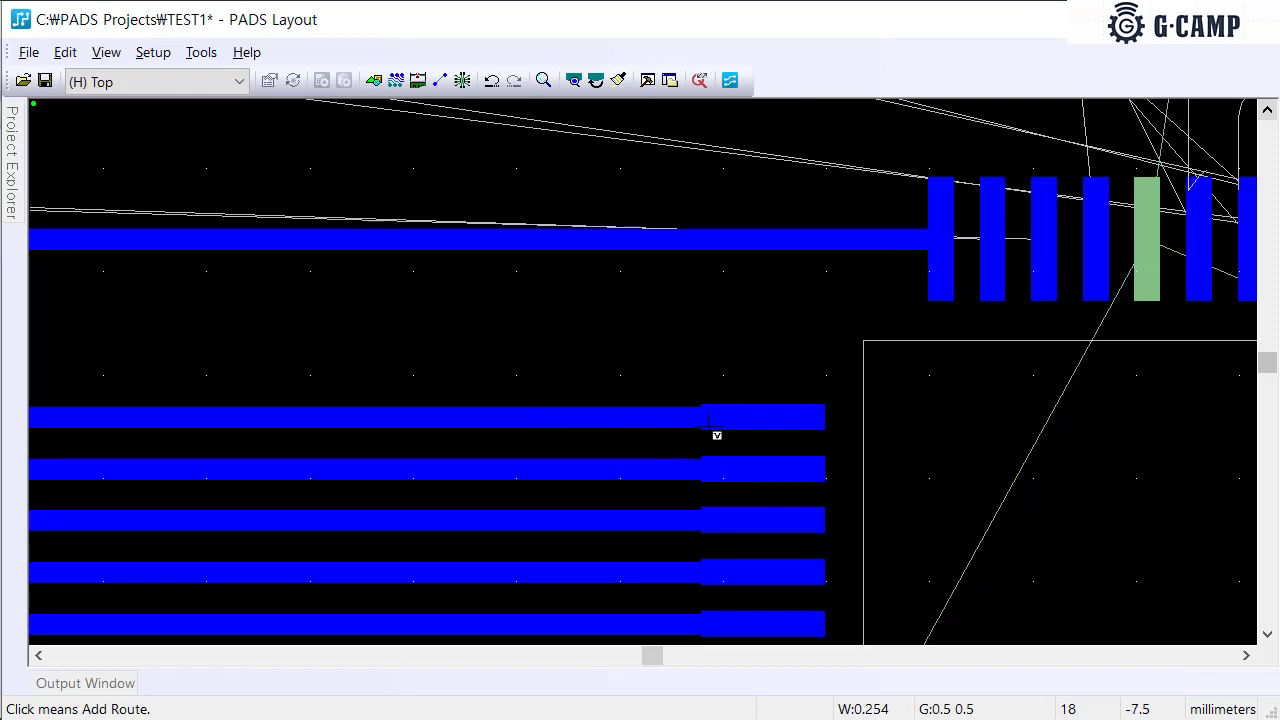
scroll(720, 415, down, 1)
ctrl+scroll(717, 417, down, 2)
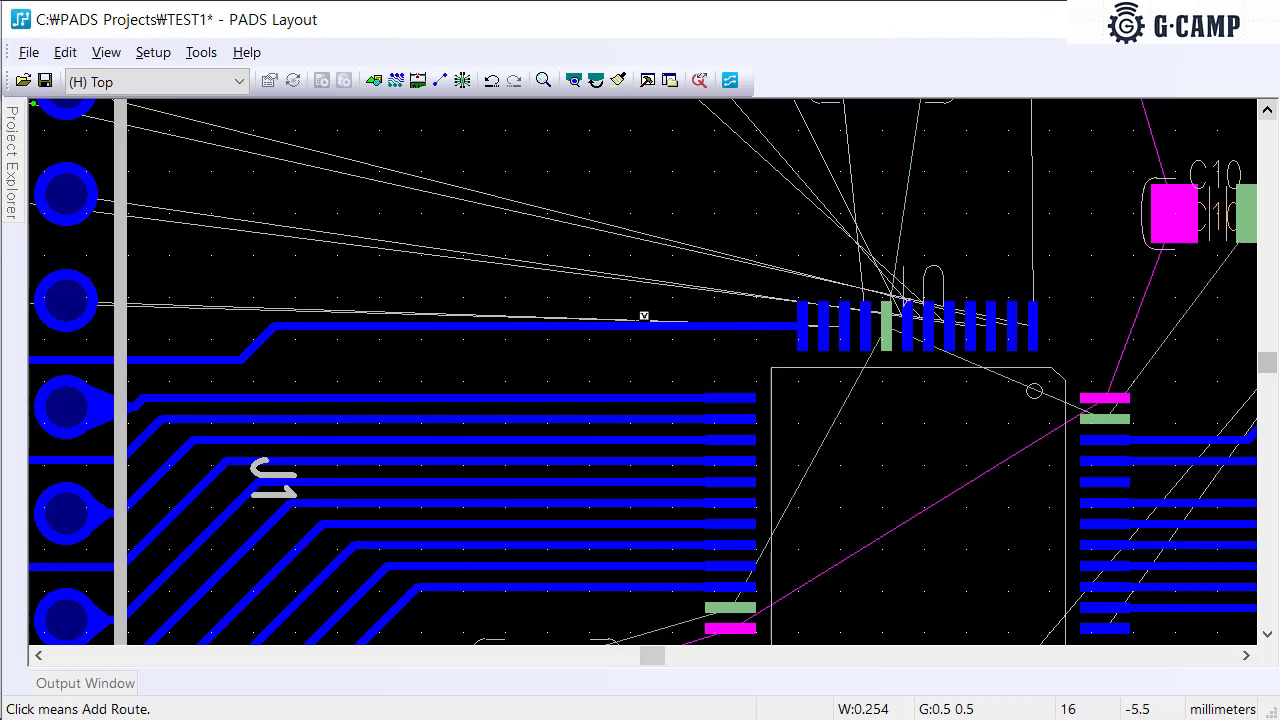
scroll(700, 320, down, 1)
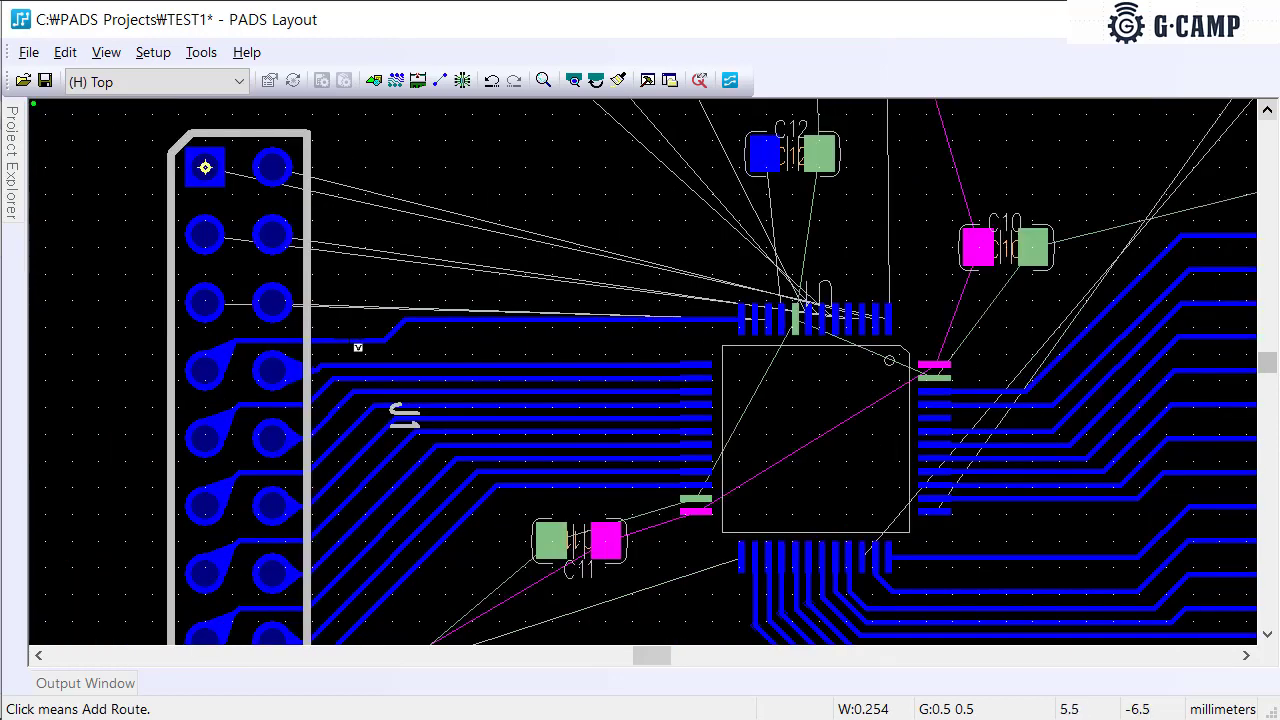
scroll(291, 355, up, 2)
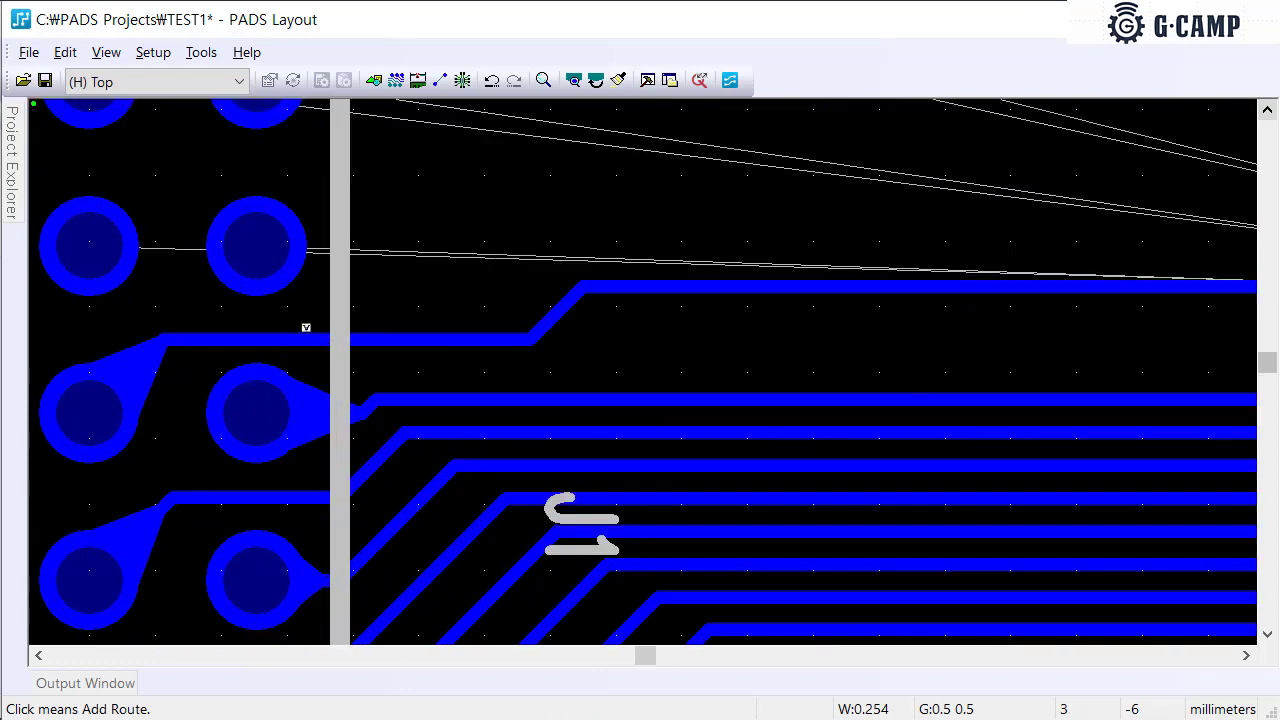
Change the design units to Mils in the global options
text(gd)
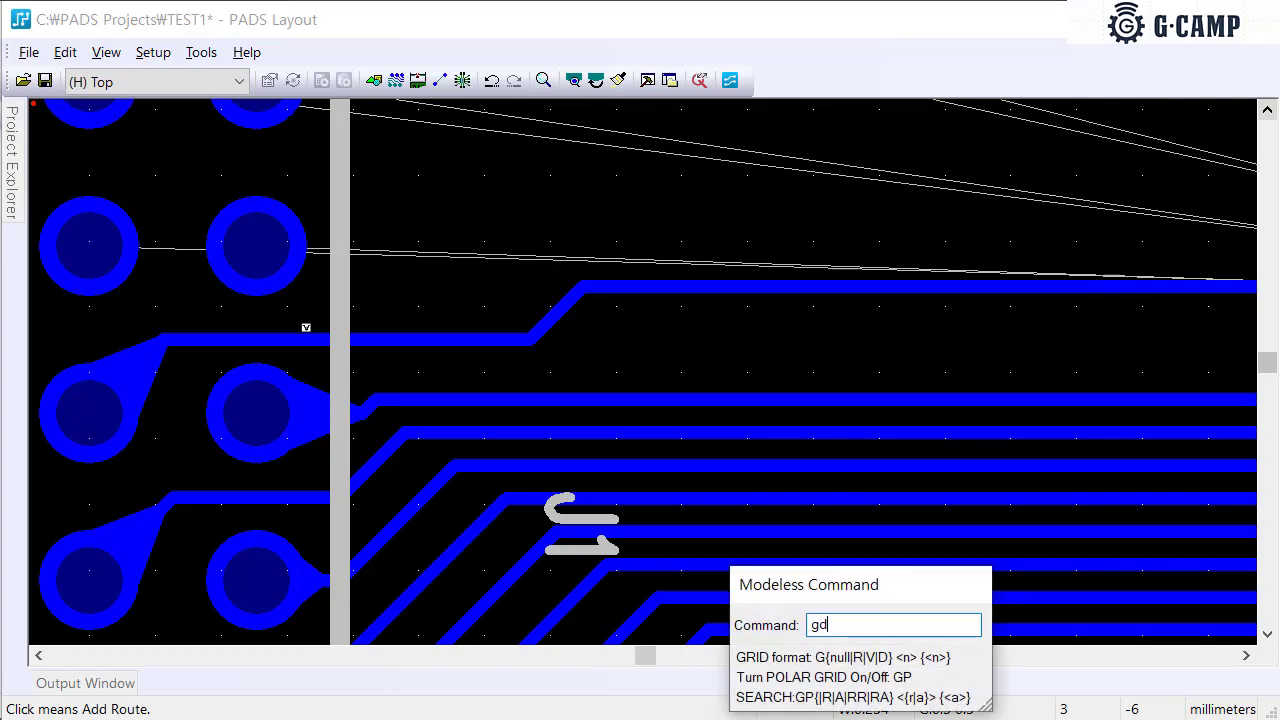
key(Return)
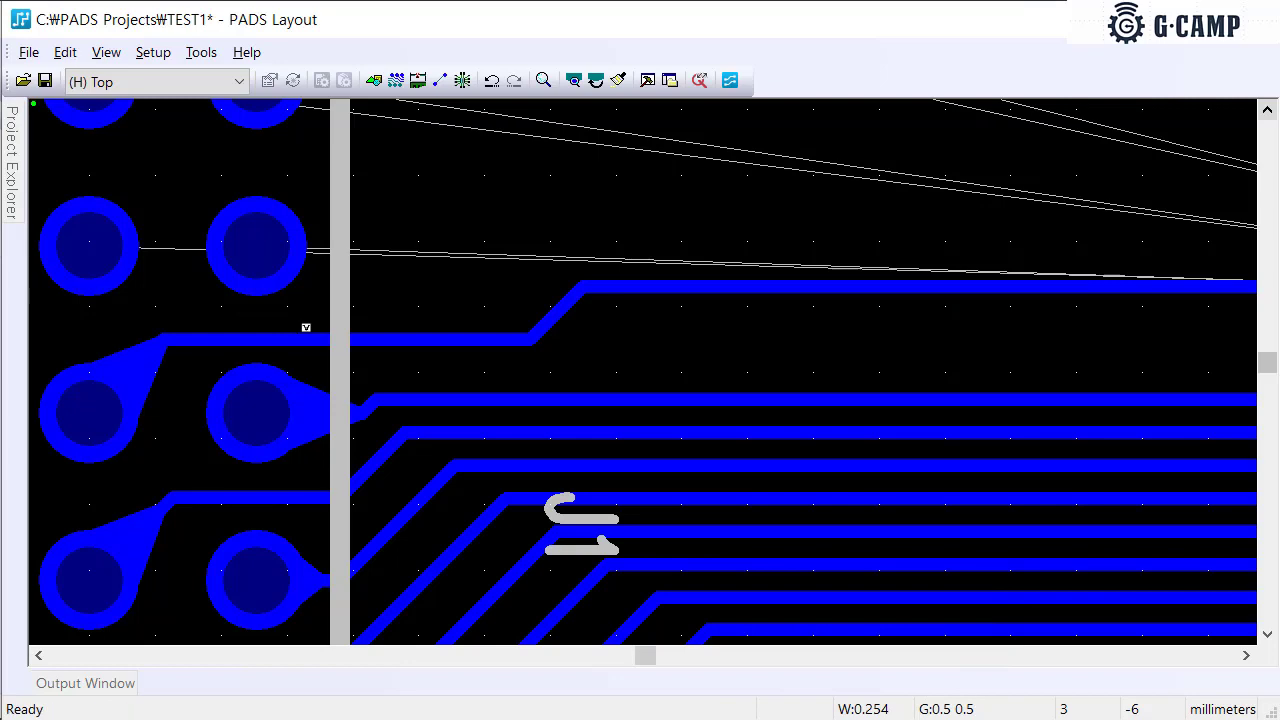
key(ctrl+Return)
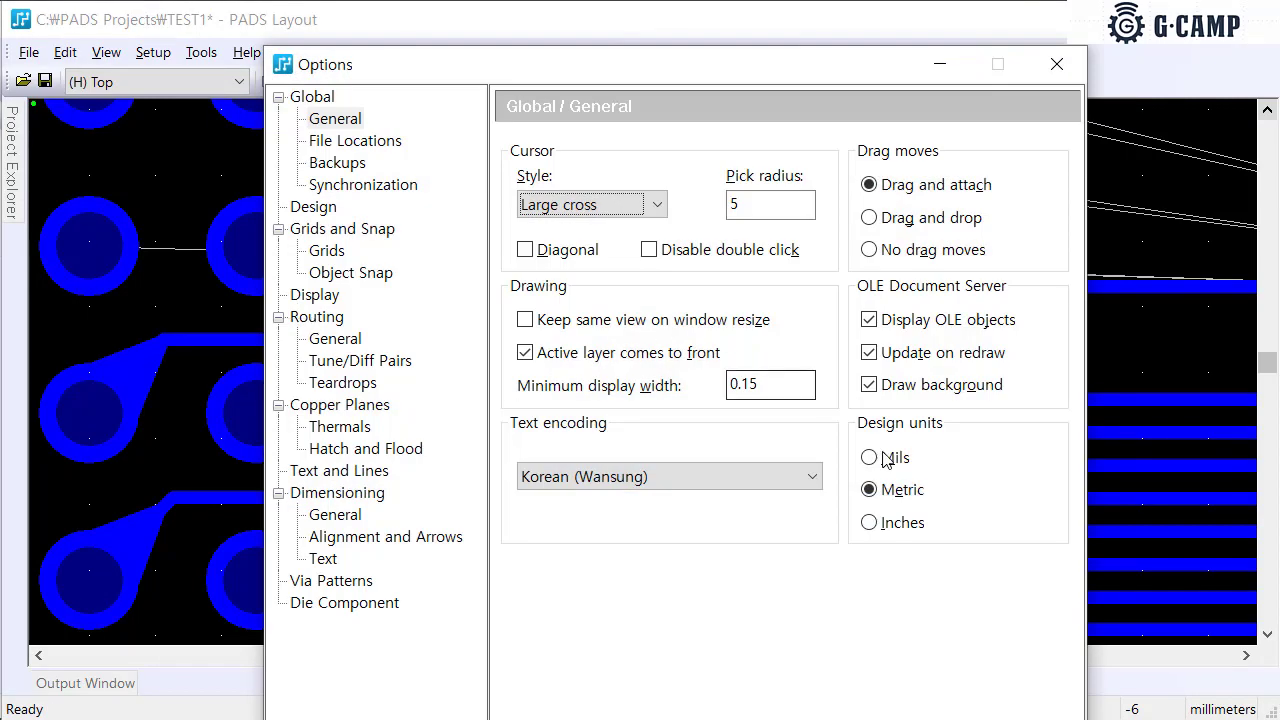
click(870, 457)
key(Return)
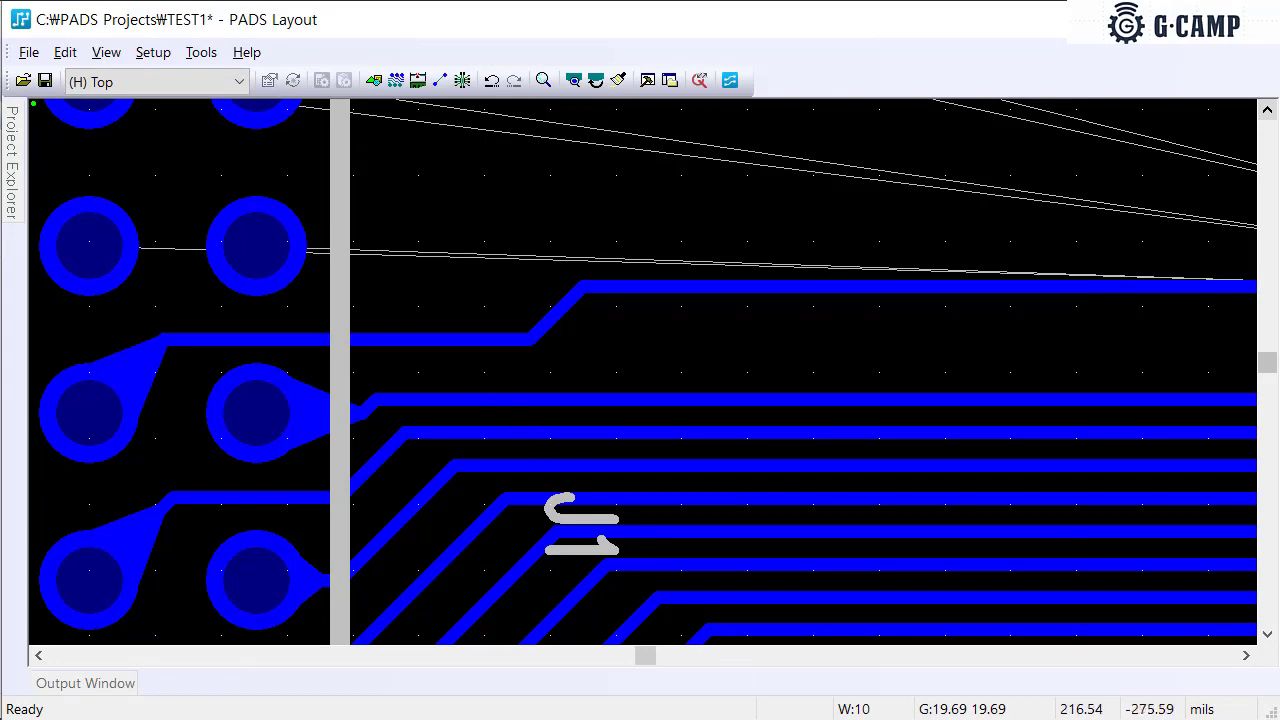
scroll(300, 320, down, 2)
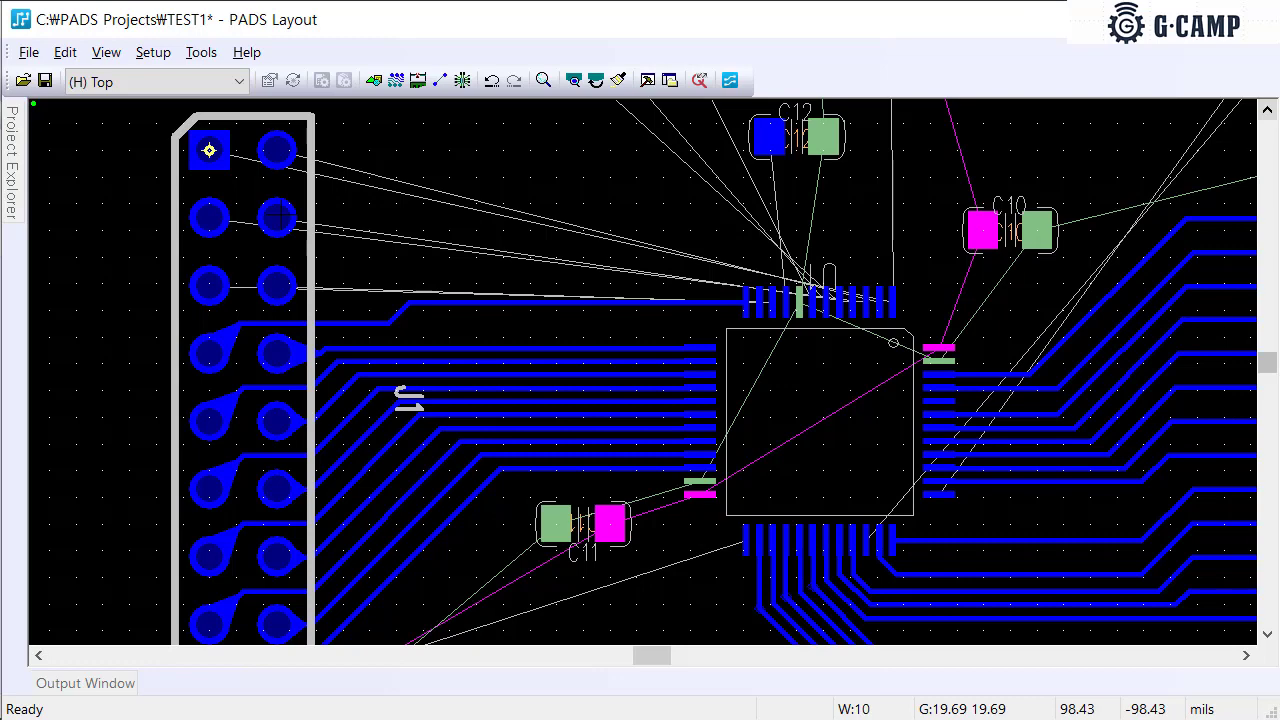
Set the display dot grid to 50 mils and the design and via grids to 12.5 mils
text(gd50)
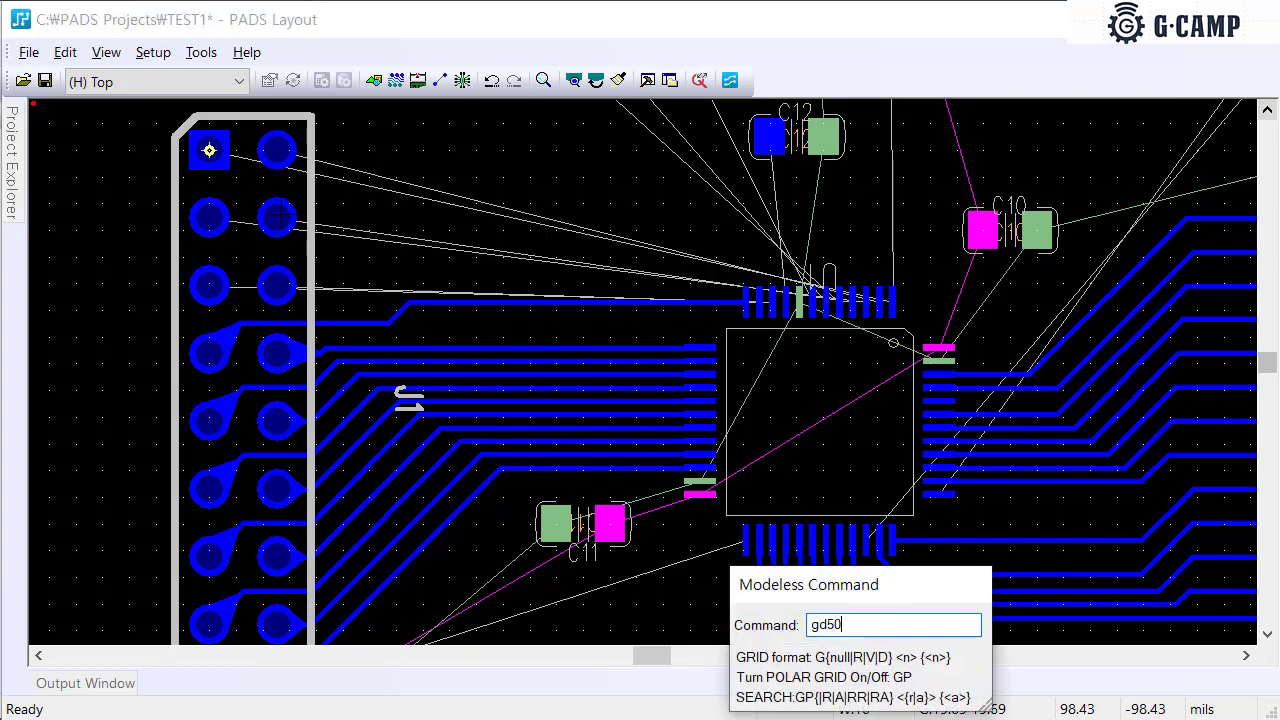
key(Return)
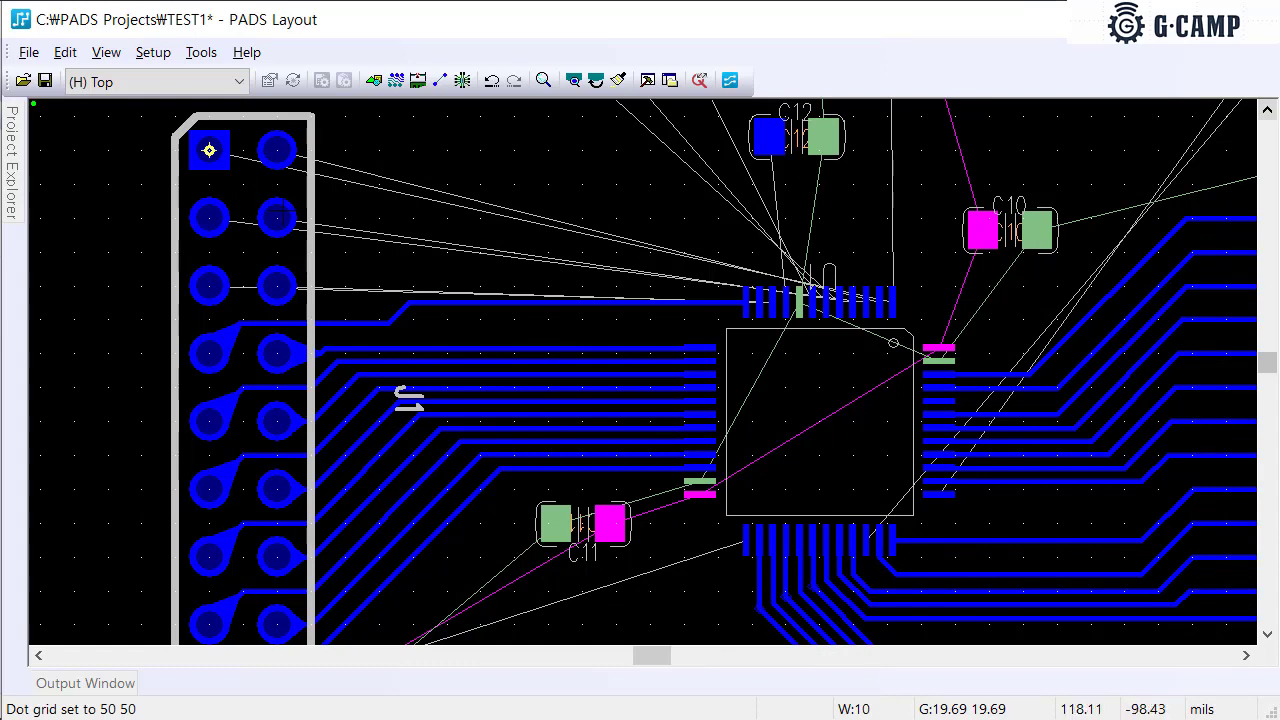
text(g1)
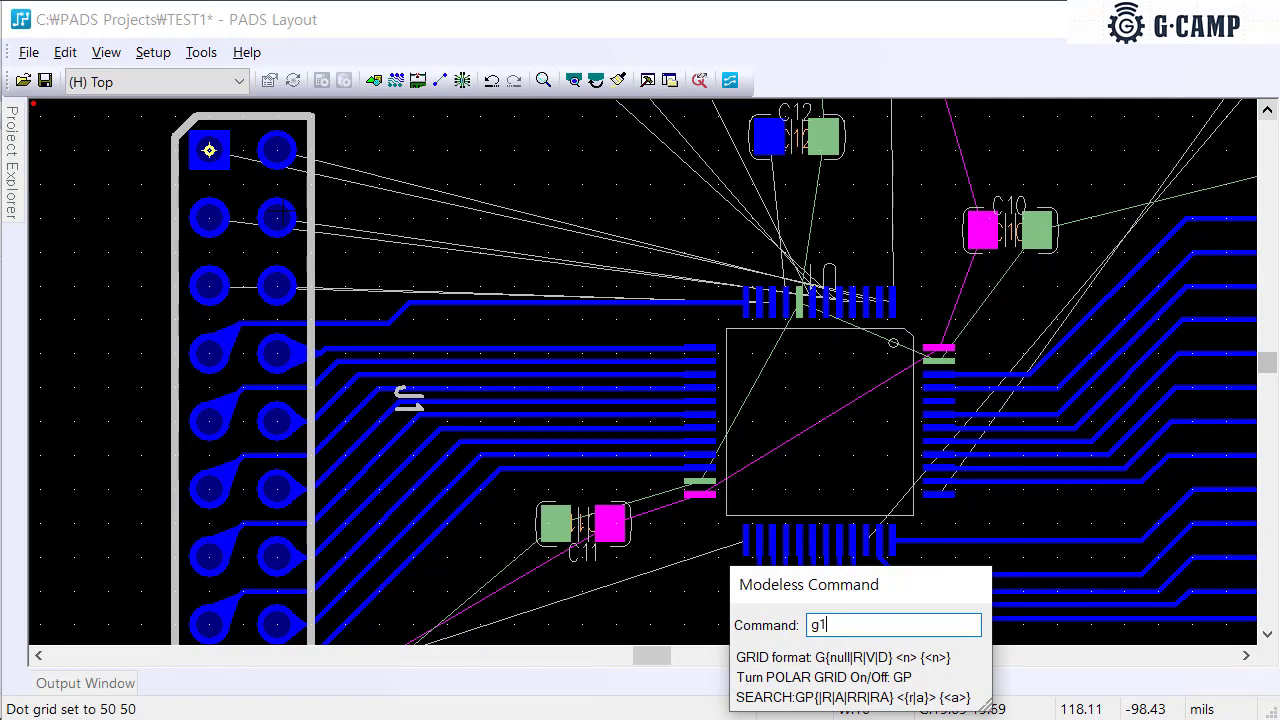
text(2.5)
key(Return)
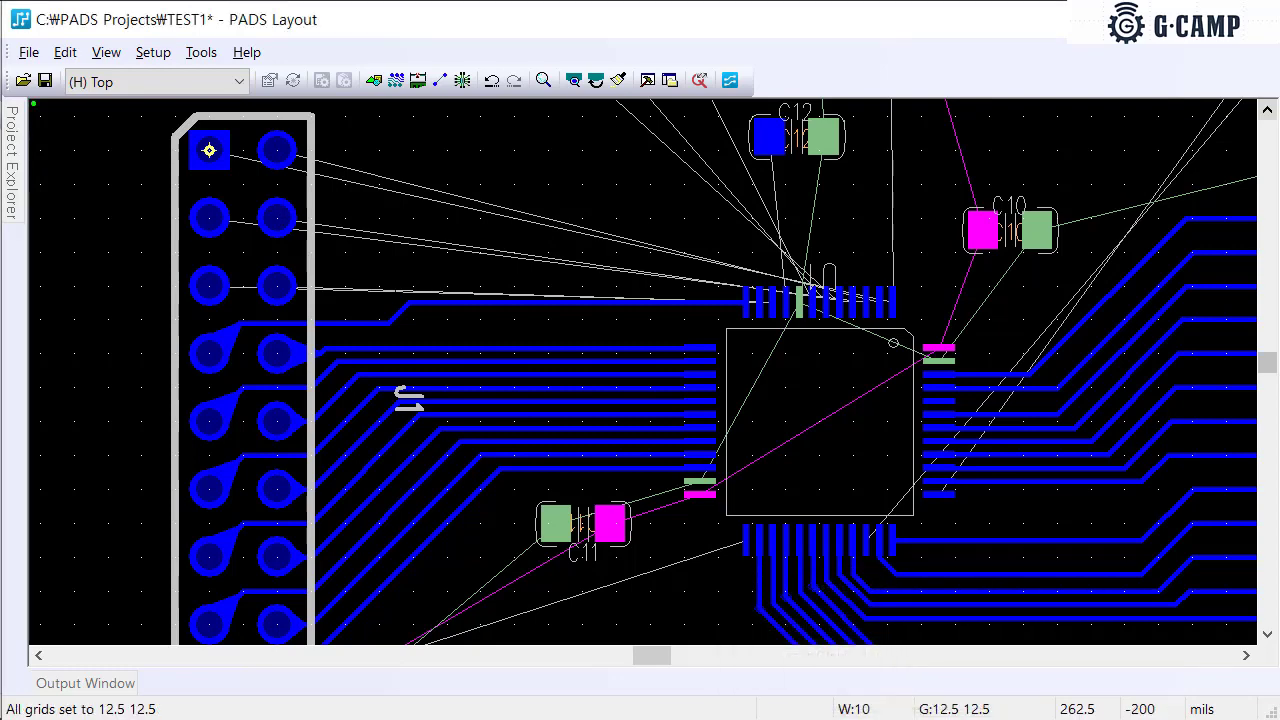
Route the PA1 connection on the top layer from pin U1.11 to pad J1.6 with a 7.87 mil trace
scroll(542, 319, up, 2)
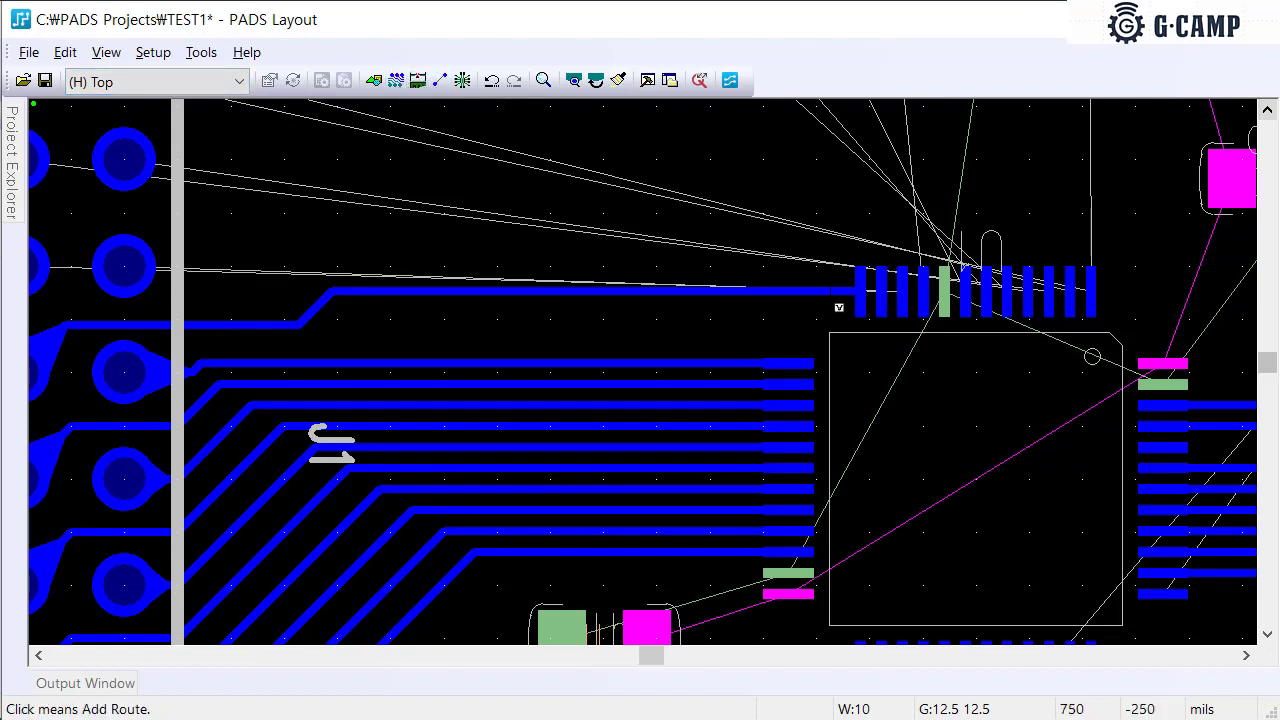
click(884, 267)
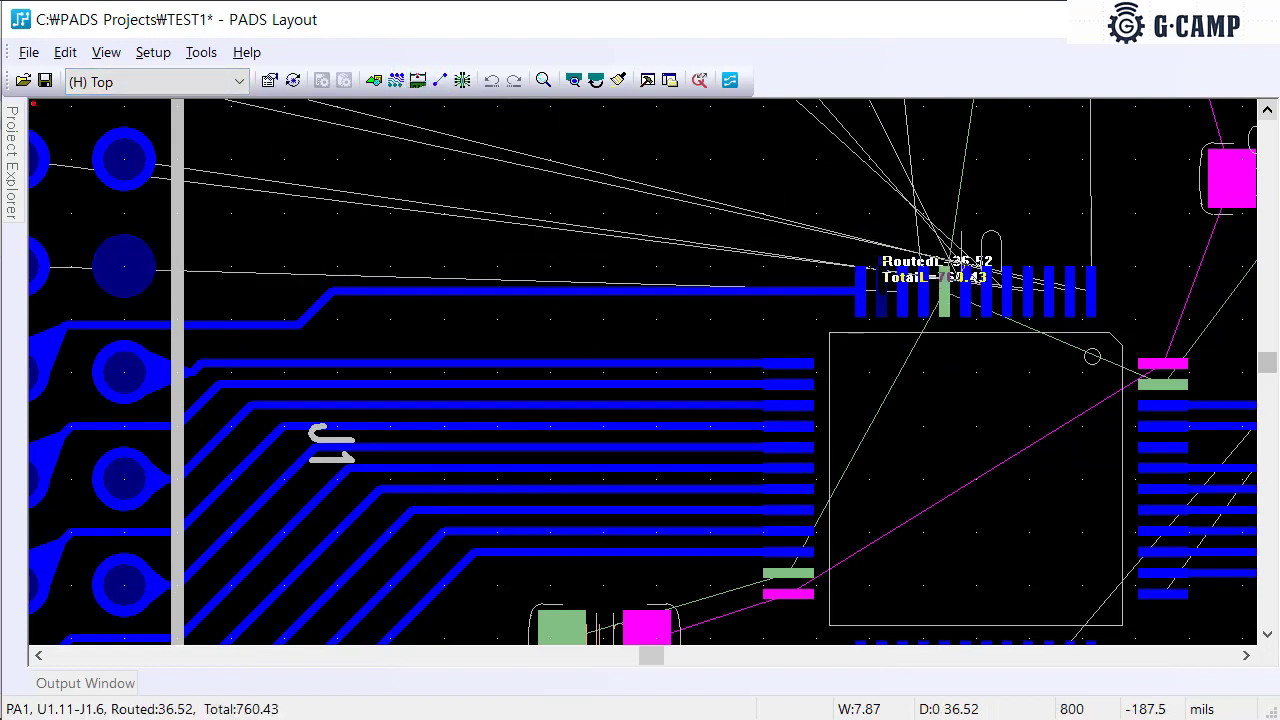
click(877, 249)
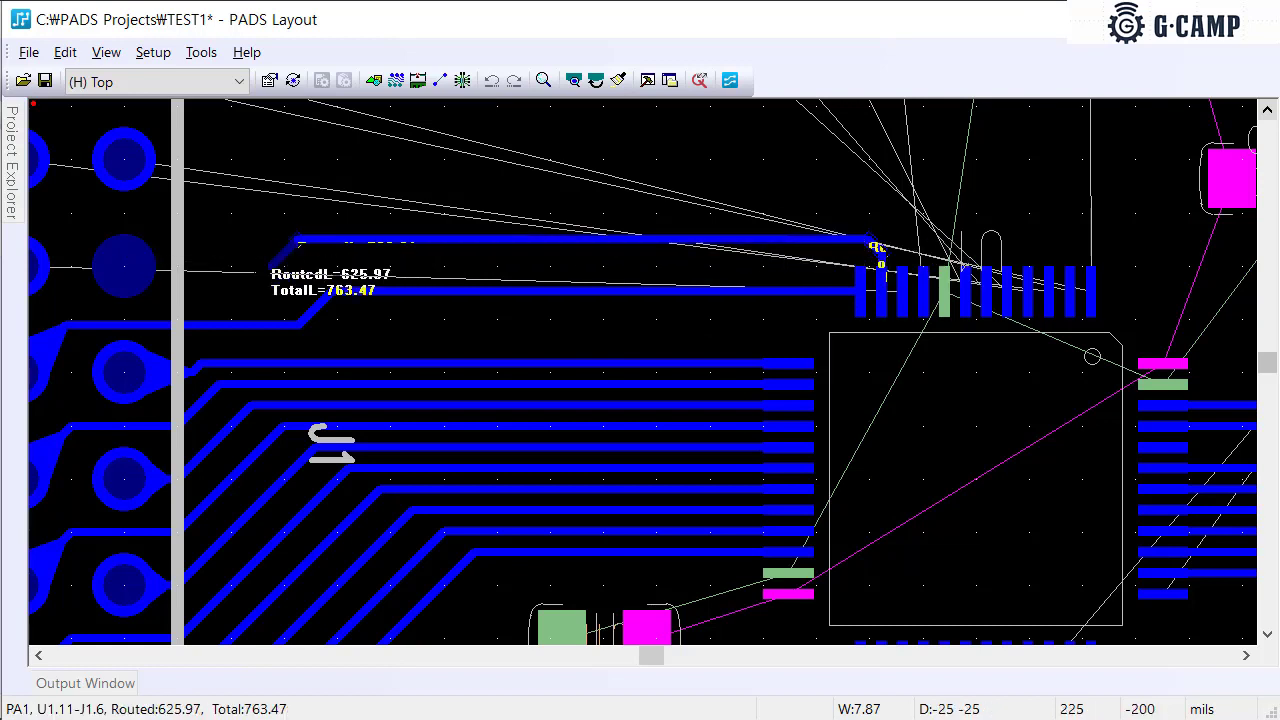
click(270, 262)
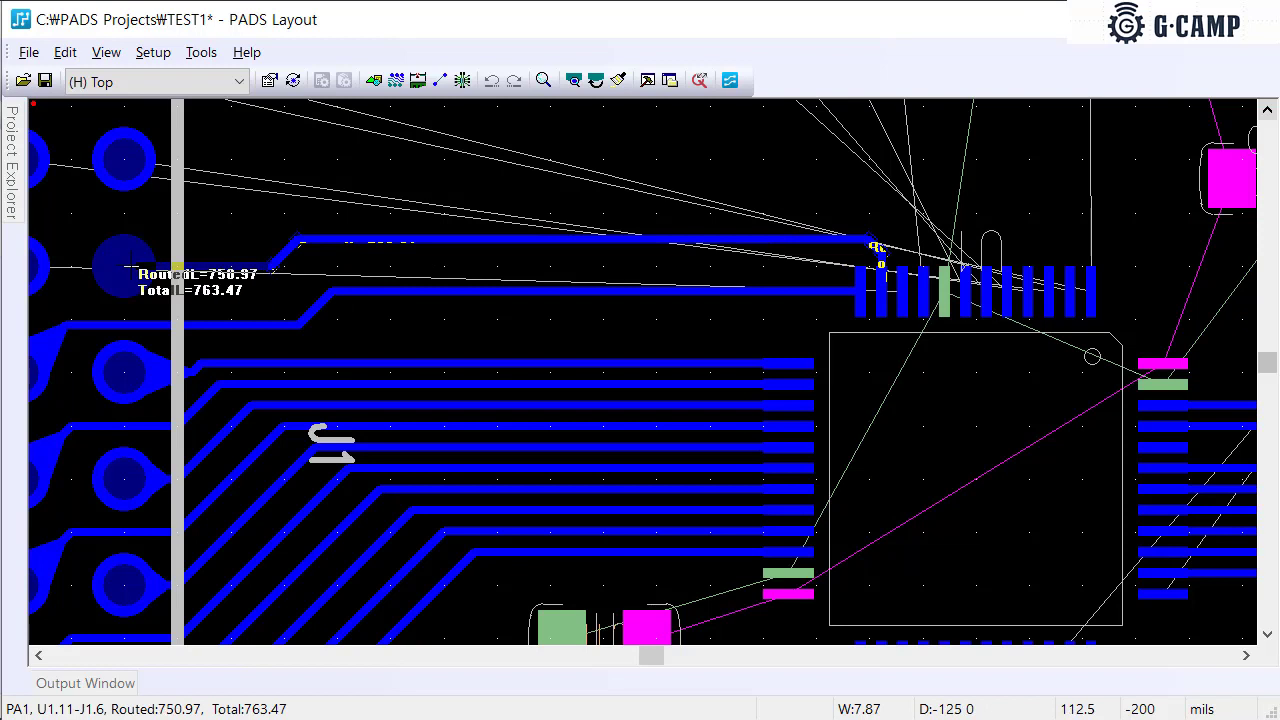
click(122, 259)
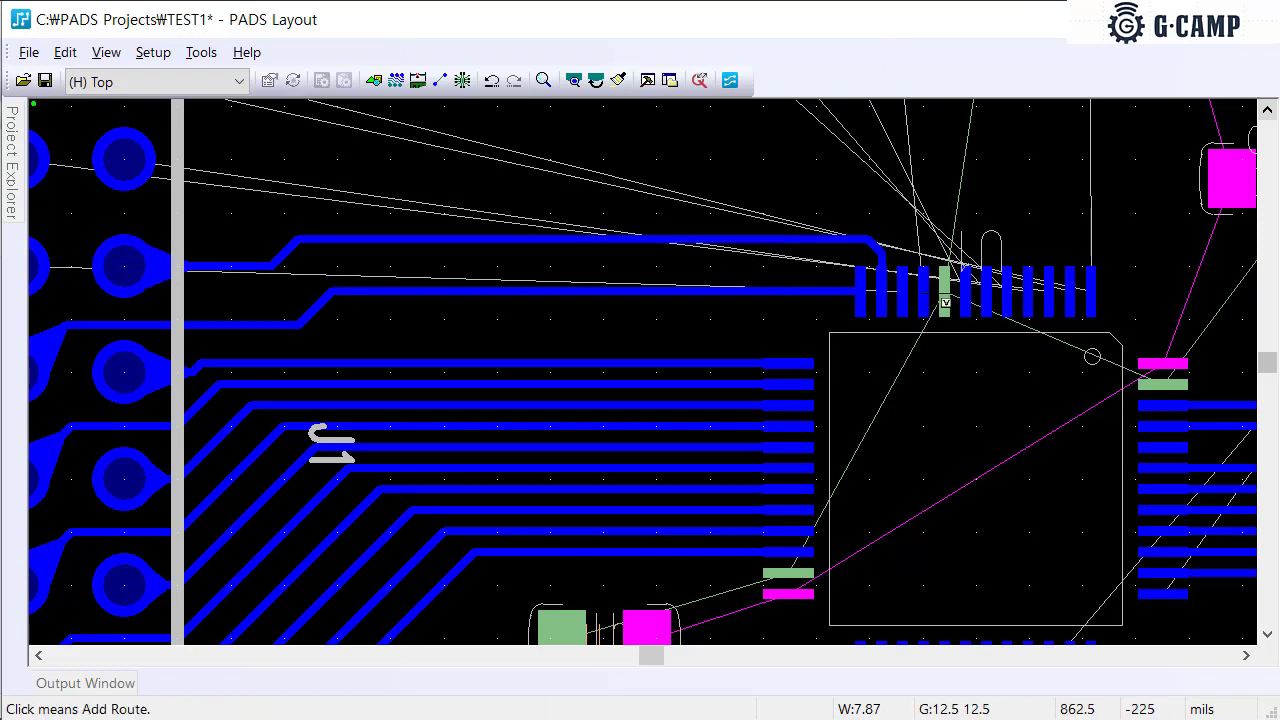
Route the PA0 connection on the top layer from pin U1.10 to pad J1.5, passing above the PA1 trace
click(909, 298)
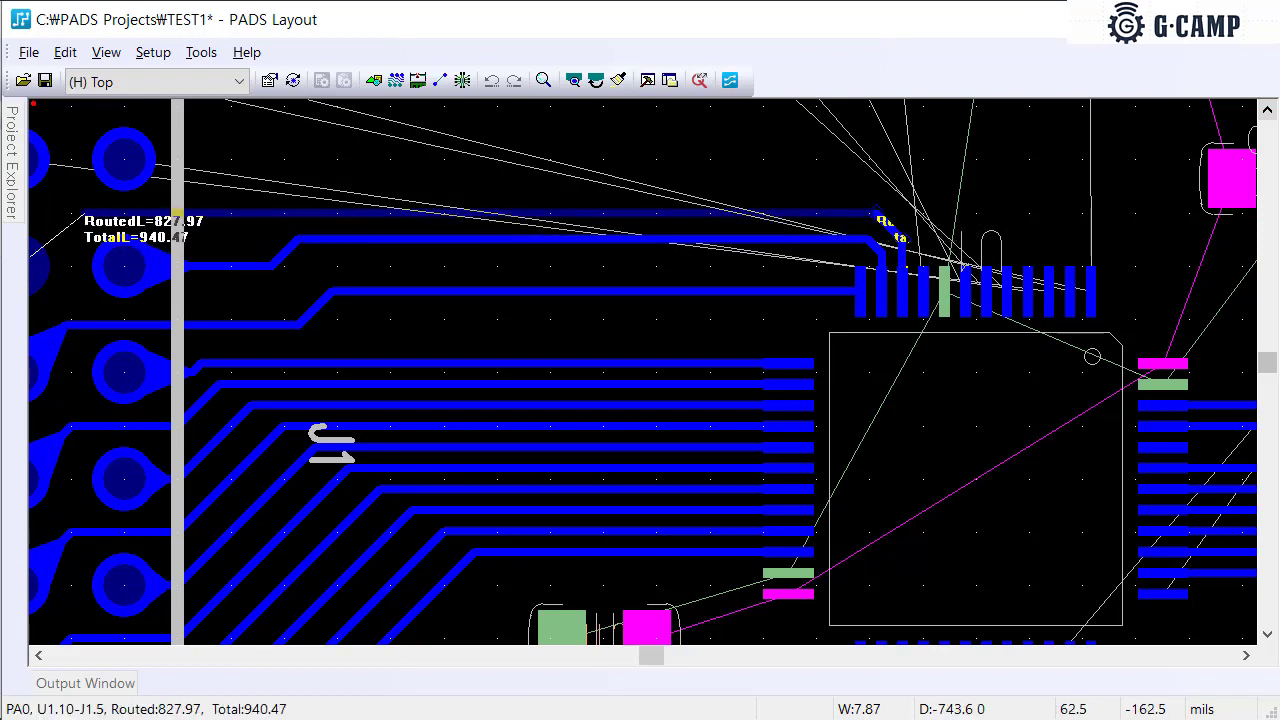
click(71, 213)
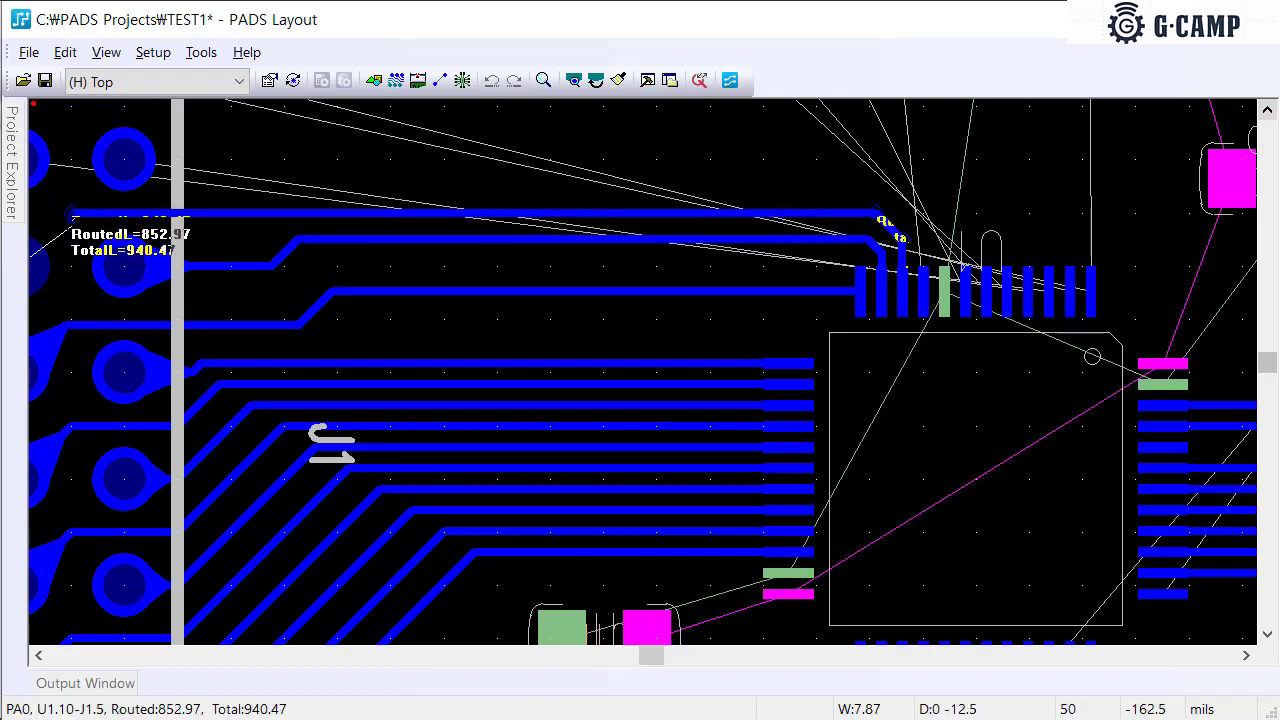
click(38, 255)
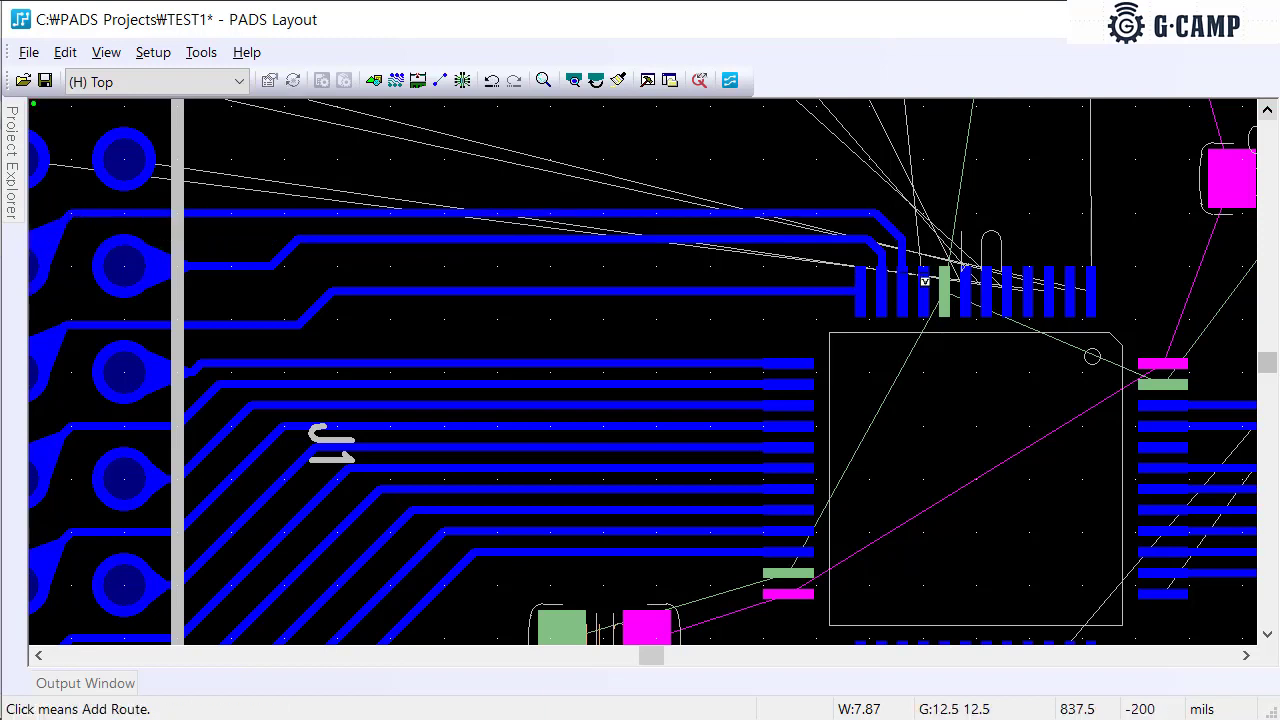
Route pin U1.9 to C12's first pad and the GND pin U1.8 to C12's second pad on the top layer
scroll(926, 285, up, 2)
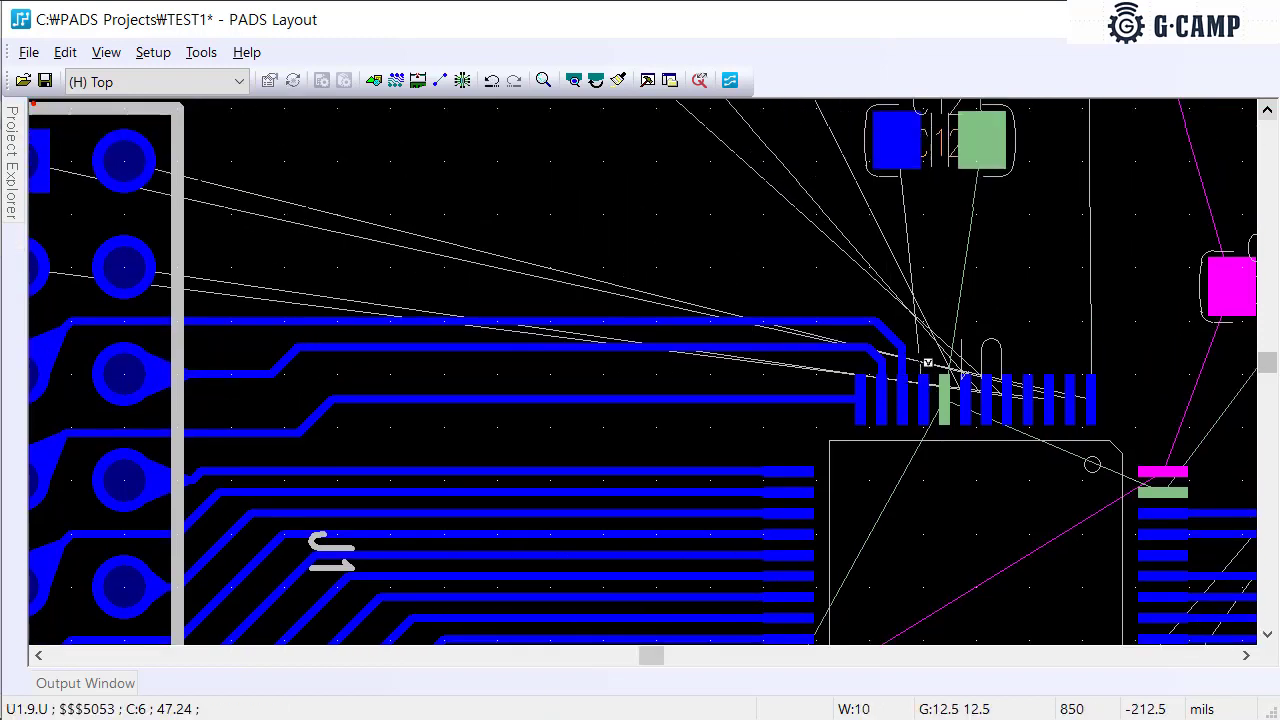
click(928, 362)
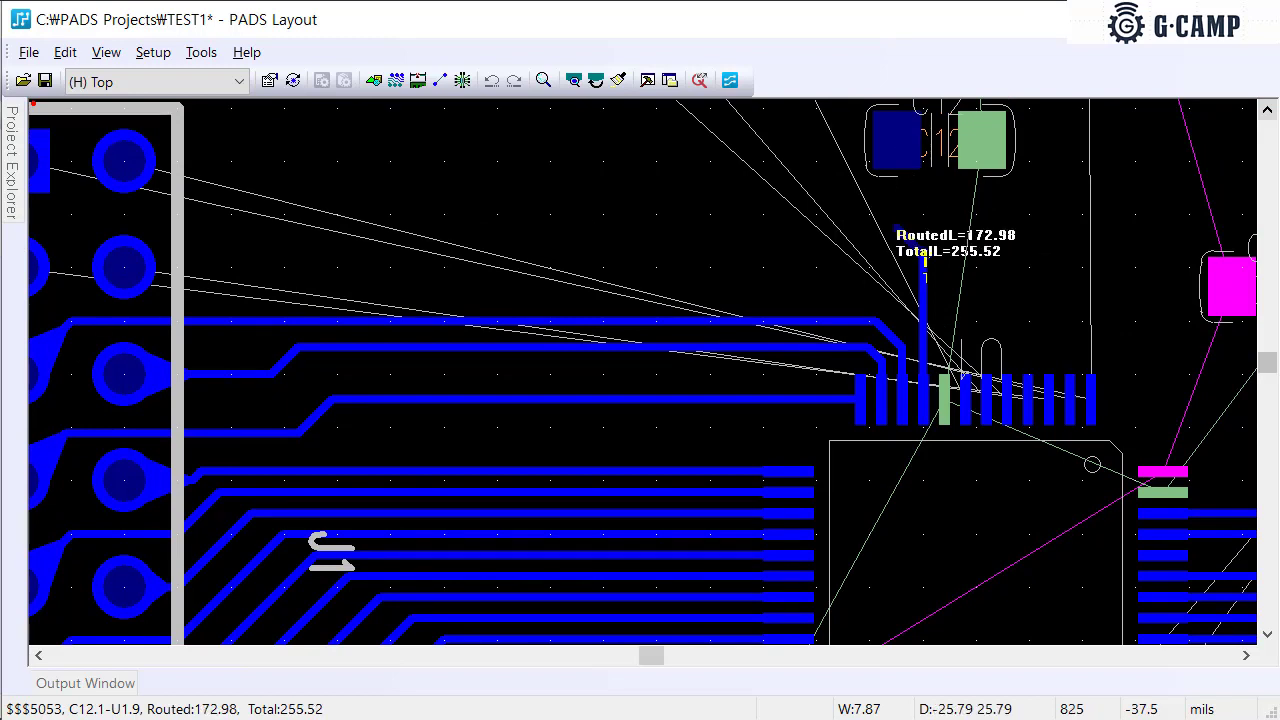
click(900, 140)
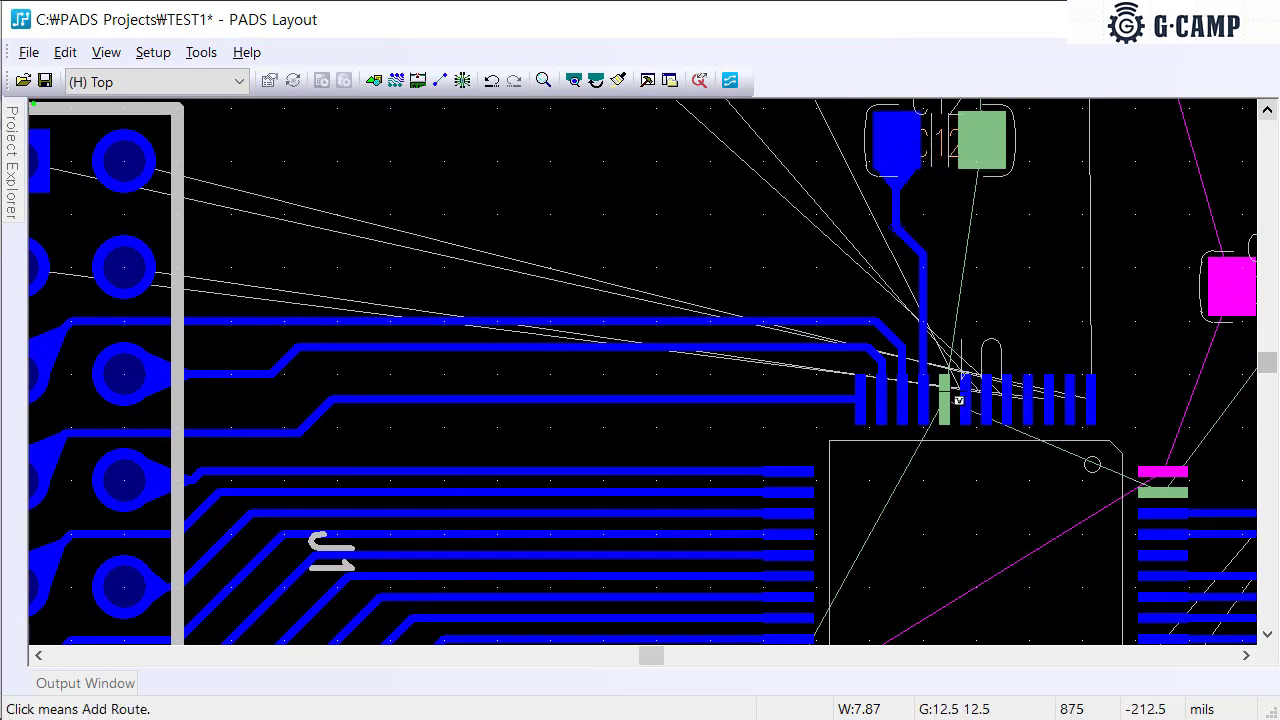
click(958, 400)
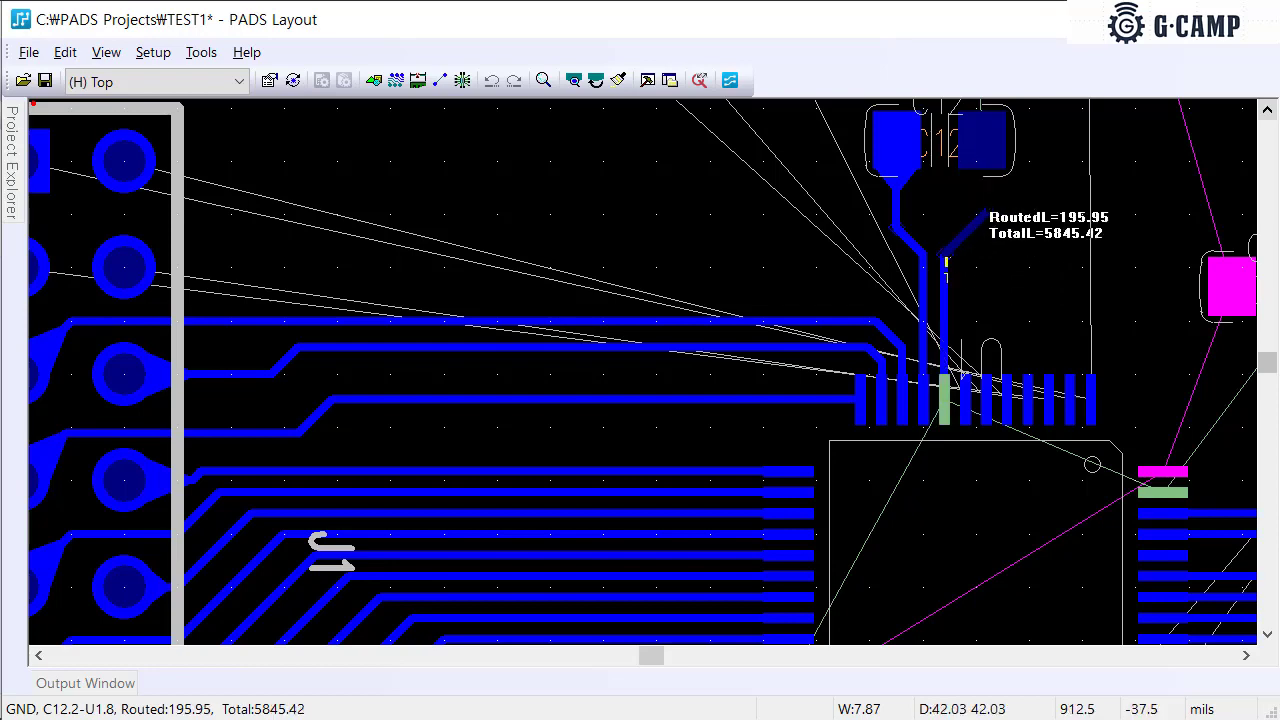
click(986, 146)
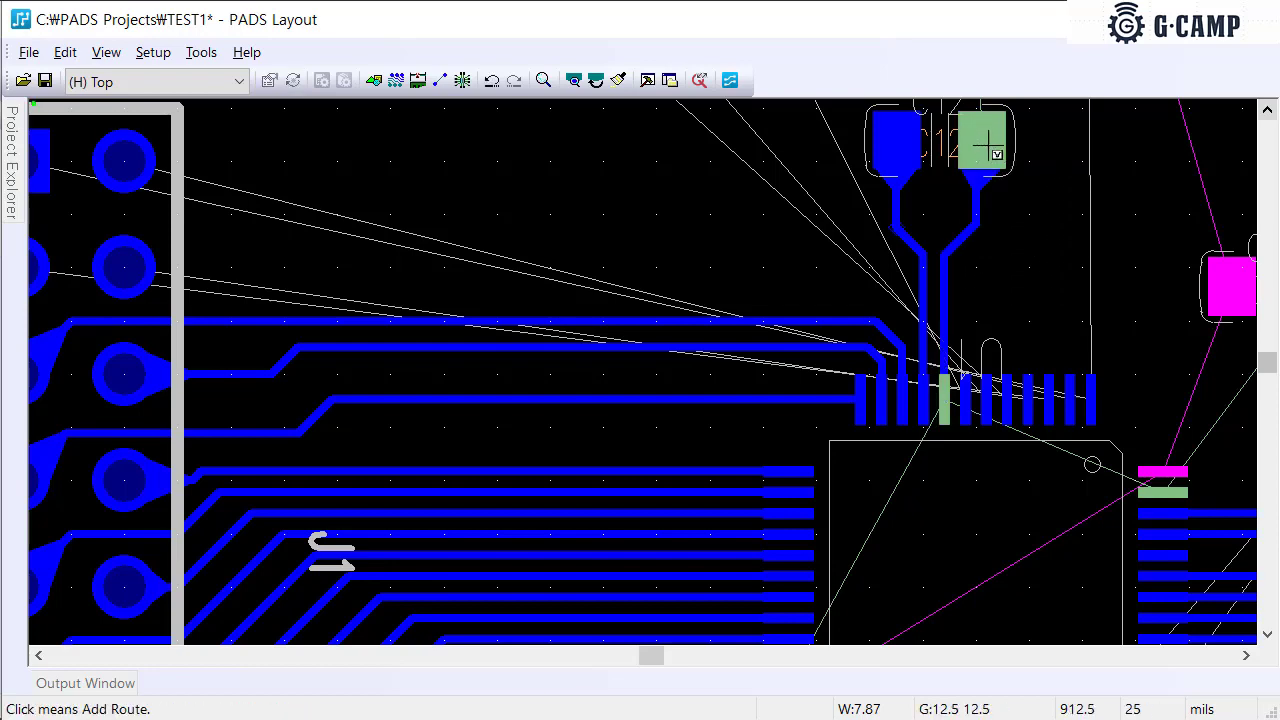
scroll(990, 380, down, 3)
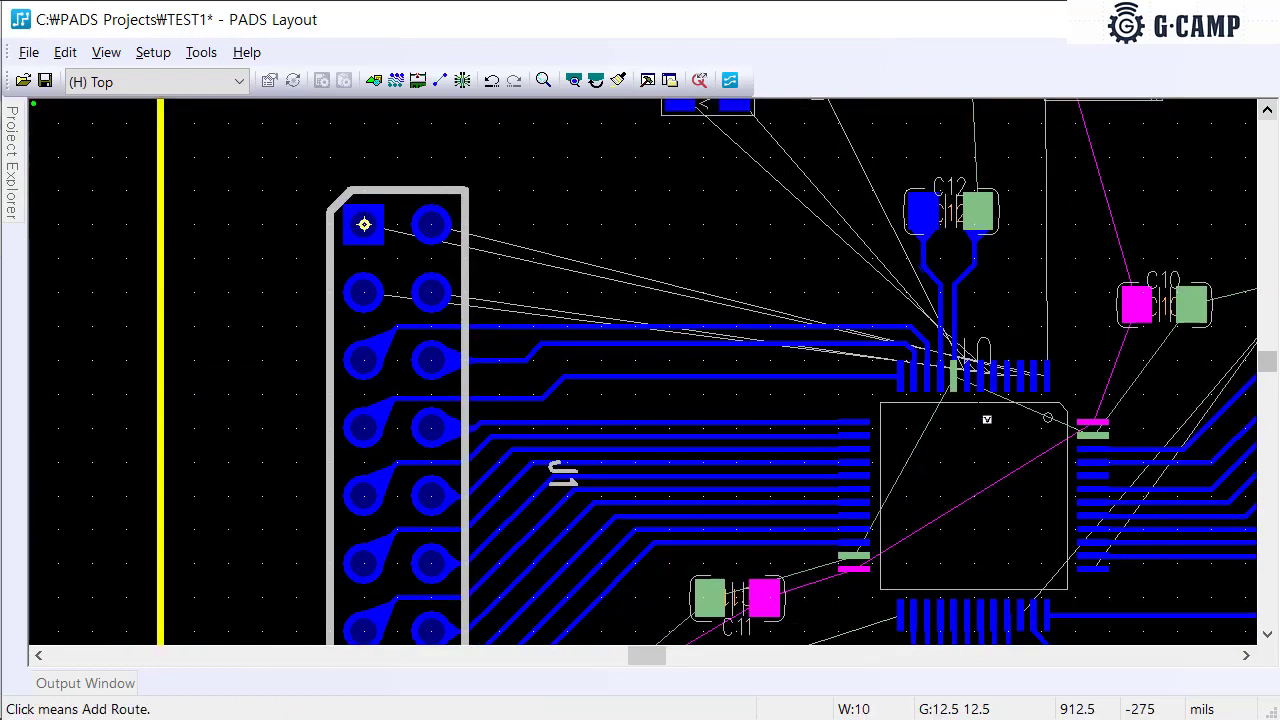
scroll(962, 340, down, 2)
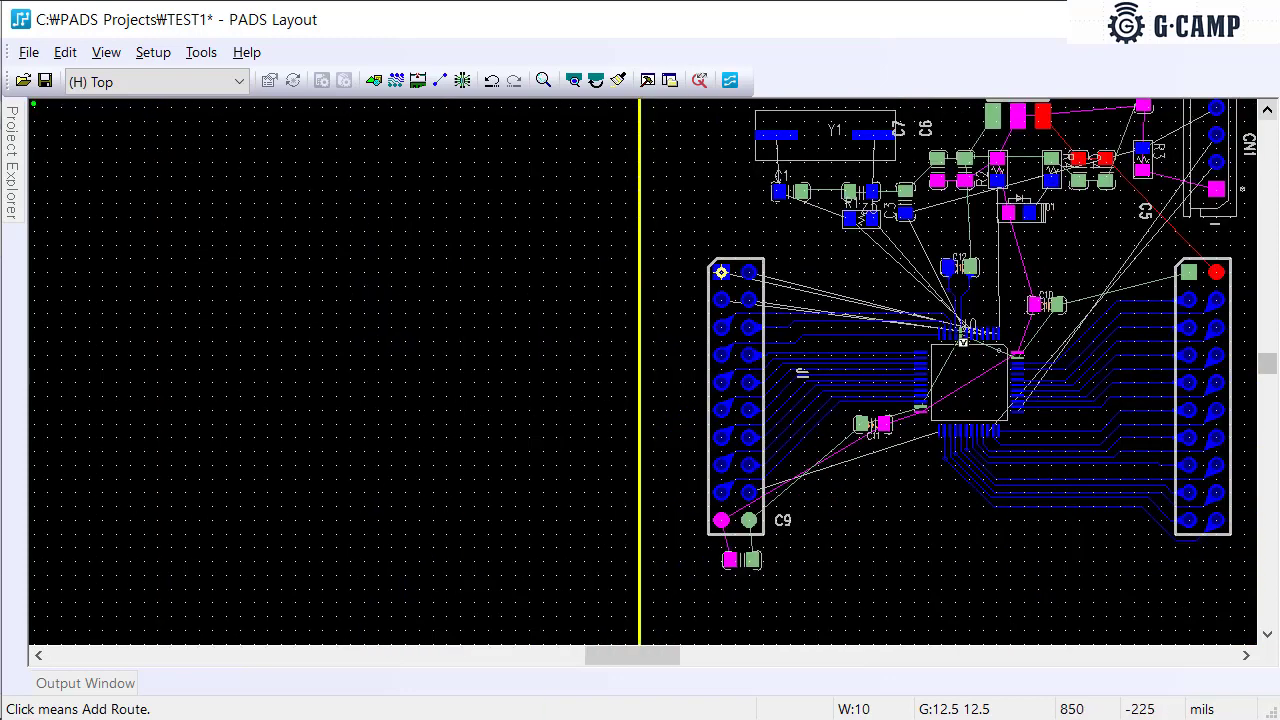
scroll(1033, 335, up, 2)
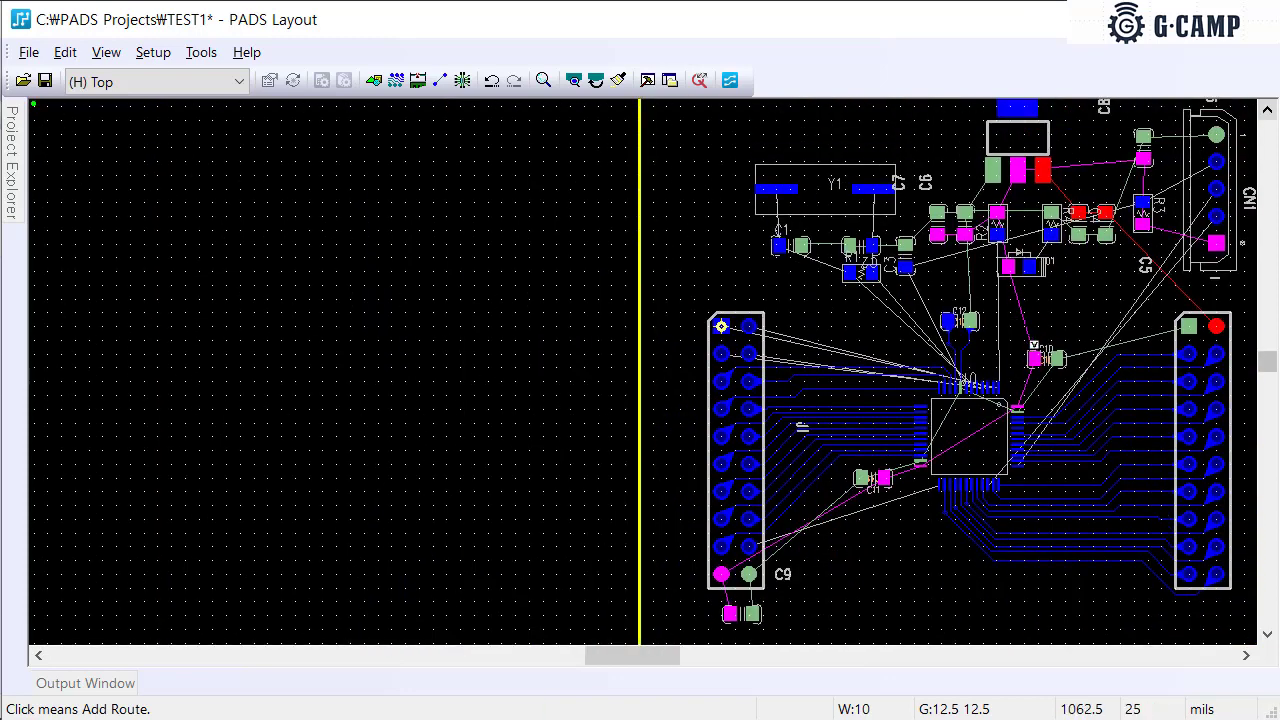
scroll(962, 385, up, 2)
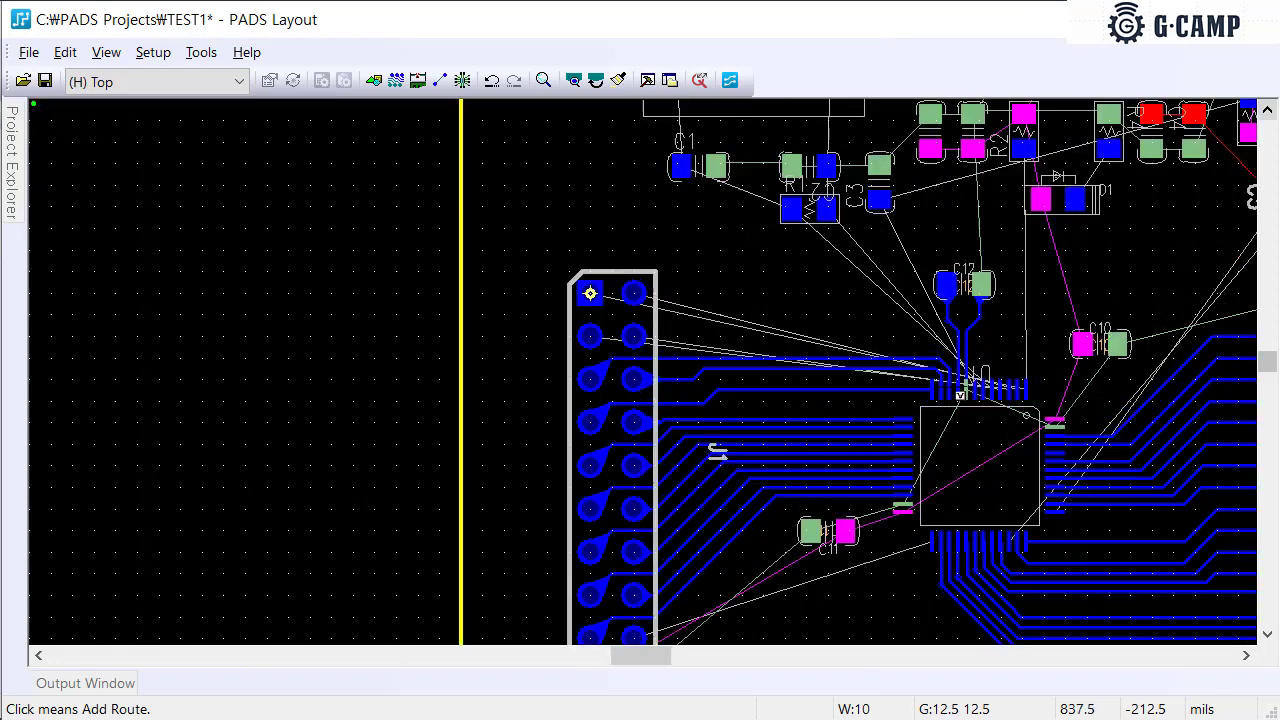
scroll(940, 403, up, 2)
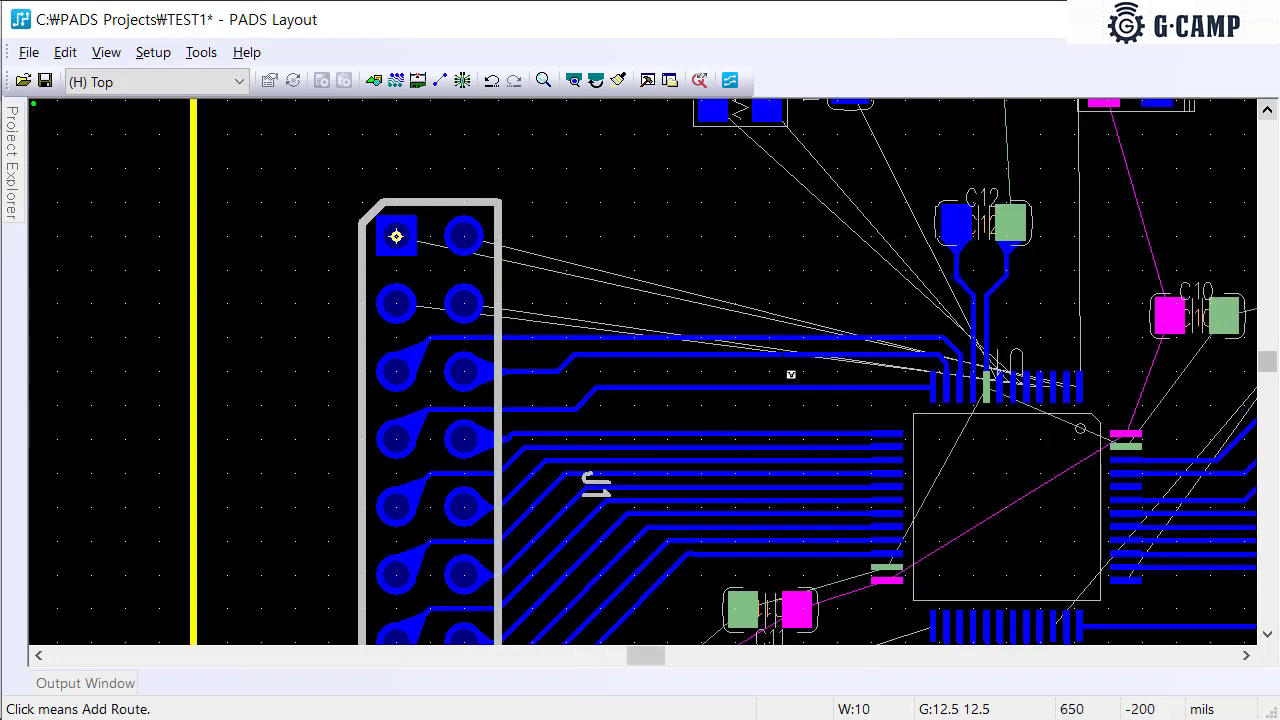
click(487, 307)
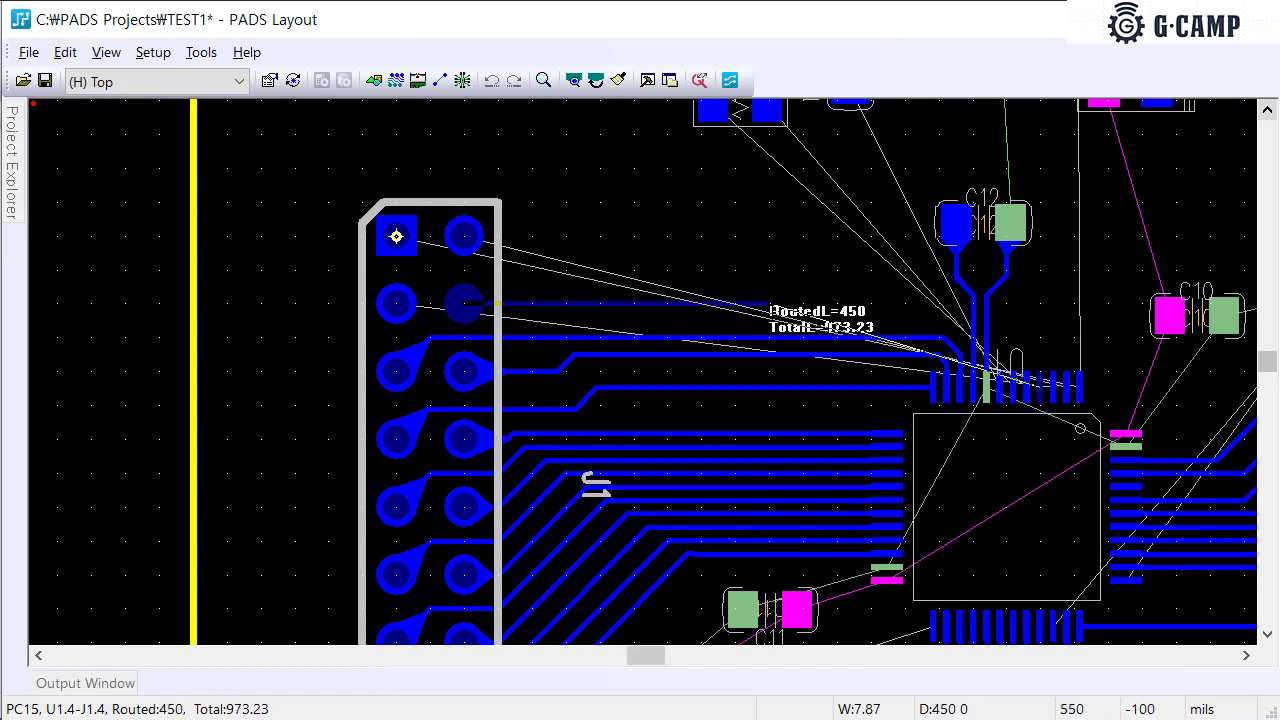
key(Escape)
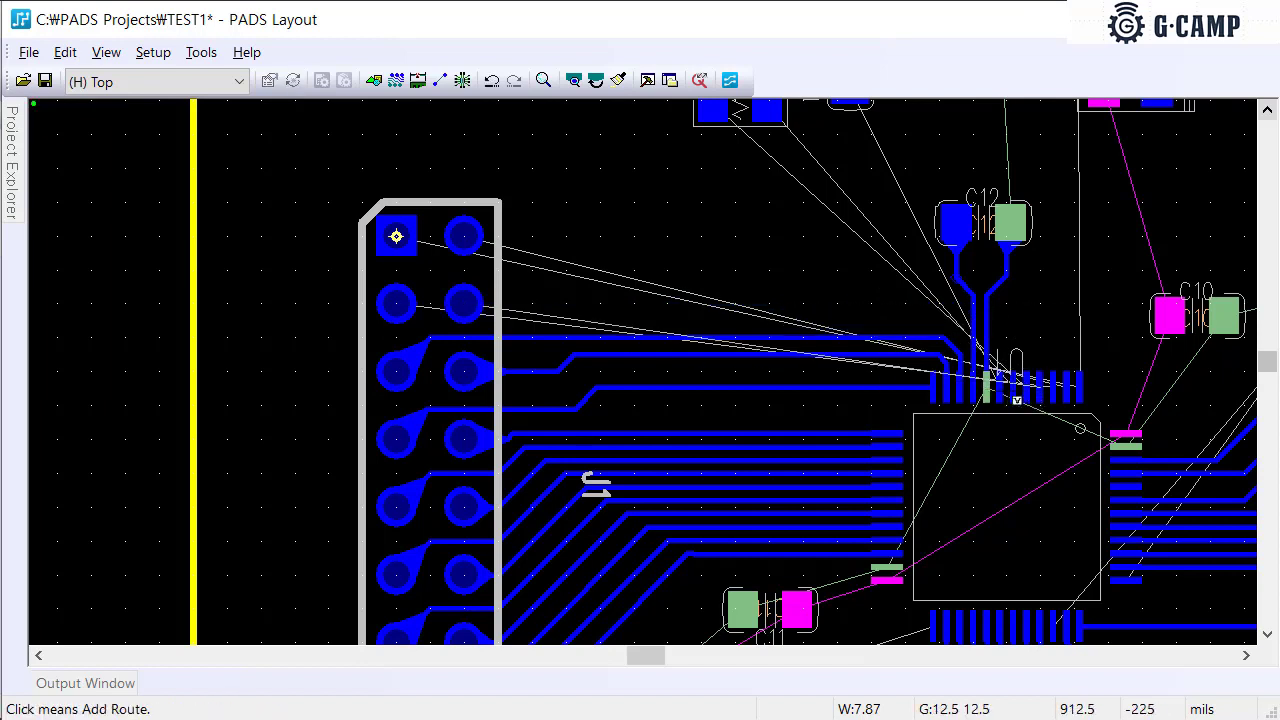
click(988, 388)
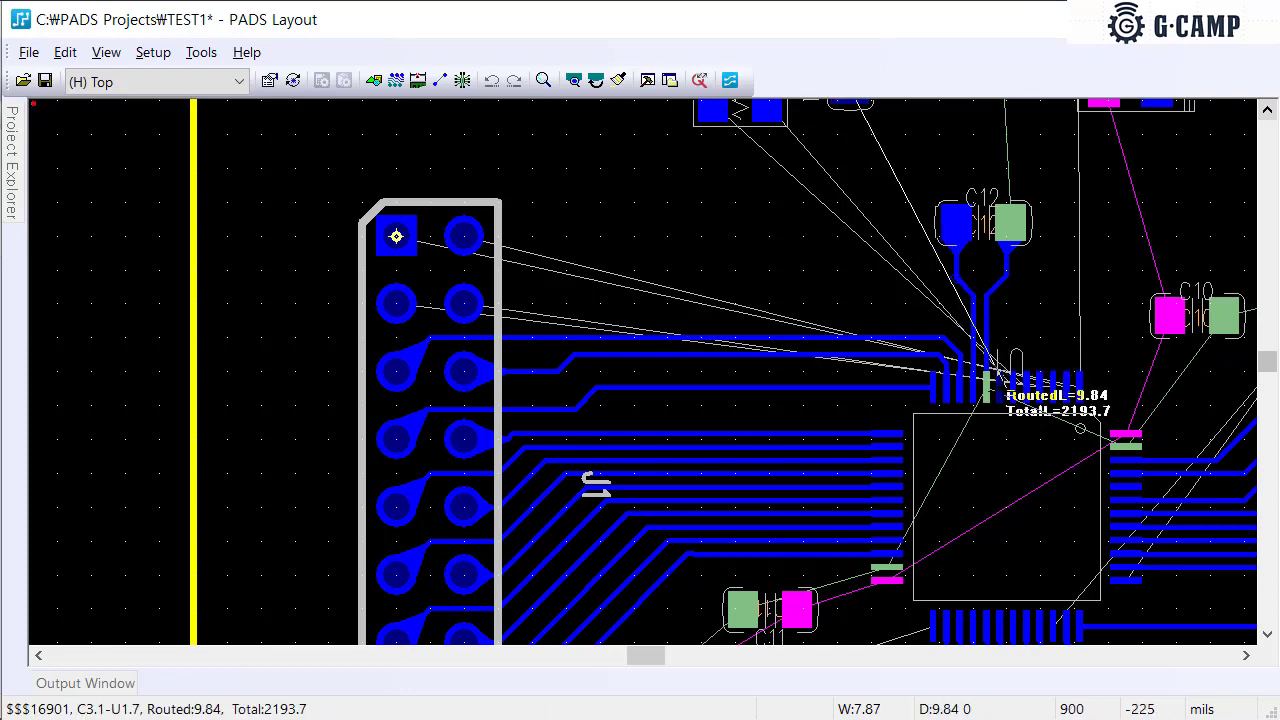
key(Escape)
scroll(1000, 395, down, 1)
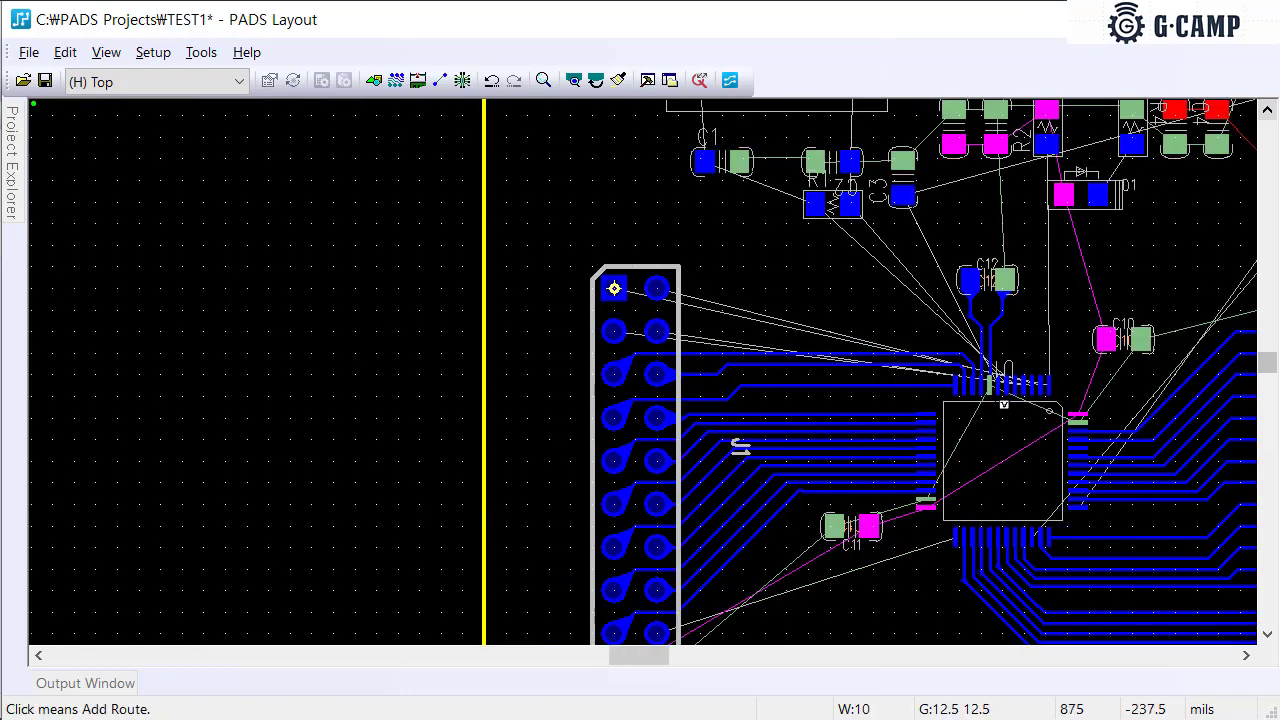
scroll(1042, 410, up, 1)
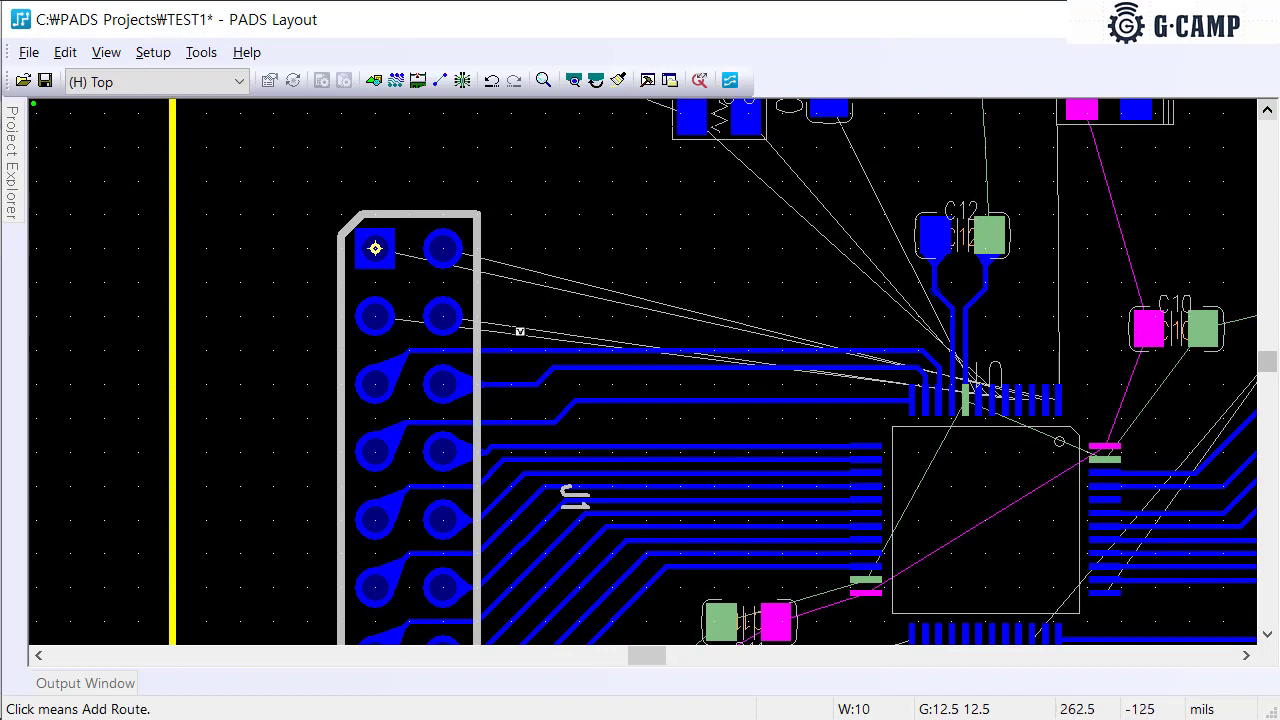
click(443, 316)
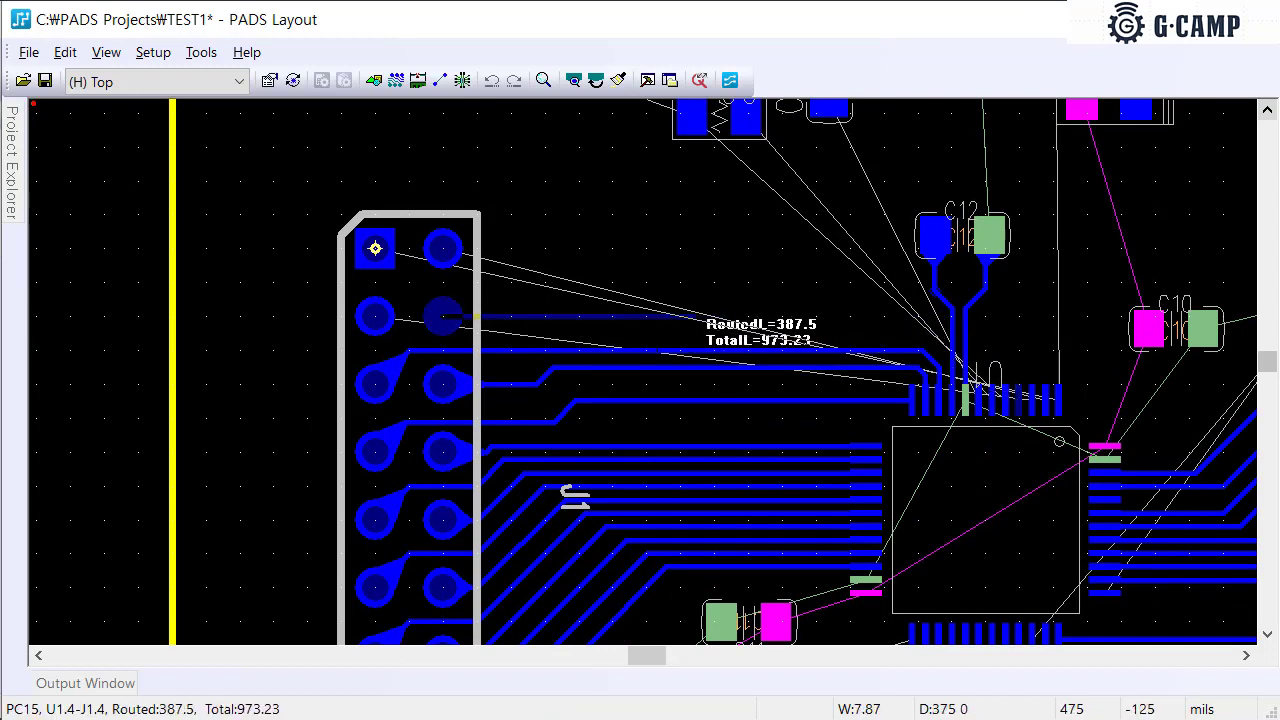
key(Escape)
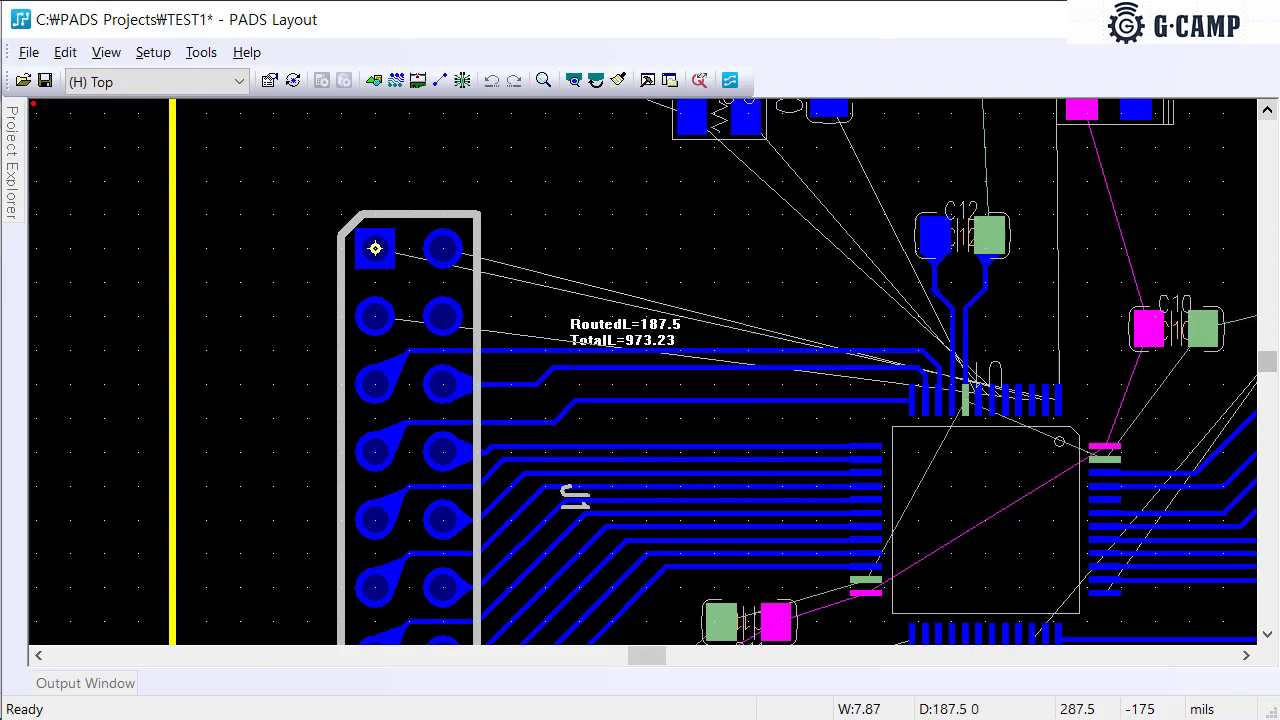
scroll(1054, 413, up, 1)
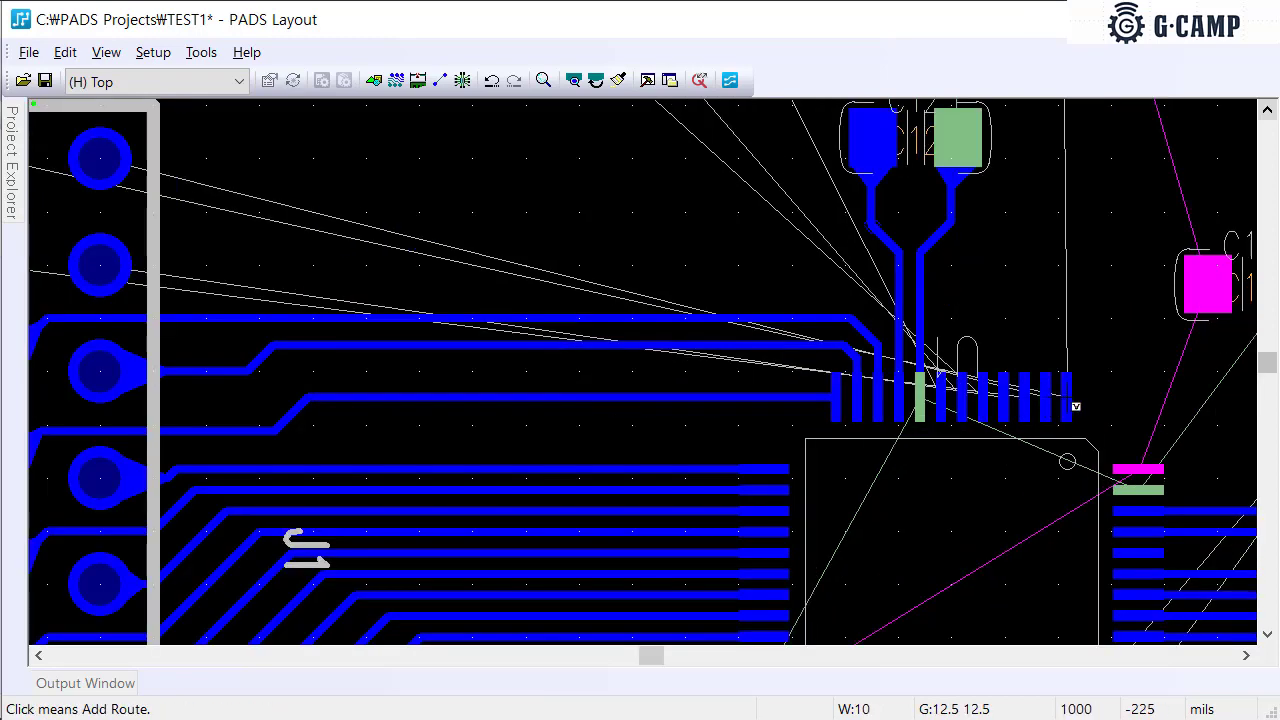
click(1068, 405)
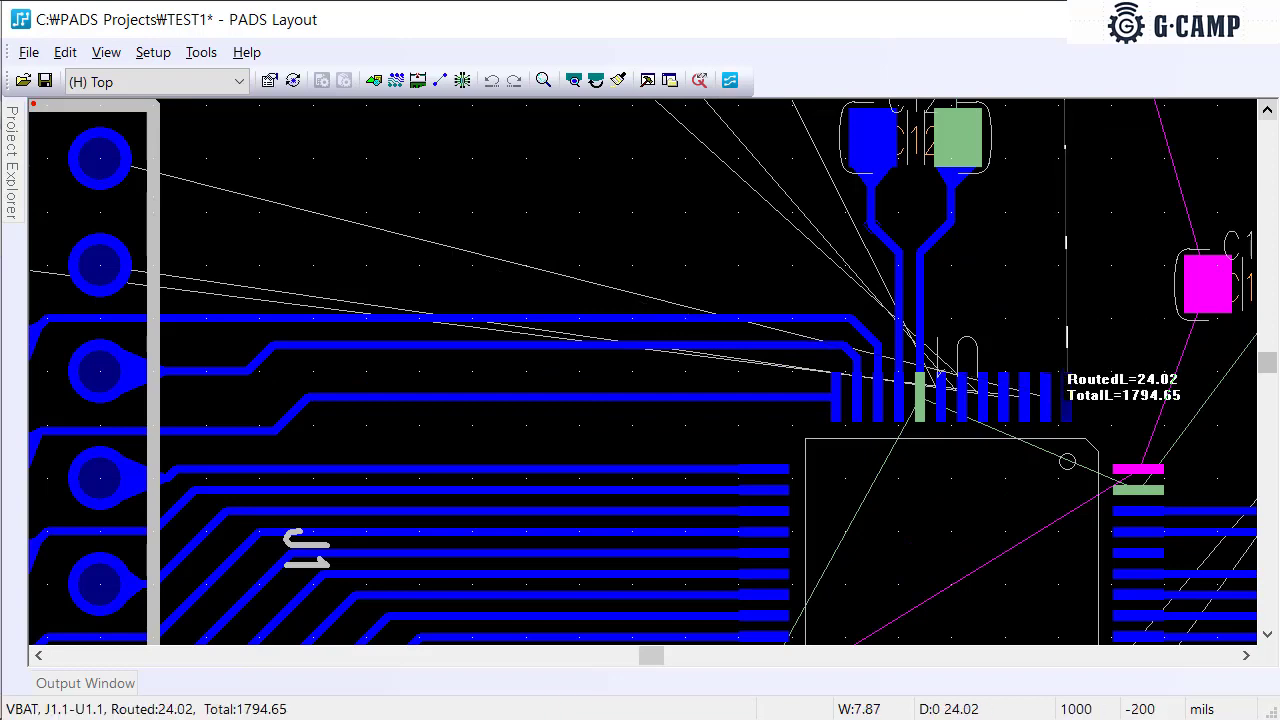
key(Escape)
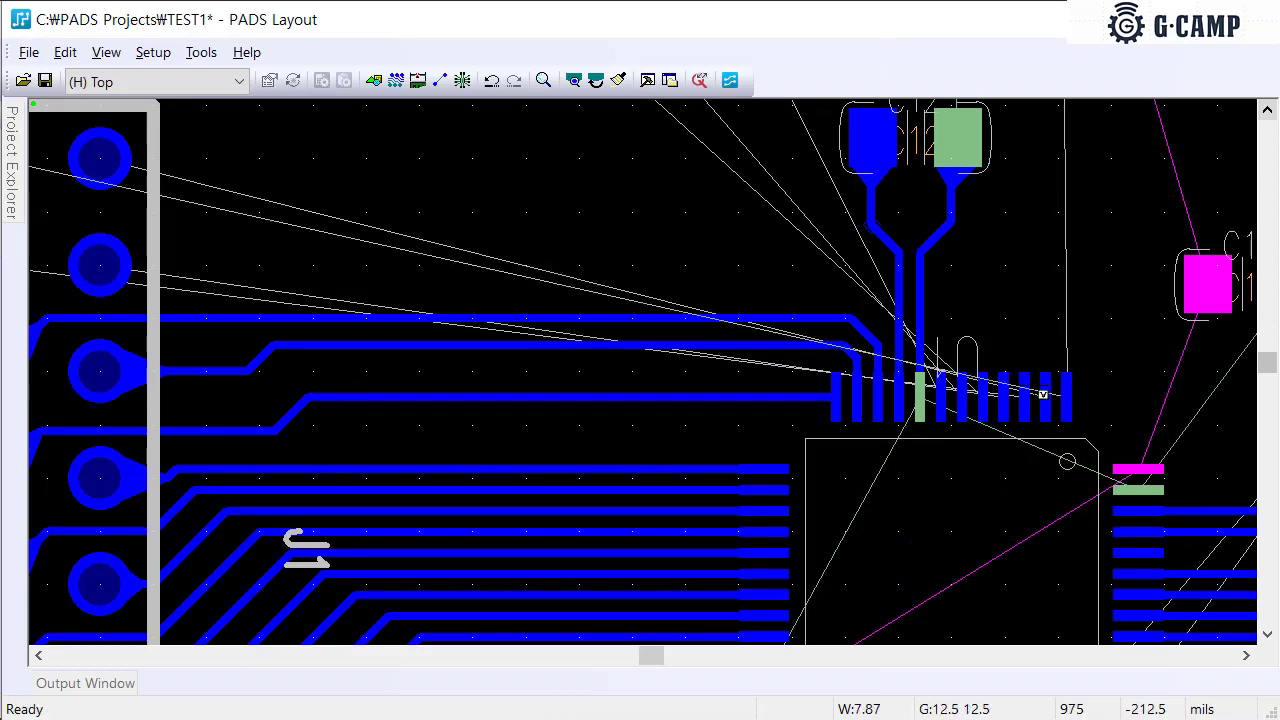
Check the via modes and via list available while routing the PC13 connection from pin U1.2, and abandon the route
click(1052, 405)
scroll(1030, 332, down, 2)
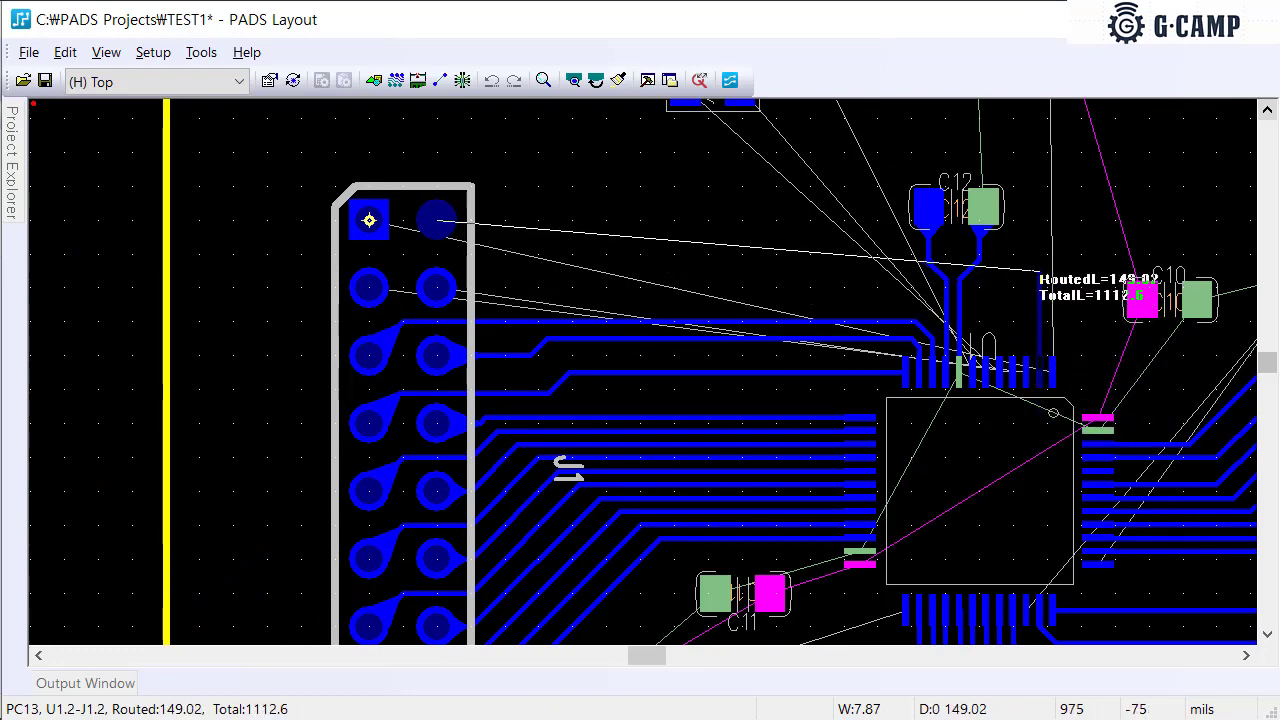
scroll(1055, 404, up, 2)
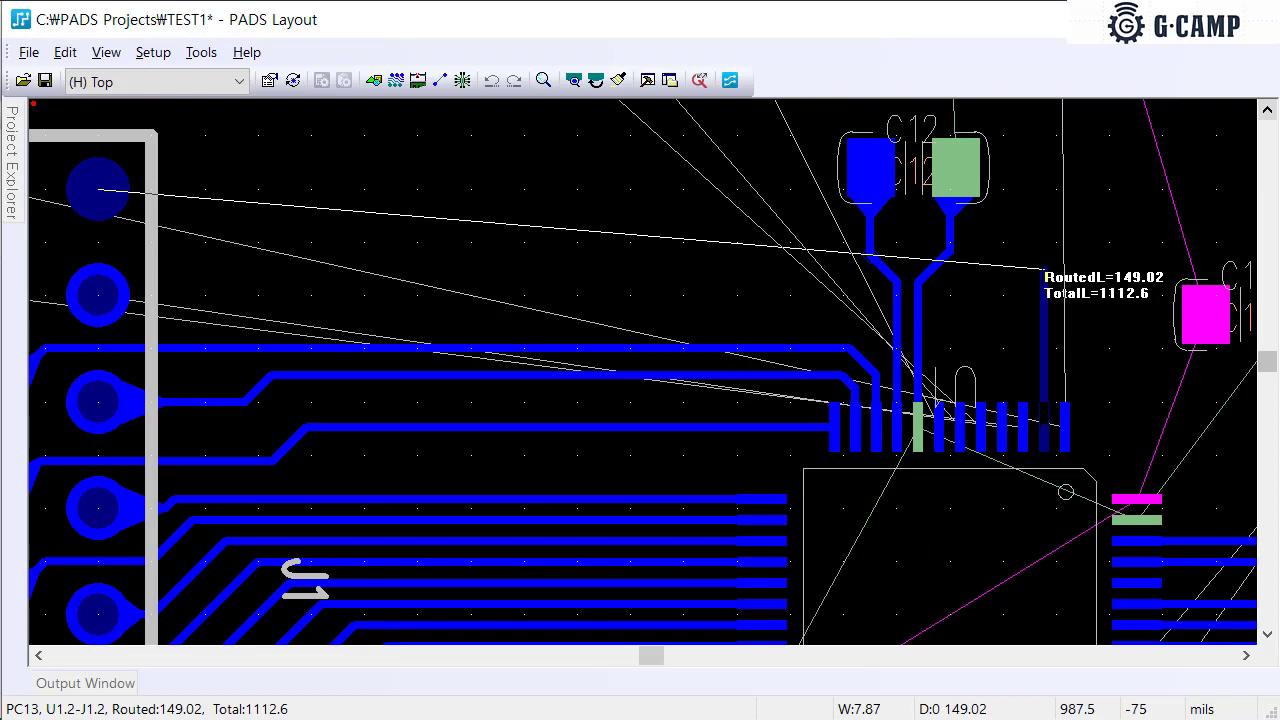
right_click(1043, 270)
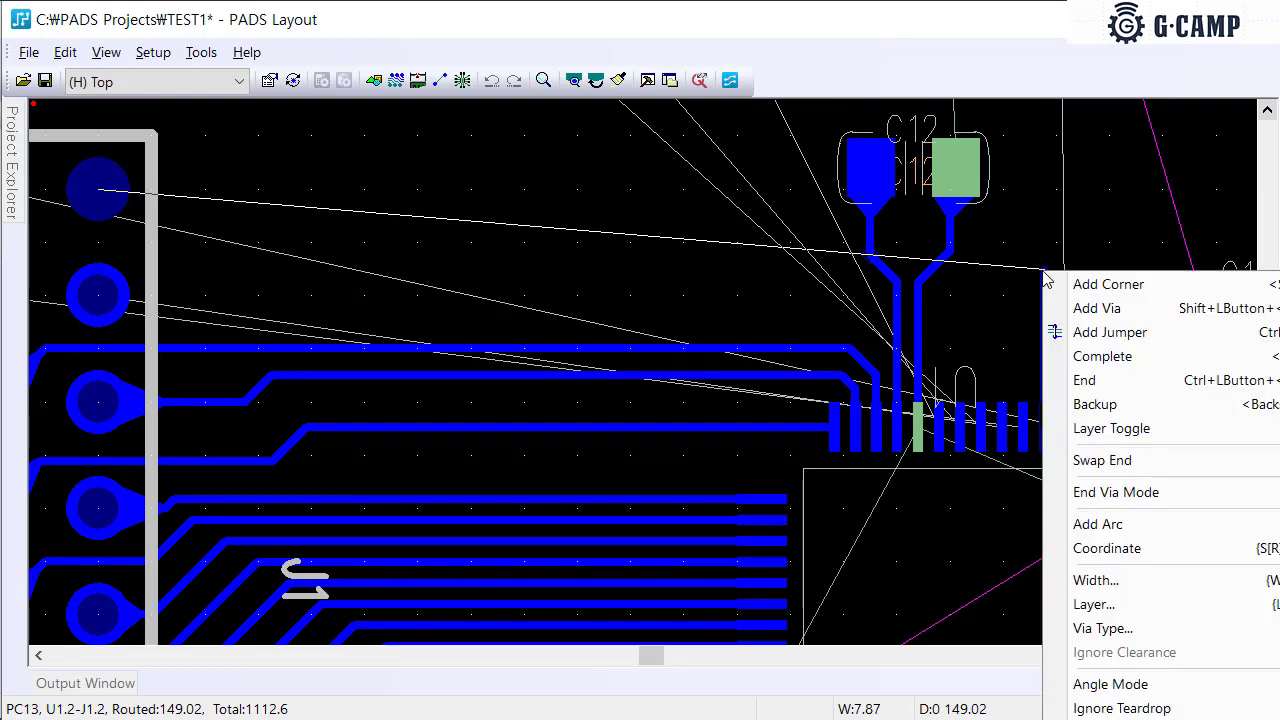
click(1100, 628)
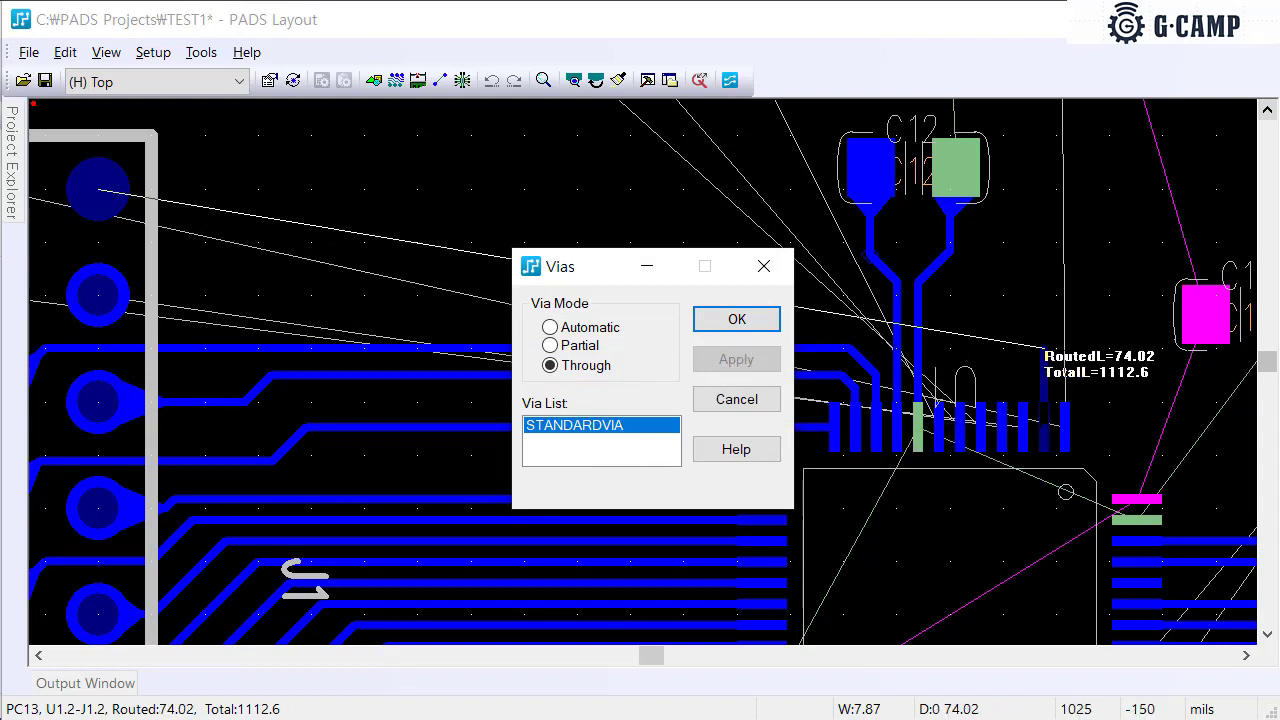
key(Escape)
key(Escape)
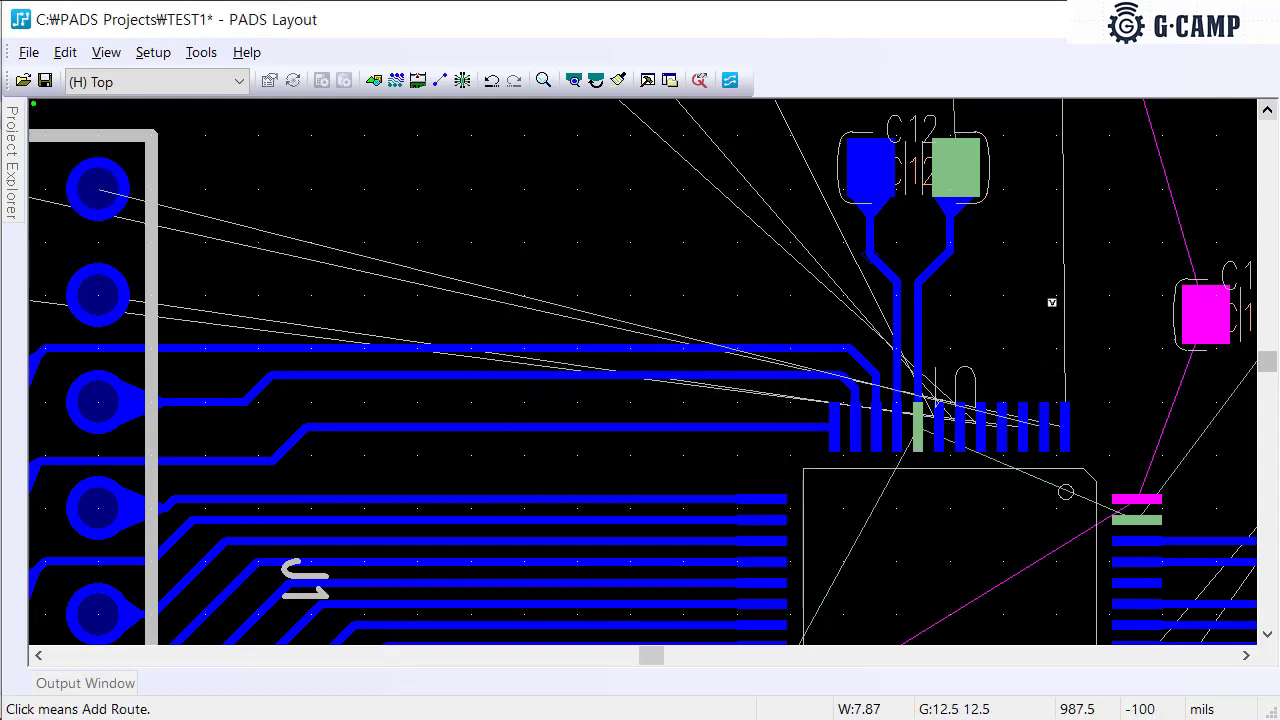
Examine the pad stacks of several component decals and of STANDARDVIA, including its pad diameter and drill size
click(155, 53)
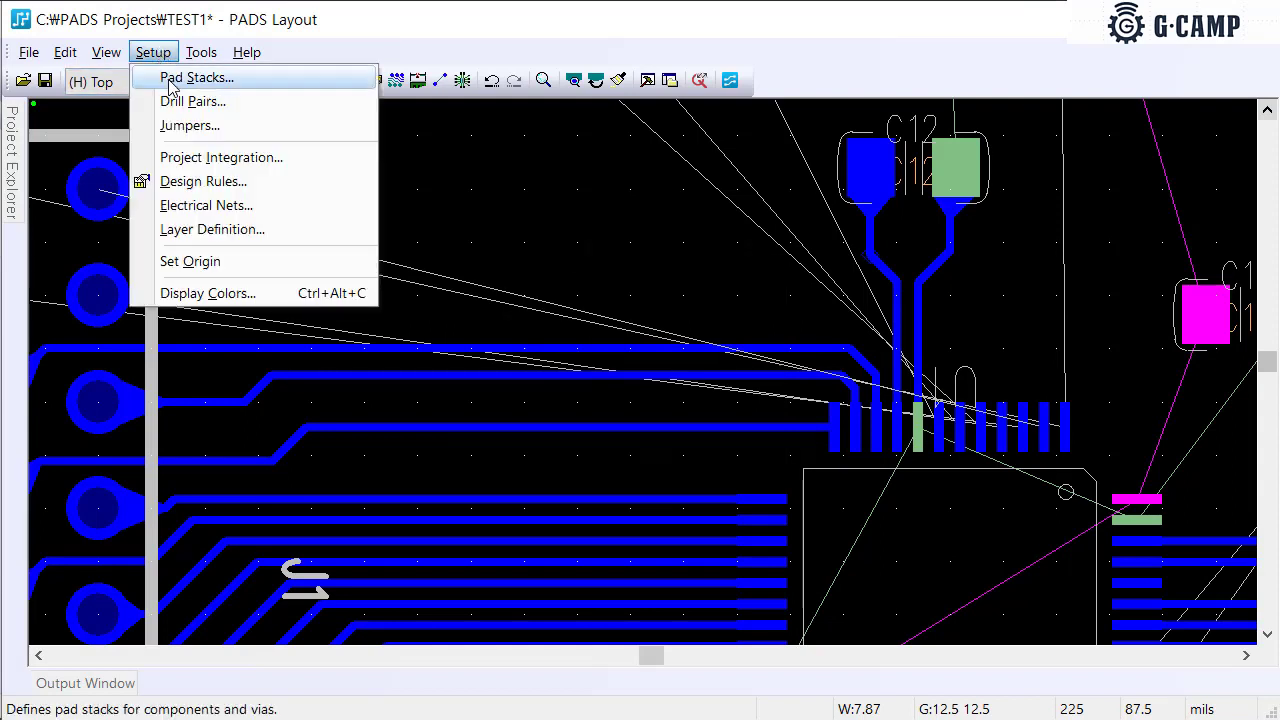
click(190, 78)
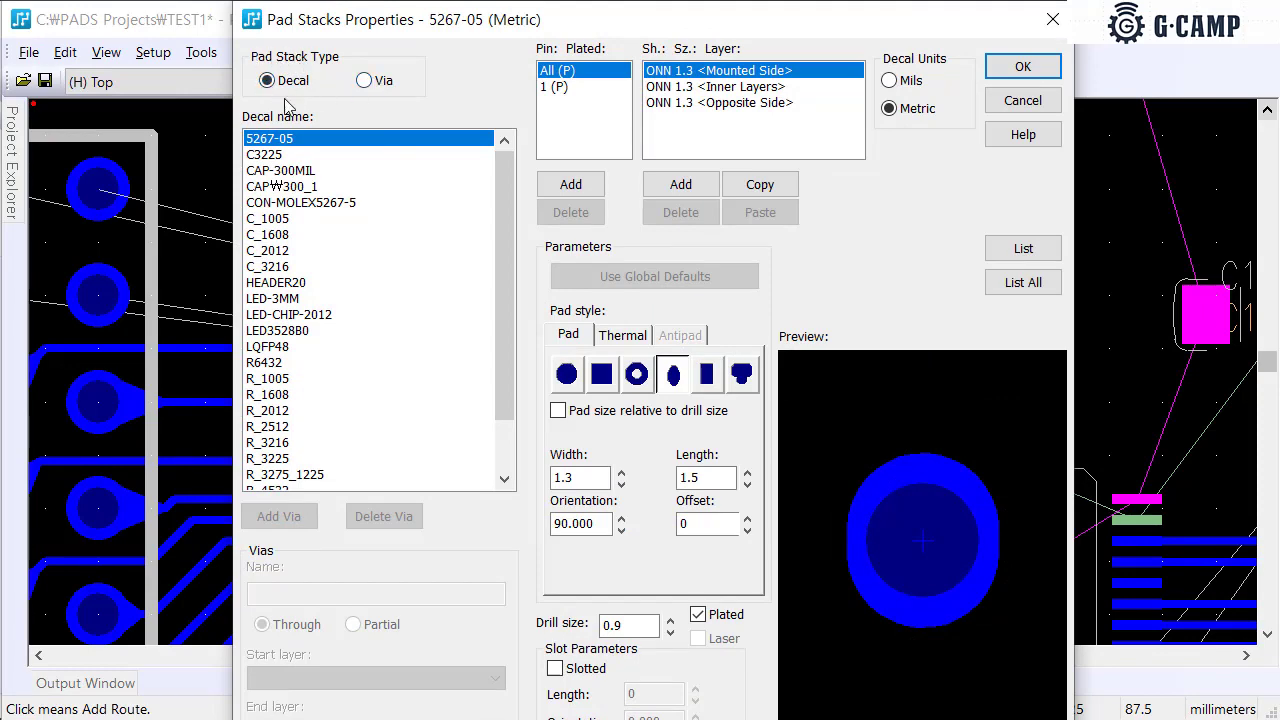
click(297, 204)
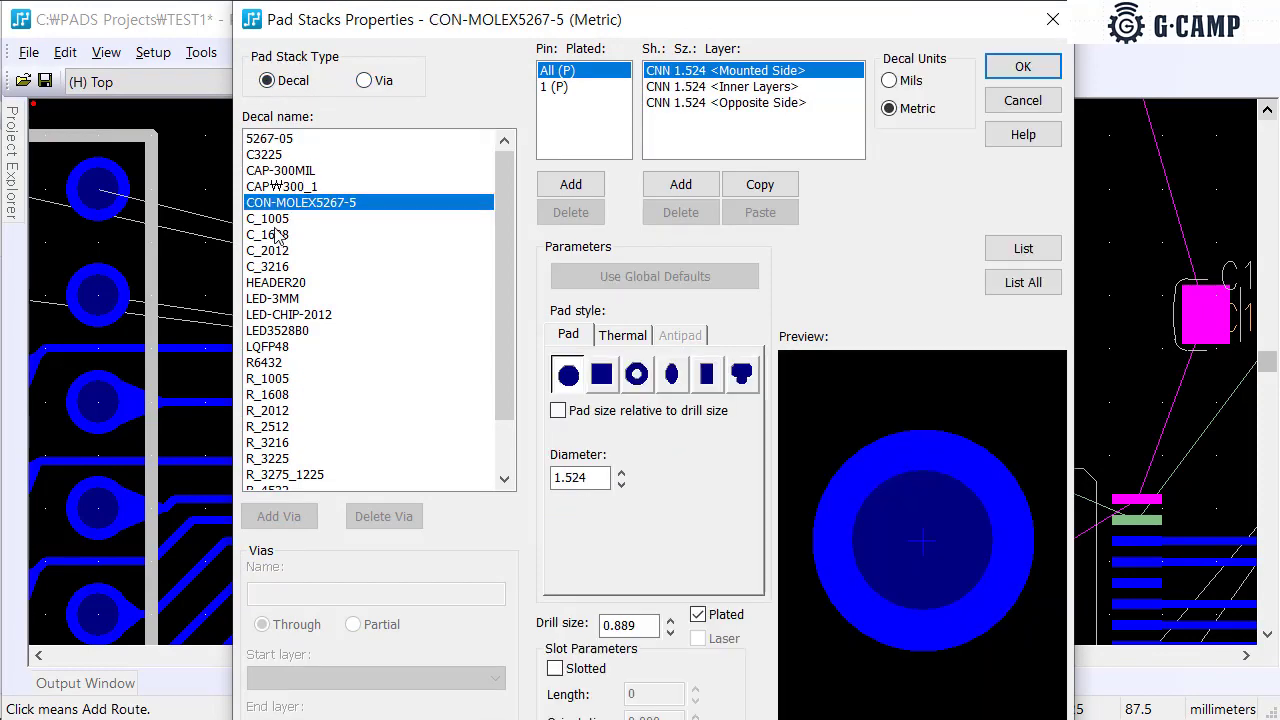
click(280, 235)
click(283, 283)
click(283, 333)
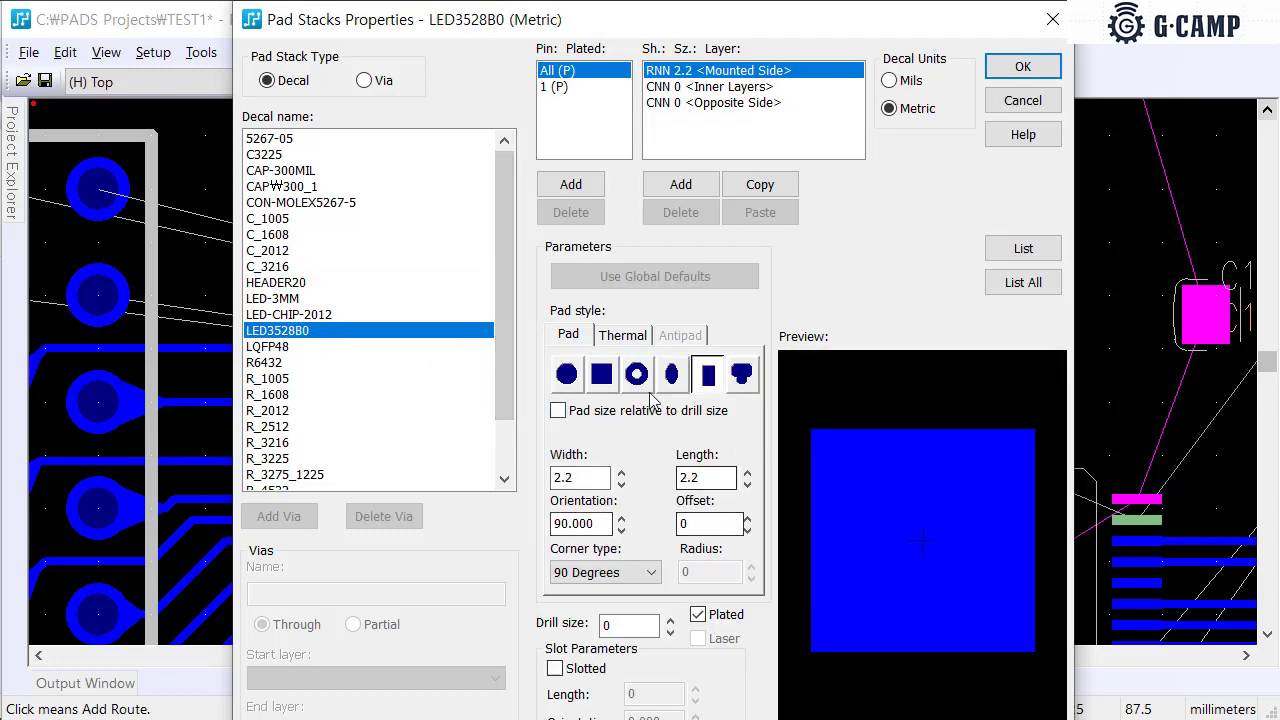
click(372, 81)
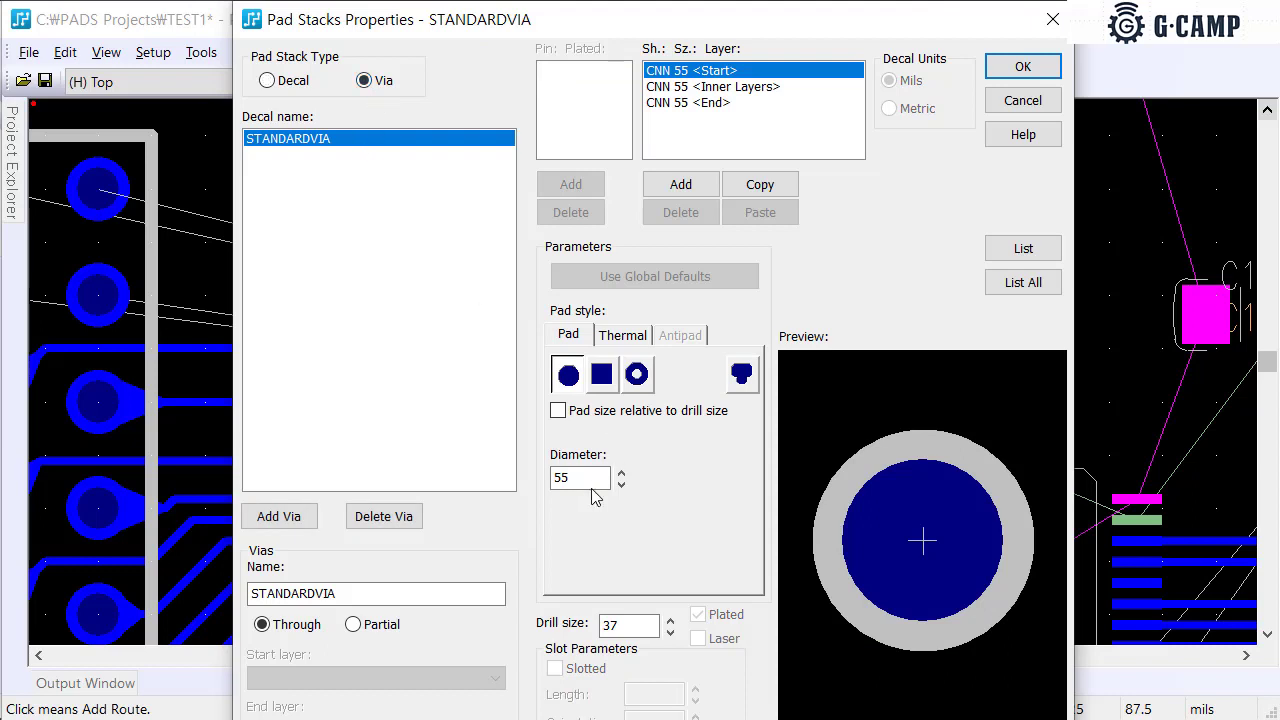
drag(600, 478, 532, 470)
key(alt)
key(Return)
click(756, 463)
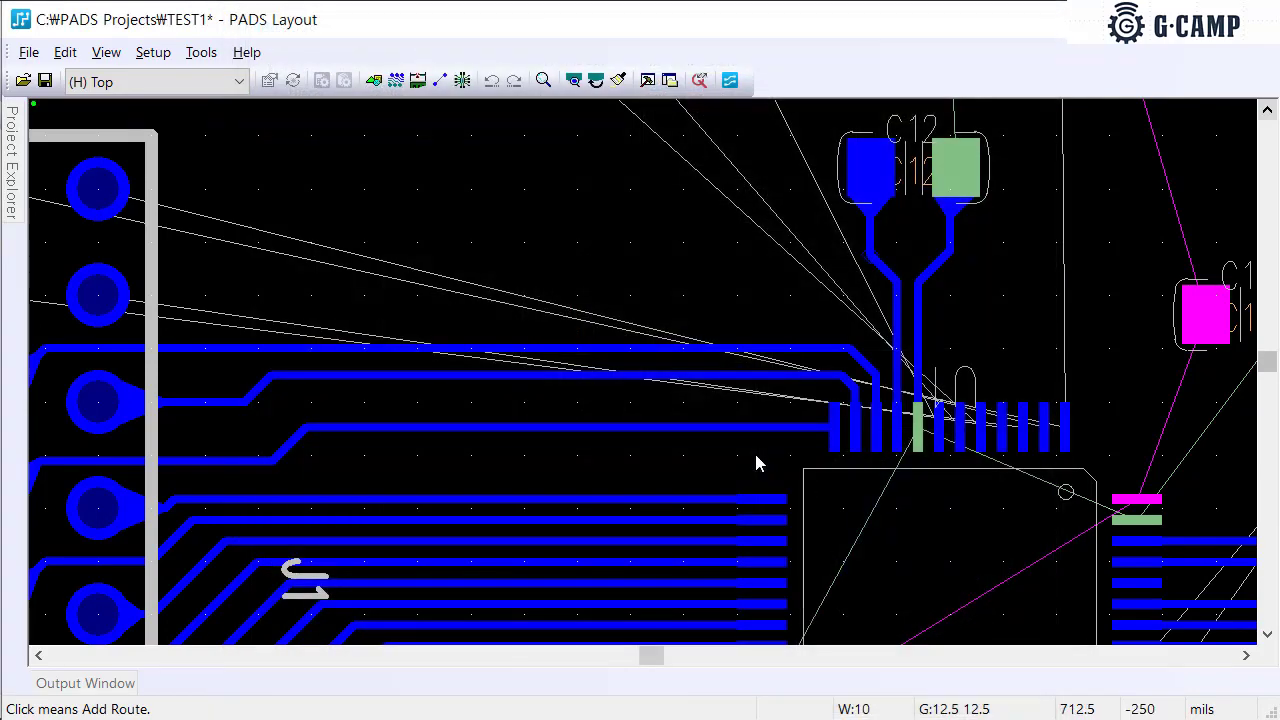
Switch the design units from mils to metric
key(ctrl+Return)
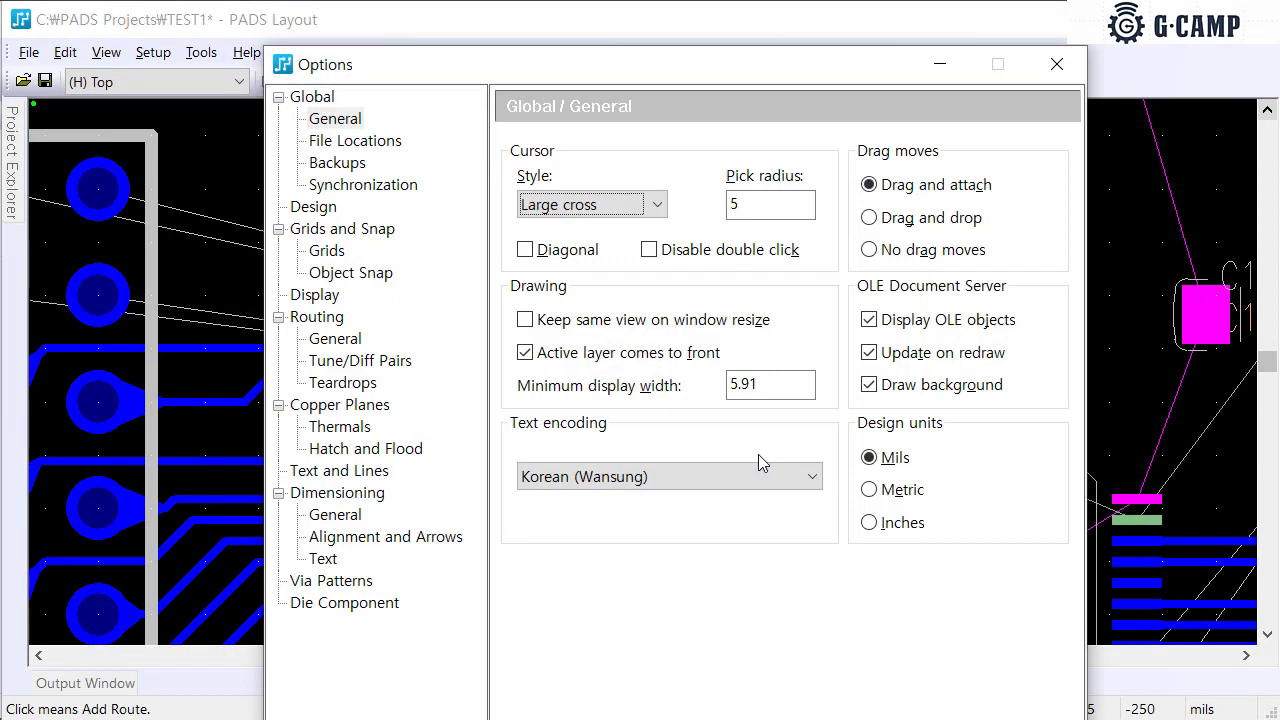
click(869, 490)
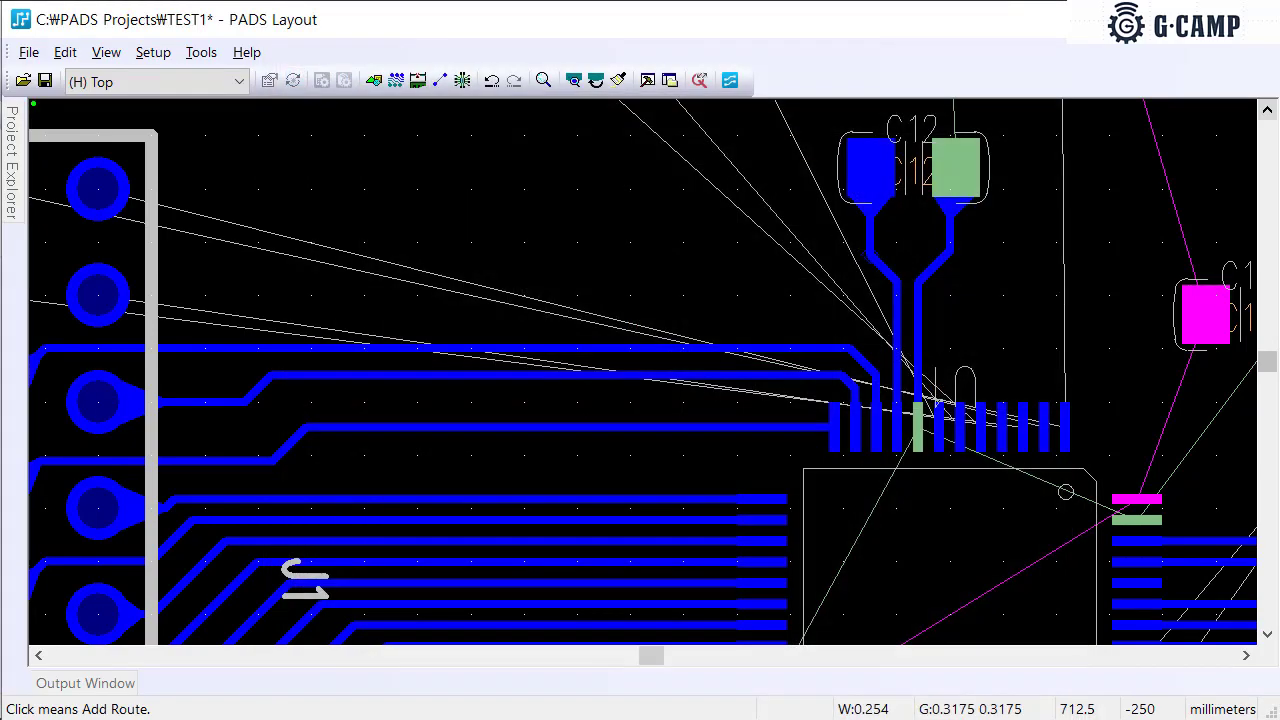
key(Return)
Review the STANDARDVIA pad stack's drill size, pad diameter and thermal settings in millimetres
click(155, 52)
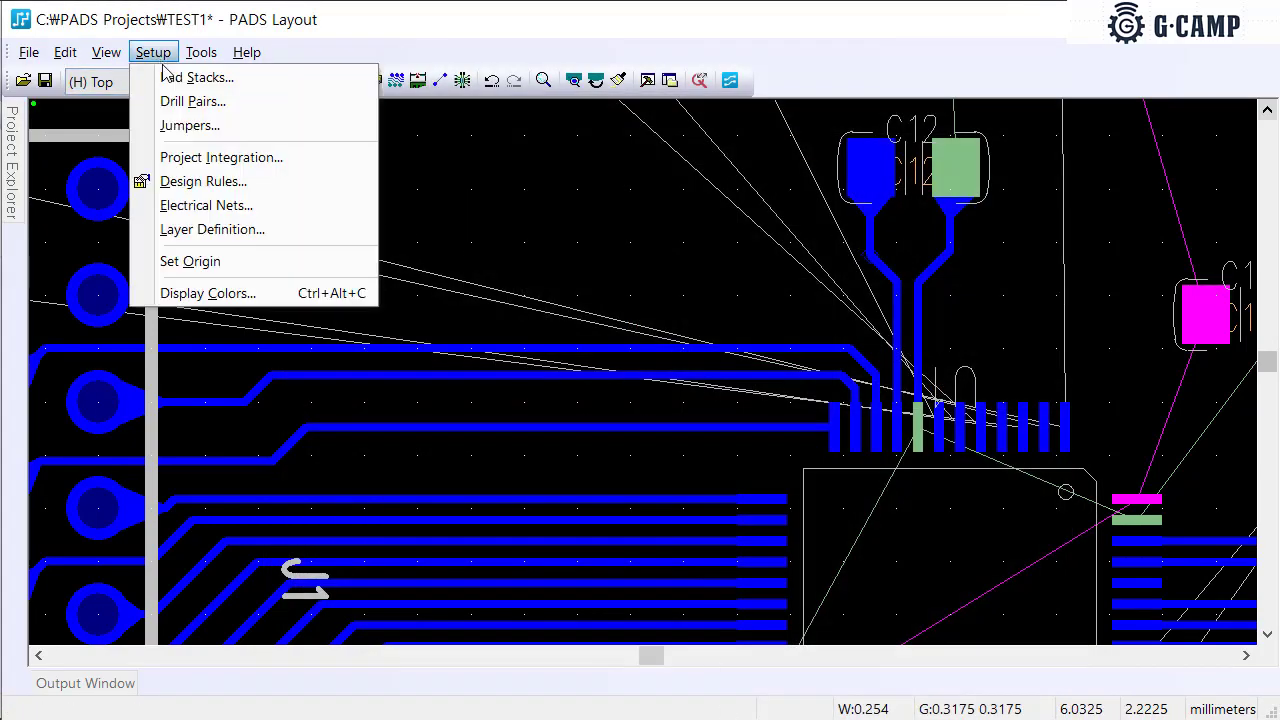
click(196, 78)
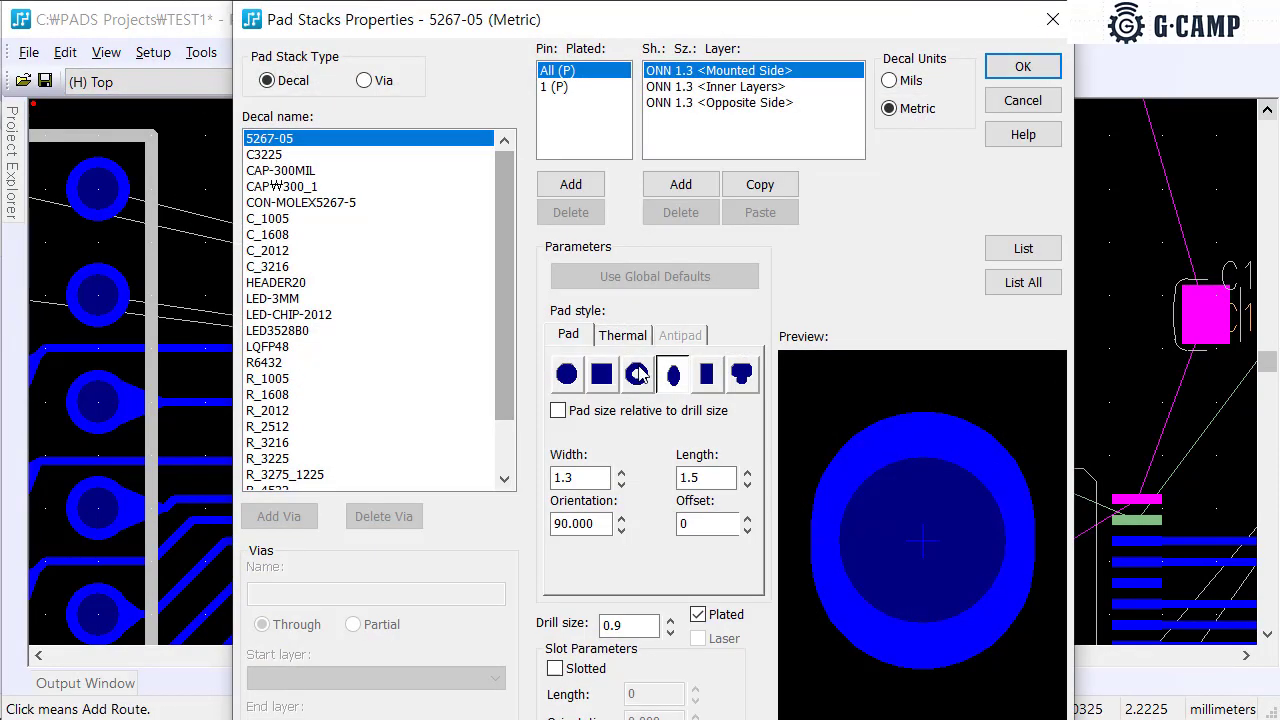
click(368, 82)
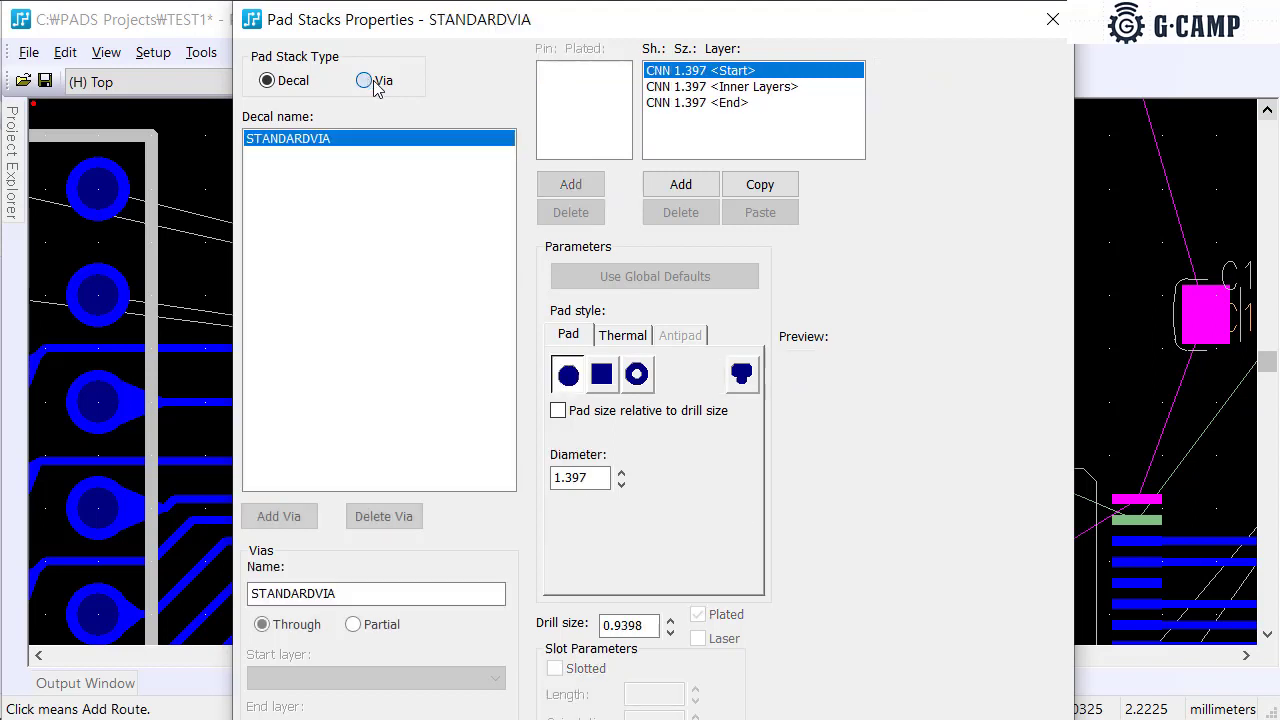
click(645, 627)
drag(645, 627, 597, 627)
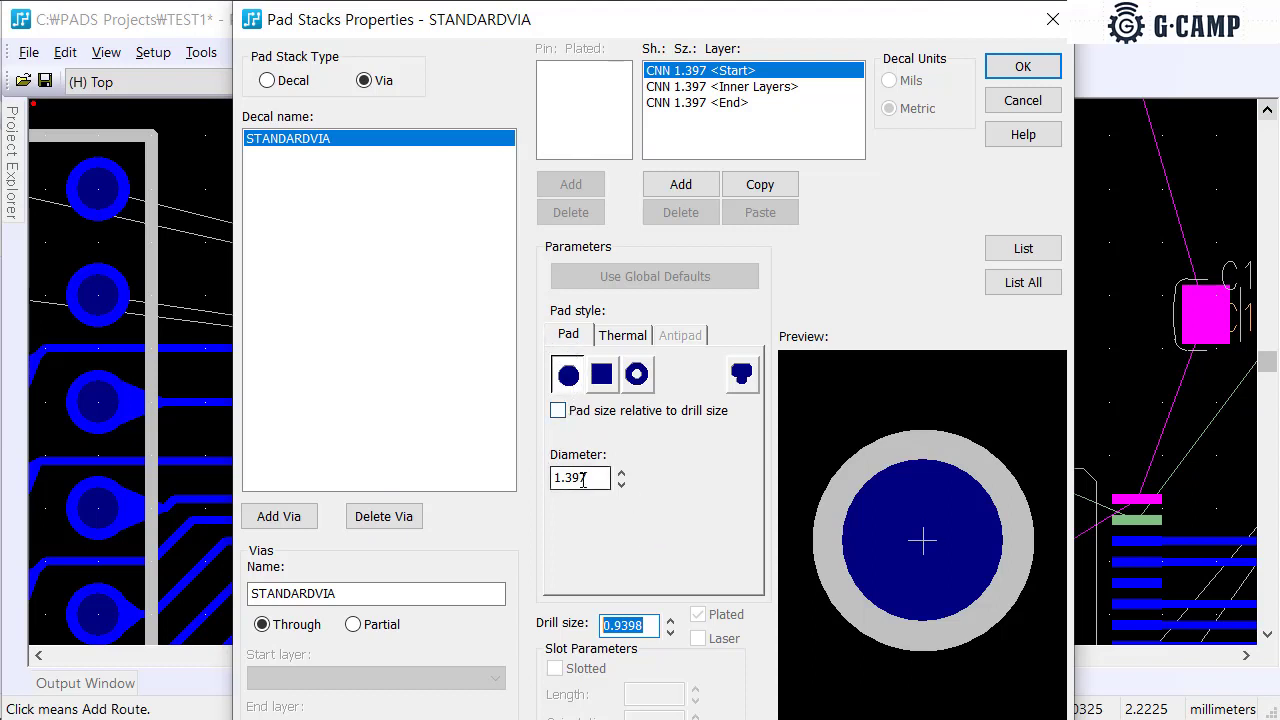
drag(590, 477, 563, 471)
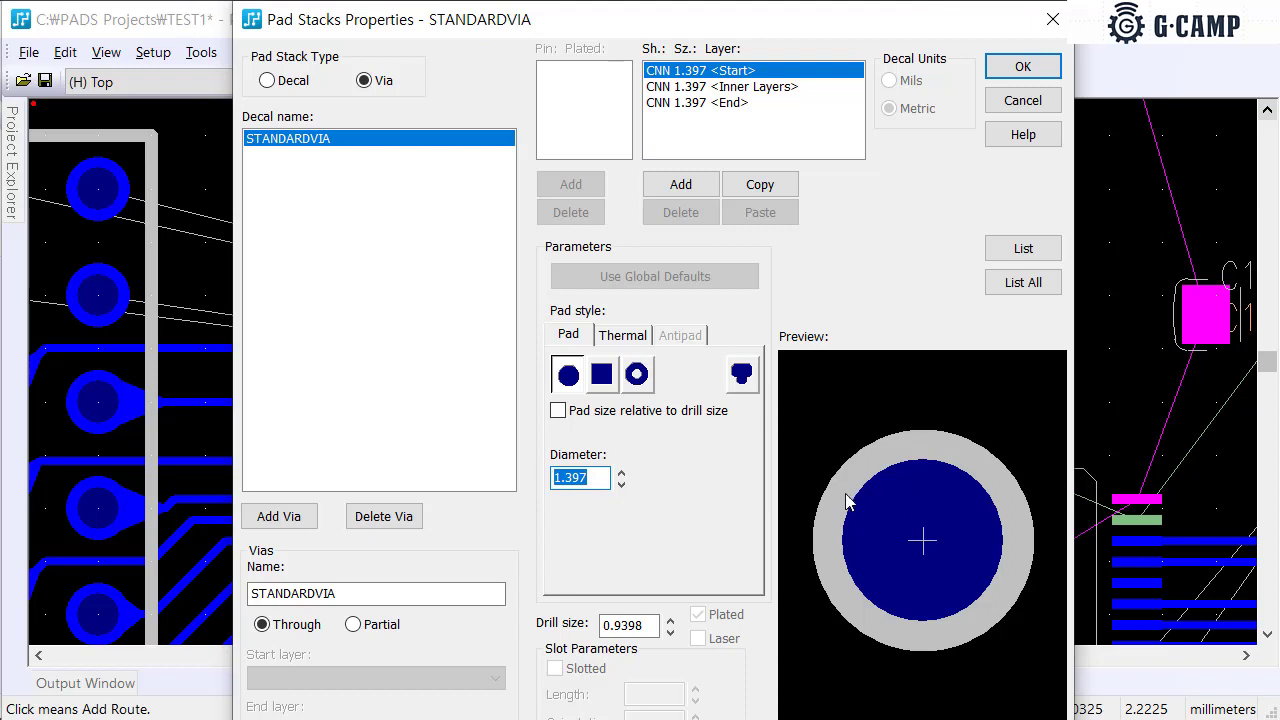
click(622, 341)
click(568, 336)
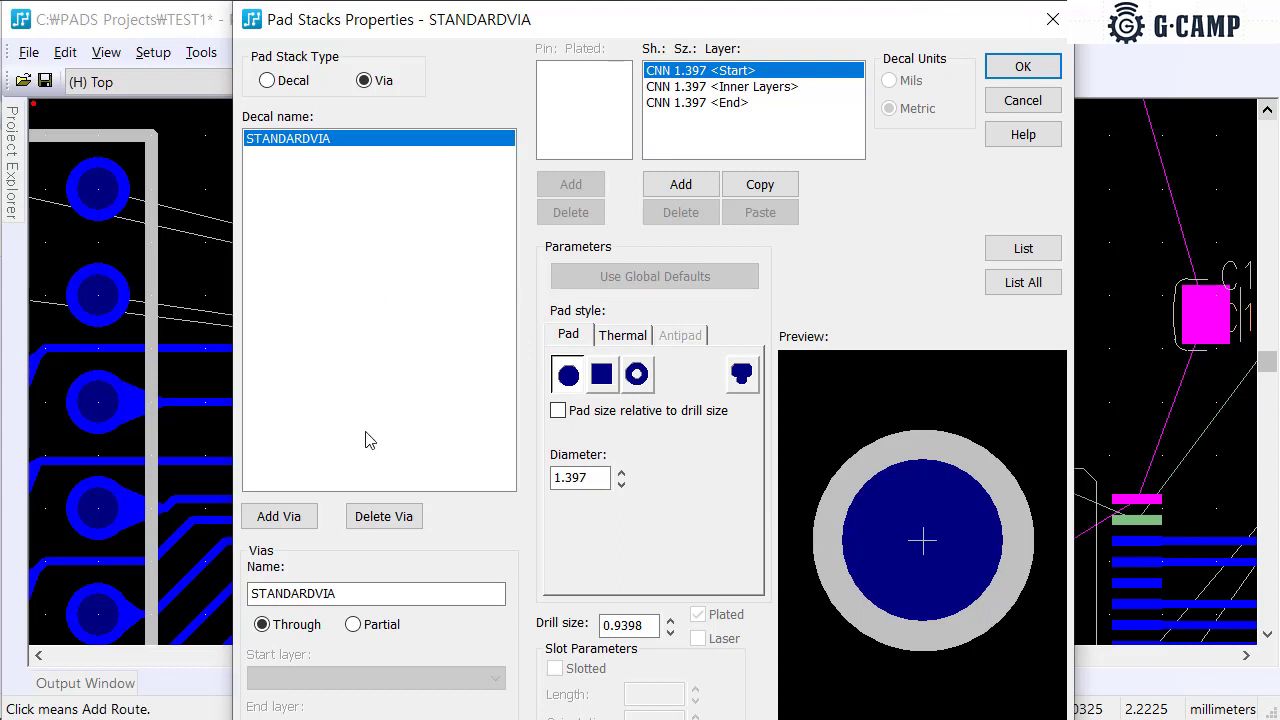
Rename STANDARDVIA to STANDARD, accepting the change for all vias of that type, and add a new via entry
click(262, 593)
key(BackSpace)
key(BackSpace)
key(BackSpace)
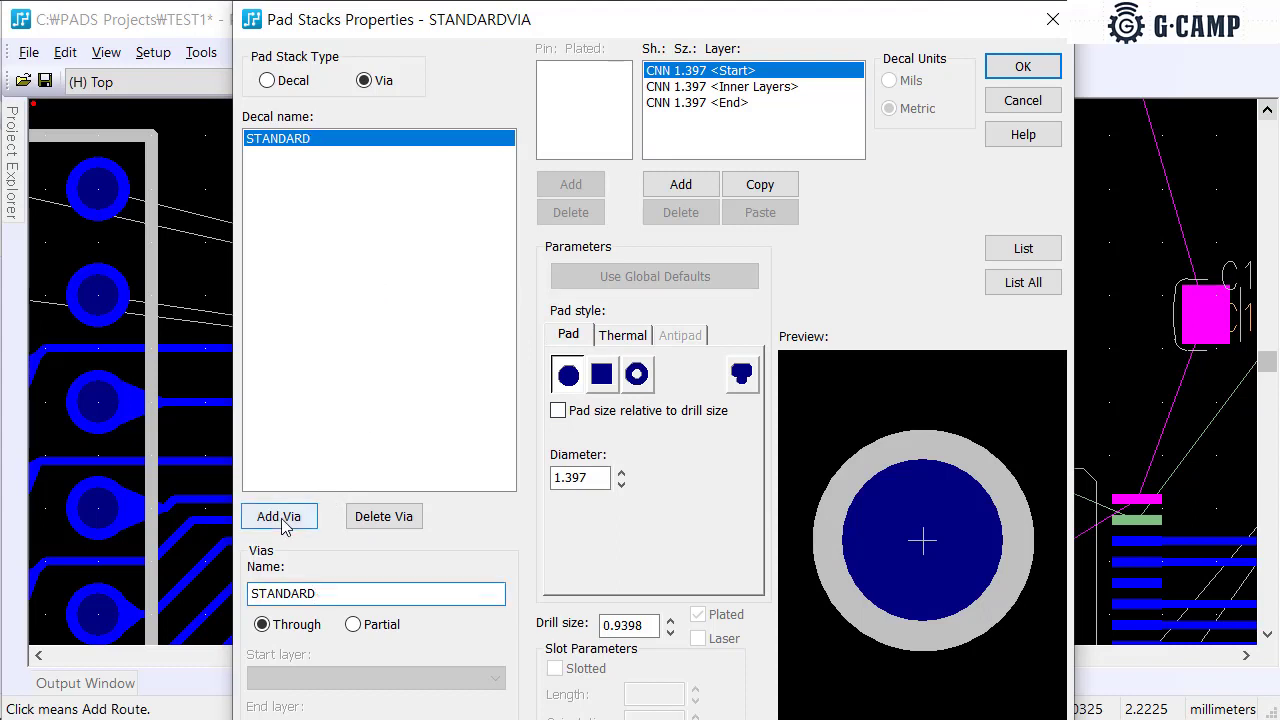
click(285, 518)
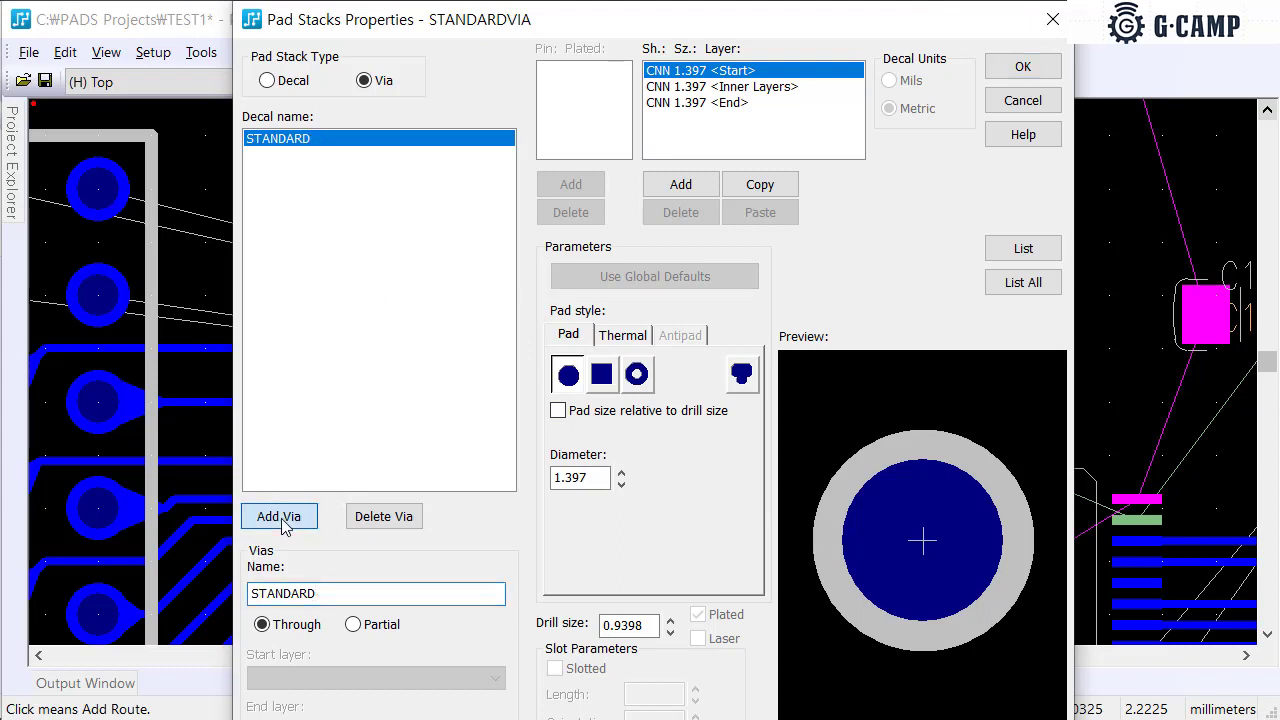
click(607, 462)
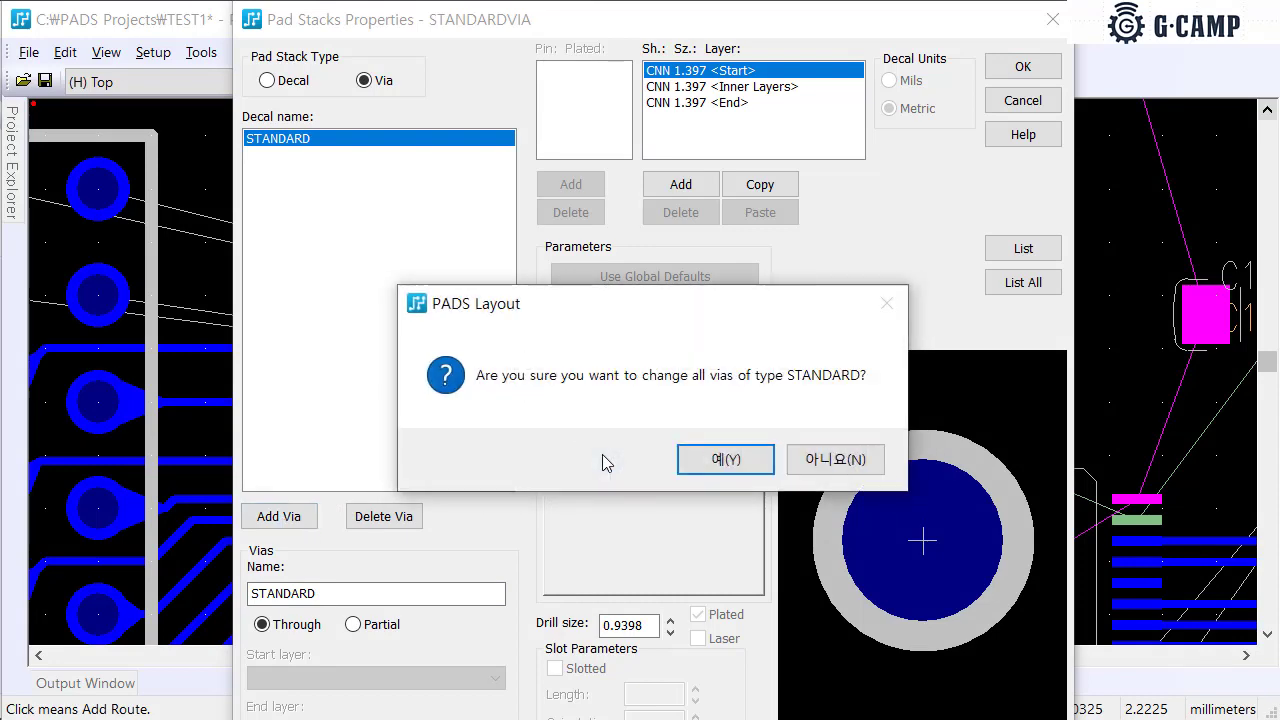
click(726, 459)
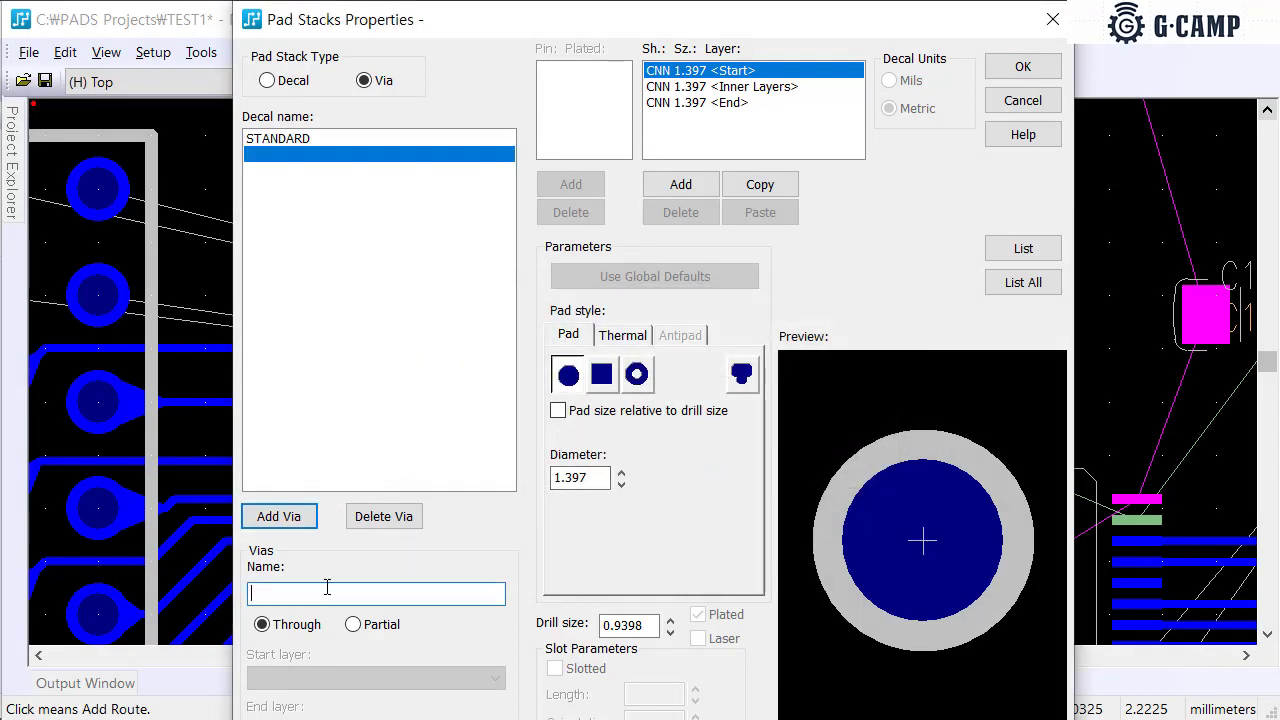
Name the new through via 0.4 and set its drill size to 0.4 mm
click(334, 592)
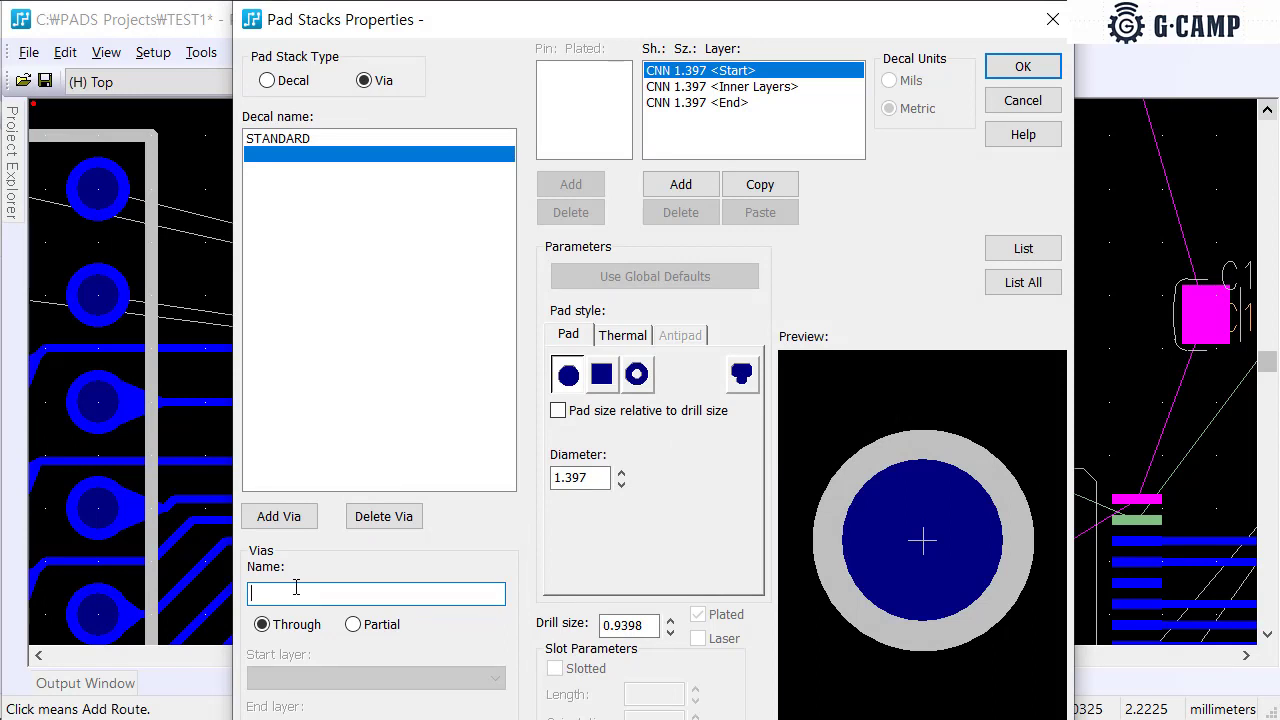
text(0.4)
drag(645, 626, 582, 626)
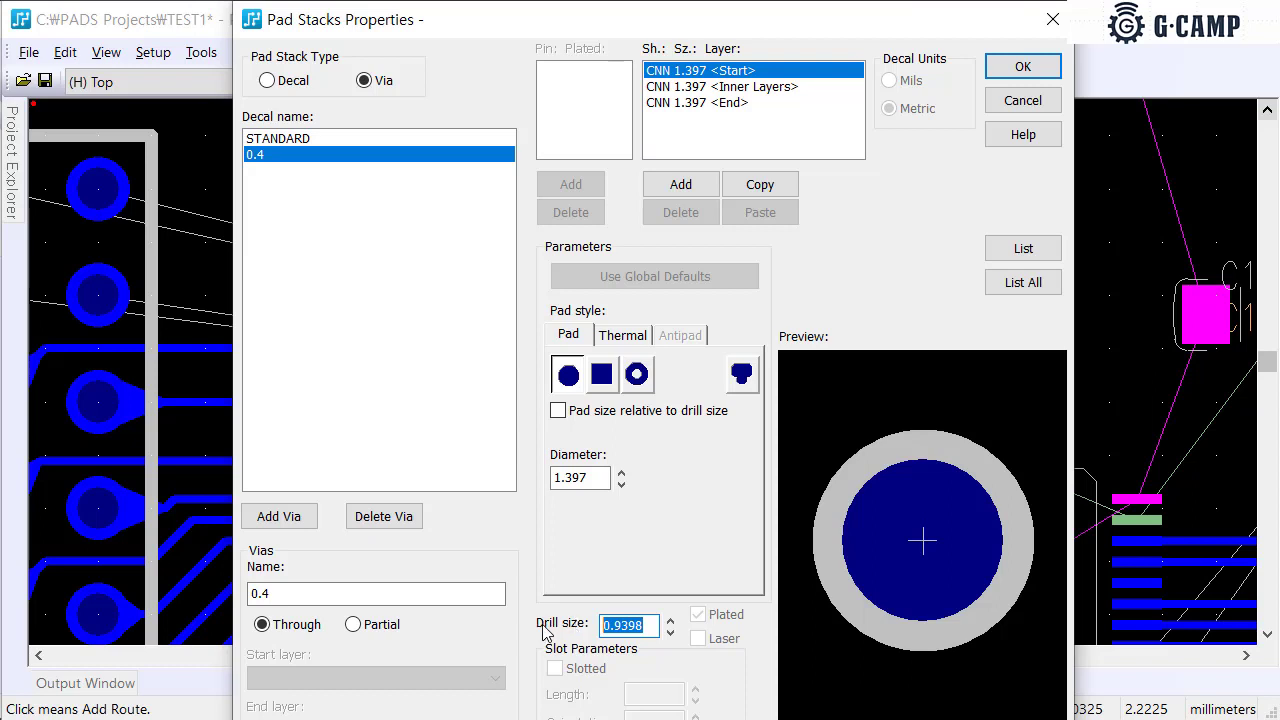
text(0.4)
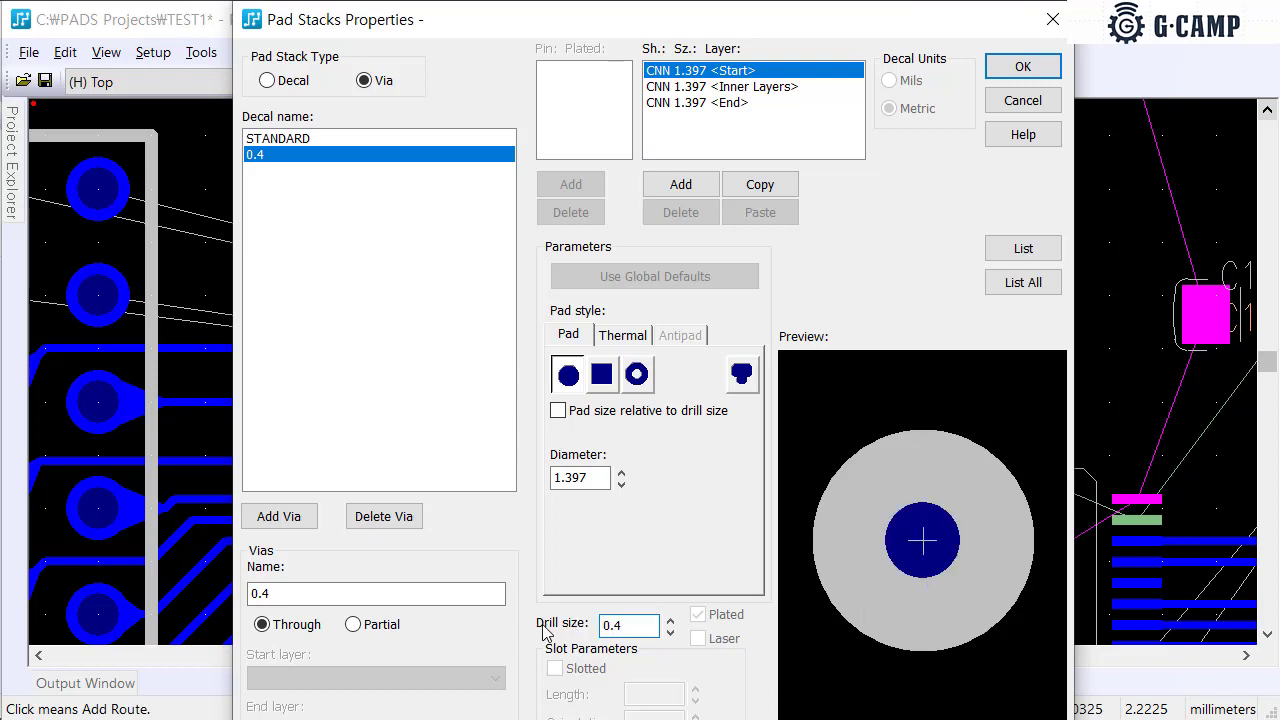
Try pad diameters of 0.6 mm and 0.8 mm on the start layer of the 0.4 via
drag(598, 478, 524, 487)
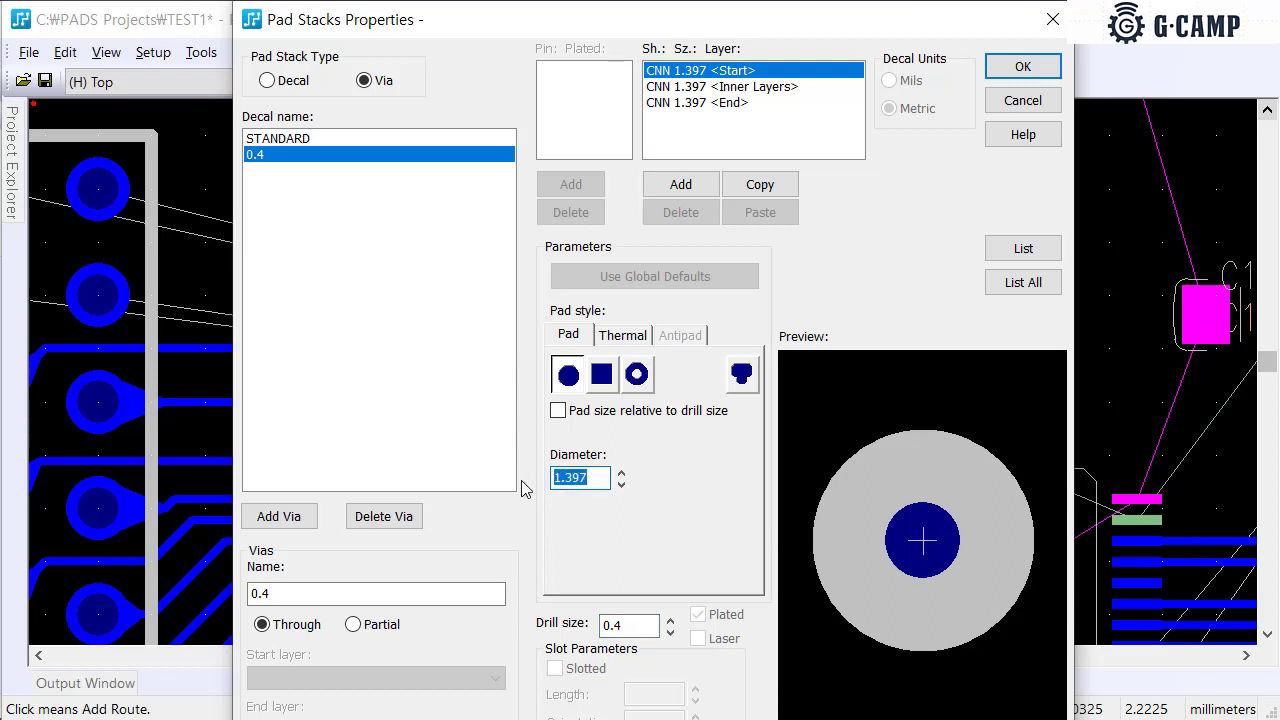
text(0.6)
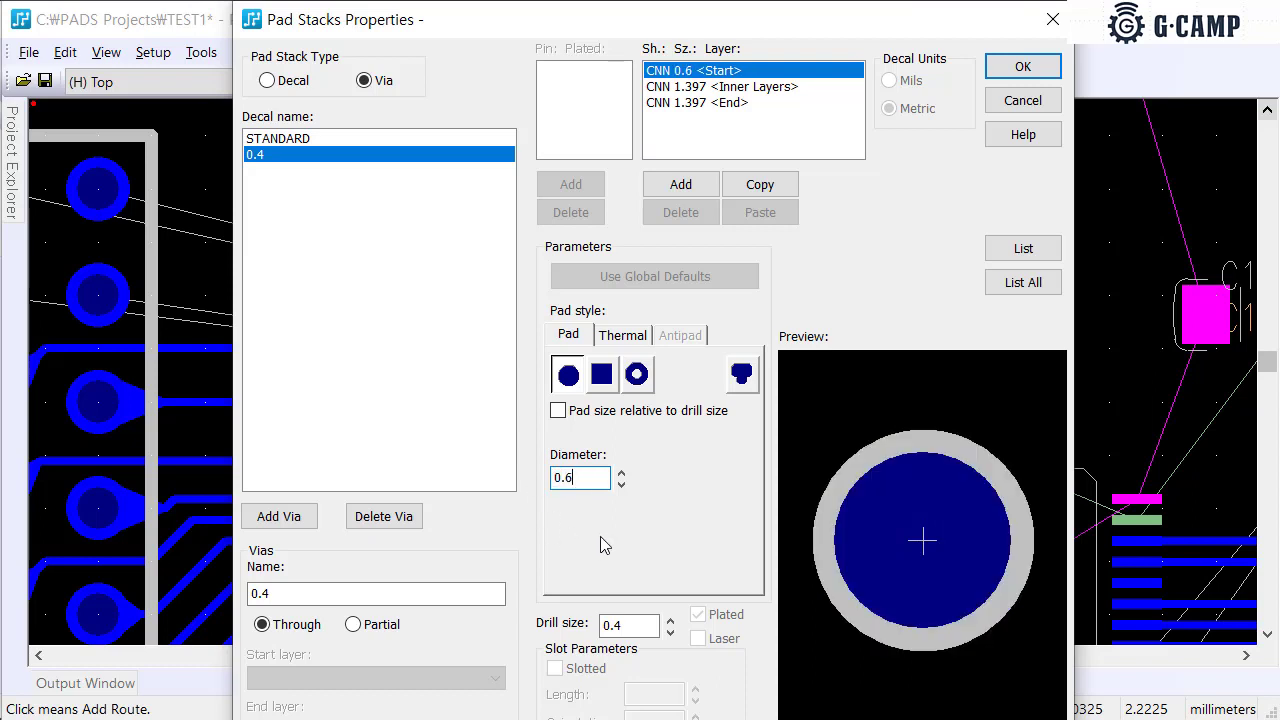
drag(580, 477, 532, 471)
text(0.)
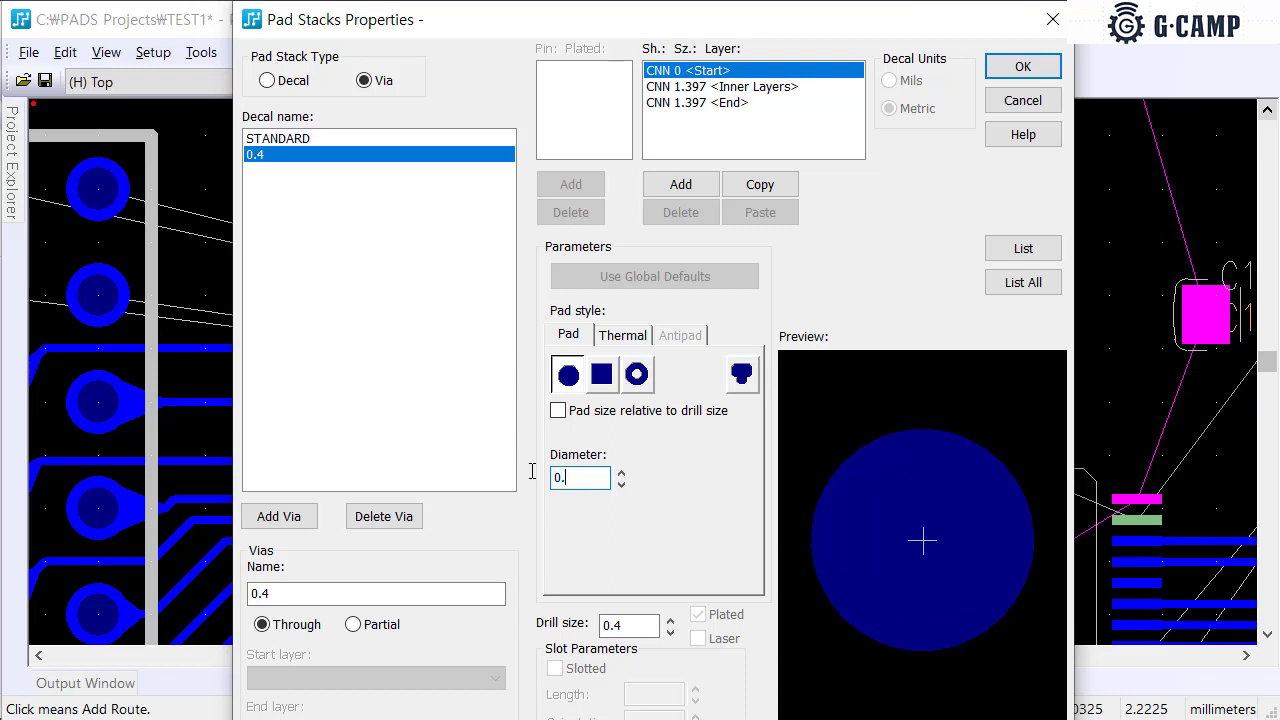
text(8)
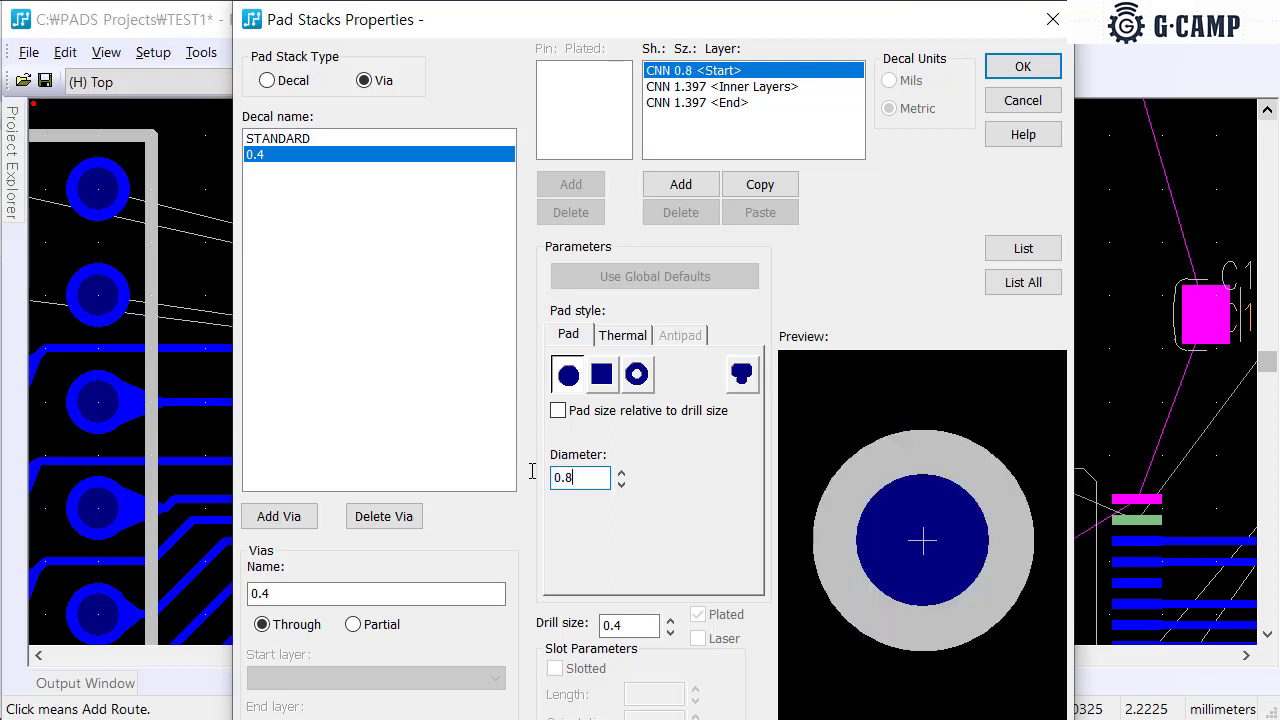
Set the 0.4 via's pad diameter on the start layer to 0.7 mm
drag(576, 477, 548, 476)
click(586, 478)
key(BackSpace)
text(7)
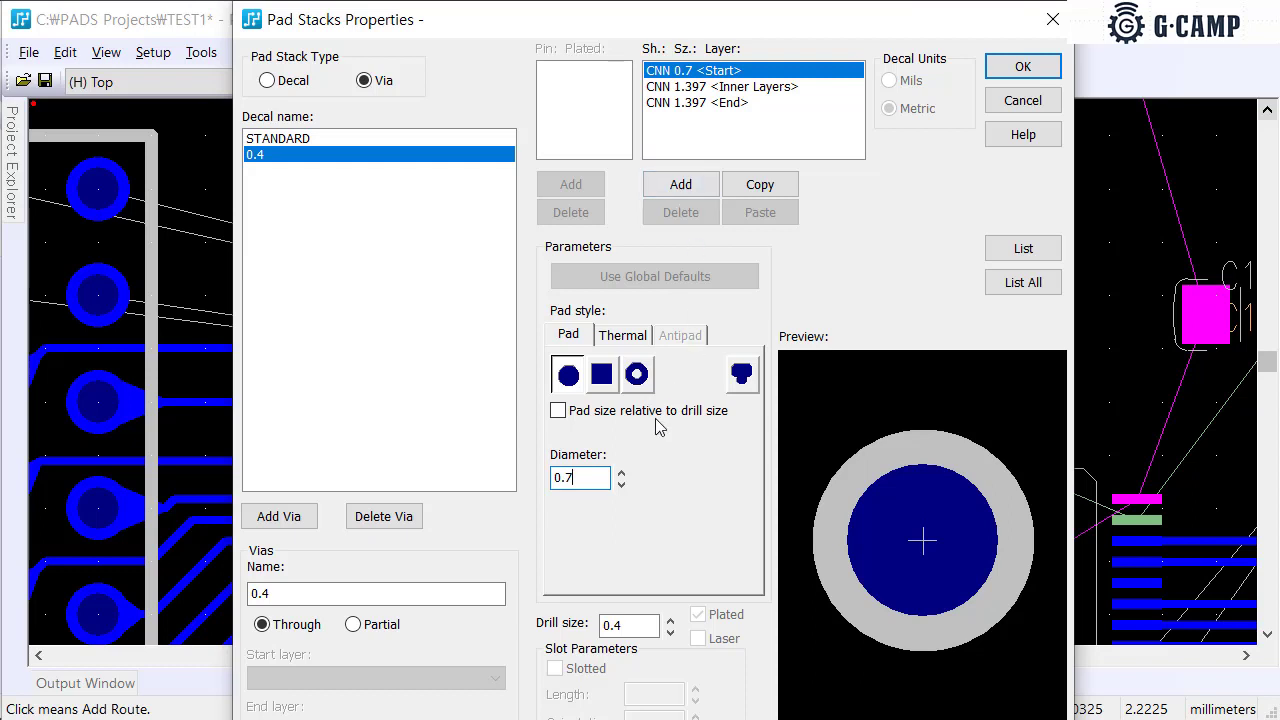
Set the 0.4 via's pad diameter on the inner layers to 0.7 mm
click(707, 87)
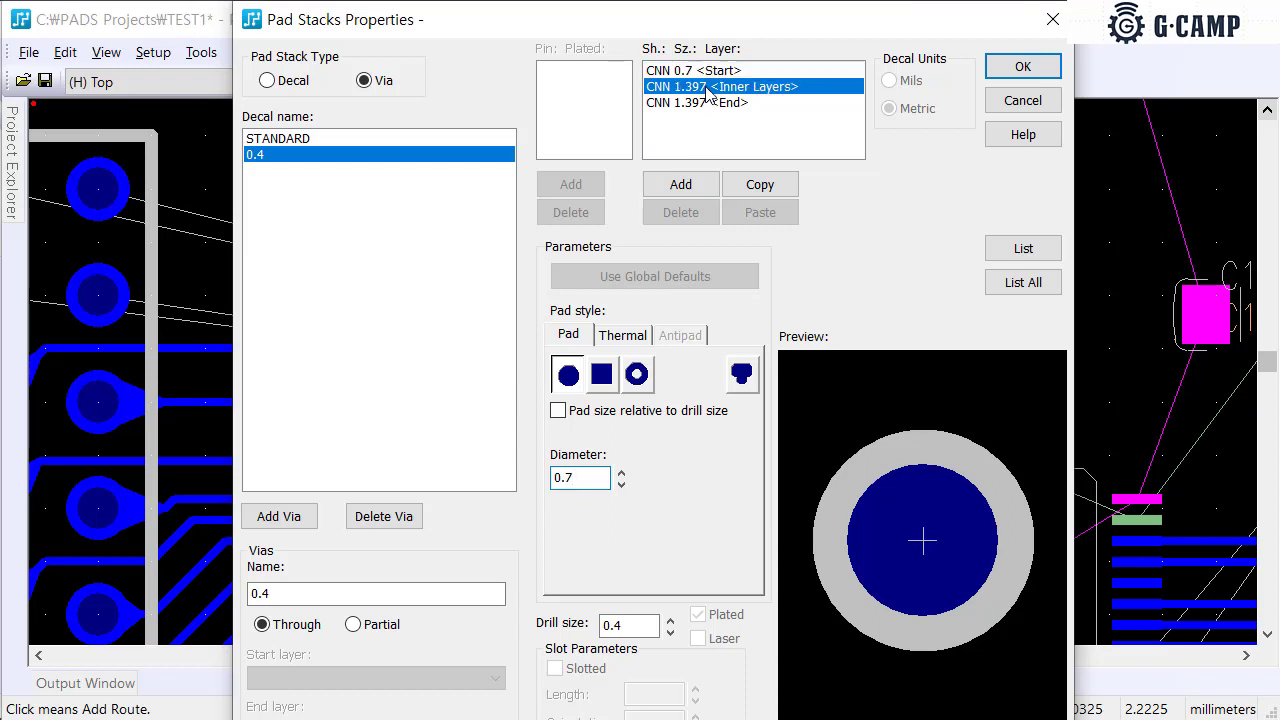
double_click(583, 478)
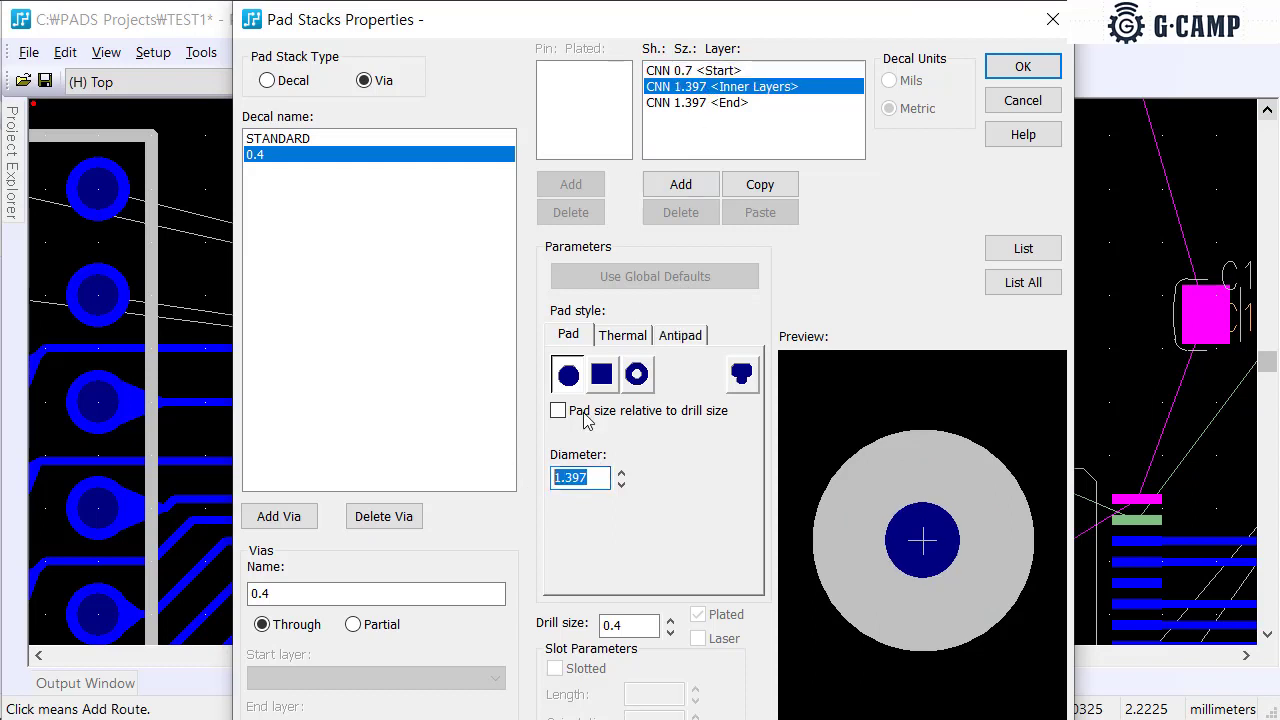
text(0.7)
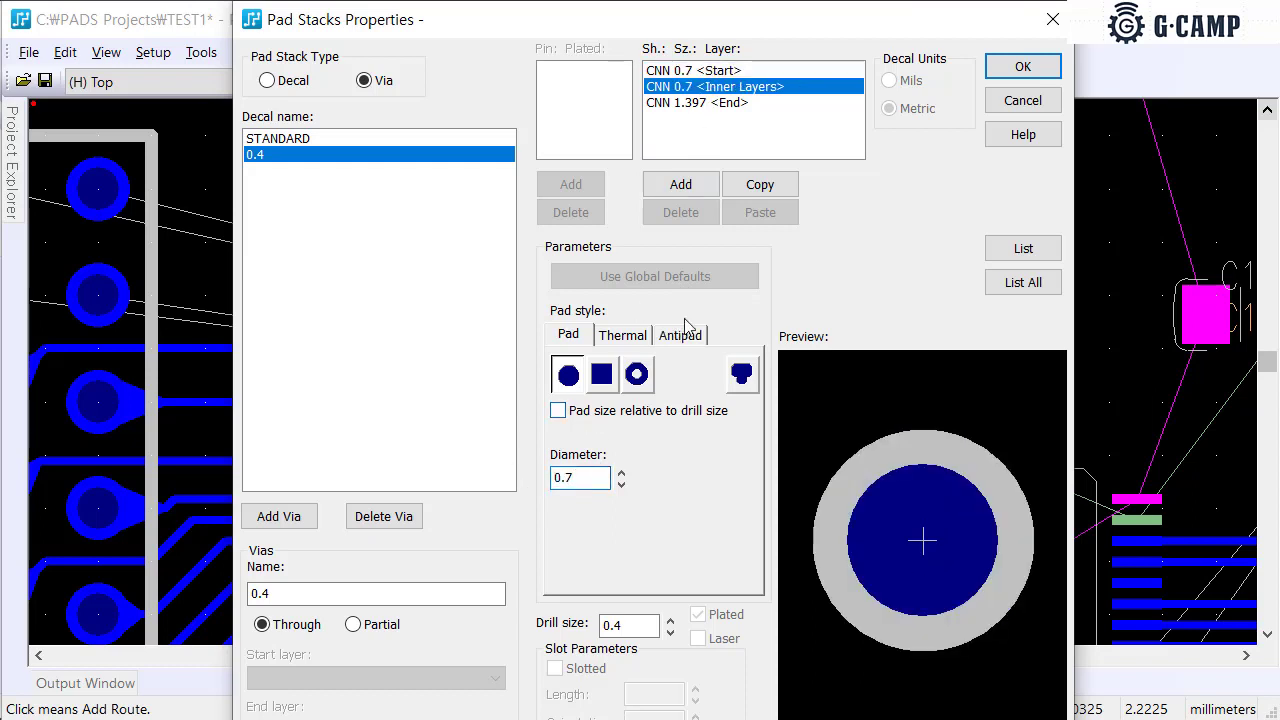
Set the 0.4 via's pad diameter on the end layer to 0.7 mm
click(697, 104)
double_click(599, 477)
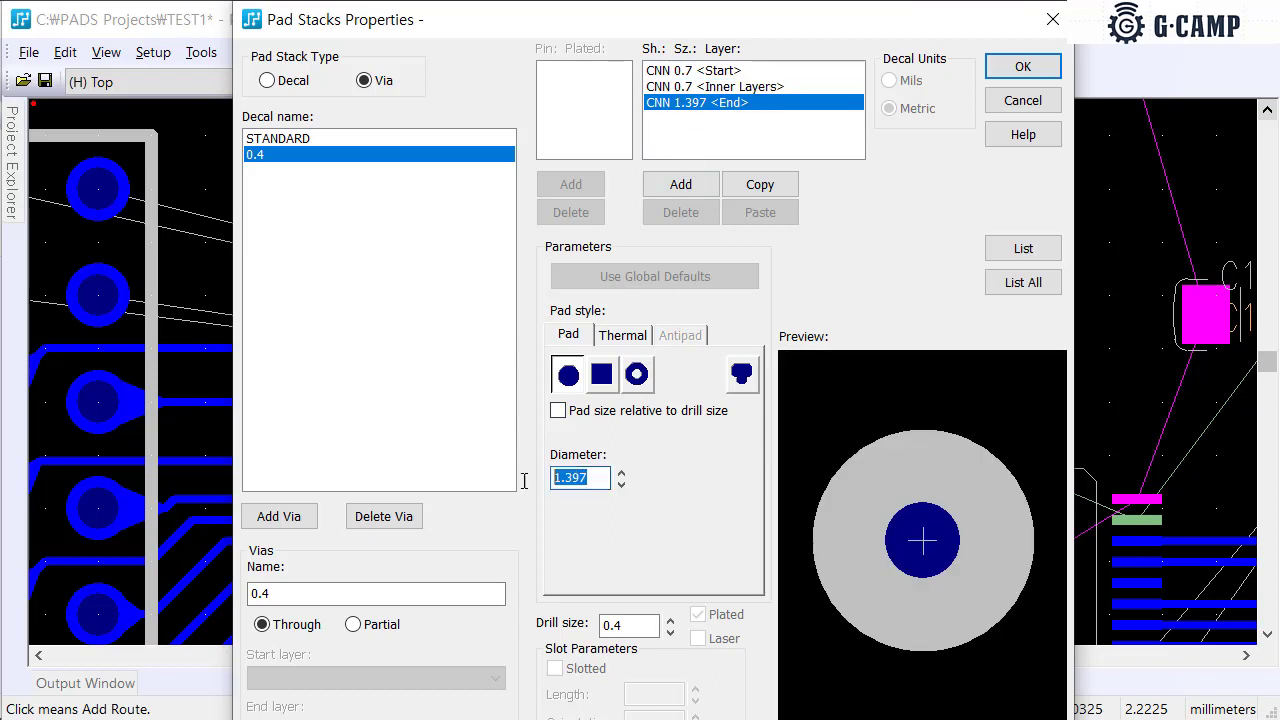
text(0.7)
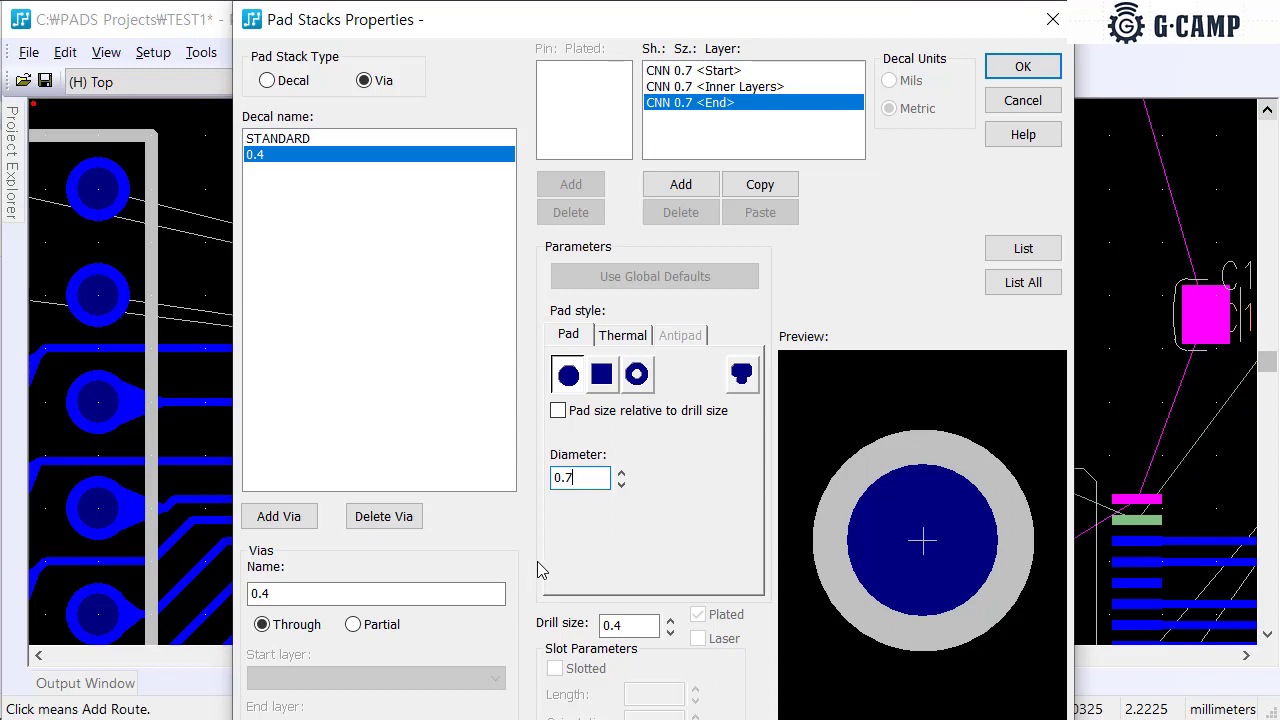
Apply the 0.4 via's changes and add another through via named 0.5 with a drill size of 0.5 mm
click(279, 519)
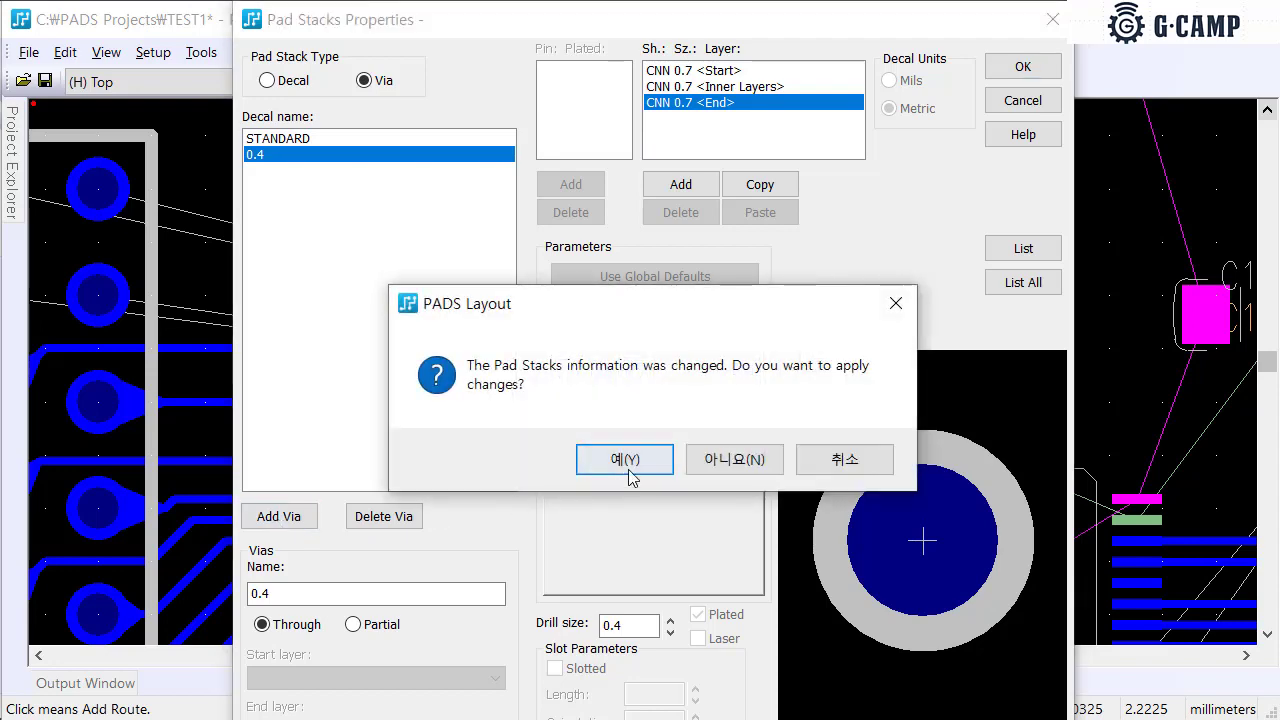
click(623, 459)
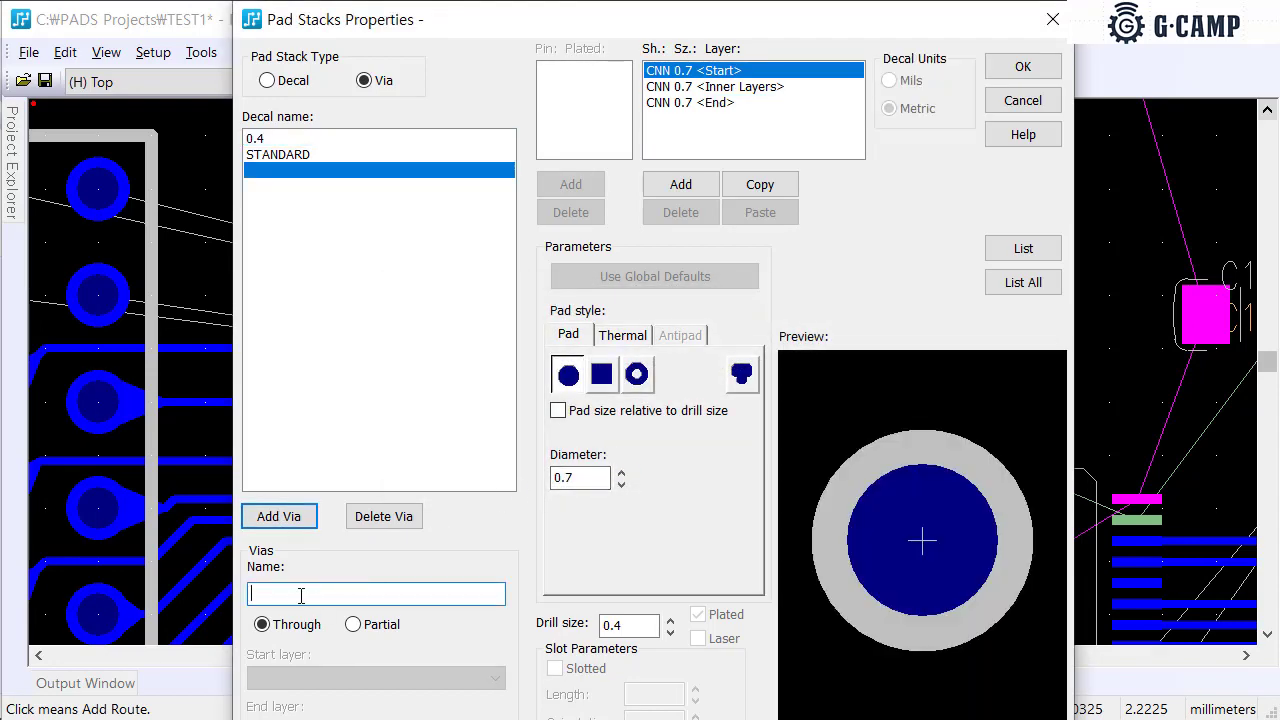
text(0.5)
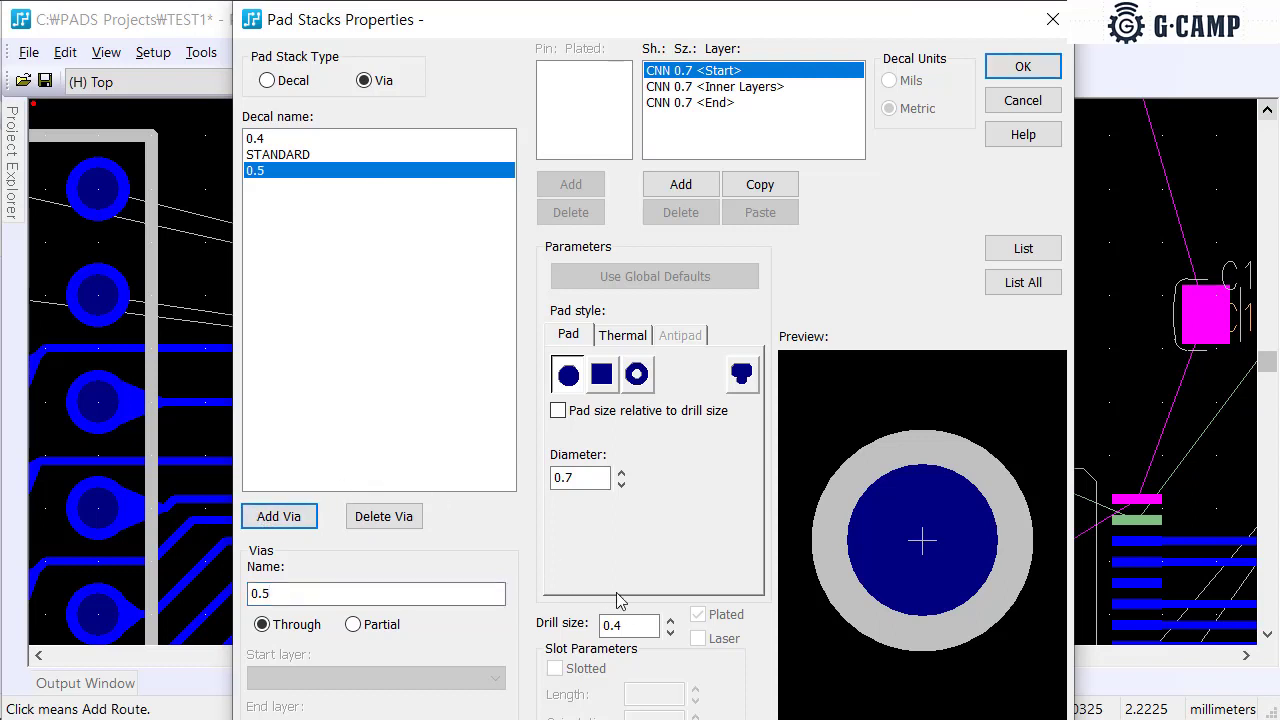
click(630, 626)
key(BackSpace)
text(5)
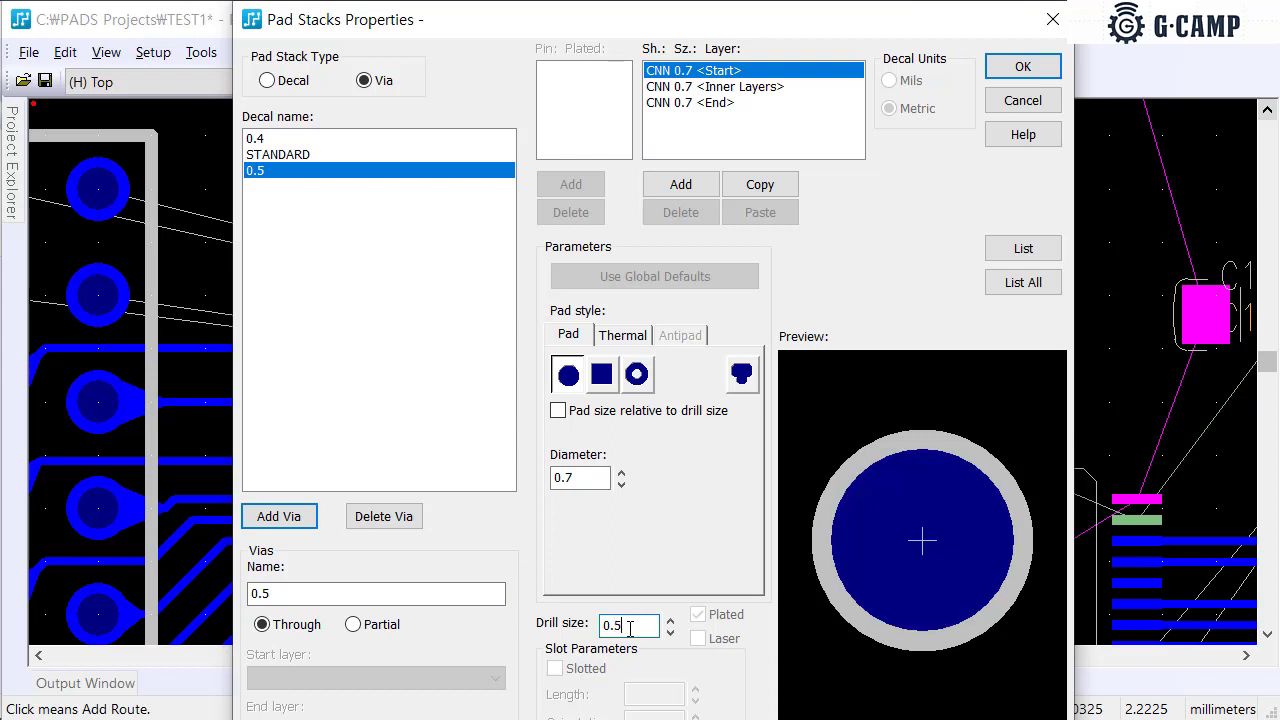
Set the 0.5 via's pad diameter on the start layer to 0.9 mm, after trying 0.8 mm
click(593, 477)
text(8)
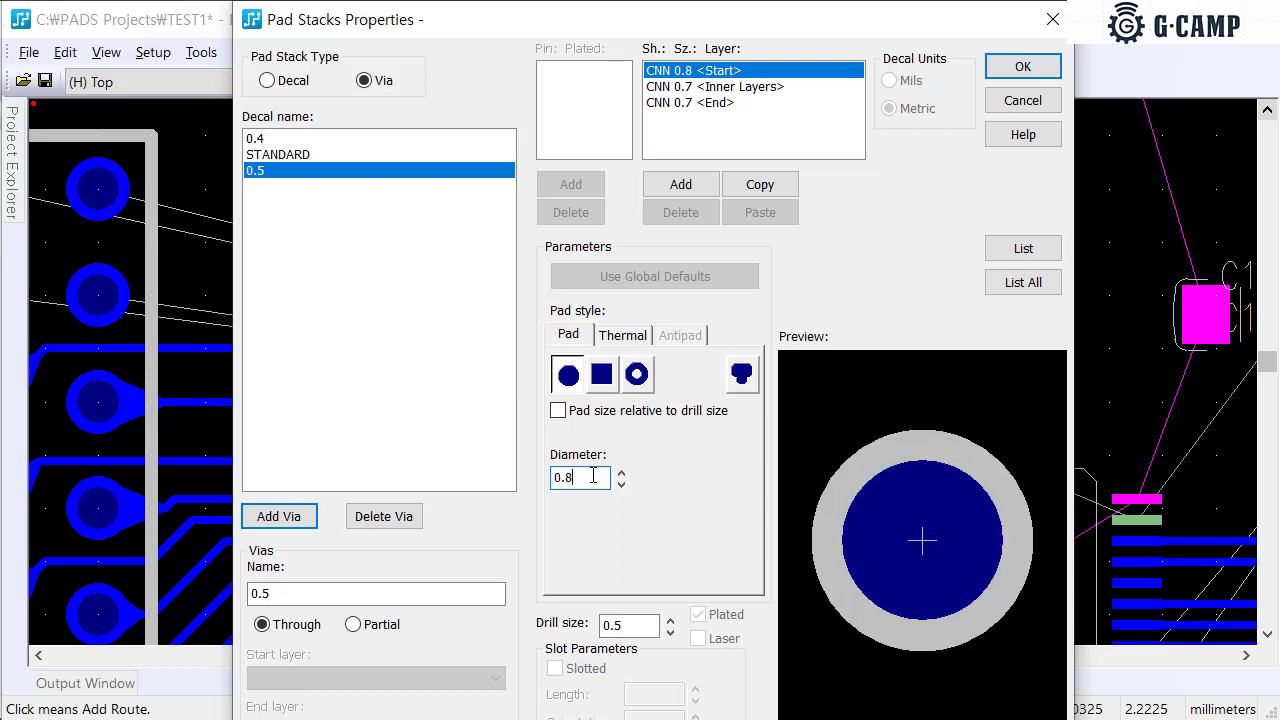
key(BackSpace)
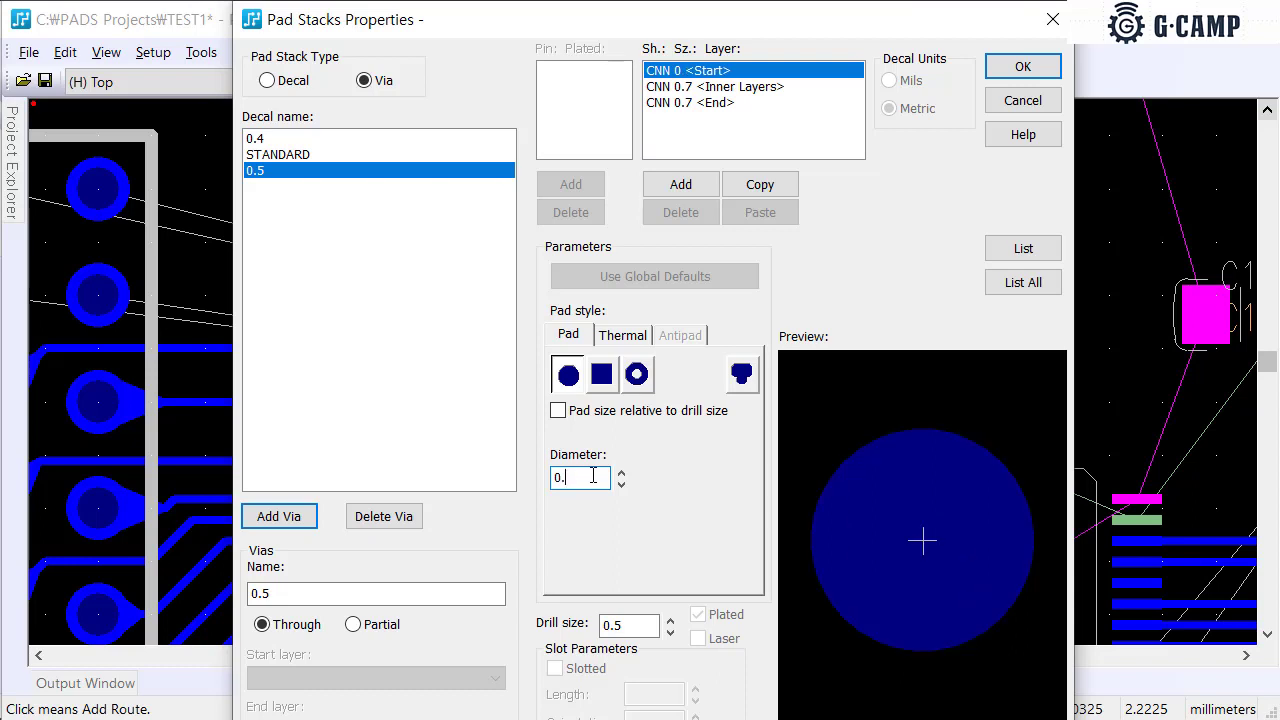
text(9)
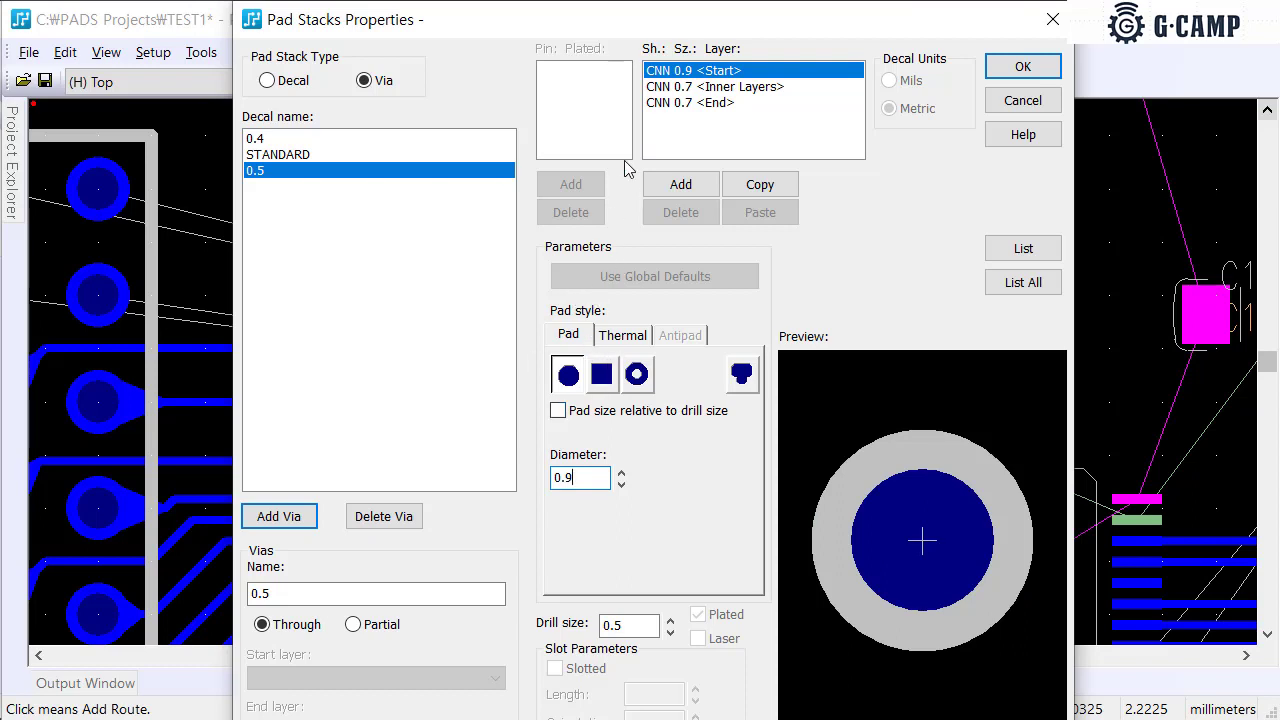
Set the 0.5 via's pad diameter on the inner layers to 0.9 mm
click(678, 87)
click(597, 474)
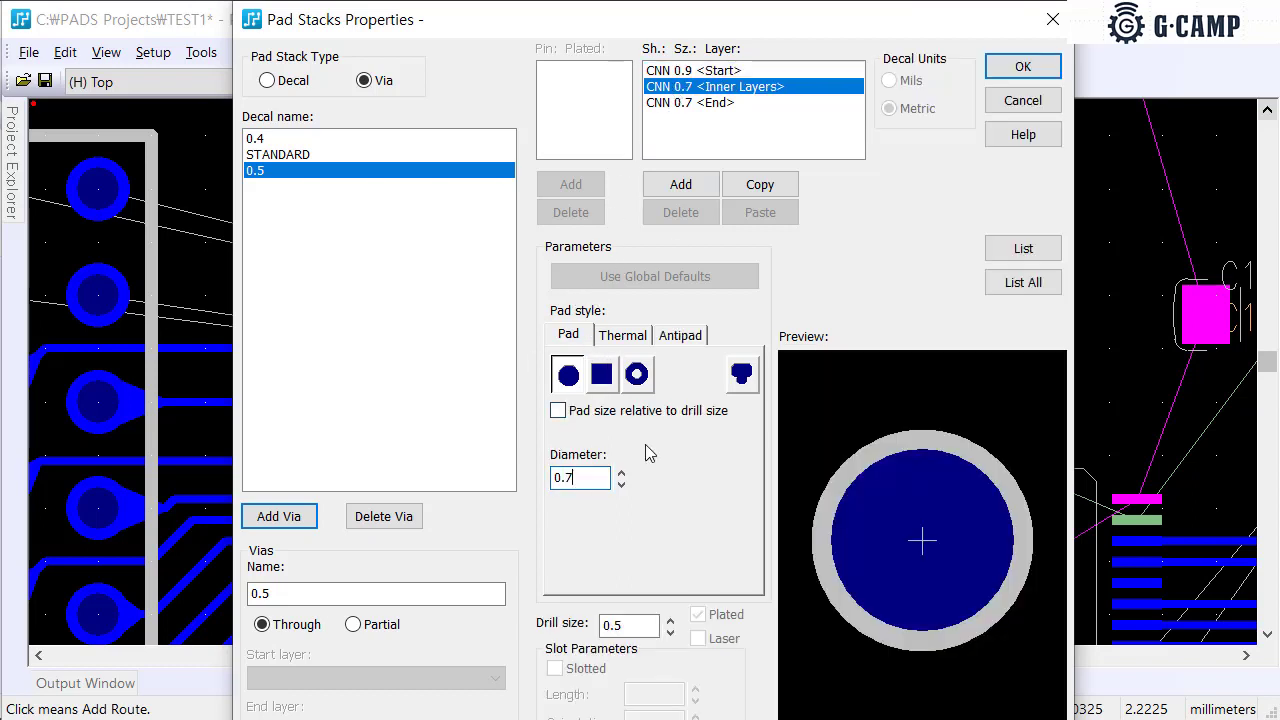
key(BackSpace)
text(9)
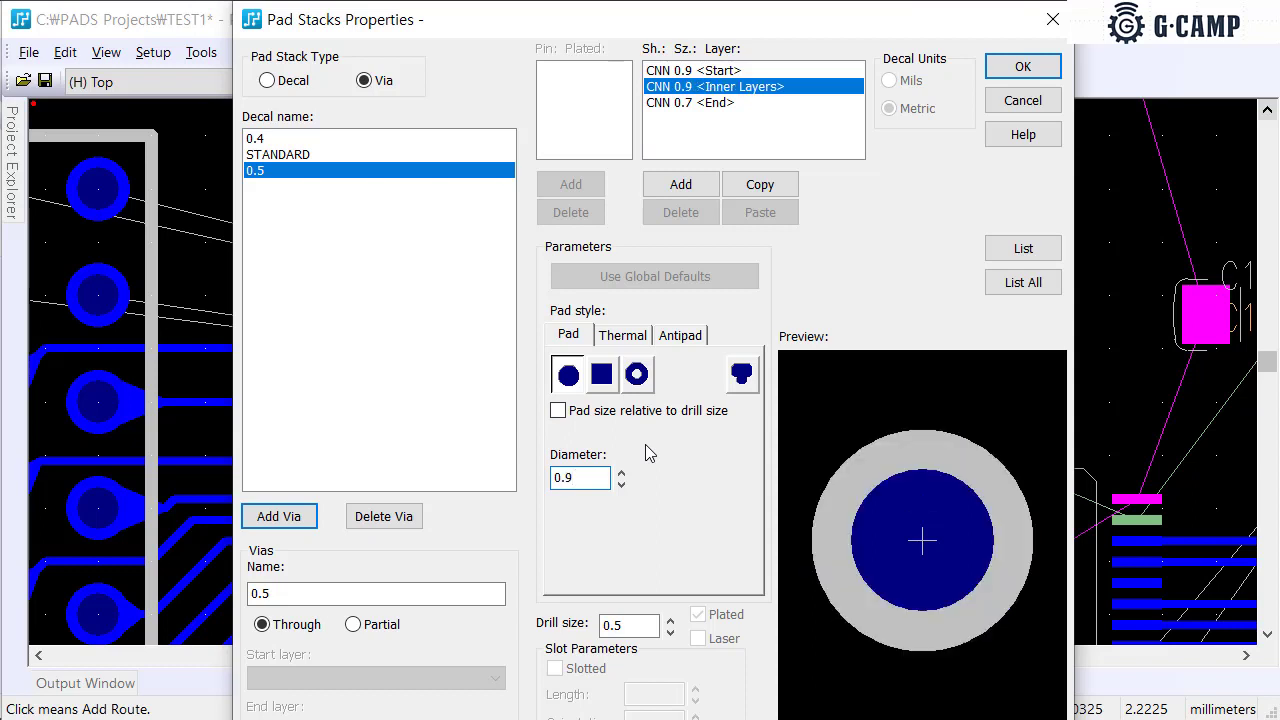
Change the 0.5 via's pad diameter on the end layer
click(722, 103)
click(603, 476)
key(BackSpace)
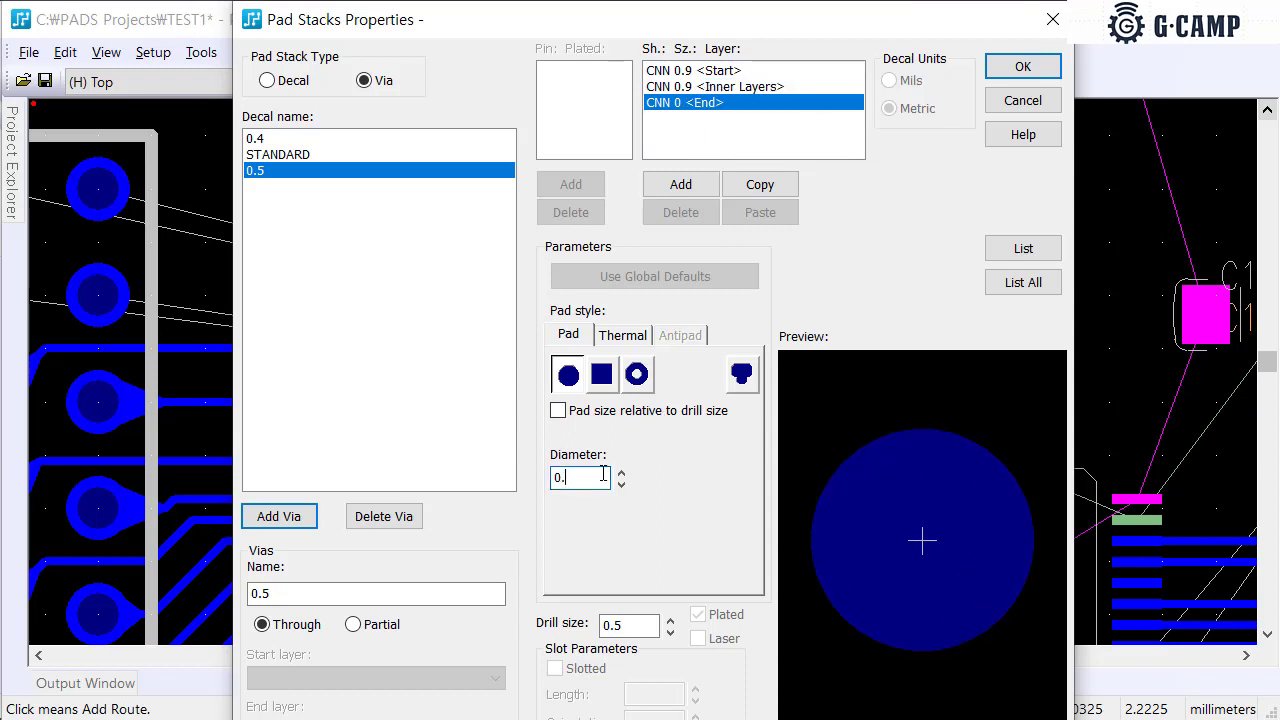
Set the 0.5 via's End layer pad diameter to 0.9, apply the pad stack changes, and review the 0.4, 0.5 and STANDARD vias
text(9)
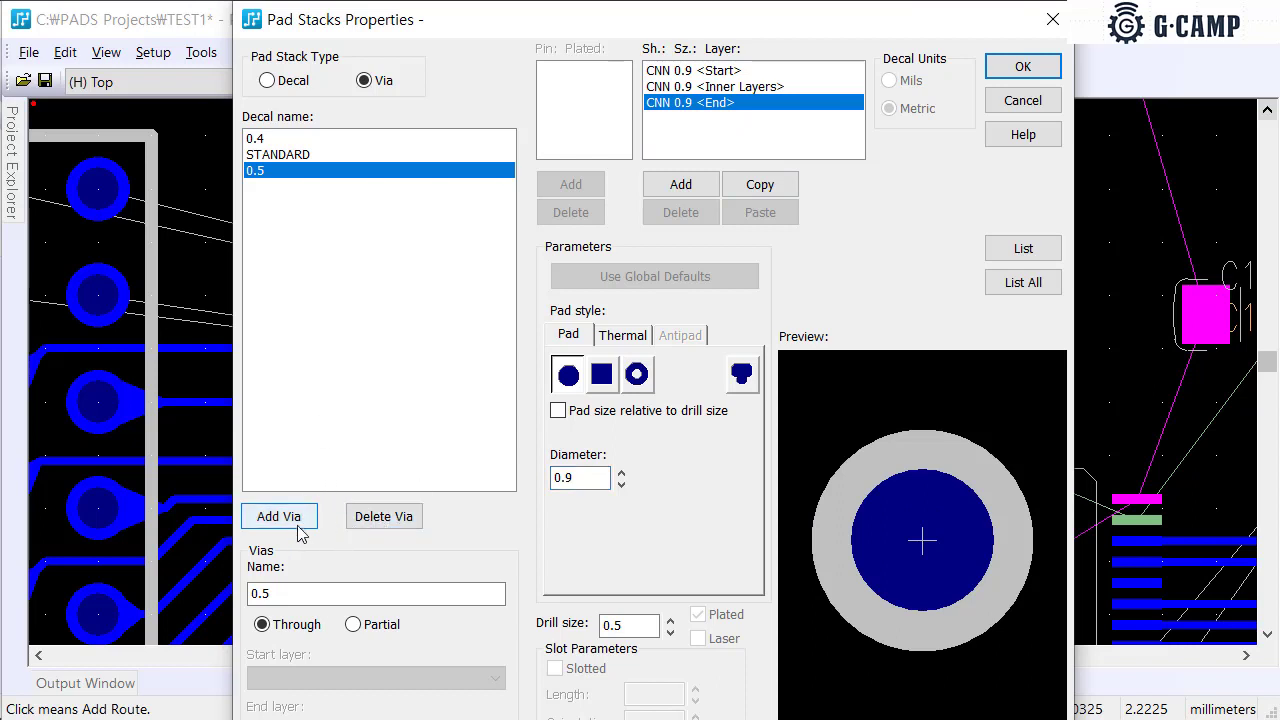
click(258, 140)
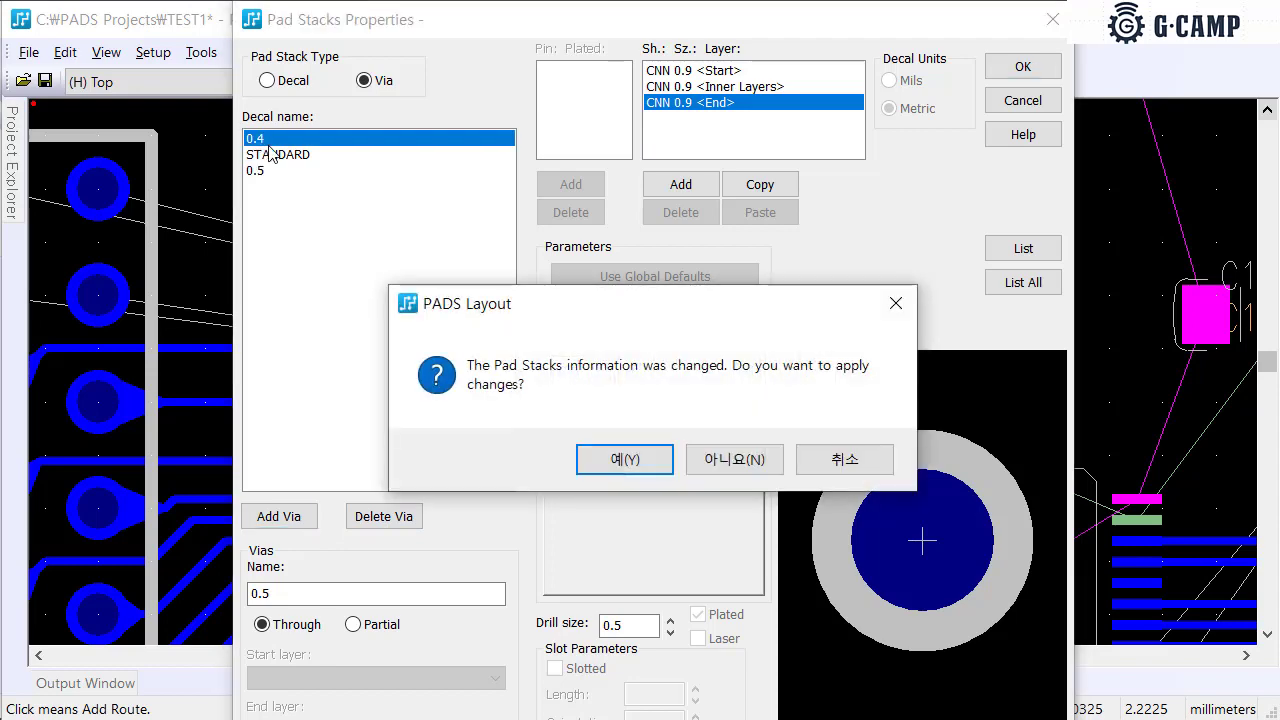
click(612, 462)
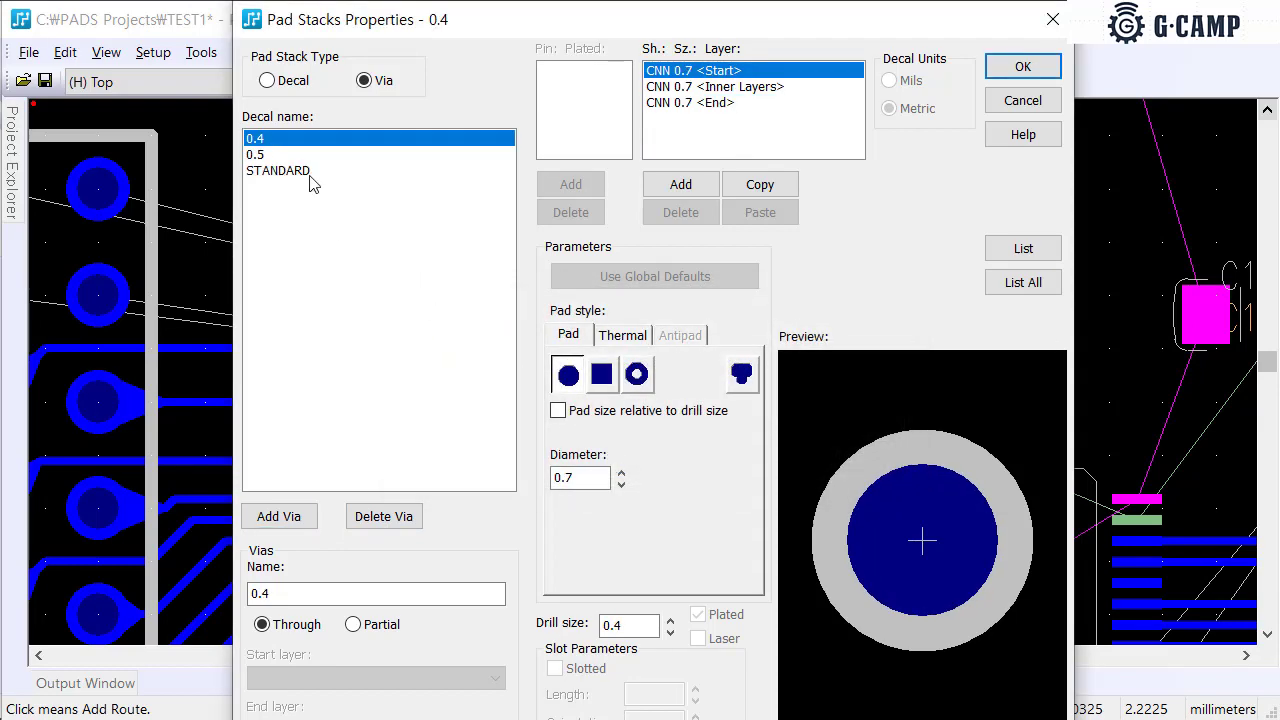
click(262, 155)
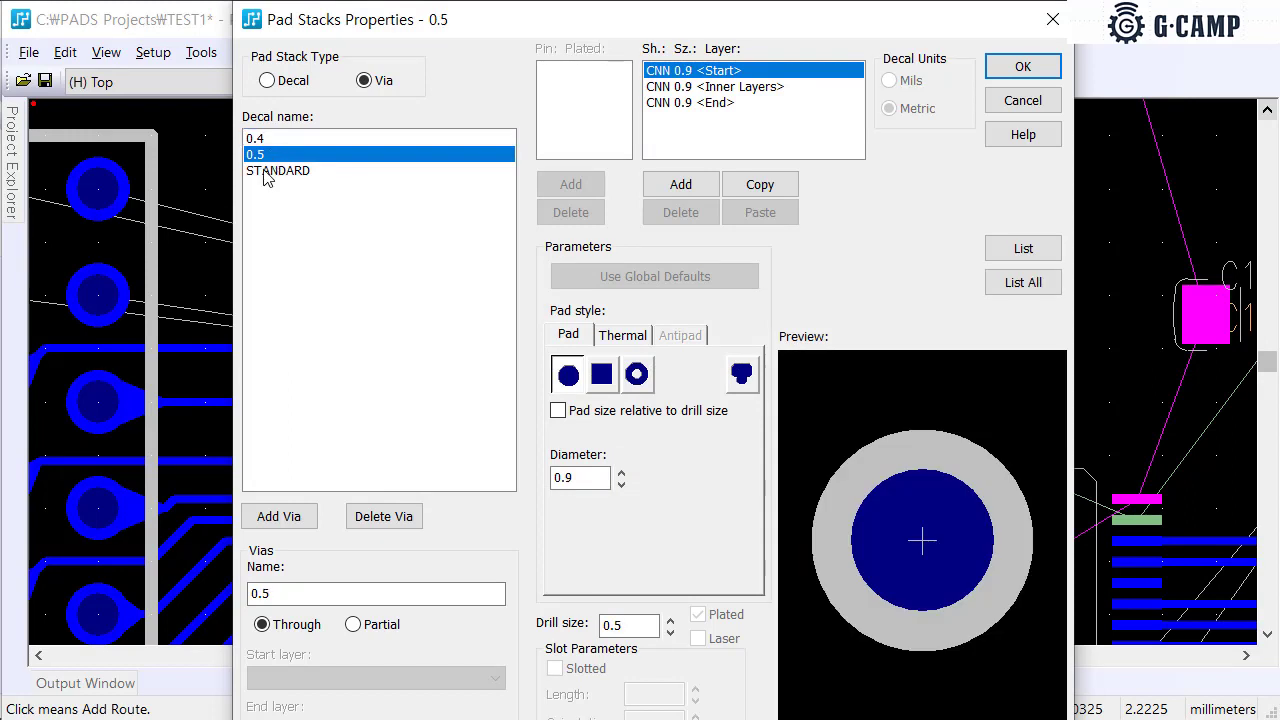
click(268, 175)
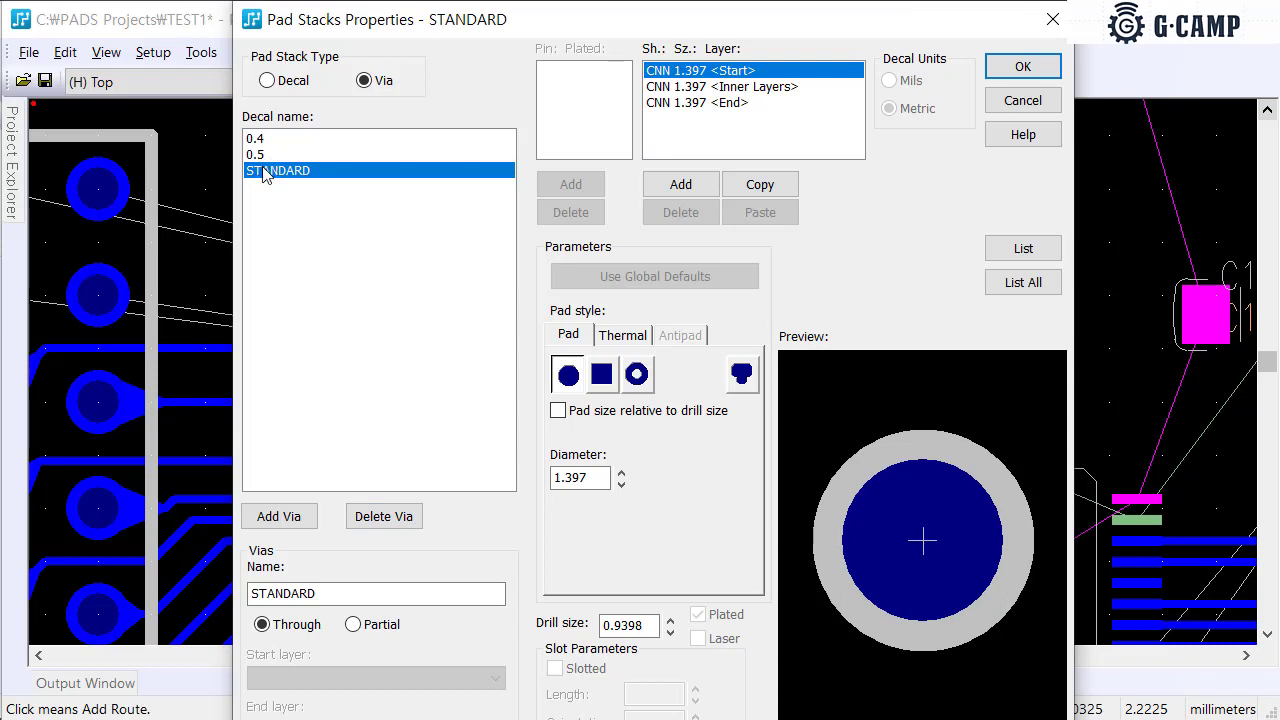
click(1022, 68)
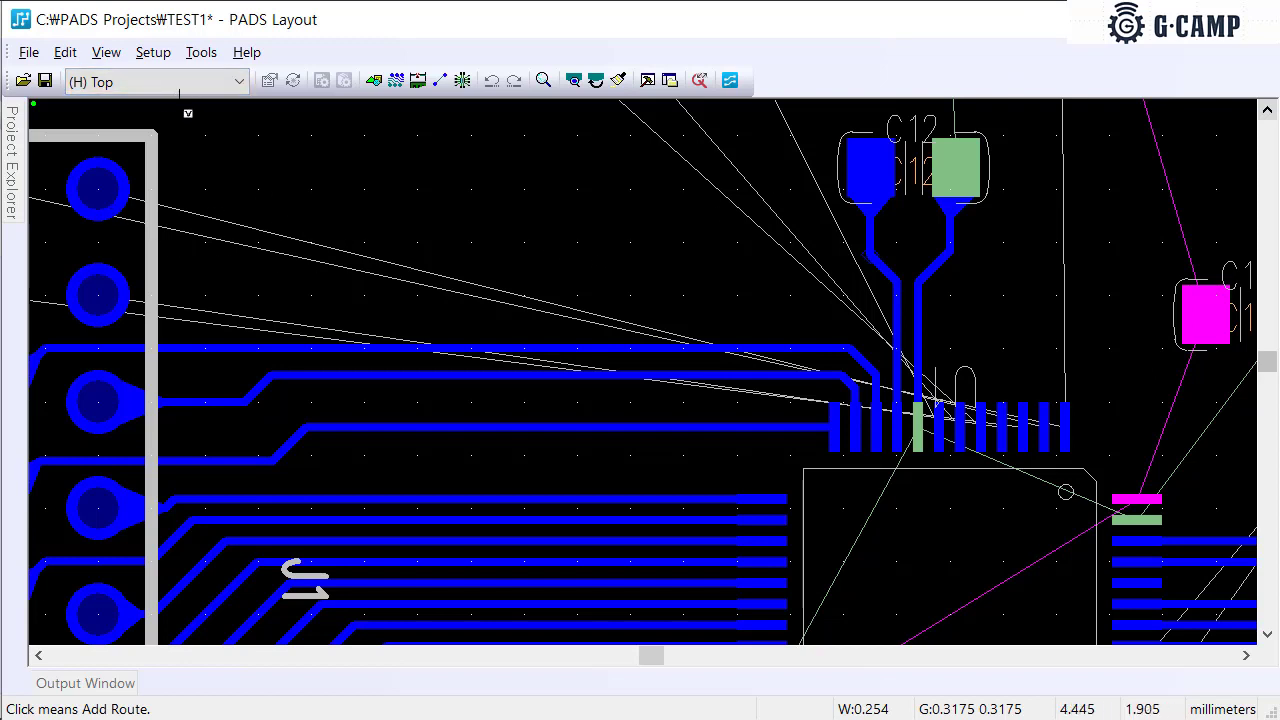
click(30, 54)
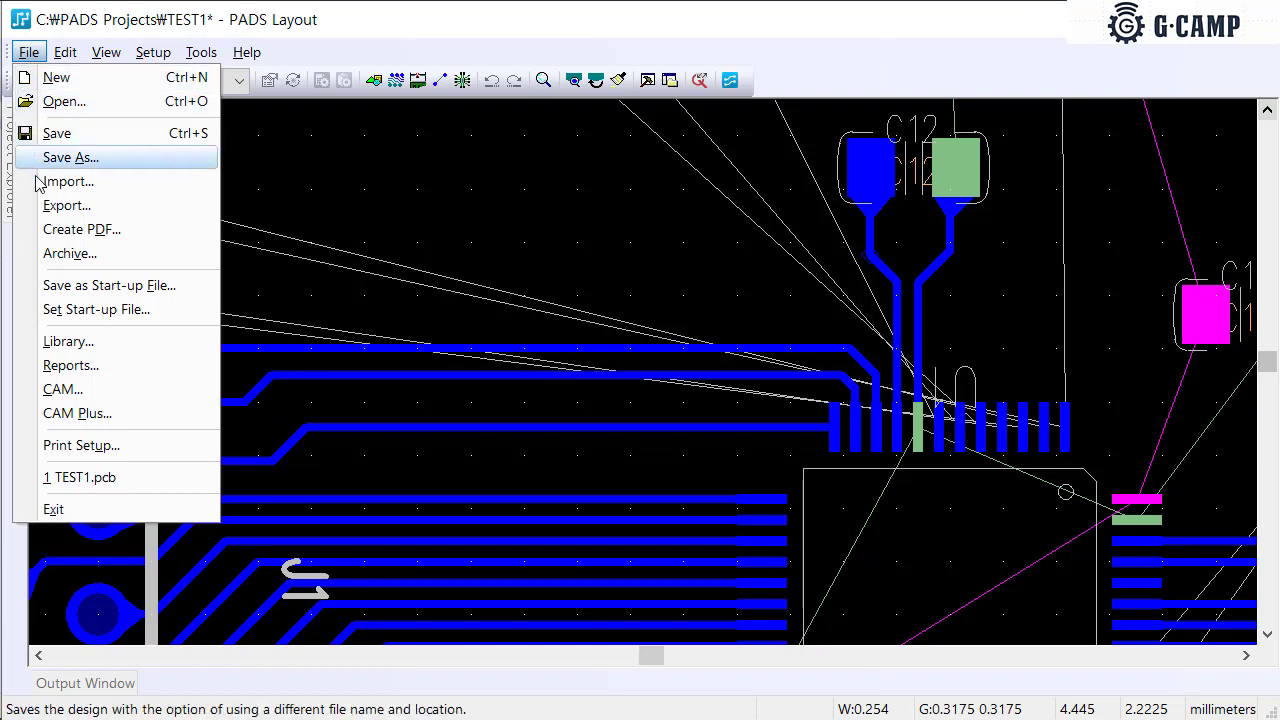
click(113, 287)
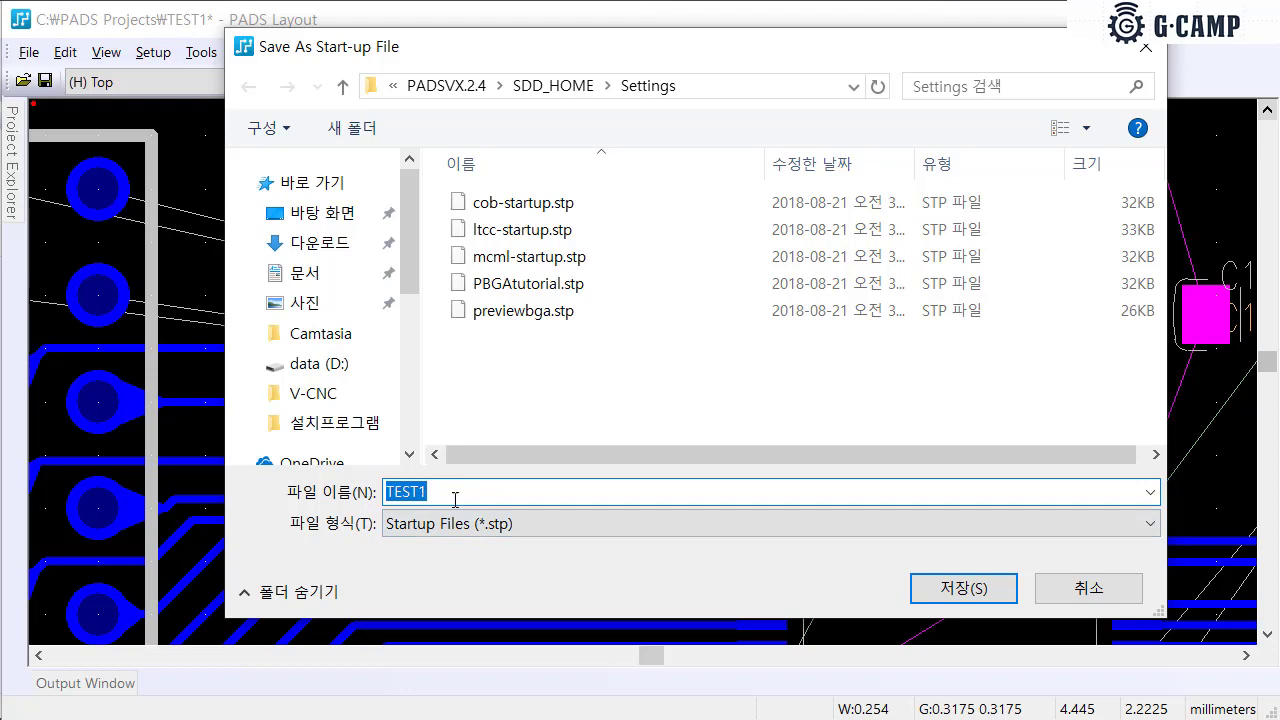
click(958, 590)
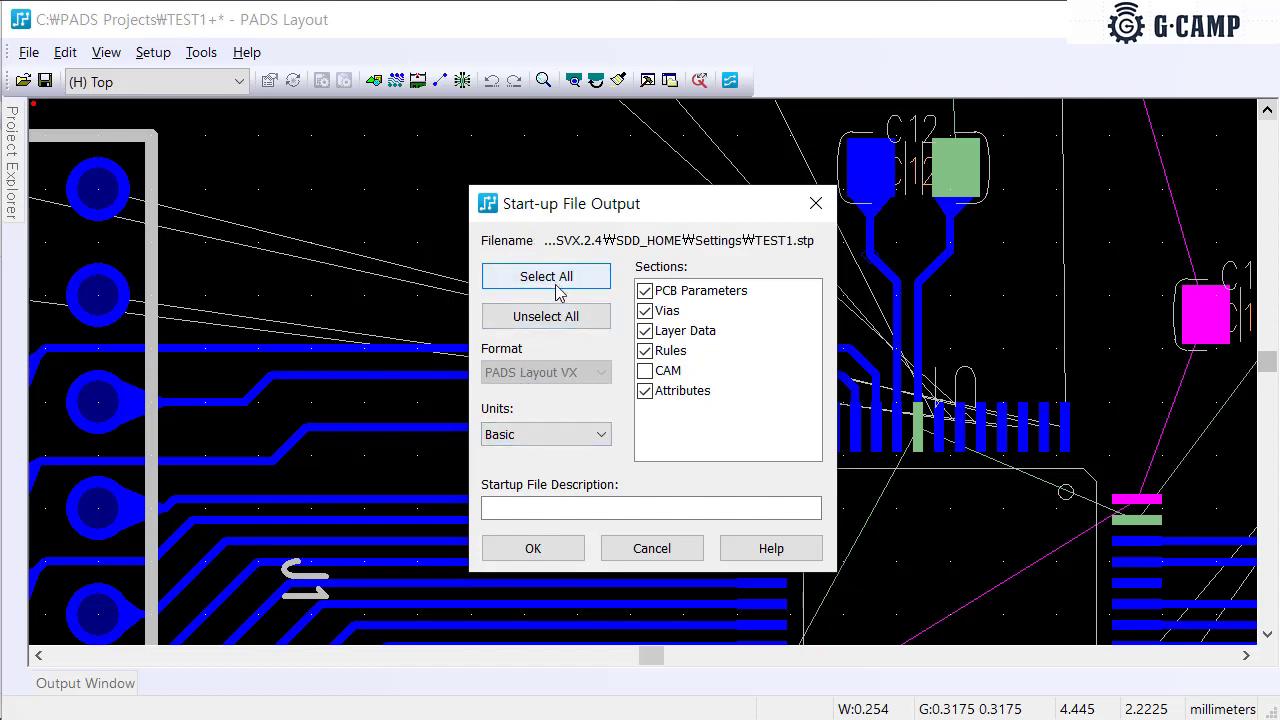
click(541, 503)
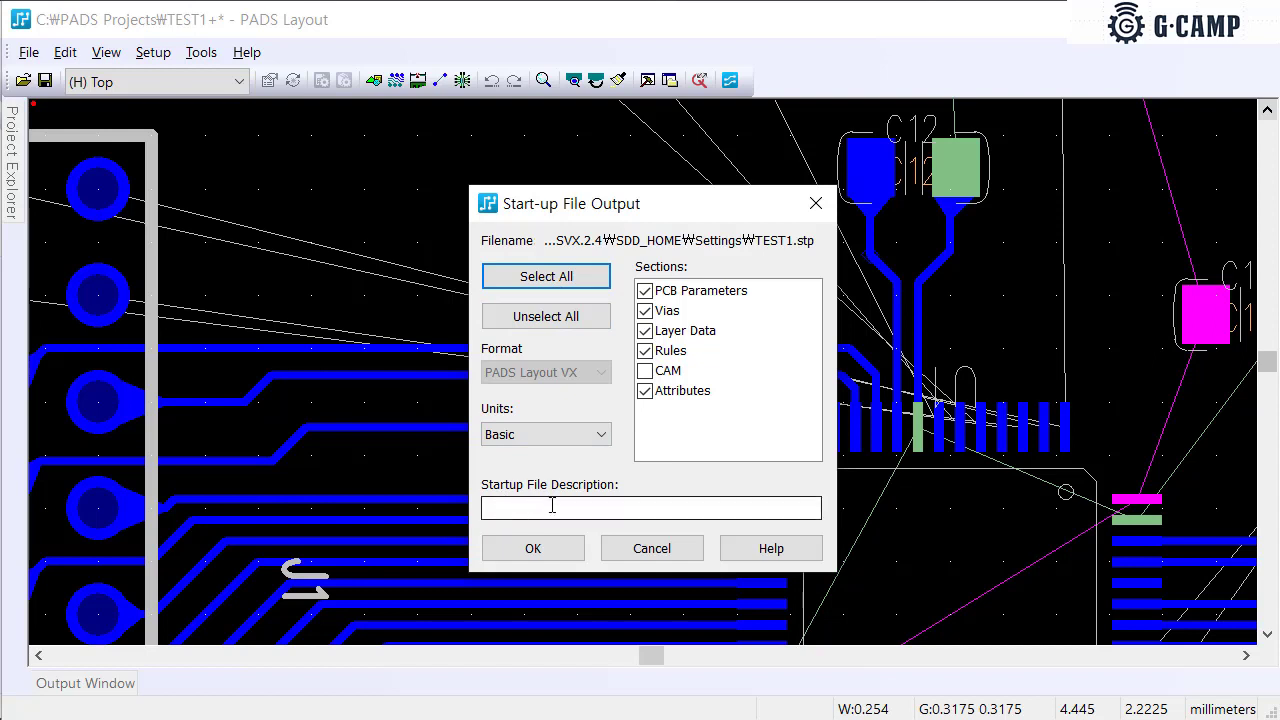
click(552, 505)
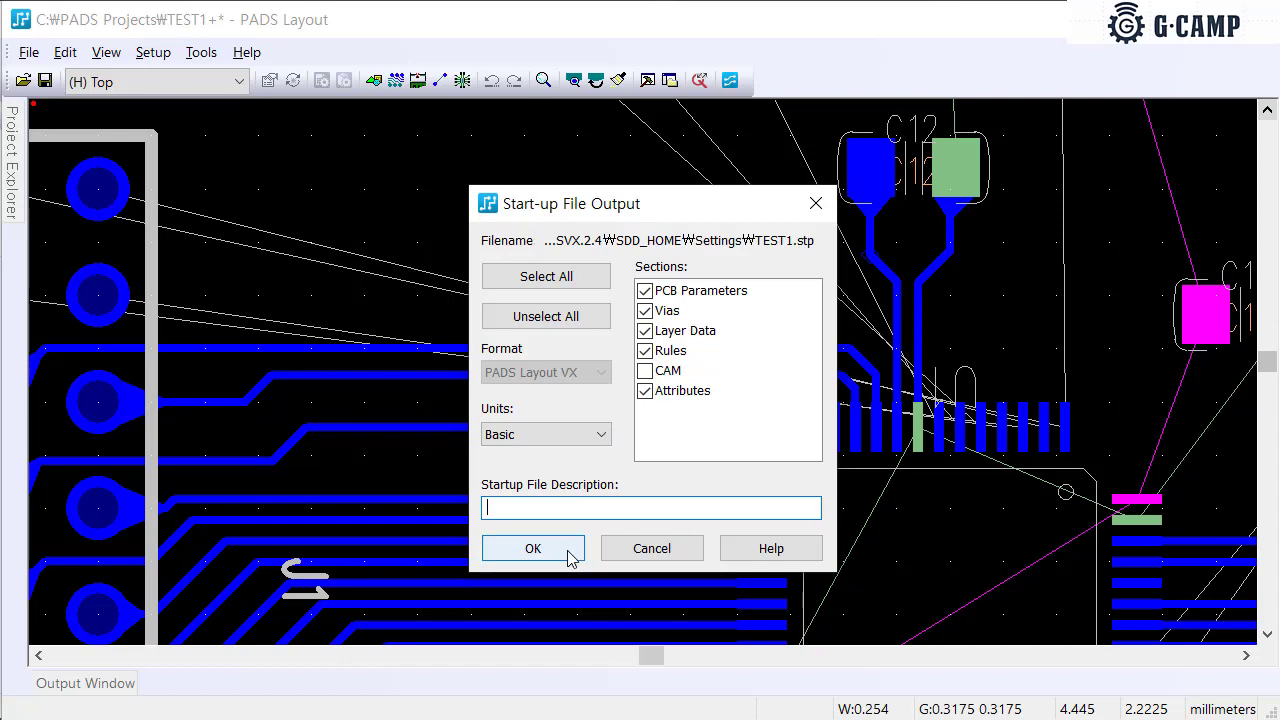
click(650, 552)
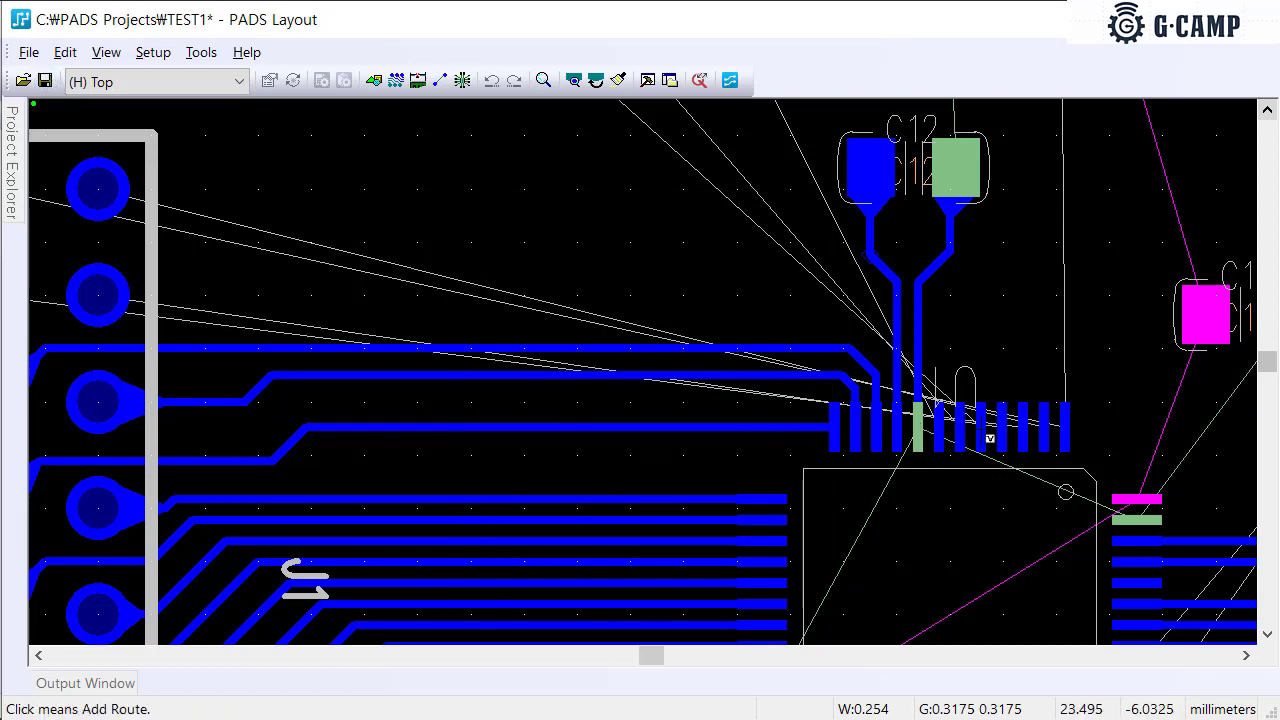
Route a straight trace about 2.83 mm upward from U1 pin 2, set the via type to through via 0.4, and end the trace
click(1040, 423)
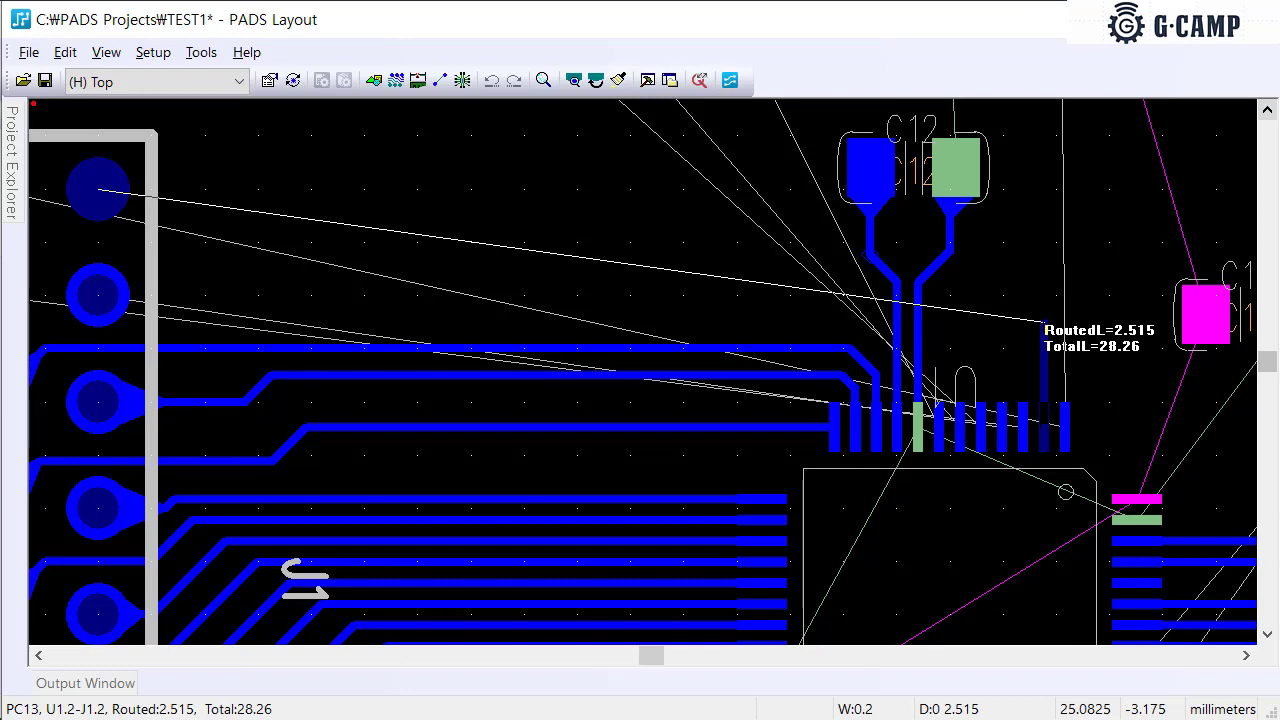
right_click(1042, 318)
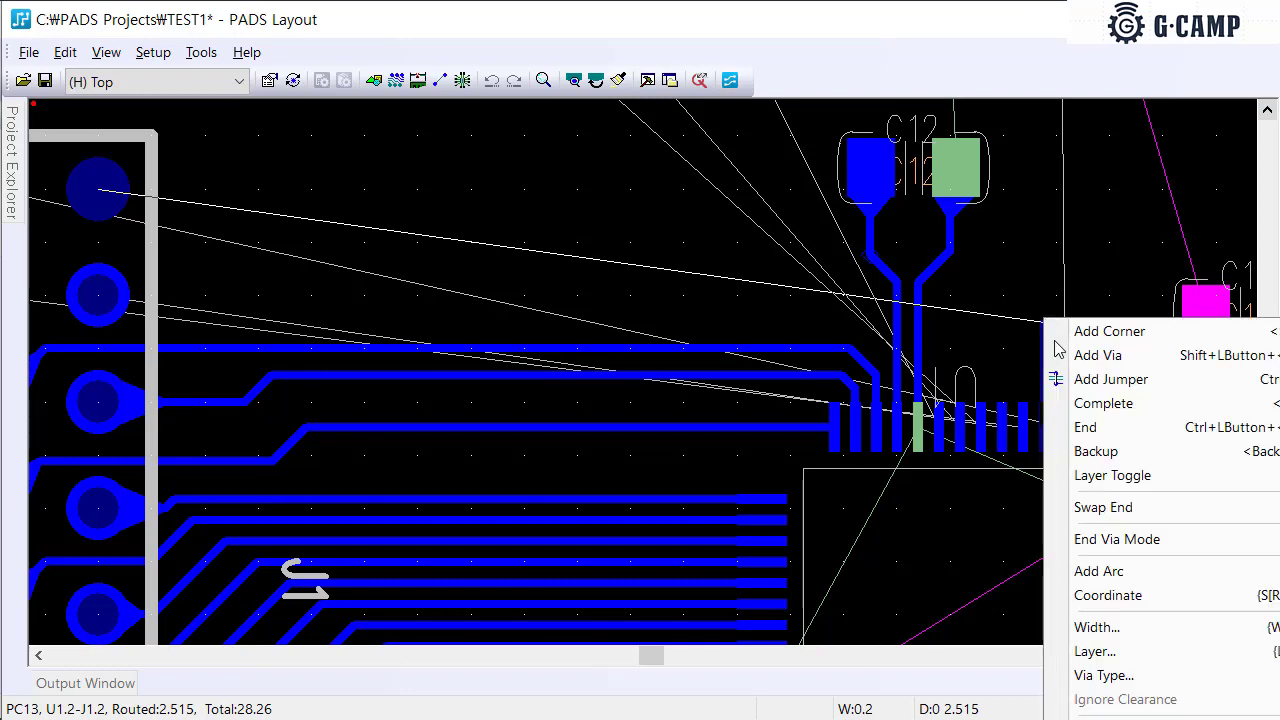
click(1122, 676)
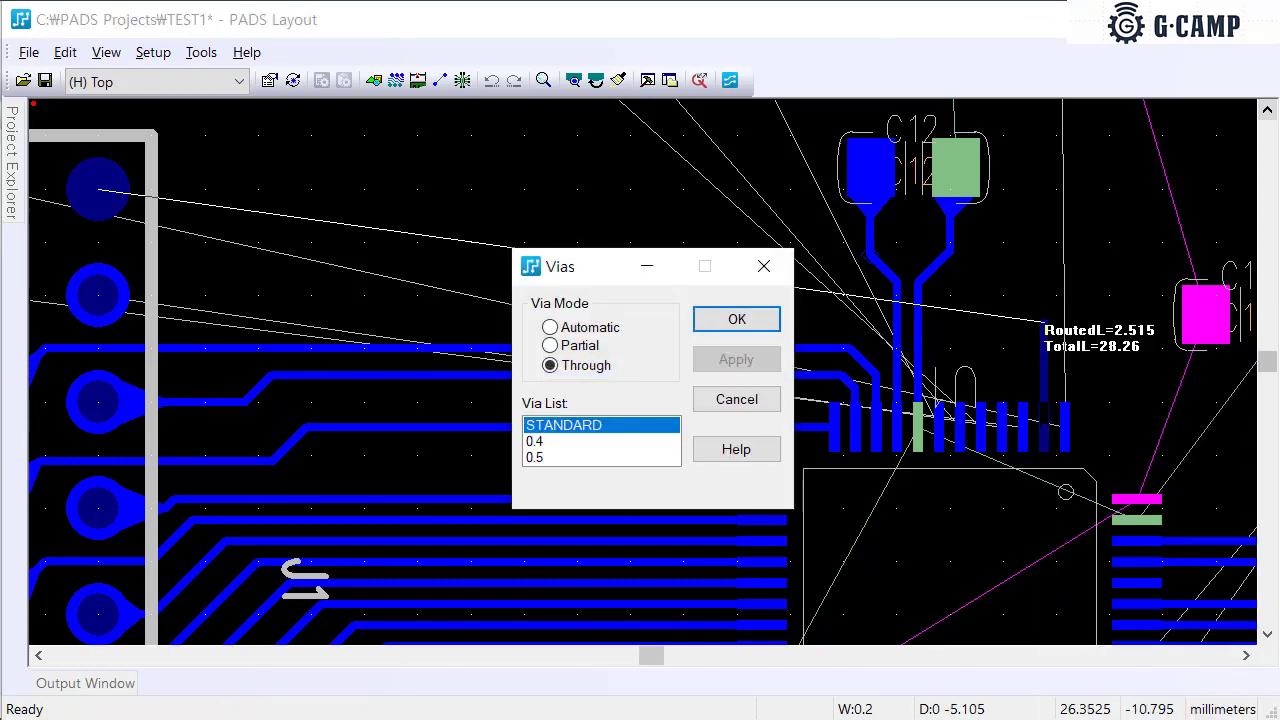
click(550, 442)
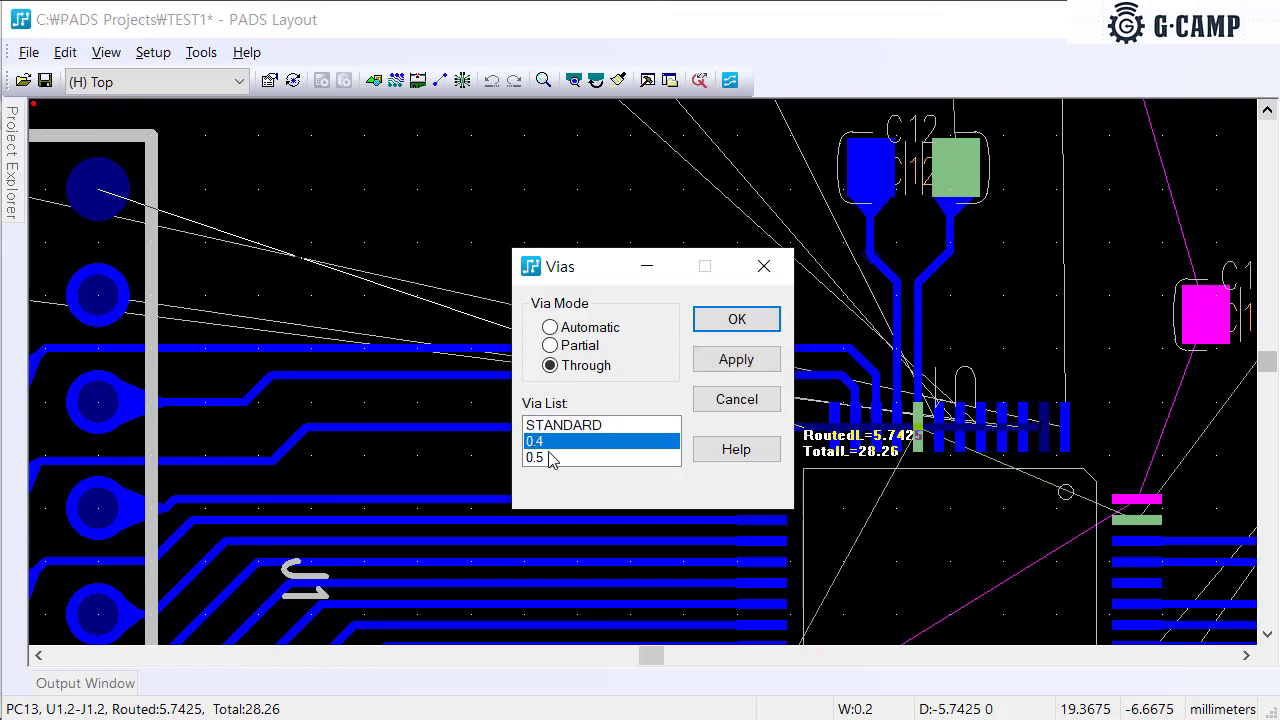
click(548, 457)
click(545, 444)
click(577, 330)
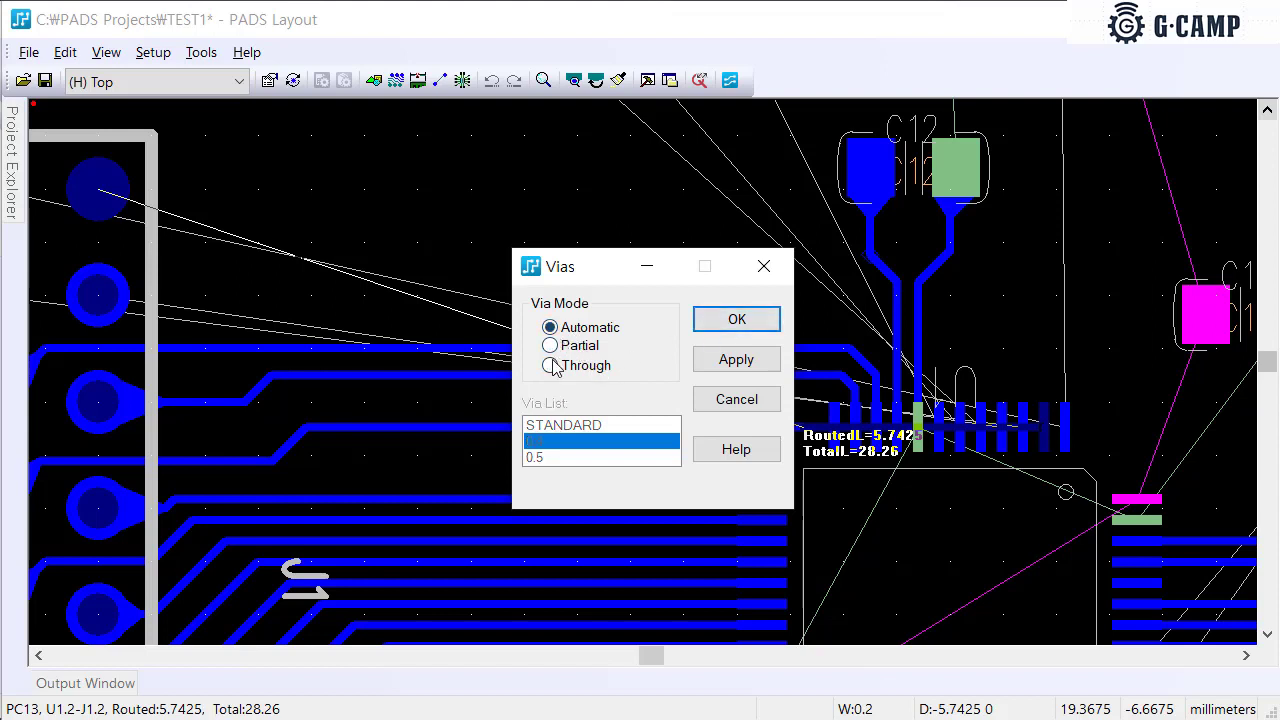
click(565, 365)
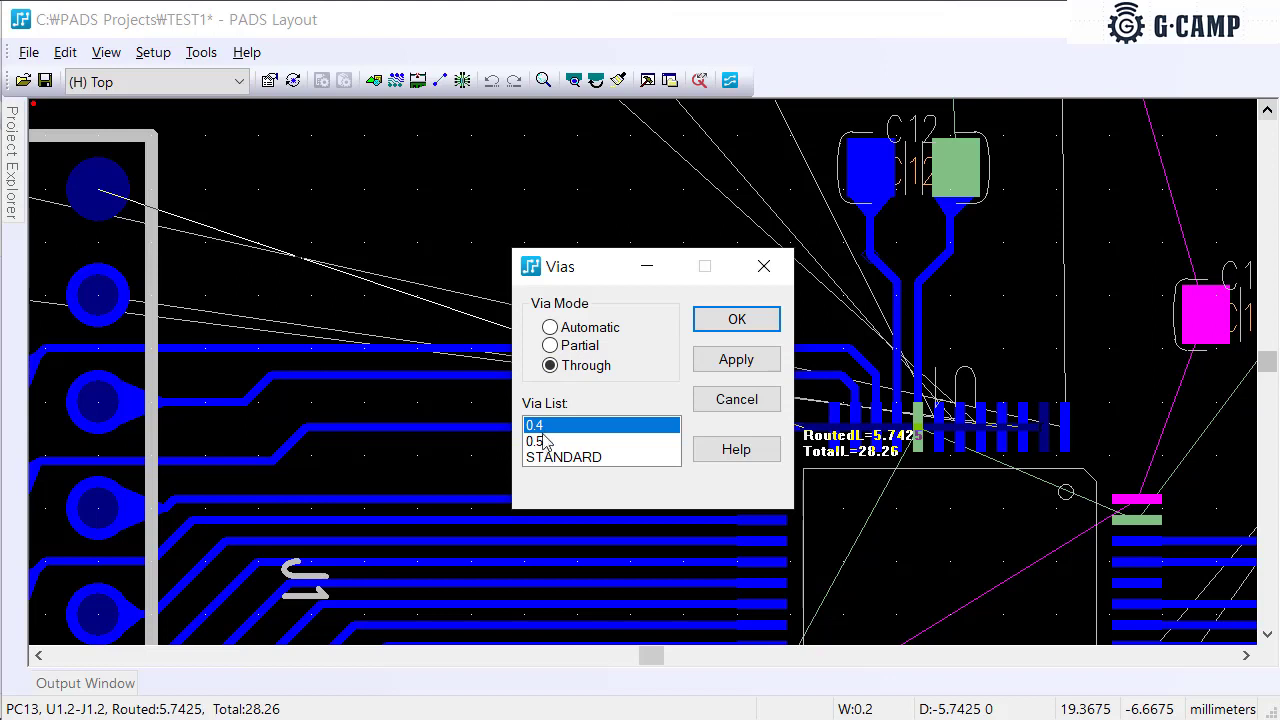
click(737, 322)
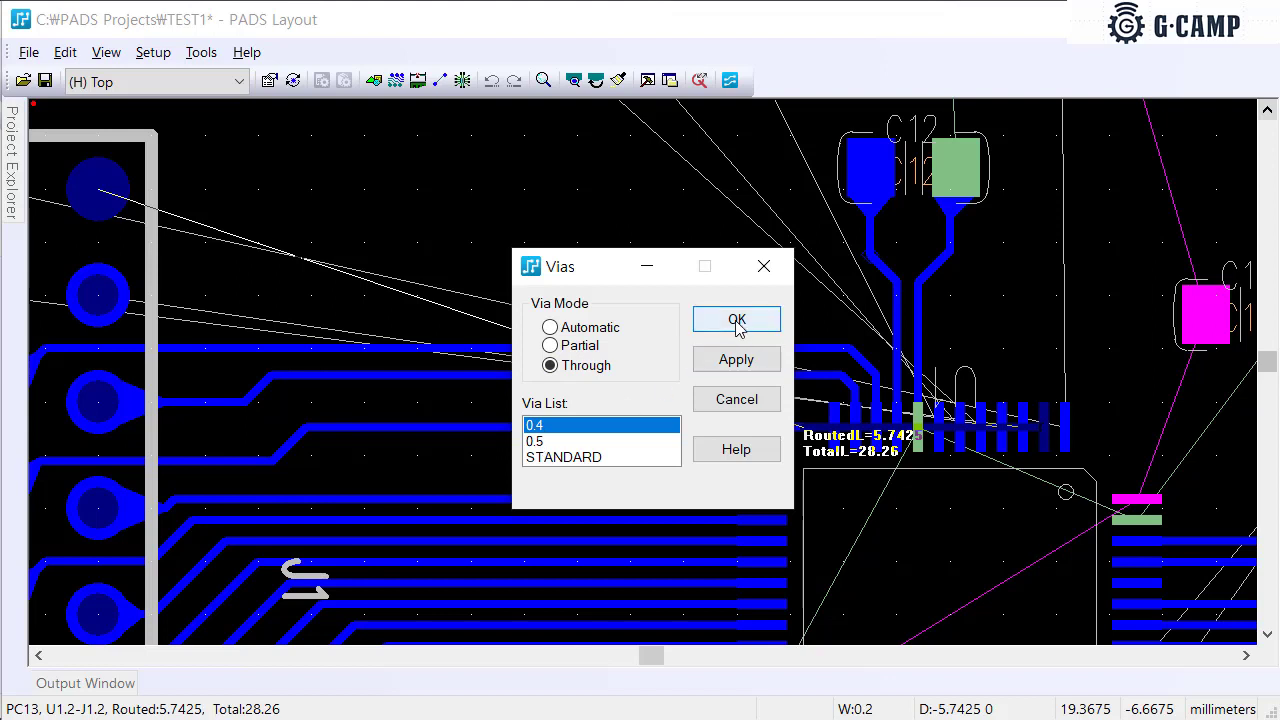
click(737, 320)
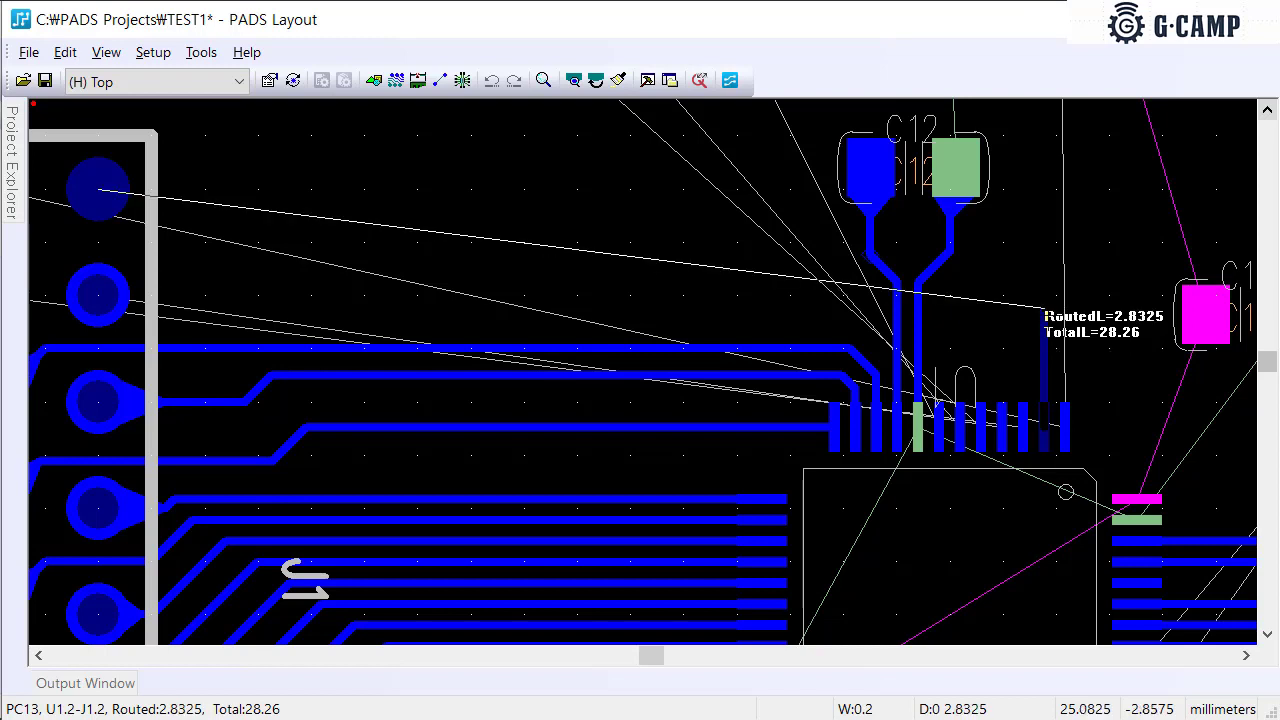
ctrl+click(1044, 308)
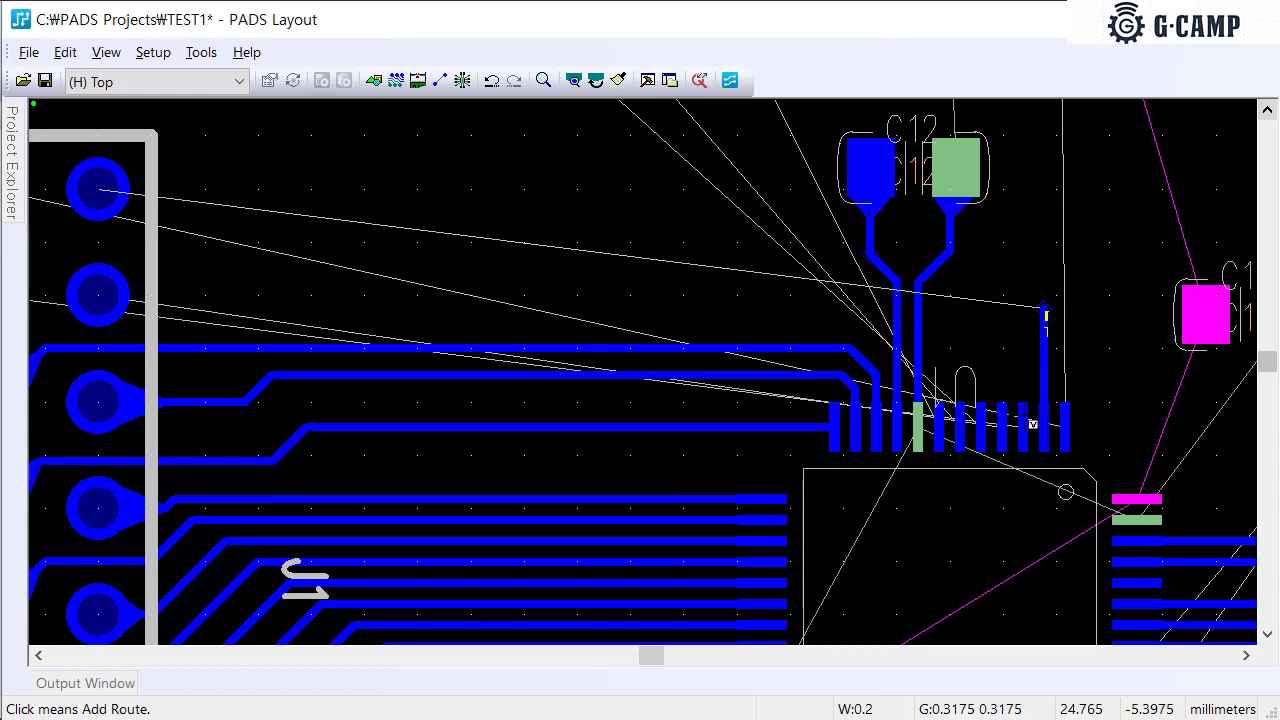
click(1022, 420)
right_click(1022, 323)
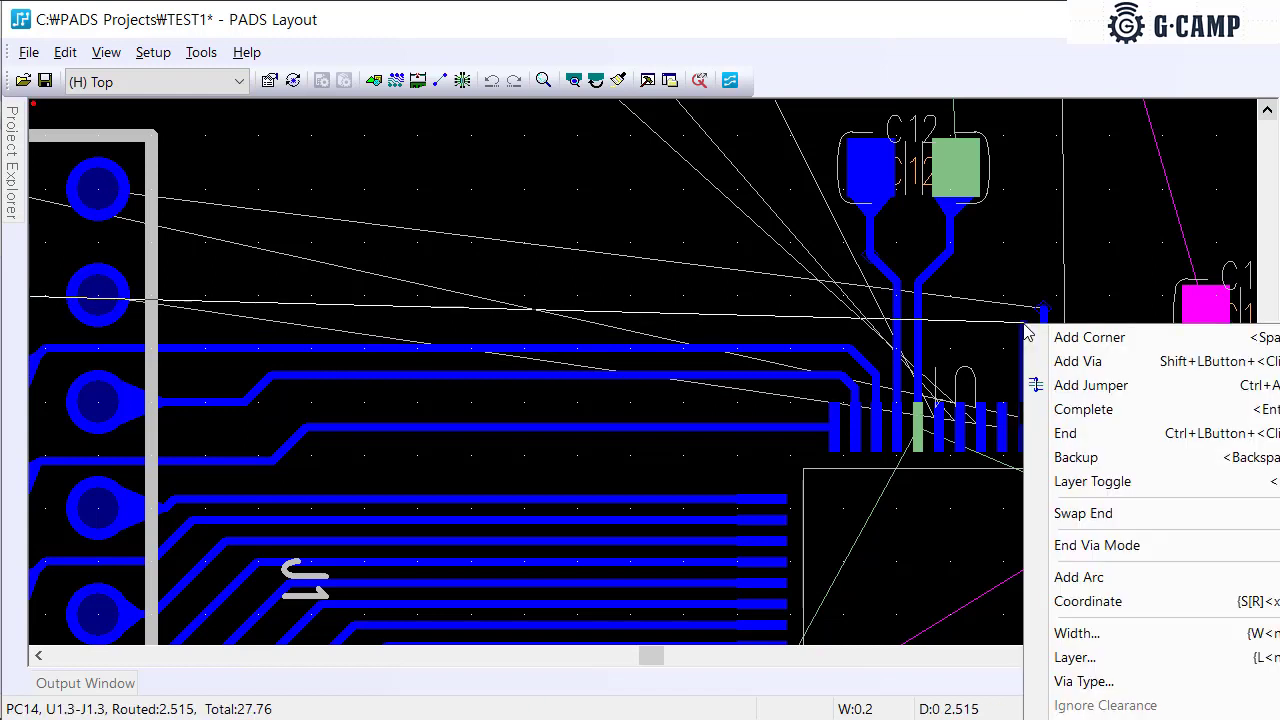
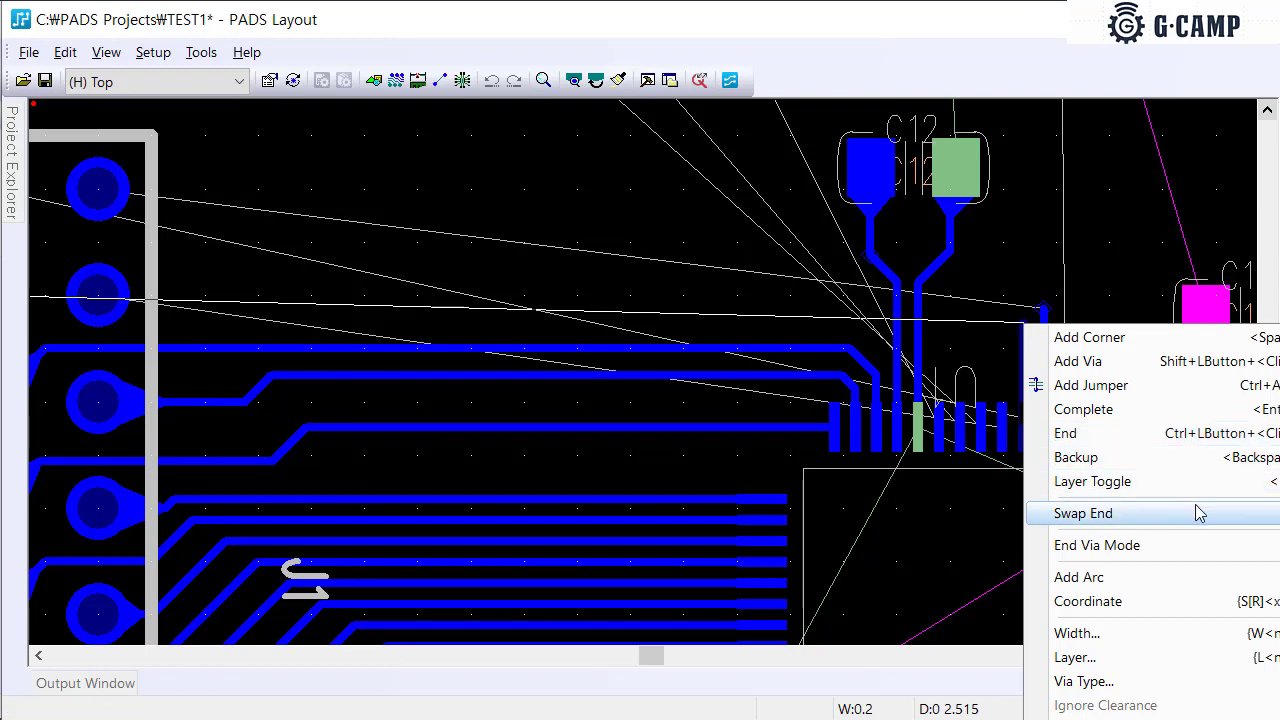
click(1207, 367)
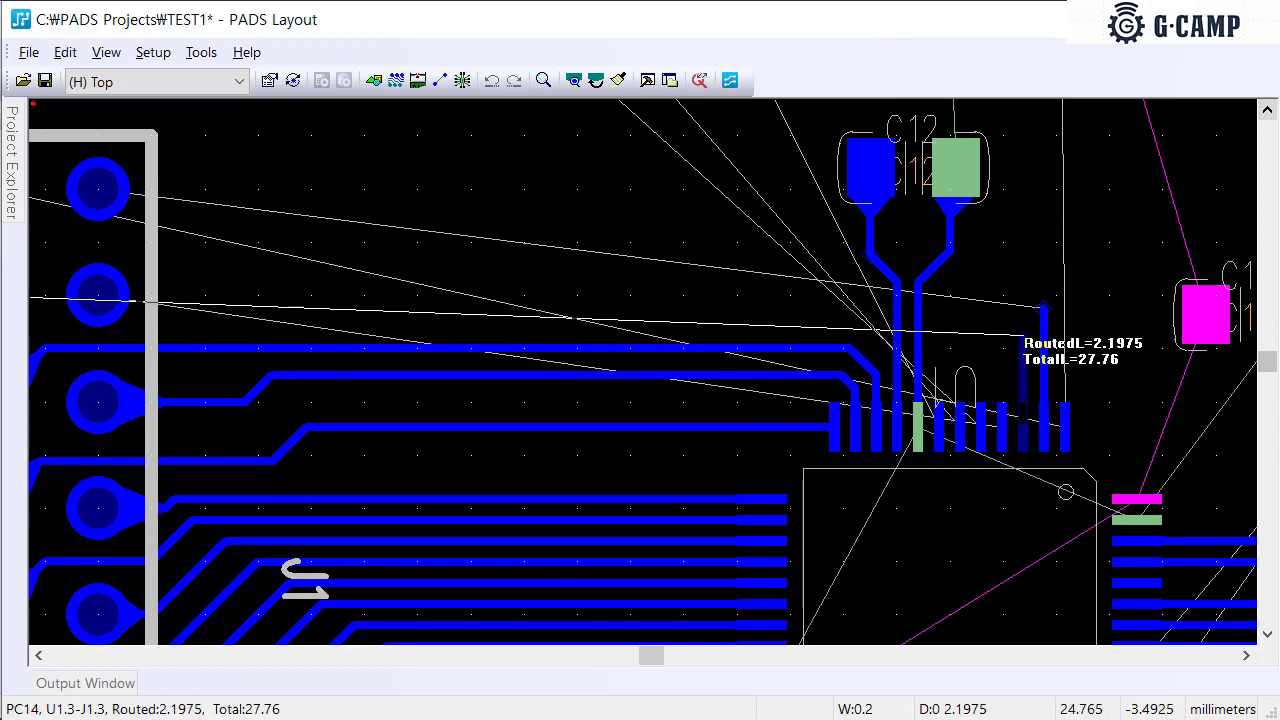
key(F4)
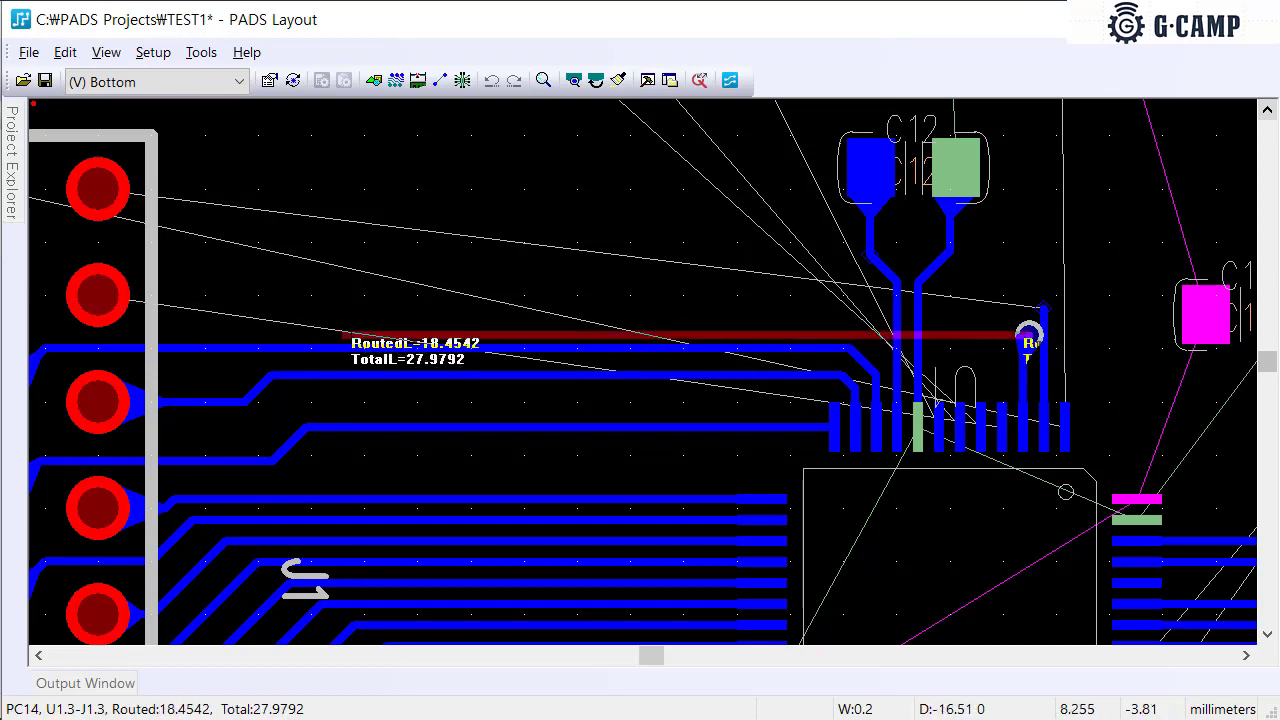
key(Escape)
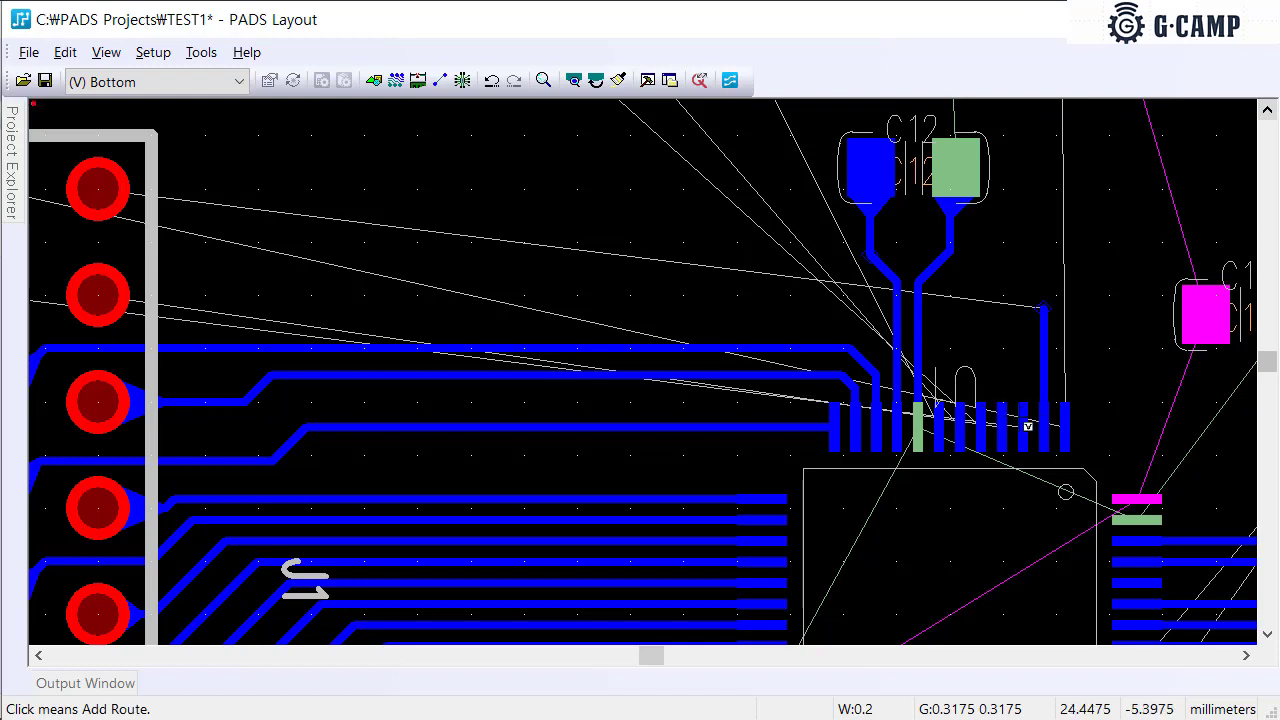
Route a trace about 2.2 mm upward from U1 pin 3 and finish it with a via using End Via Mode
click(1022, 410)
right_click(1025, 358)
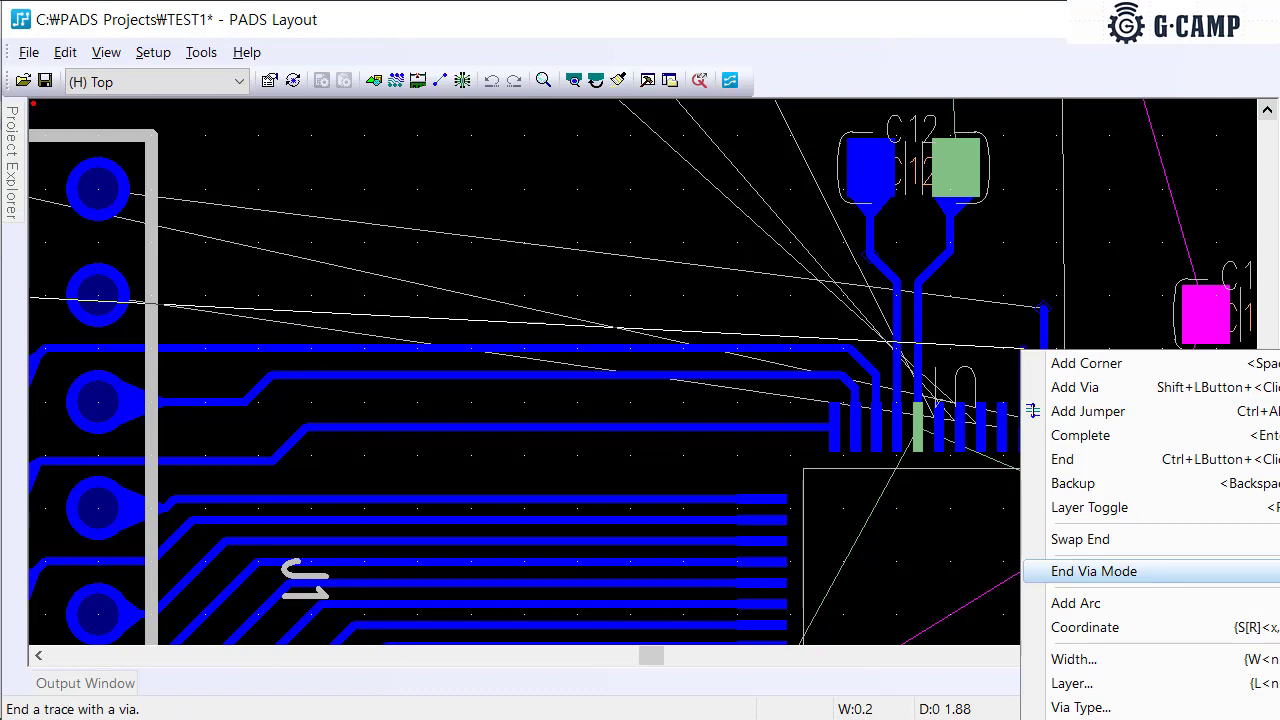
click(1094, 571)
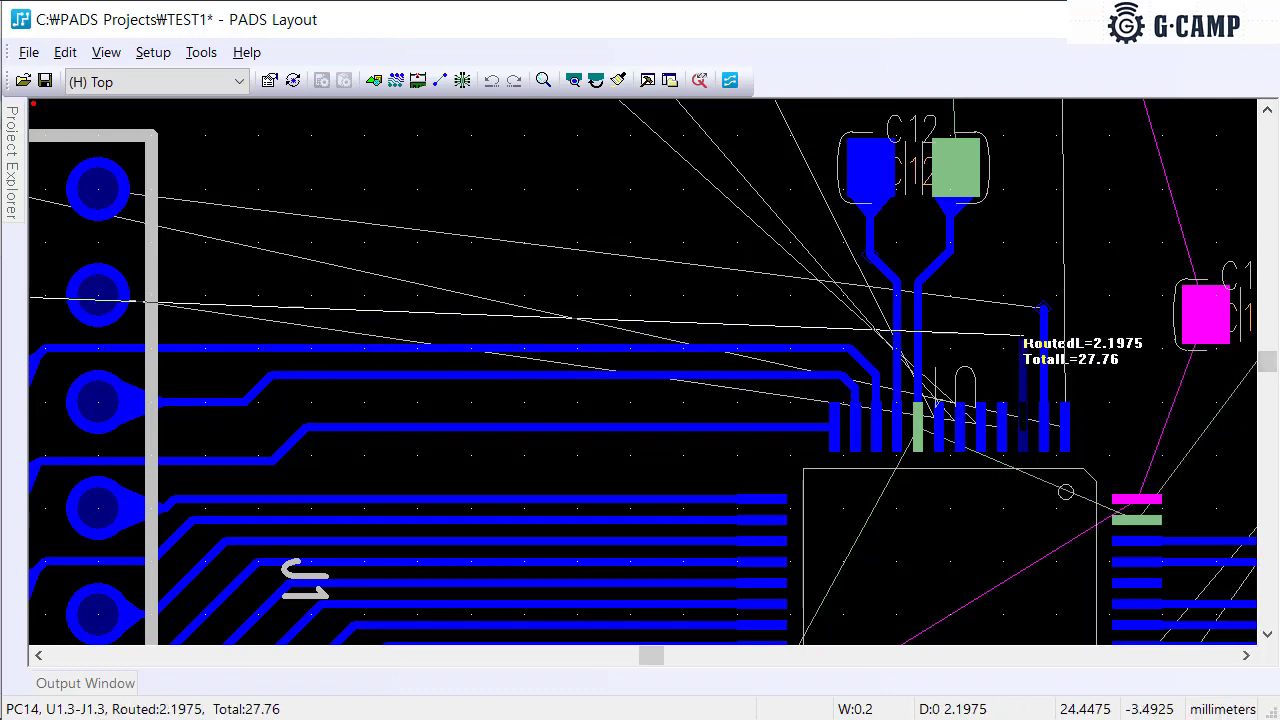
double_click(1029, 335)
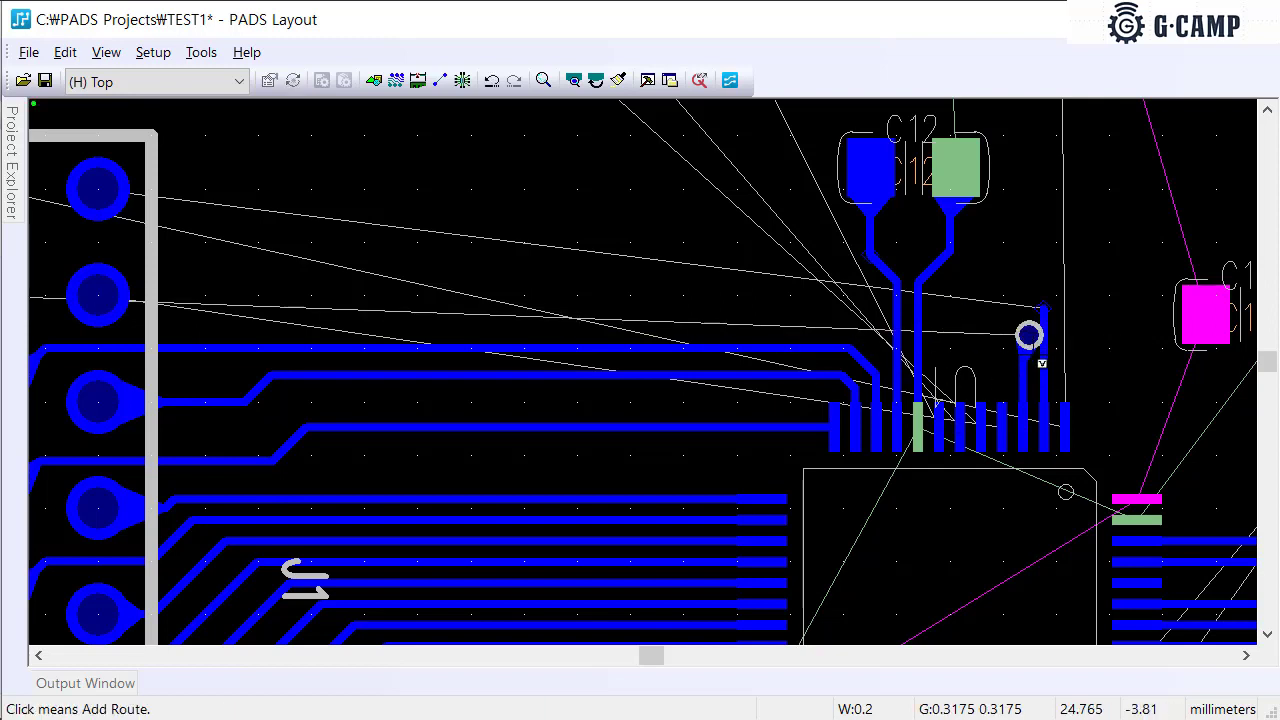
scroll(1029, 335, up, 4)
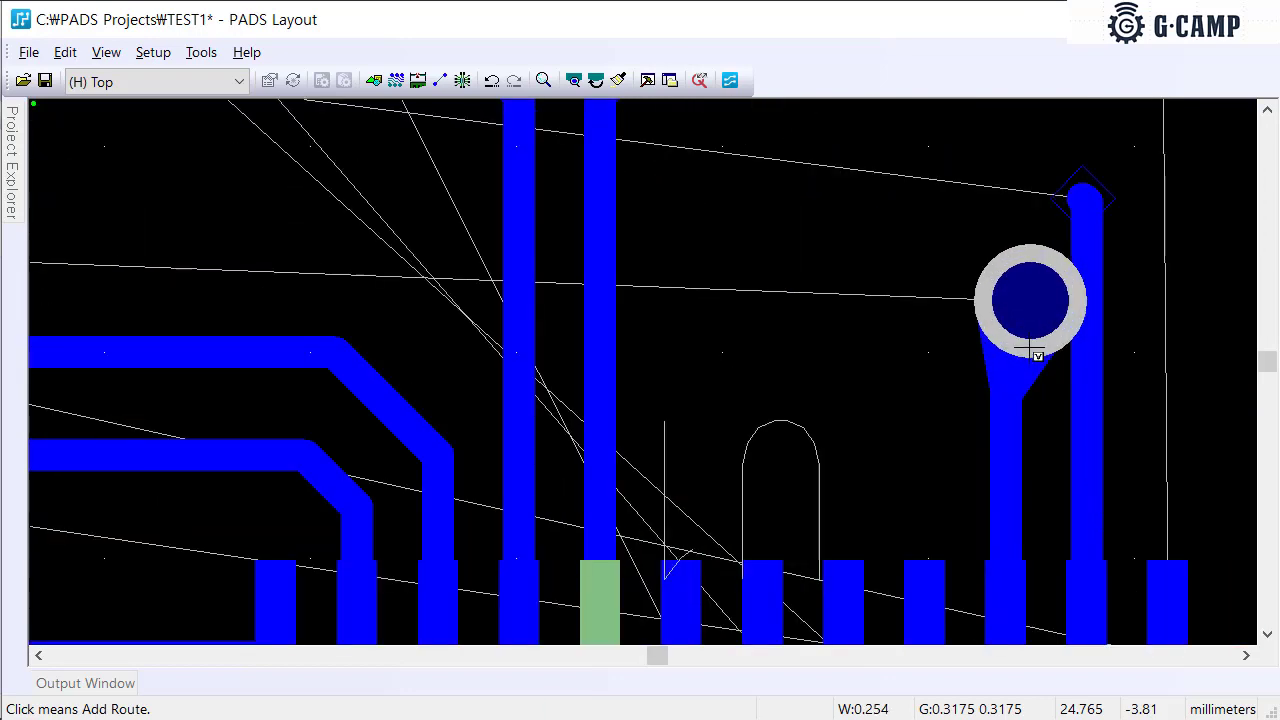
scroll(1029, 335, down, 3)
scroll(1029, 323, down, 3)
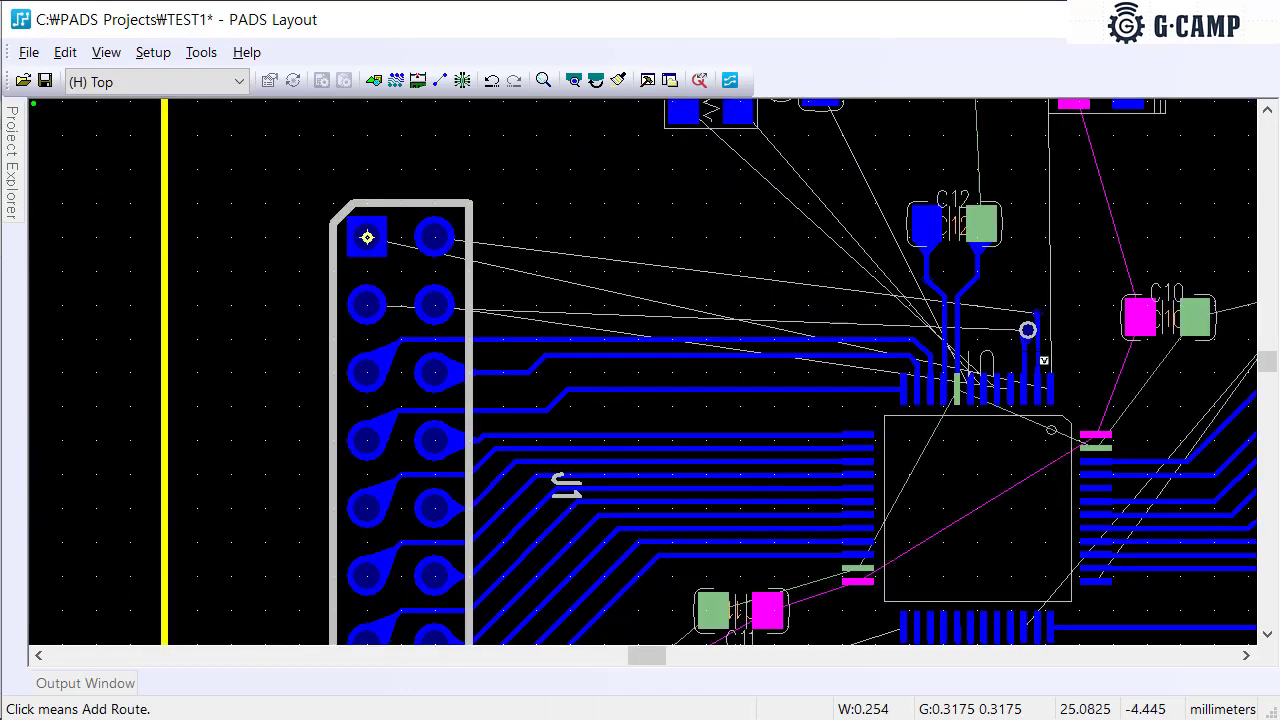
Set the selection filter to anything and delete the via ending the U1 pin 3 trace, declining to delete all orphaned vias
right_click(1028, 330)
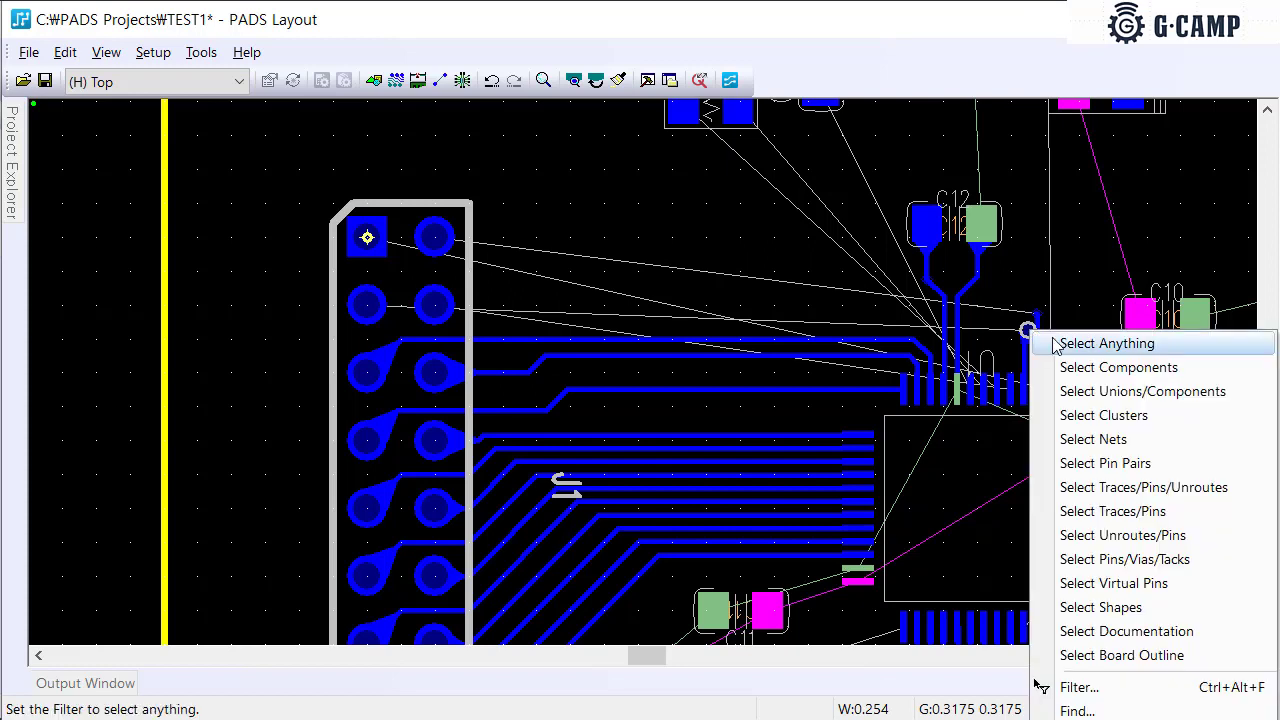
click(1058, 343)
click(1028, 330)
key(Delete)
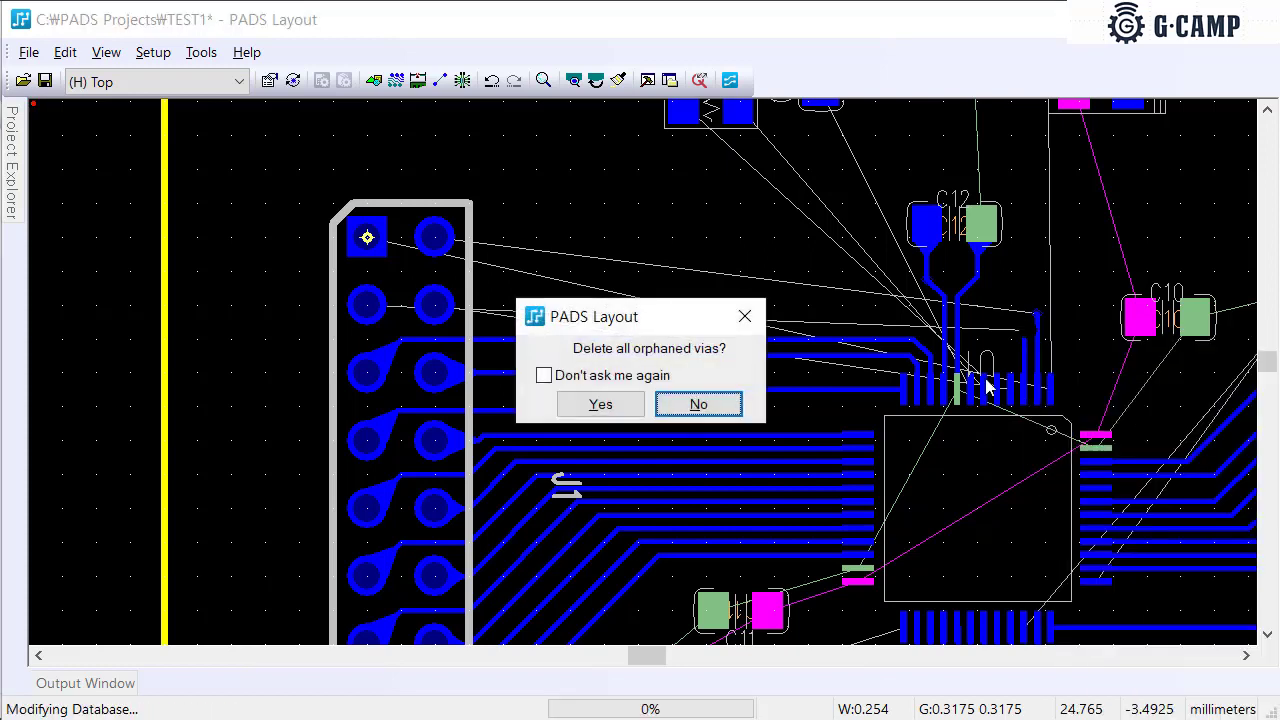
click(697, 405)
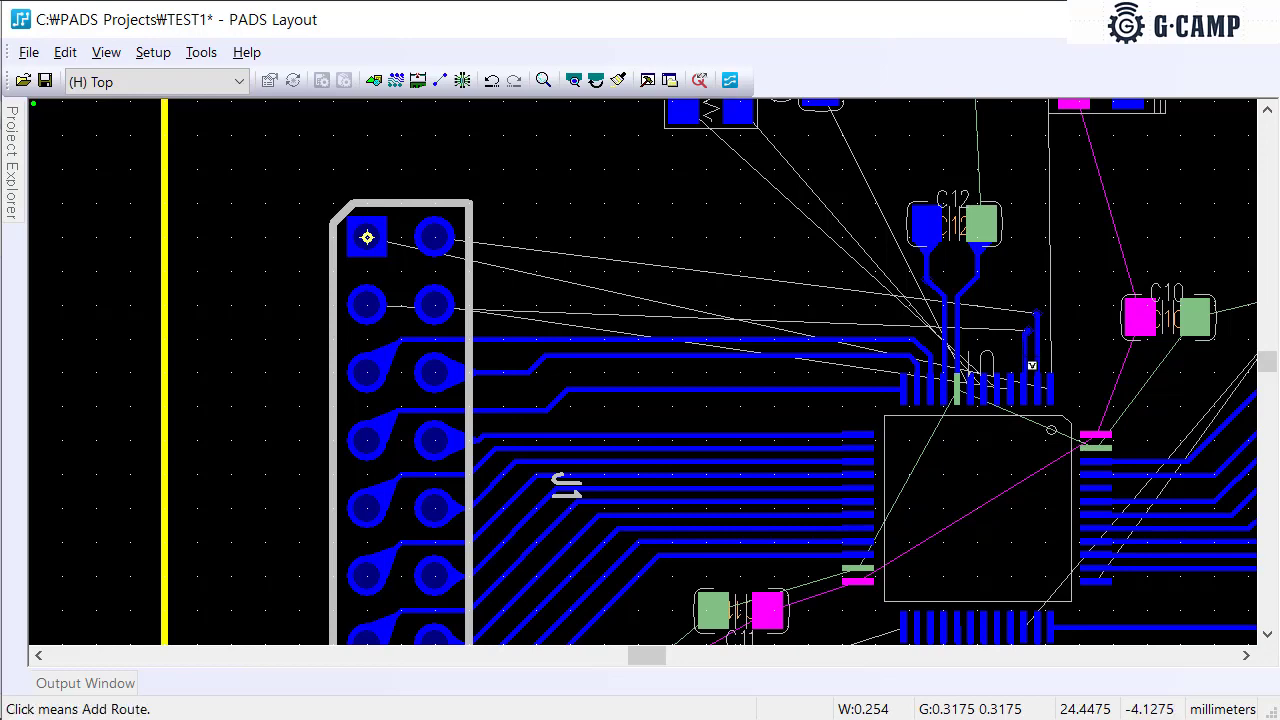
scroll(1030, 335, down, 2)
scroll(1041, 342, down, 1)
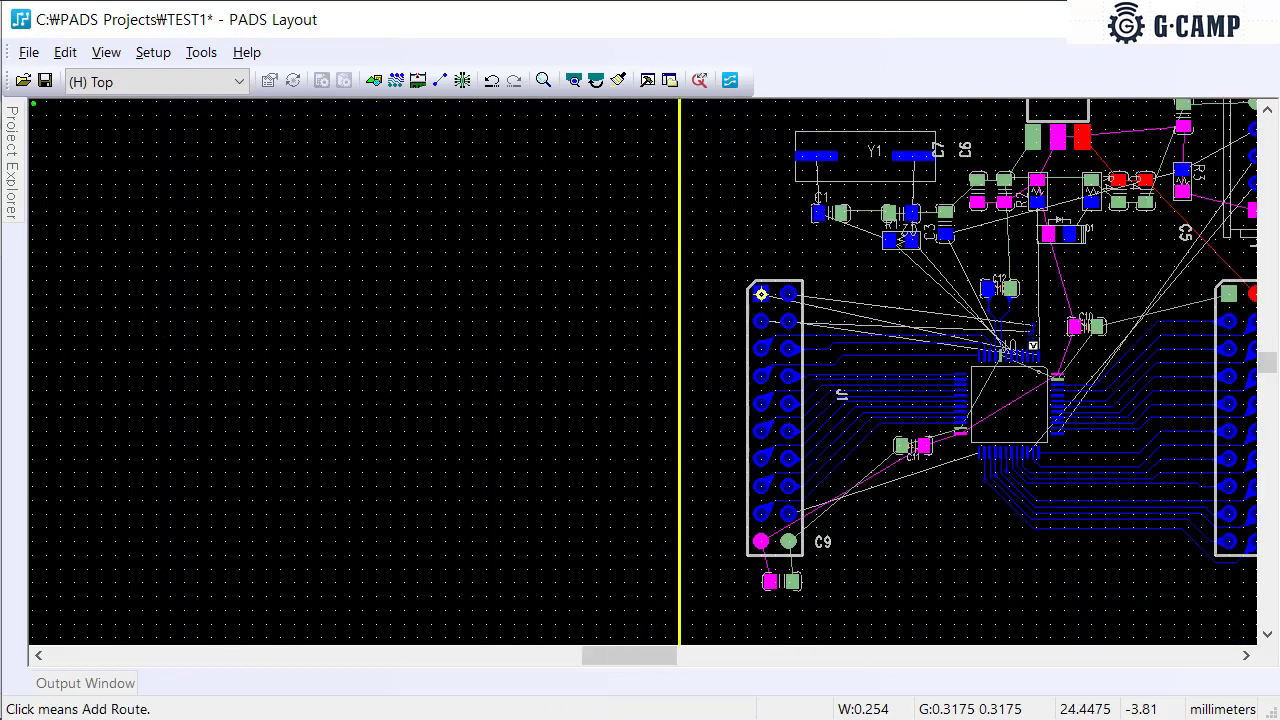
Set all grids to 0.2 mm and try to continue the trace from U1 pin 3
scroll(1043, 338, up, 4)
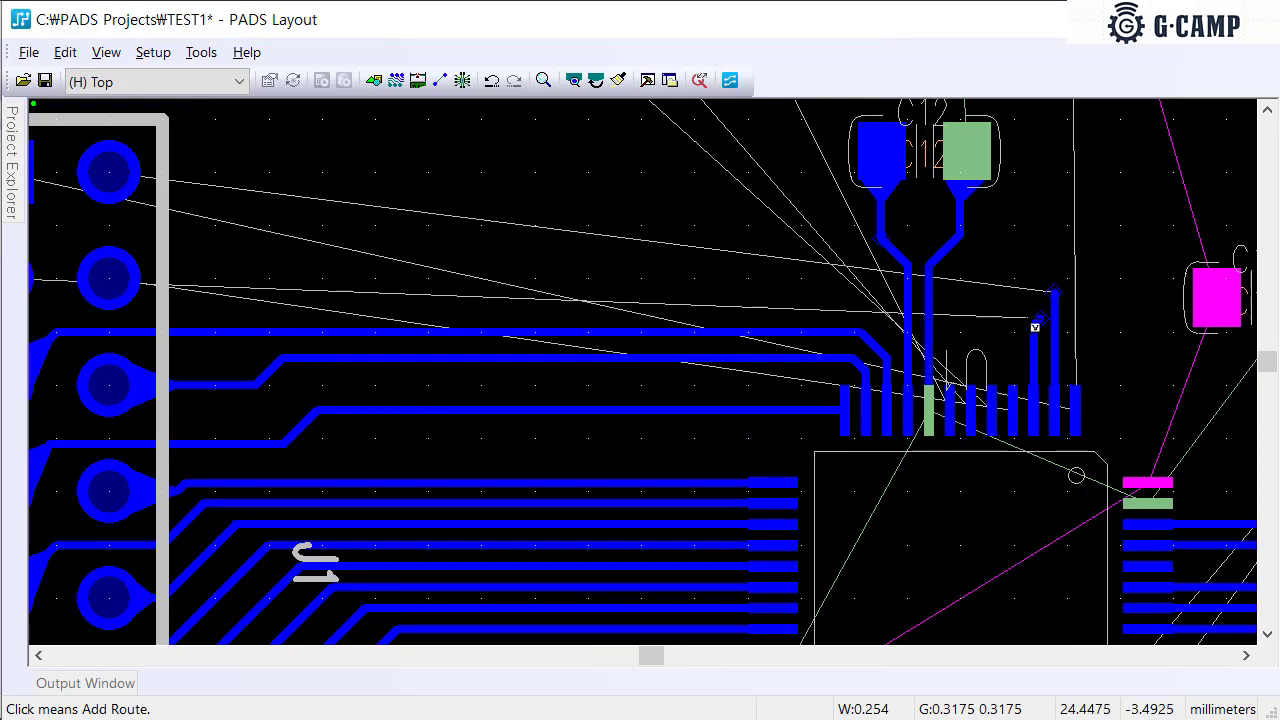
text(g0)
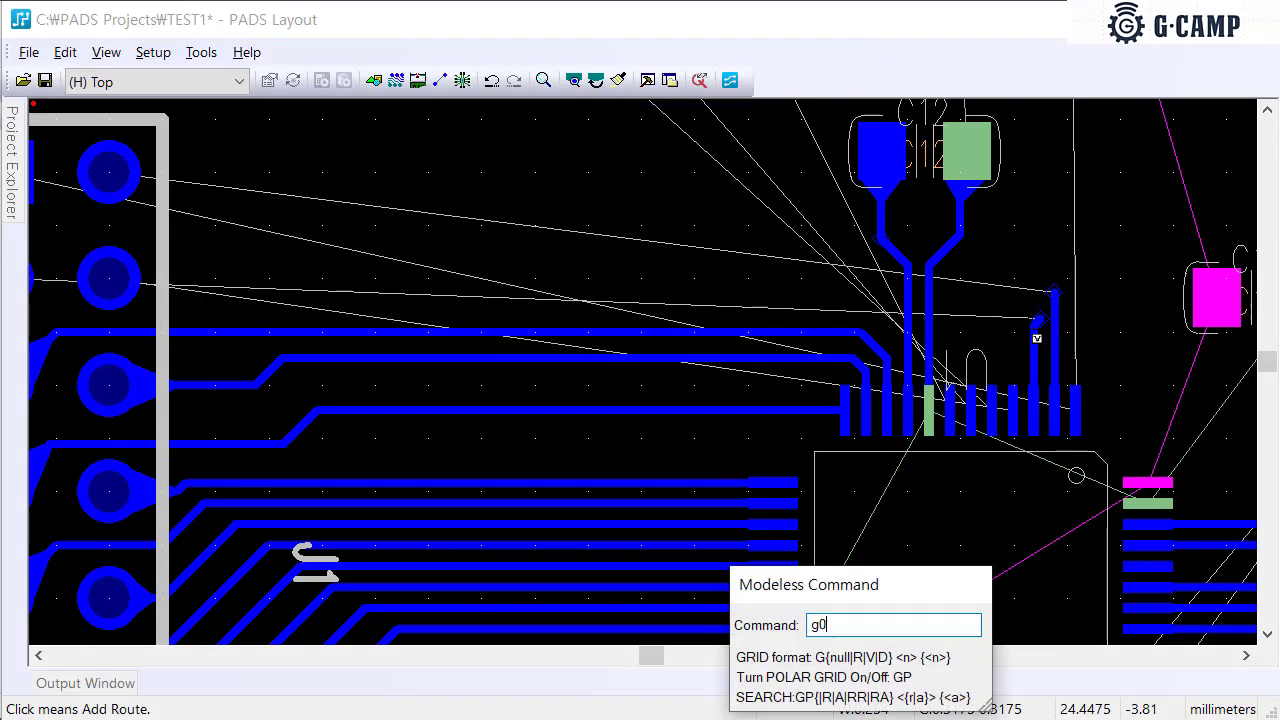
text(.2)
key(Return)
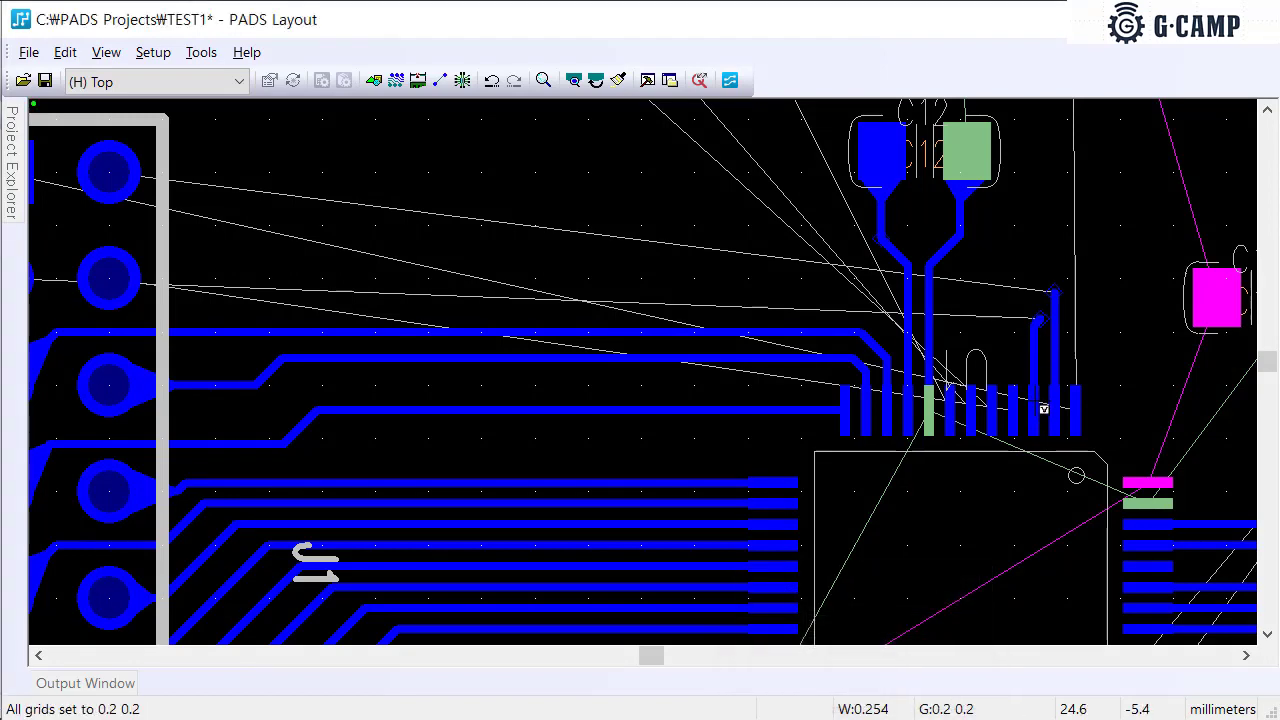
click(1039, 378)
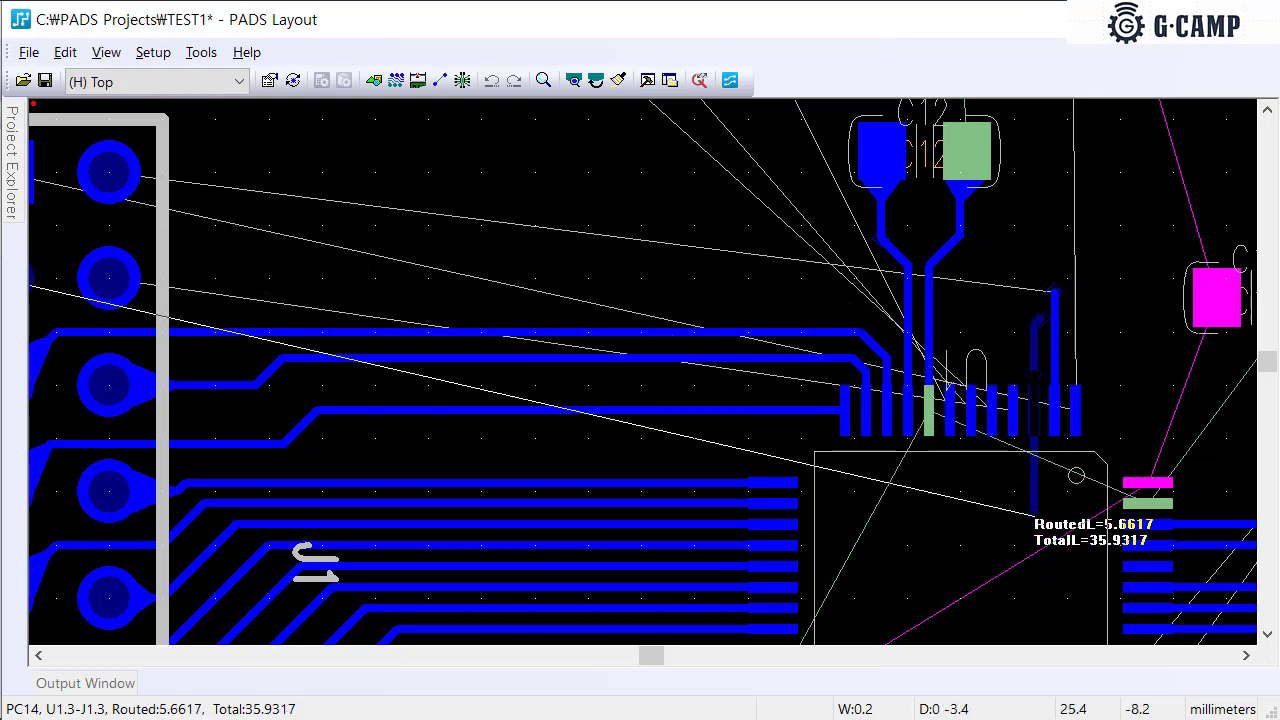
click(992, 362)
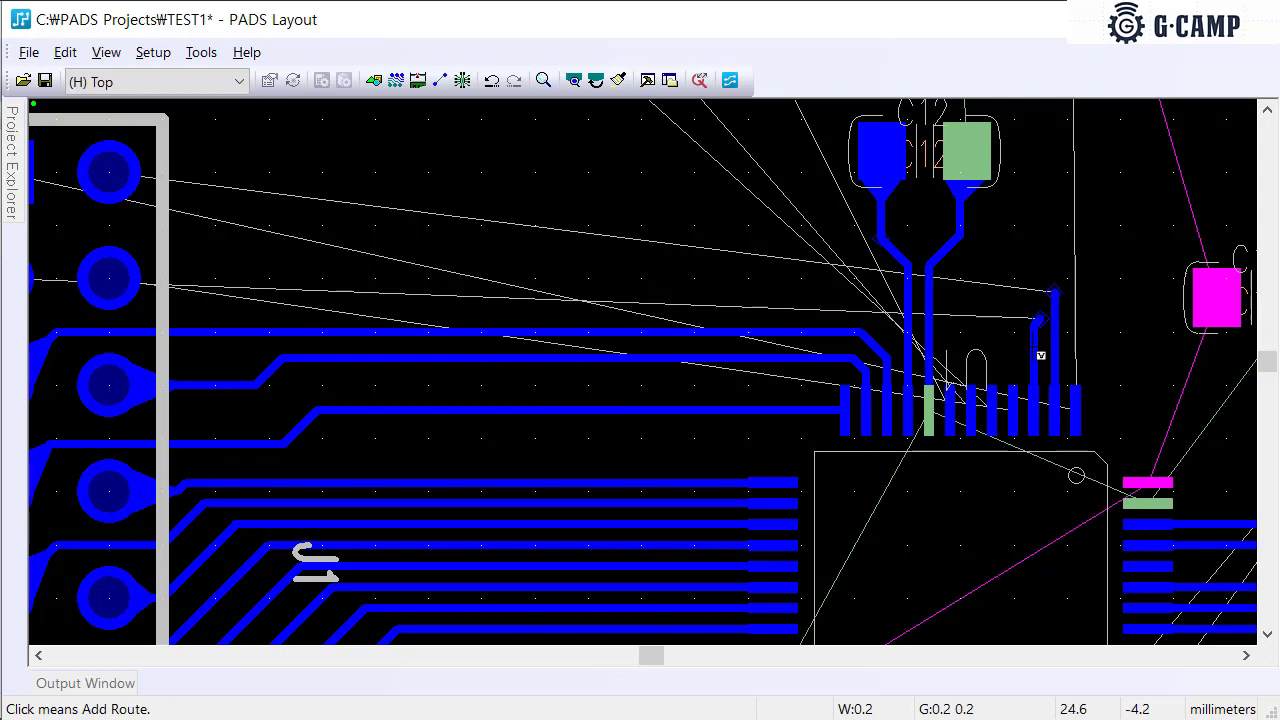
Route a Top-layer trace from U1 pin 7 straight up, diagonally past C12's lower right, and up toward the height of C3
click(951, 405)
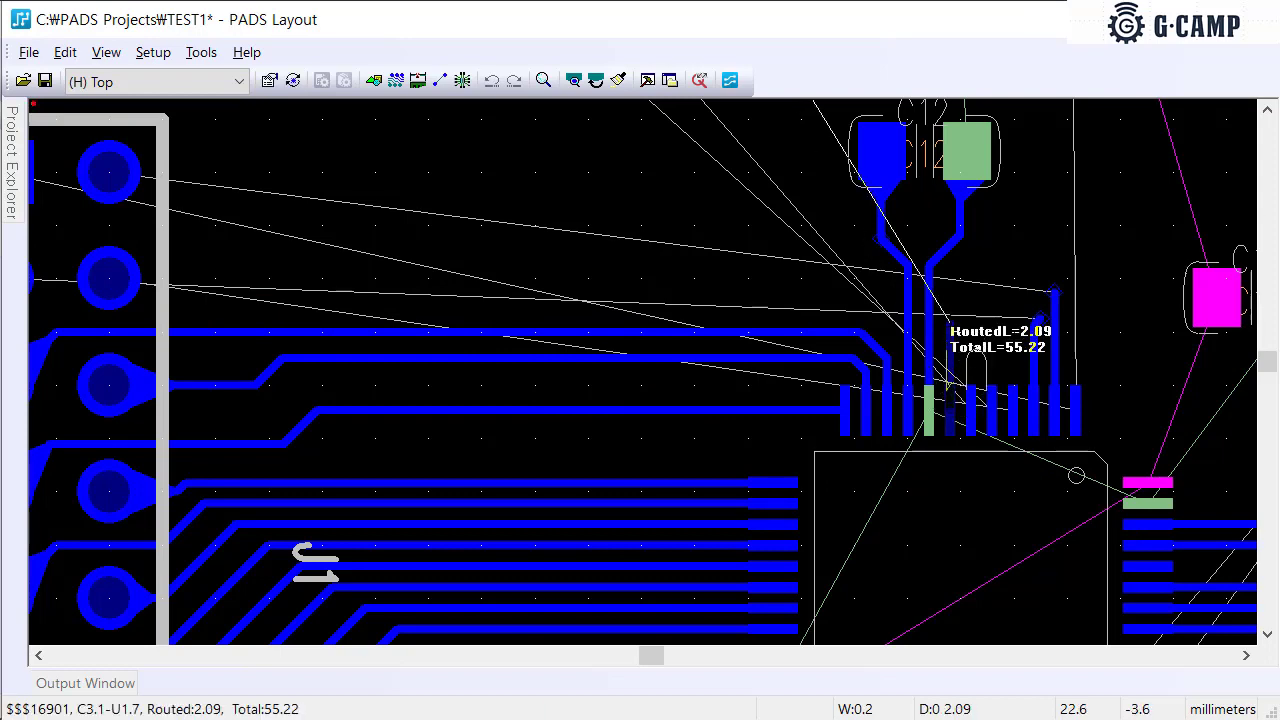
ctrl+scroll(950, 325, up, 2)
ctrl+scroll(950, 325, down, 2)
ctrl+scroll(948, 340, down, 2)
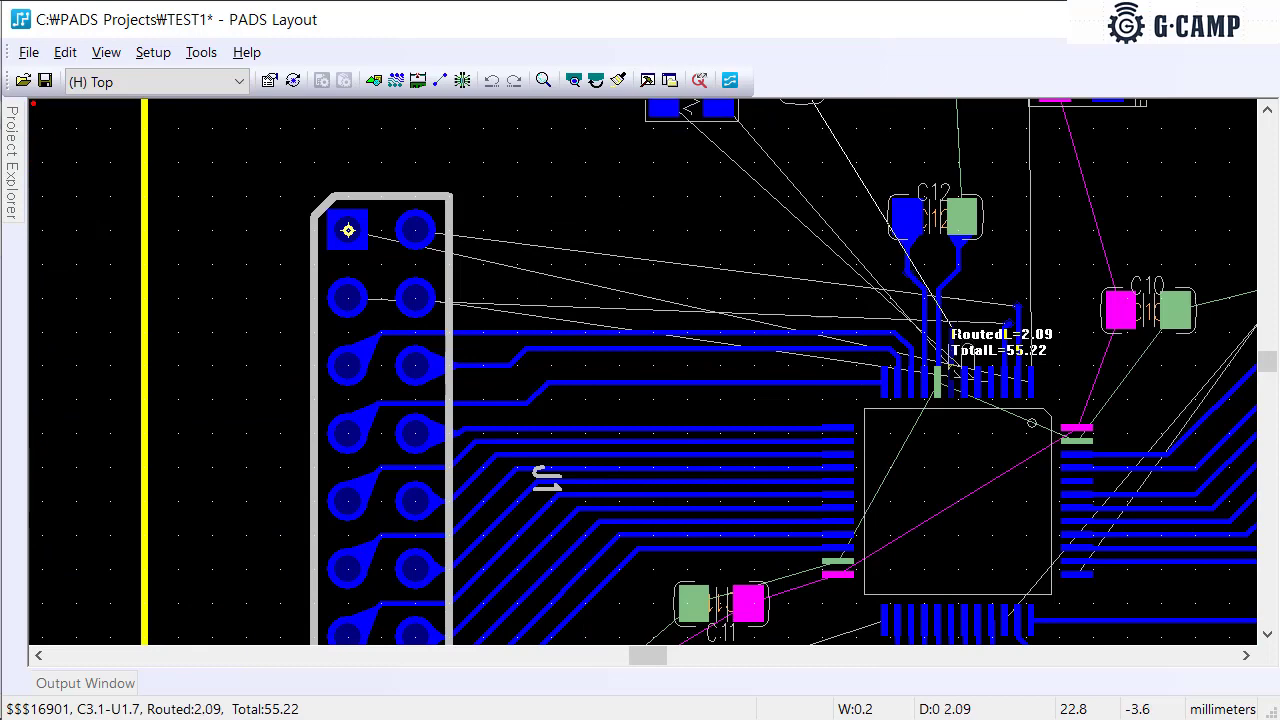
ctrl+scroll(948, 340, up, 2)
scroll(948, 340, up, 1)
scroll(946, 395, up, 1)
ctrl+scroll(946, 420, down, 2)
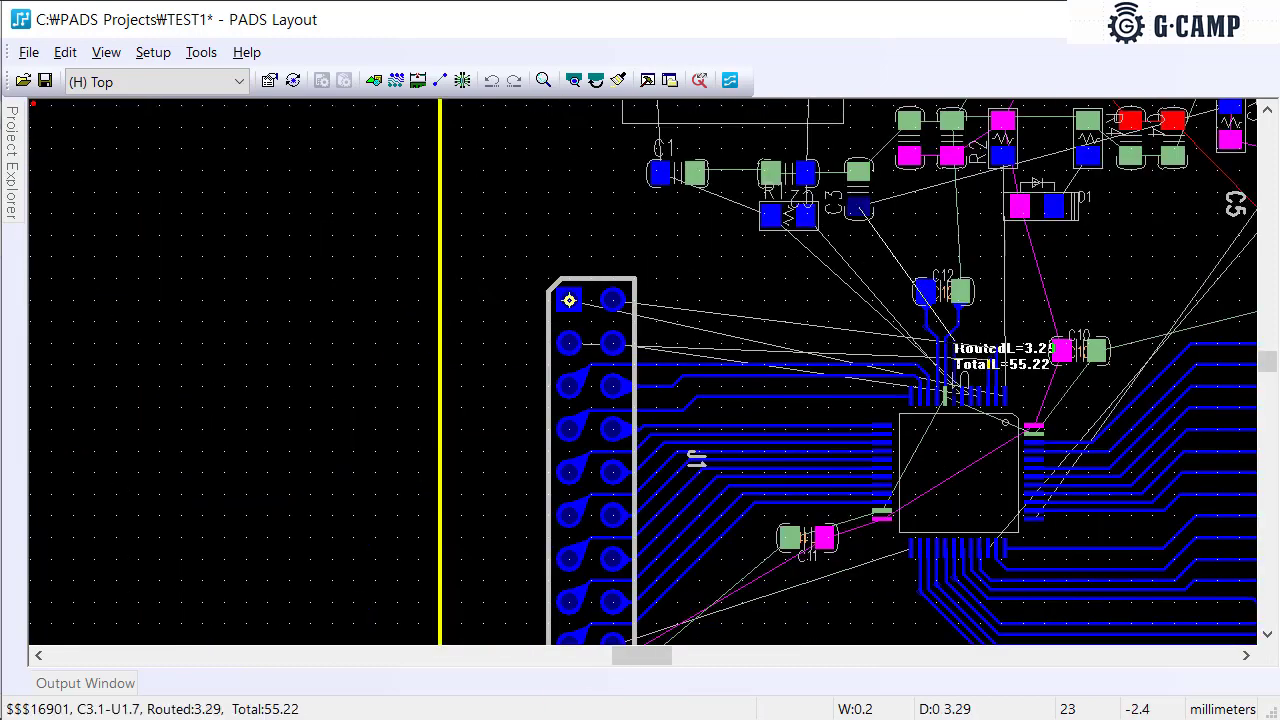
ctrl+scroll(955, 352, up, 2)
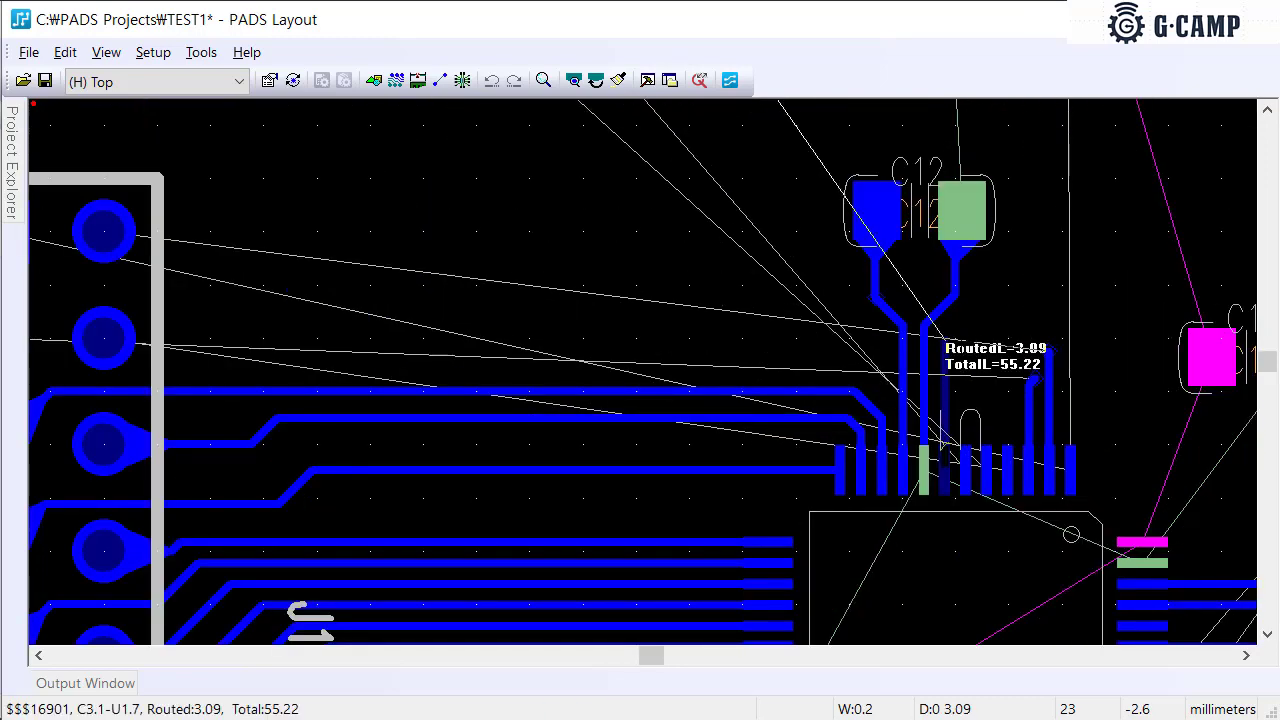
click(986, 310)
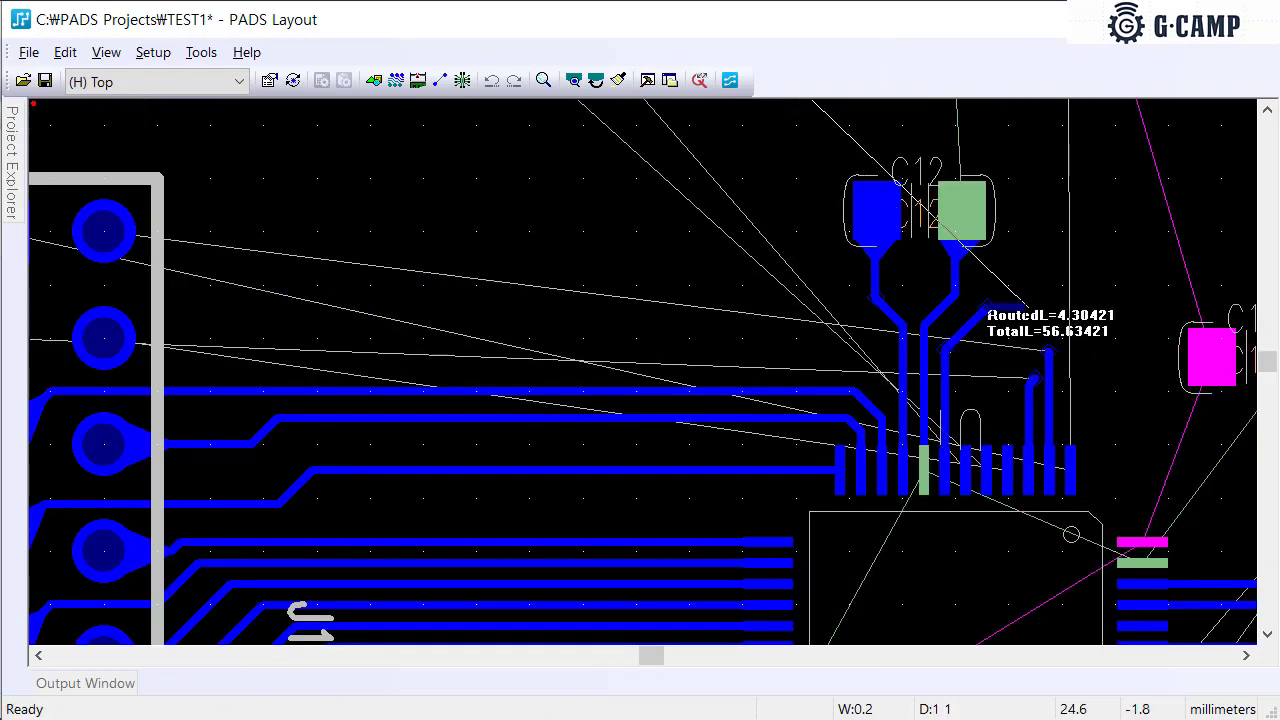
scroll(1028, 280, up, 3)
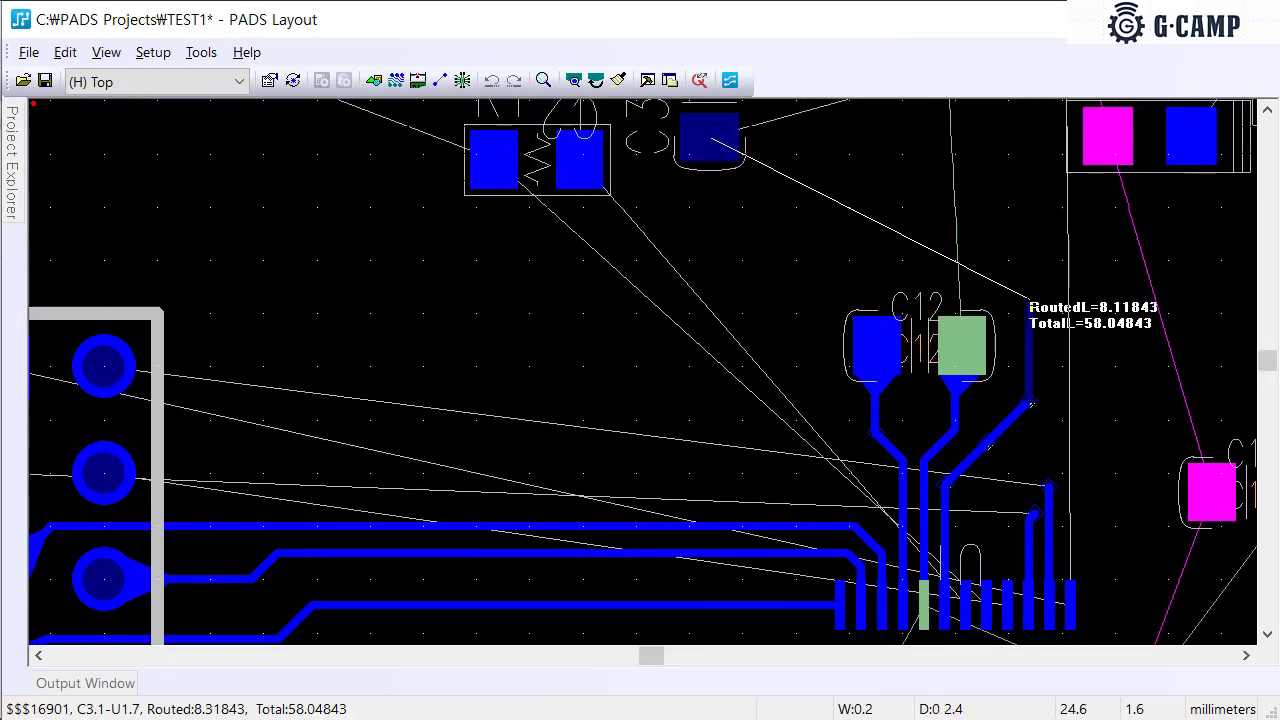
click(1030, 308)
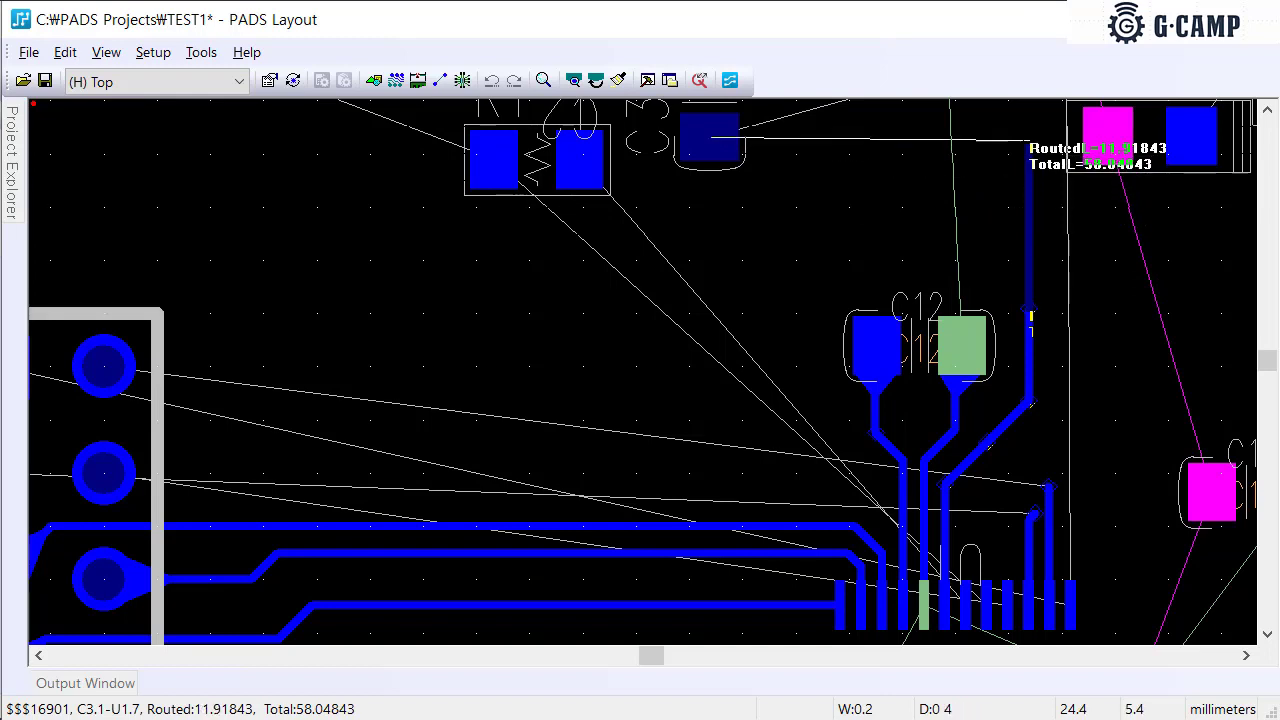
Carry the U1 pin 7 trace about 5.8 mm left on the Bottom layer between two vias, and finish it on Top at C3 pin 1
key(F4)
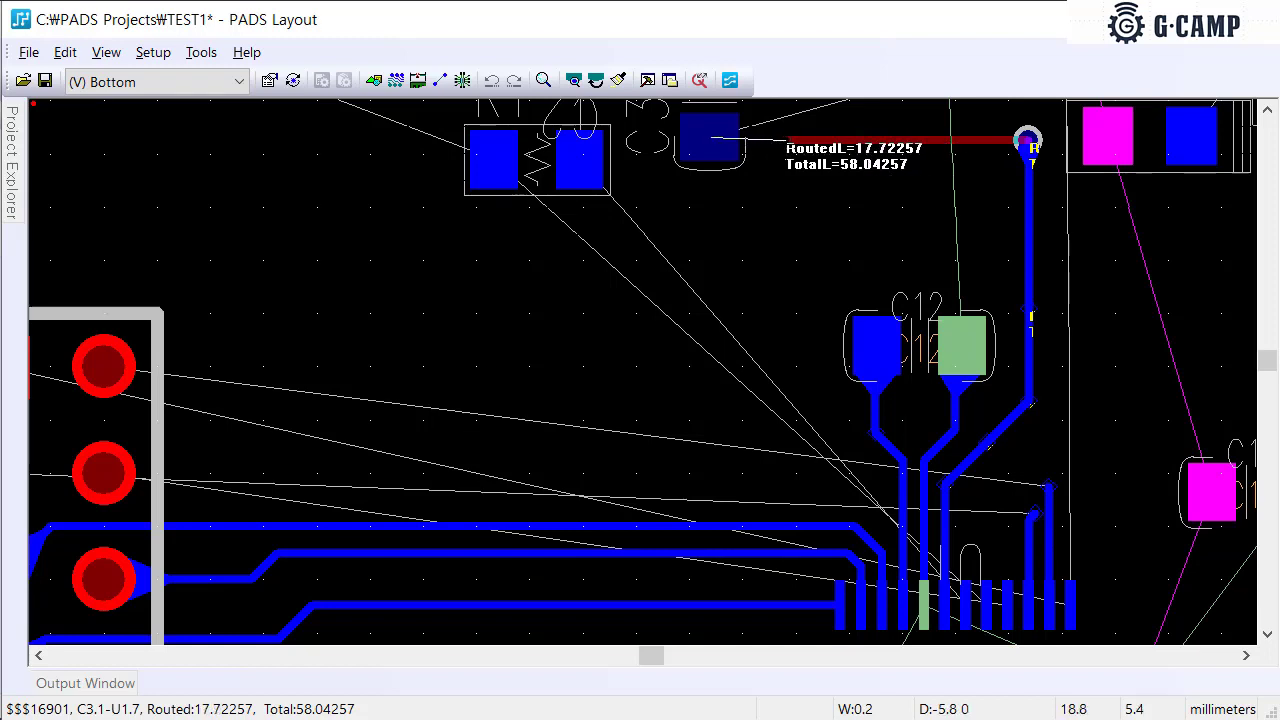
key(F4)
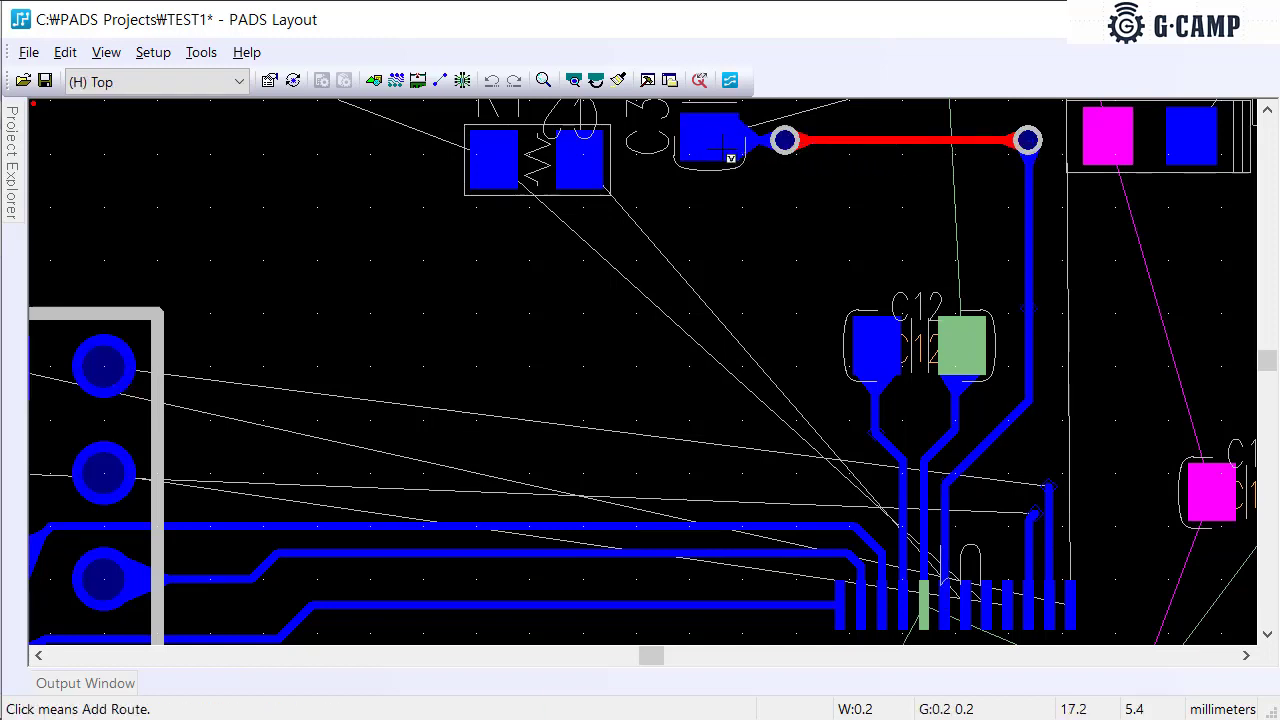
click(725, 150)
Extend the U1 pin 3 trace upward, add a via to the Bottom layer, and route it between the J1 pads to J1 pin 3
scroll(903, 371, down, 2)
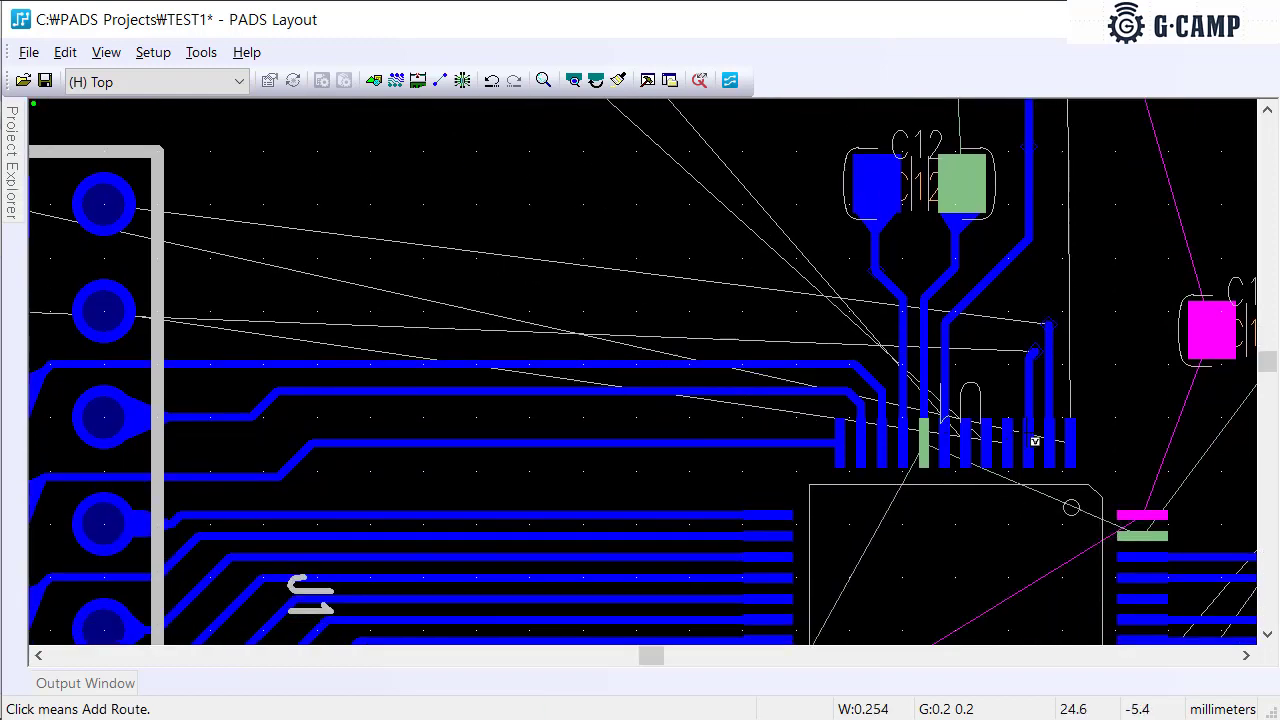
click(1032, 350)
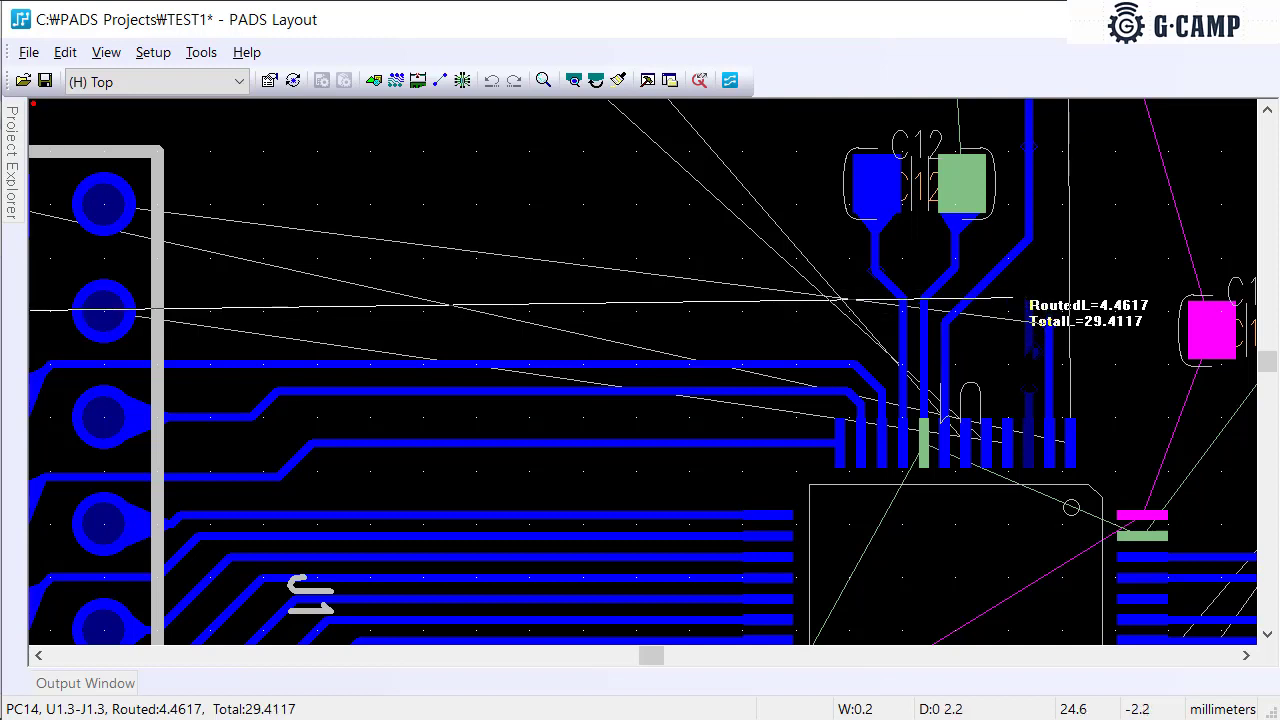
key(F4)
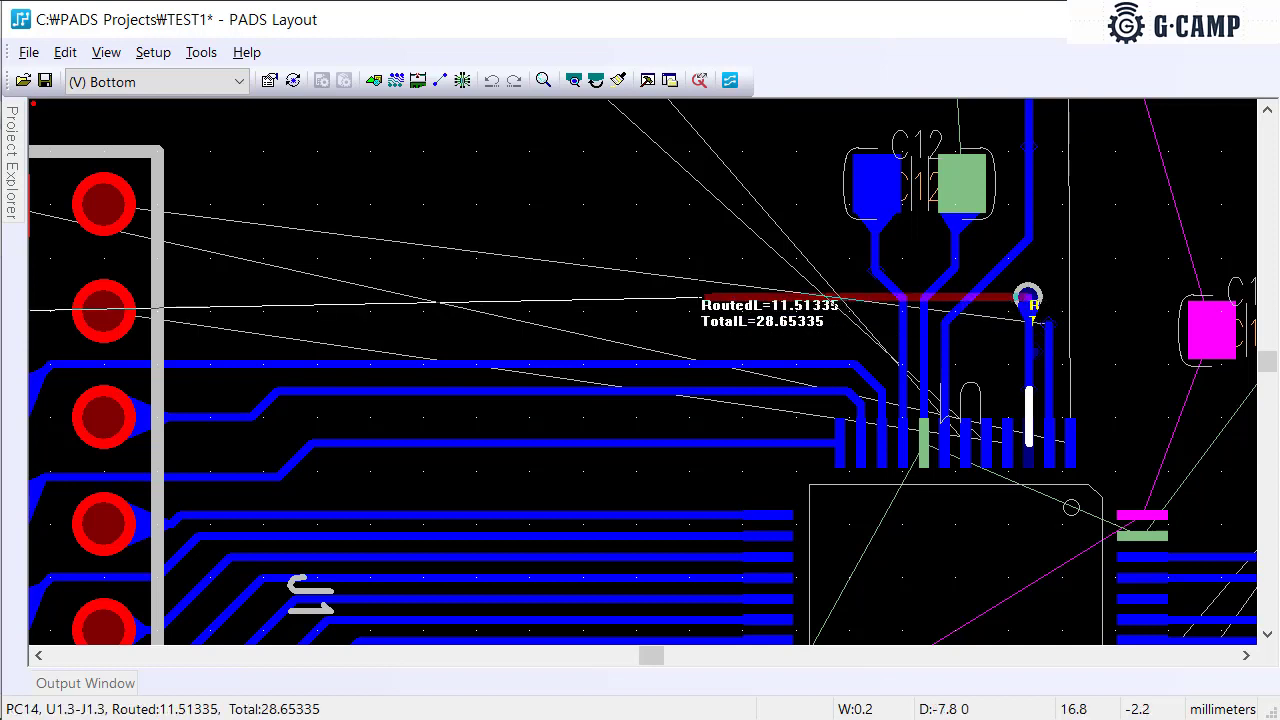
middle_click(405, 298)
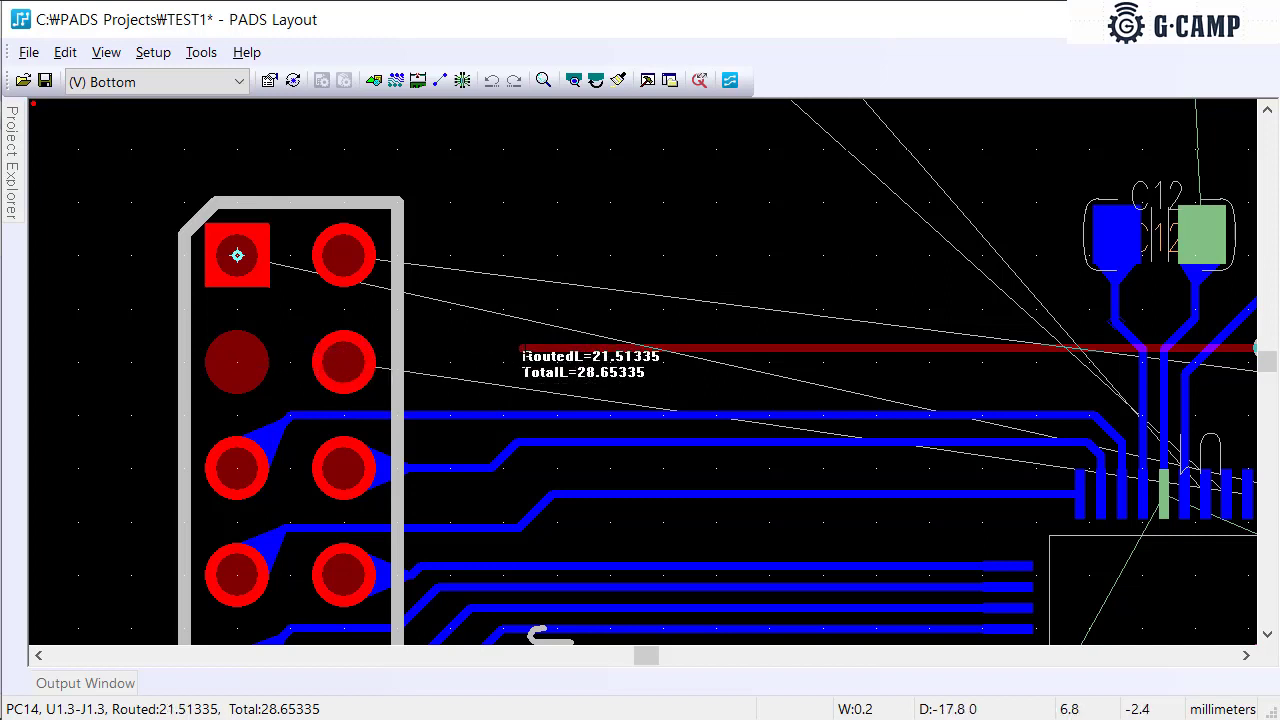
click(516, 348)
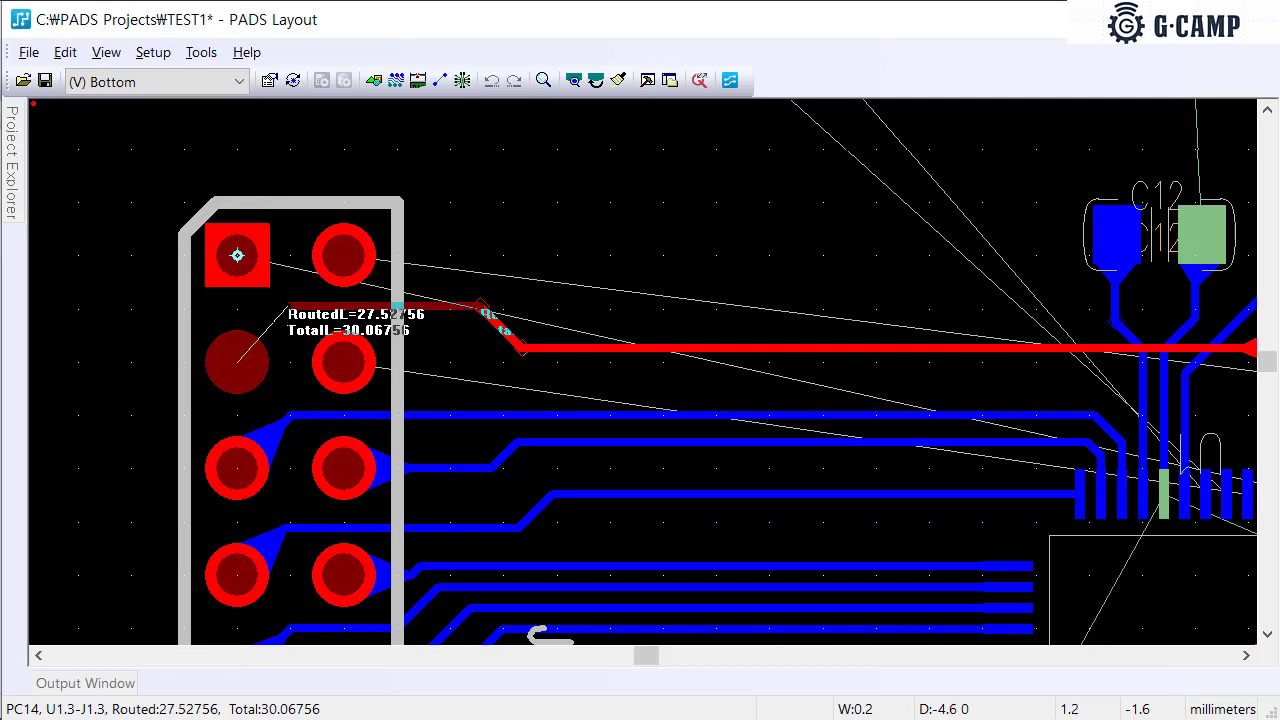
click(237, 361)
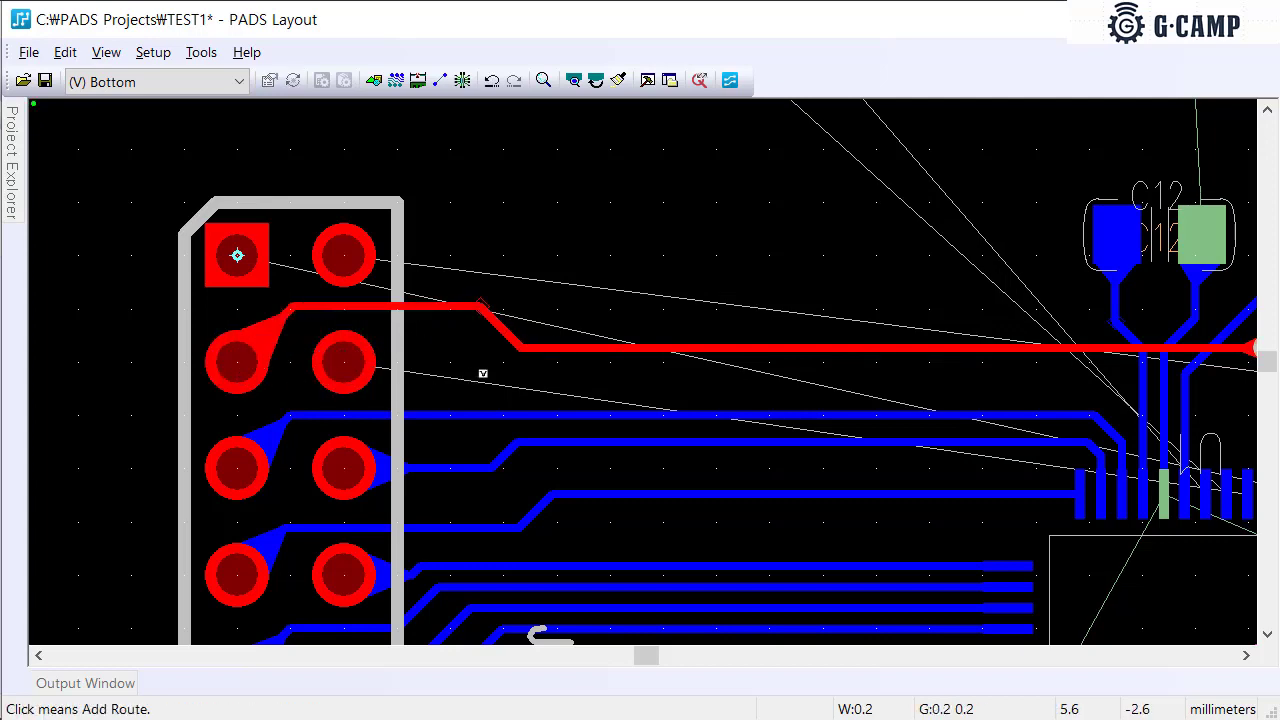
Extend the U1 pin 2 trace up and right, add a via to the Bottom layer, and route it above the pin 3 trace to J1 pin 2
scroll(483, 373, down, 3)
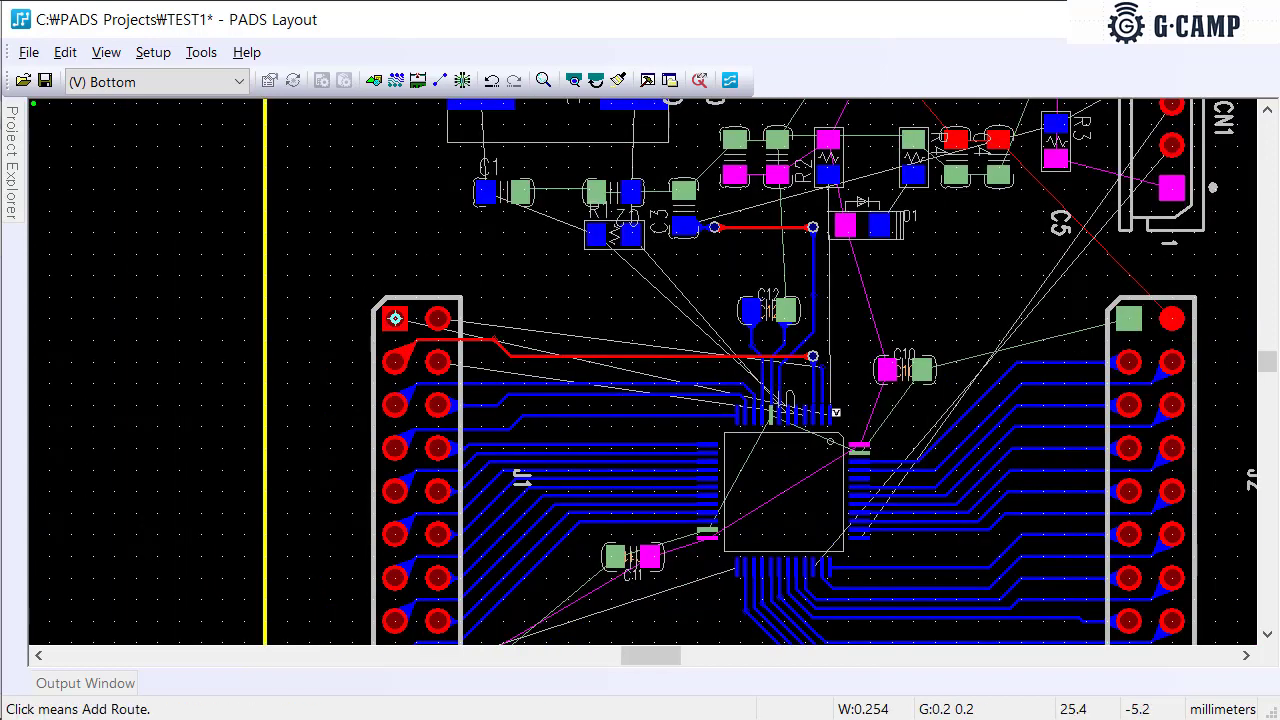
scroll(835, 411, up, 3)
click(824, 371)
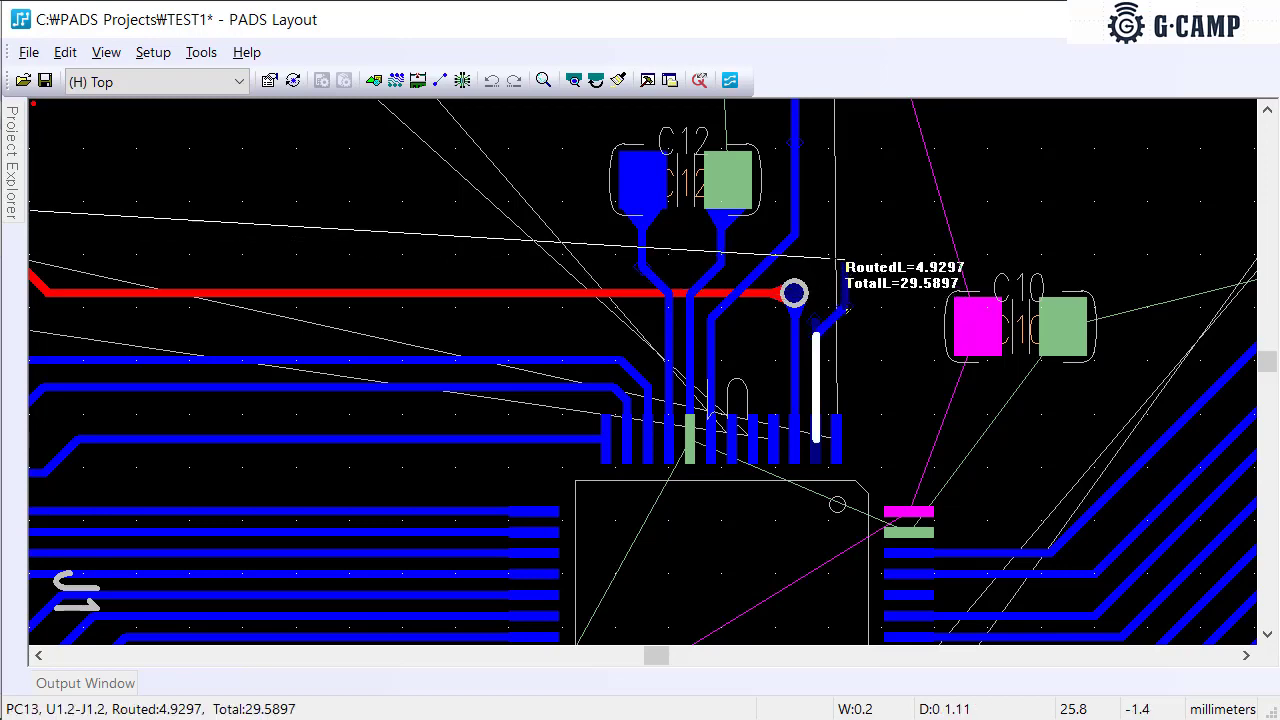
key(F4)
scroll(560, 265, down, 1)
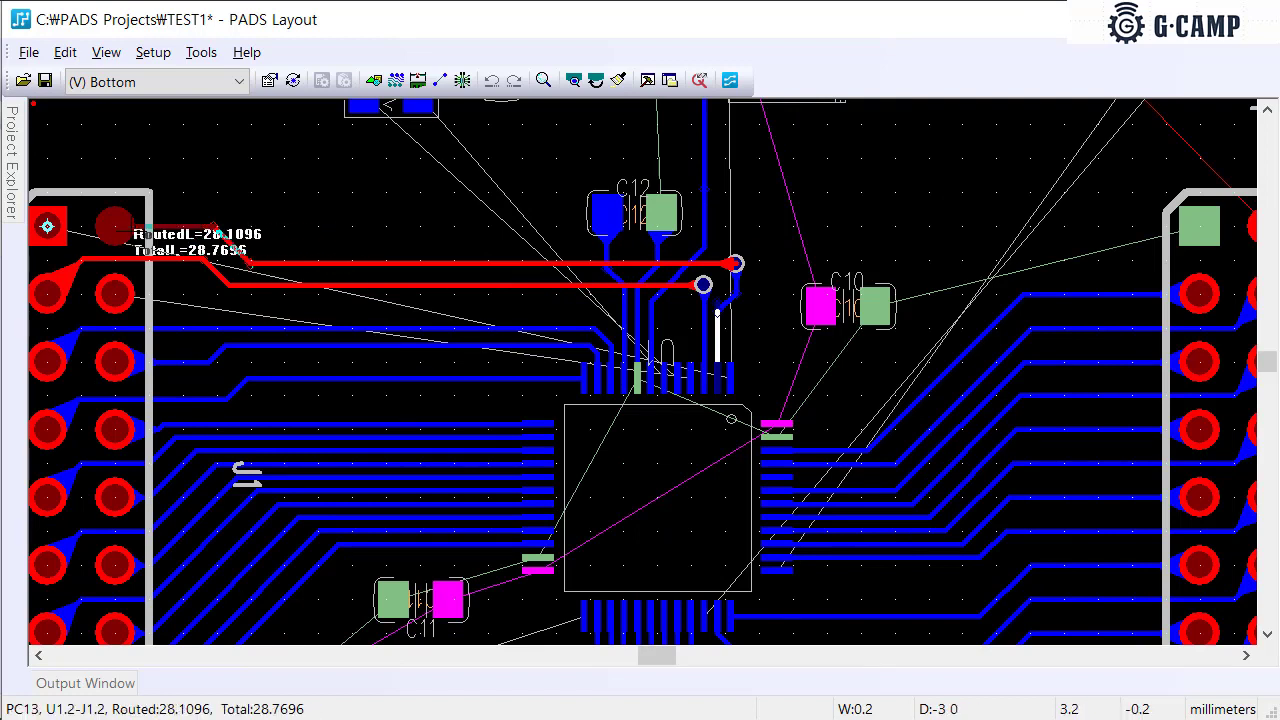
click(115, 225)
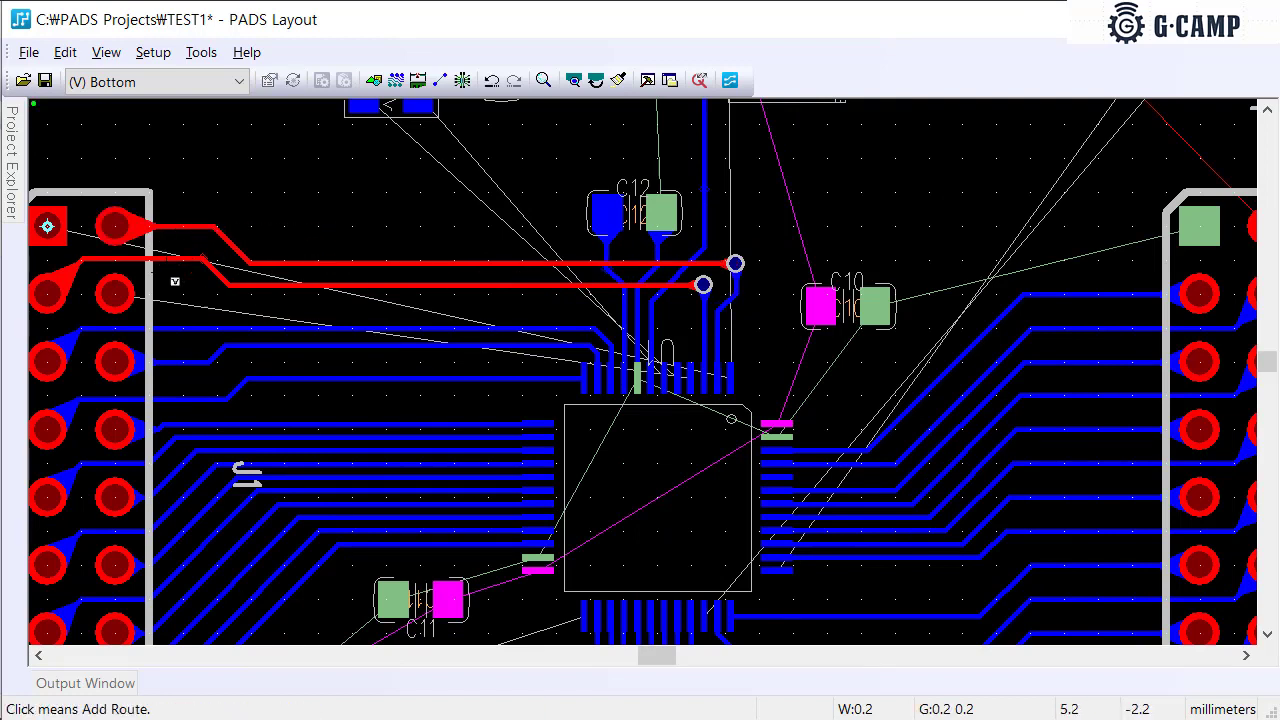
Route a Bottom-layer trace from J1 pin 1 over the J1 pin 2 trace, diagonally down, and about 18.6 mm right toward U1
click(47, 225)
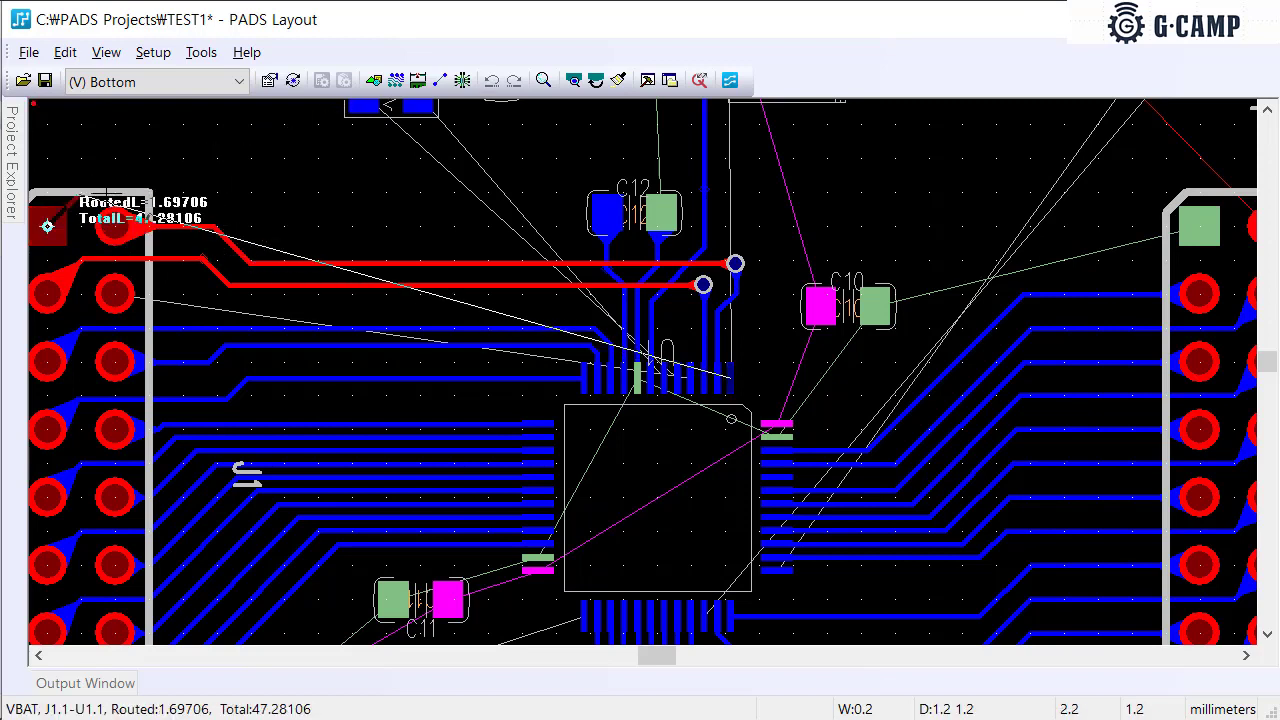
scroll(82, 191, up, 2)
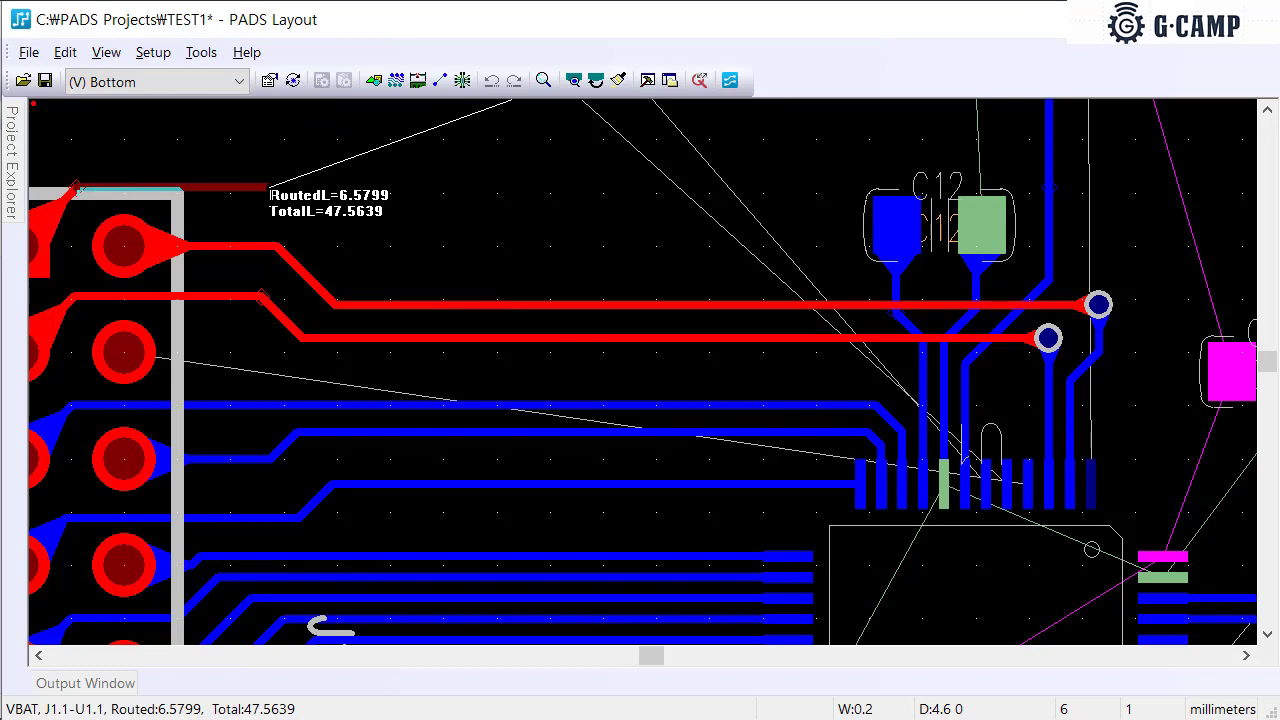
click(268, 187)
click(352, 270)
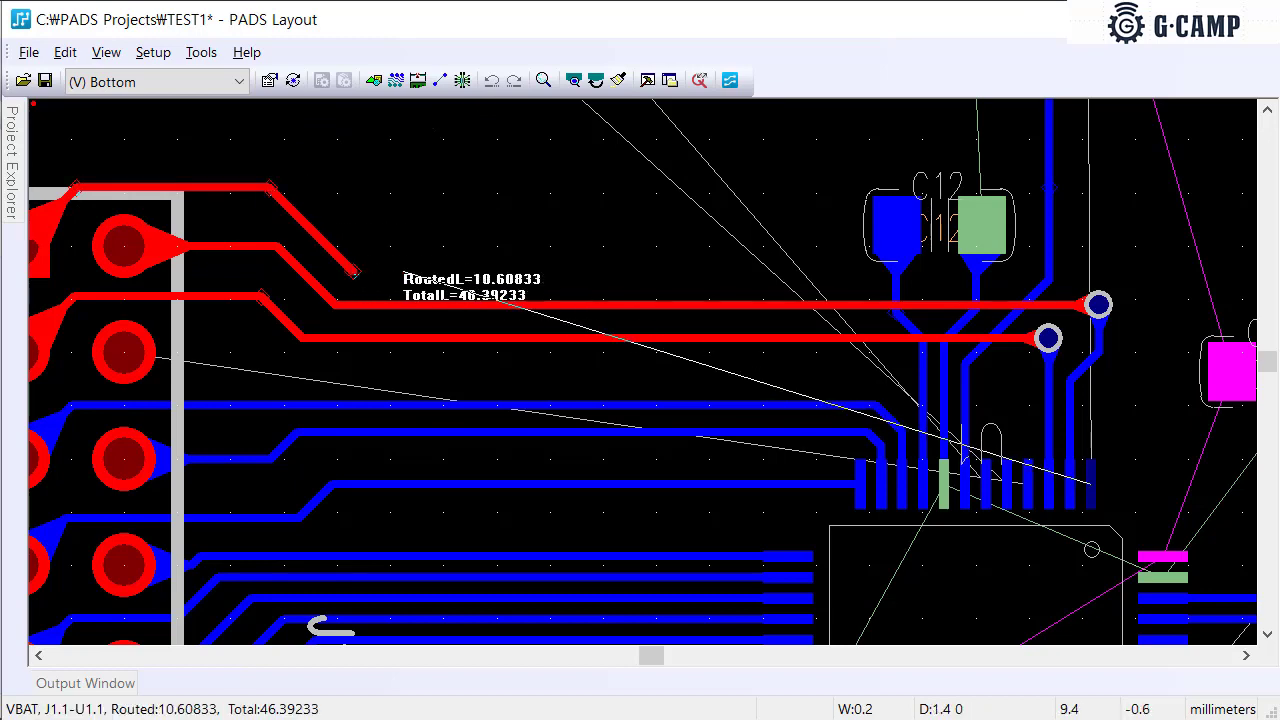
scroll(1098, 304, down, 1)
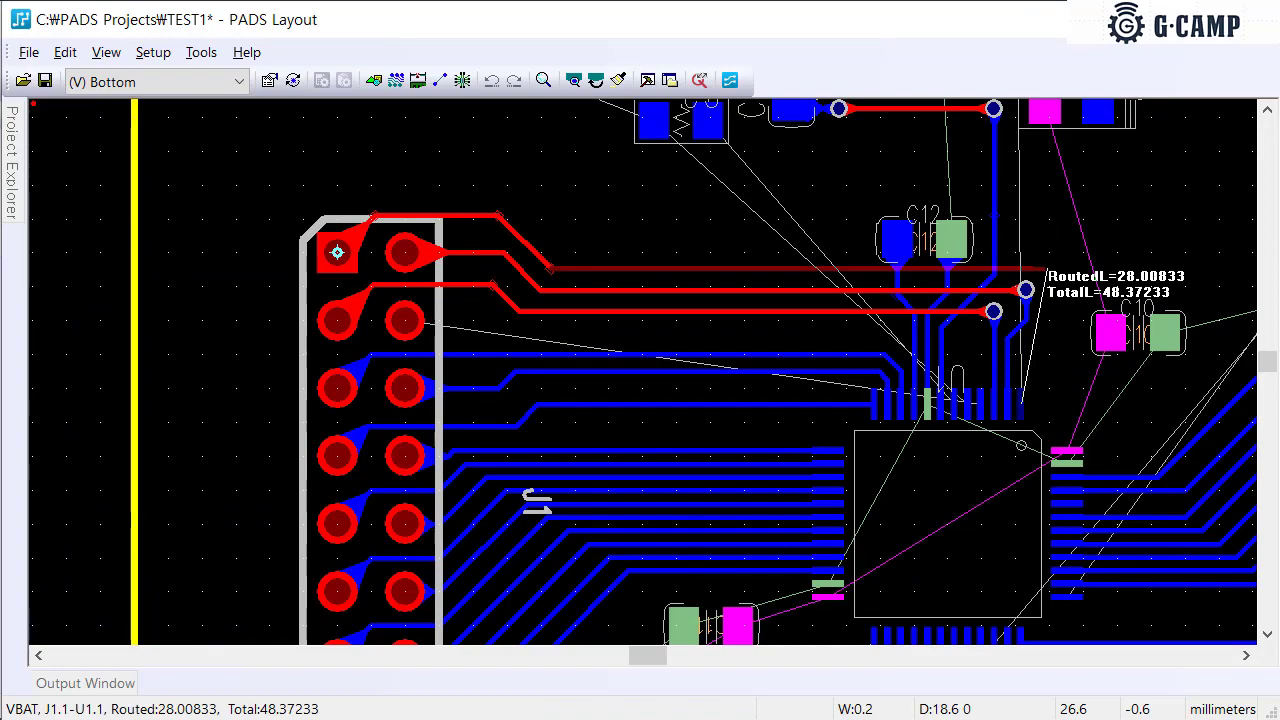
End the J1 pin 1 trace's Bottom segment with a via and complete the route on the Top layer to U1 pin 1
shift+click(1047, 268)
key(Escape)
ctrl+scroll(1050, 299, down, 2)
ctrl+scroll(1035, 300, up, 4)
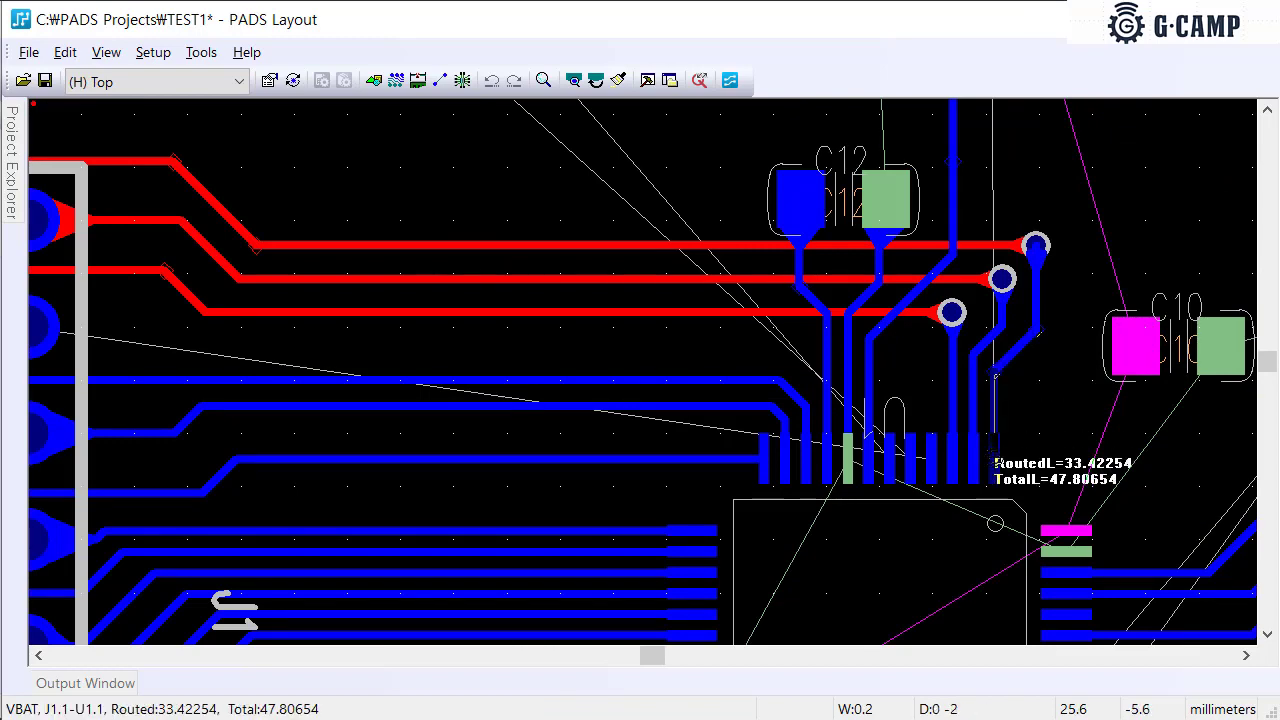
click(994, 445)
ctrl+scroll(994, 445, down, 2)
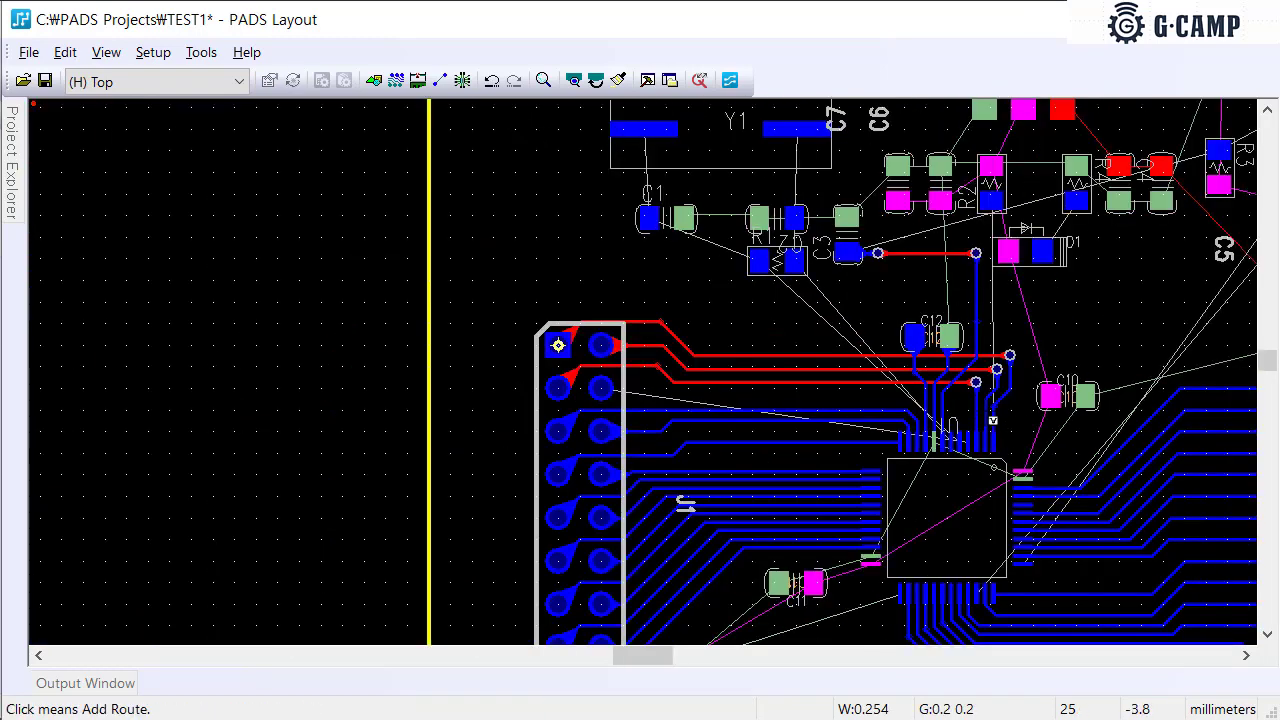
scroll(992, 418, down, 3)
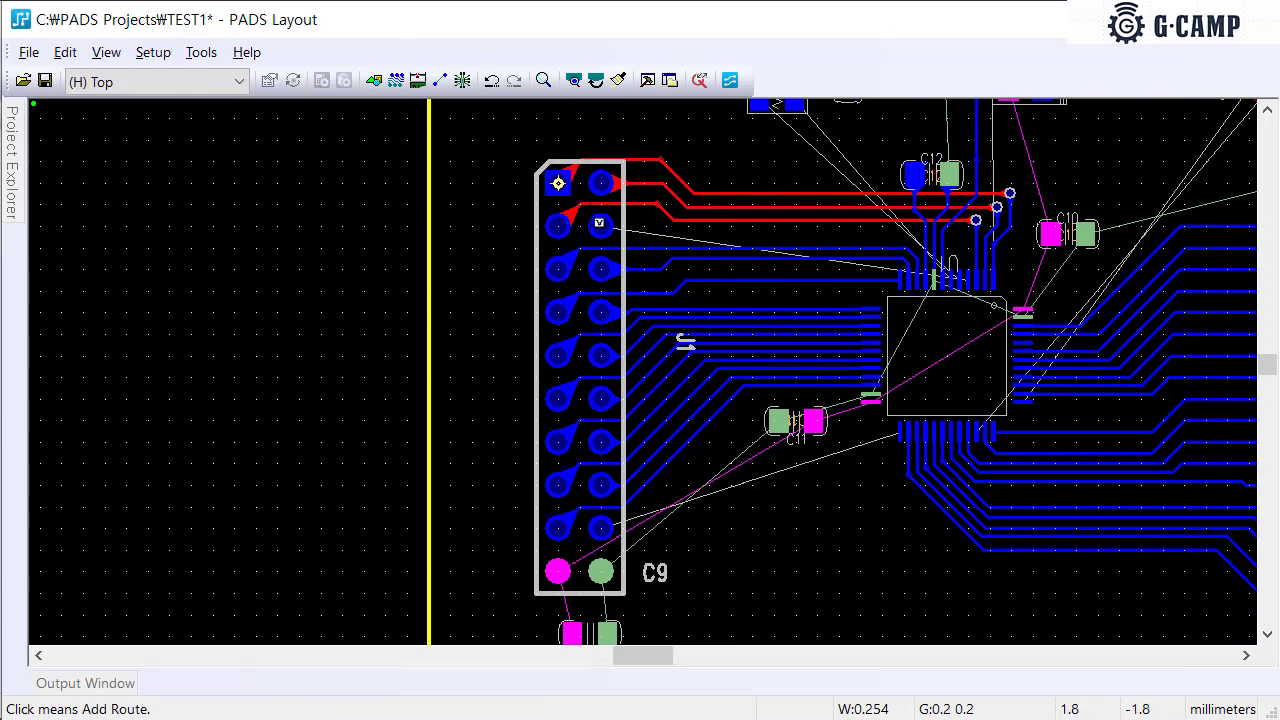
scroll(977, 352, up, 5)
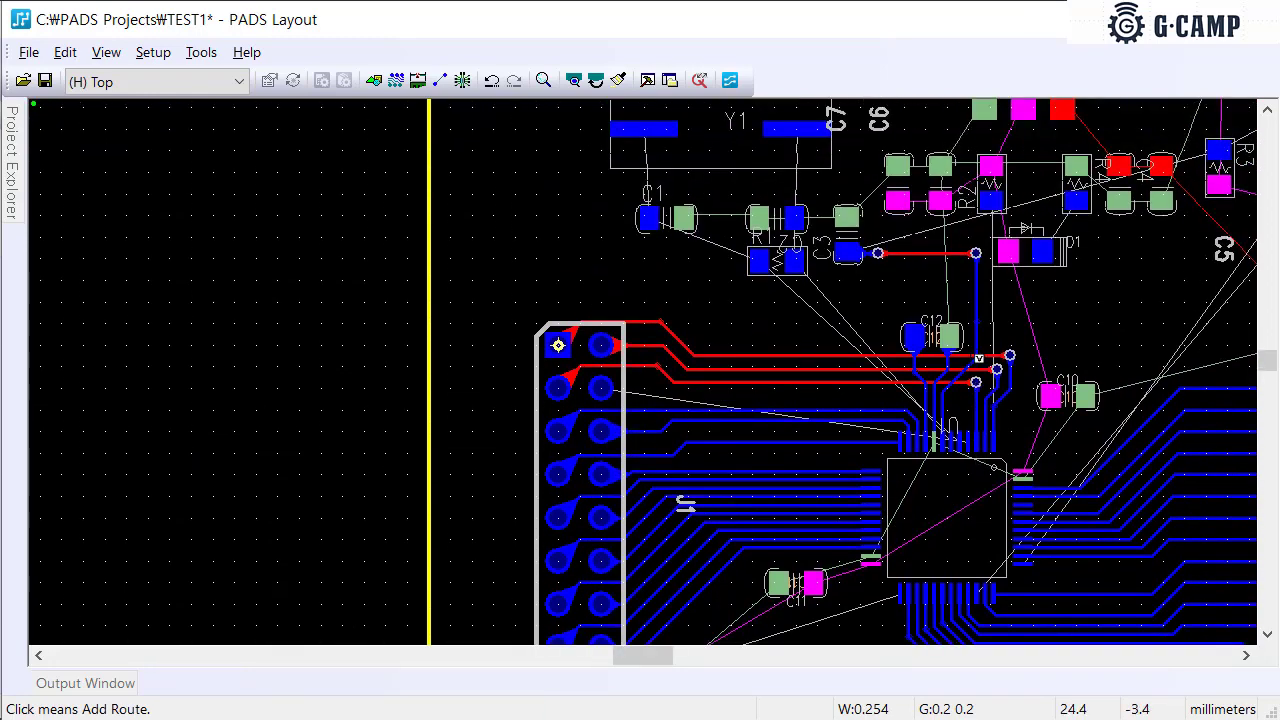
click(168, 54)
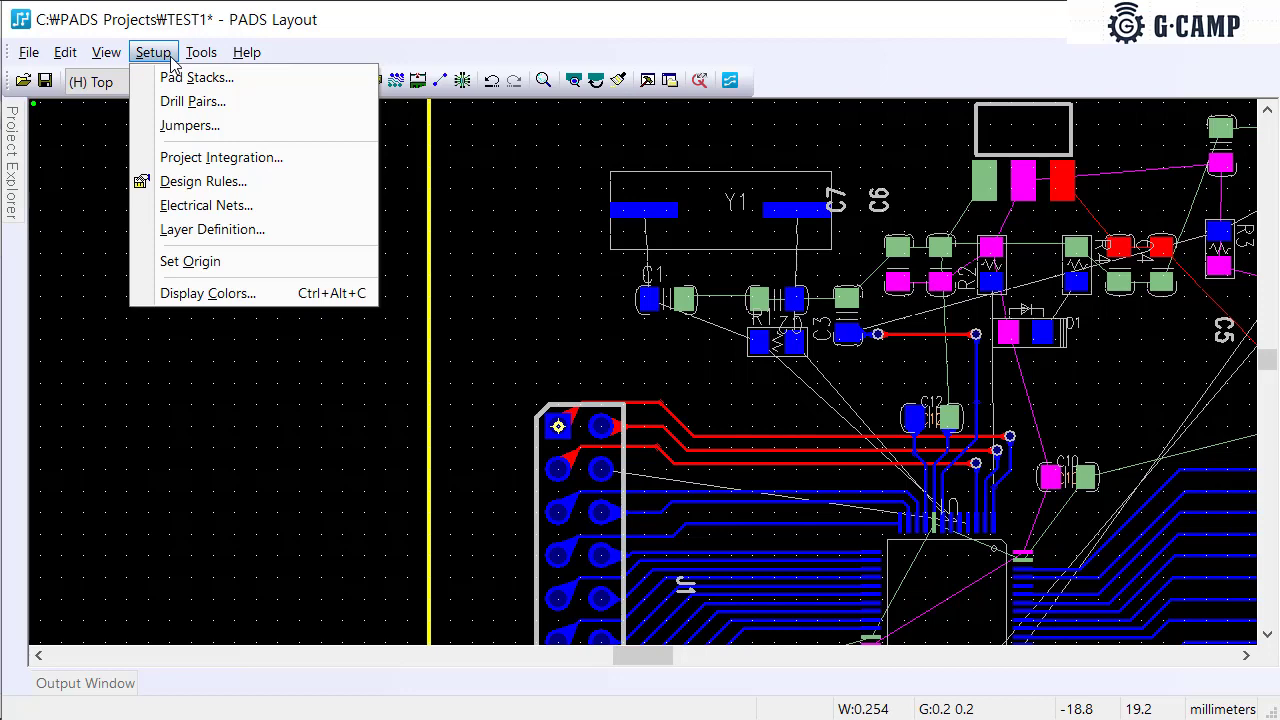
click(440, 123)
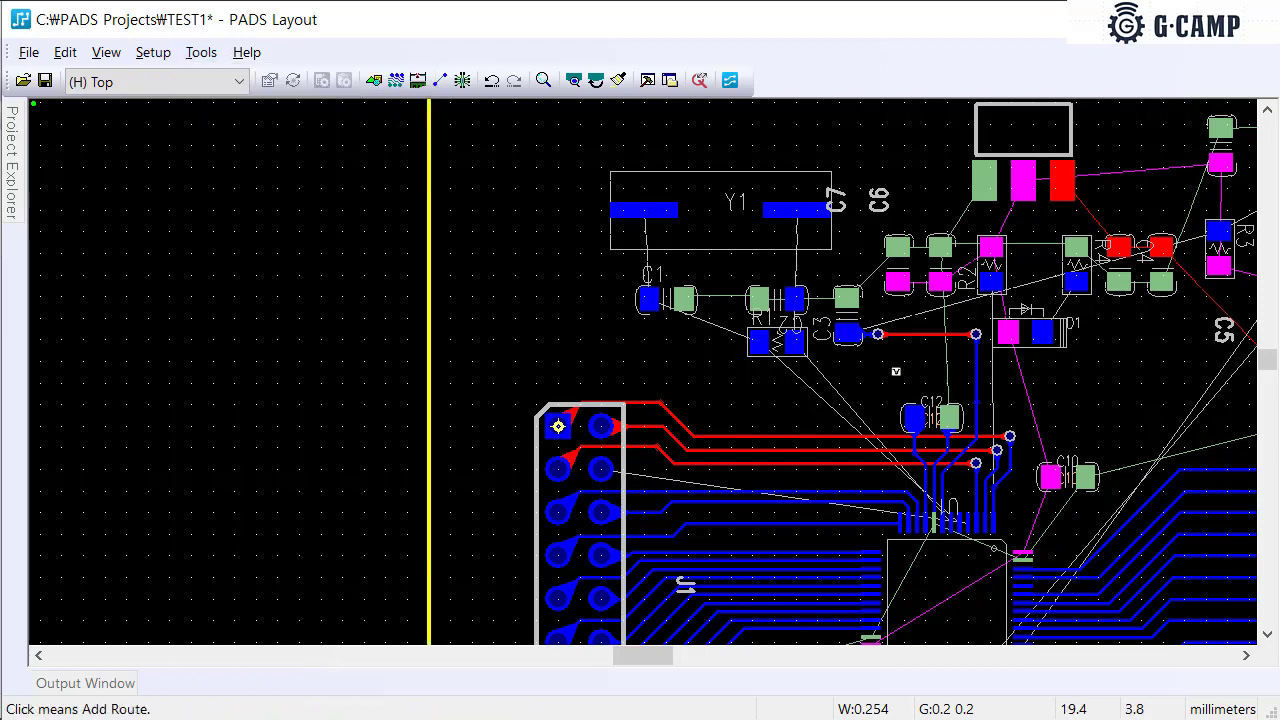
scroll(896, 371, down, 5)
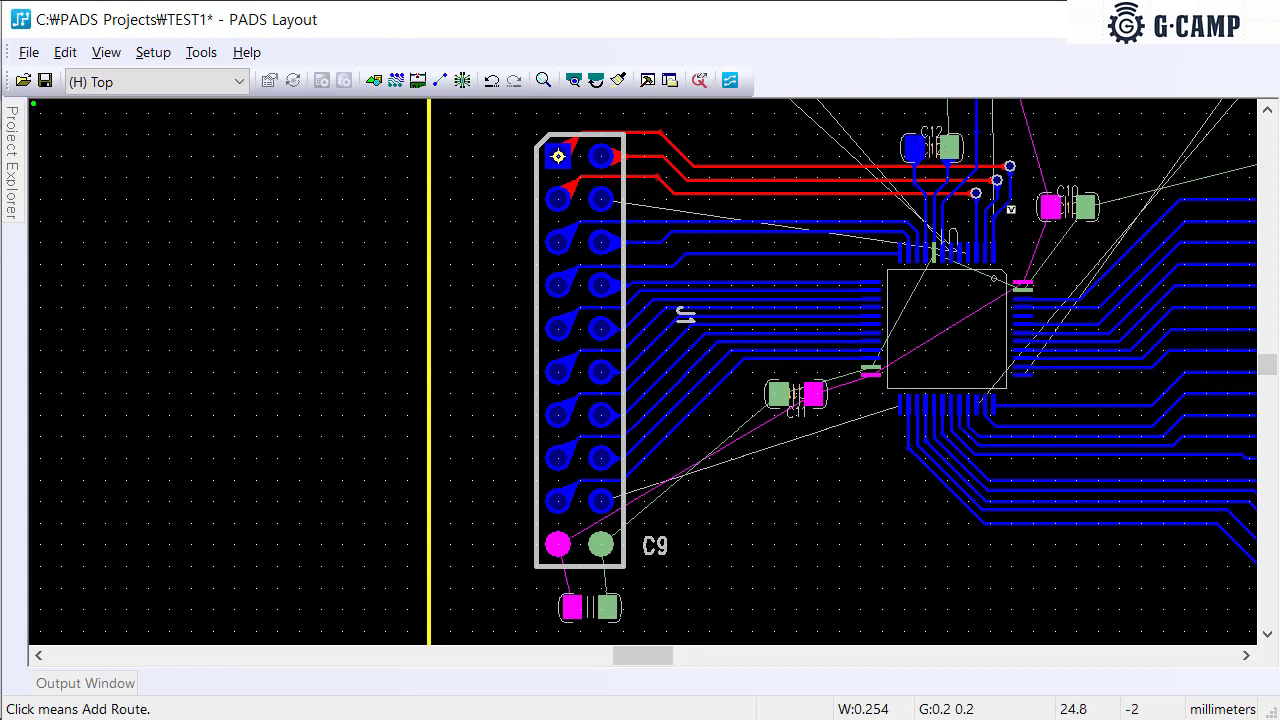
Route U1 pin 23 to C11 pin 2 and U1 pin 24 to C11 pin 1 on the Top layer
scroll(817, 426, up, 2)
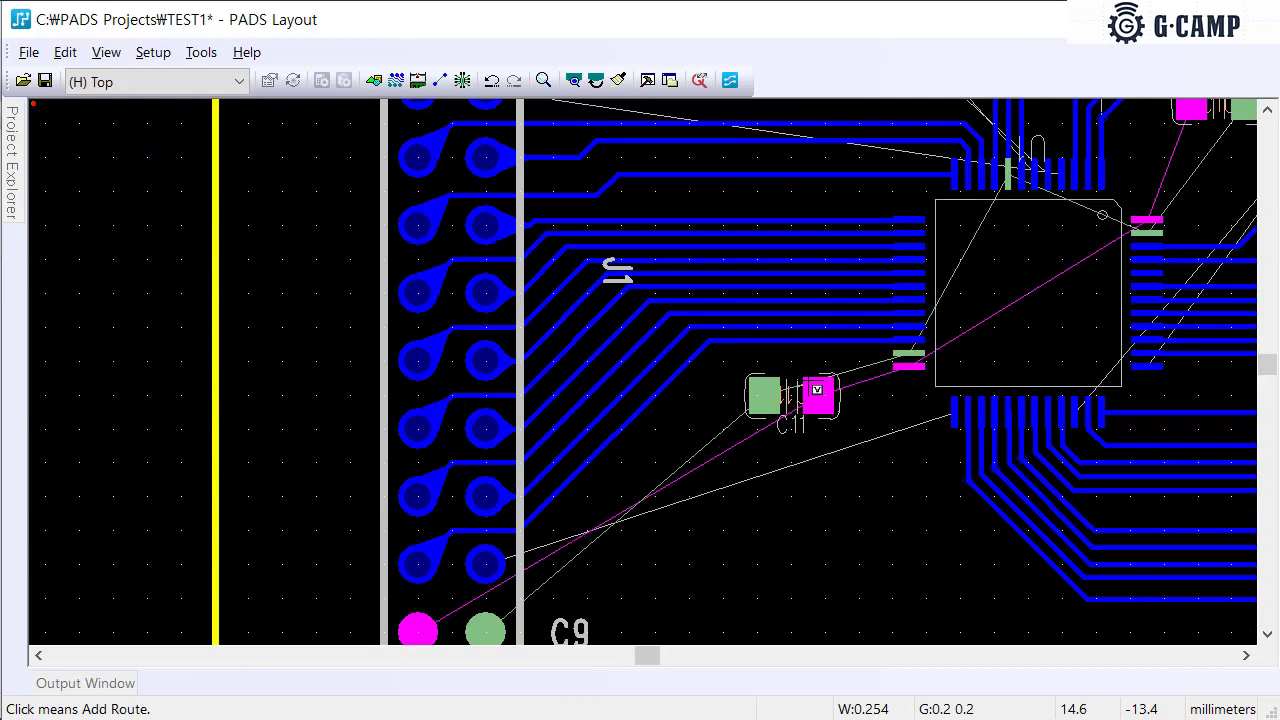
click(929, 346)
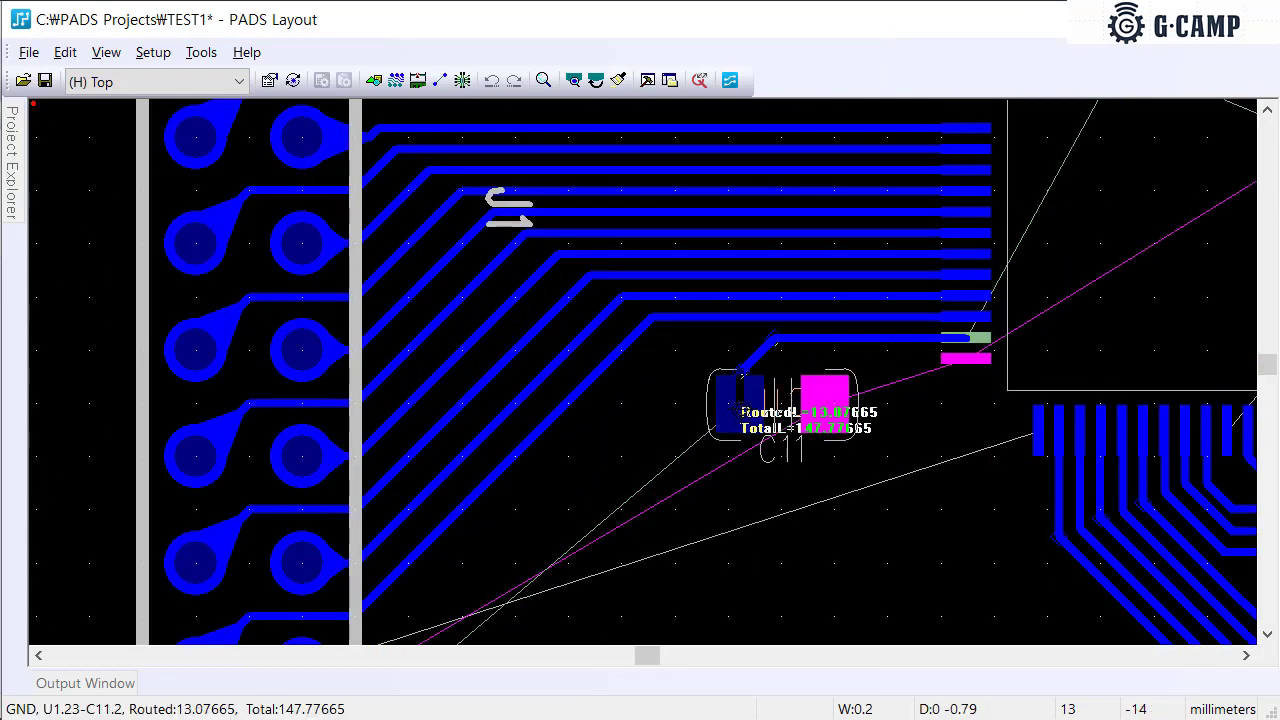
click(740, 400)
click(961, 360)
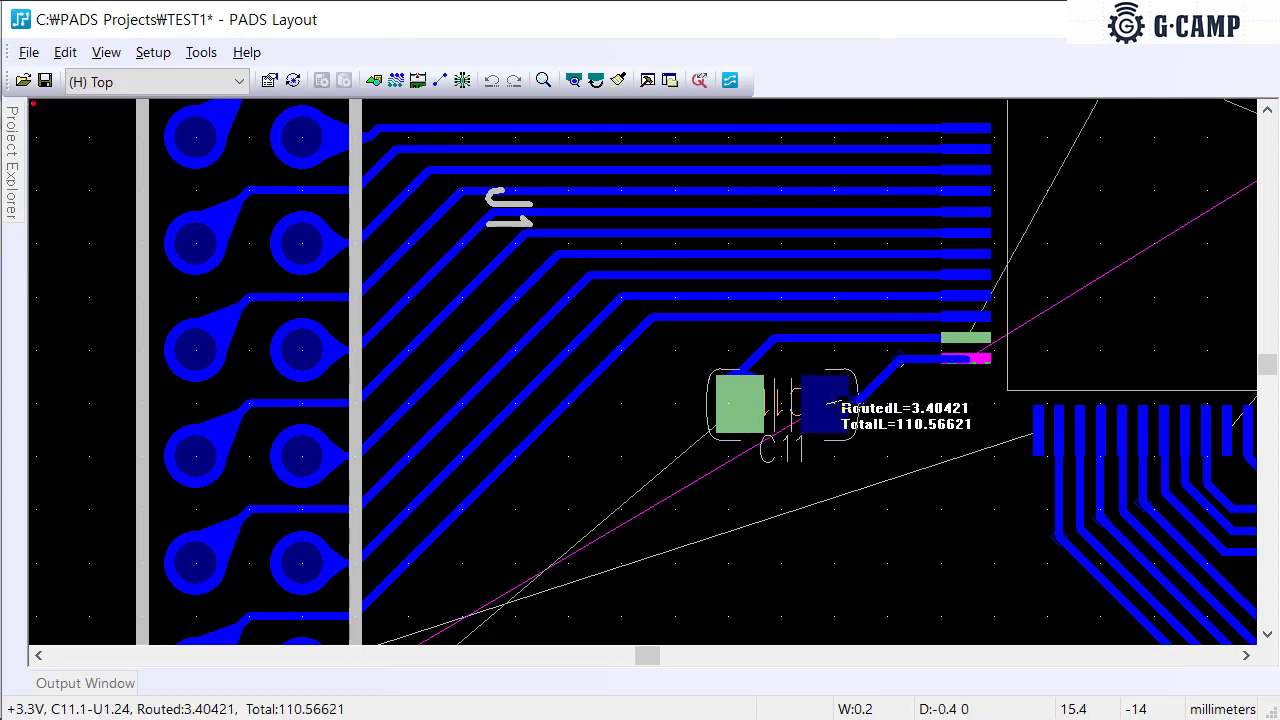
click(830, 425)
scroll(815, 431, down, 2)
ctrl+scroll(802, 427, down, 2)
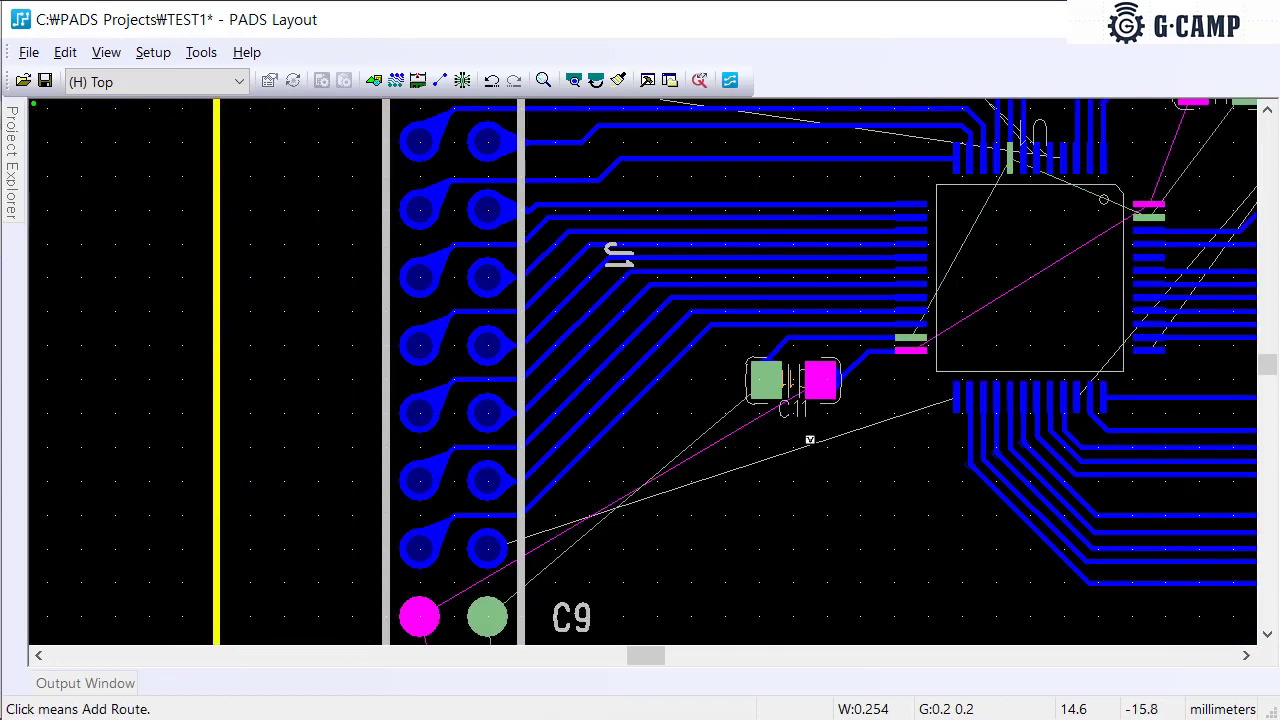
Shift C9 slightly left and down so its pads sit below J1 pins 19 and 20
scroll(770, 440, down, 3)
scroll(687, 480, down, 3)
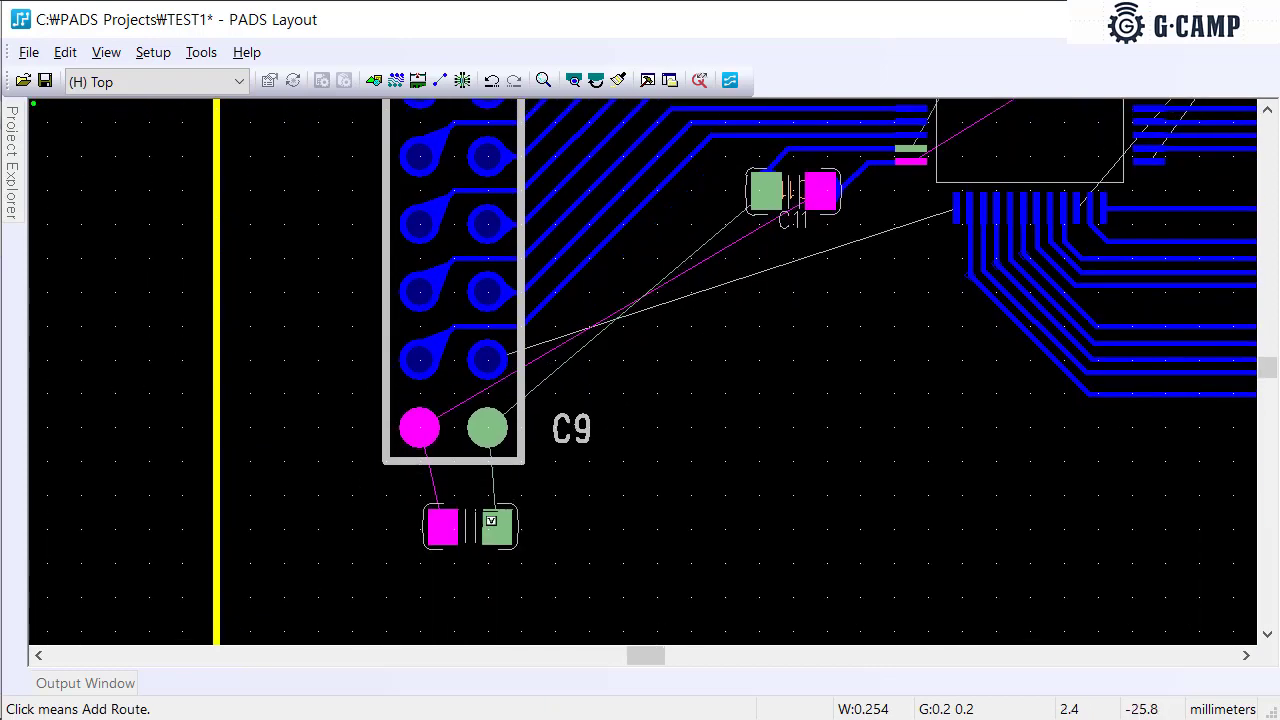
key(Escape)
mouse_move(480, 540)
mouse_down()
mouse_move(456, 536)
mouse_move(462, 546)
mouse_up()
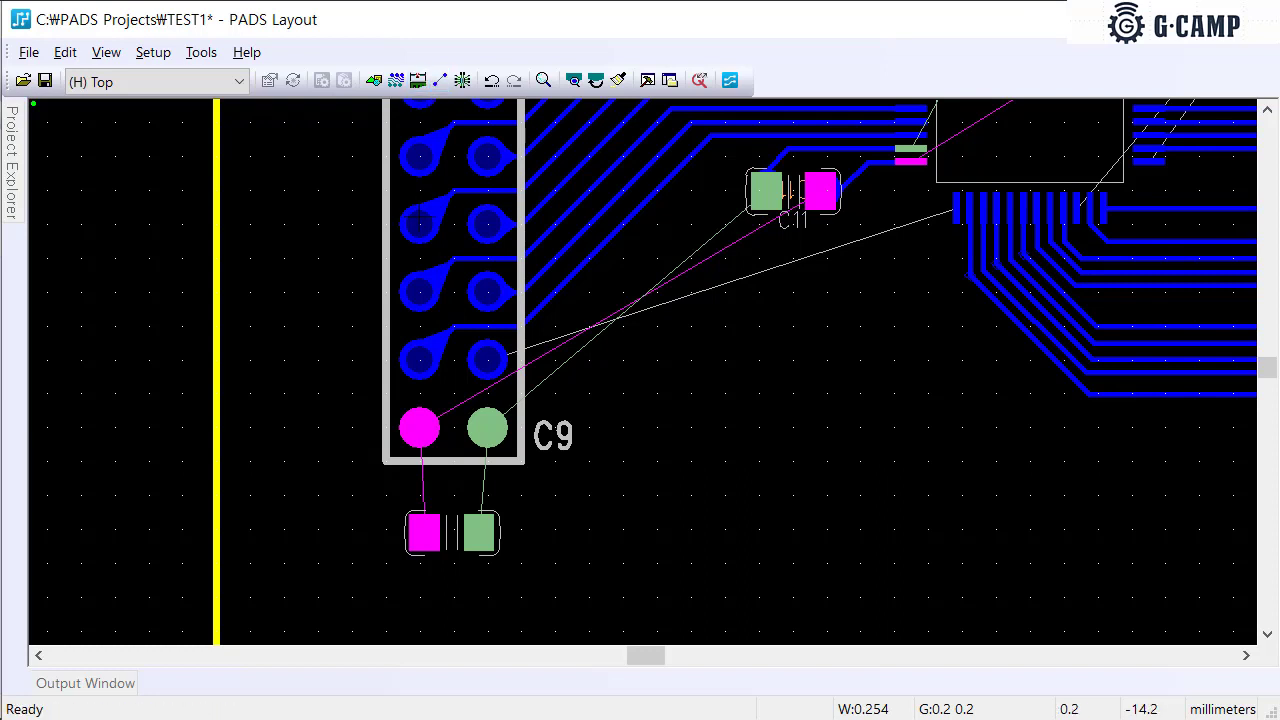
Route the GND trace from J1 pin 20 down to C9 pin 2 with a trace width of 1
click(487, 432)
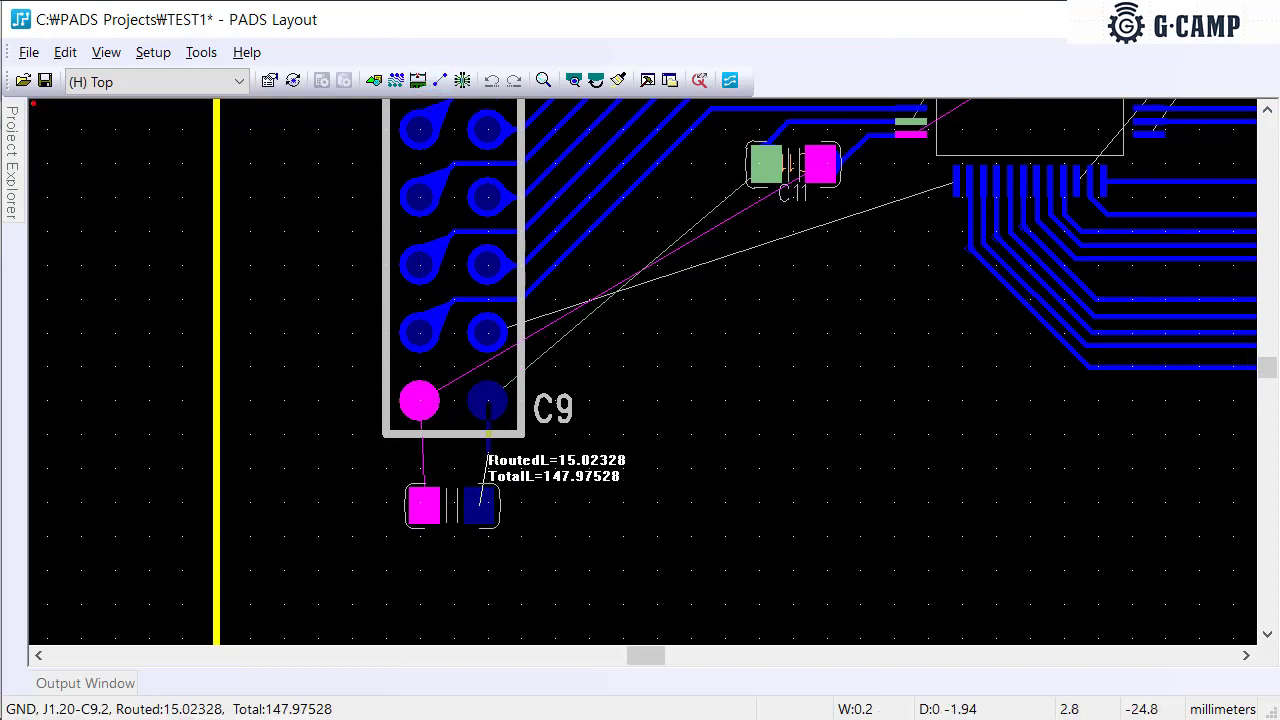
scroll(487, 515, up, 2)
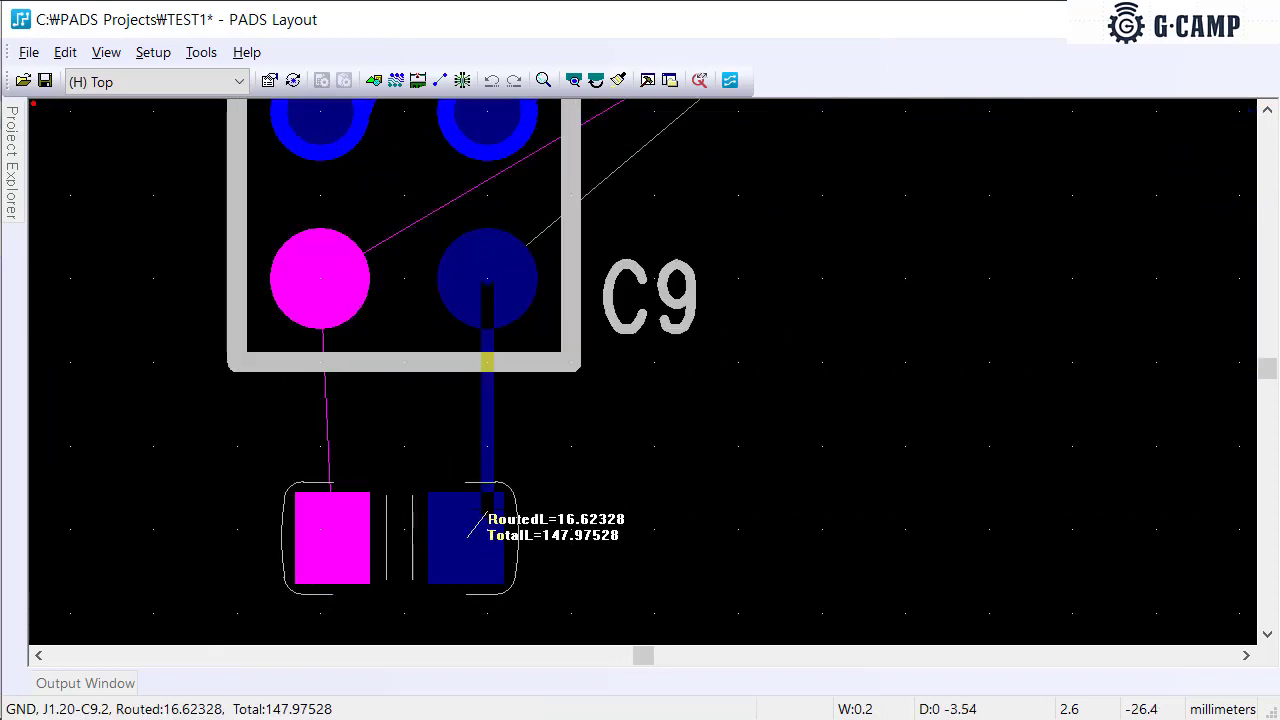
text(w1)
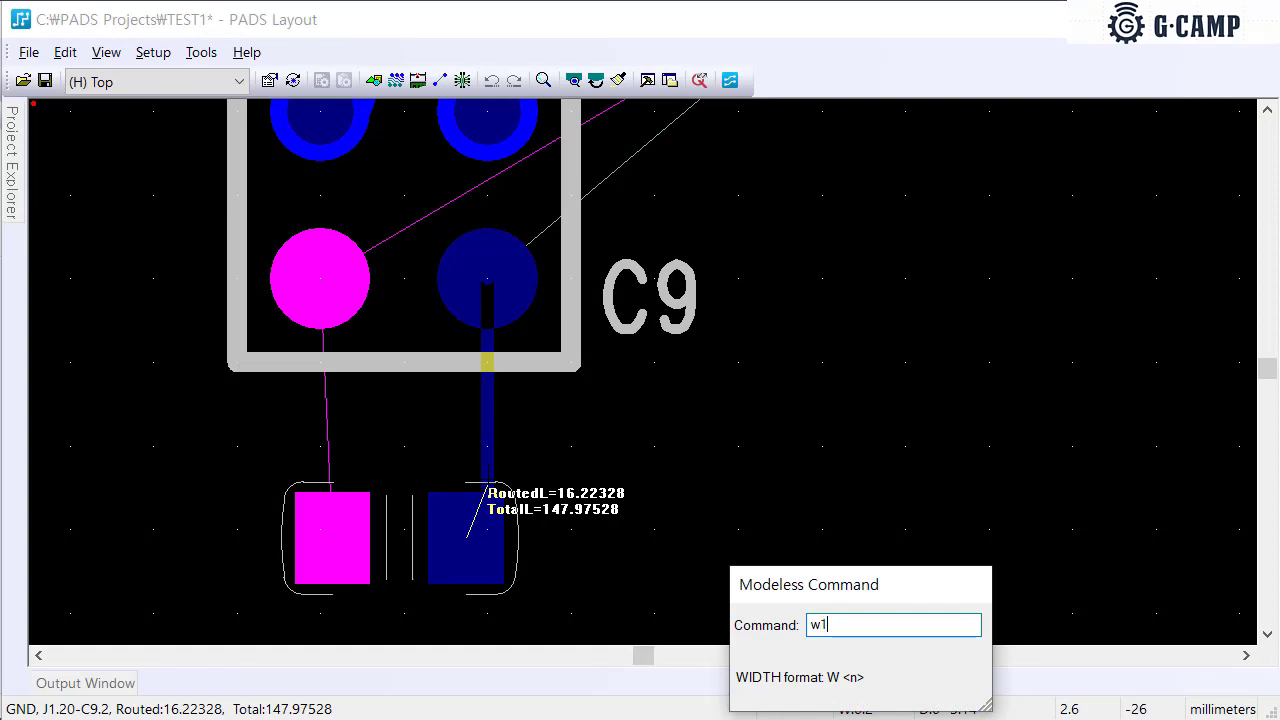
key(Return)
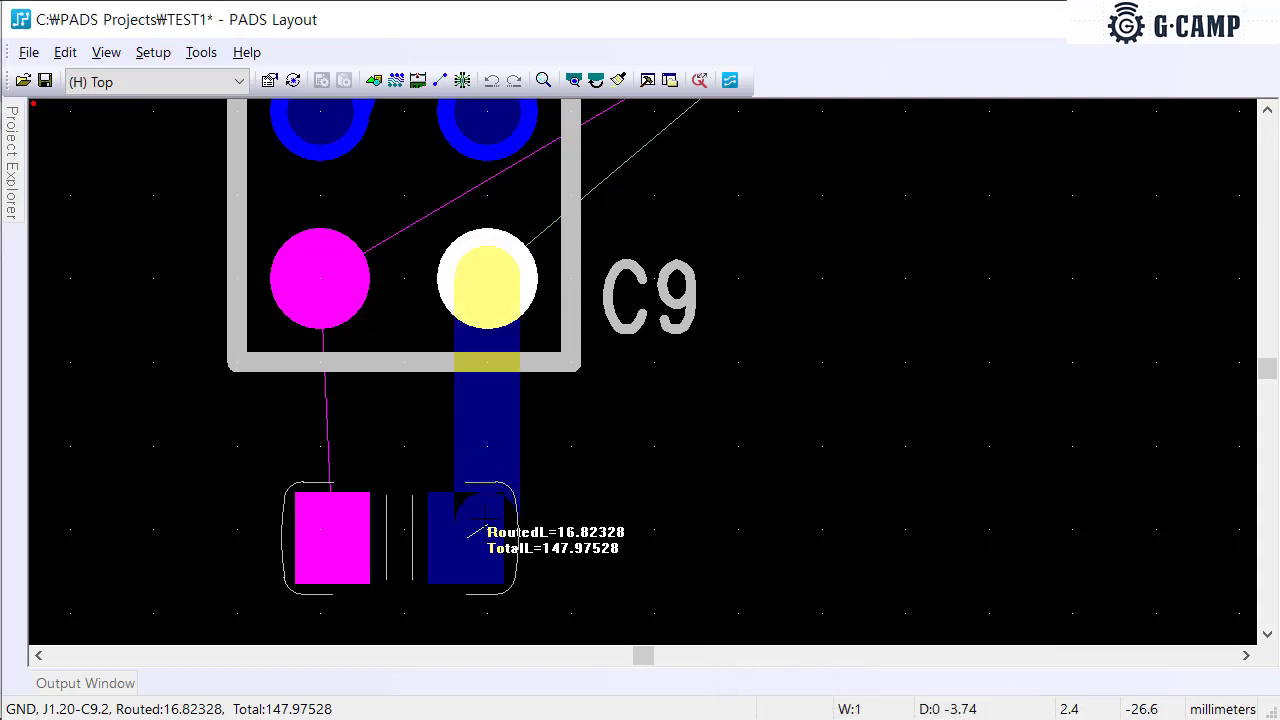
click(480, 520)
Route the +3.3V trace from J1 pin 19 down to C9 pin 1 with a trace width of 1
click(316, 398)
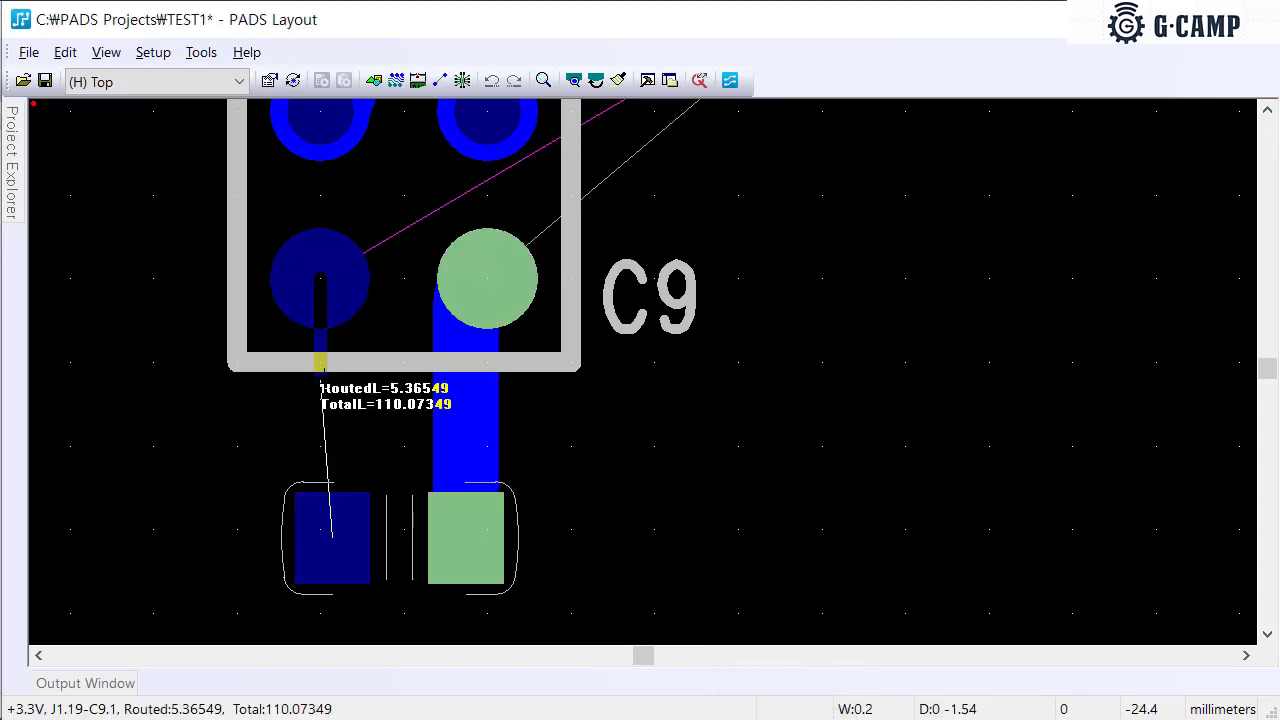
text(w1)
key(Return)
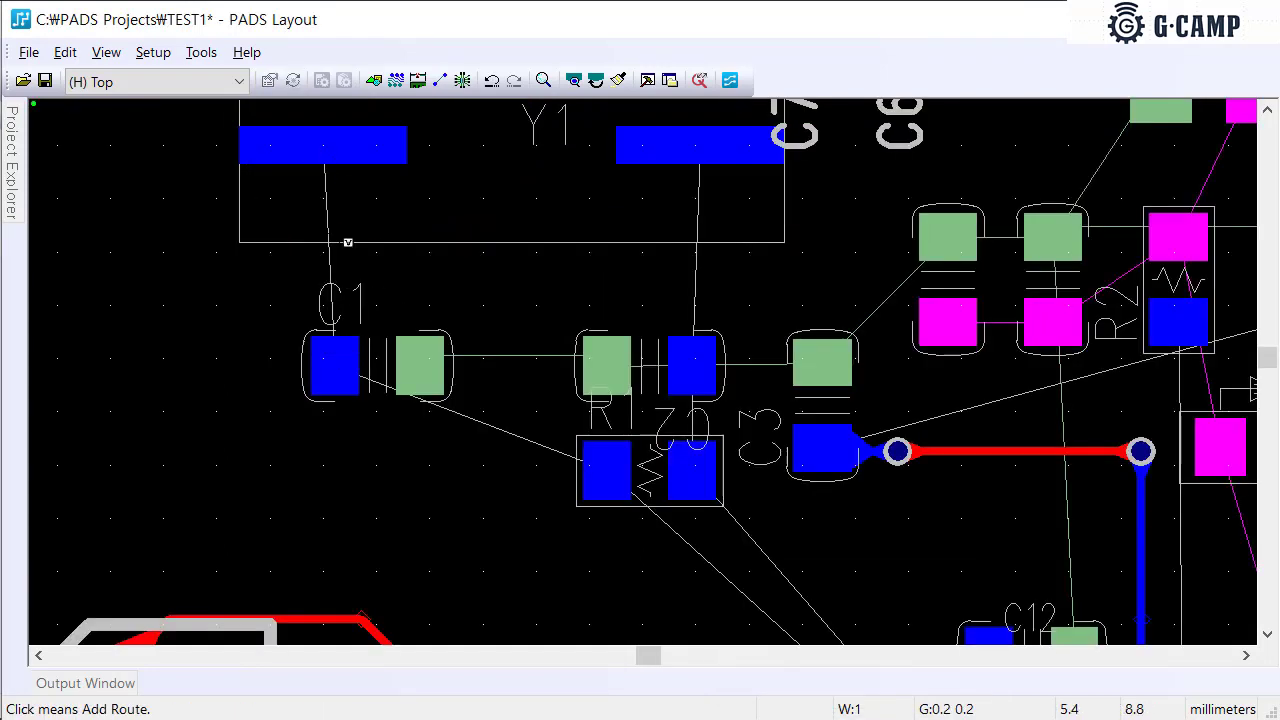
Route the two Y1 crystal pads to C1 and C2 and on to the R1 pads on the Top layer
click(328, 146)
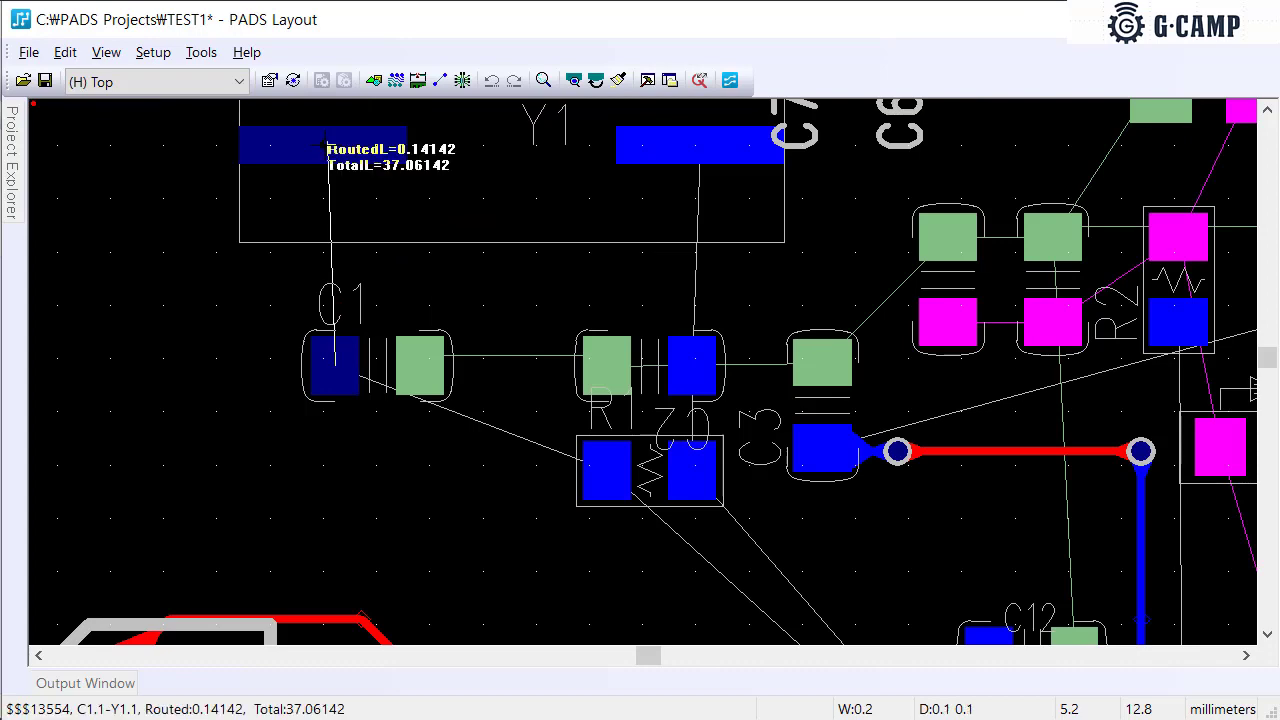
key(F9)
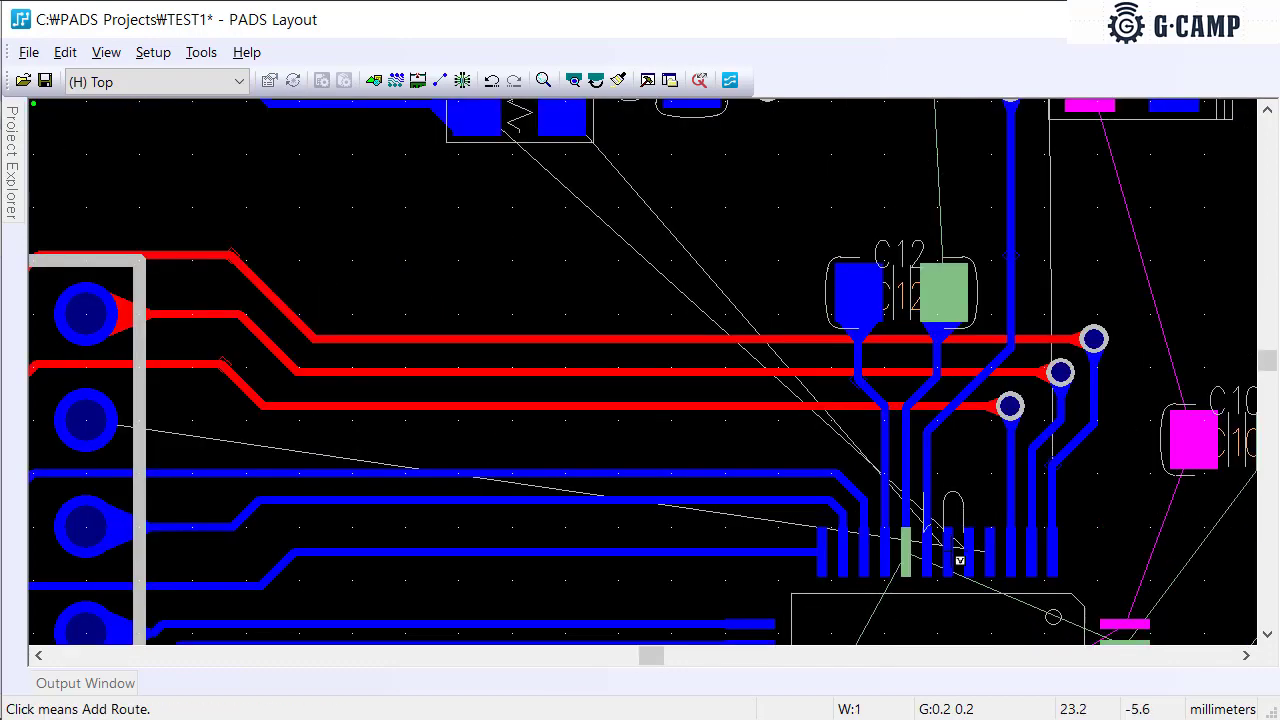
click(958, 561)
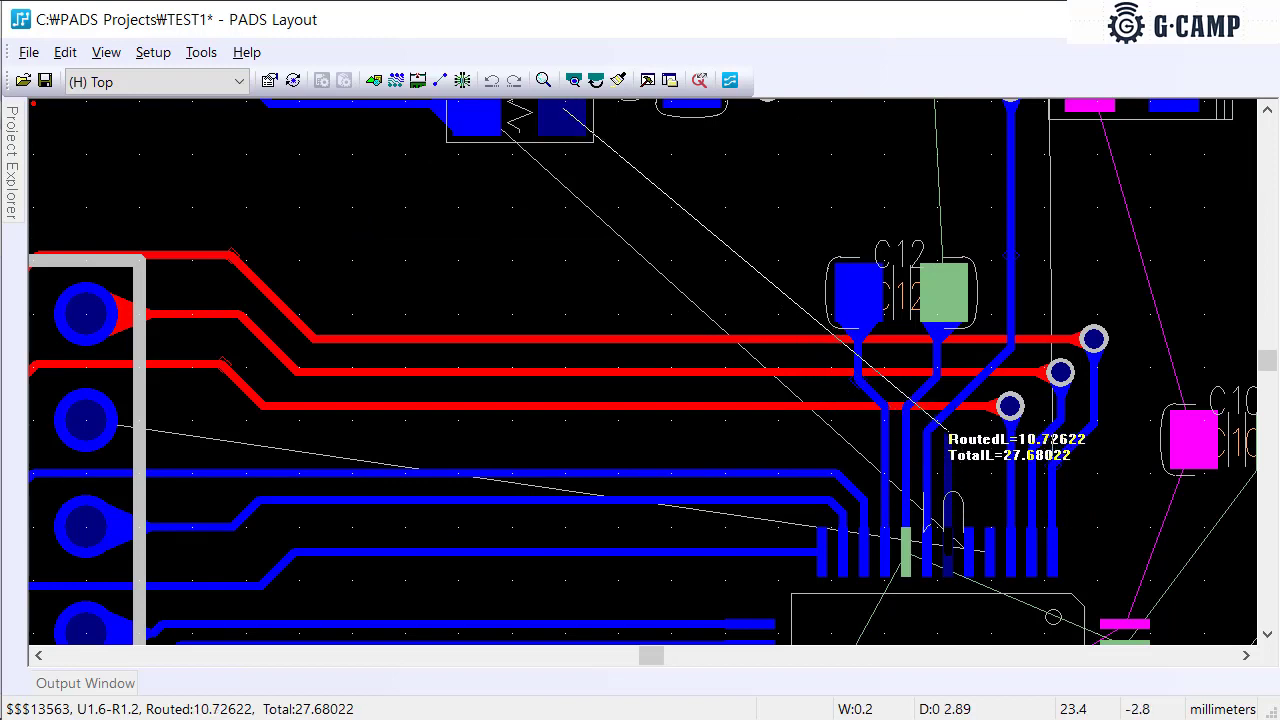
key(Escape)
scroll(957, 460, down, 2)
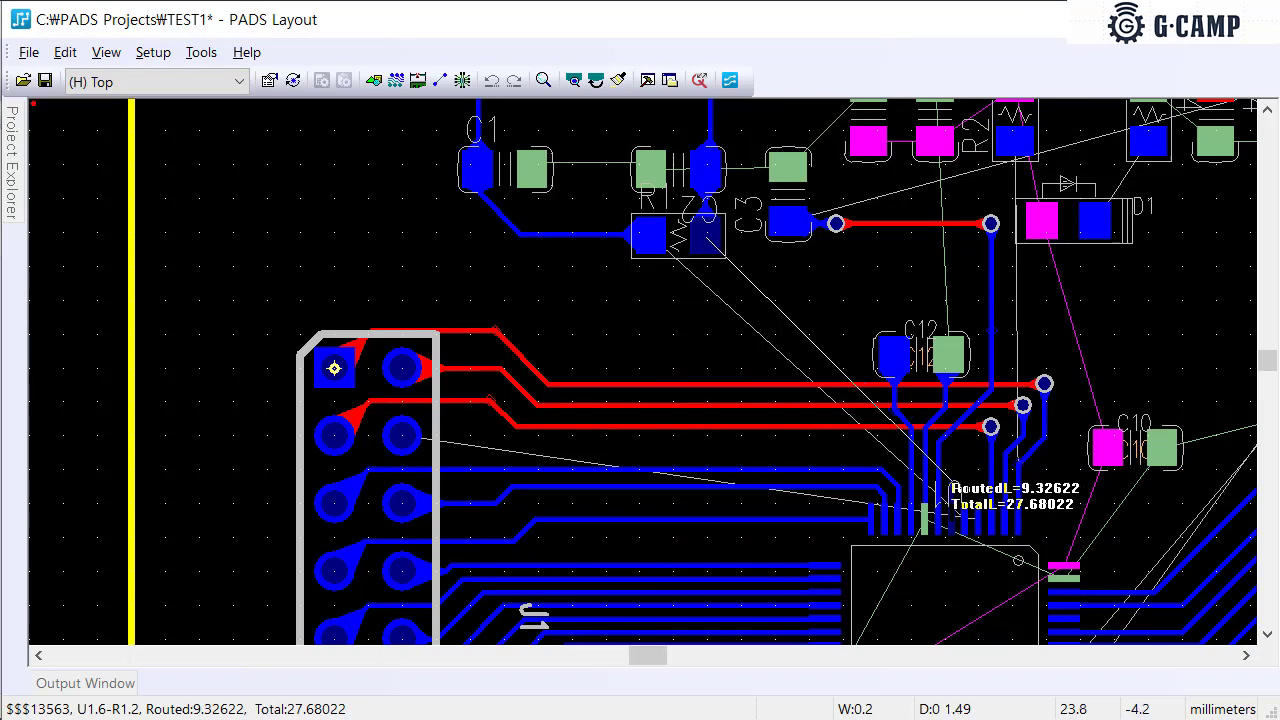
scroll(942, 412, up, 1)
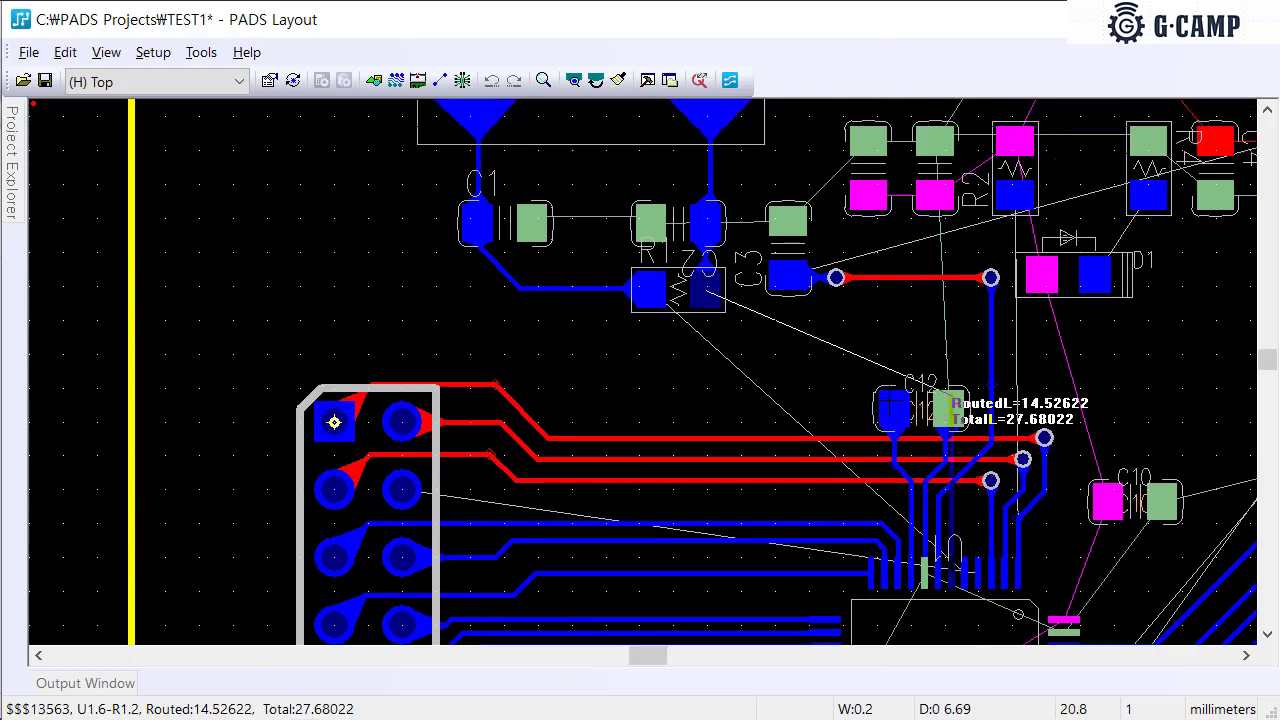
scroll(942, 412, up, 2)
scroll(944, 412, down, 3)
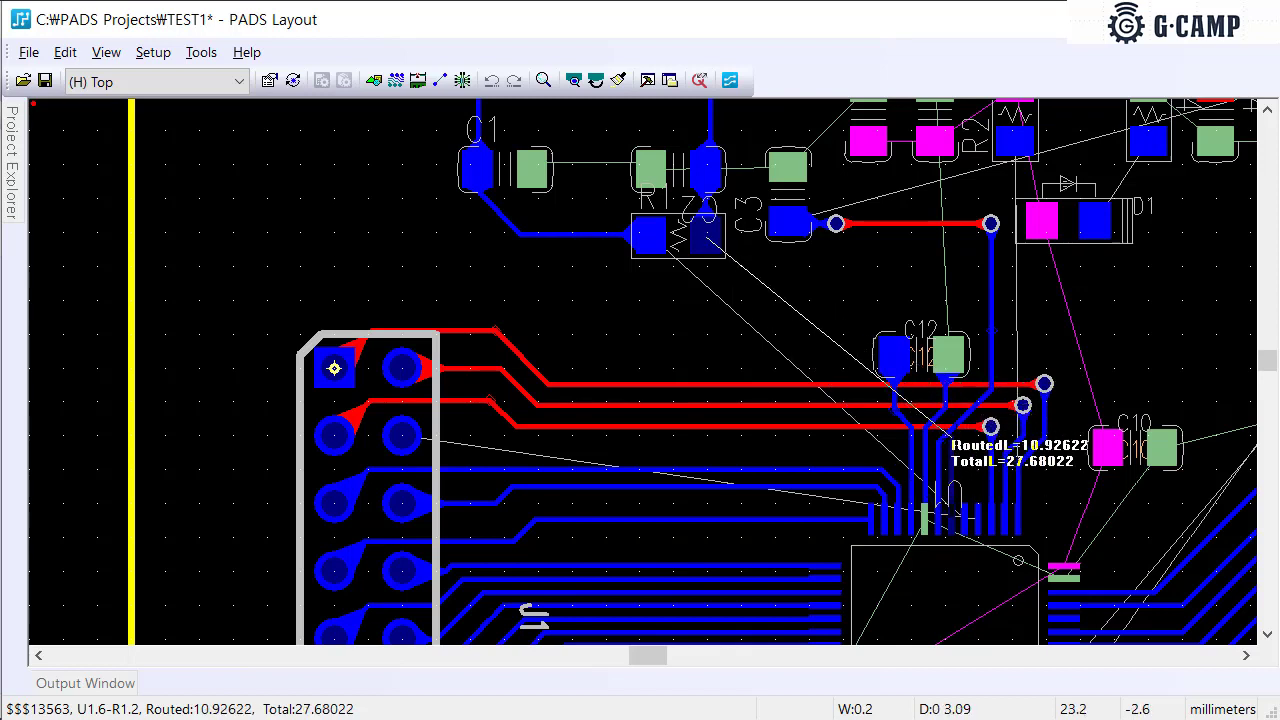
click(1020, 505)
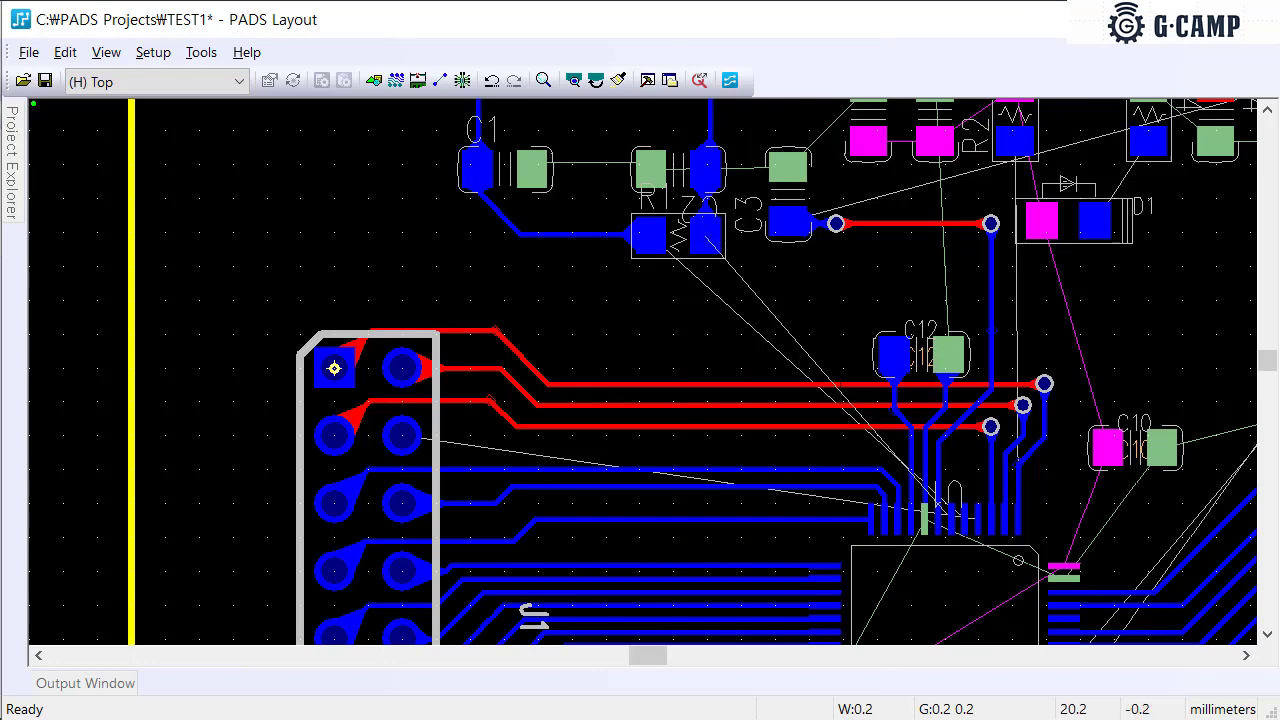
Limit selection to components and move C12 down and left over the three Bottom-layer traces running to J1
scroll(911, 354, up, 2)
right_click(926, 354)
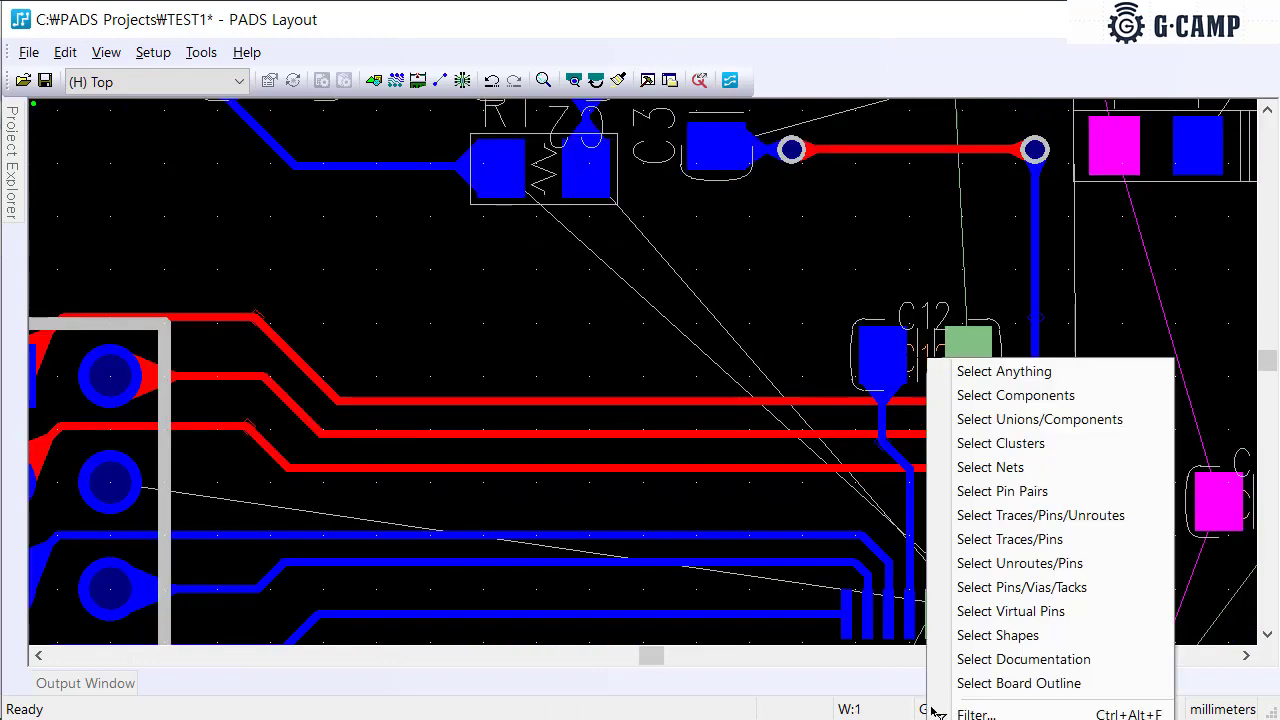
click(970, 395)
click(926, 355)
drag(926, 355, 758, 446)
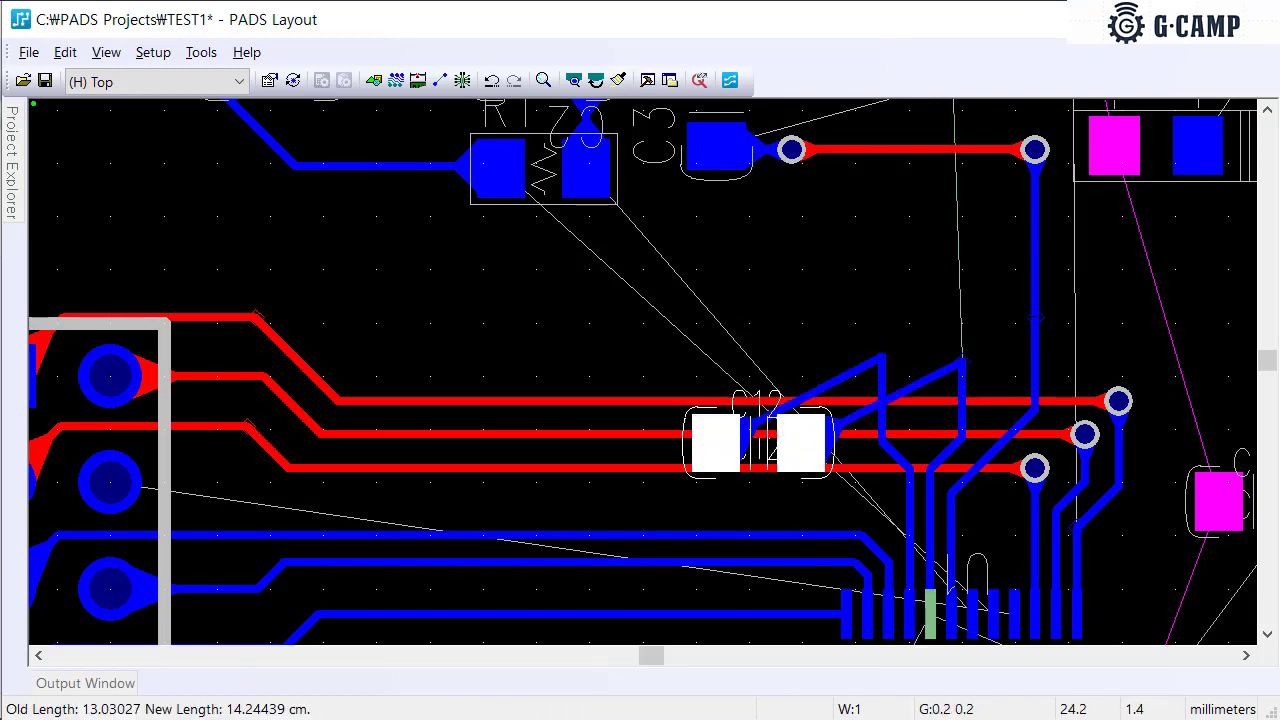
key(Escape)
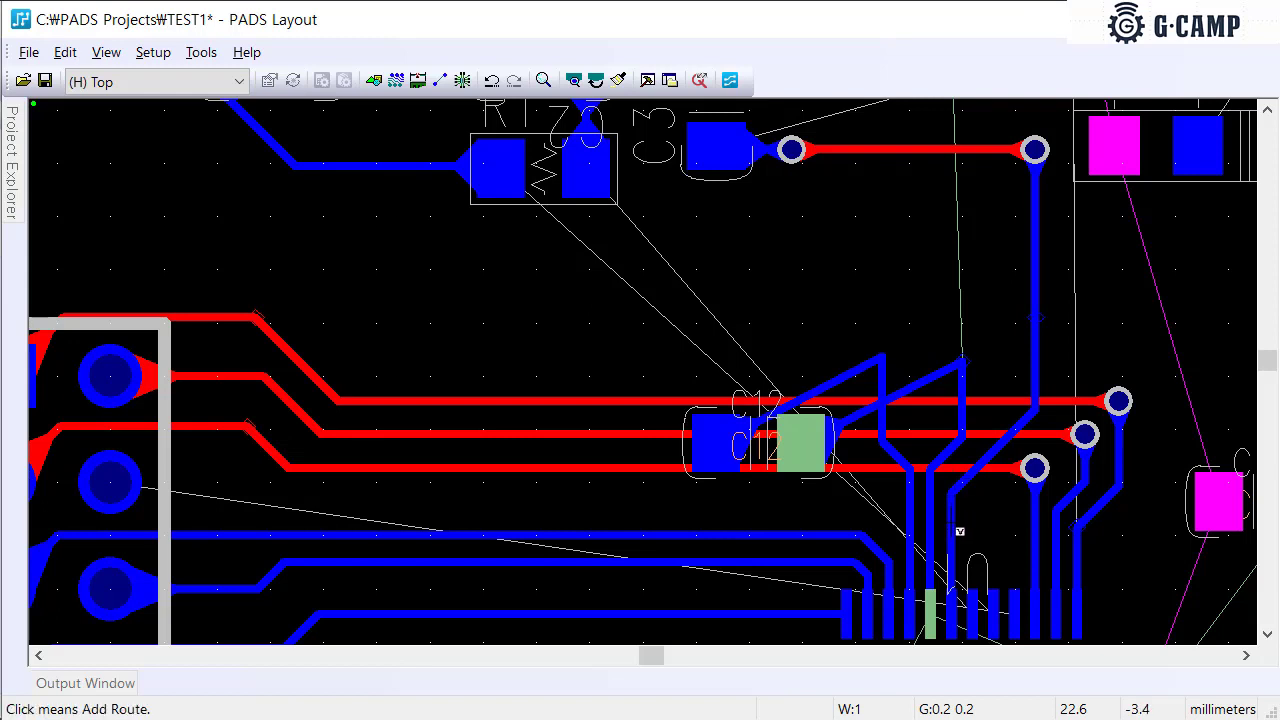
Reroute U1 pin 9 to C12 pin 1 and U1 pin 8 to C12 pin 2 on the Top layer
click(951, 522)
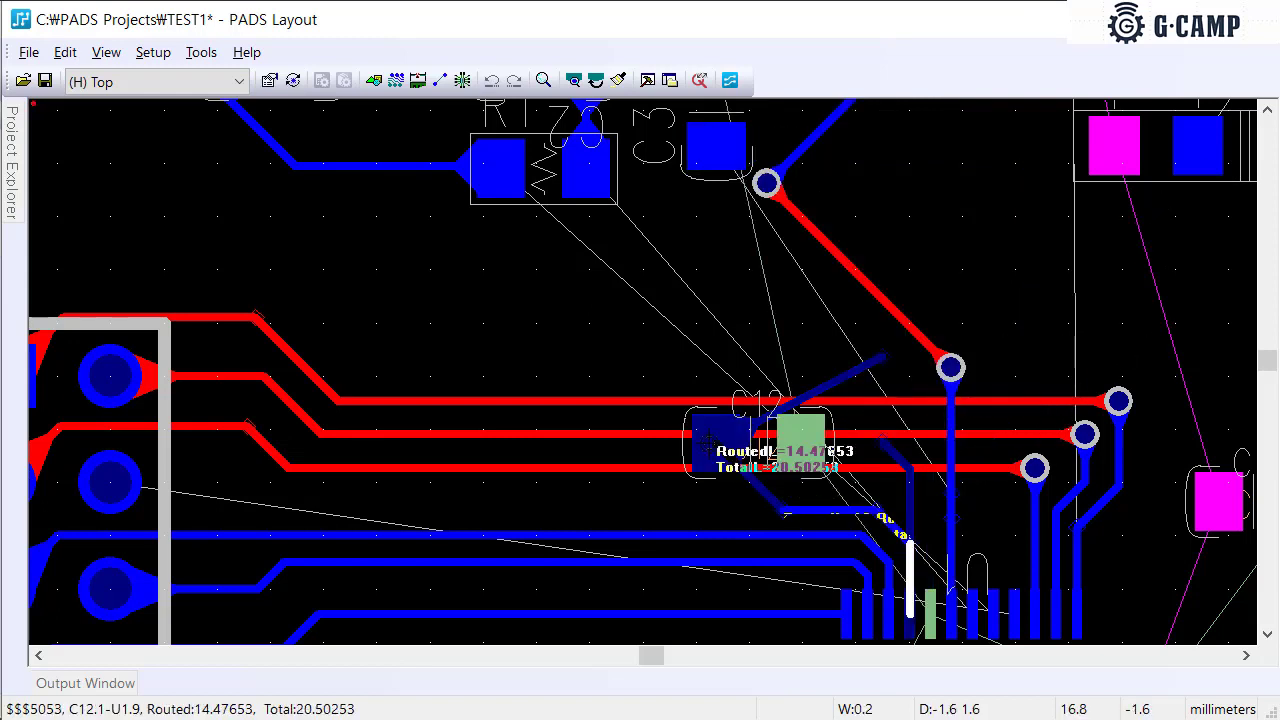
click(713, 443)
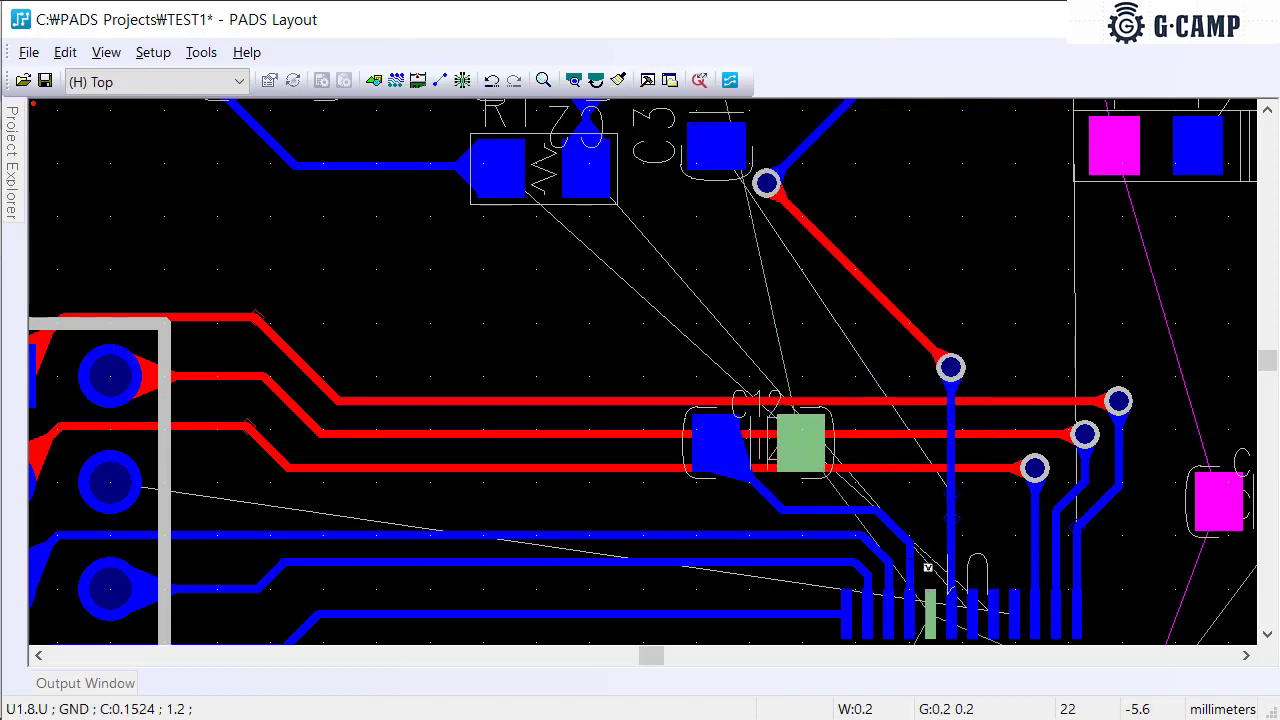
click(931, 603)
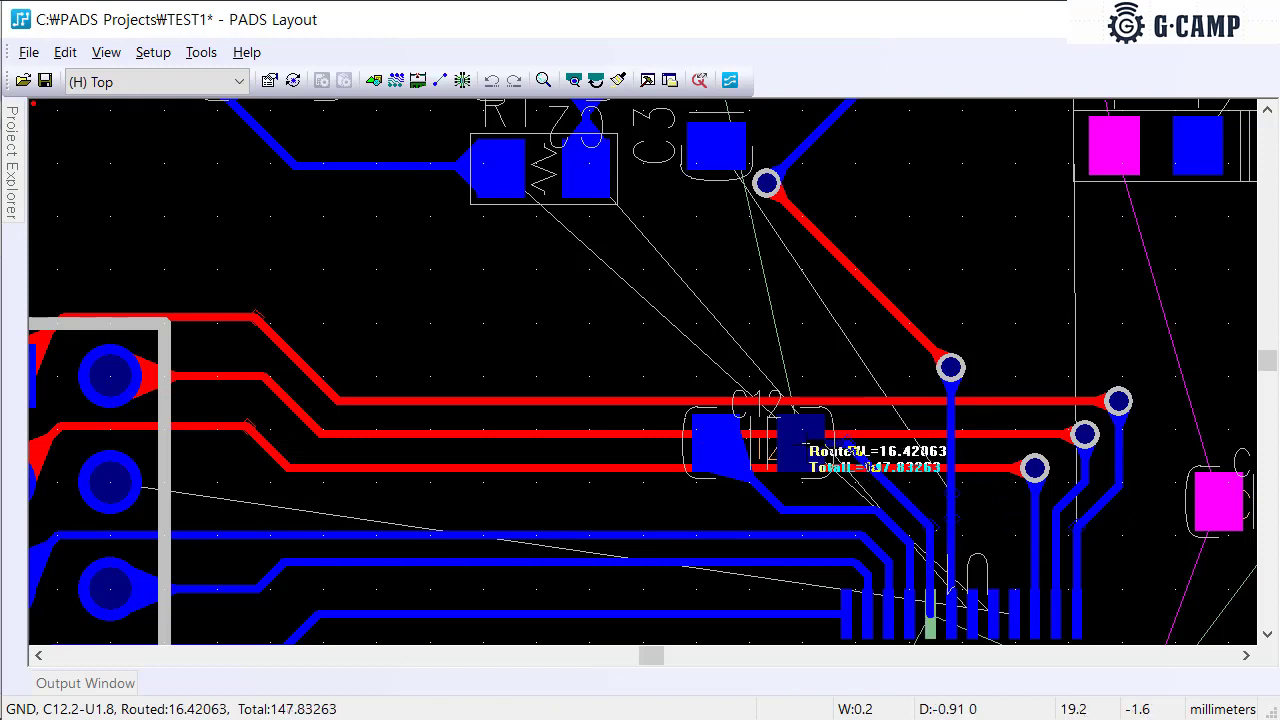
click(800, 442)
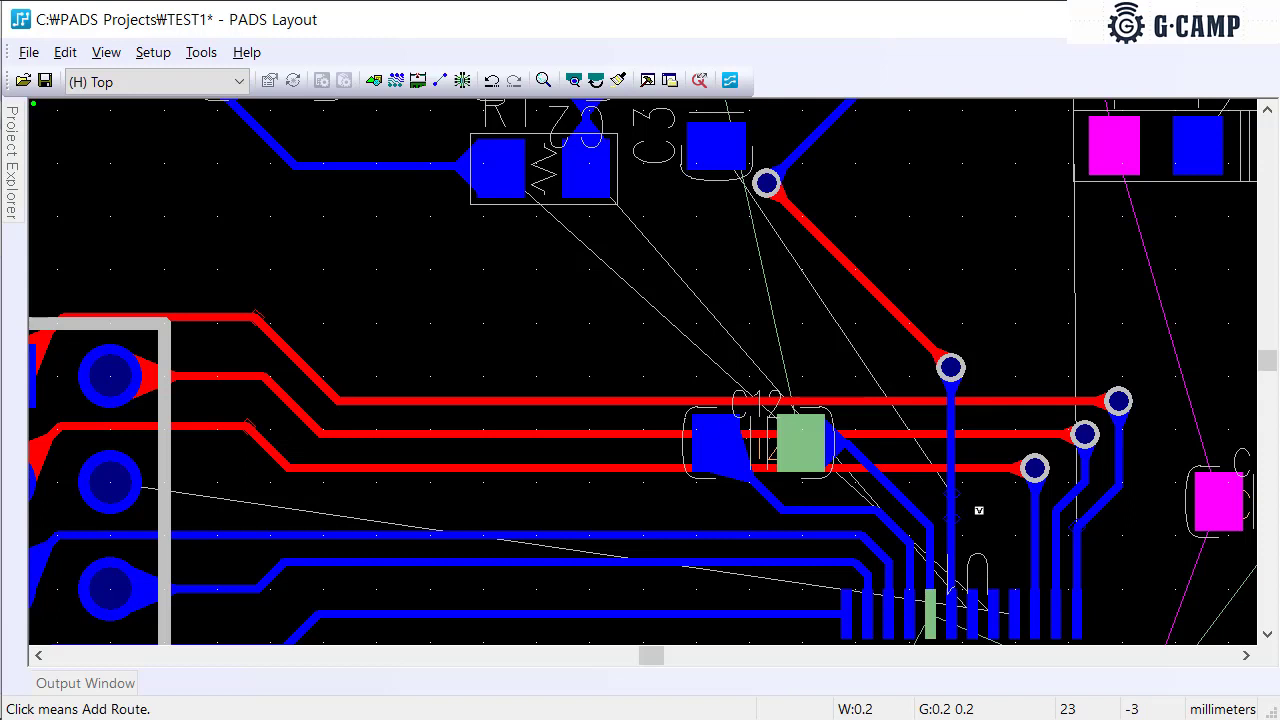
Reroute the U1 pin 7 trace diagonally up and left, add a via to the Bottom layer, and join it to the via beside C3
click(978, 602)
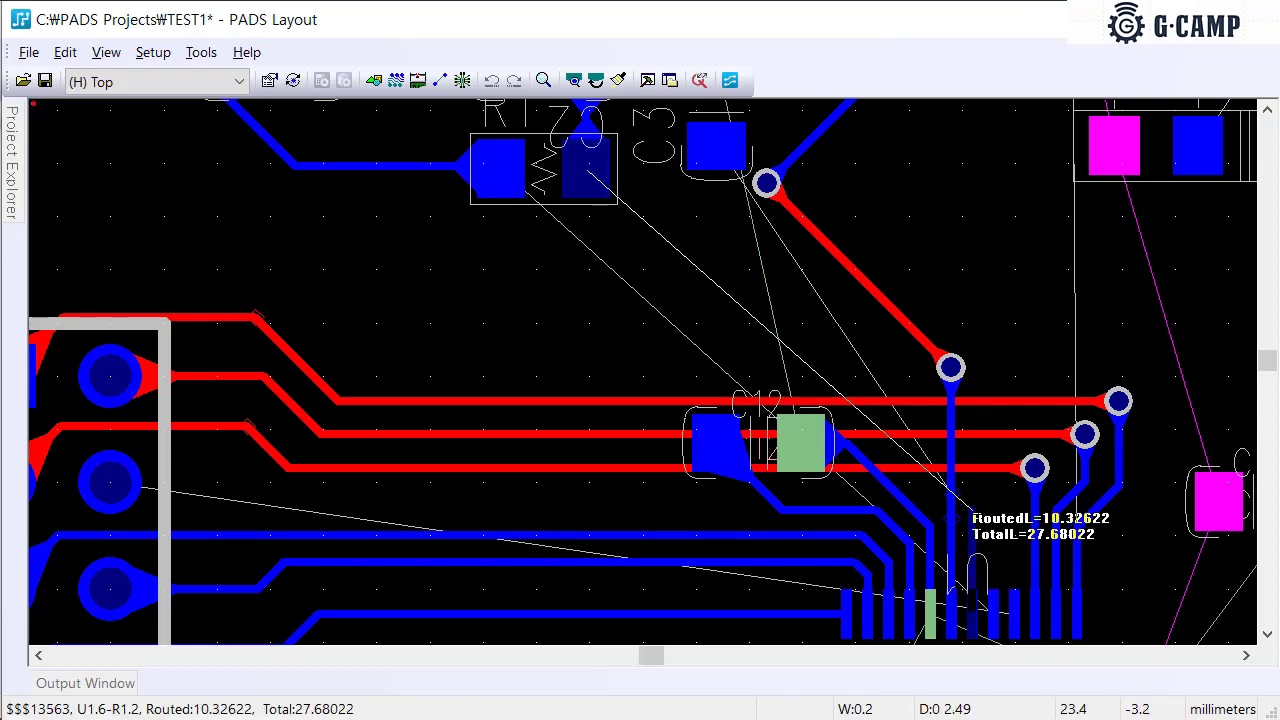
key(Escape)
click(952, 517)
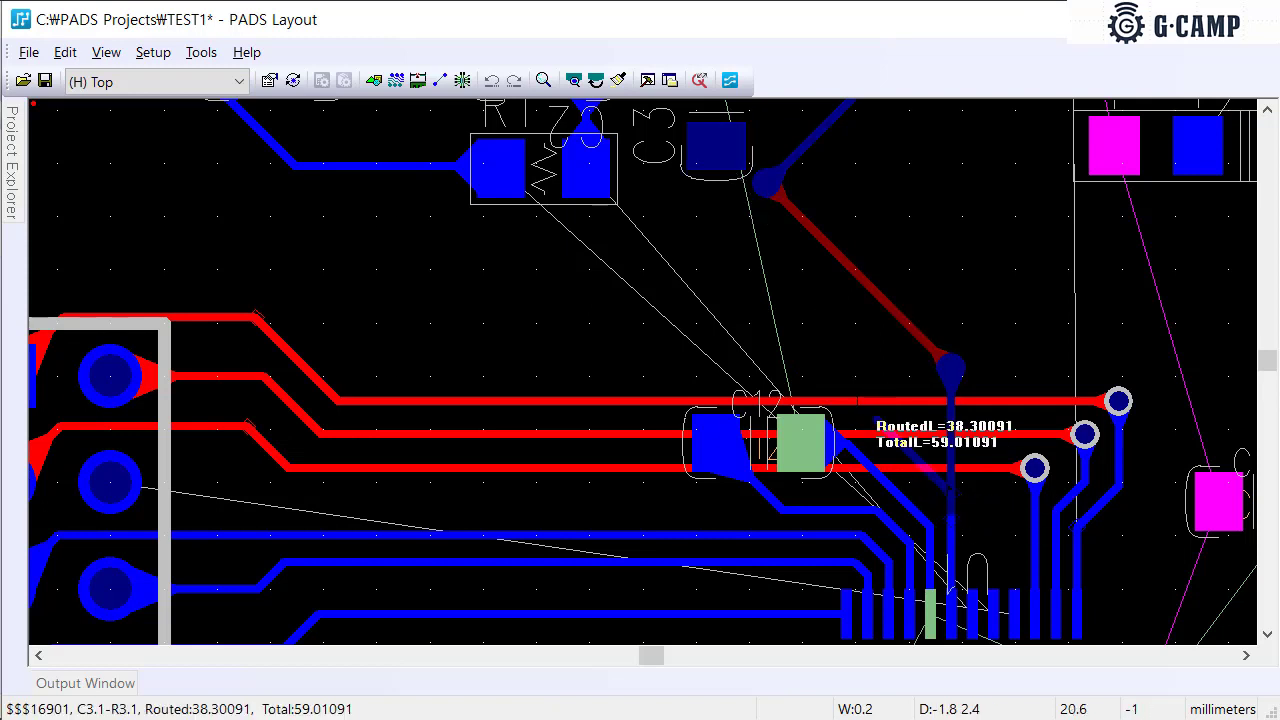
key(F4)
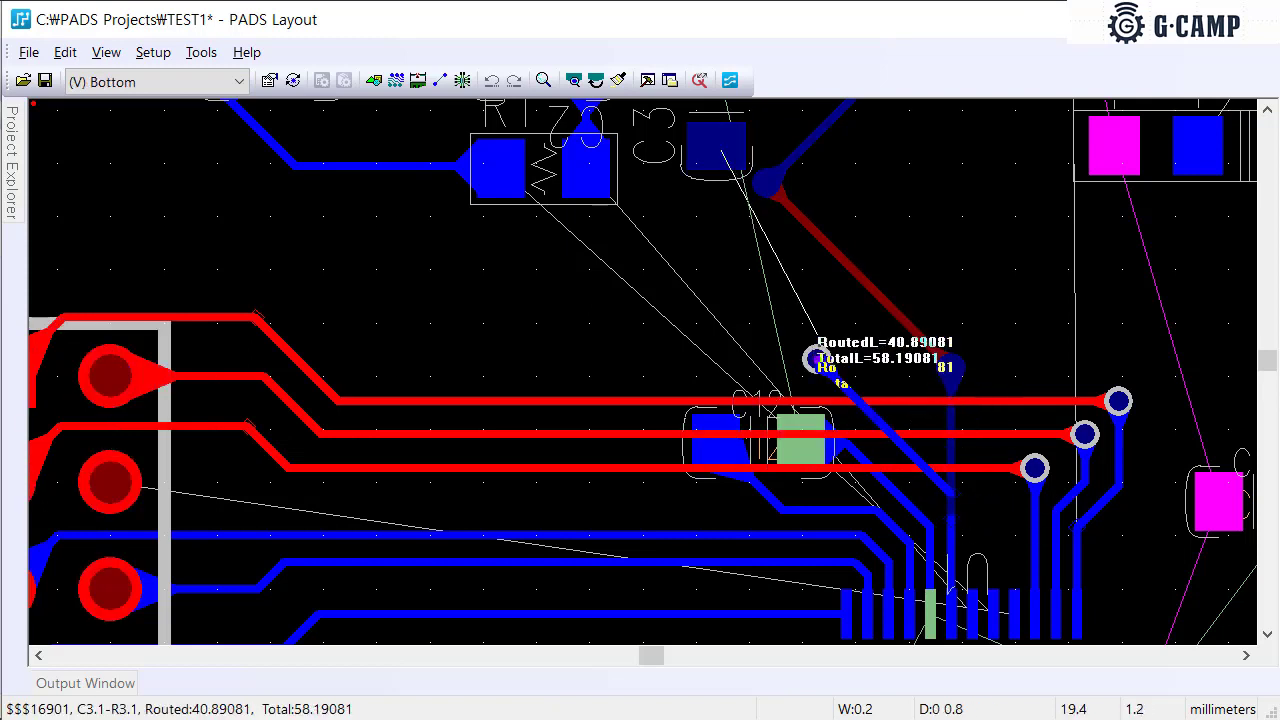
click(818, 240)
click(499, 419)
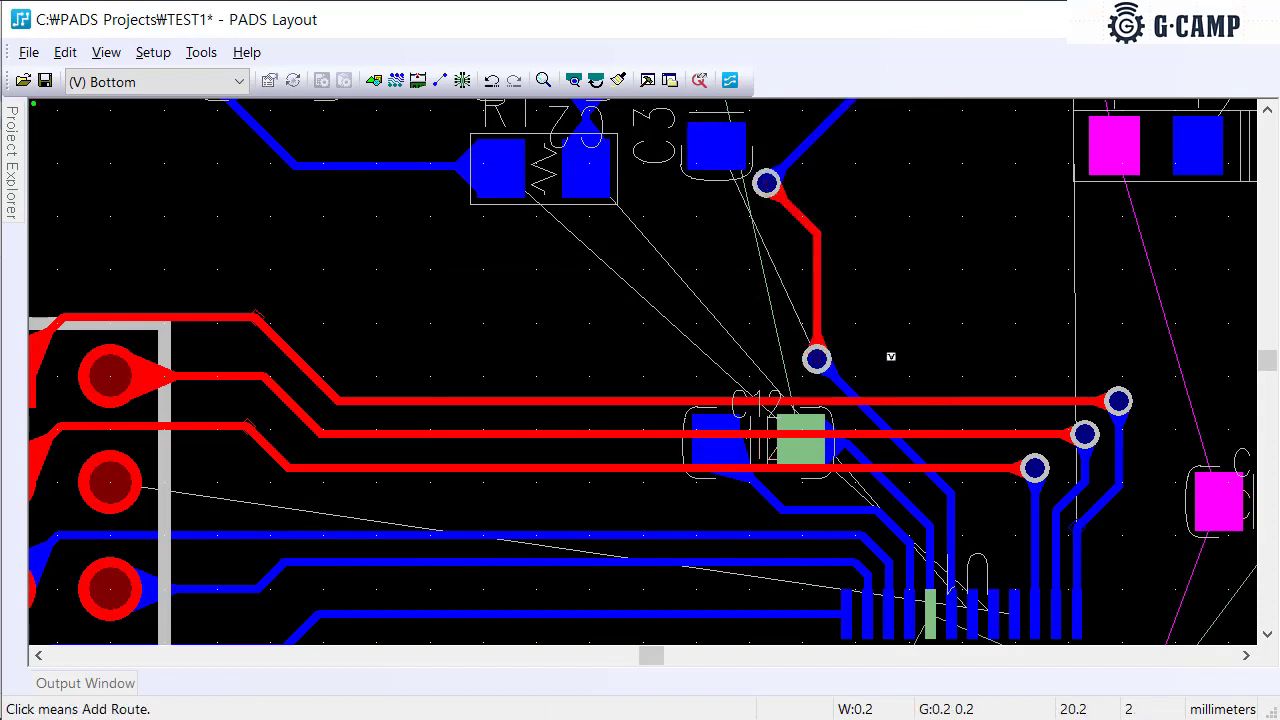
Route U1 pin 6 up, diagonally left, and over the new via to R1 pin 2 on the Top layer
click(979, 593)
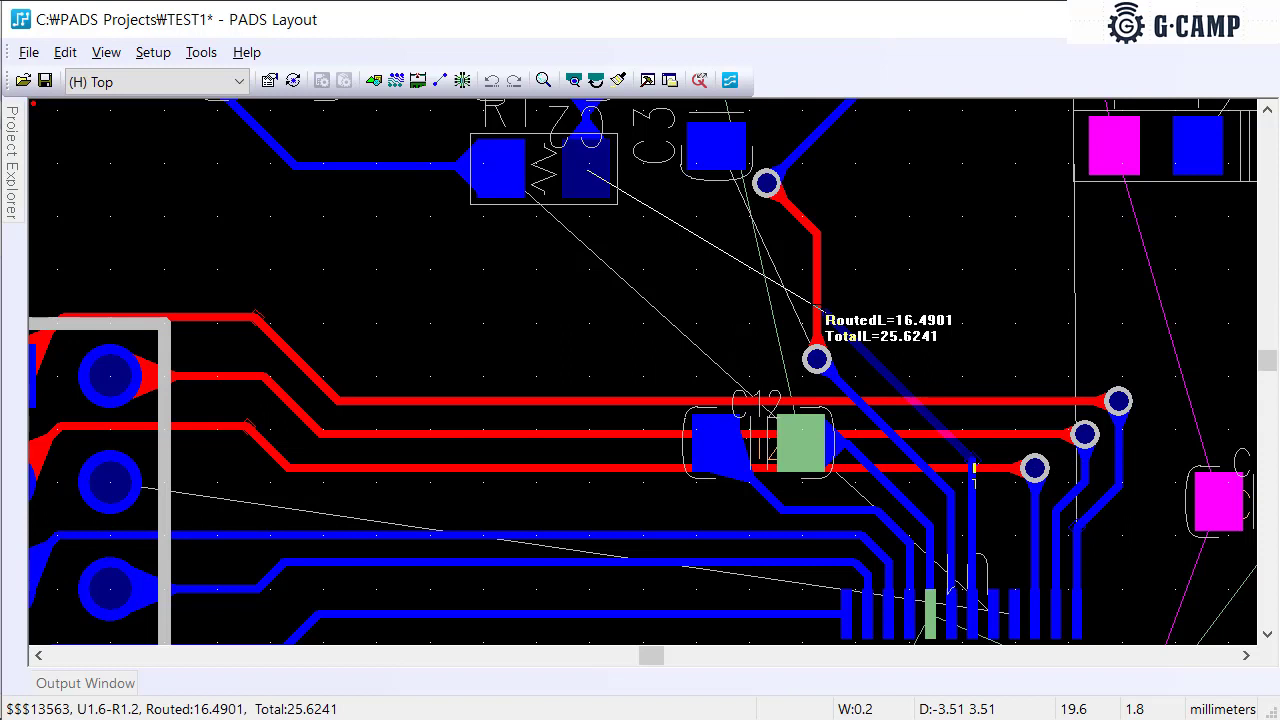
click(830, 310)
click(715, 313)
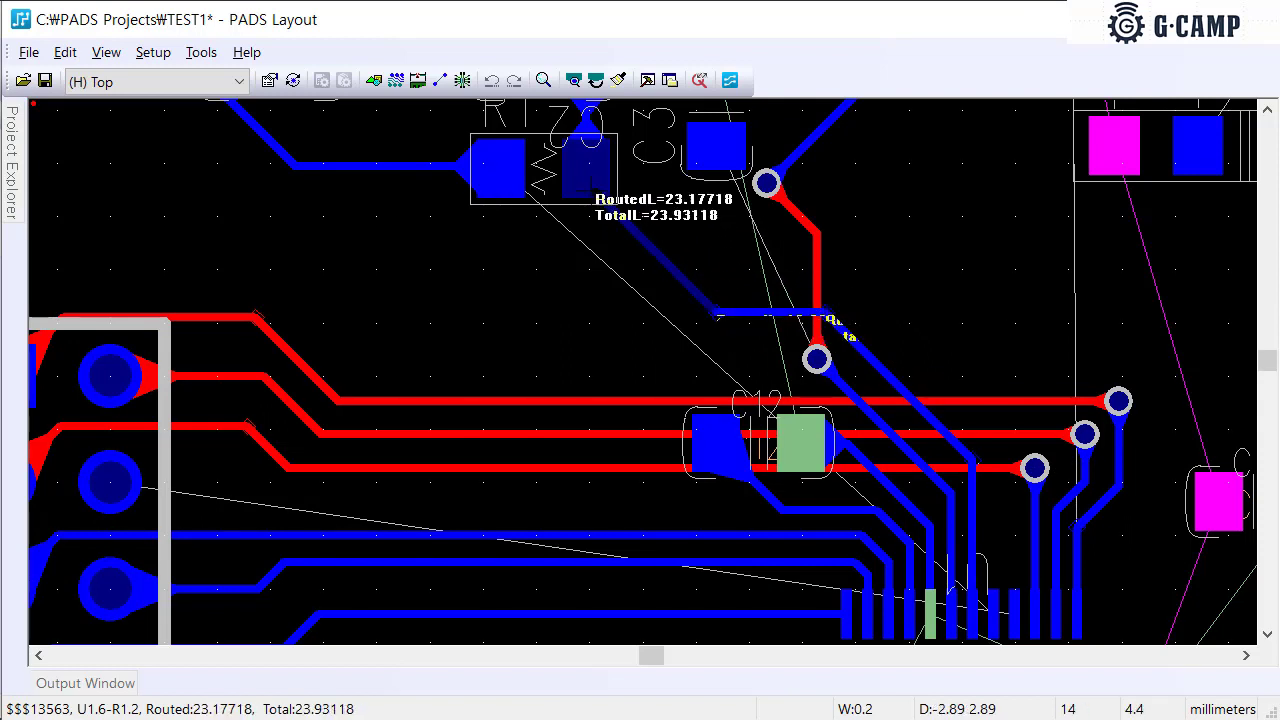
click(589, 172)
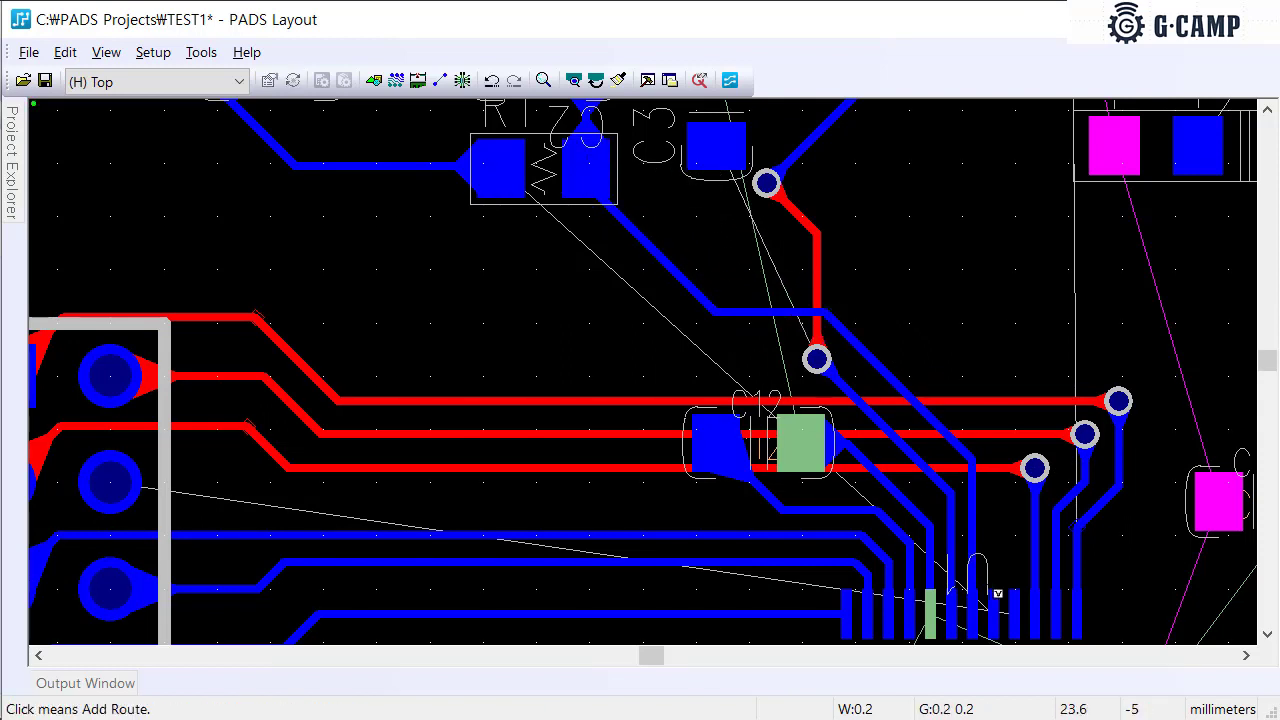
click(997, 594)
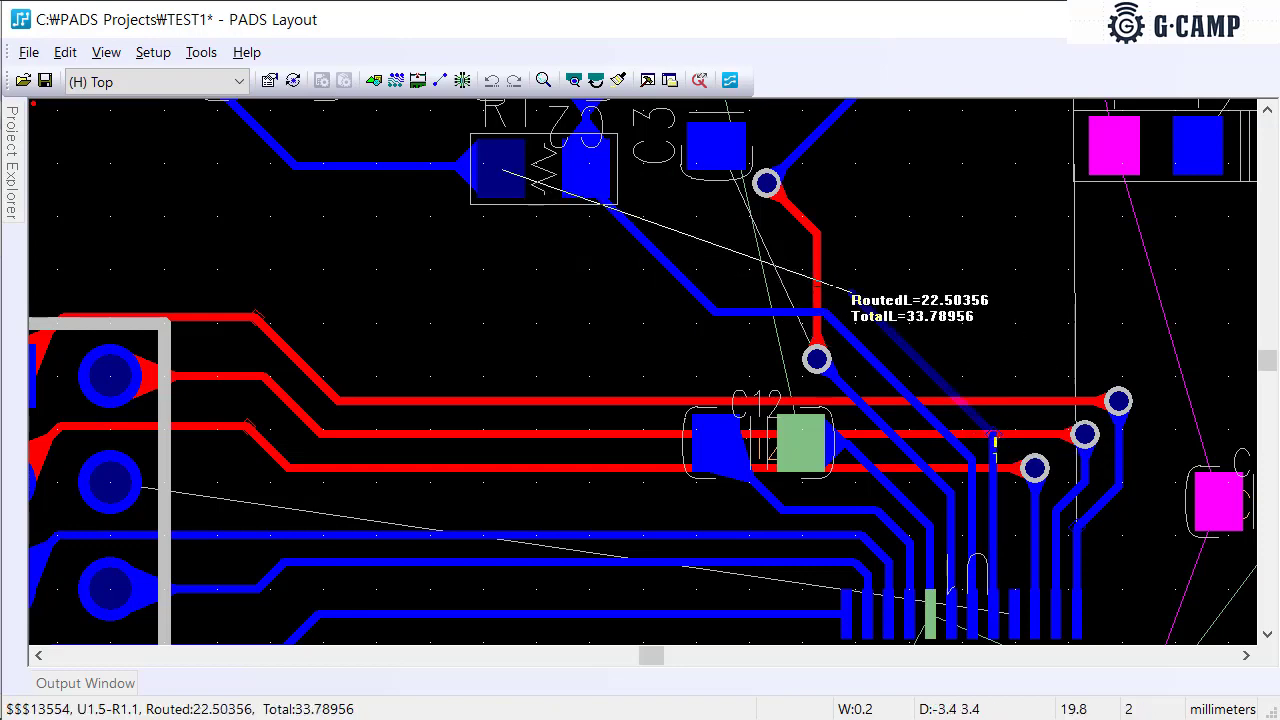
click(843, 282)
click(715, 284)
scroll(617, 238, up, 2)
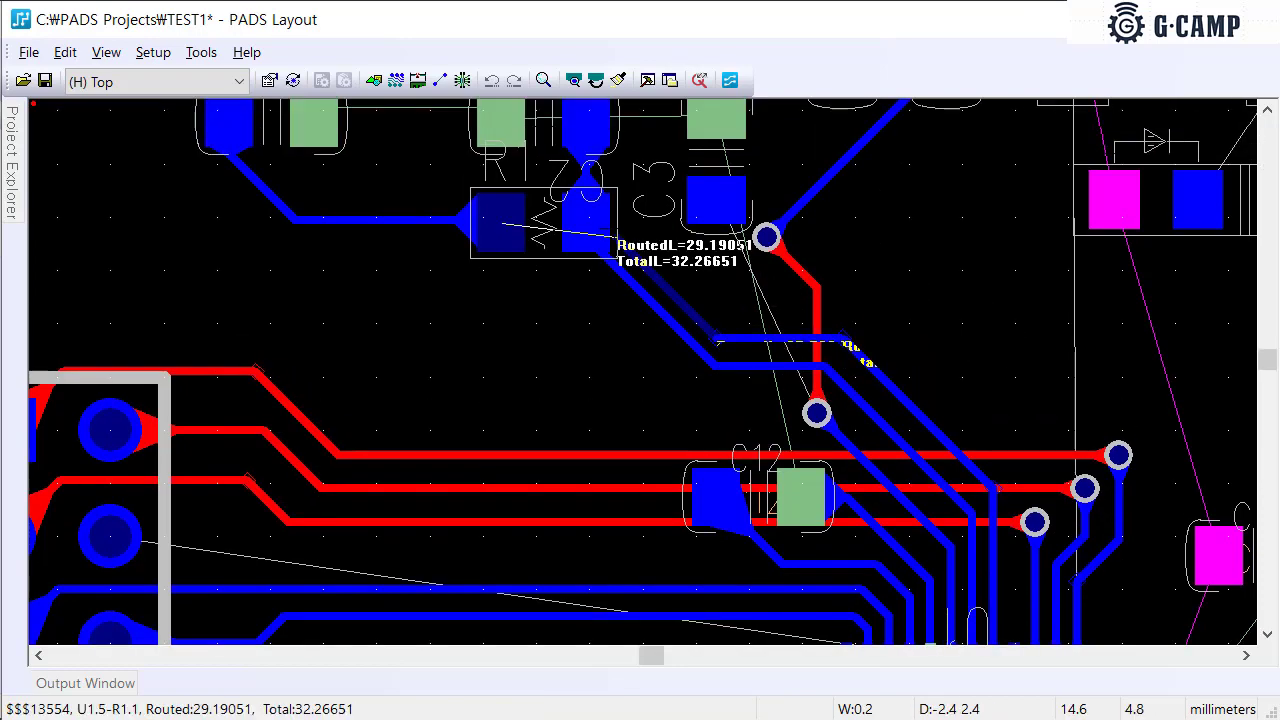
scroll(617, 238, up, 3)
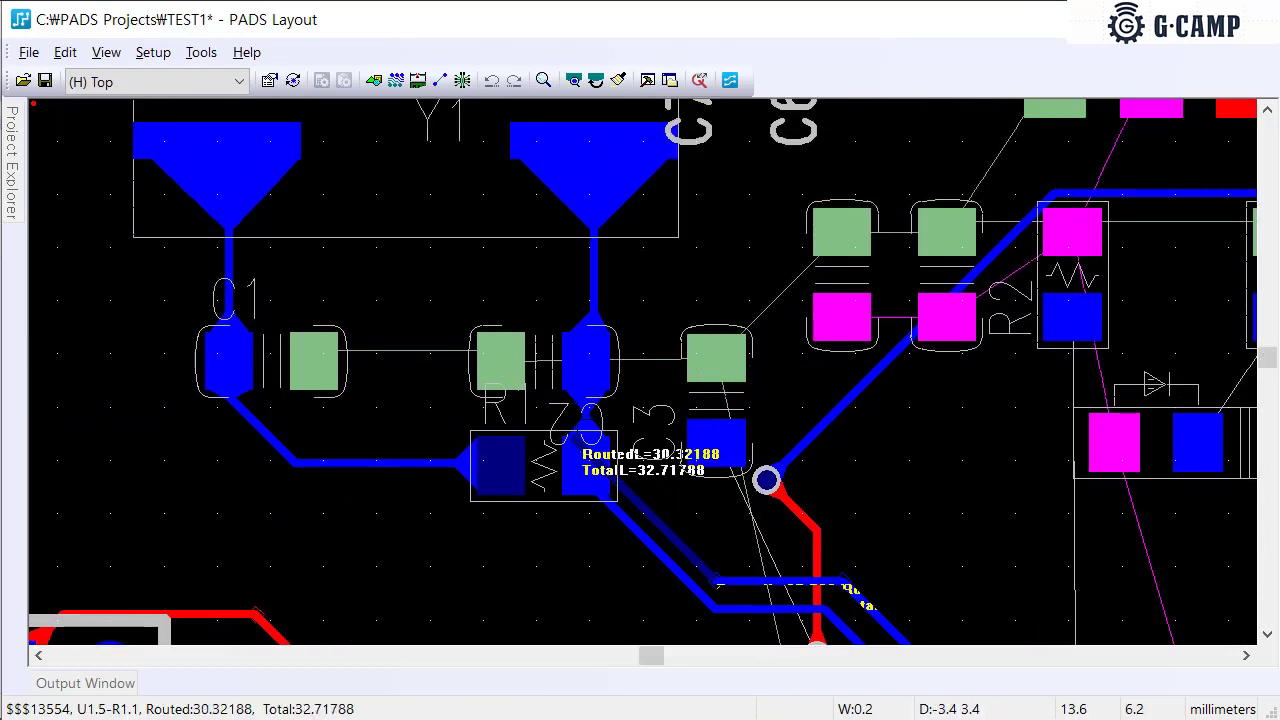
click(572, 441)
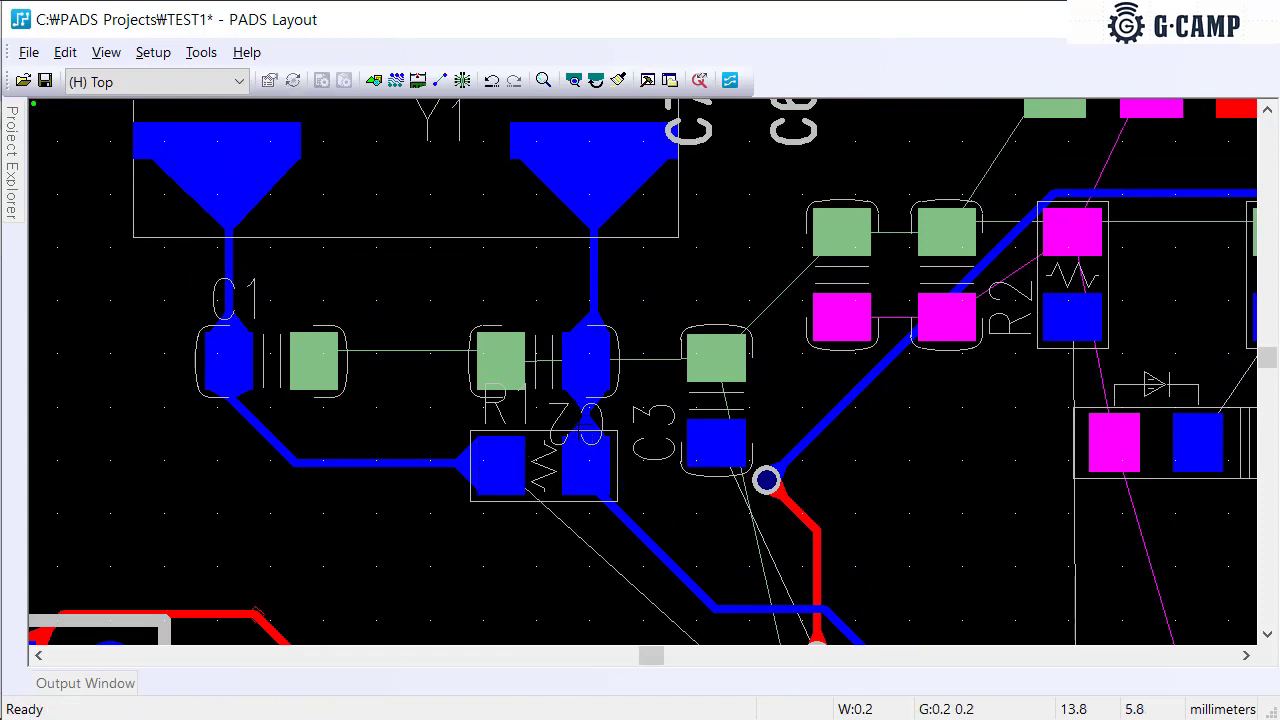
Rotate crystal Y1 by 180 degrees, and move C1 above C2 in the opposite orientation
ctrl+scroll(562, 402, down, 2)
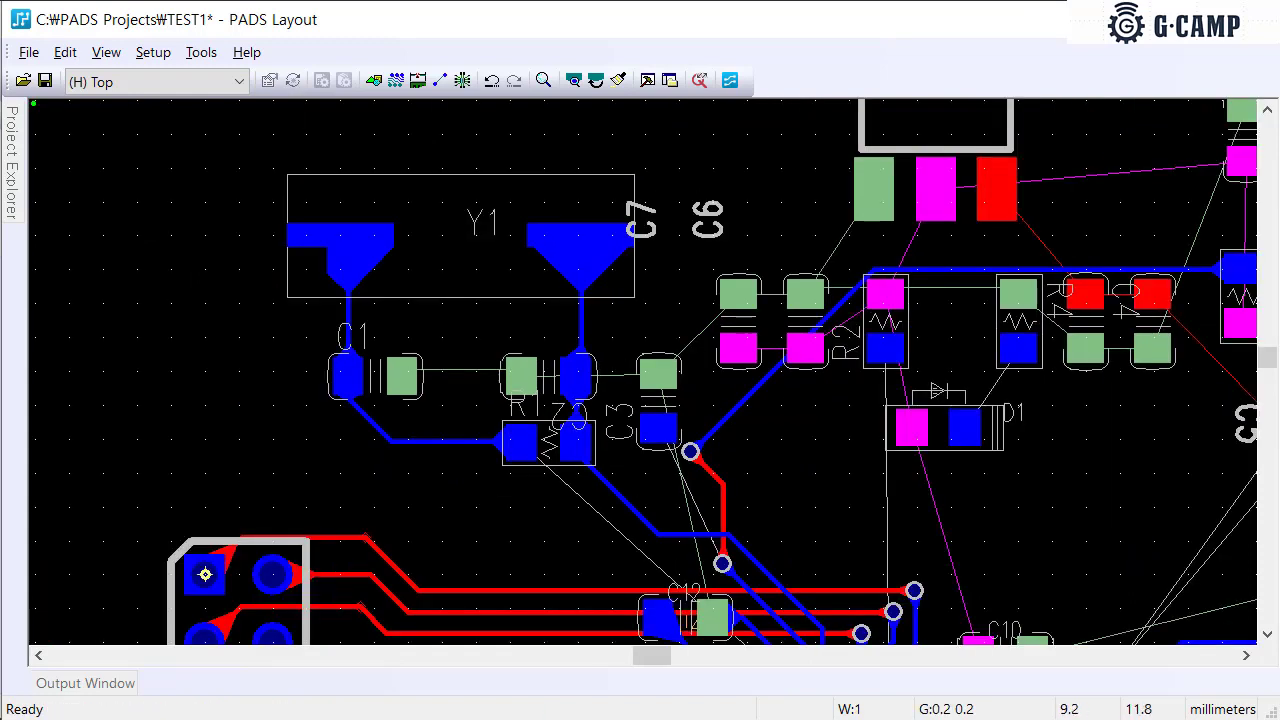
click(480, 236)
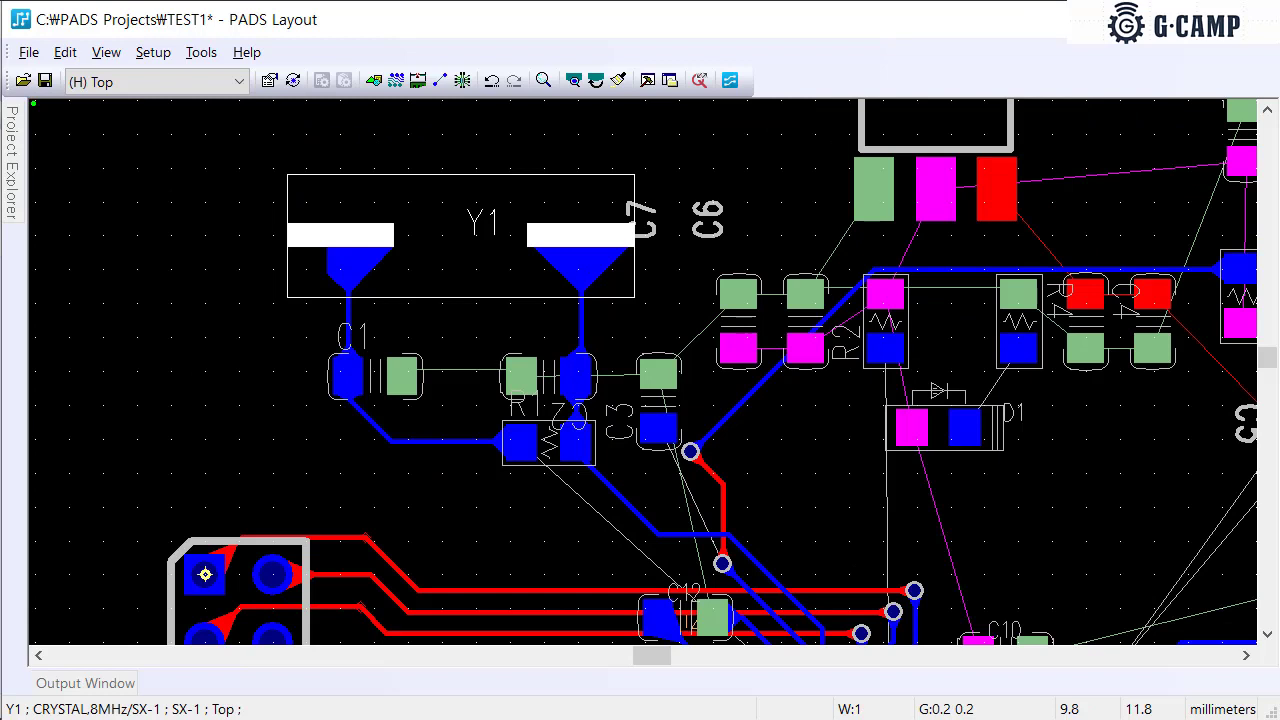
mouse_move(480, 236)
mouse_down()
mouse_move(240, 236)
mouse_move(463, 232)
mouse_up()
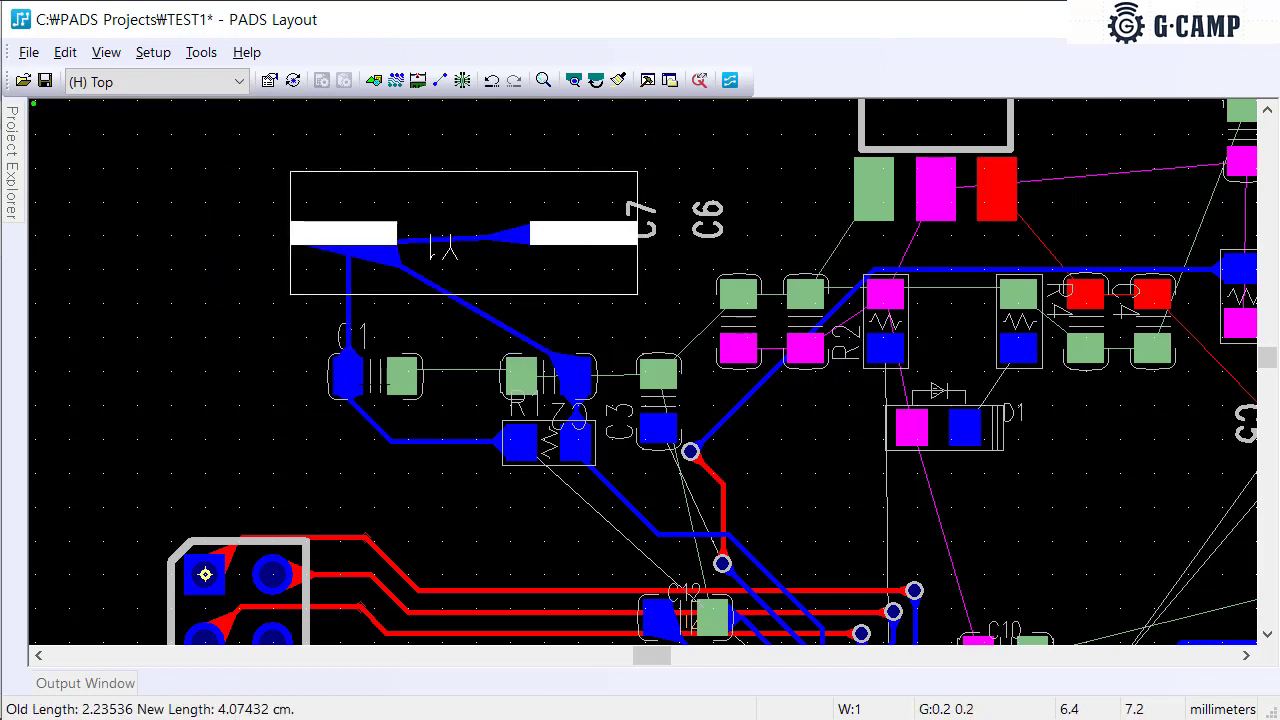
drag(375, 376, 589, 325)
click(548, 440)
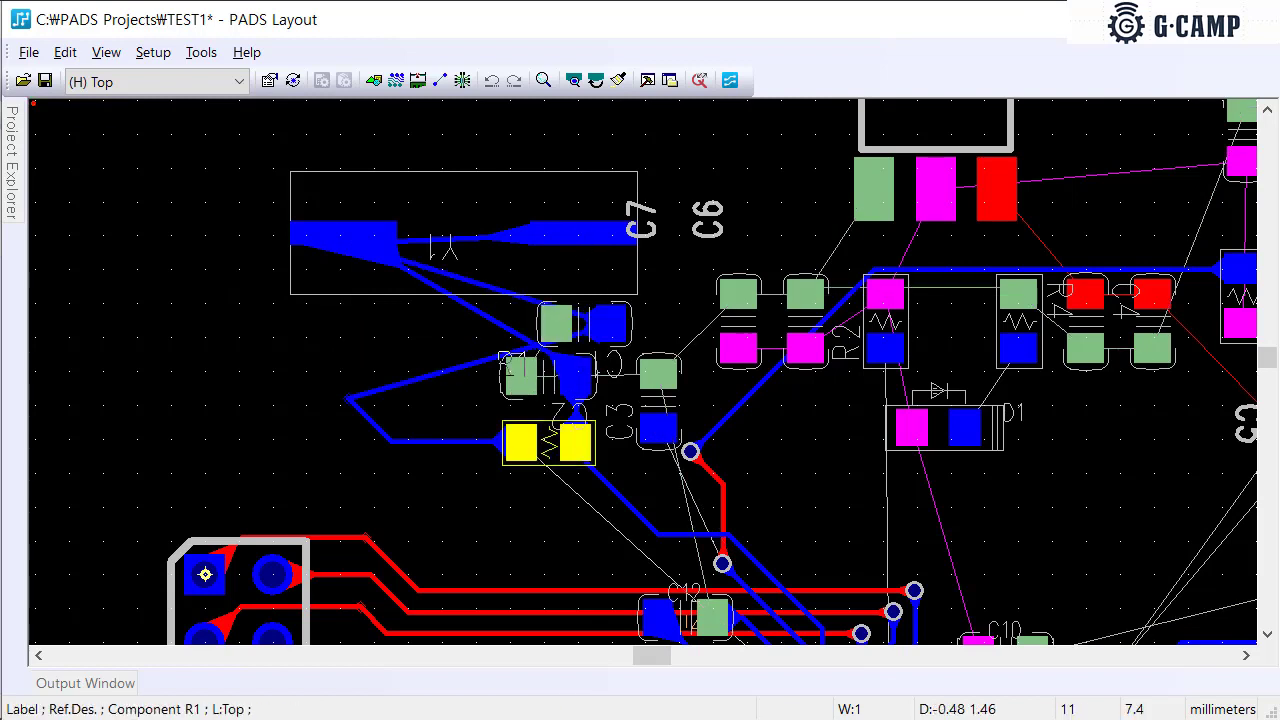
key(Escape)
Limit selection to components and move C2, rotated 180 degrees, to C1's former place below Y1
right_click(512, 382)
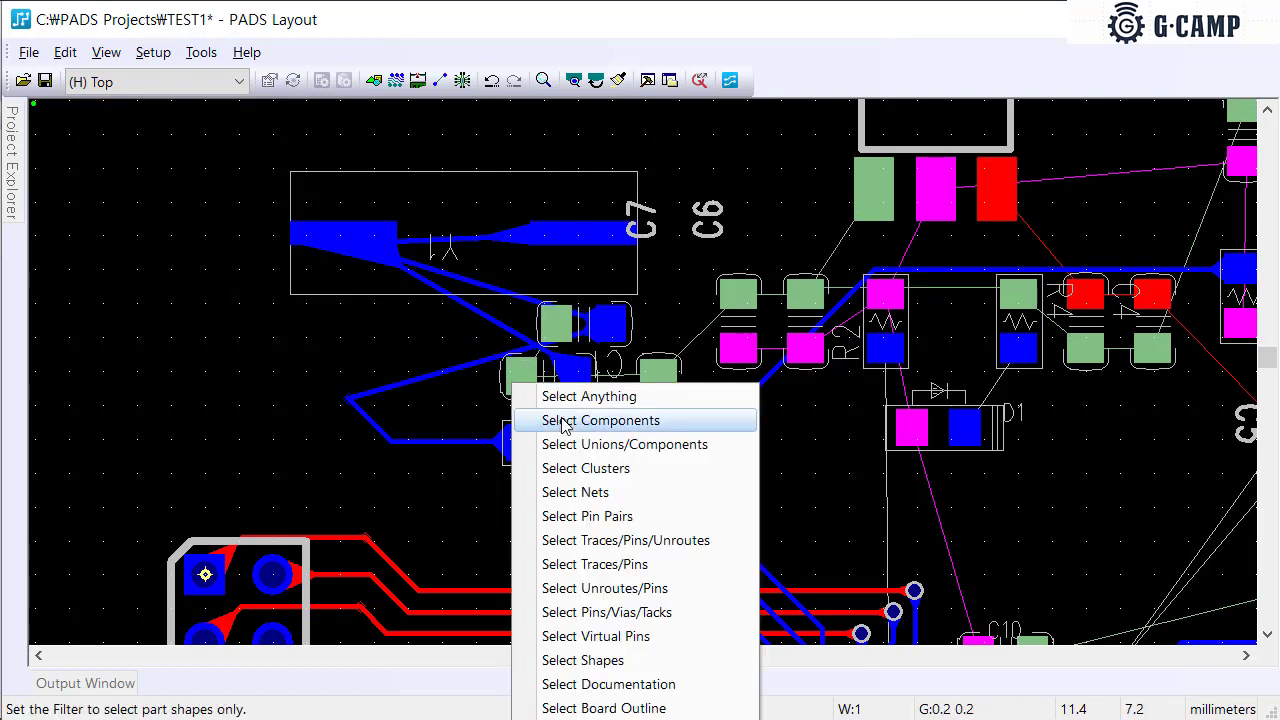
click(586, 418)
drag(560, 378, 375, 357)
click(375, 357)
Rotate R1 by 180 degrees and place it slightly up and left of its former position
mouse_move(548, 440)
mouse_down()
mouse_move(528, 443)
mouse_move(536, 425)
mouse_up()
key(ctrl+r)
key(ctrl+r)
click(540, 425)
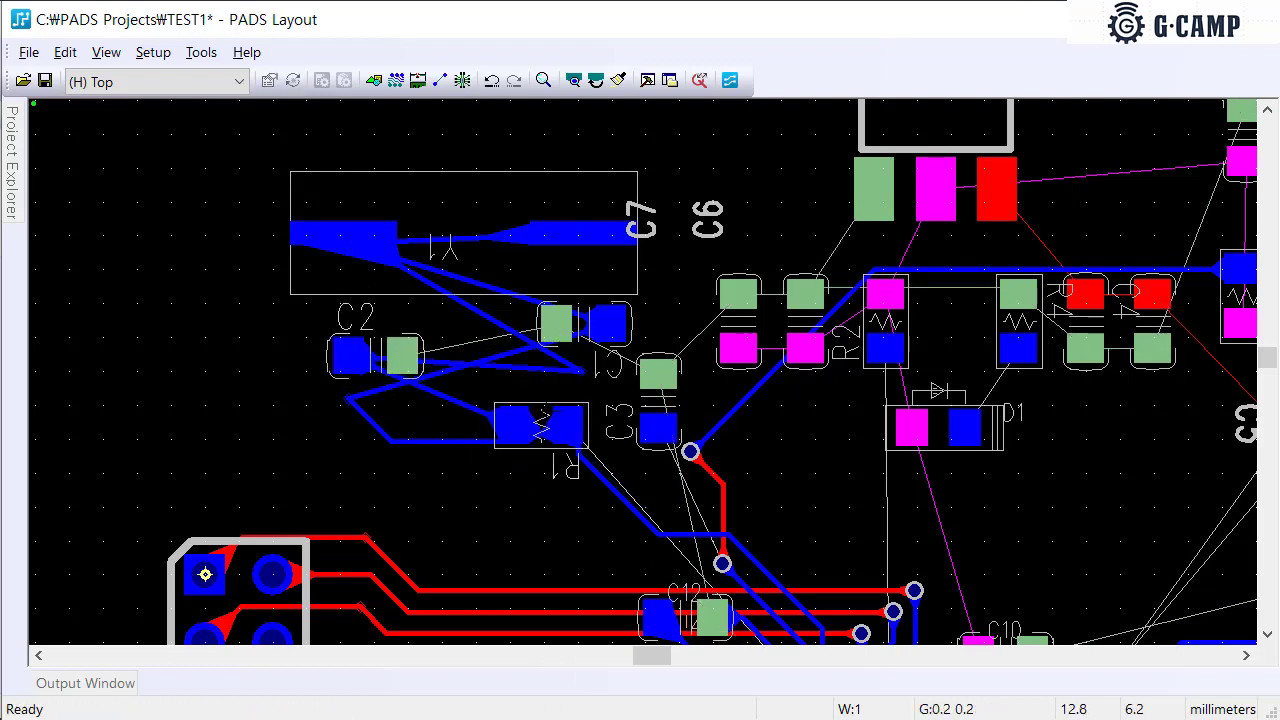
Set all grids to 0.5 and realign R1, C1 and C2 on it, with C2 and C1 in one row below Y1
text(g0)
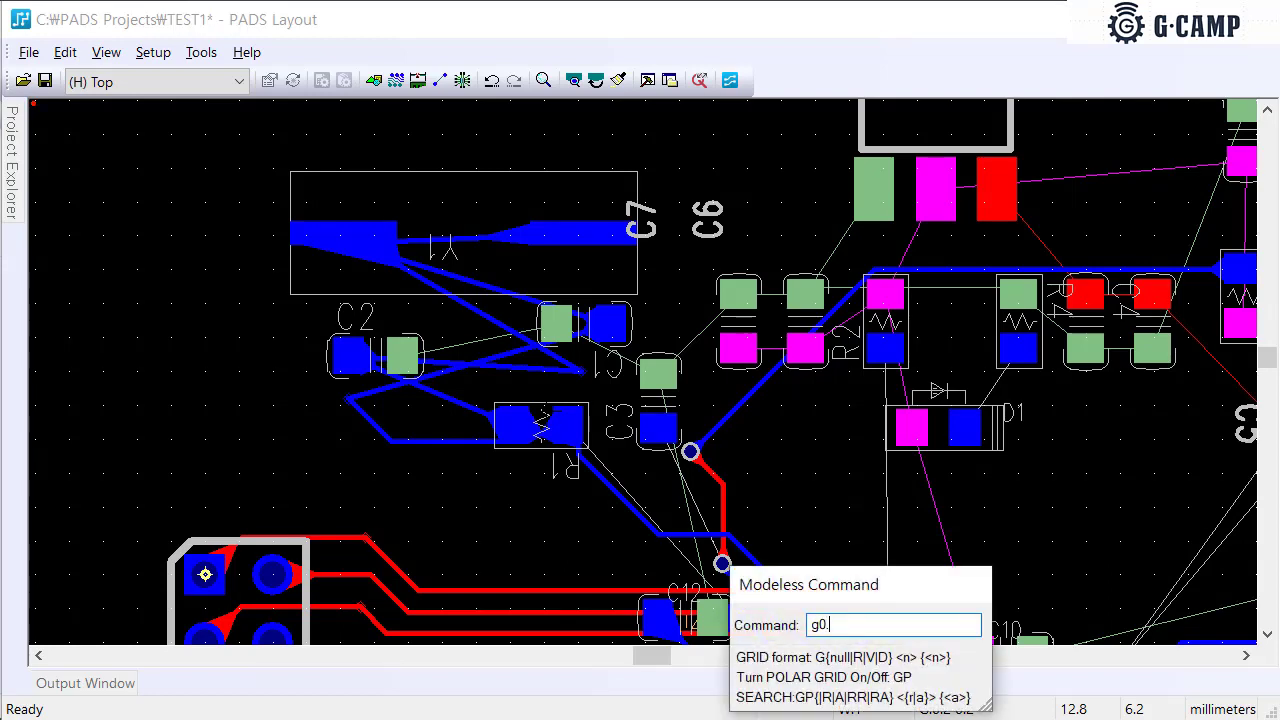
text(.5)
key(Return)
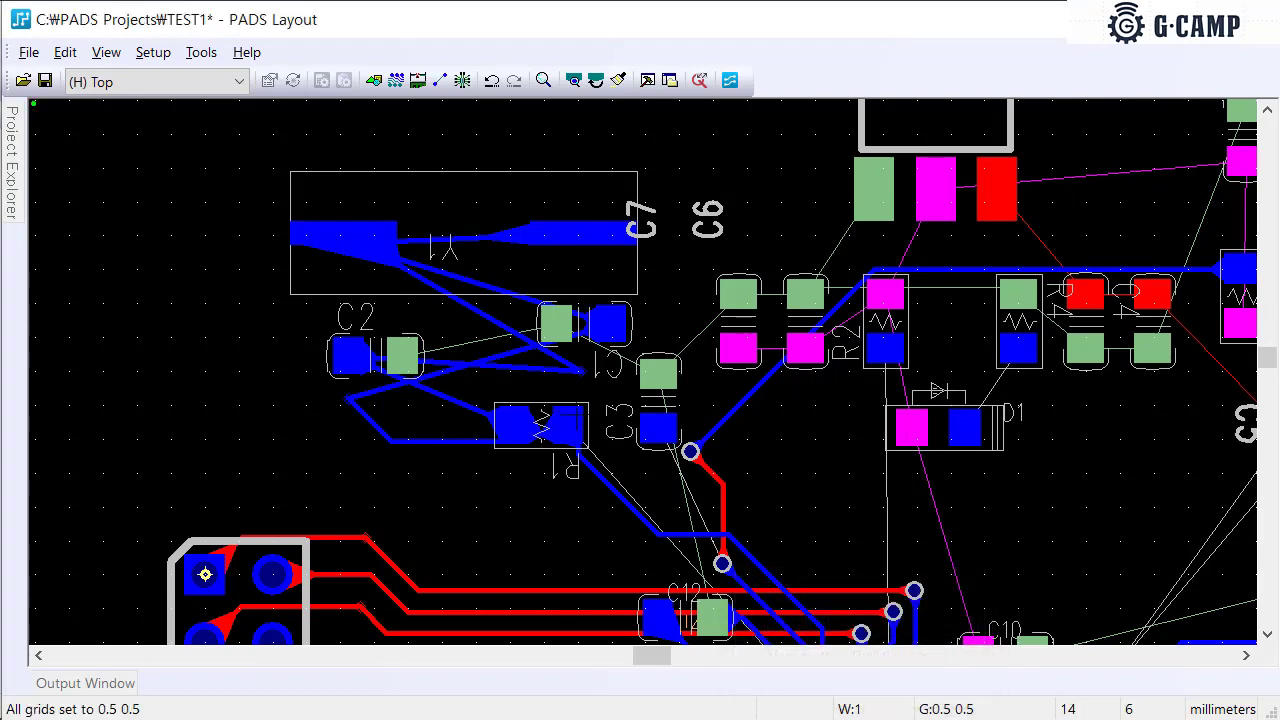
mouse_move(540, 425)
mouse_down()
mouse_move(506, 428)
mouse_move(525, 428)
mouse_up()
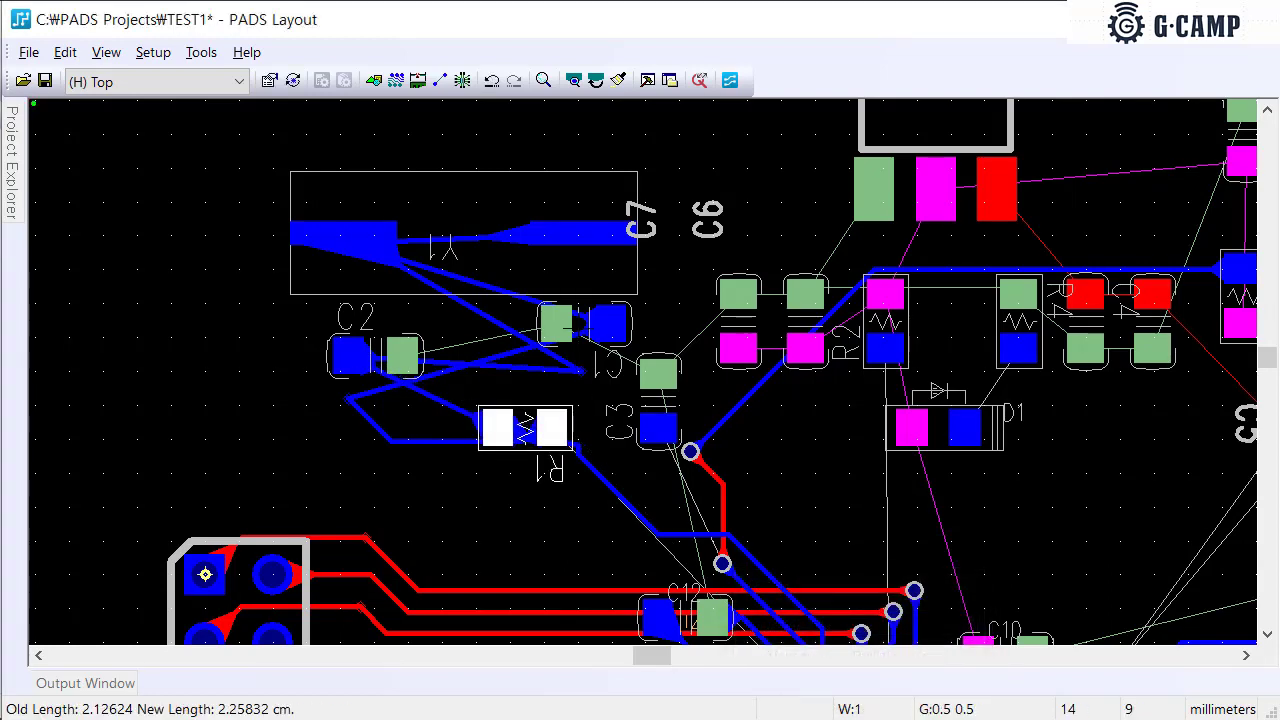
drag(585, 324, 551, 361)
drag(375, 356, 405, 361)
key(Escape)
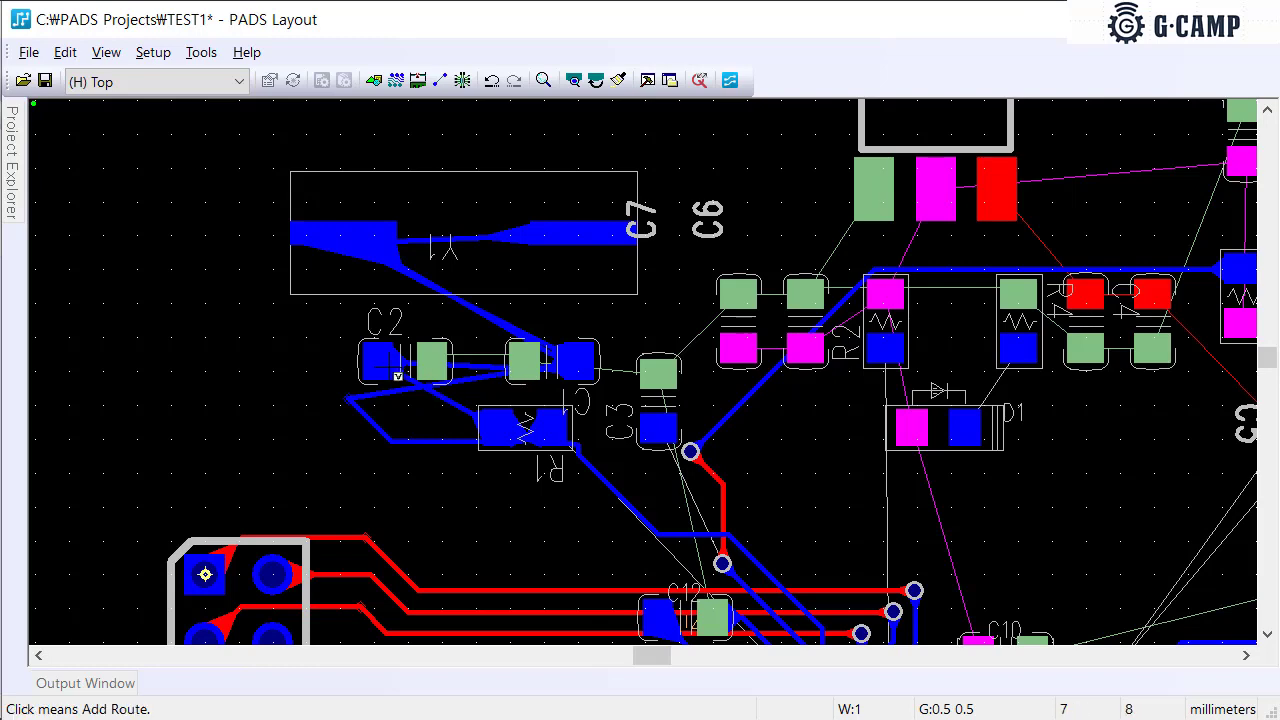
Reroute Y1, C2, C1 and R1 to U1 pins 5 and 6 on the Top layer, deleting the leftover trace loop segment
click(386, 368)
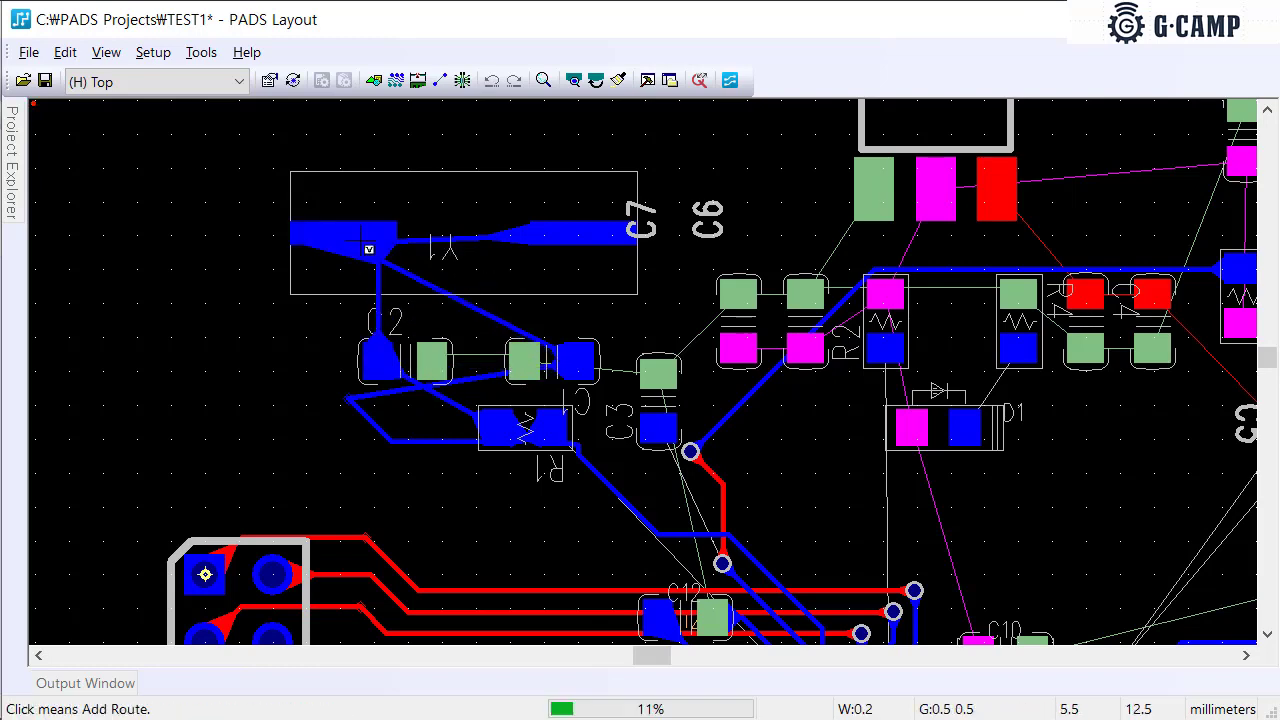
scroll(386, 368, down, 2)
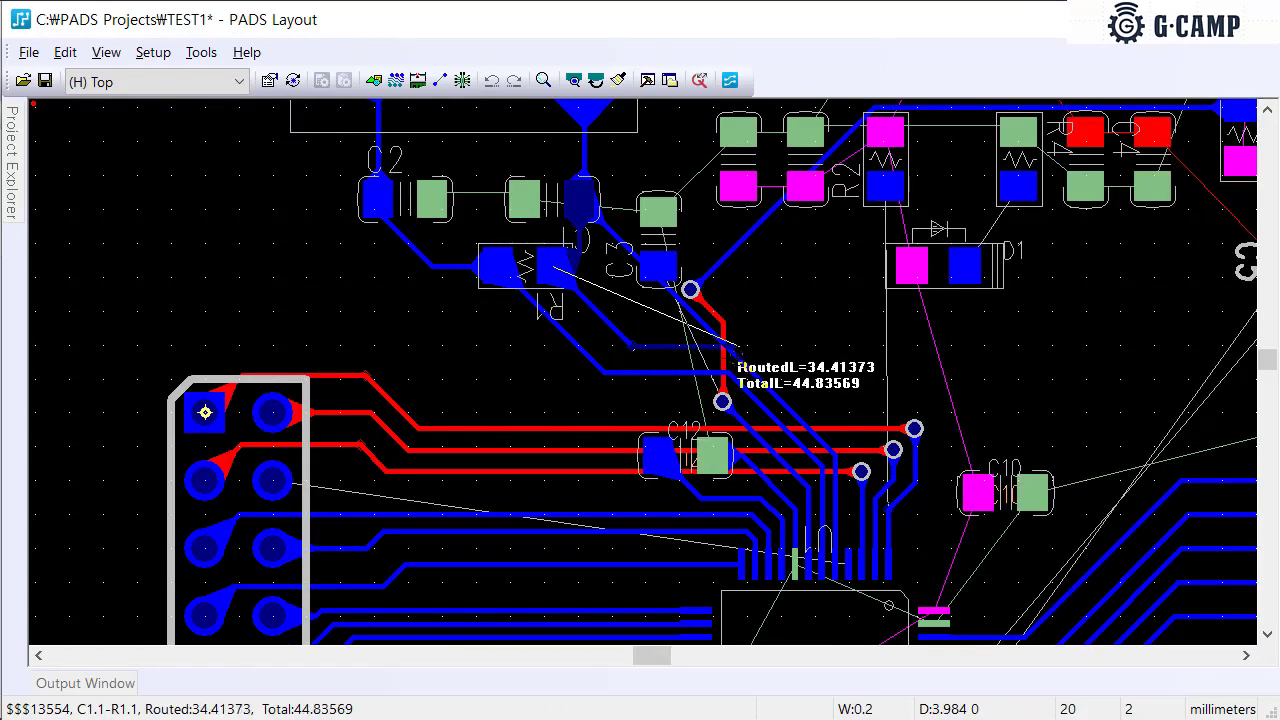
click(725, 352)
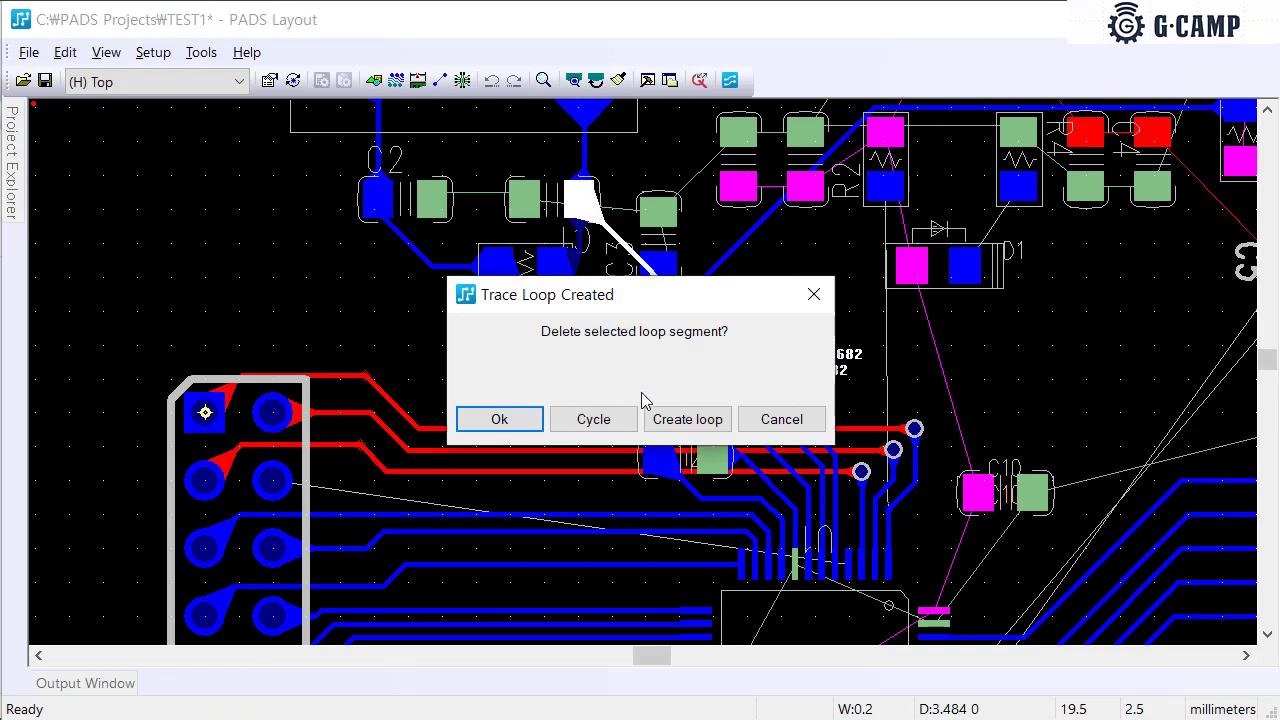
click(533, 419)
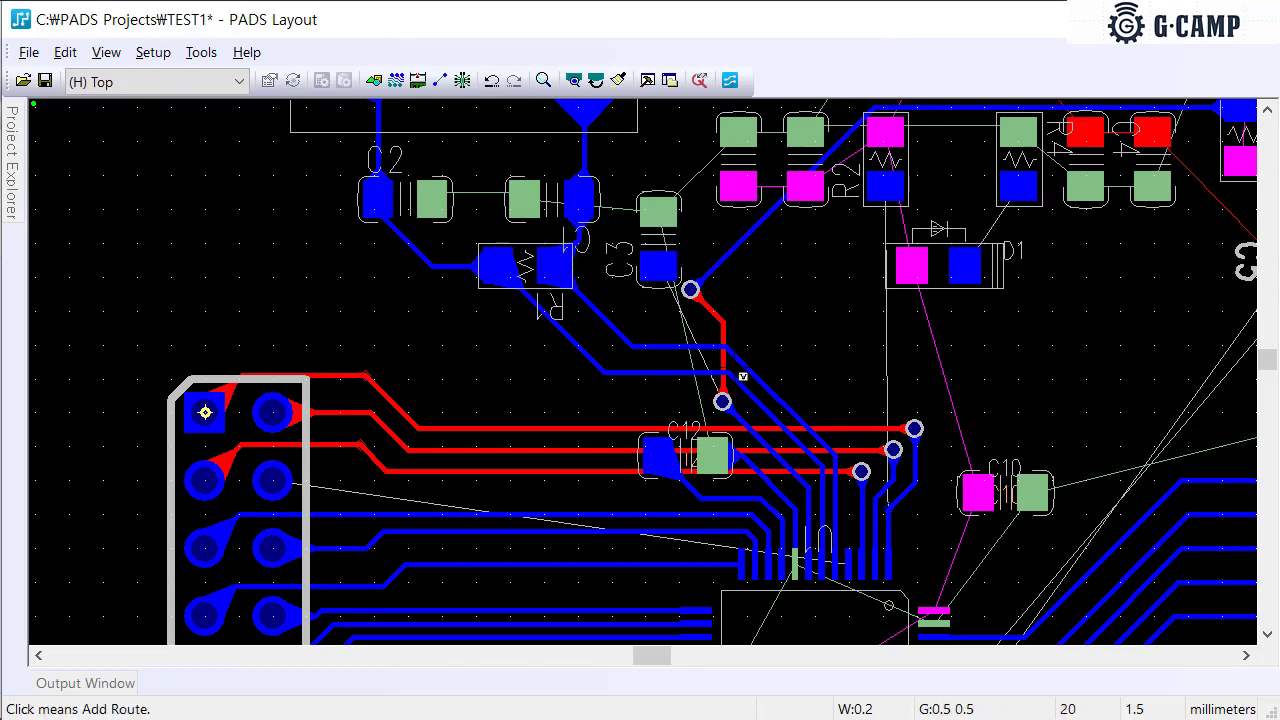
Move the via beside C3 to about (19.5, 5.5) so its Bottom-layer trace runs straight down to the lower via
scroll(629, 284, up, 3)
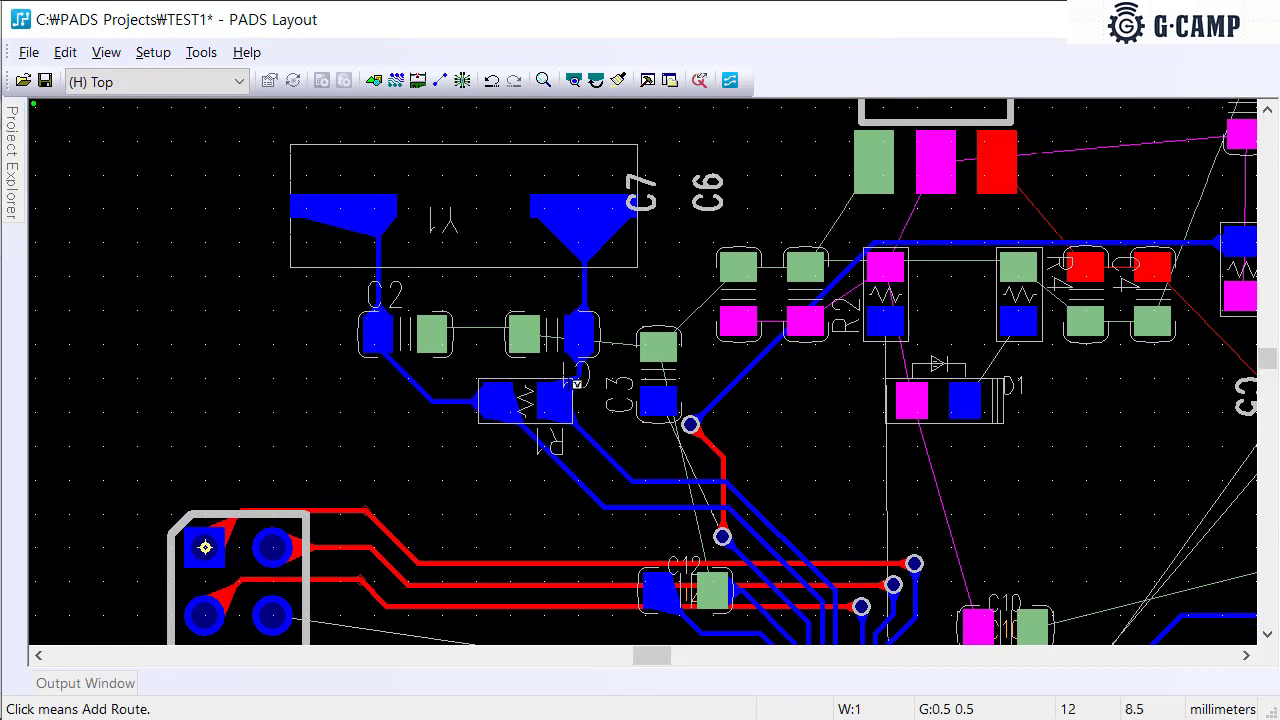
scroll(698, 420, down, 2)
scroll(597, 288, down, 2)
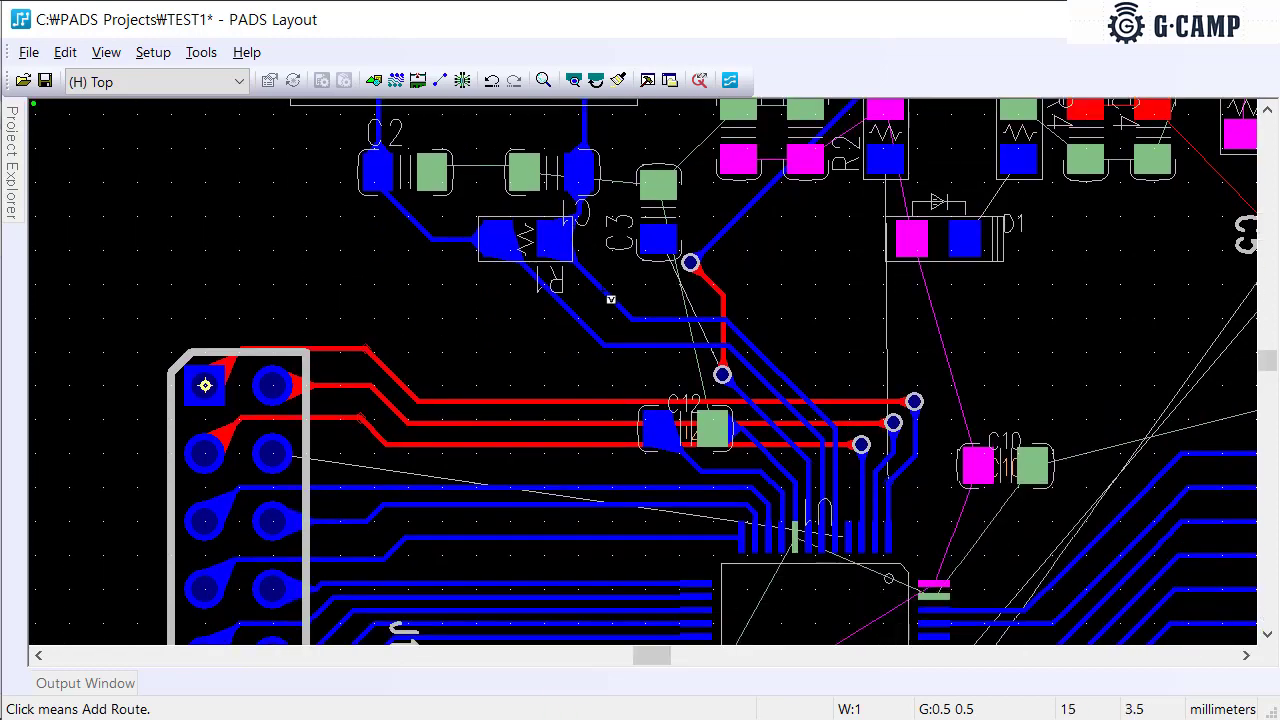
scroll(830, 422, down, 2)
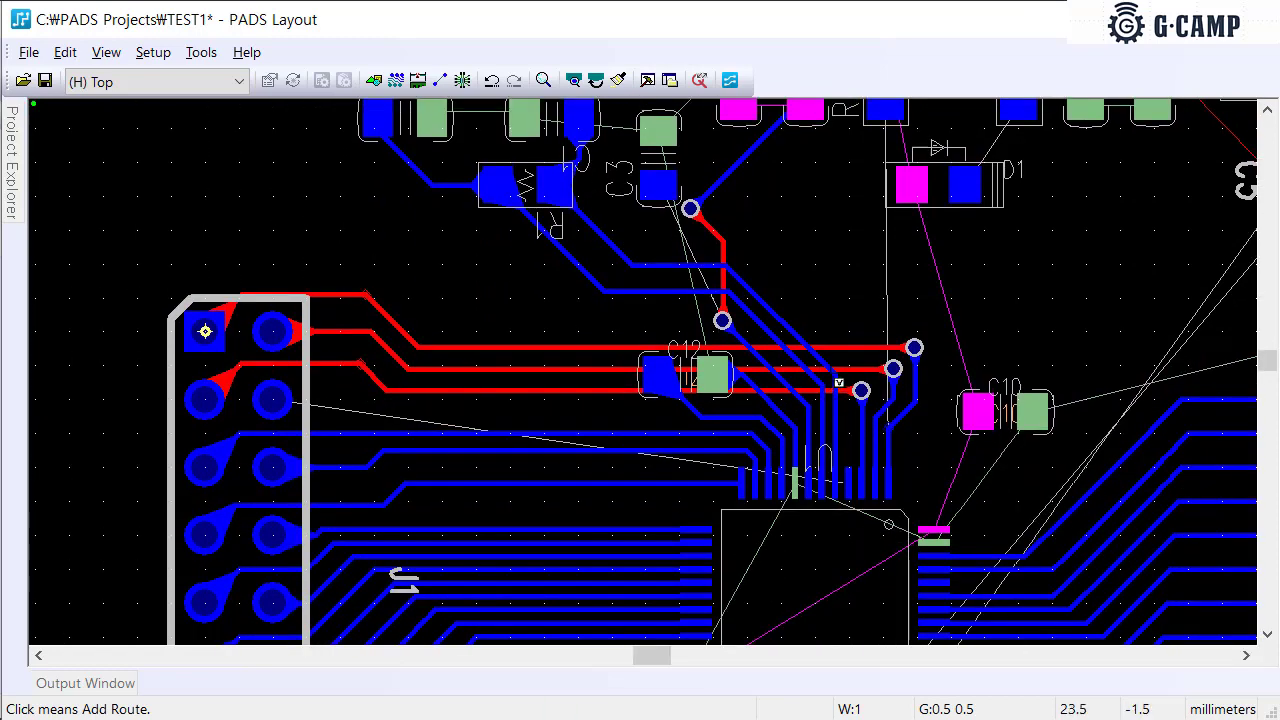
scroll(838, 382, up, 4)
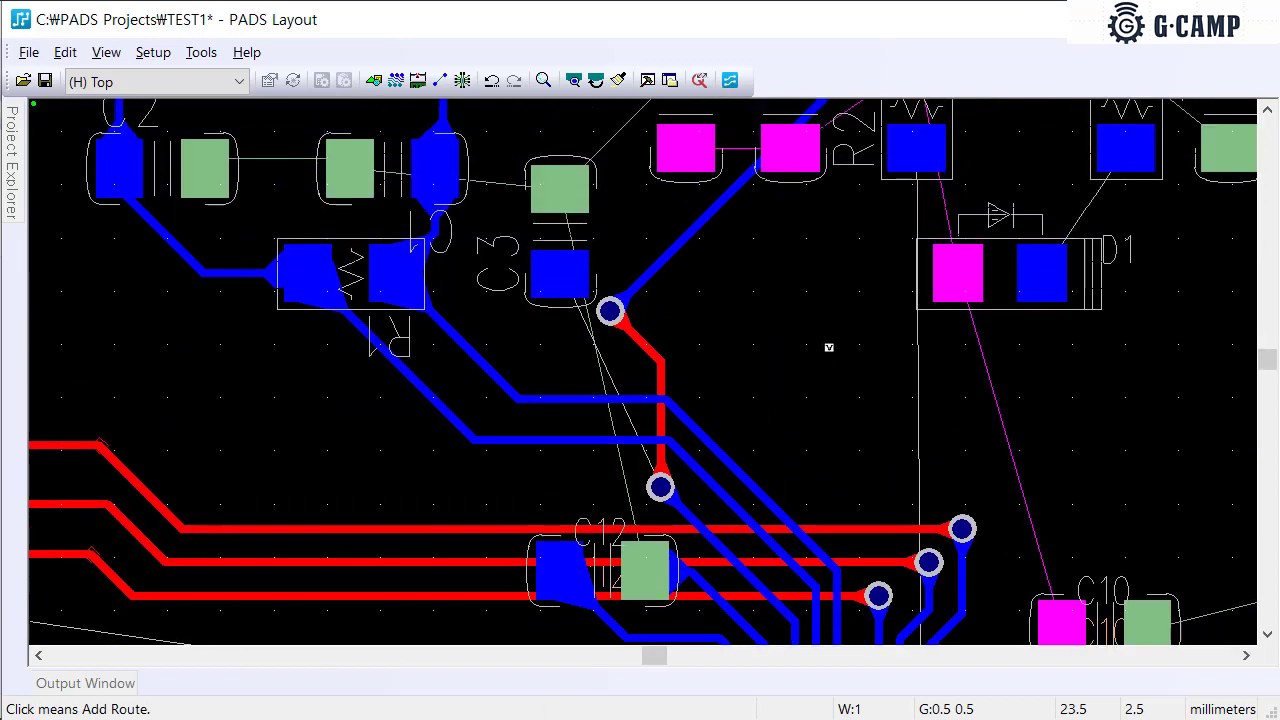
scroll(829, 347, up, 2)
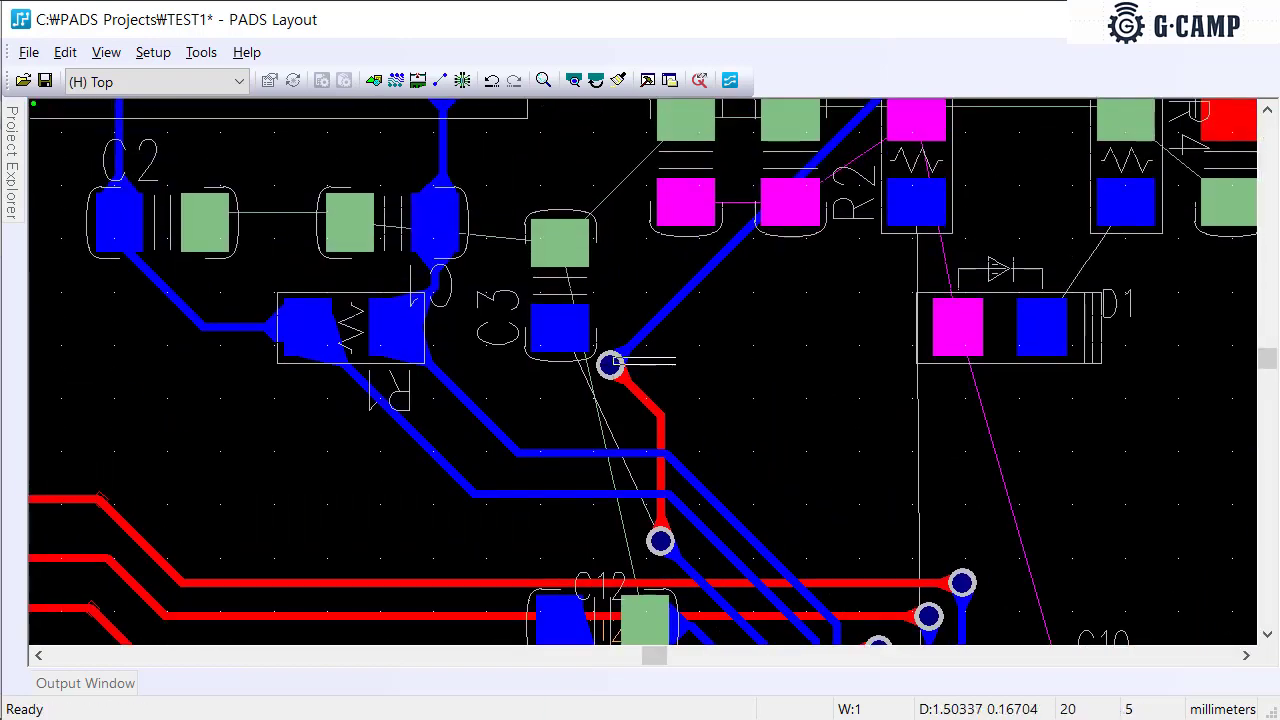
right_click(679, 360)
click(722, 373)
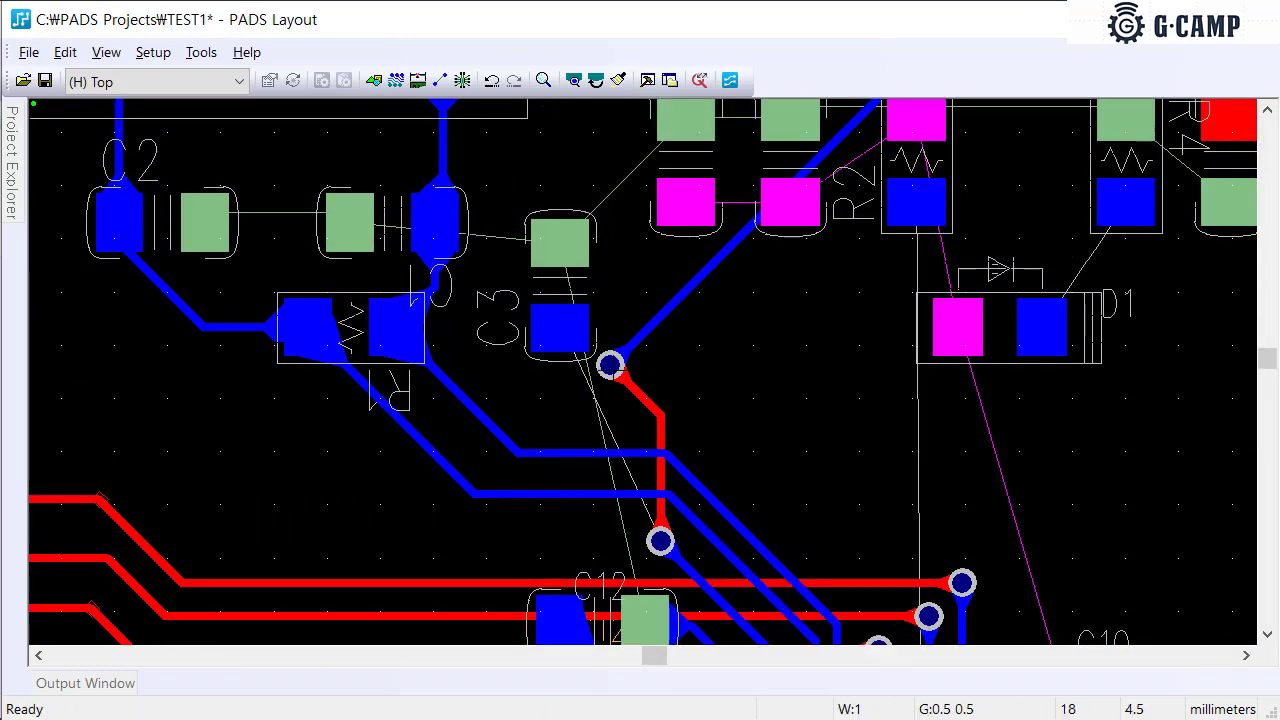
click(610, 365)
drag(610, 365, 660, 326)
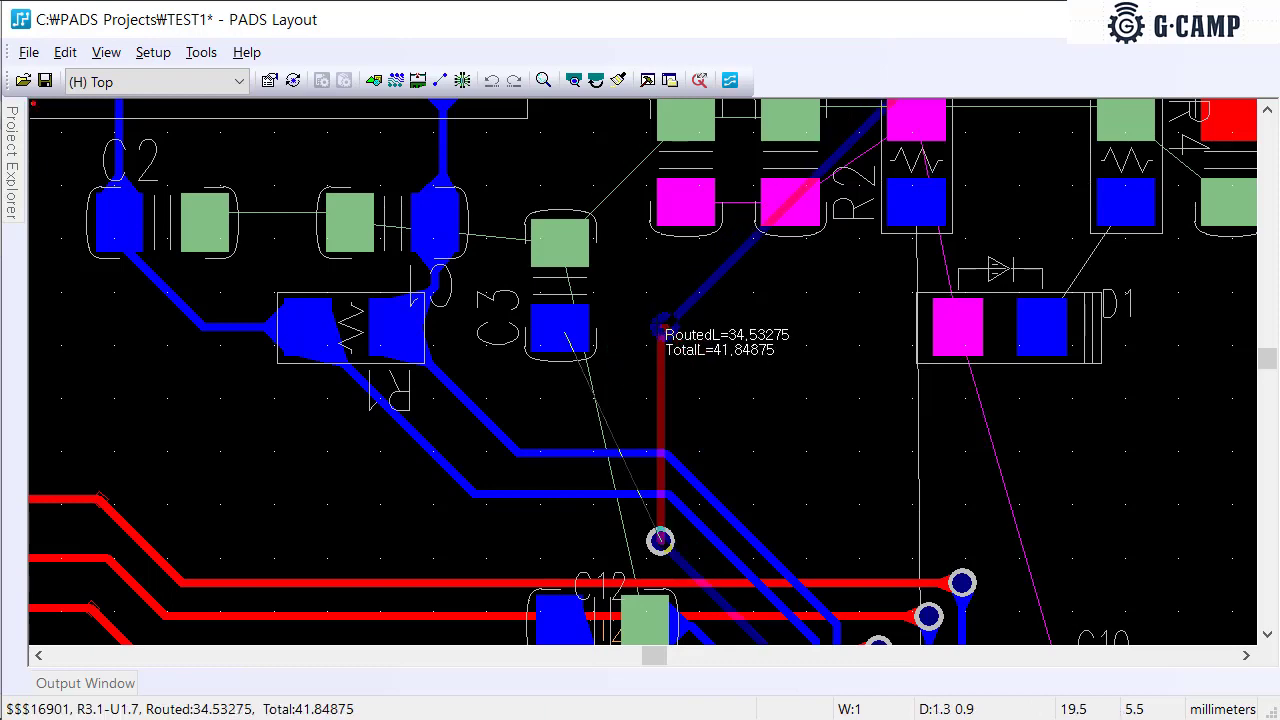
click(663, 326)
click(690, 370)
Examine the board's routed traces and remaining unrouted connections around U1, J1, J2 and CN1
ctrl+scroll(691, 368, down, 2)
scroll(752, 390, down, 2)
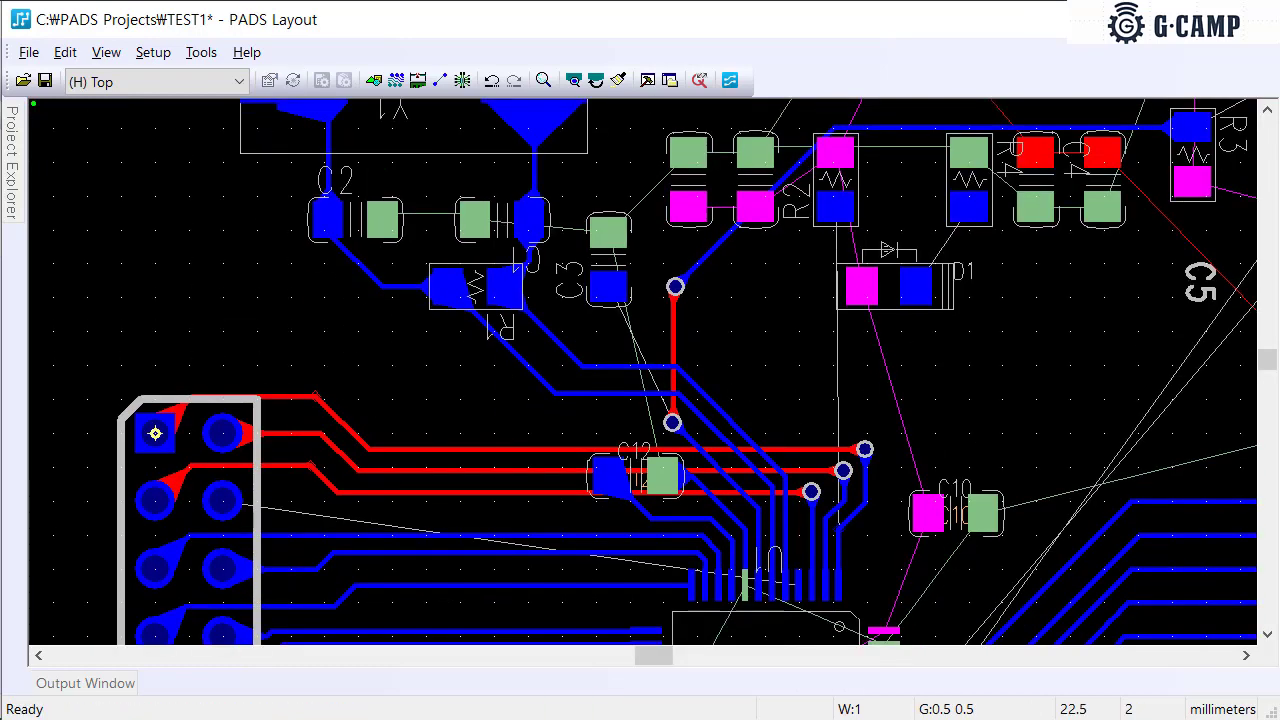
ctrl+scroll(769, 487, down, 2)
scroll(938, 331, down, 5)
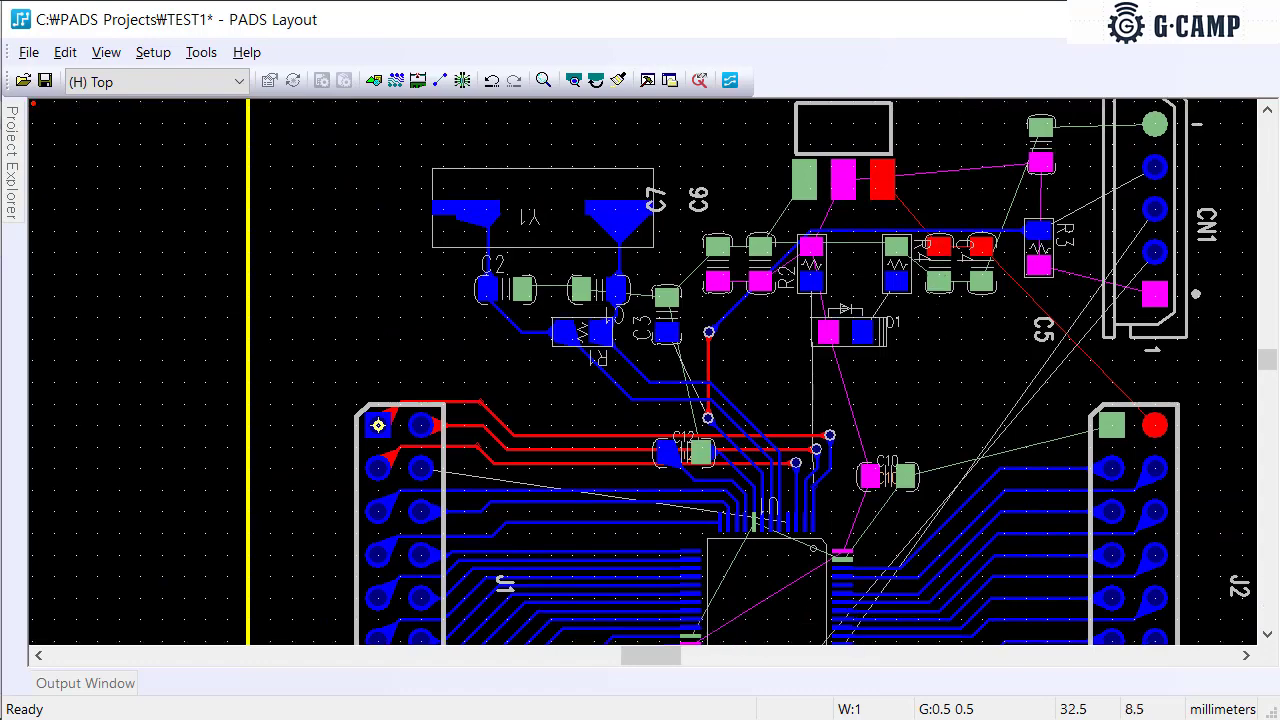
scroll(752, 371, down, 3)
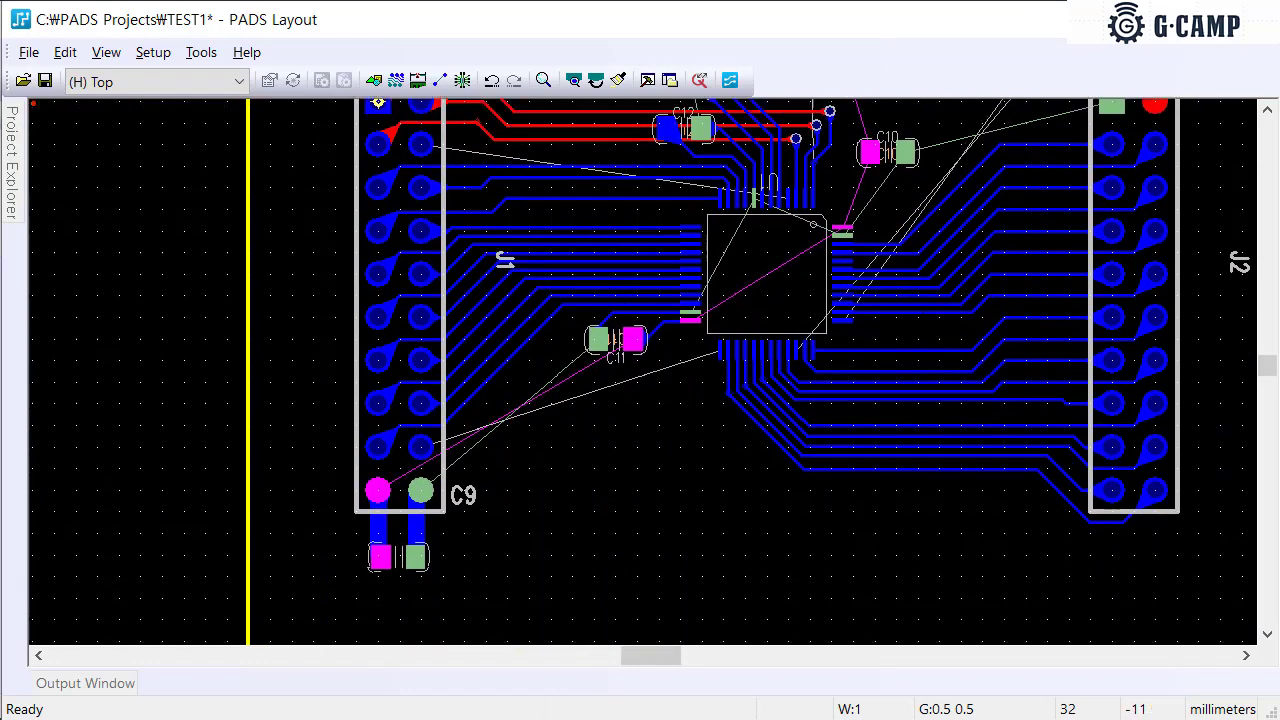
scroll(752, 371, up, 6)
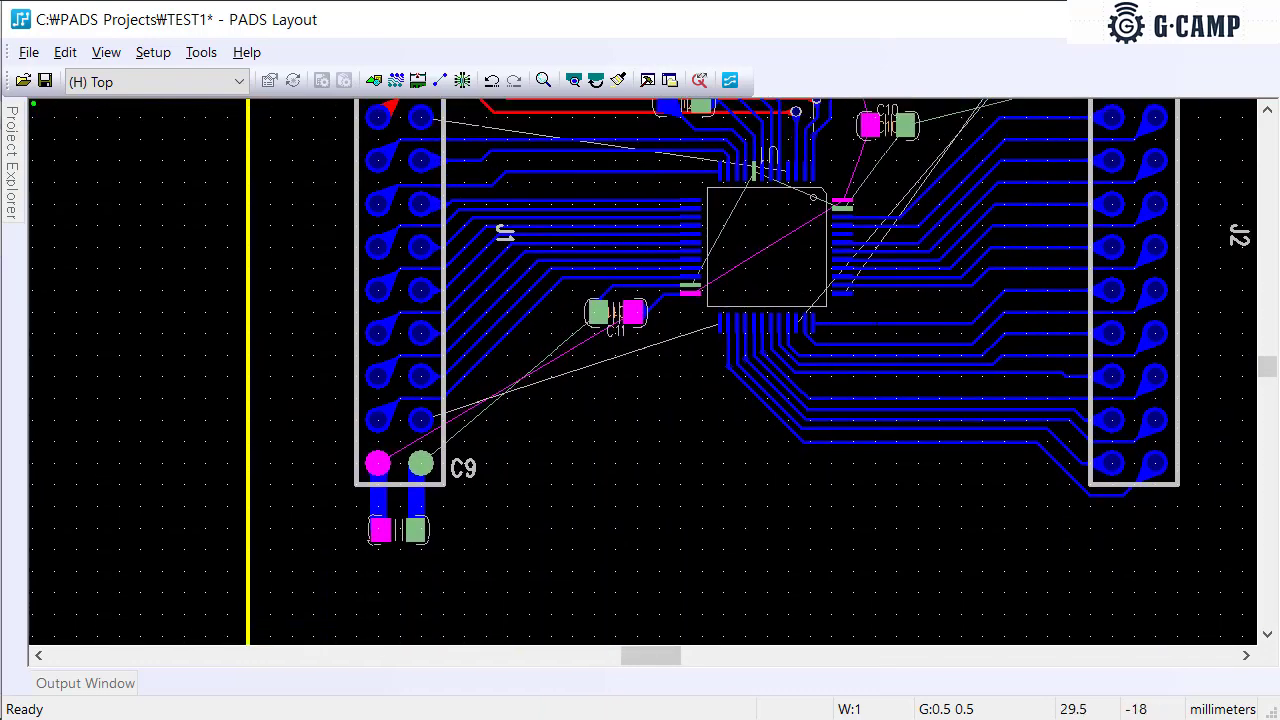
scroll(752, 371, up, 1)
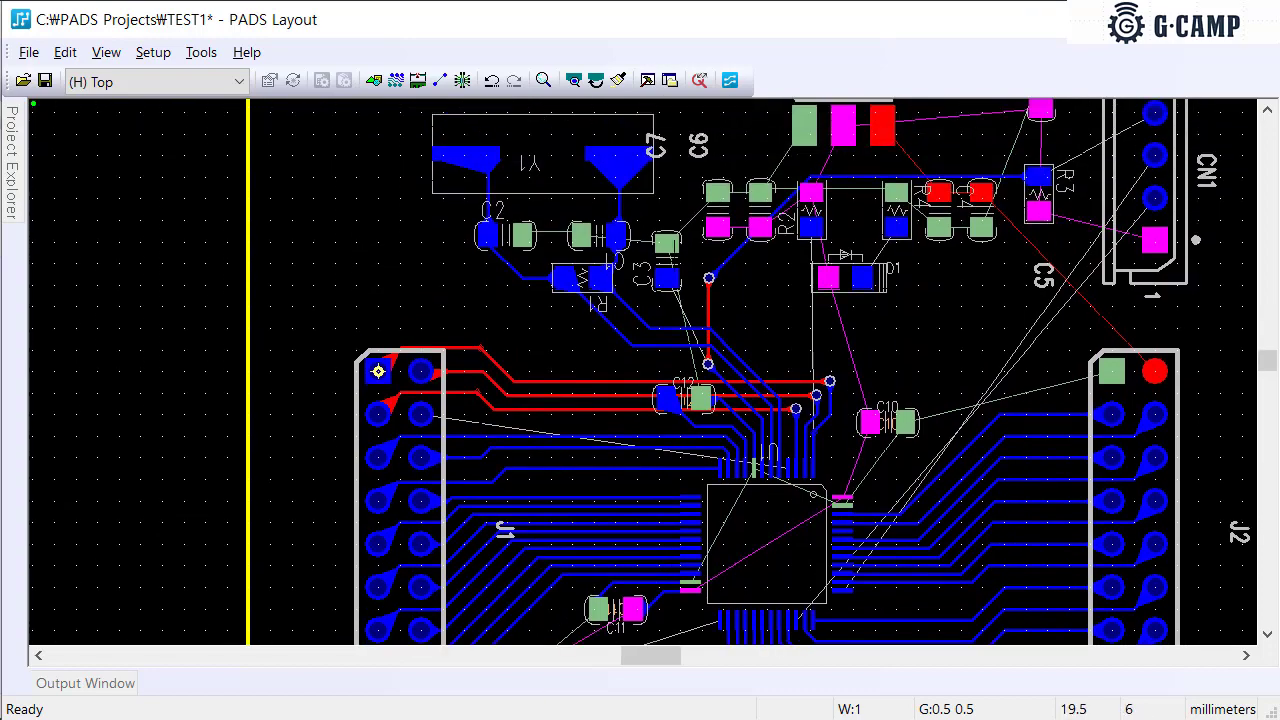
scroll(752, 371, up, 4)
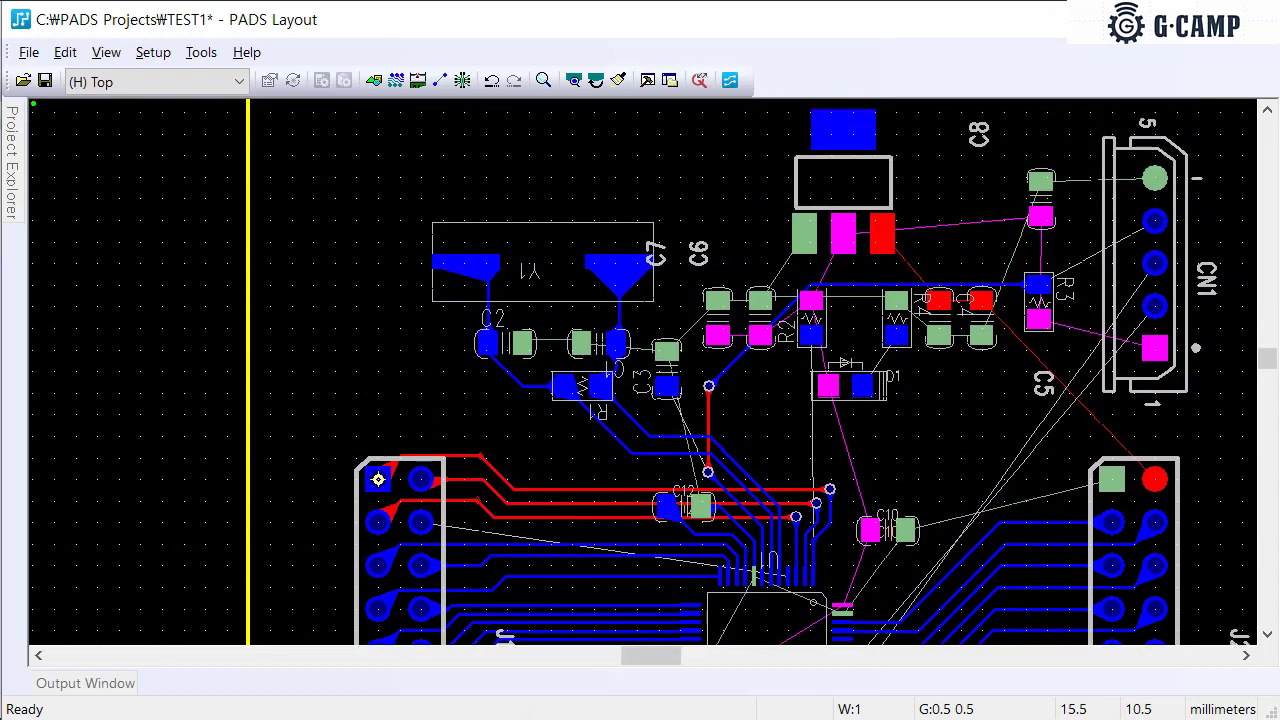
scroll(752, 371, down, 2)
ctrl+scroll(700, 330, down, 2)
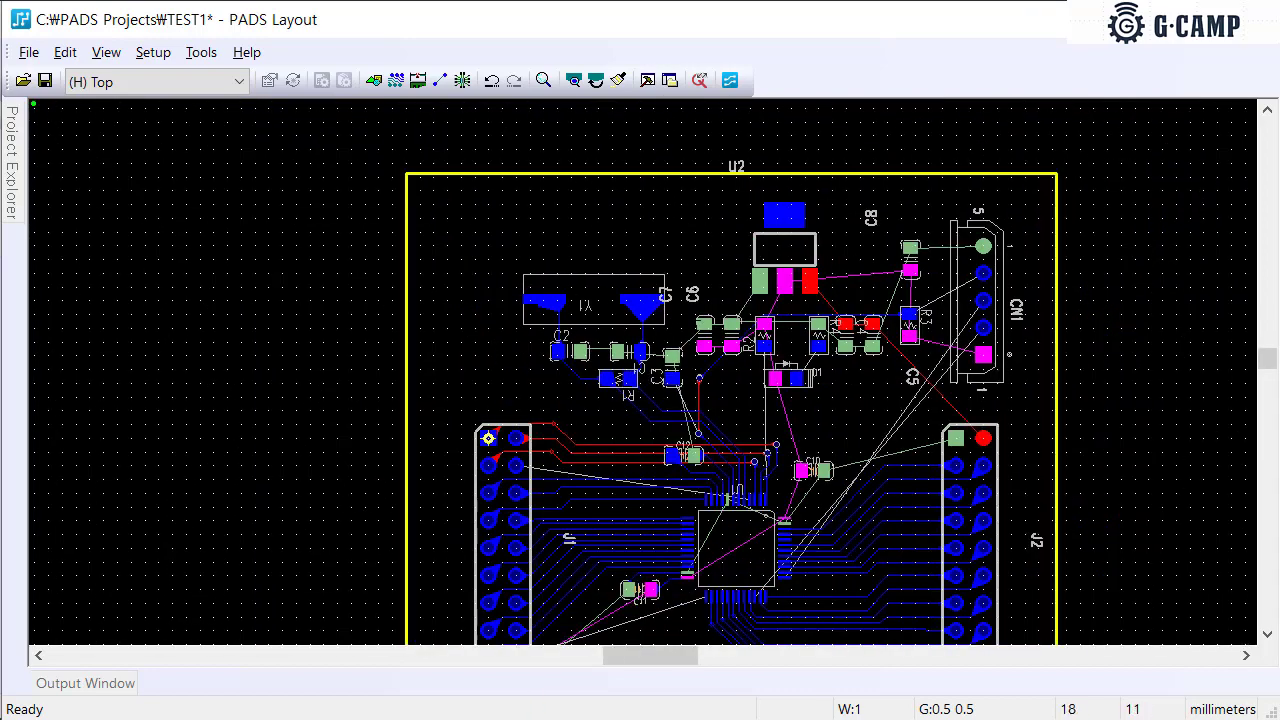
scroll(818, 390, down, 2)
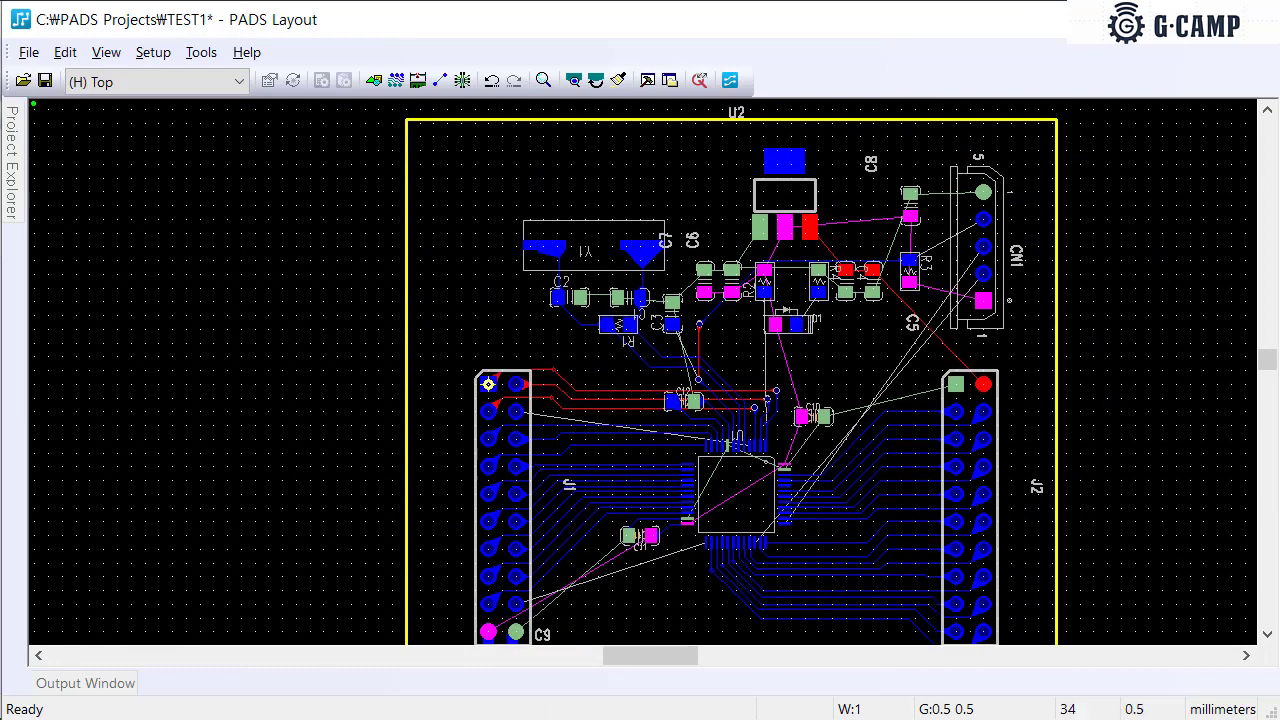
Route CN1 pin 4 to R3 pin 1 on the Top layer with a 0.2 mm trace and a diagonal bend
ctrl+scroll(783, 274, up, 2)
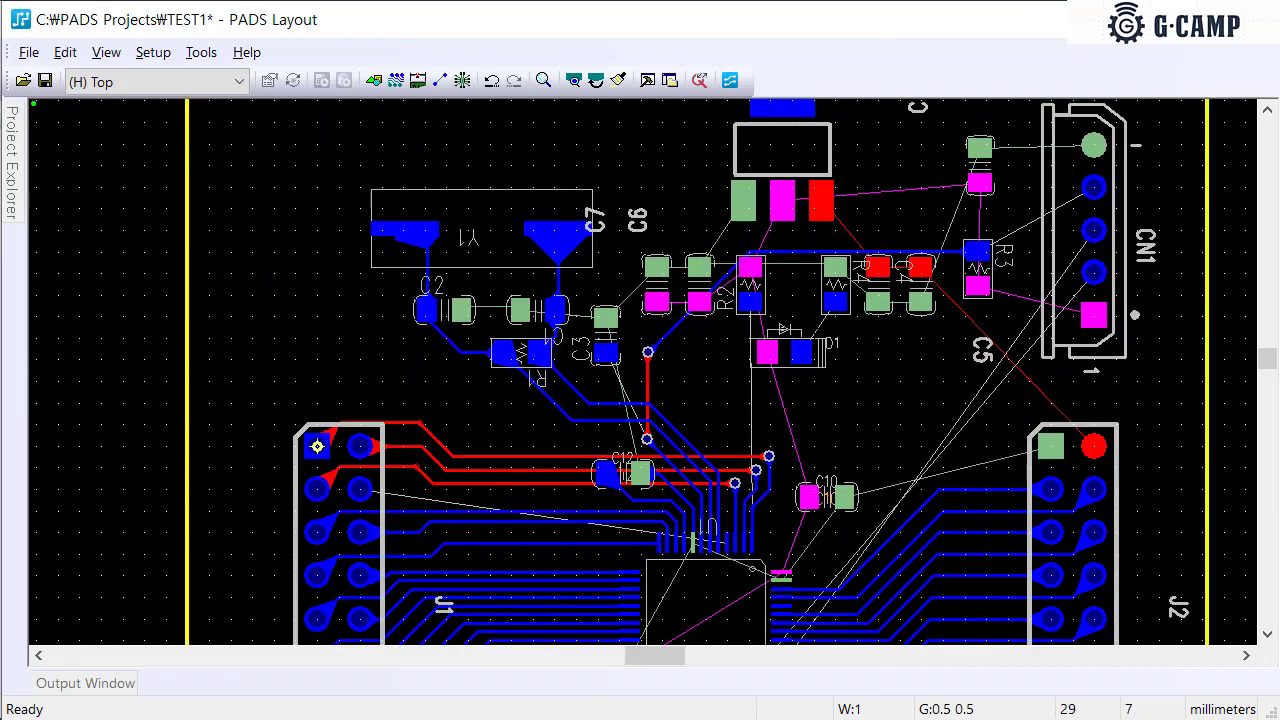
click(1000, 252)
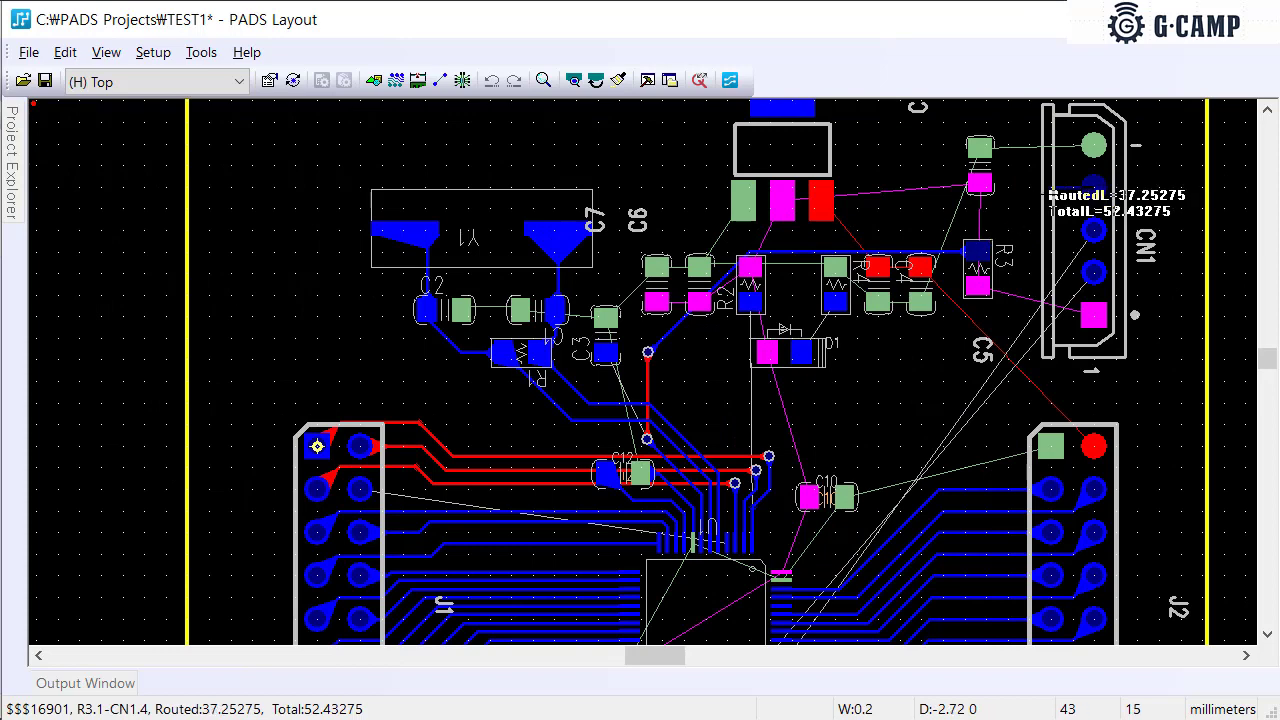
scroll(1010, 300, up, 1)
ctrl+scroll(1010, 300, down, 1)
ctrl+scroll(1010, 300, up, 3)
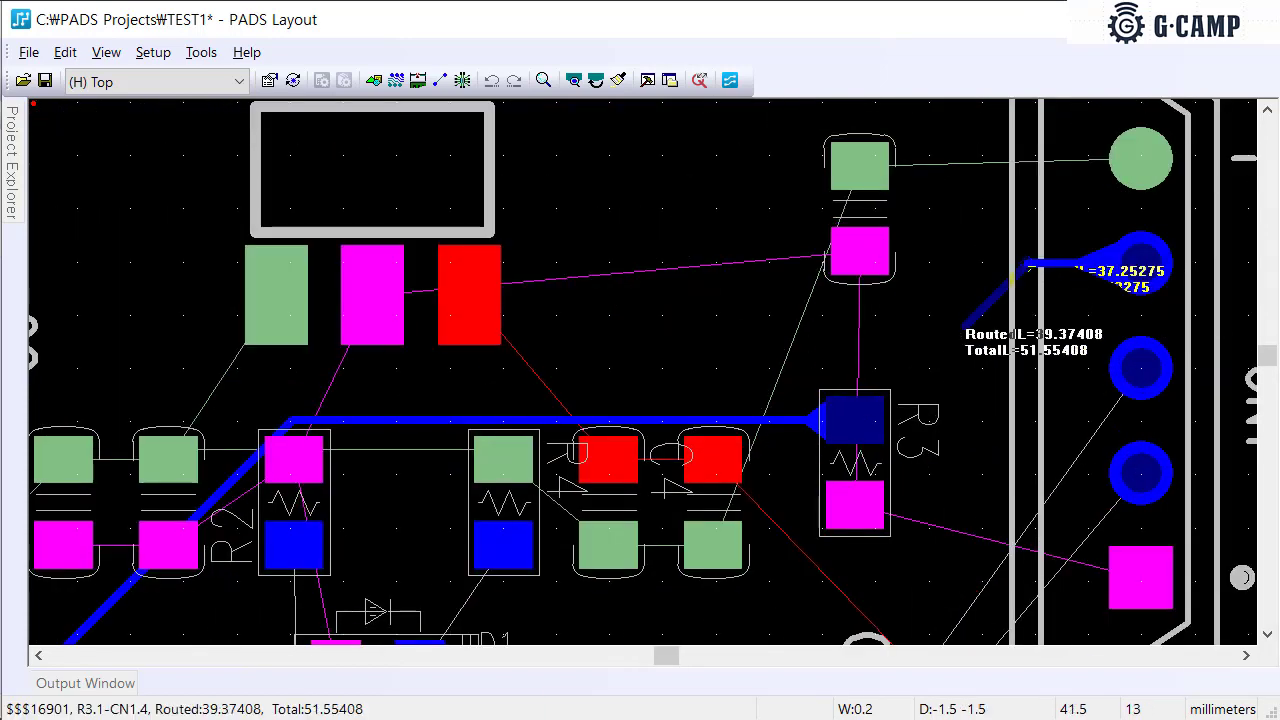
click(848, 419)
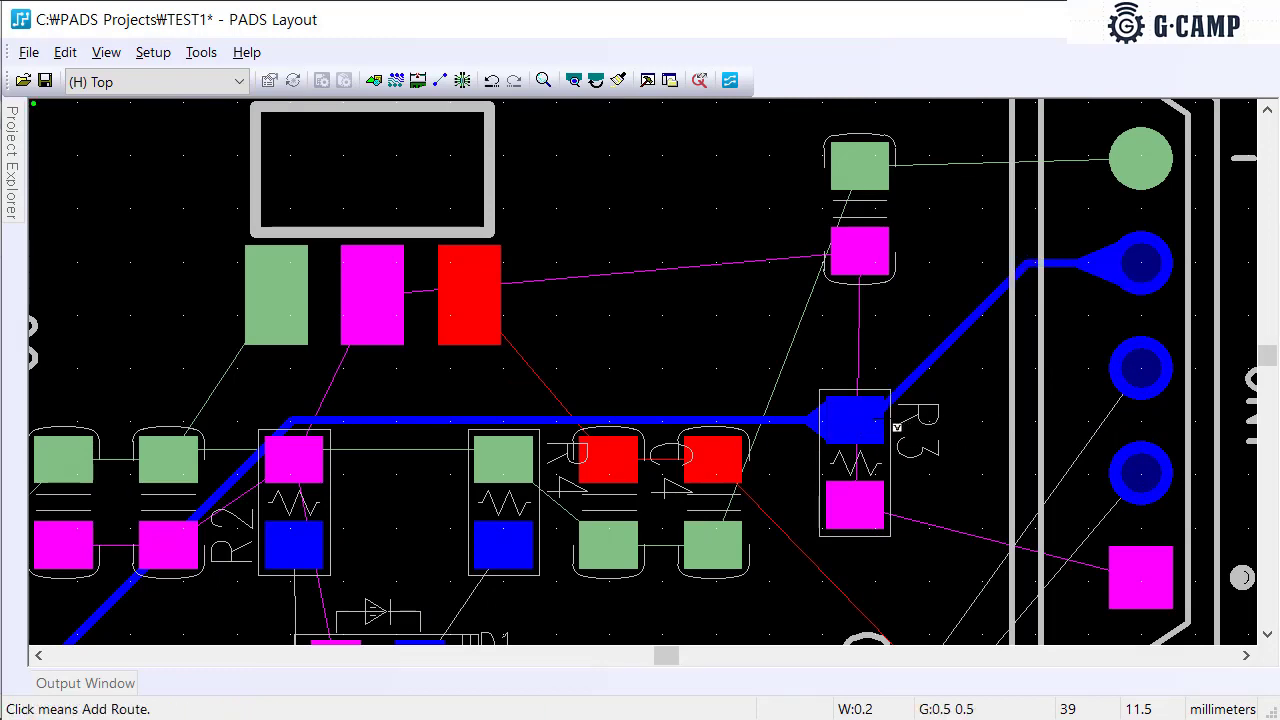
scroll(1090, 380, down, 1)
ctrl+scroll(1068, 354, down, 2)
scroll(1050, 328, down, 7)
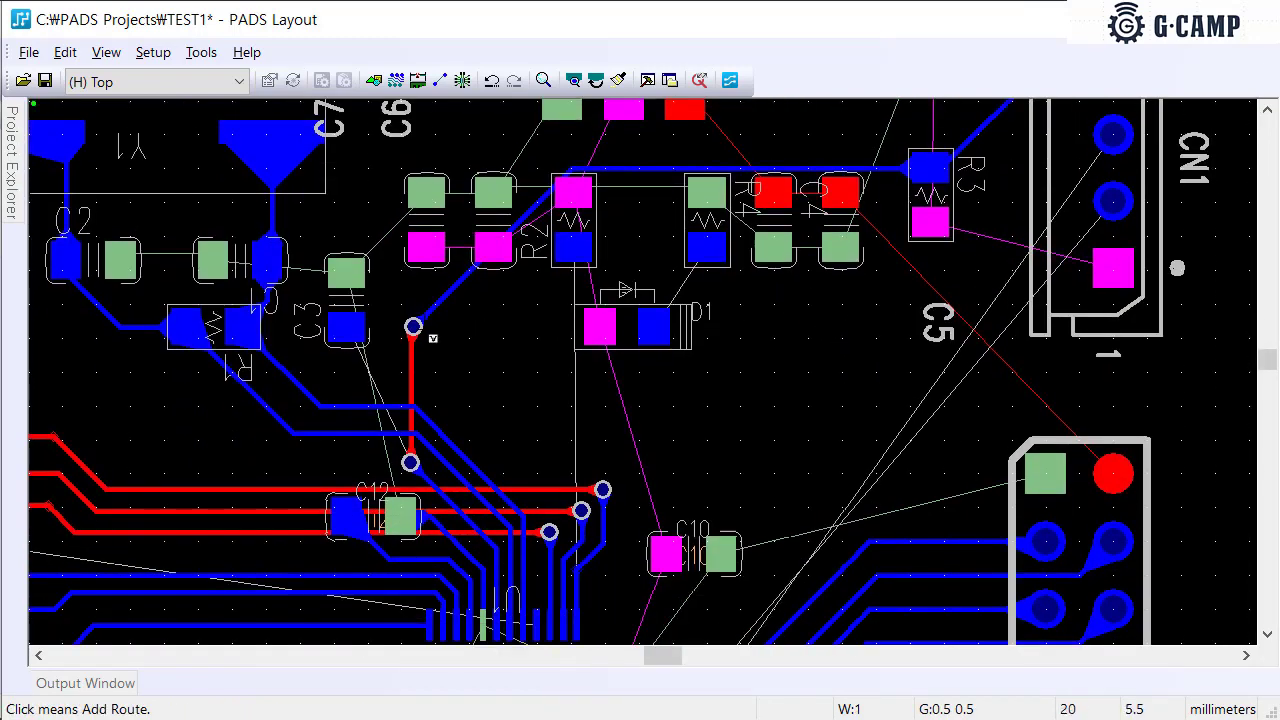
click(413, 326)
key(Escape)
key(Escape)
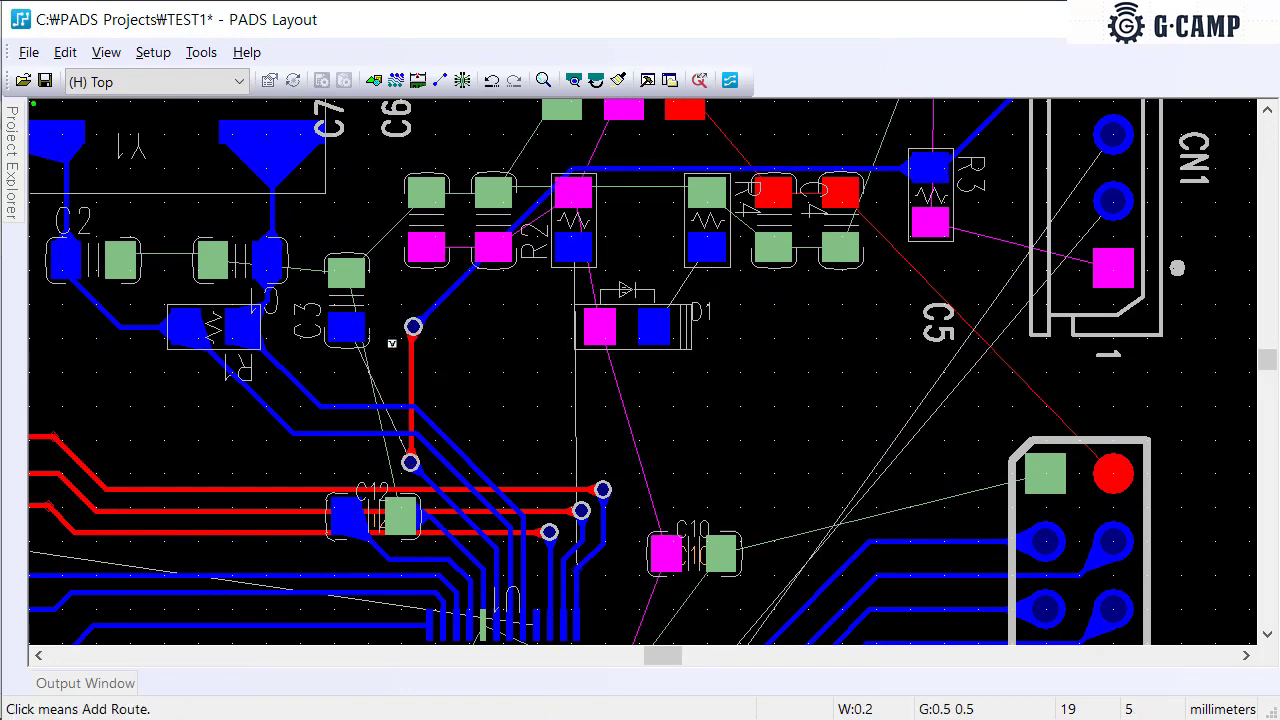
Move C3 to about (36.5, 16.5) beside the capacitor above R3 and route its lower pad straight down to R3's Top-layer trace
right_click(342, 299)
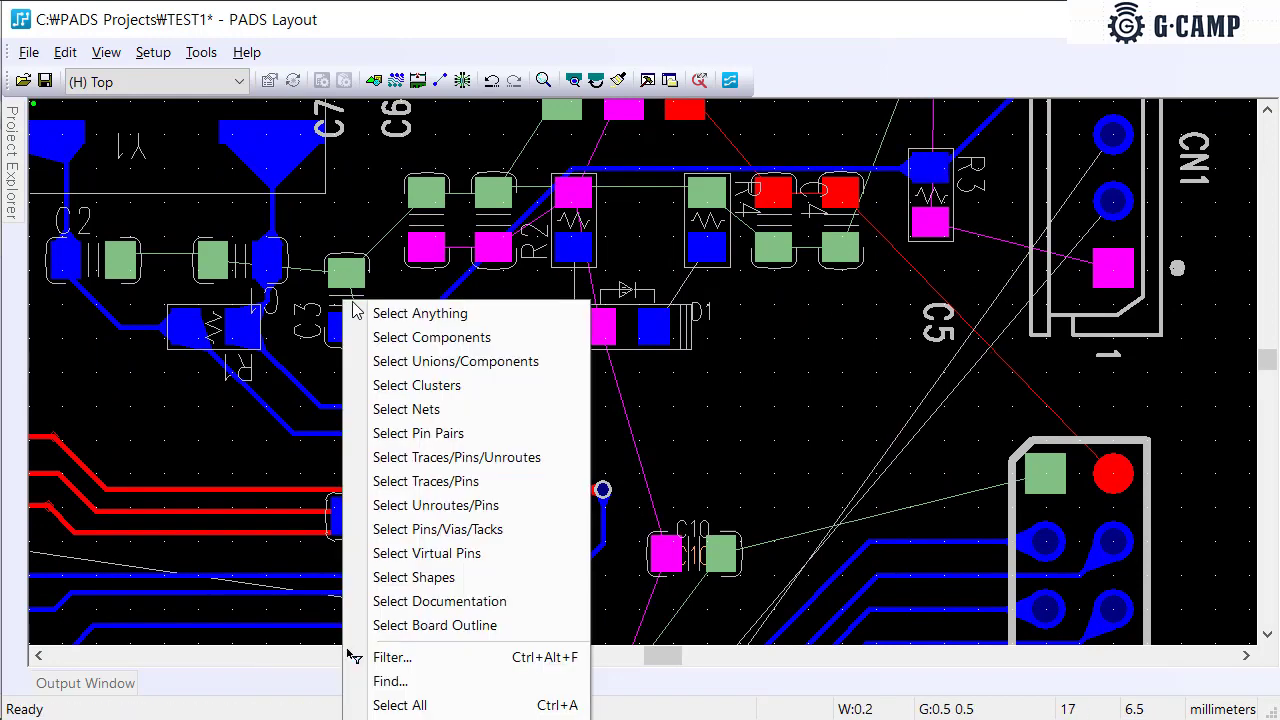
click(397, 338)
click(346, 300)
key(ctrl+e)
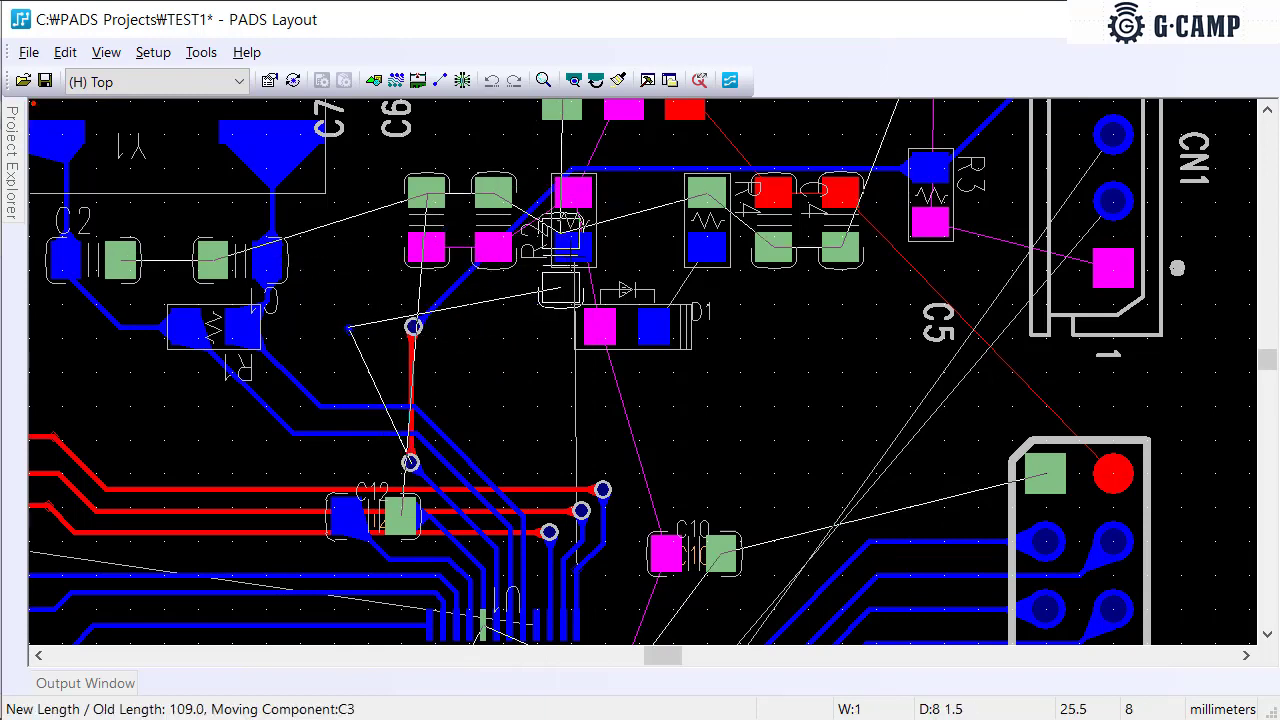
scroll(575, 261, up, 1)
scroll(575, 262, up, 3)
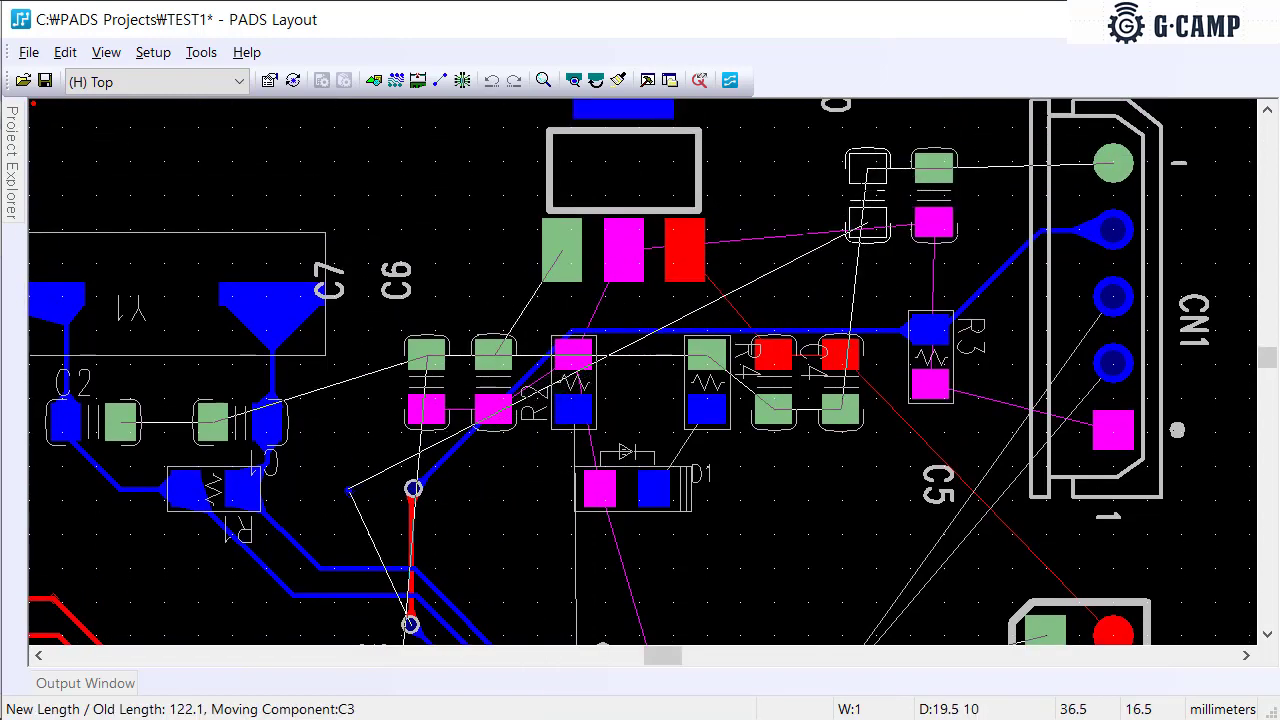
click(867, 196)
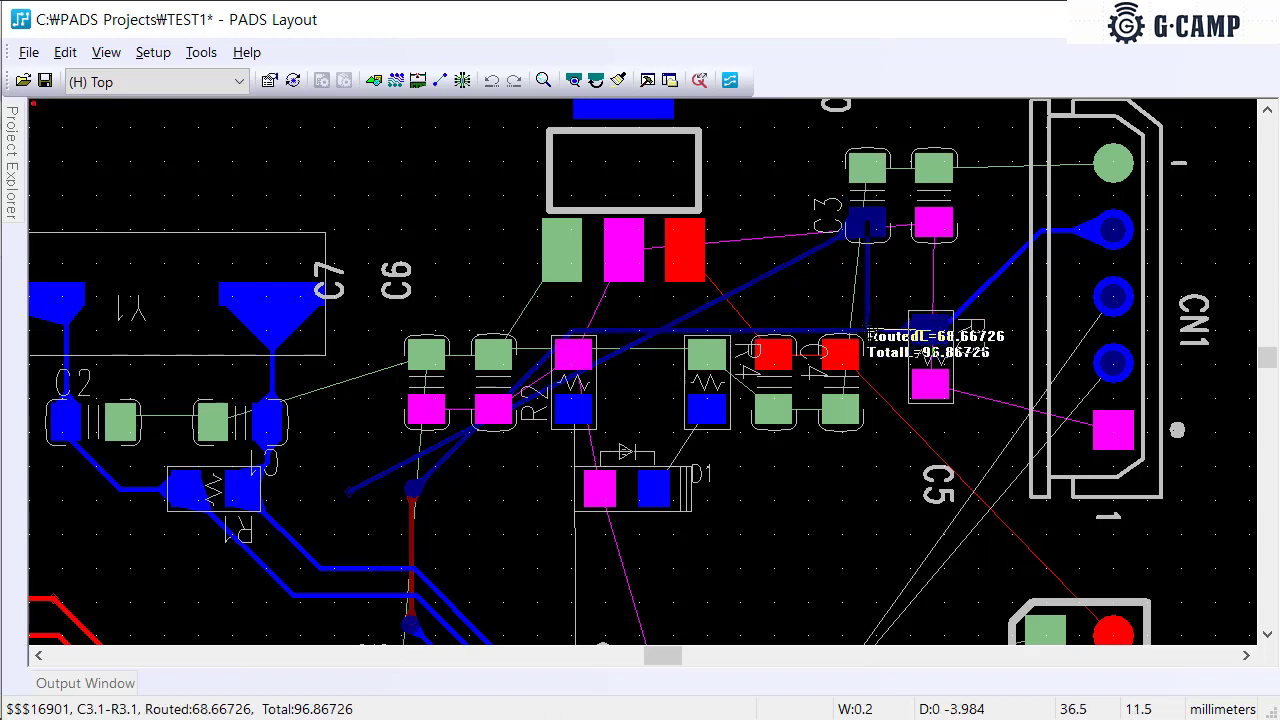
click(868, 336)
scroll(821, 299, down, 2)
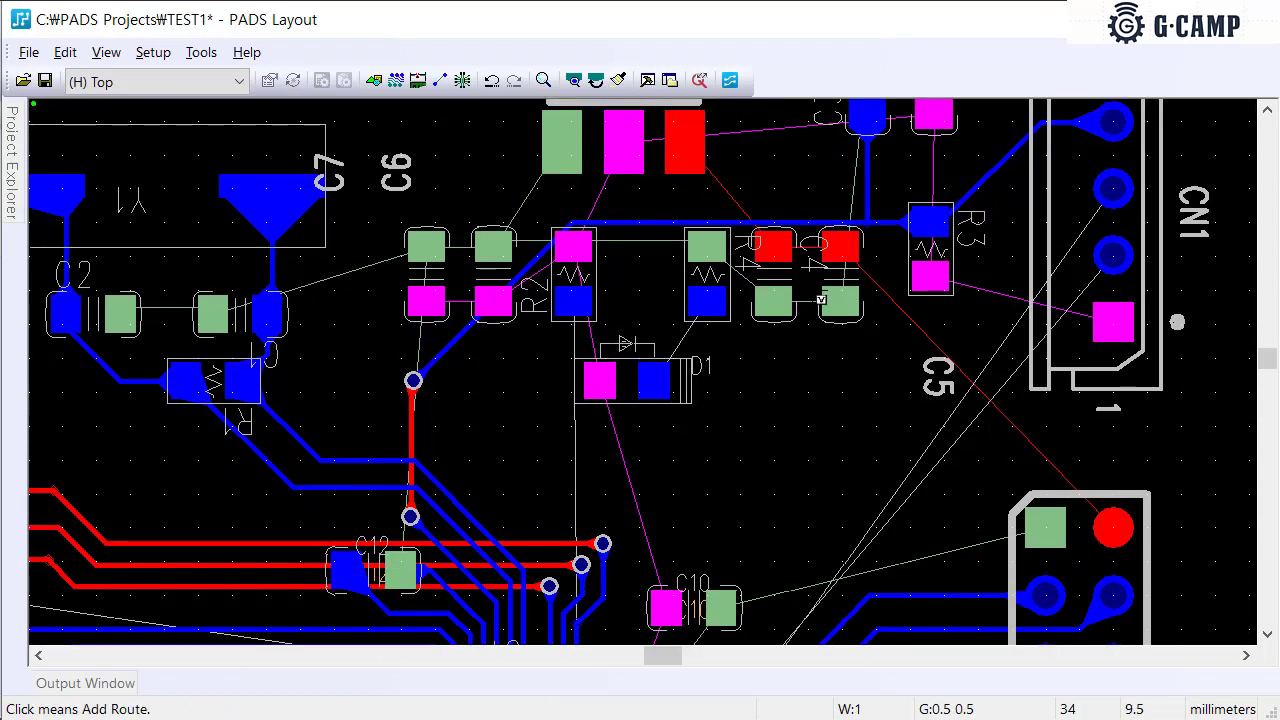
scroll(821, 299, up, 2)
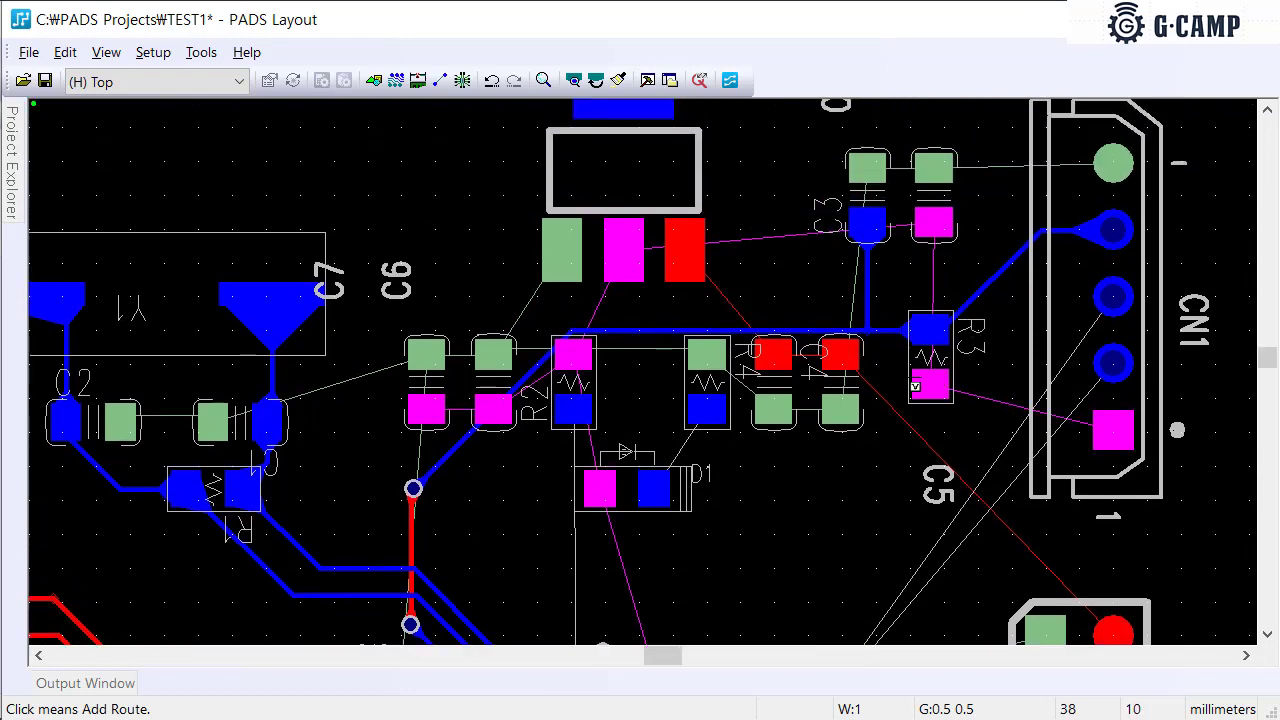
scroll(850, 360, down, 2)
scroll(767, 344, down, 1)
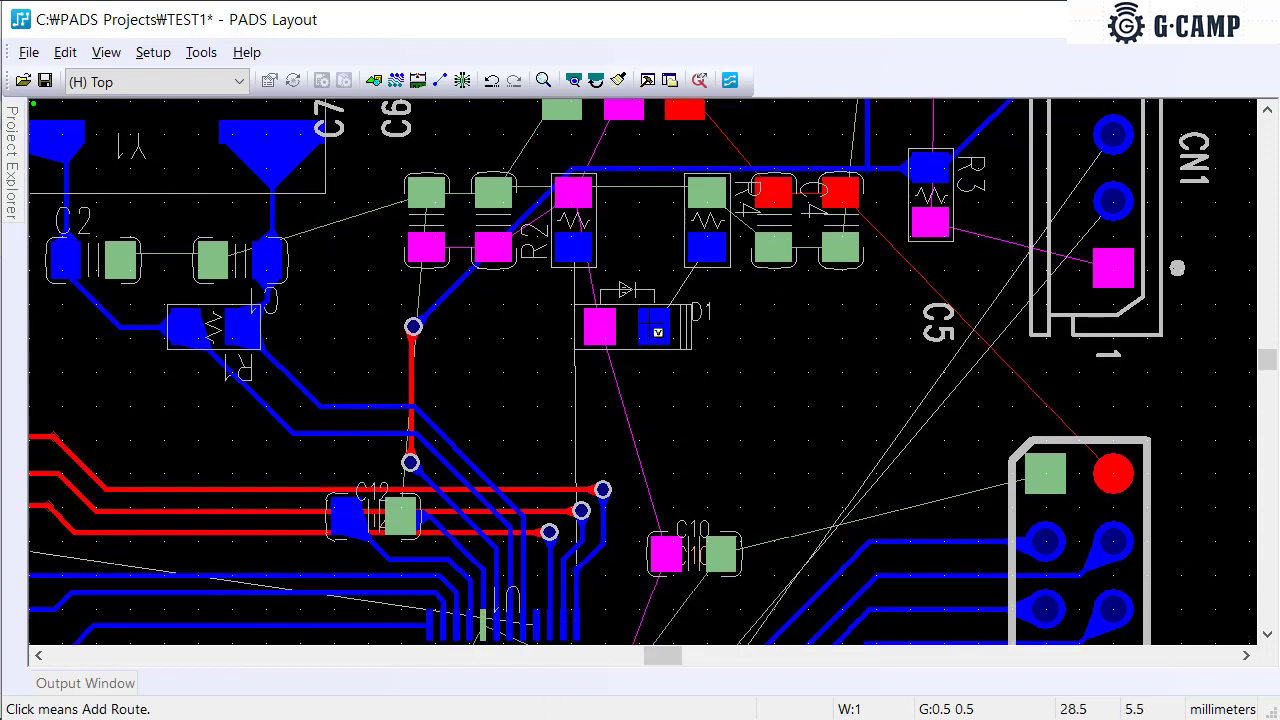
click(586, 256)
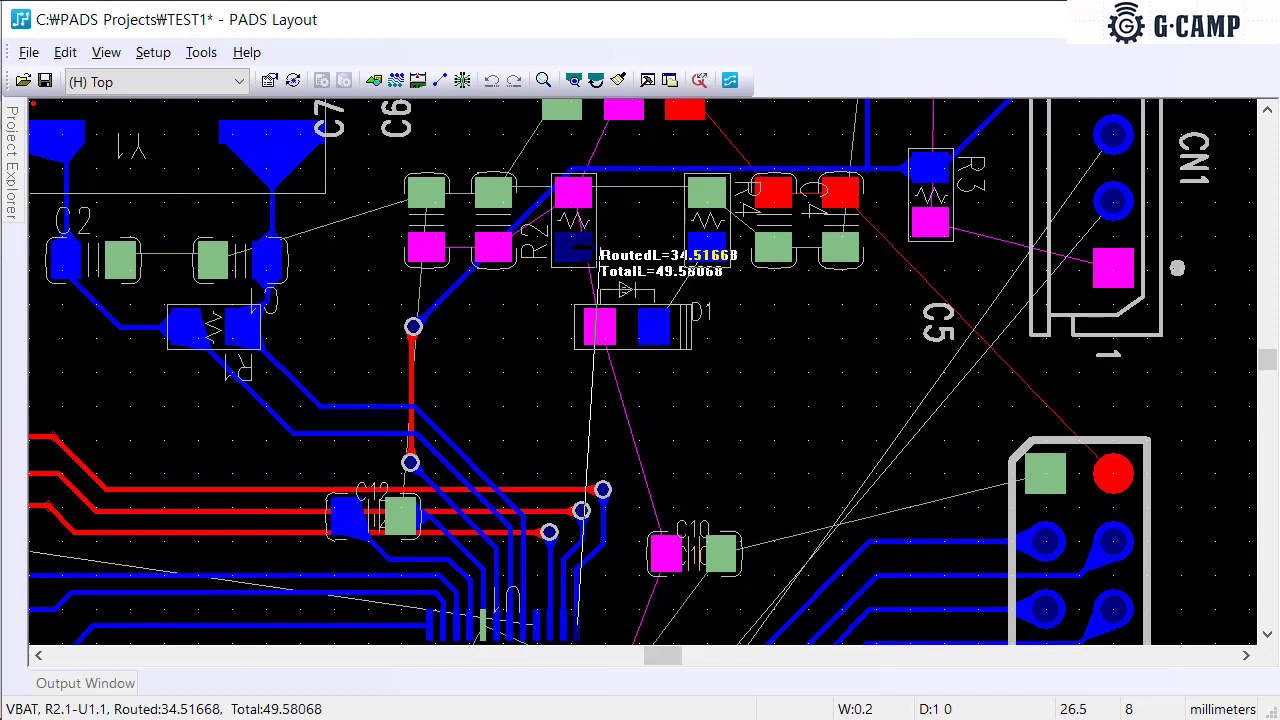
key(Escape)
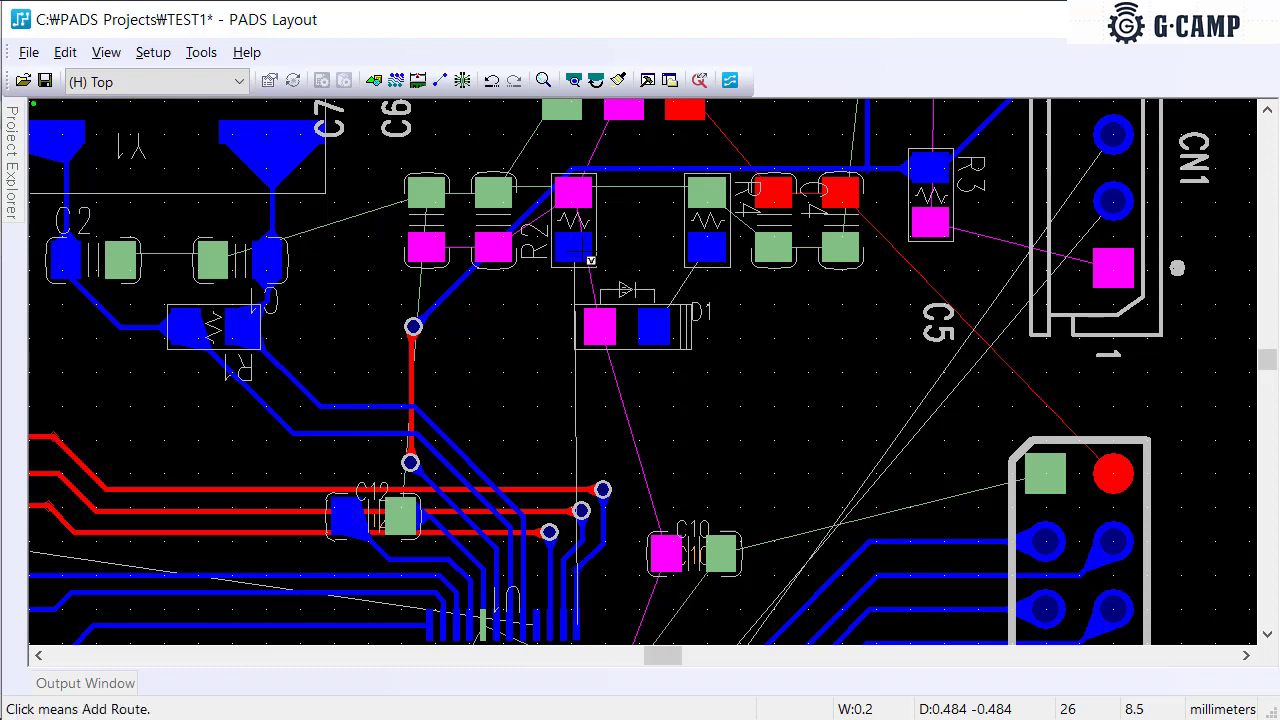
click(588, 258)
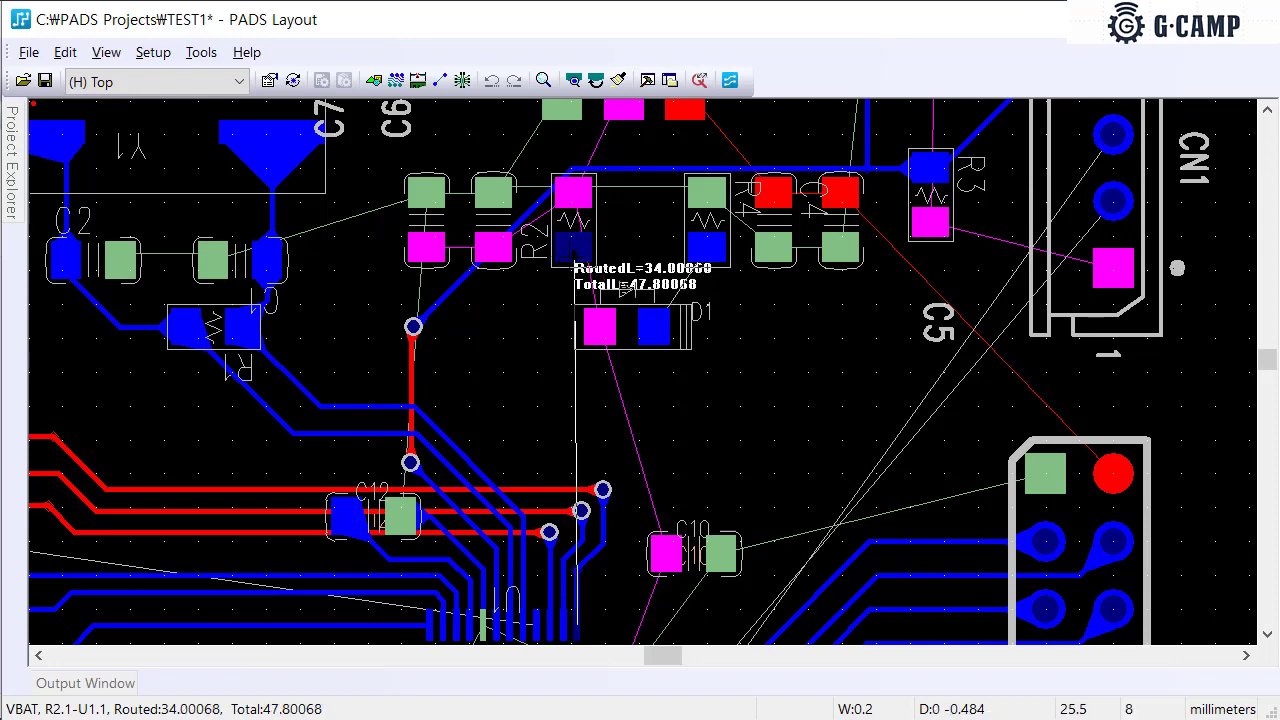
key(Escape)
key(Escape)
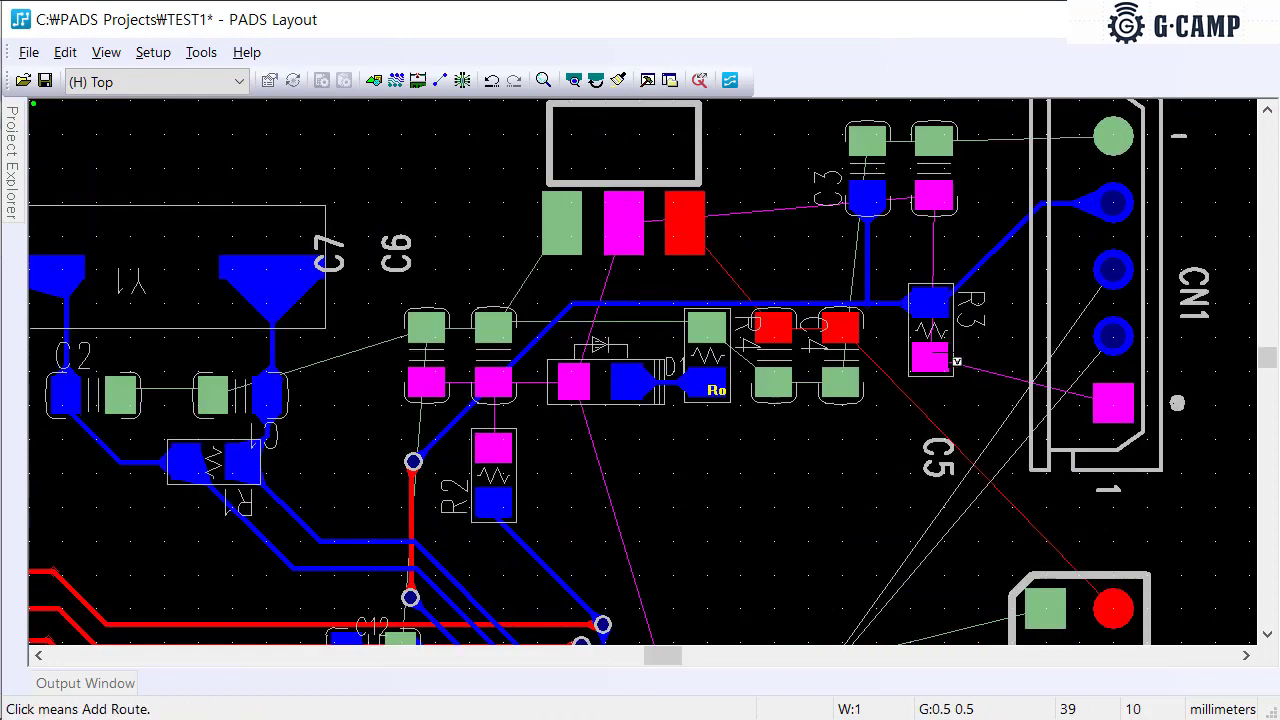
scroll(850, 315, down, 3)
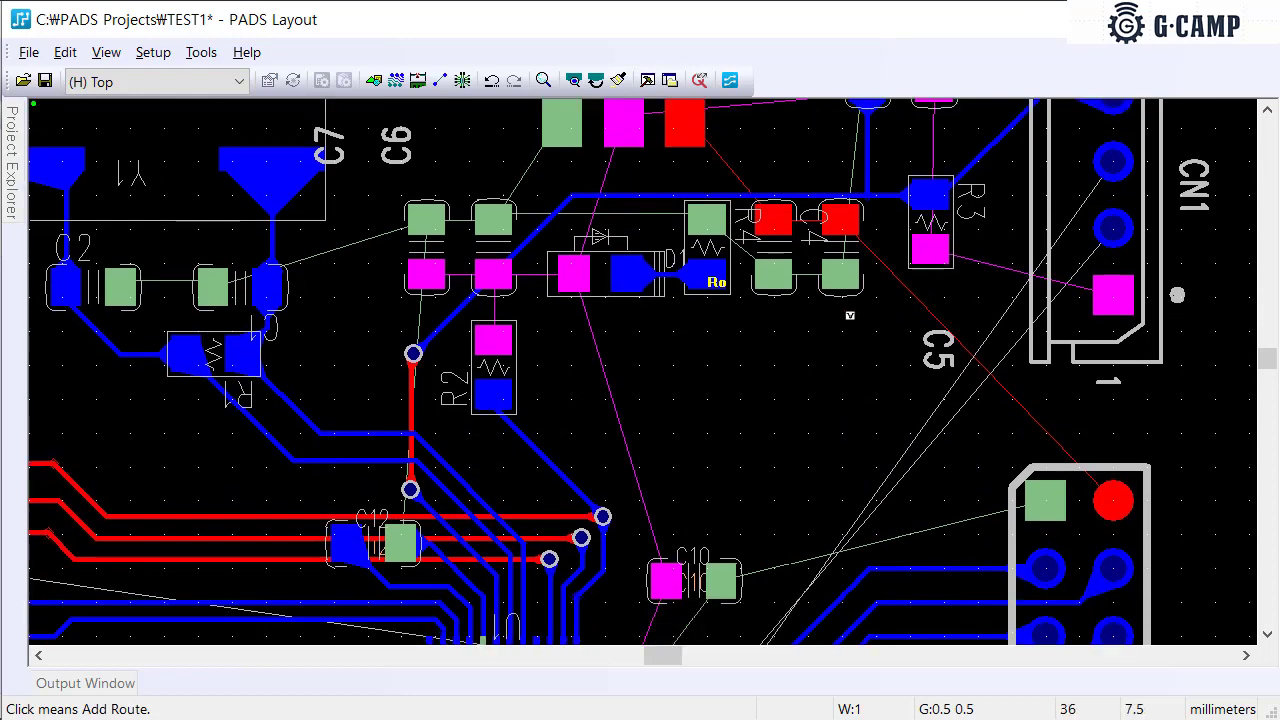
scroll(850, 315, down, 1)
scroll(703, 342, up, 2)
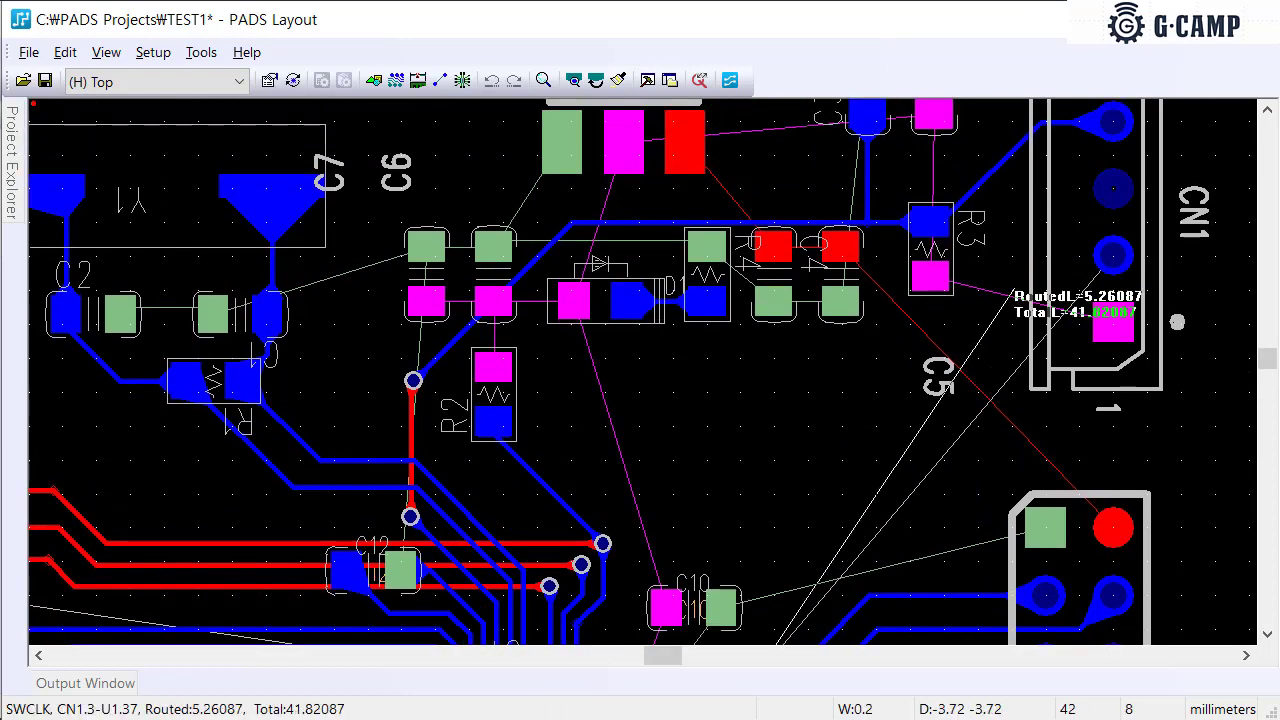
scroll(1010, 290, down, 5)
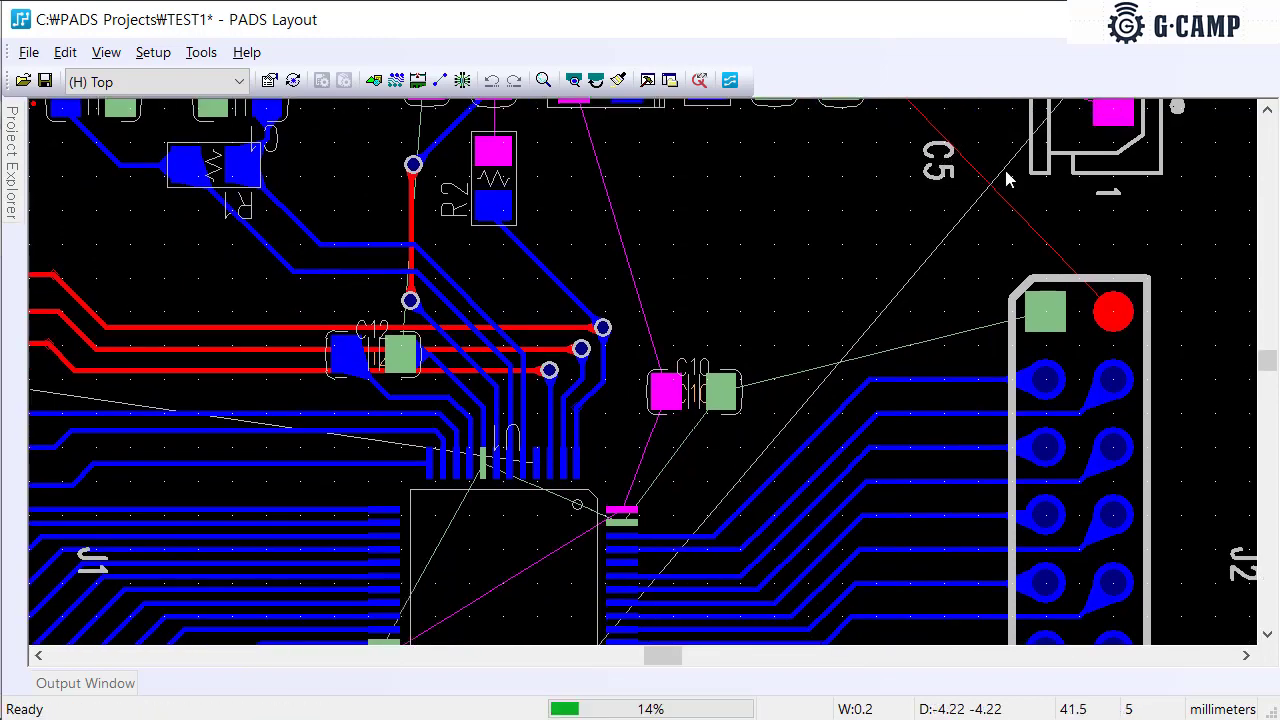
scroll(1012, 190, up, 6)
scroll(1010, 190, up, 2)
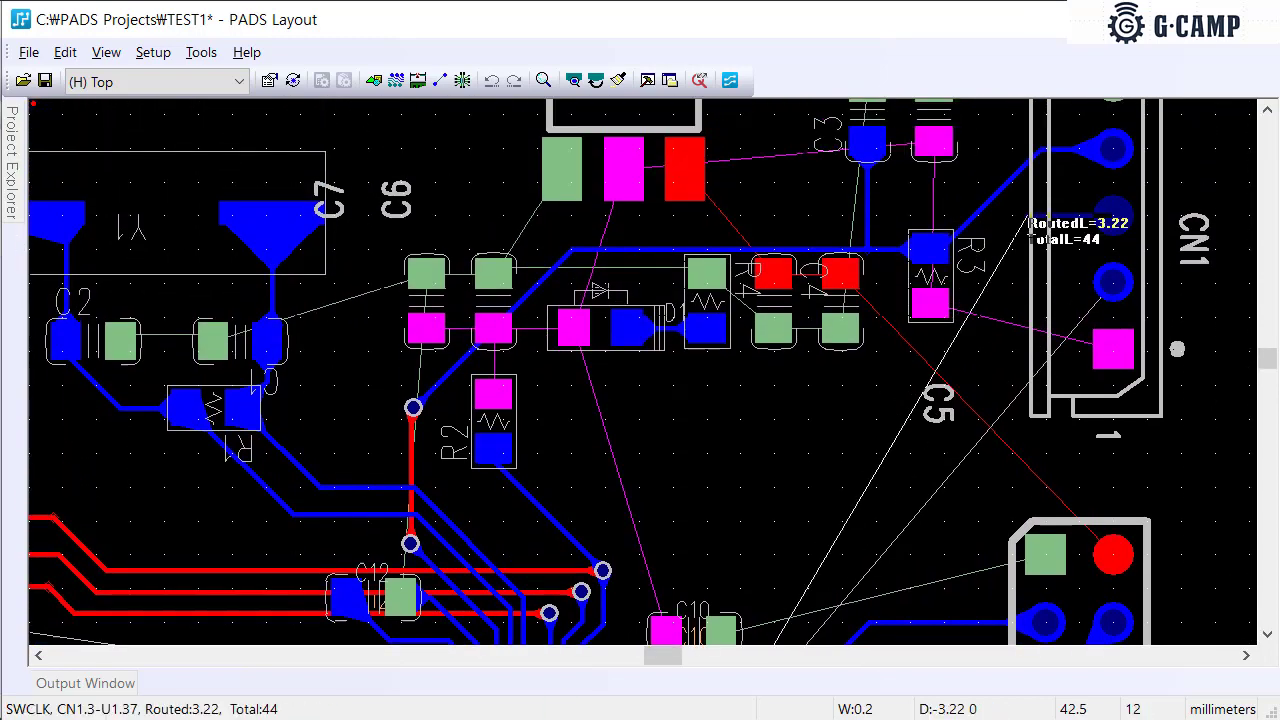
Route the +3.3V connection from CN1 pin 1 to R3 pin 2 on the Top layer with a 0.8 mm trace
click(1112, 350)
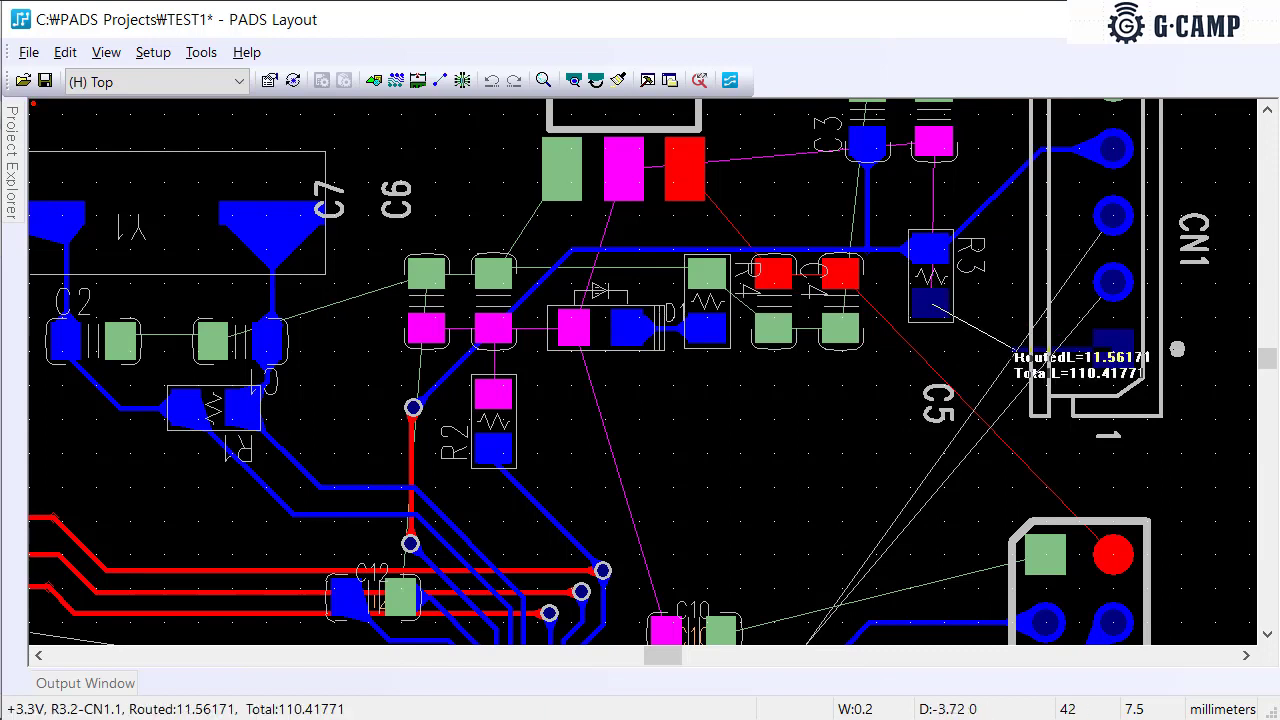
text(w0.)
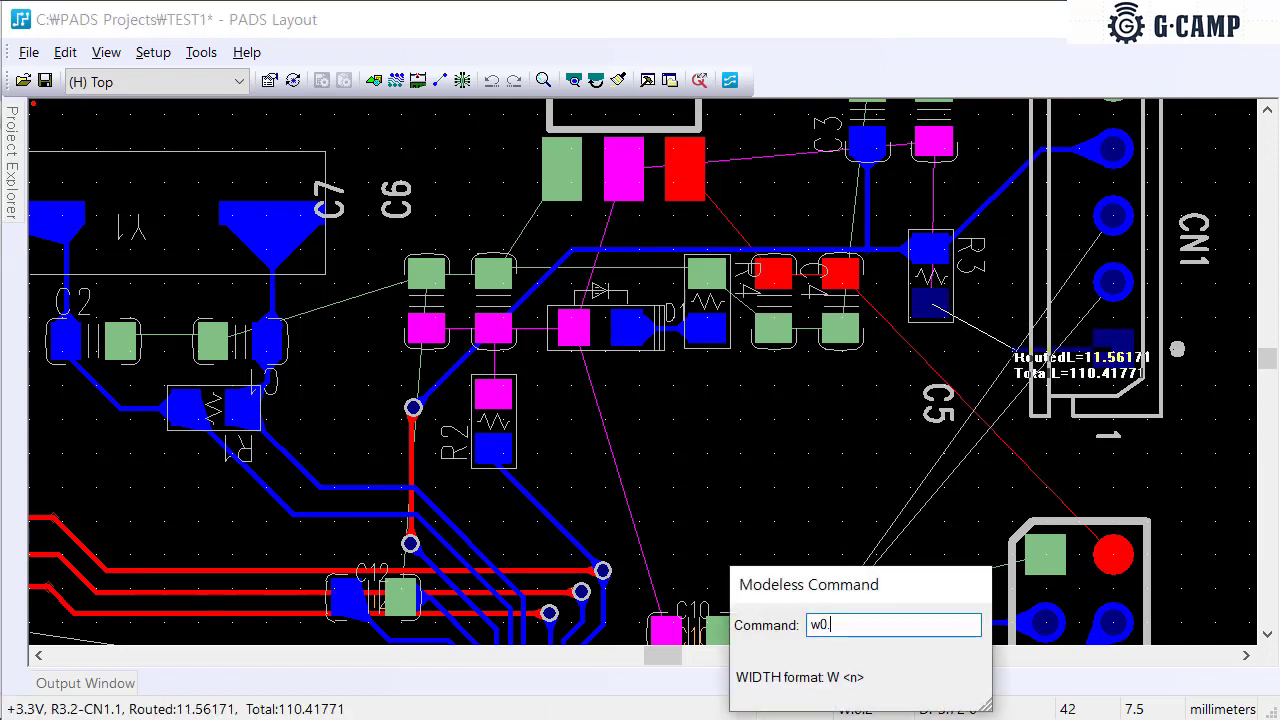
text(8)
key(Return)
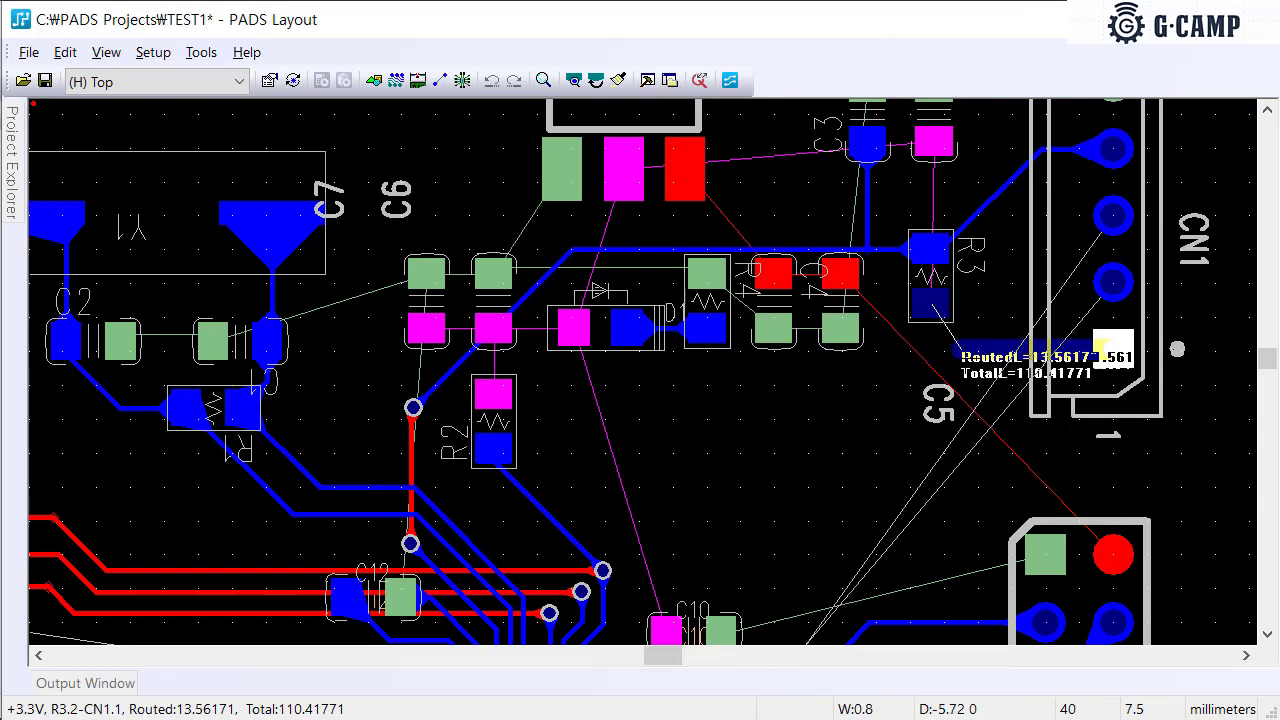
click(930, 305)
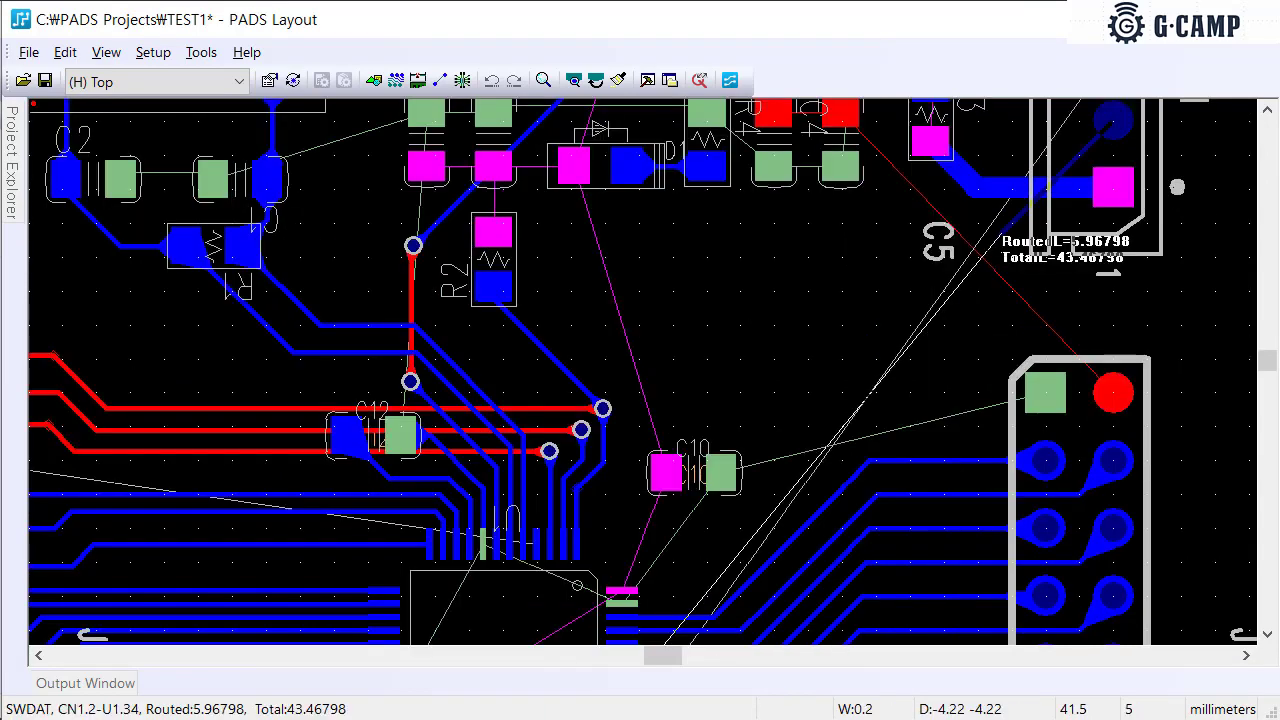
scroll(643, 371, down, 1)
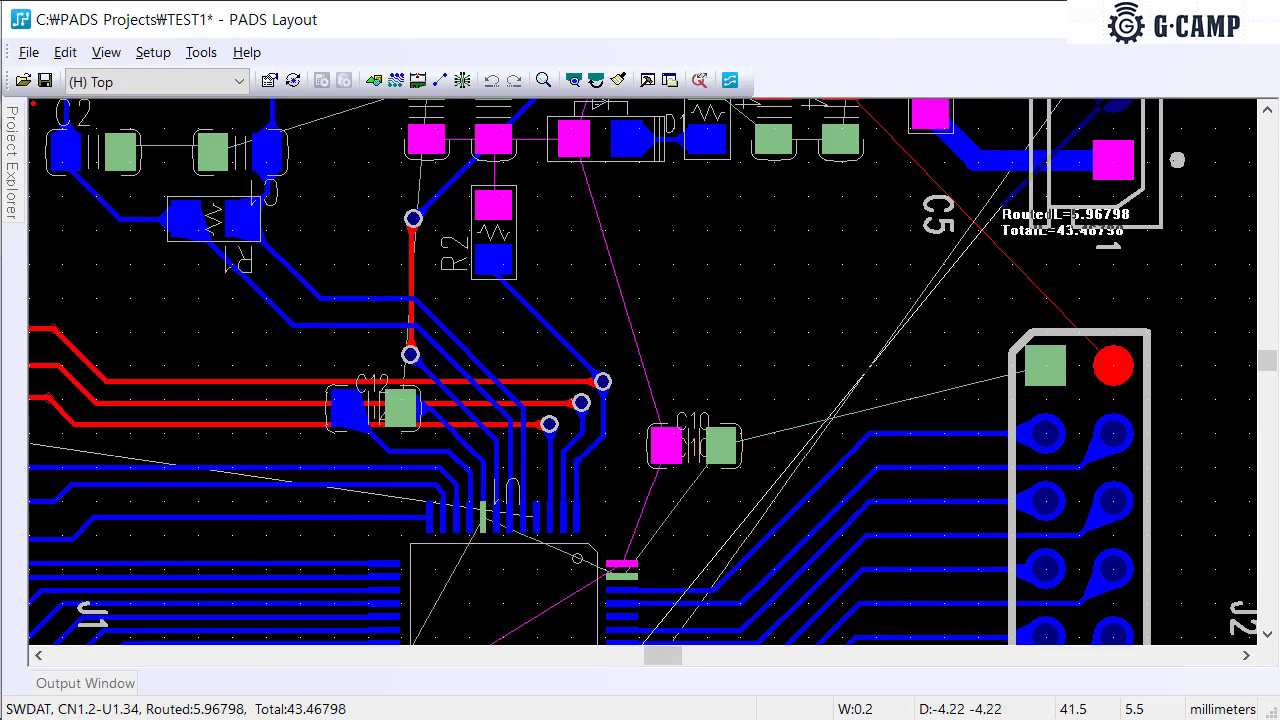
text(l2)
key(Return)
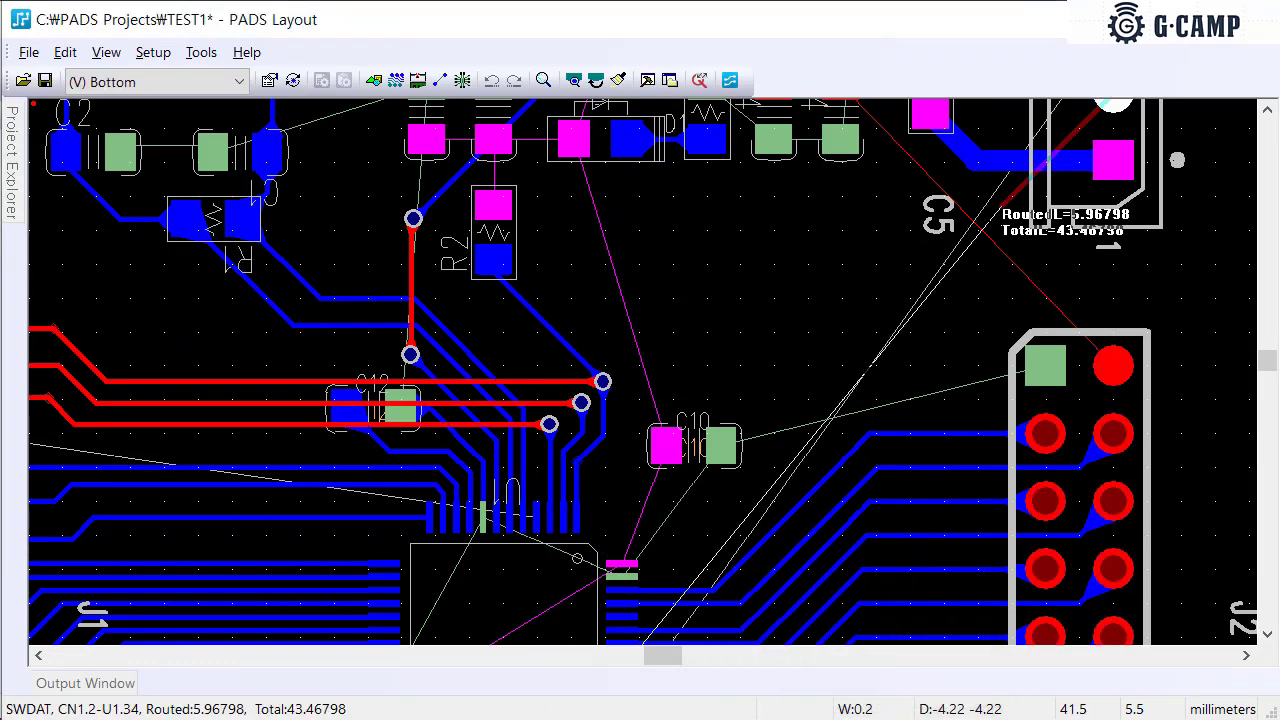
scroll(1110, 105, up, 4)
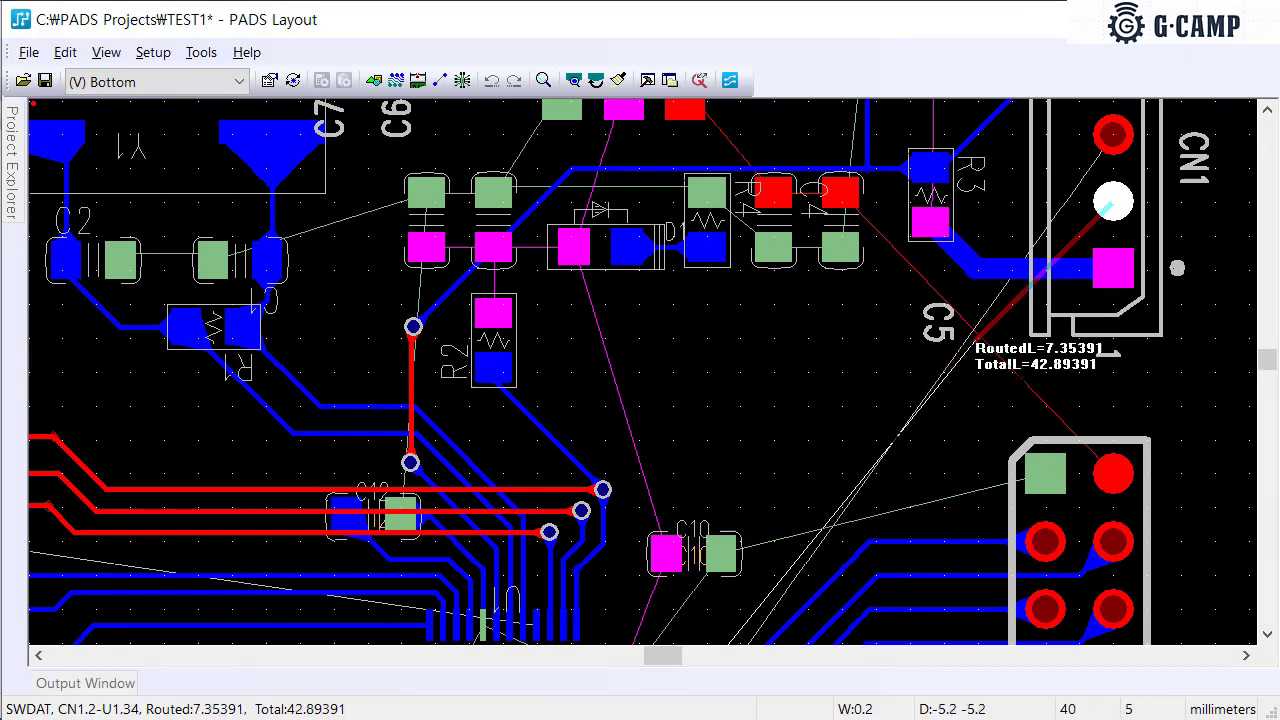
scroll(1113, 203, down, 3)
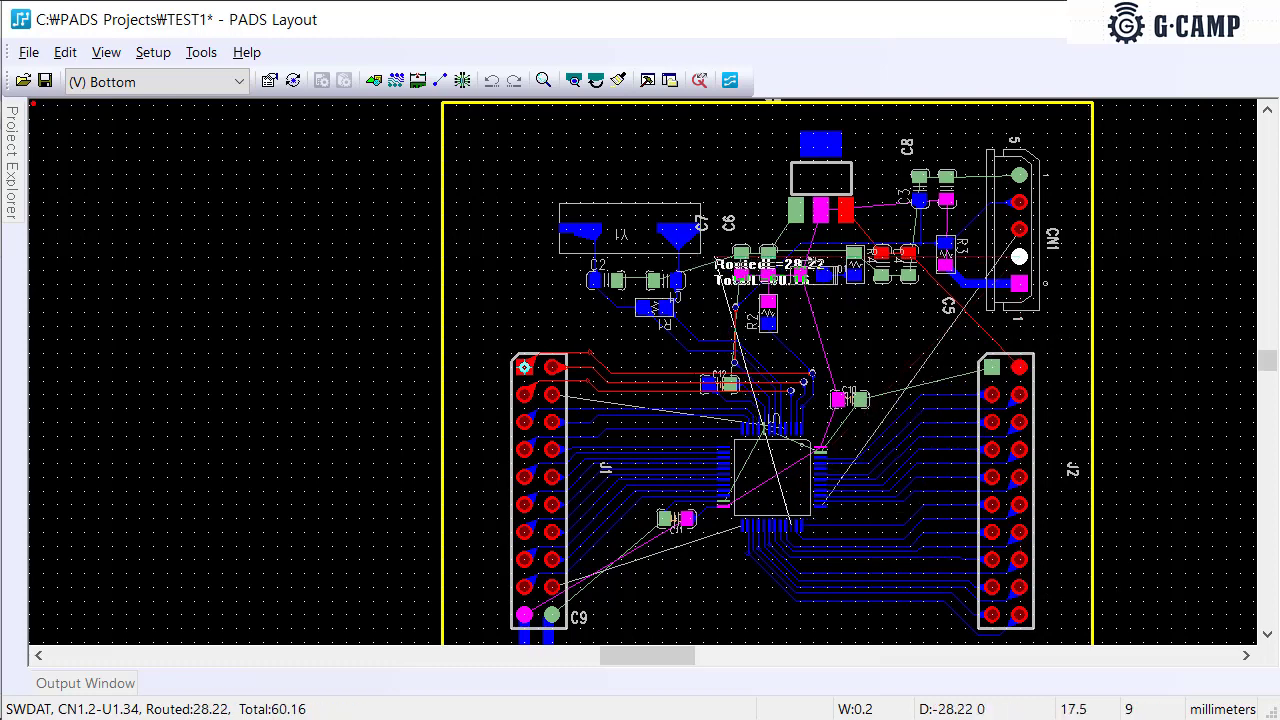
scroll(898, 454, down, 1)
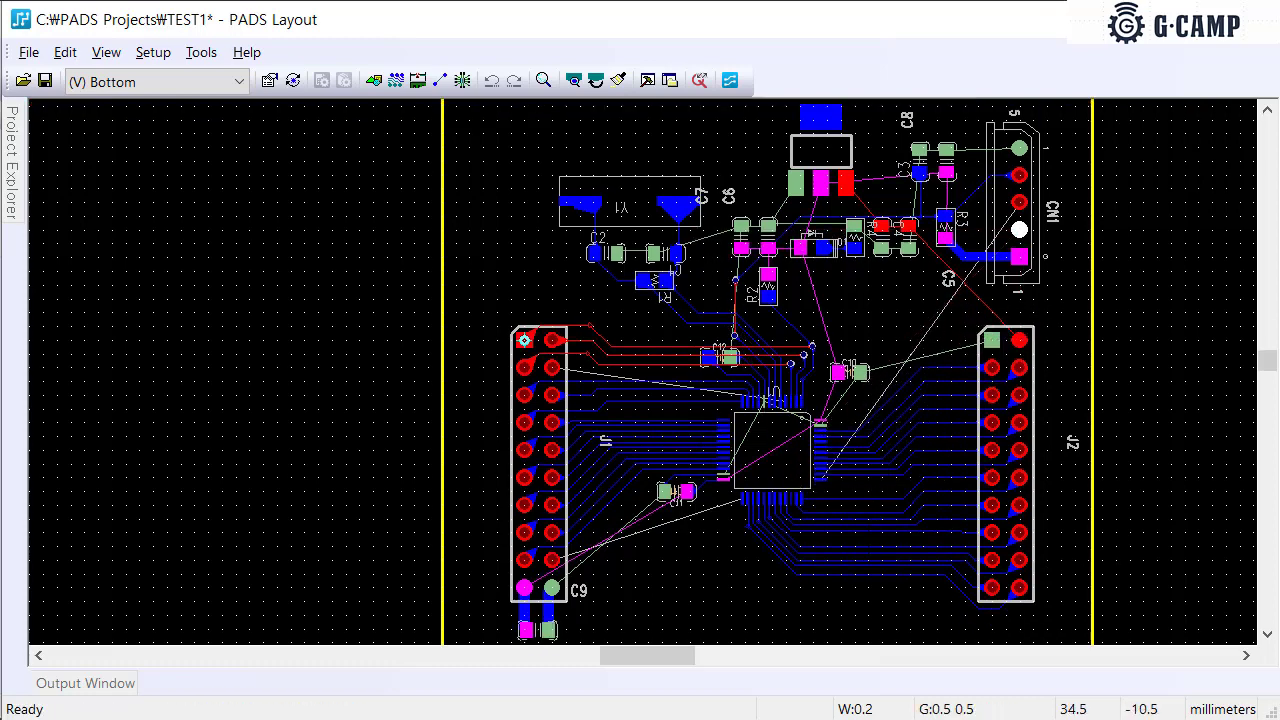
ctrl+scroll(850, 518, down, 1)
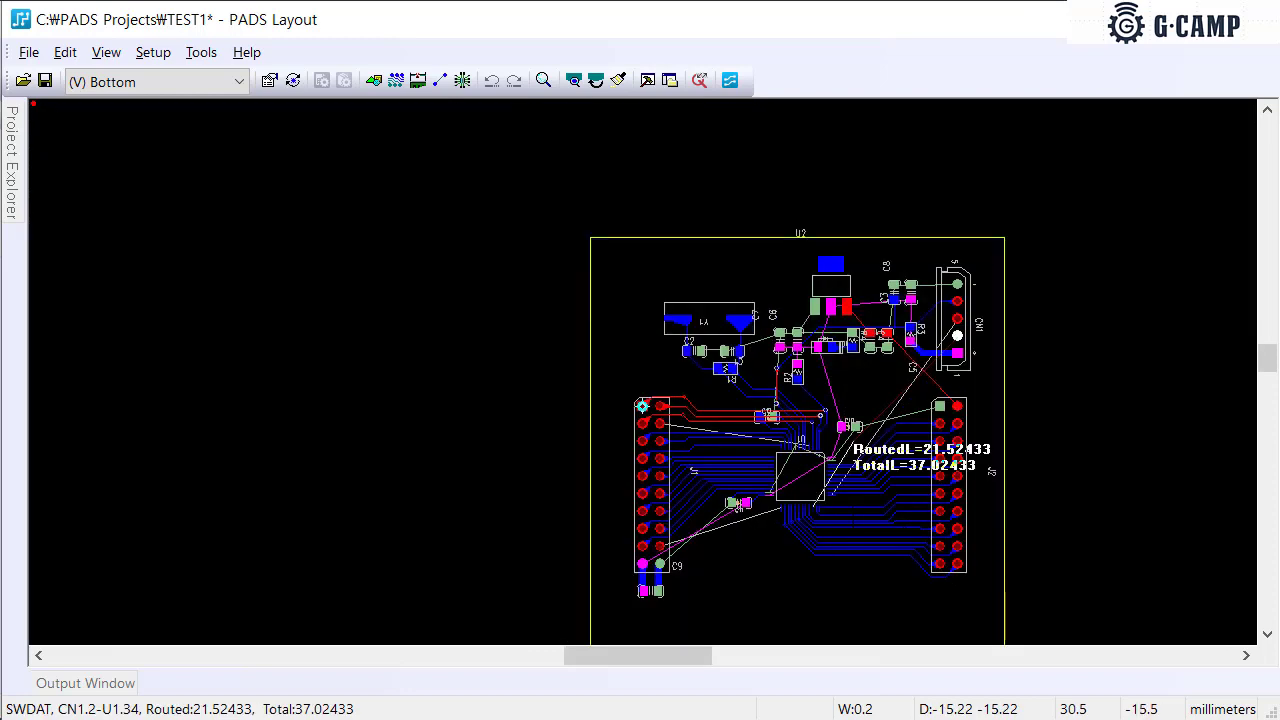
ctrl+scroll(854, 504, up, 2)
ctrl+scroll(858, 507, up, 1)
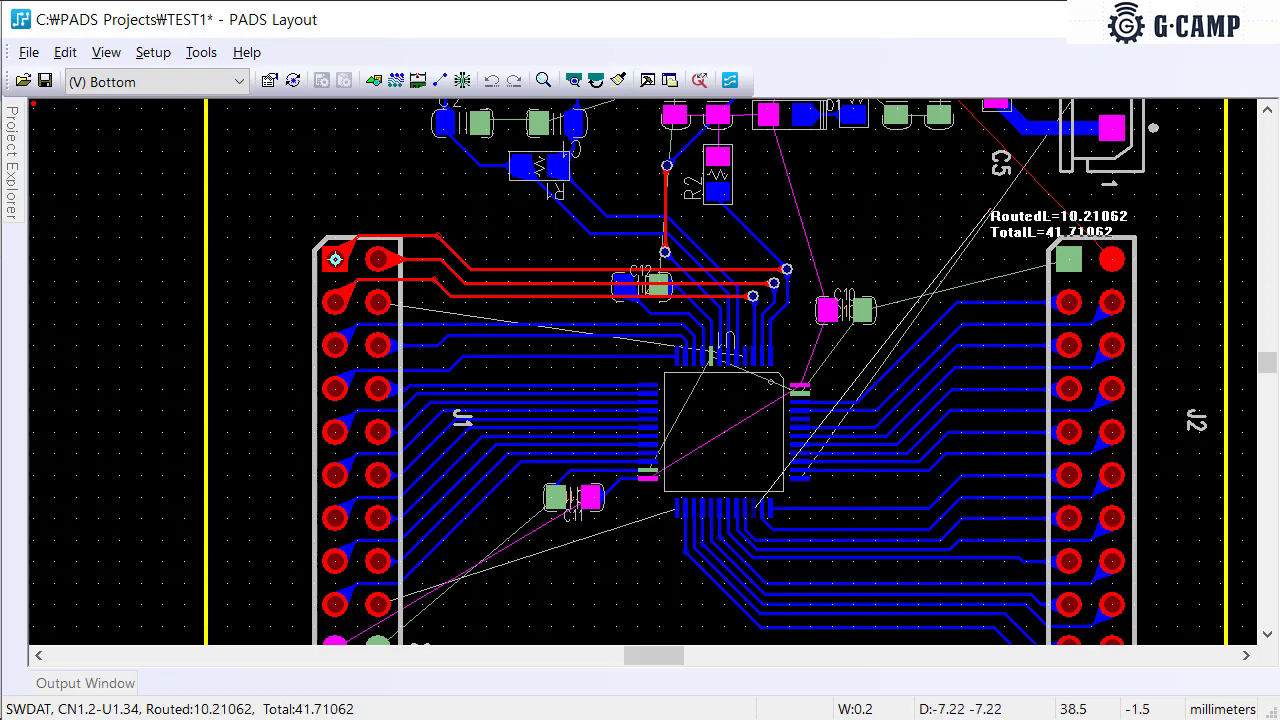
scroll(1000, 230, up, 3)
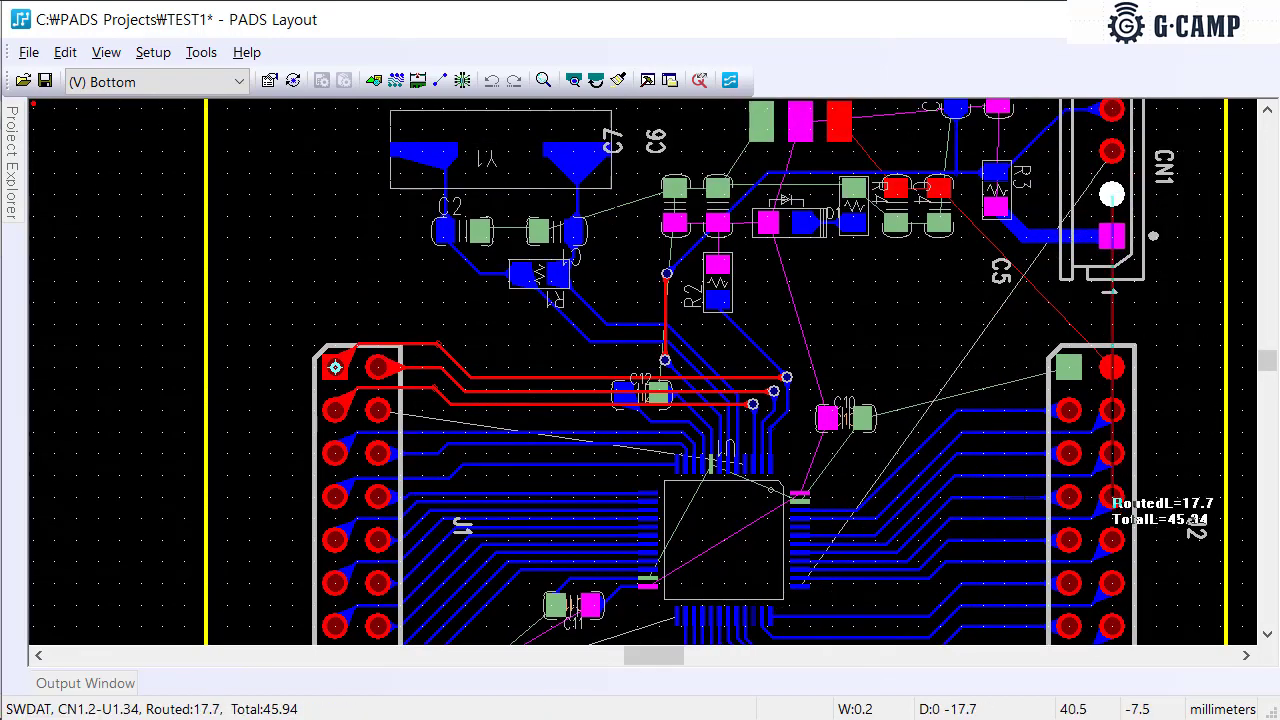
scroll(1110, 240, down, 2)
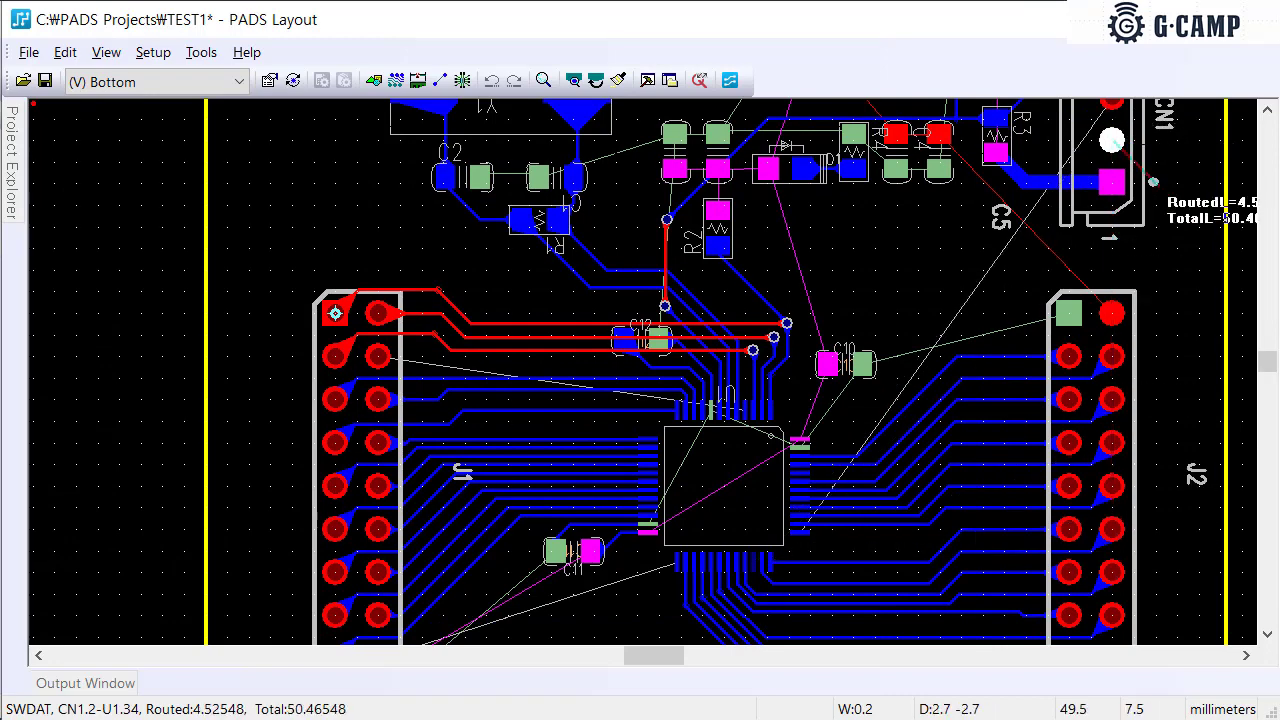
scroll(1112, 512, down, 1)
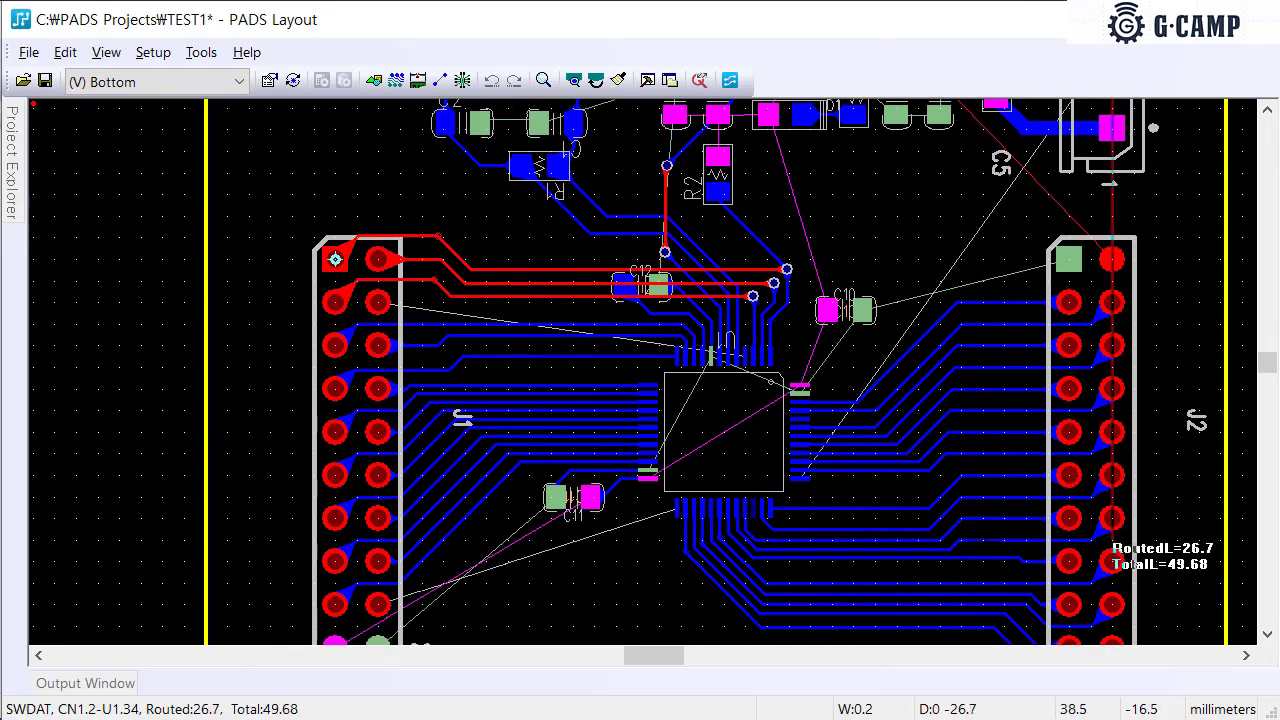
key(Escape)
Route SWDAT from U1 pin 34 on Top to a via near (40, -12.5), continuing on Bottom around J2's outer side to CN1 pin 2
scroll(816, 537, down, 1)
ctrl+scroll(824, 485, up, 1)
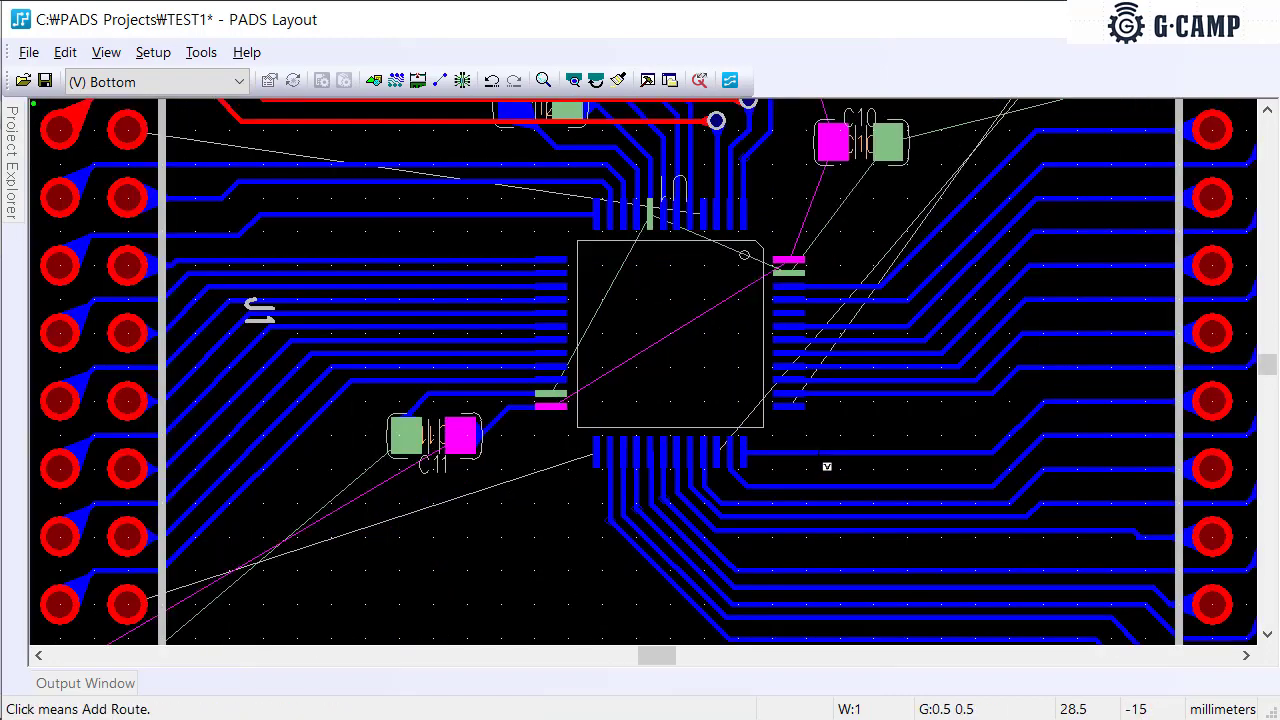
scroll(820, 489, up, 1)
ctrl+scroll(812, 505, down, 1)
ctrl+scroll(805, 512, up, 3)
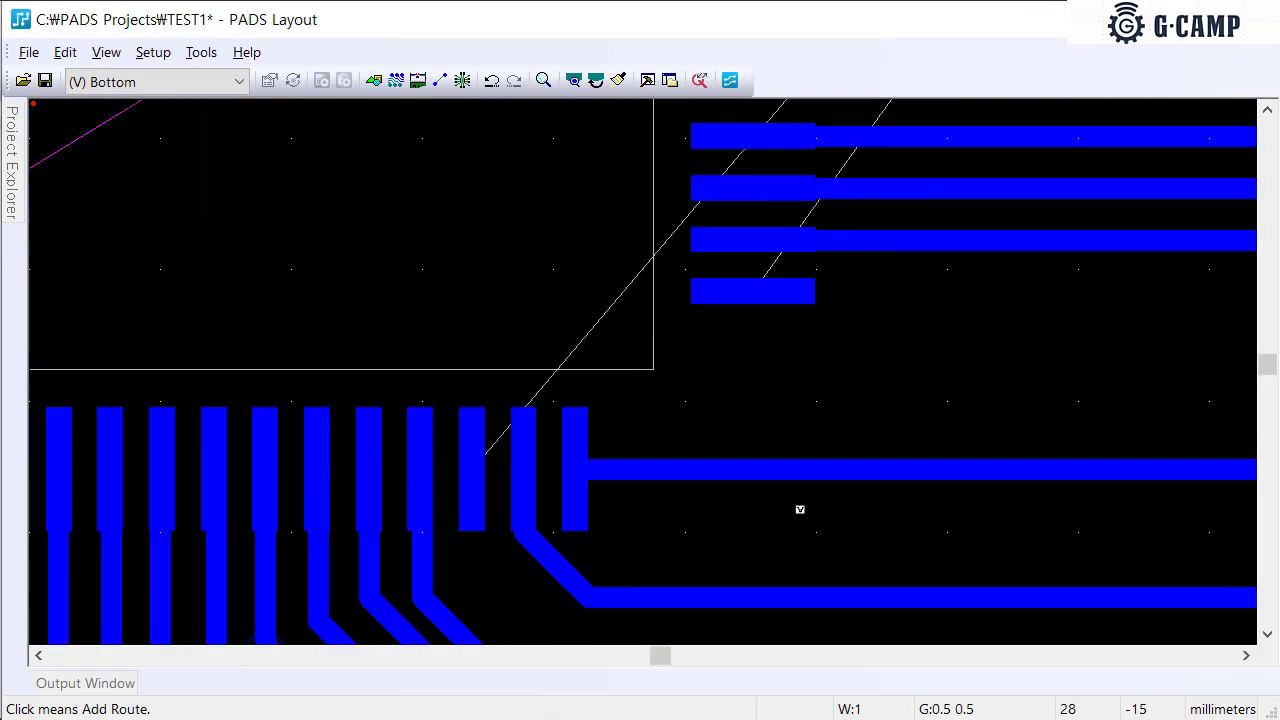
click(478, 455)
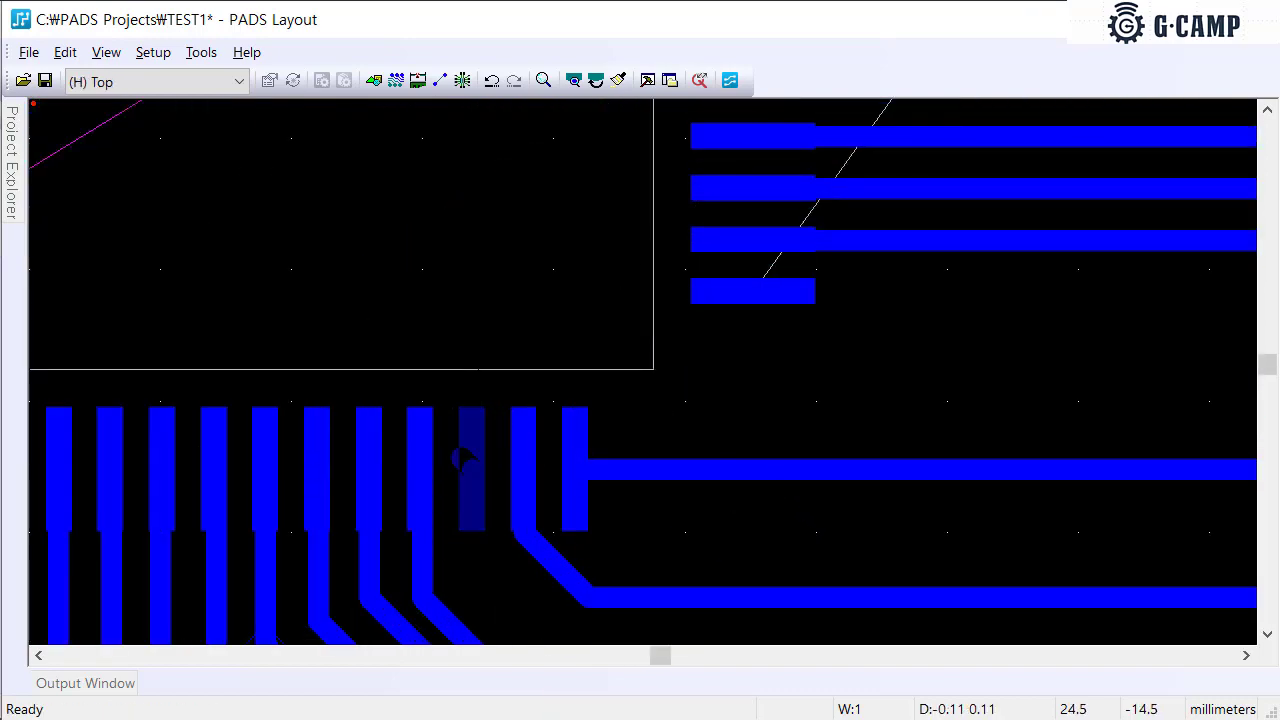
ctrl+scroll(474, 400, down, 3)
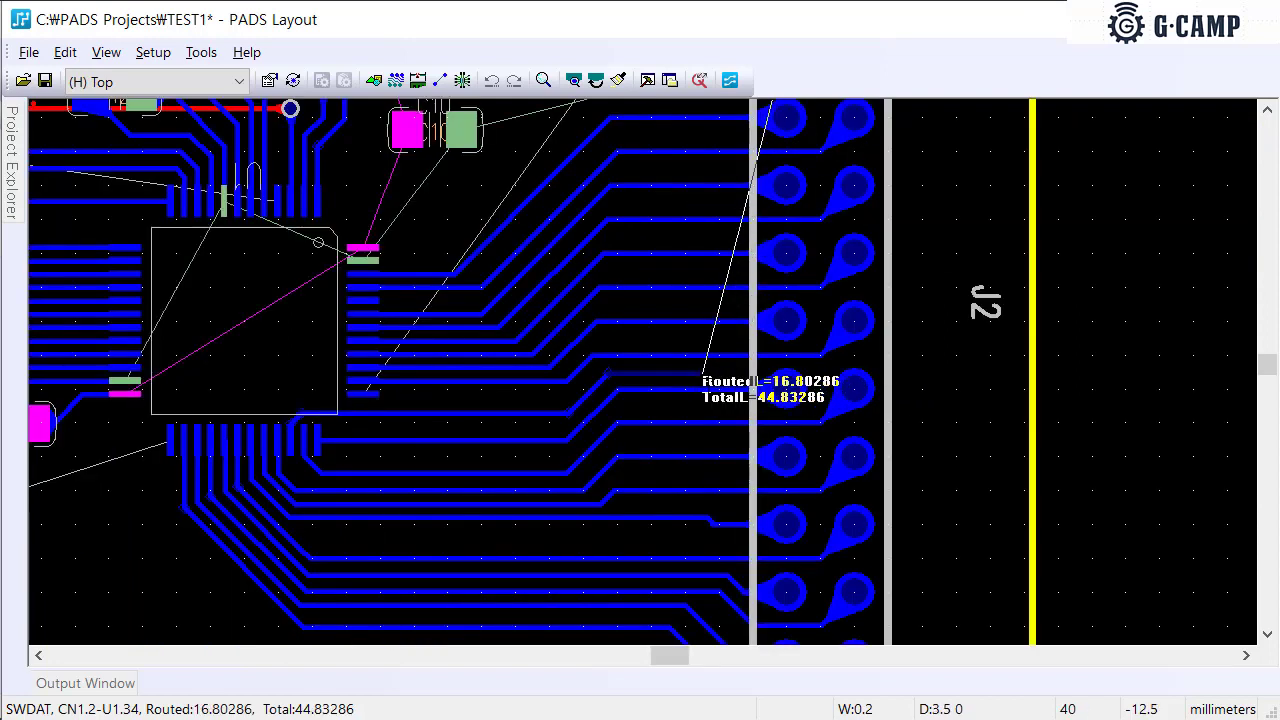
key(F4)
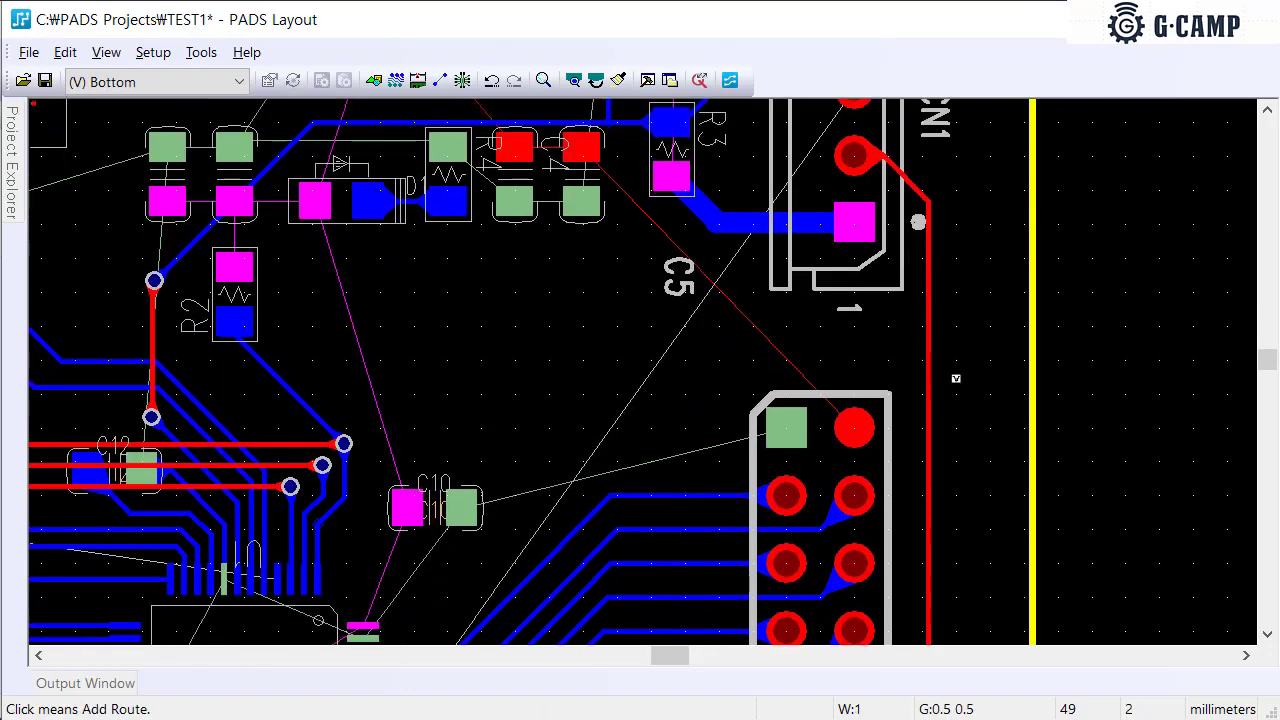
scroll(955, 378, down, 4)
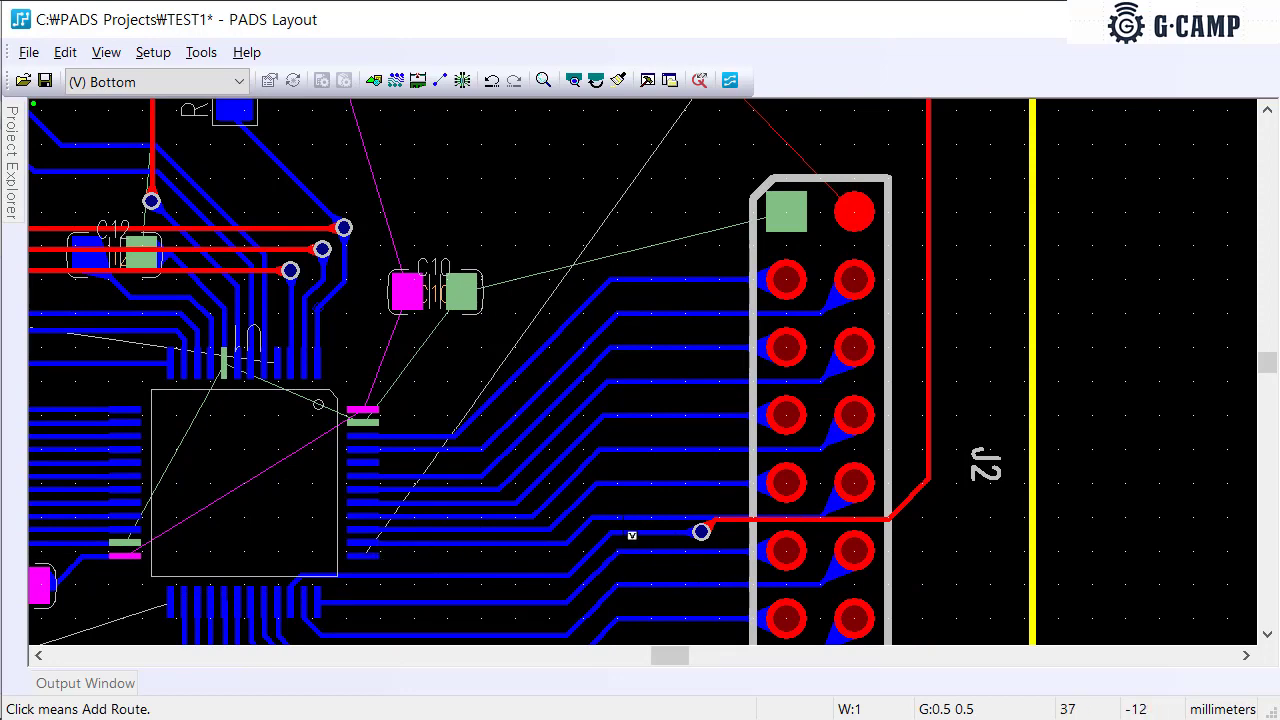
scroll(914, 380, up, 5)
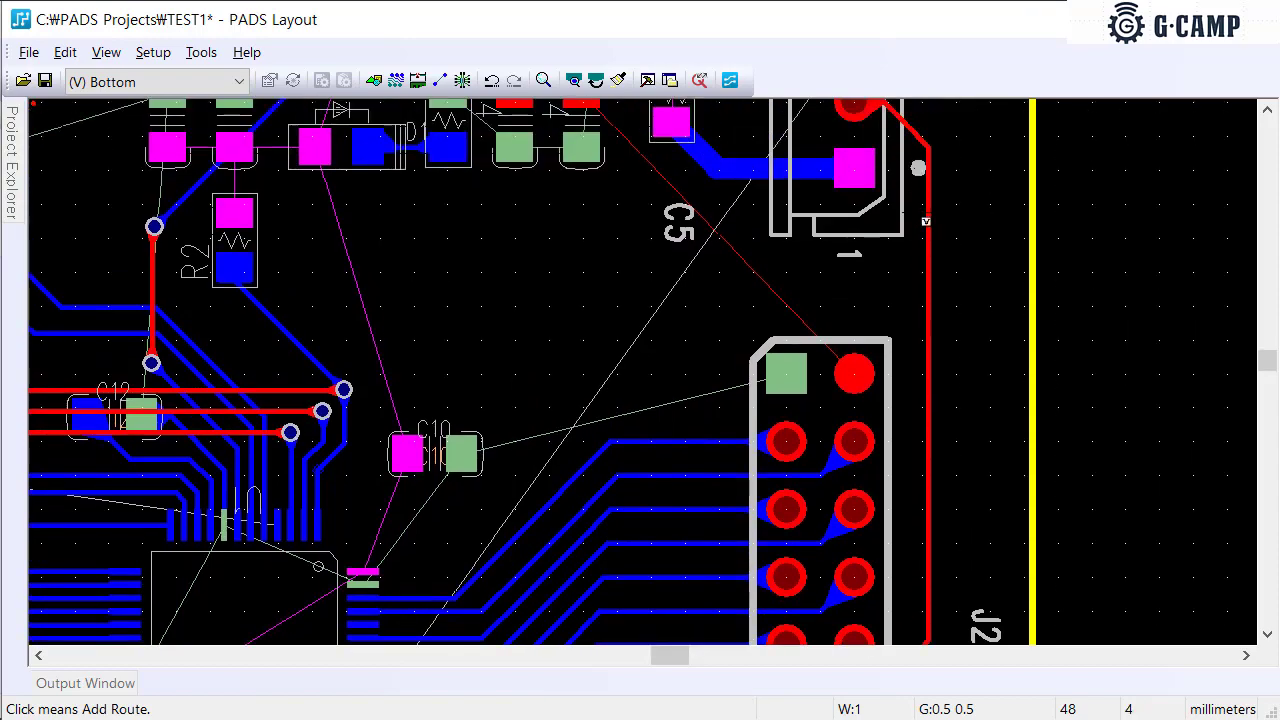
scroll(911, 226, down, 5)
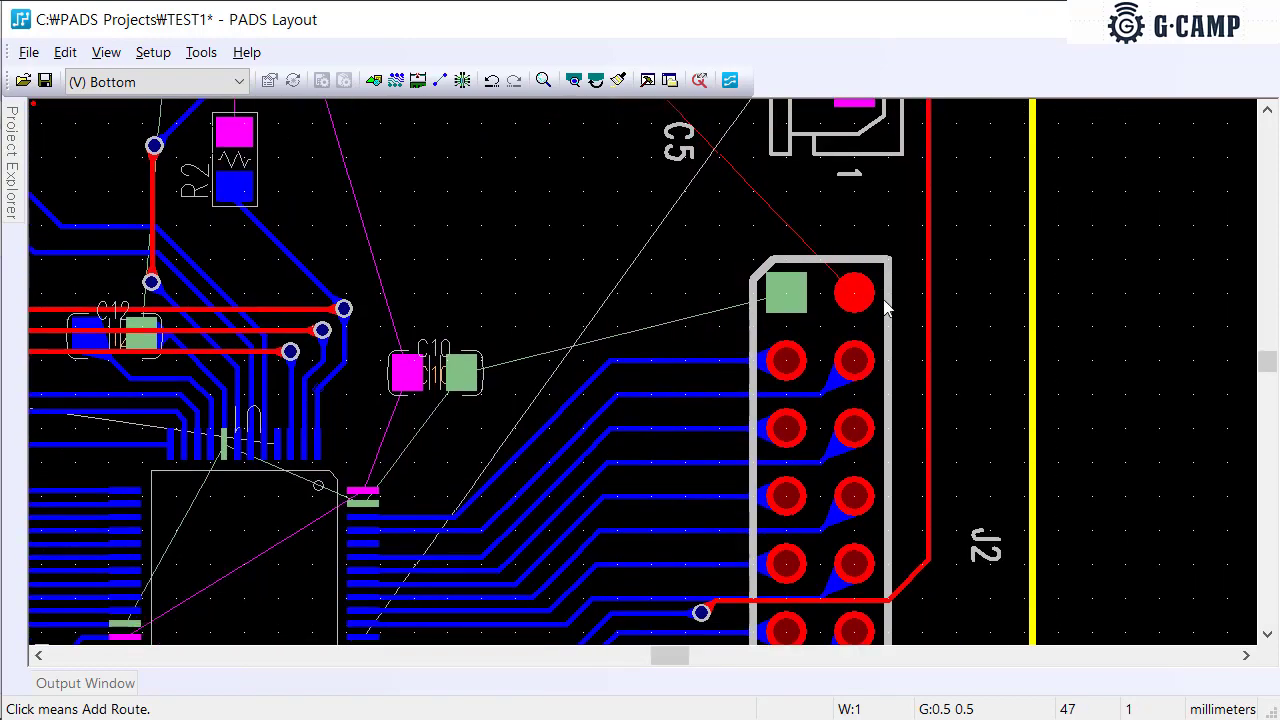
scroll(893, 296, down, 2)
scroll(765, 460, down, 1)
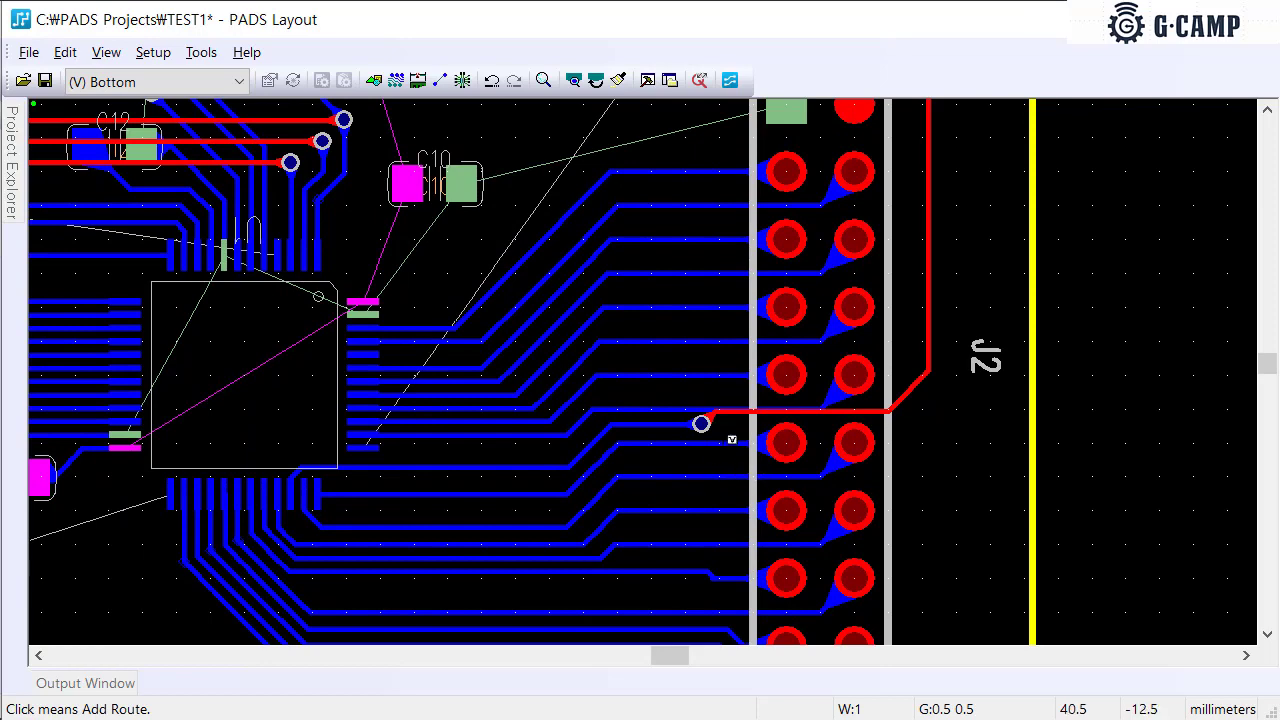
ctrl+scroll(757, 425, up, 4)
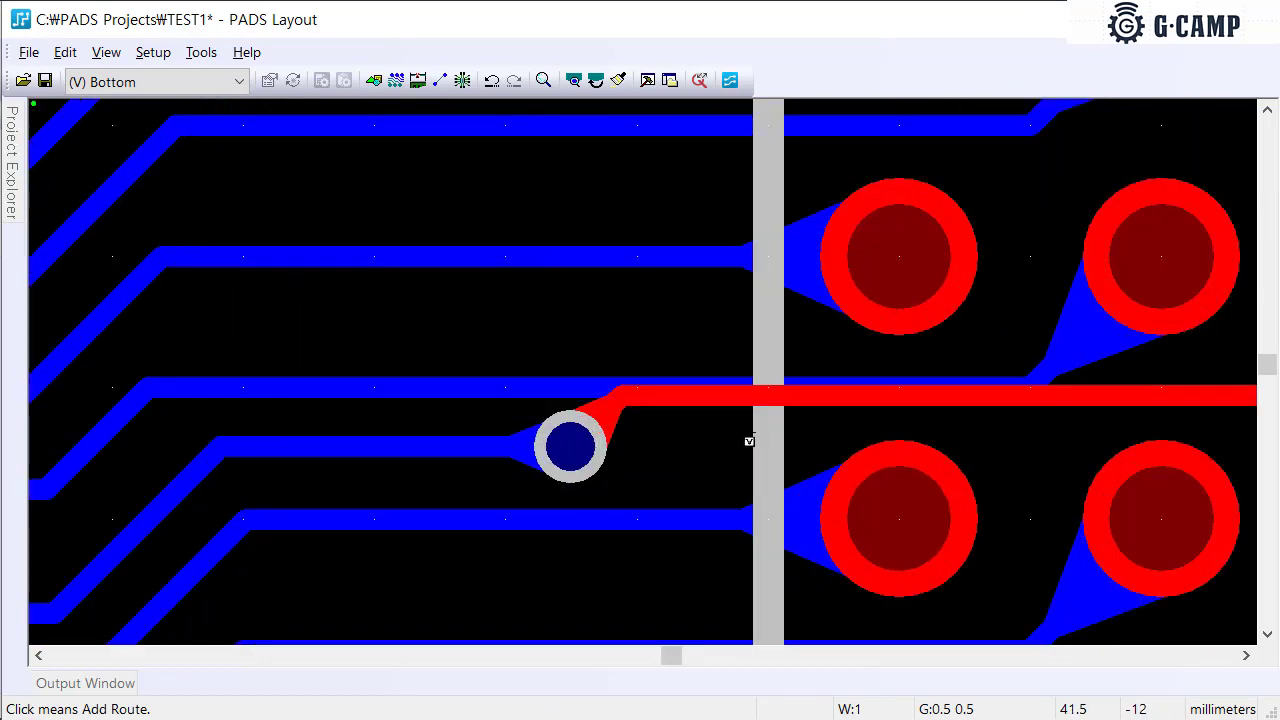
right_click(740, 428)
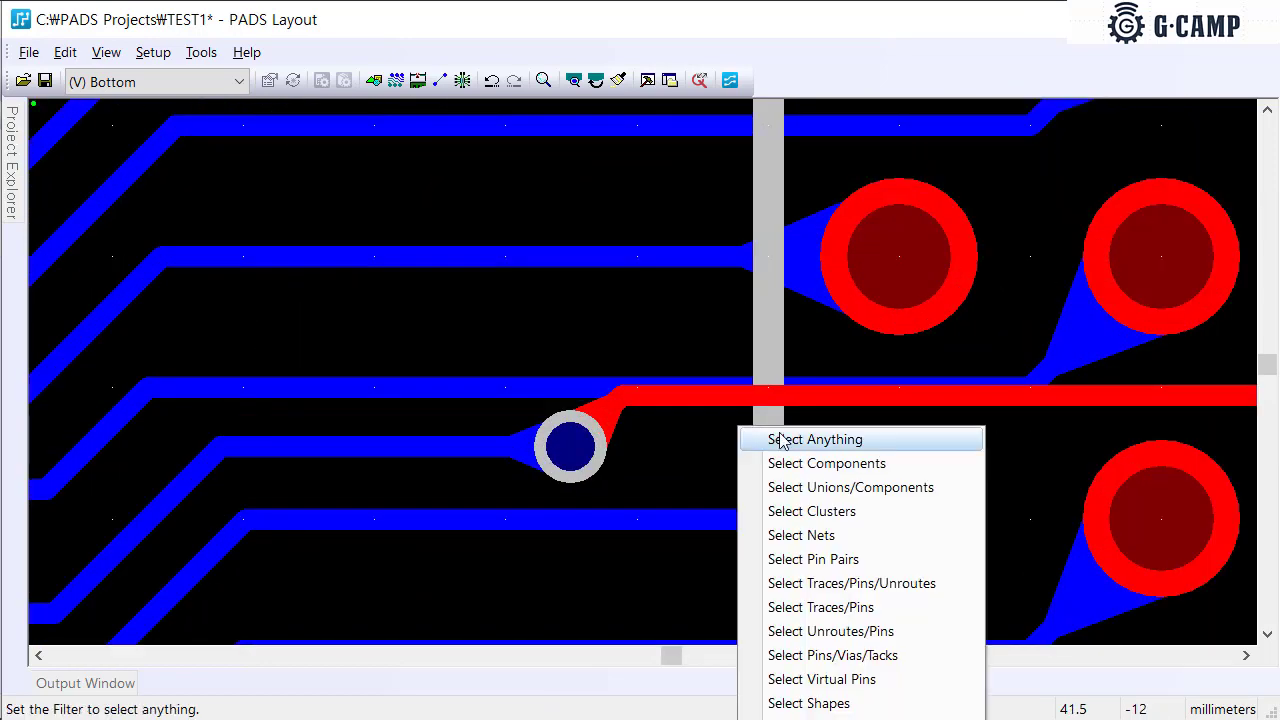
key(Escape)
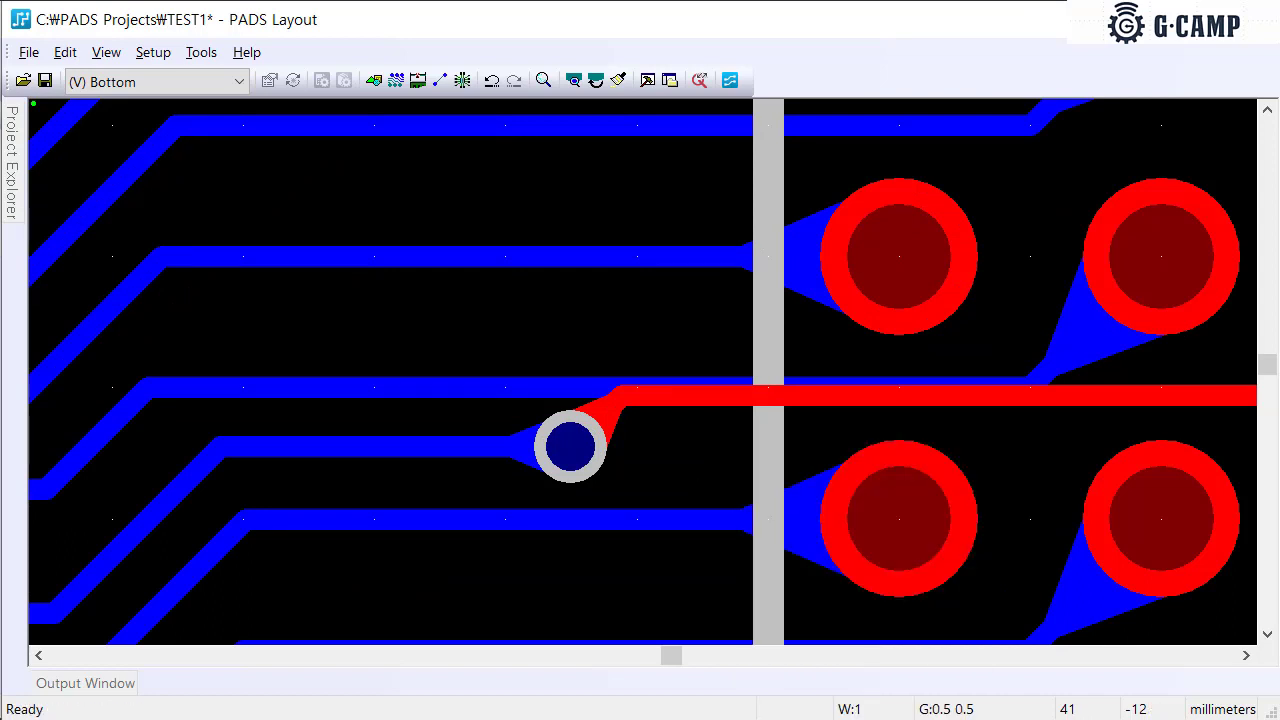
text(gd)
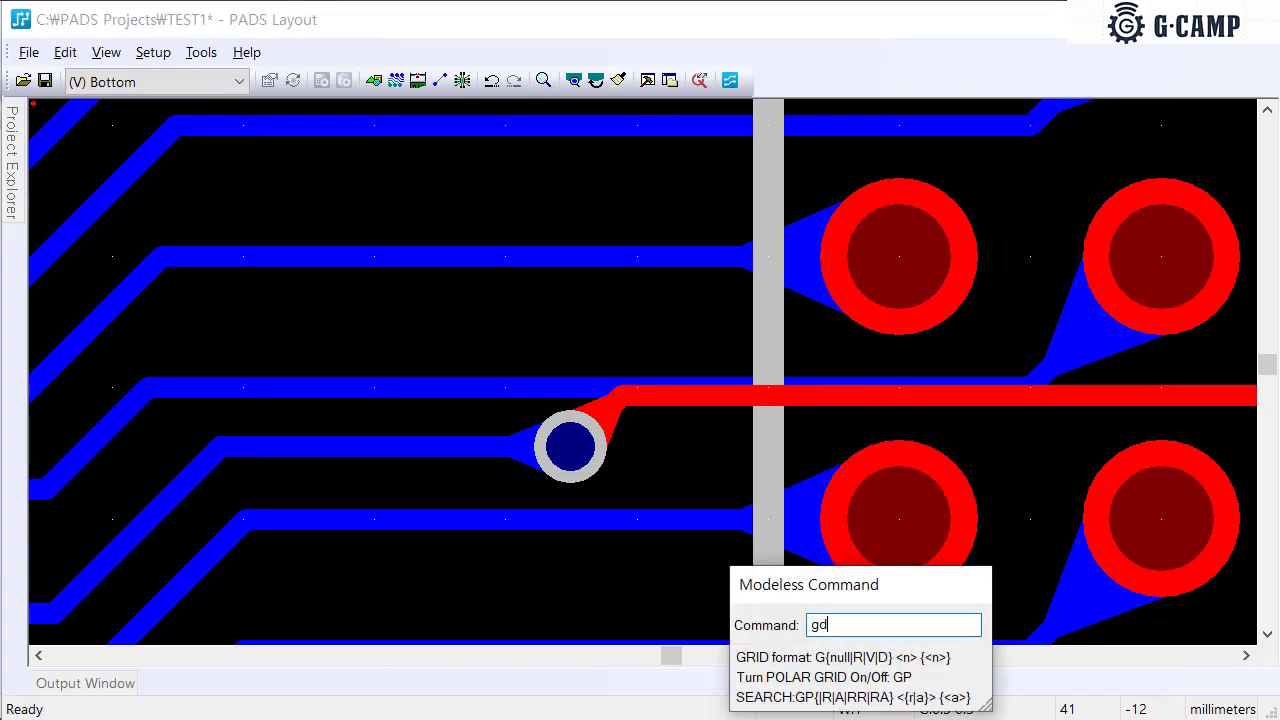
key(BackSpace)
key(BackSpace)
key(Escape)
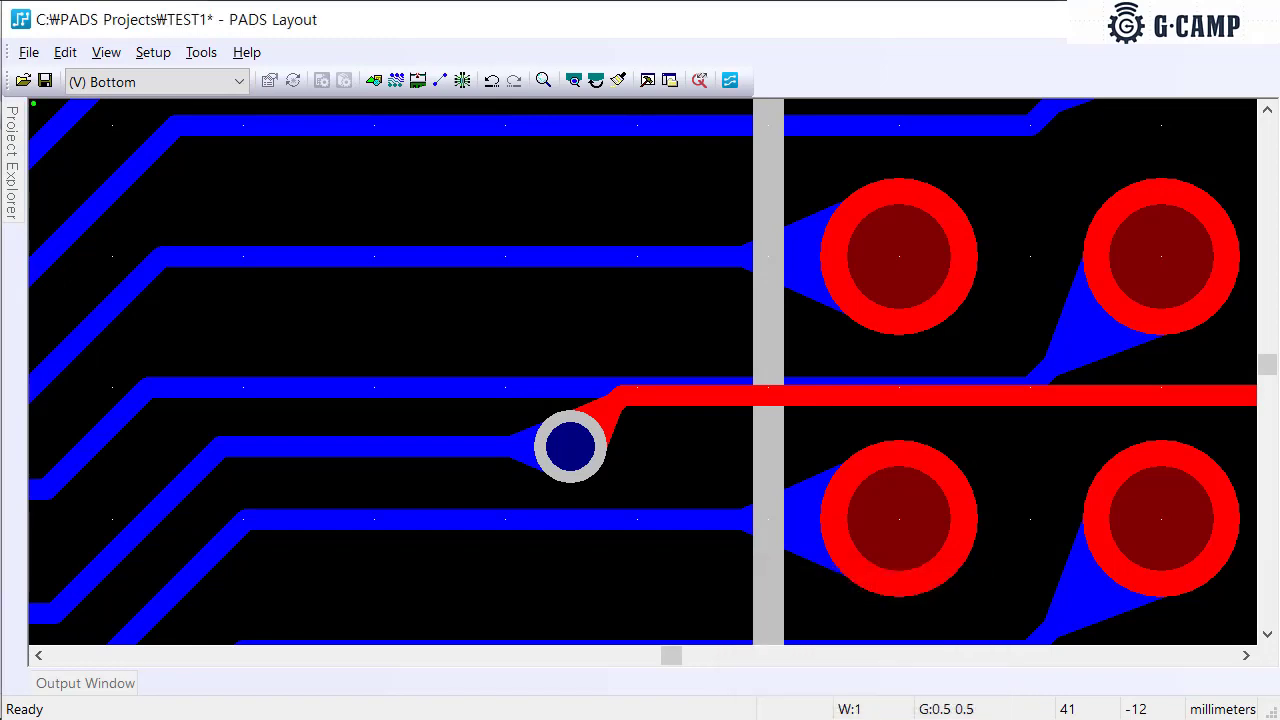
Change the design units to mils and set all grids to 12.5
key(ctrl+Return)
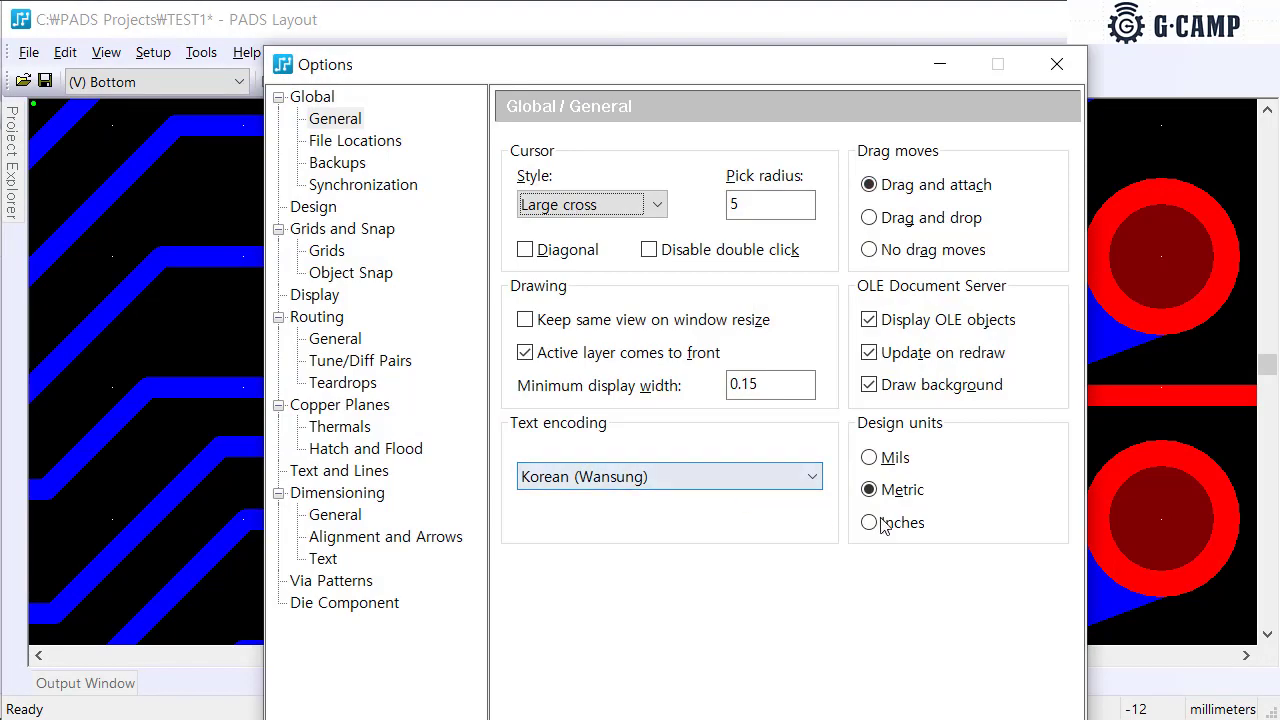
click(870, 458)
key(Return)
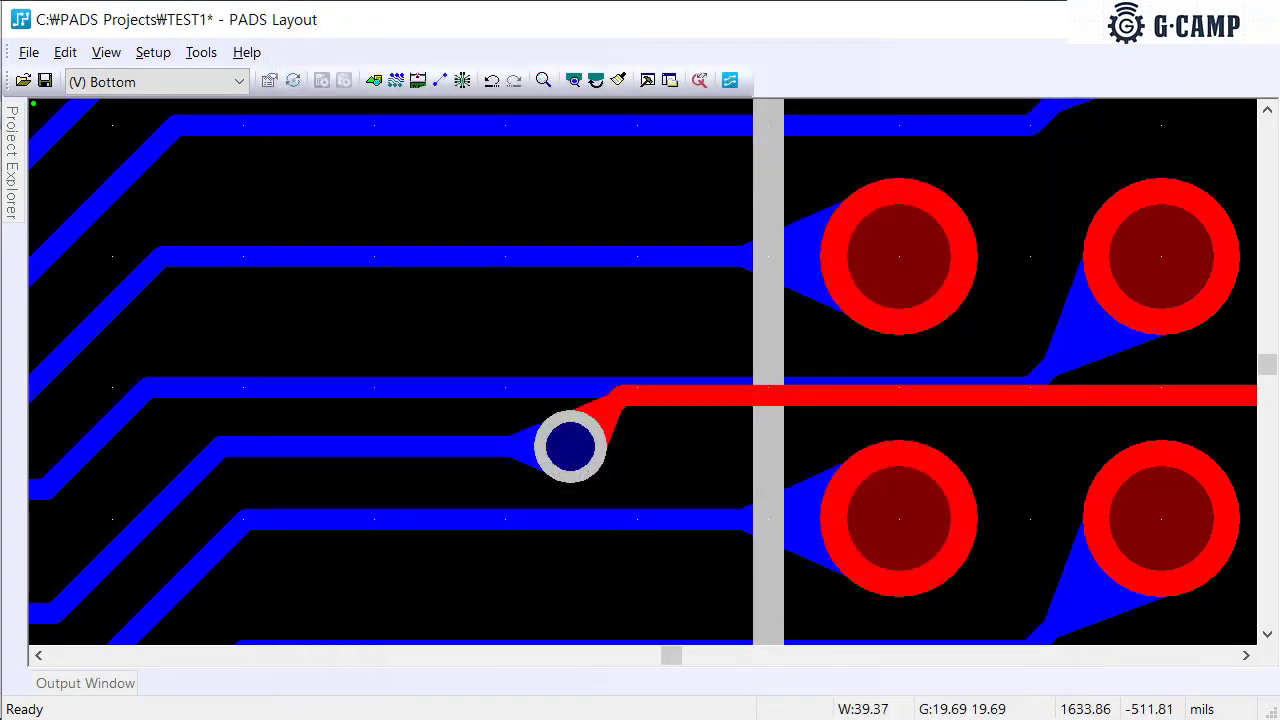
text(g12)
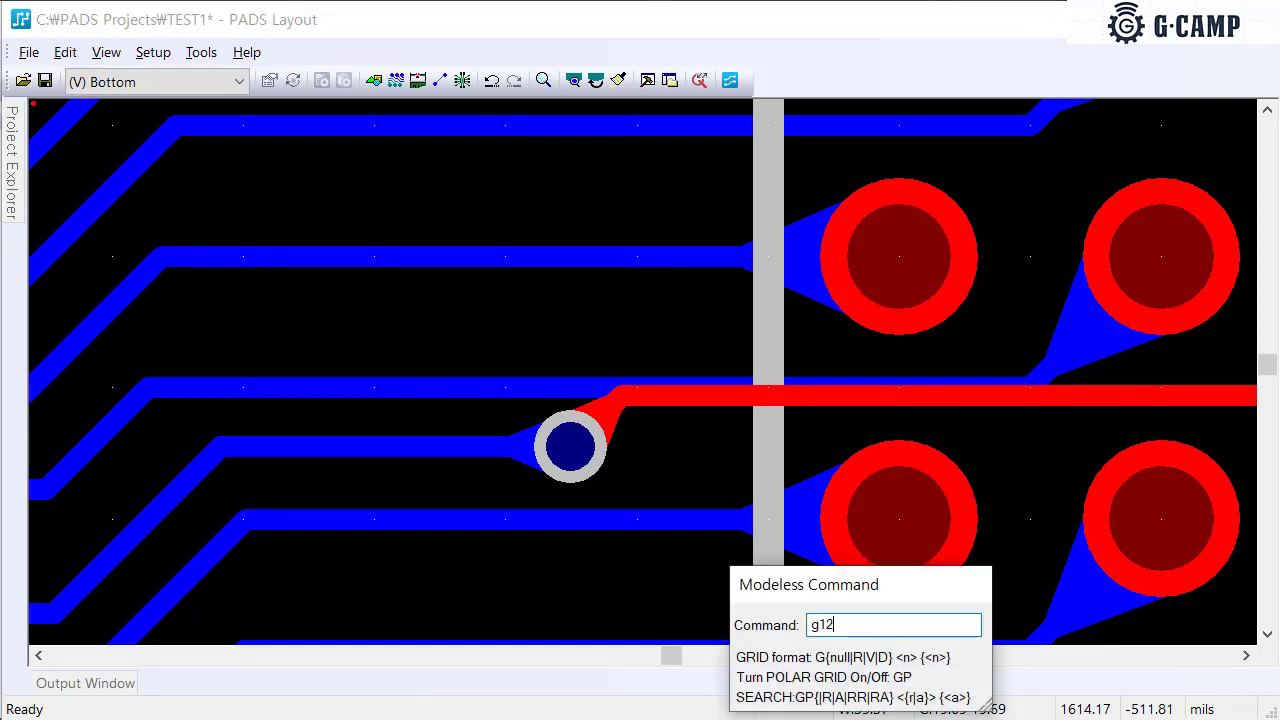
text(.5)
key(Return)
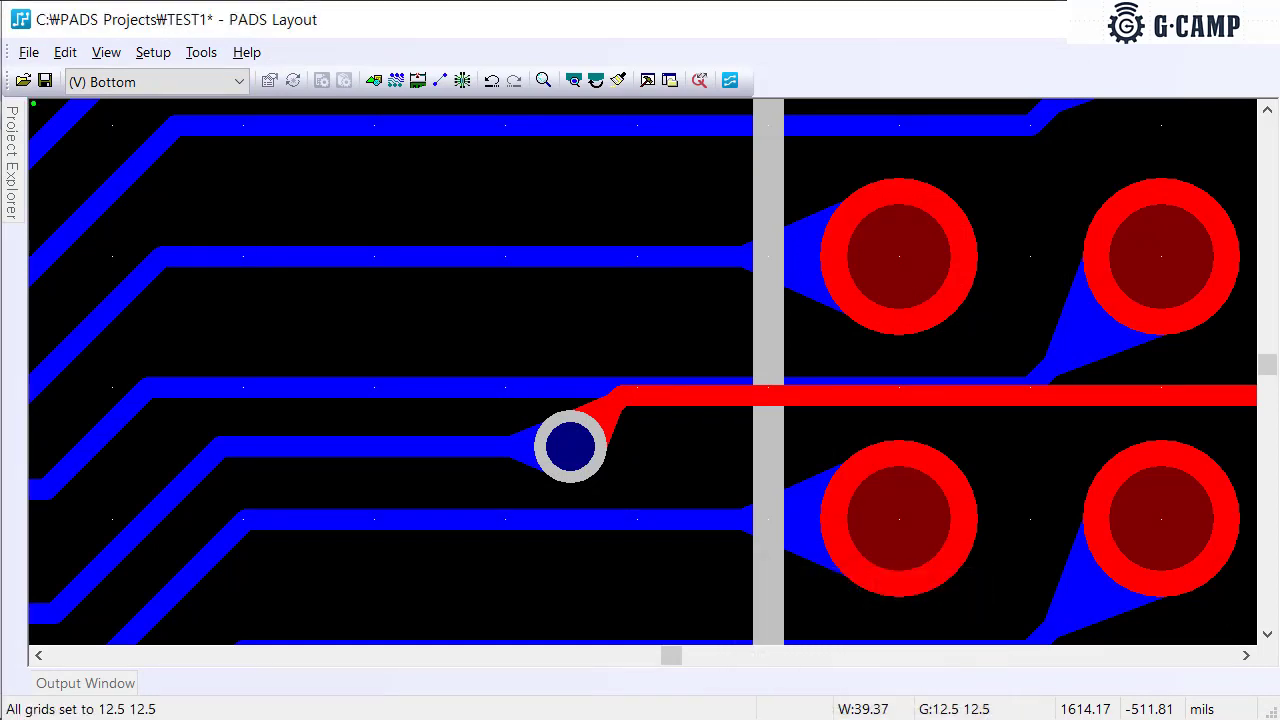
With the selection filter set to anything, shift SWDAT's horizontal Bottom-layer segment up between J2's pin rows and nudge its via onto the grid
right_click(697, 398)
click(745, 411)
click(735, 394)
mouse_move(735, 394)
mouse_down()
mouse_move(752, 356)
mouse_move(748, 383)
mouse_up()
scroll(720, 440, down, 5)
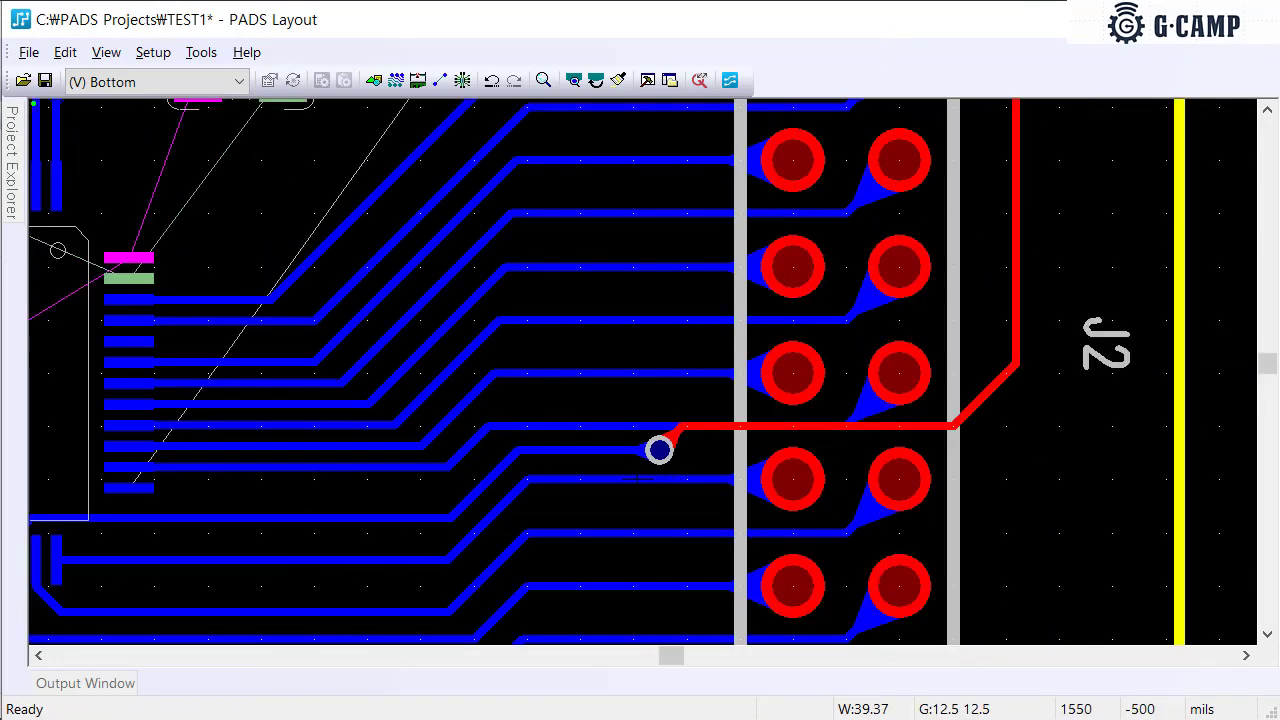
drag(659, 450, 660, 452)
scroll(660, 452, down, 1)
Route SWCLK from U1 pin 37 on Top to a via near (1350, -512.5), continuing on Bottom through J2 and outside SWDAT to CN1 pin 3
key(F2)
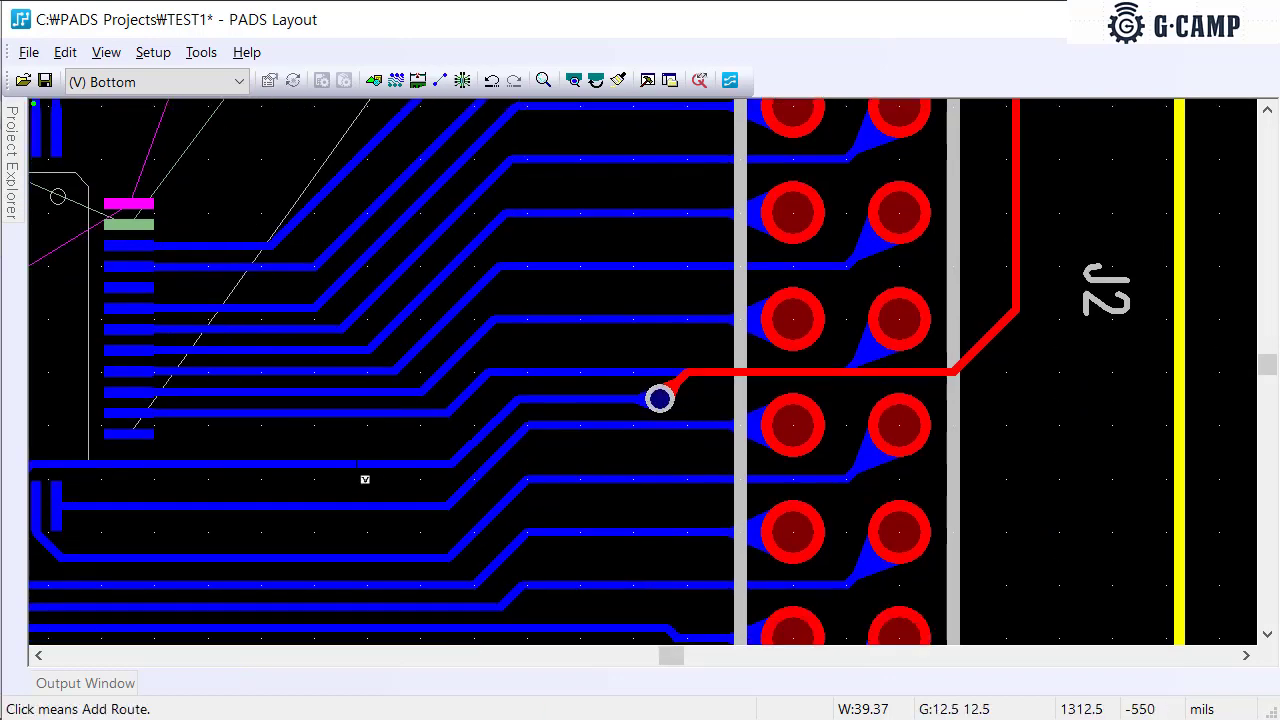
click(157, 437)
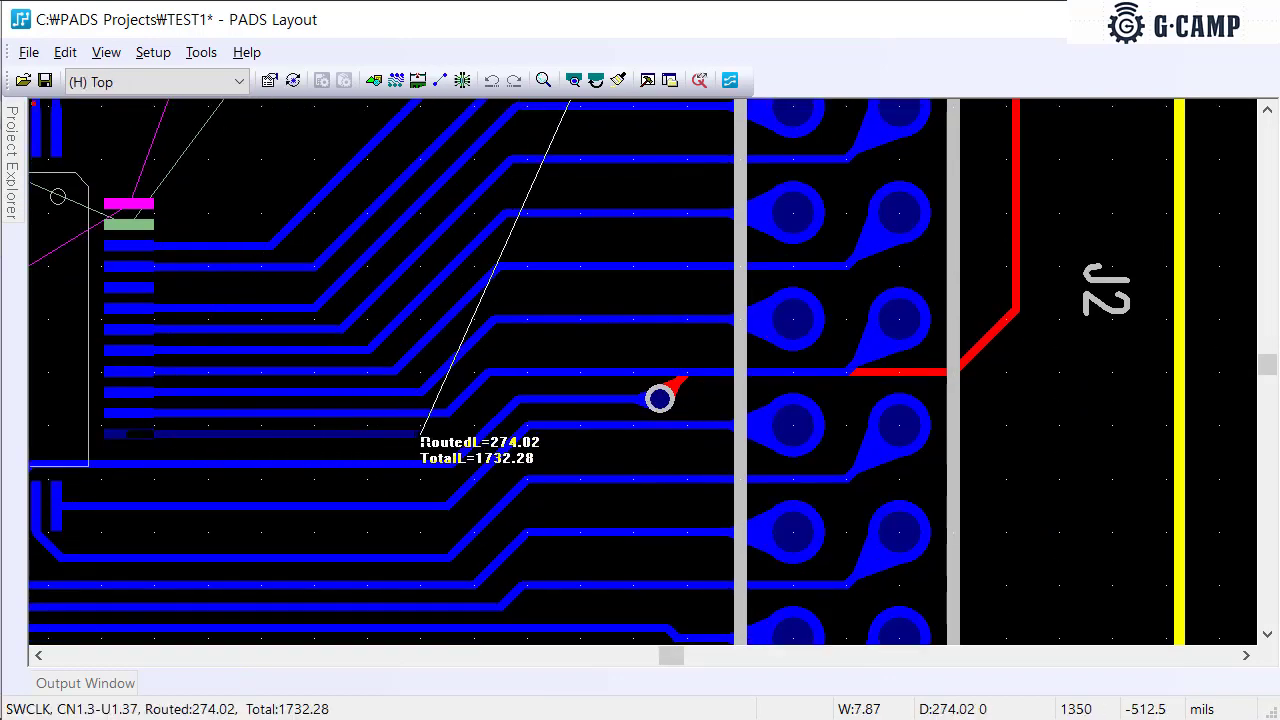
shift+click(420, 437)
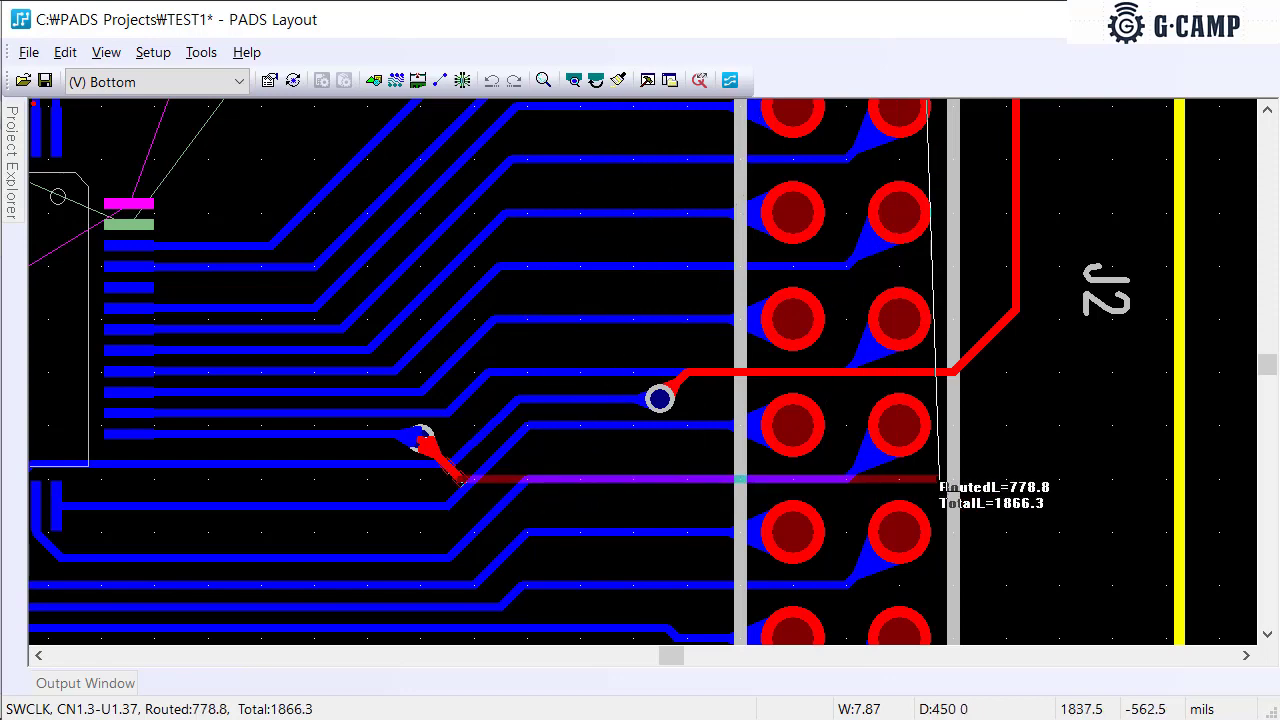
click(1046, 374)
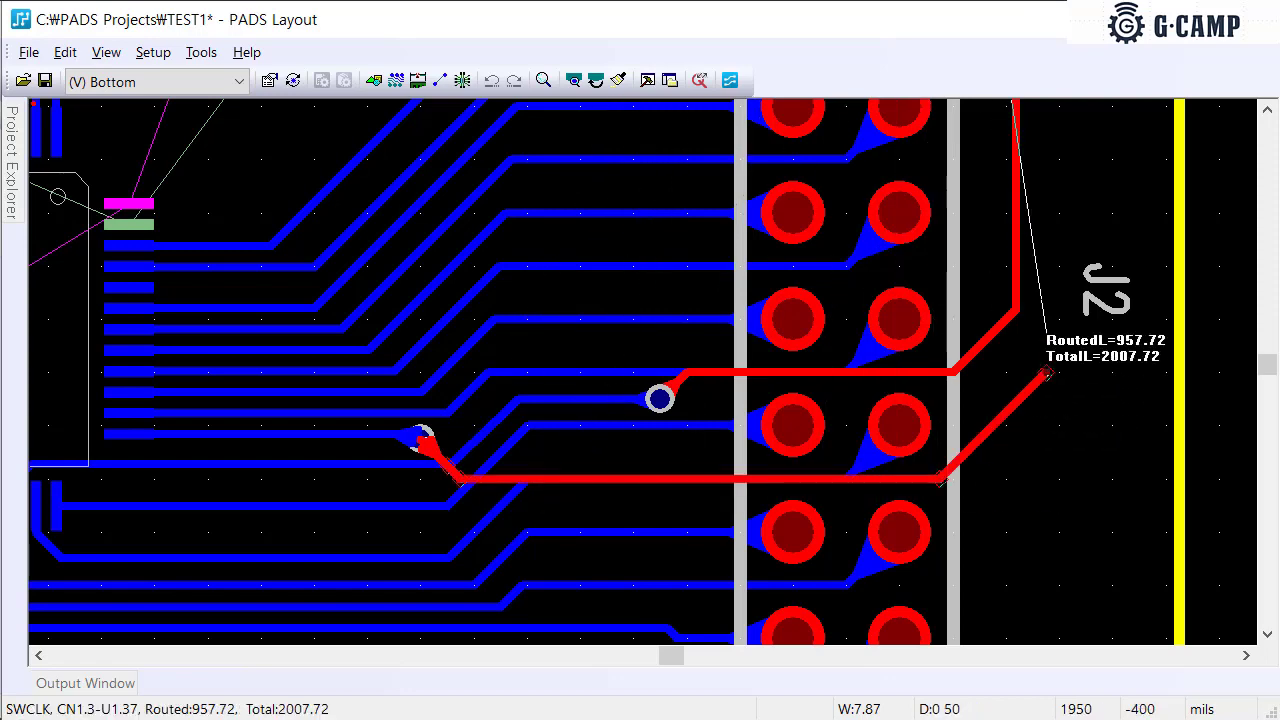
scroll(1046, 300, up, 2)
scroll(1049, 290, down, 5)
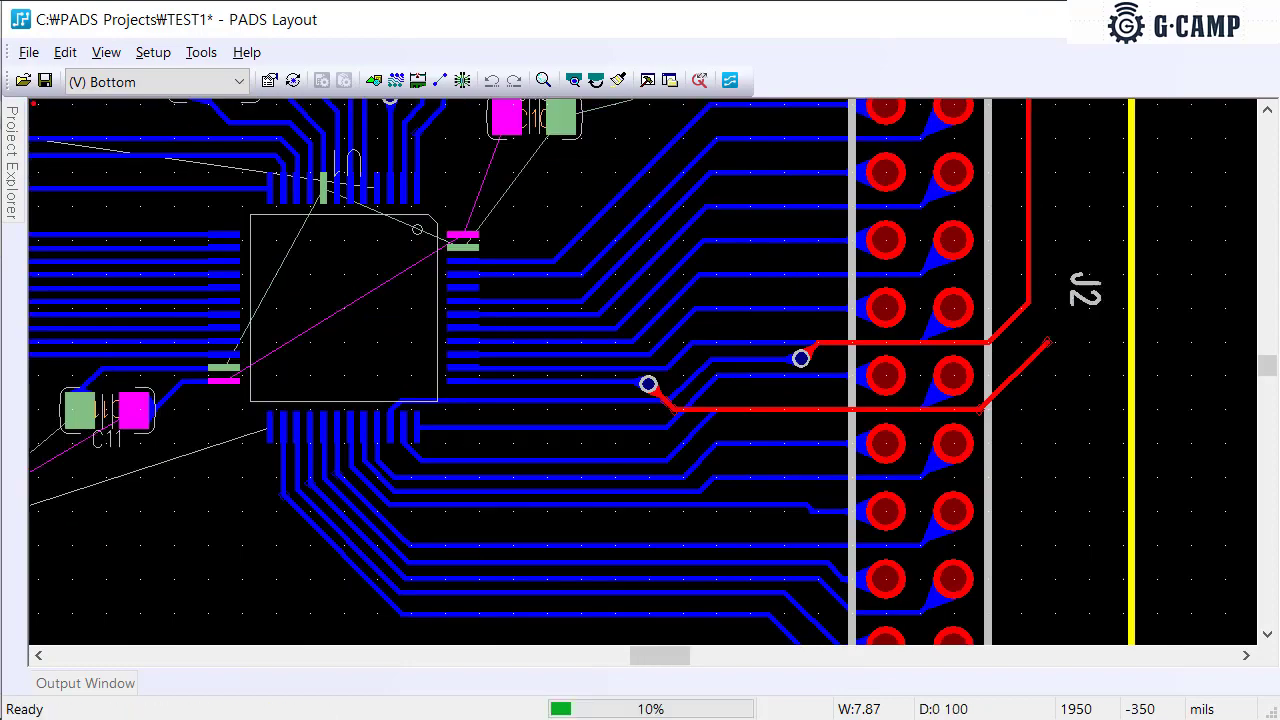
scroll(1046, 318, up, 6)
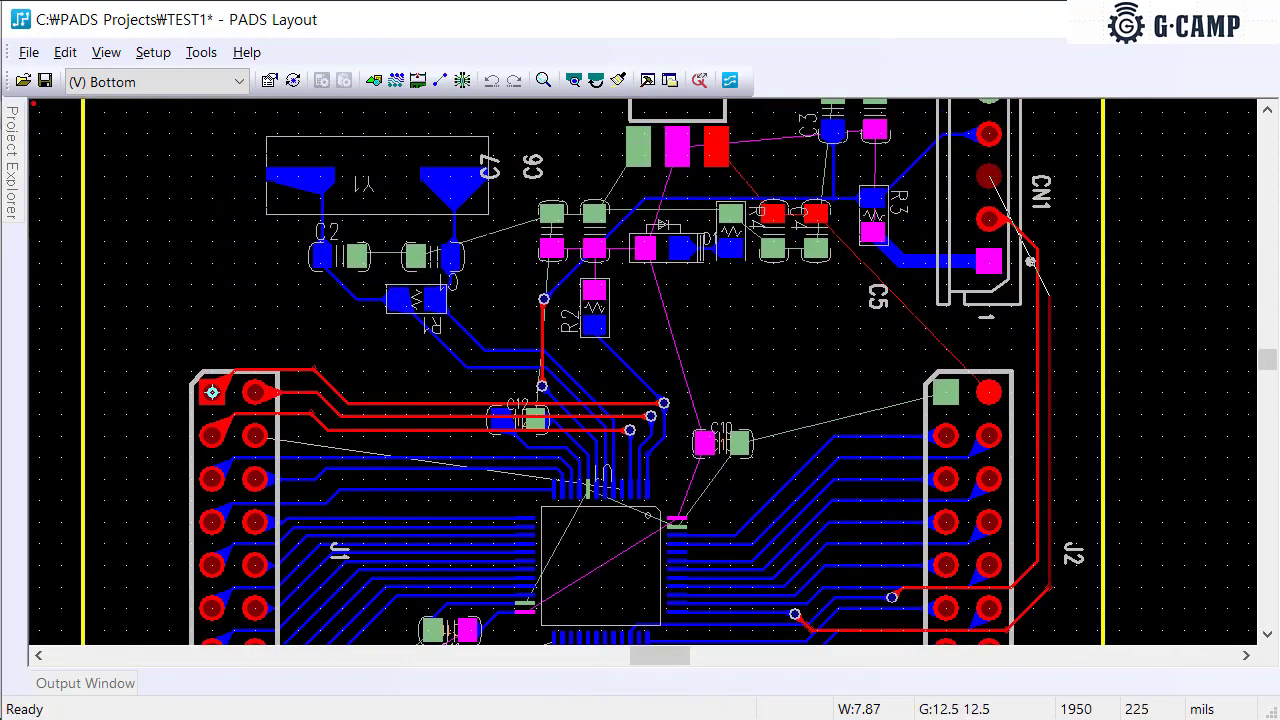
scroll(1046, 300, up, 3)
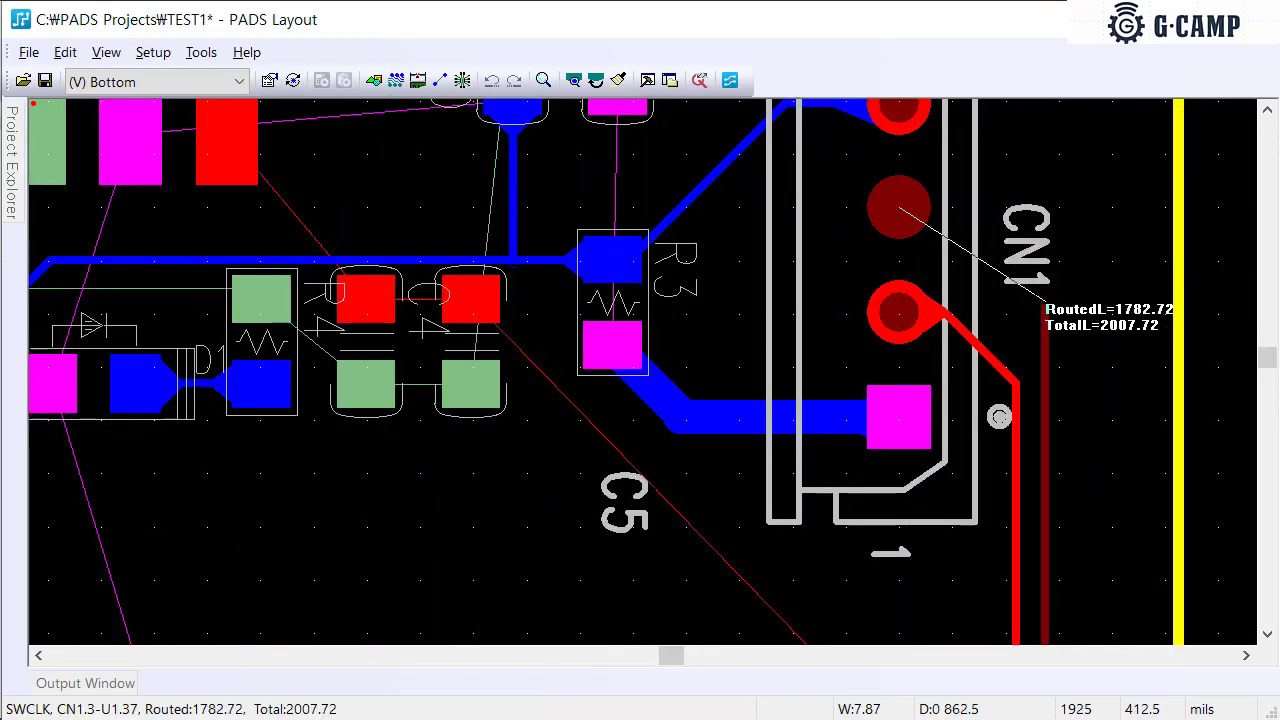
click(899, 210)
scroll(785, 320, down, 2)
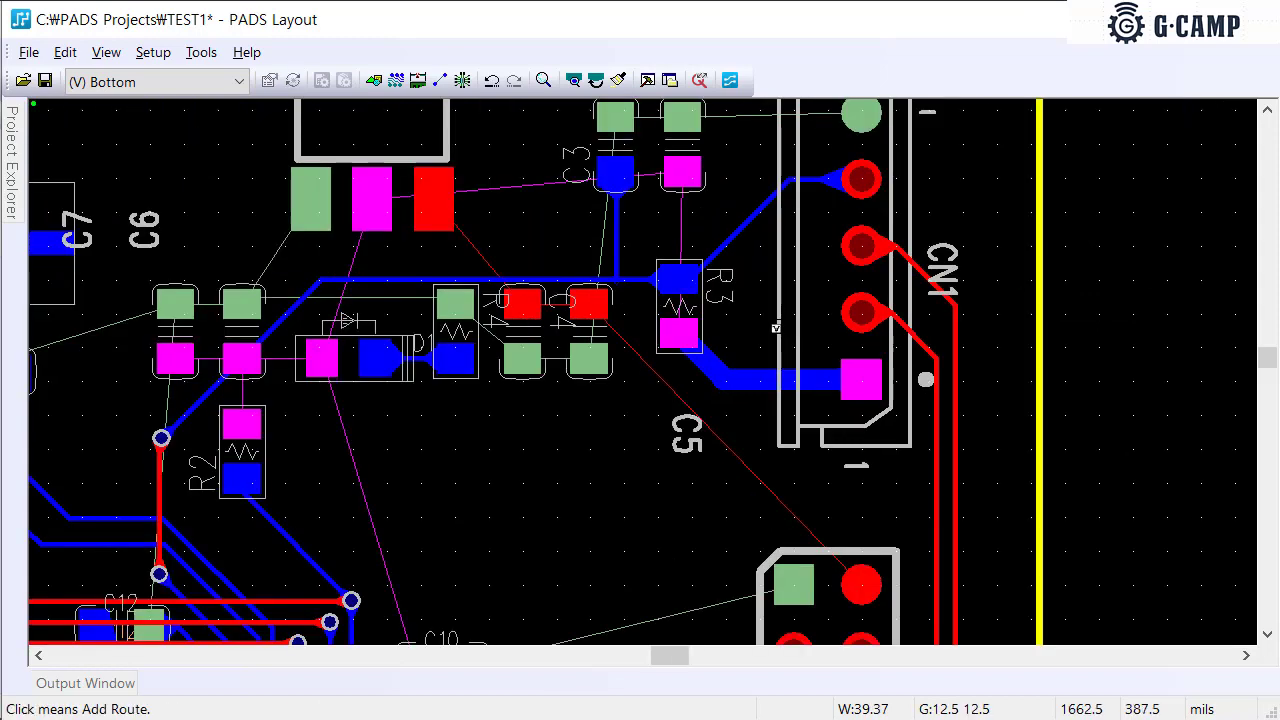
Route PC15 from U1 pin 4 on Top to a via inside U1's outline near (950, -300), continuing on Bottom to J1 pin 4
scroll(775, 327, down, 3)
scroll(750, 330, up, 1)
scroll(416, 332, down, 2)
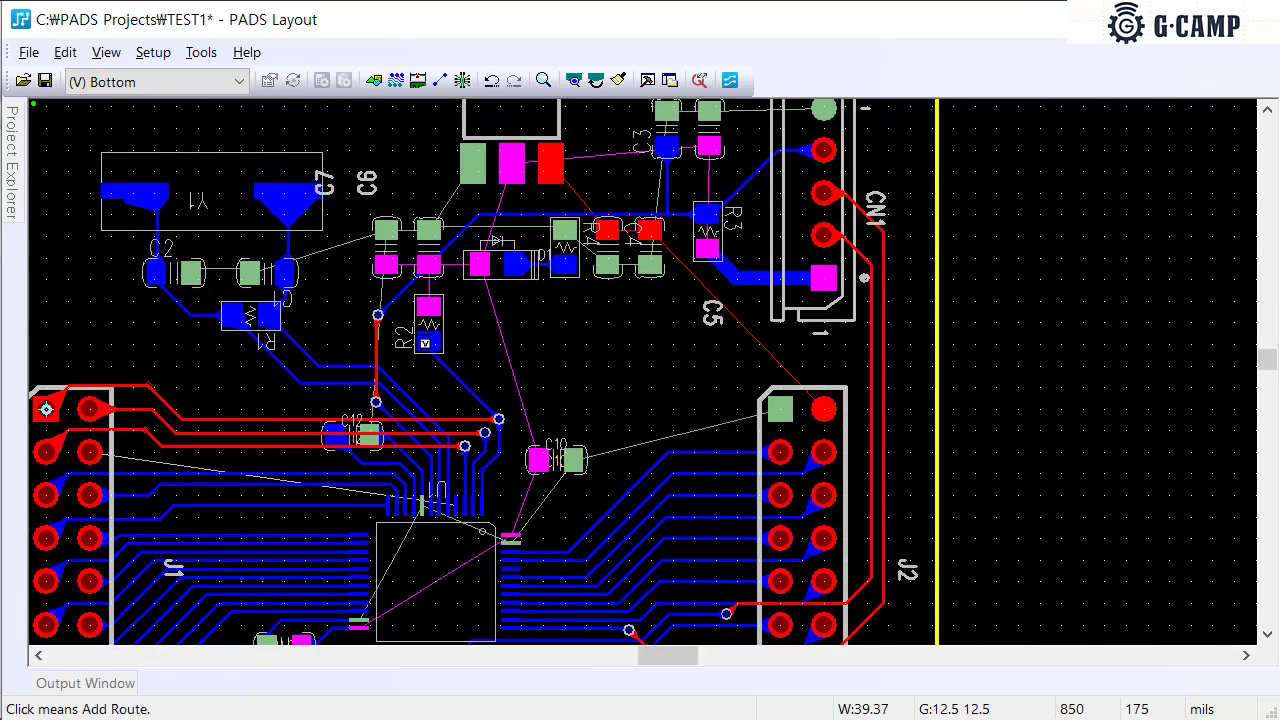
scroll(338, 530, down, 1)
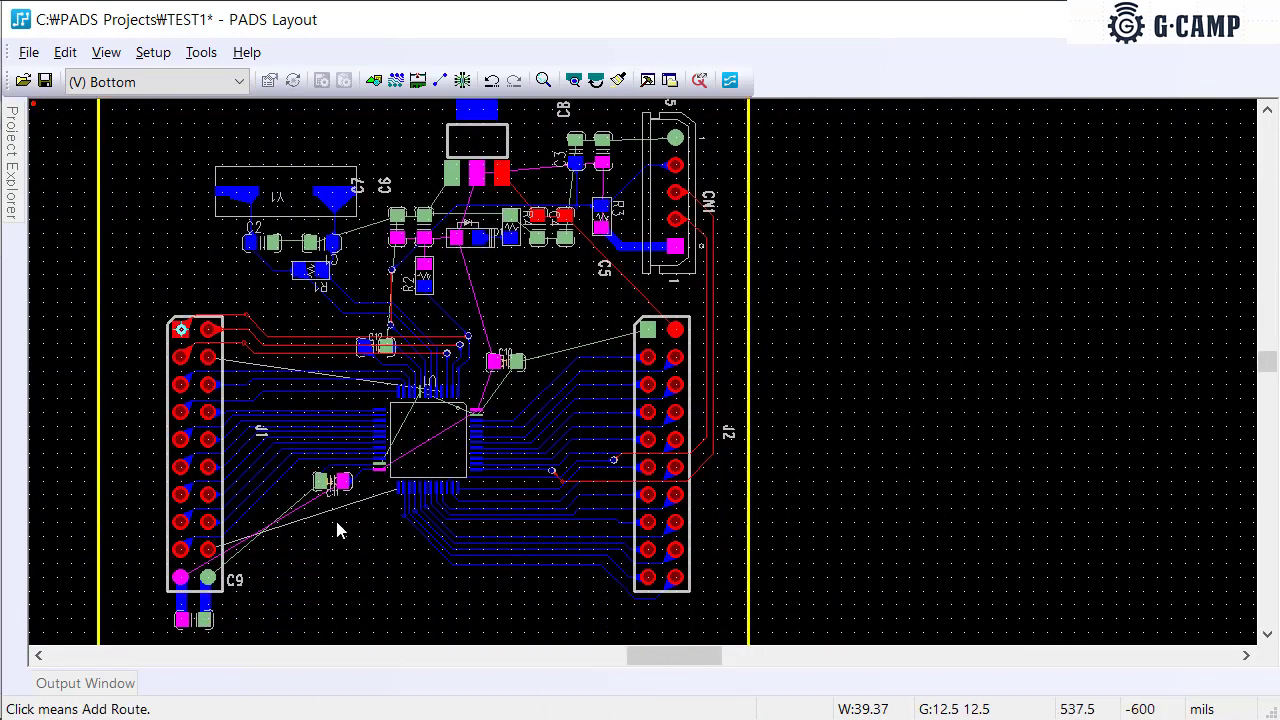
scroll(265, 368, up, 2)
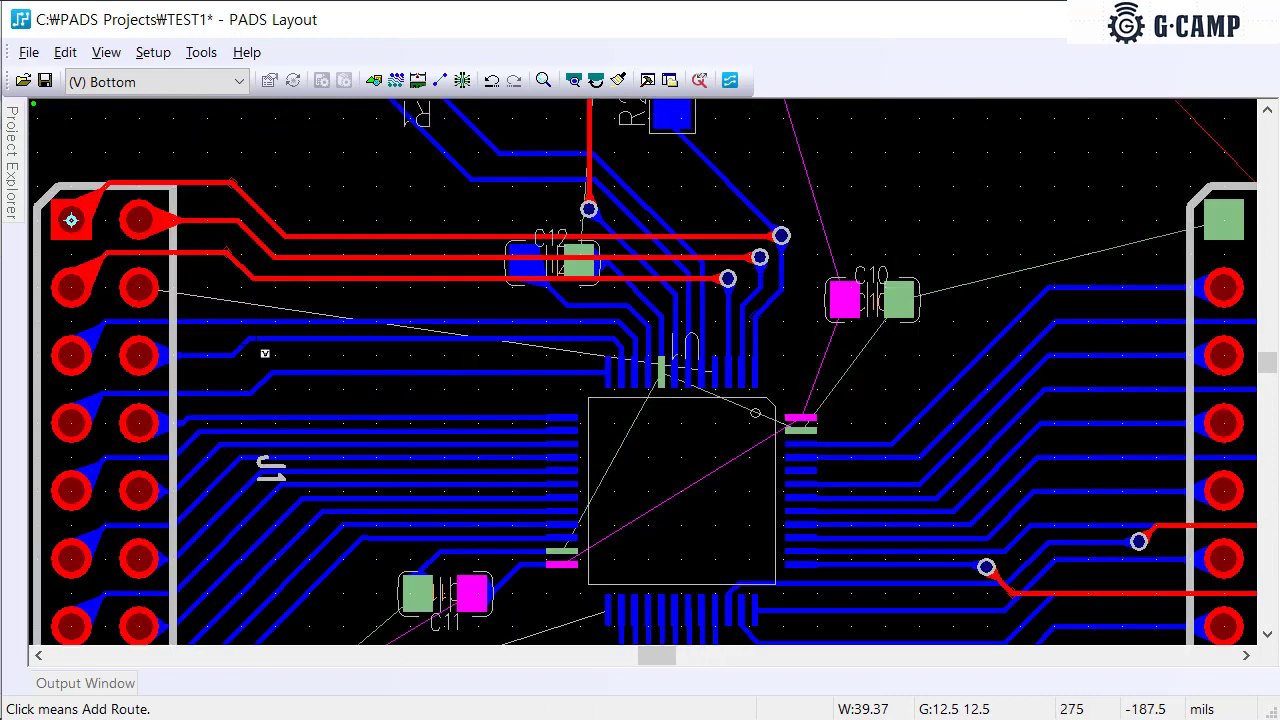
click(716, 374)
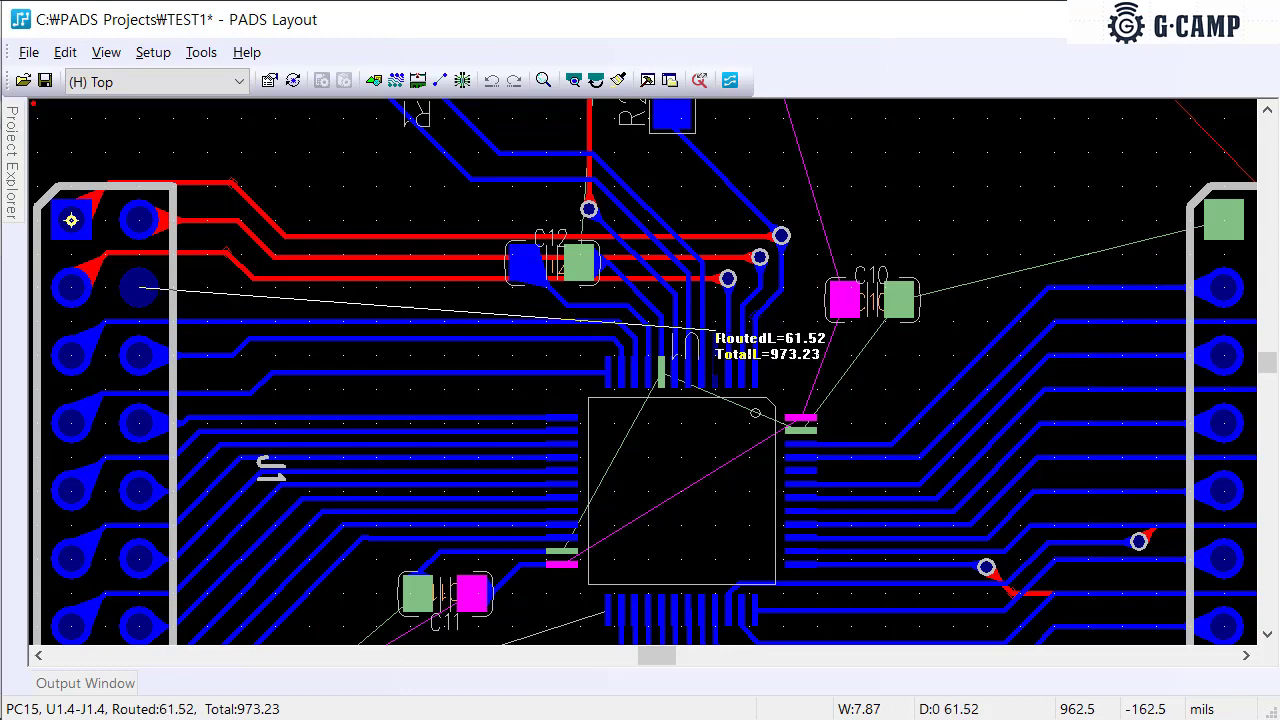
scroll(718, 309, up, 1)
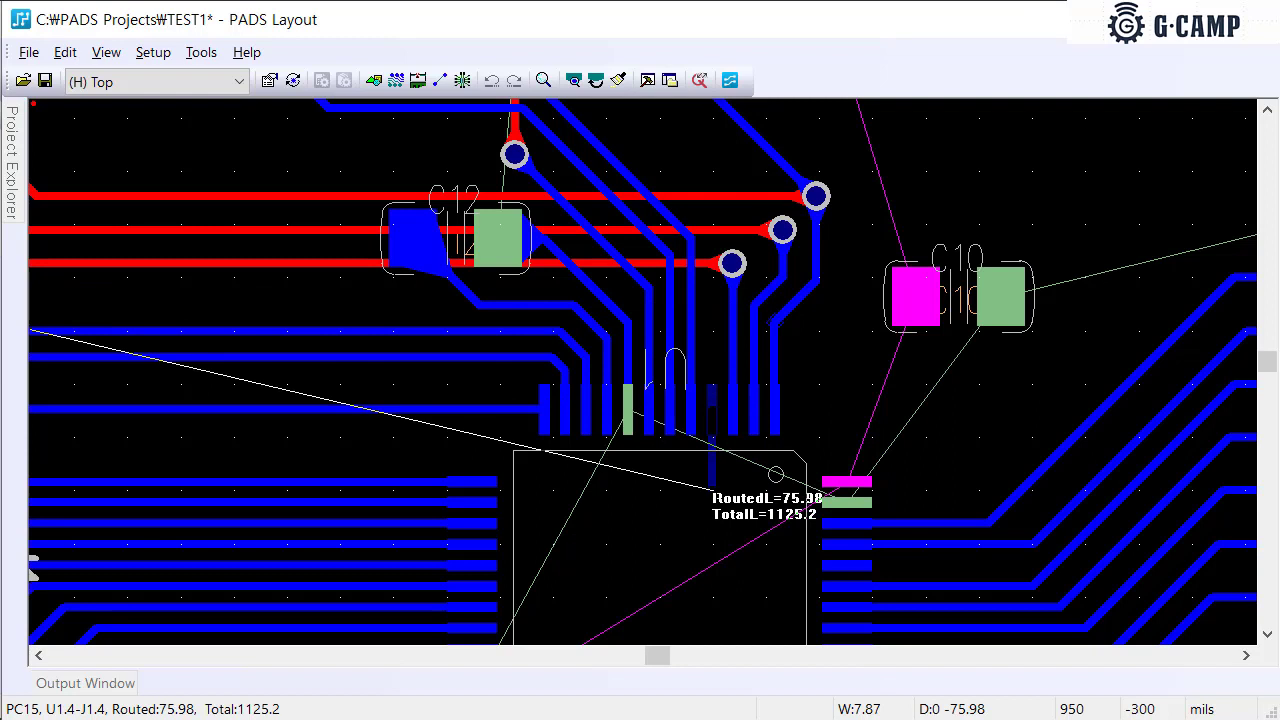
key(F4)
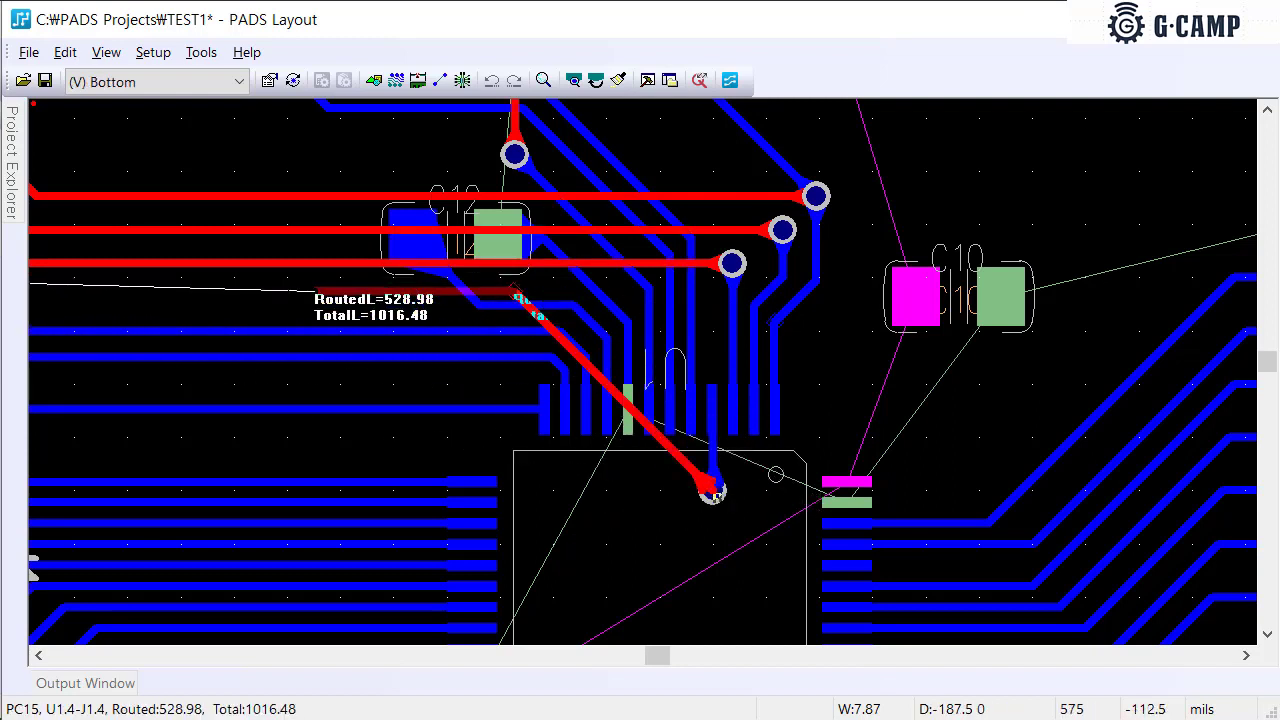
middle_click(245, 293)
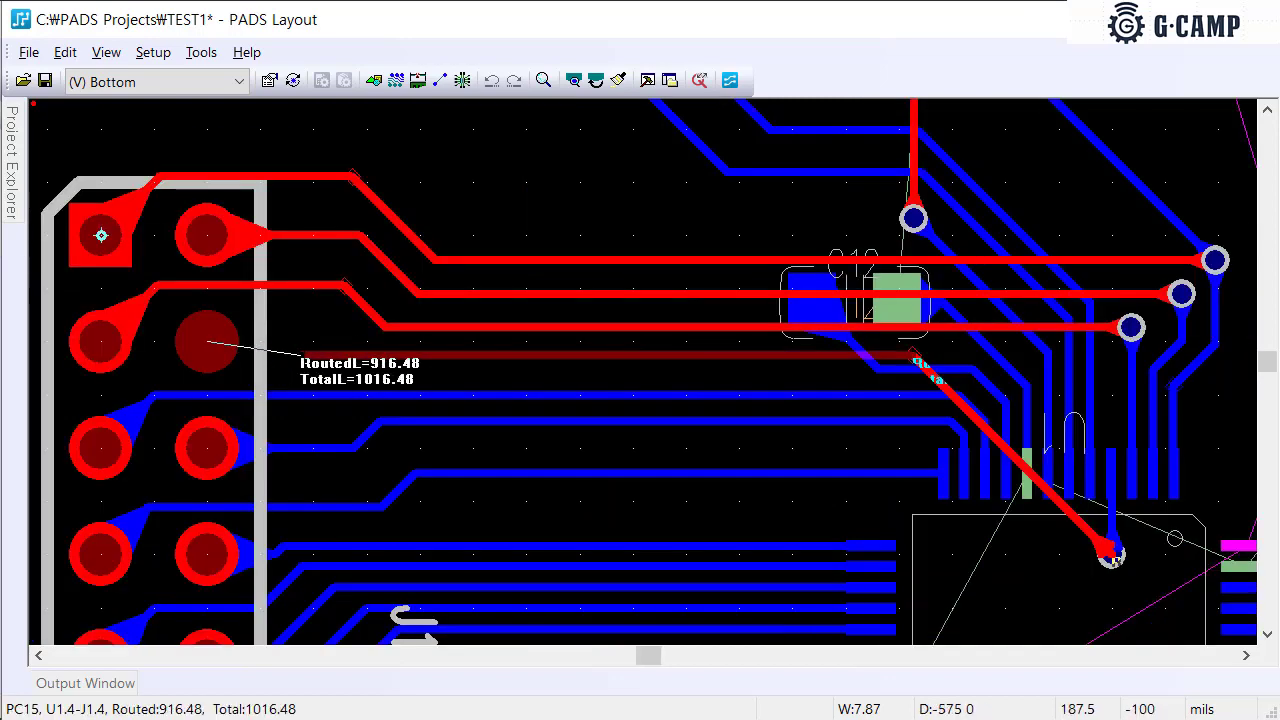
click(210, 343)
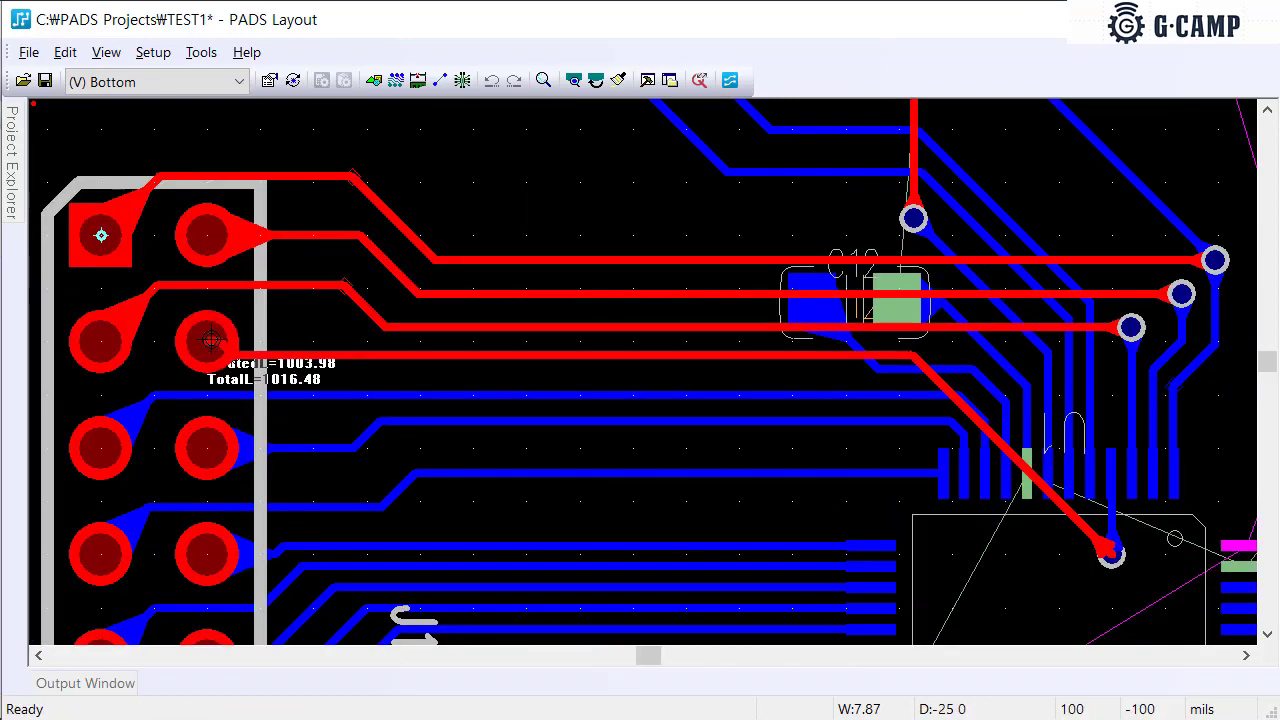
Route PB12 on Top from U1 pin 25 to J1 pin 18, with its horizontal section in line with the J1 pad
scroll(430, 460, down, 2)
scroll(633, 482, down, 6)
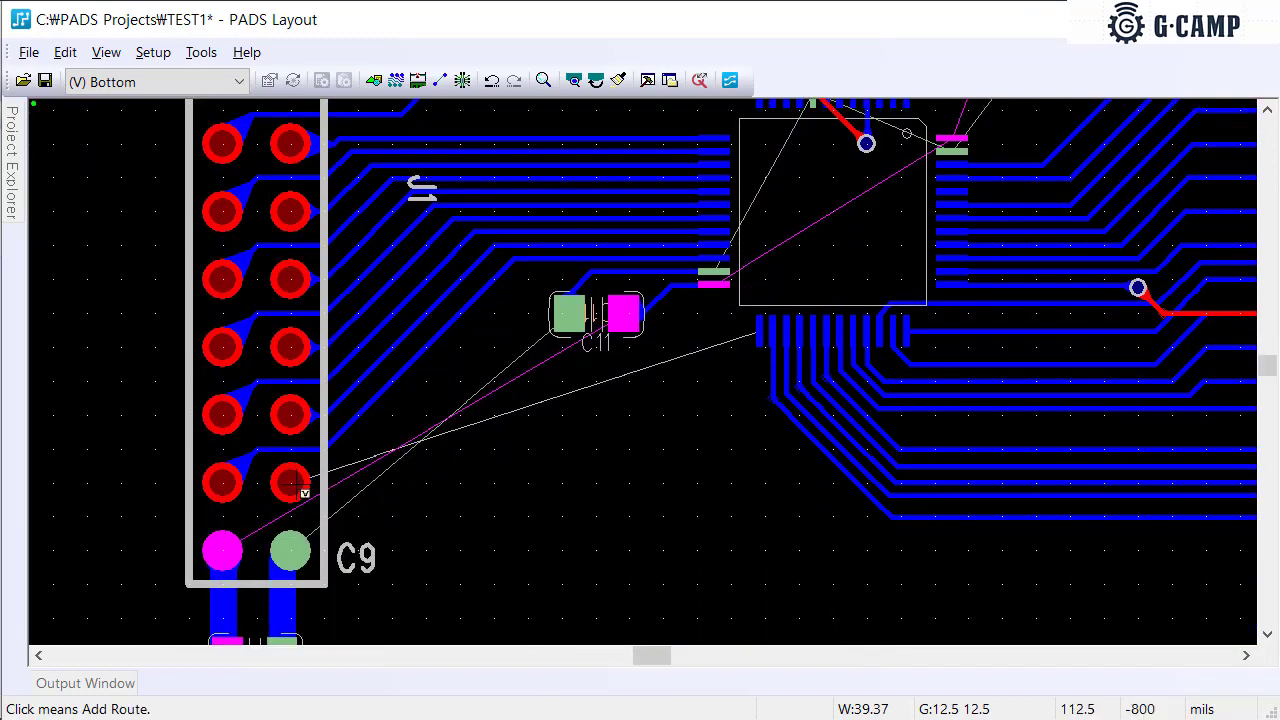
click(762, 335)
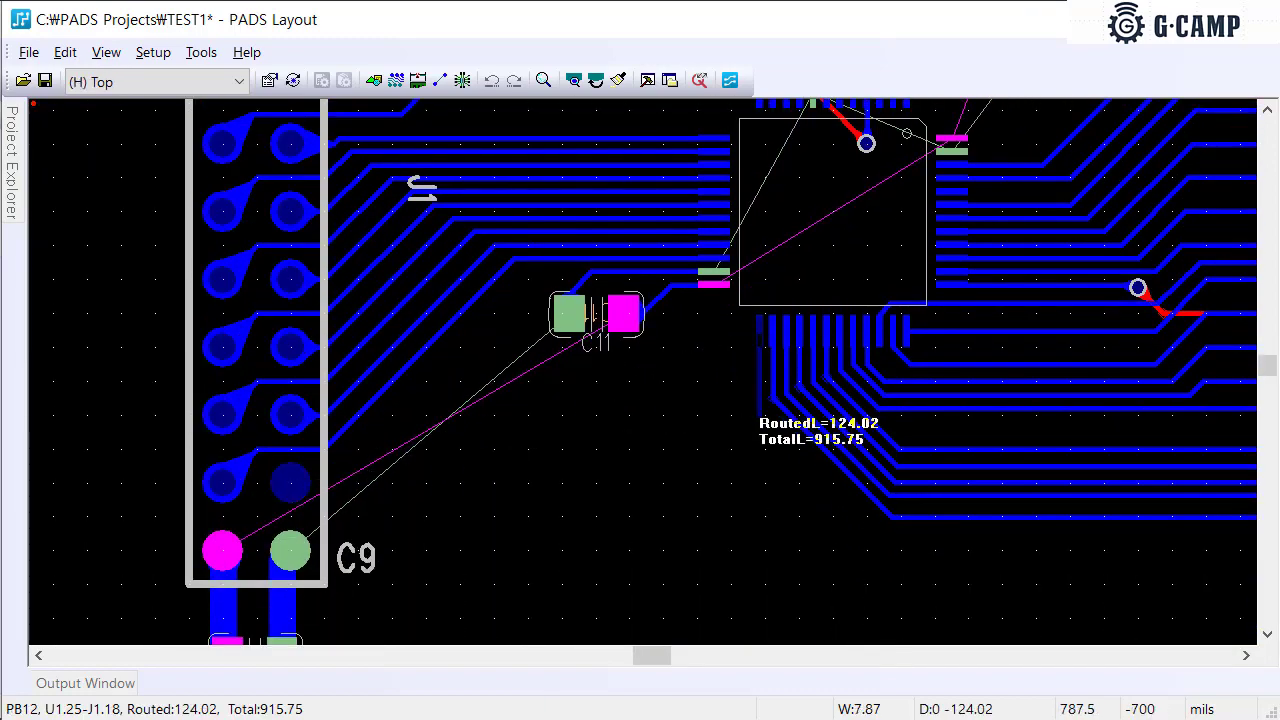
click(760, 400)
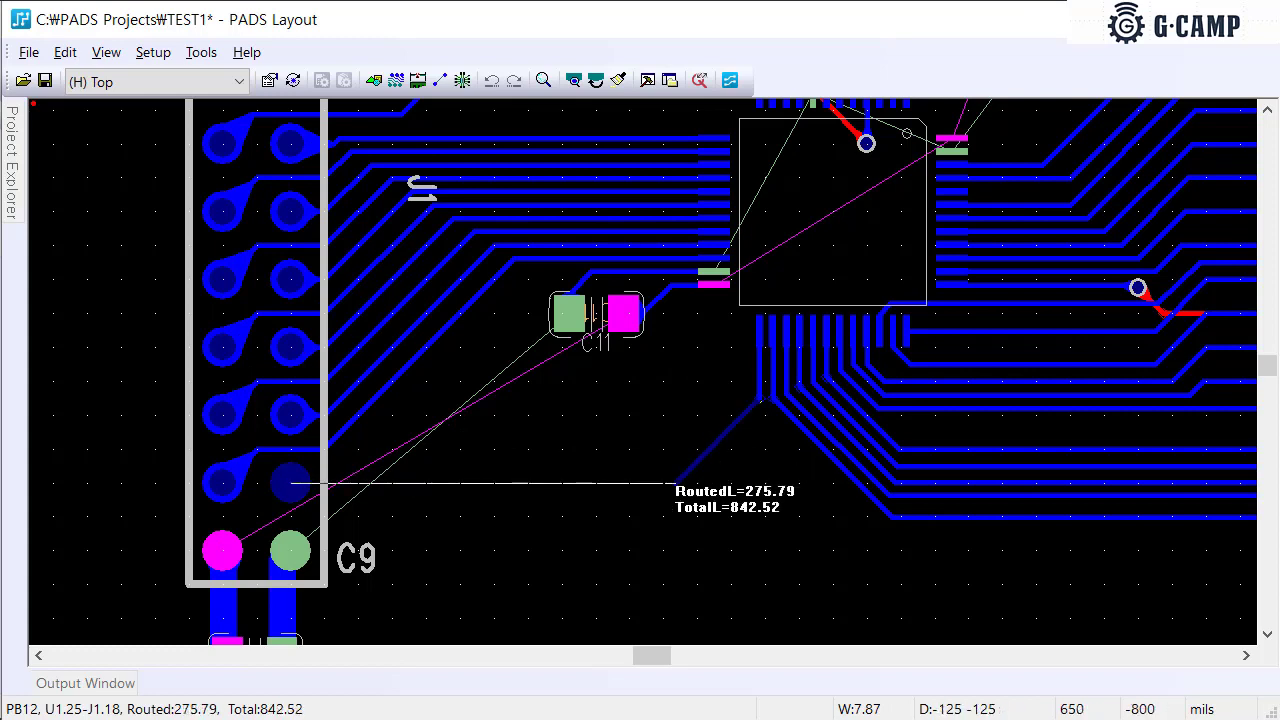
click(683, 476)
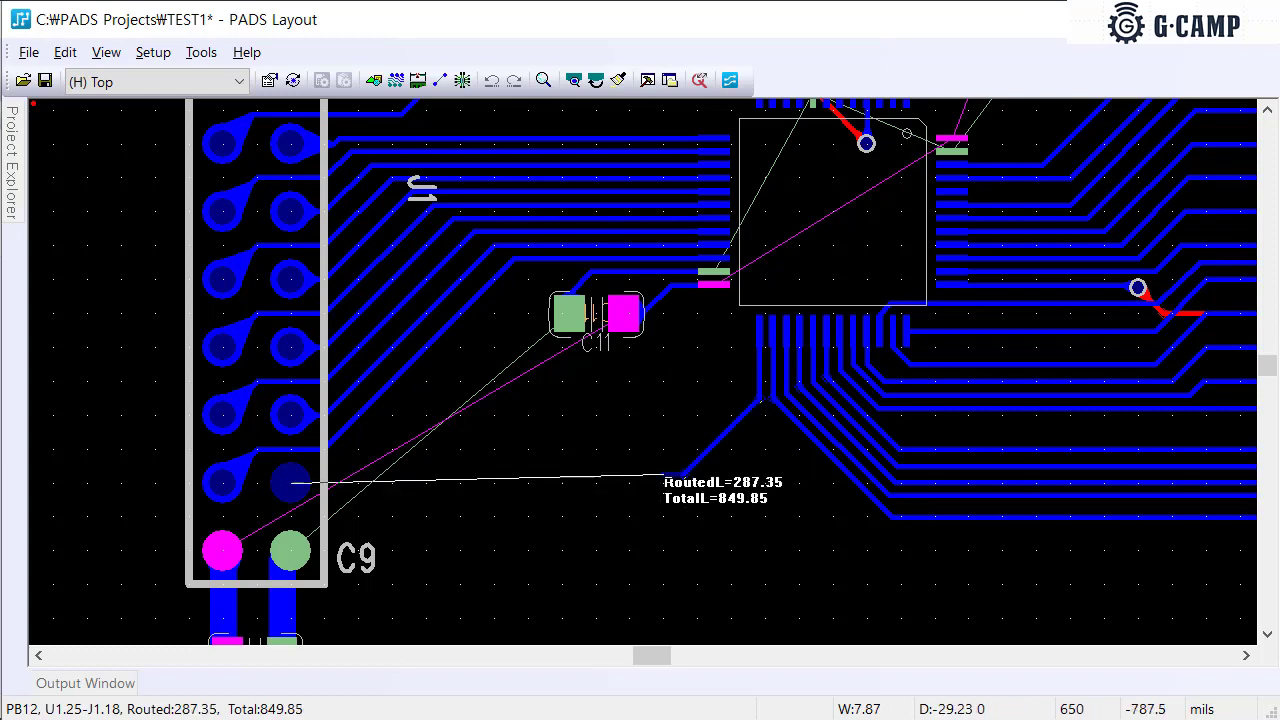
click(300, 483)
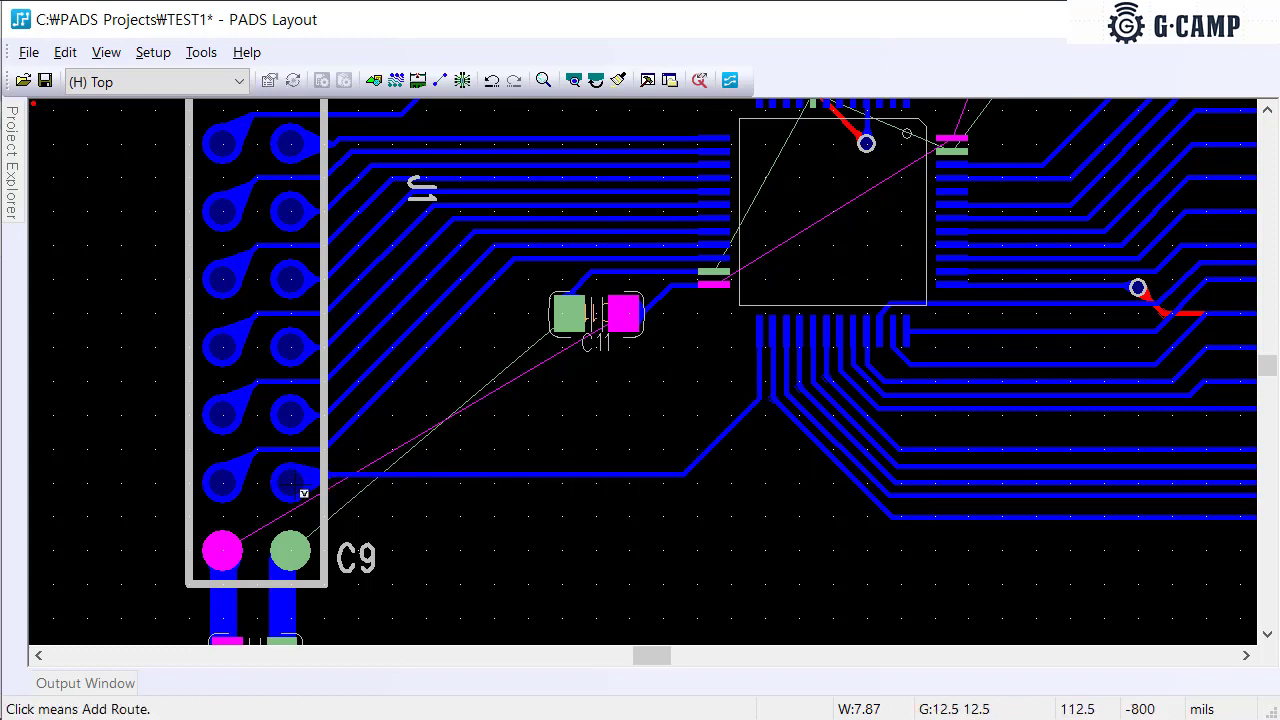
click(300, 489)
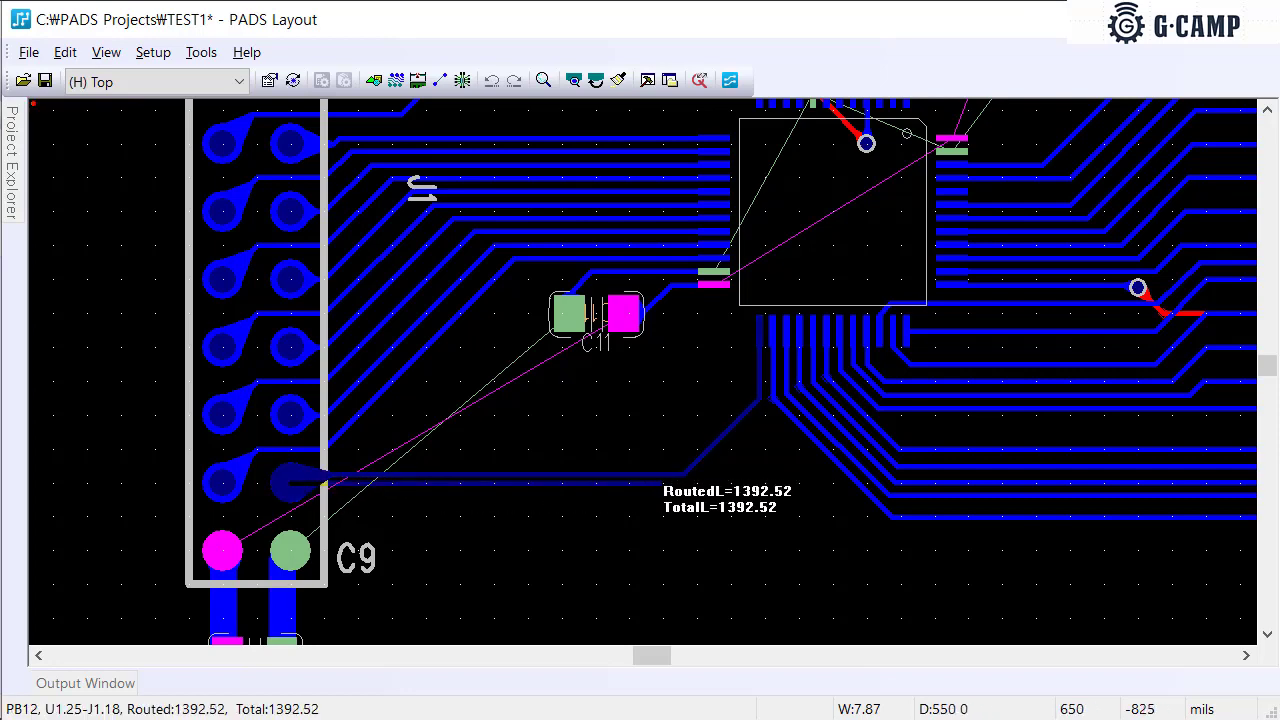
key(Escape)
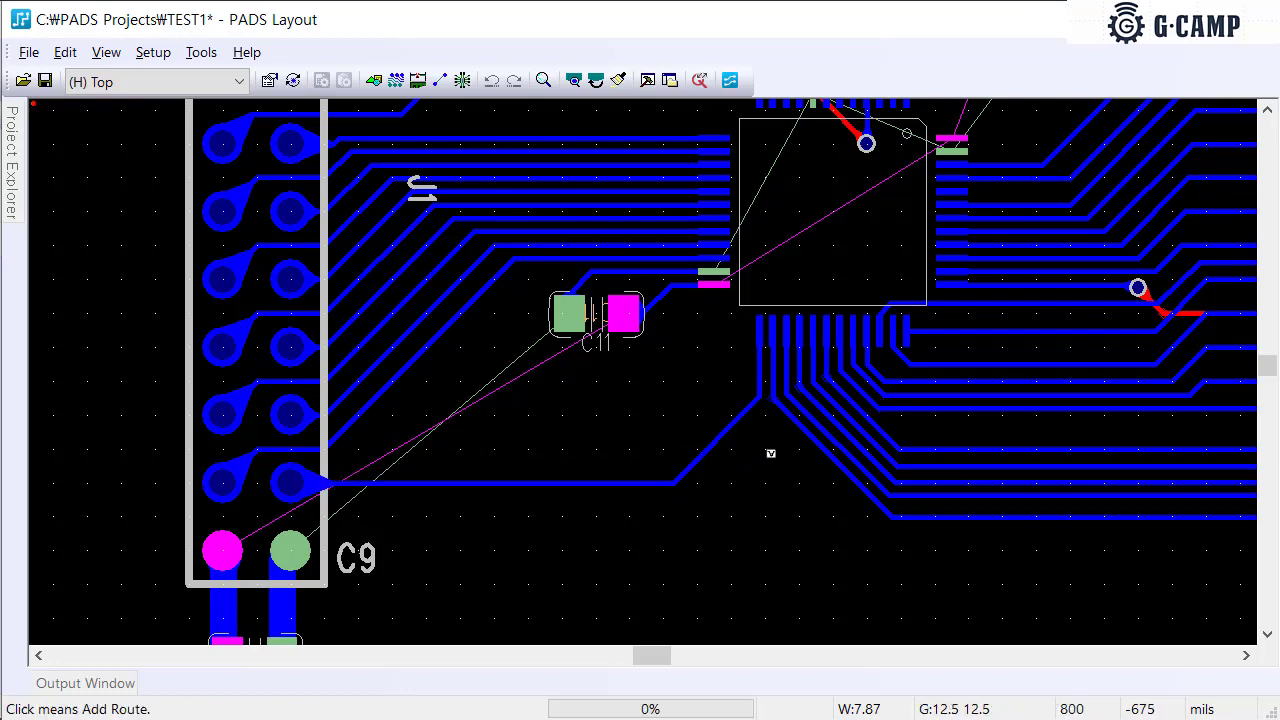
scroll(711, 483, down, 3)
scroll(817, 458, up, 4)
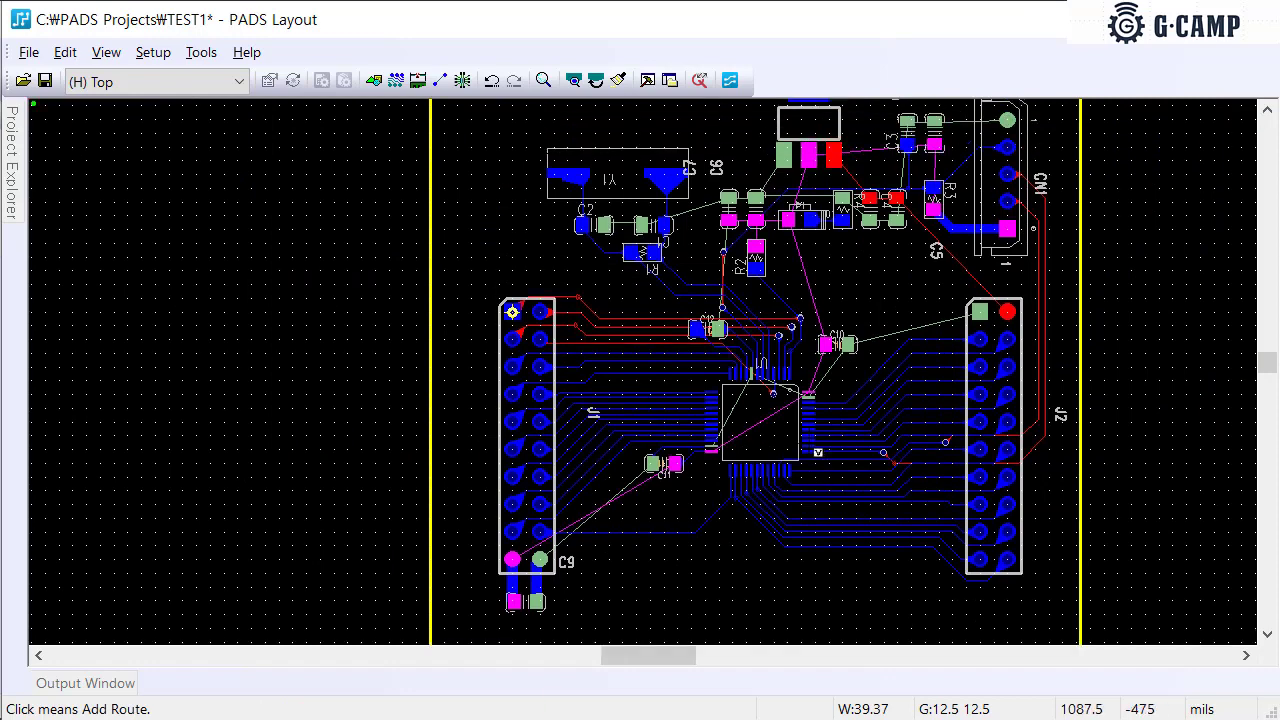
ctrl+scroll(816, 438, down, 2)
scroll(815, 438, down, 1)
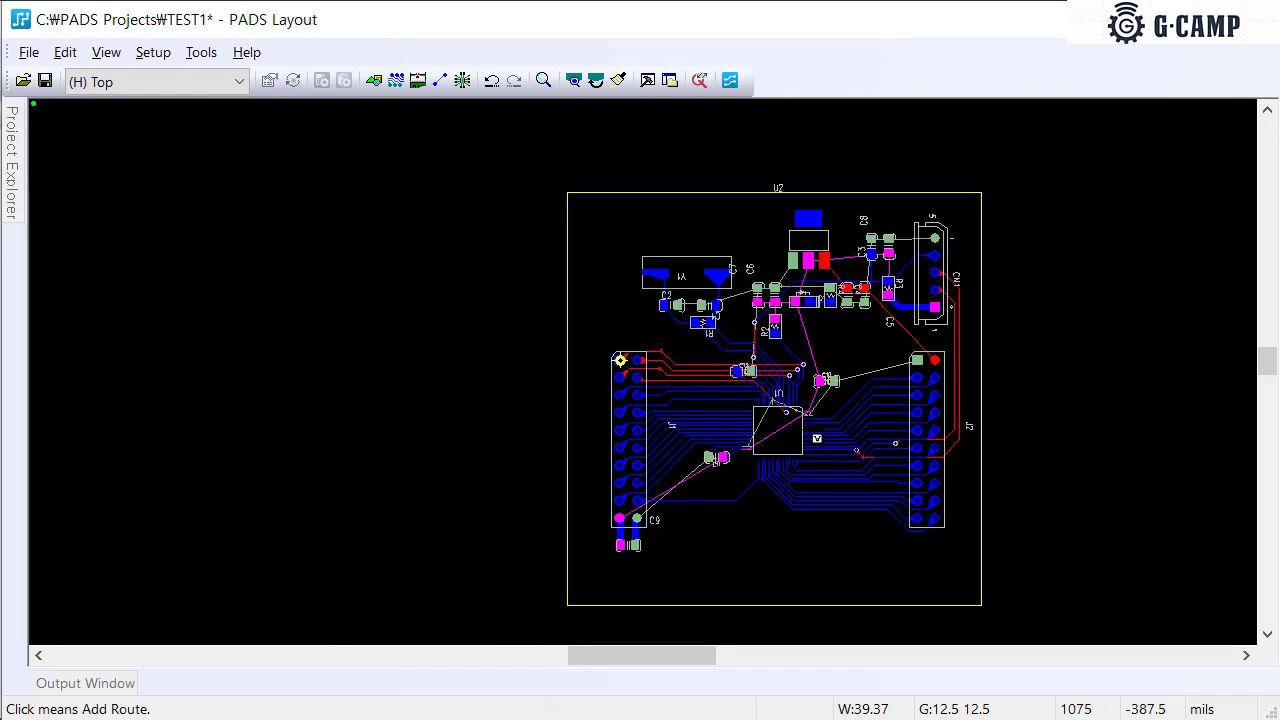